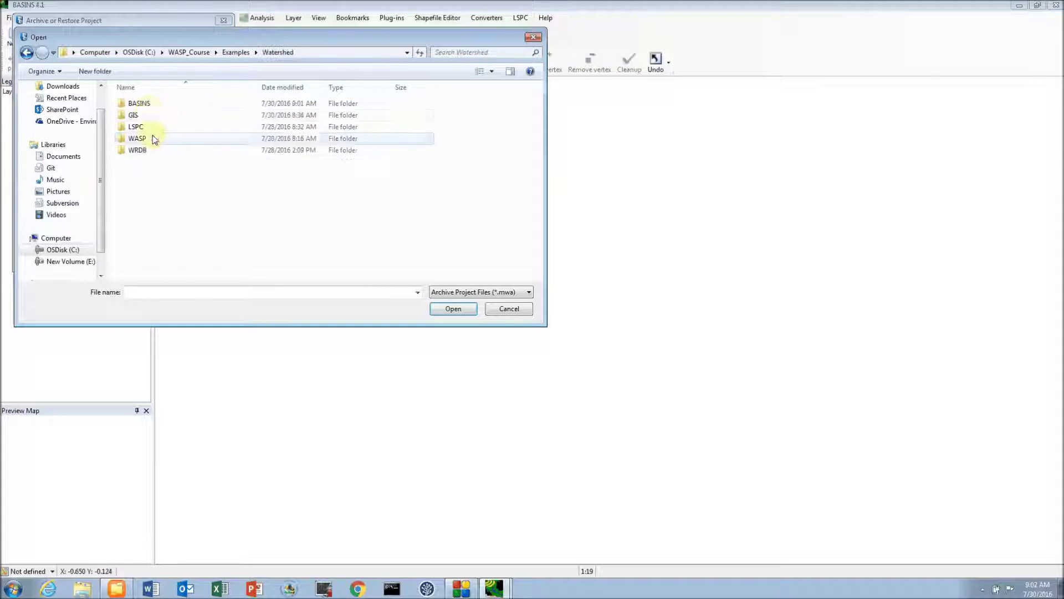
# Choose Ambrose-River-BASINS.mwa from the Watershed\BASINS folder as the project archive to restore
pyautogui.doubleClick(147, 104)
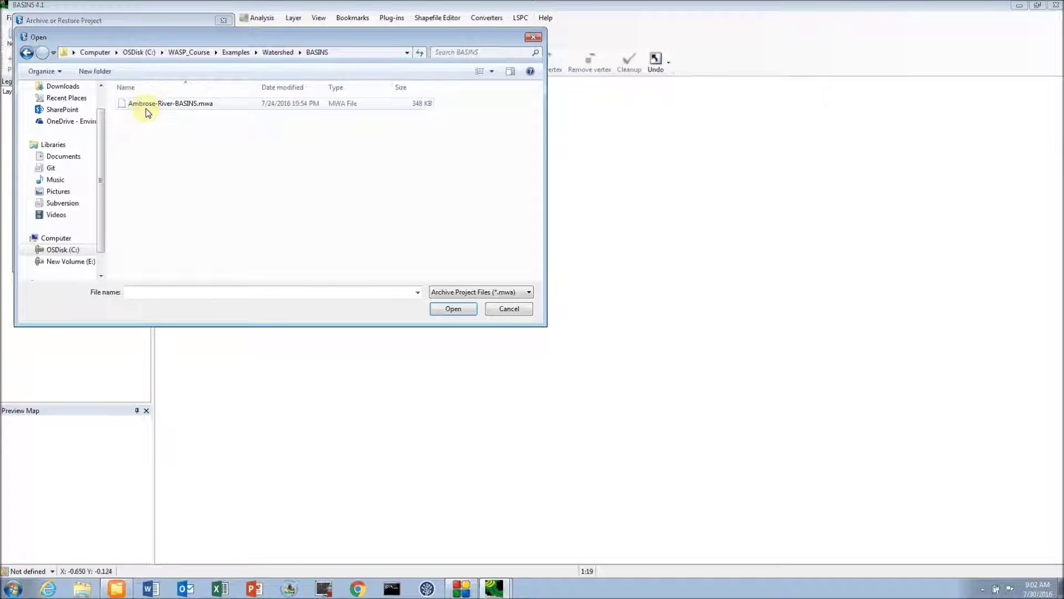
pyautogui.click(191, 106)
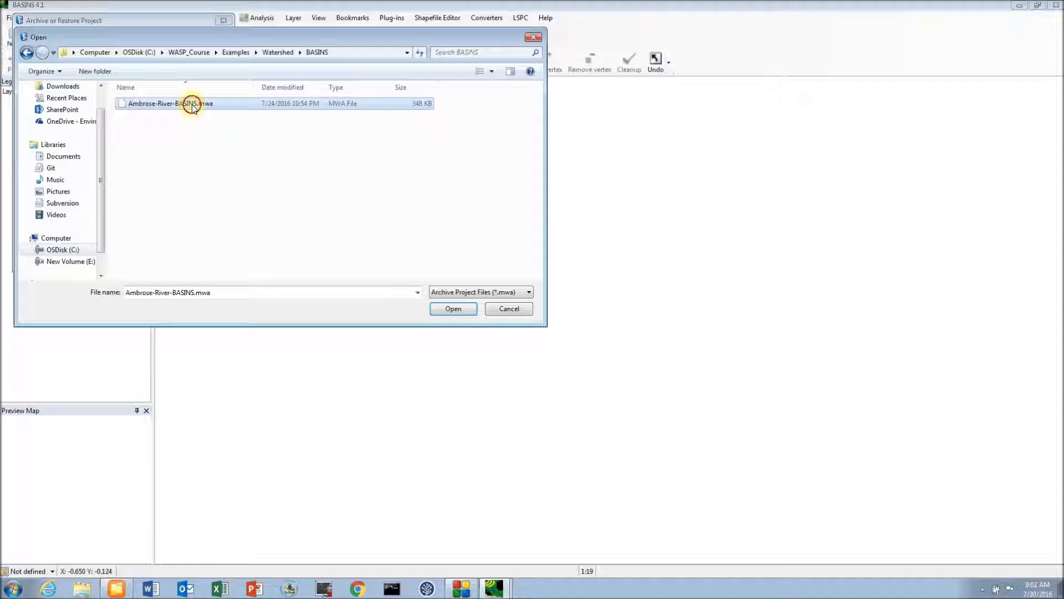
pyautogui.click(460, 310)
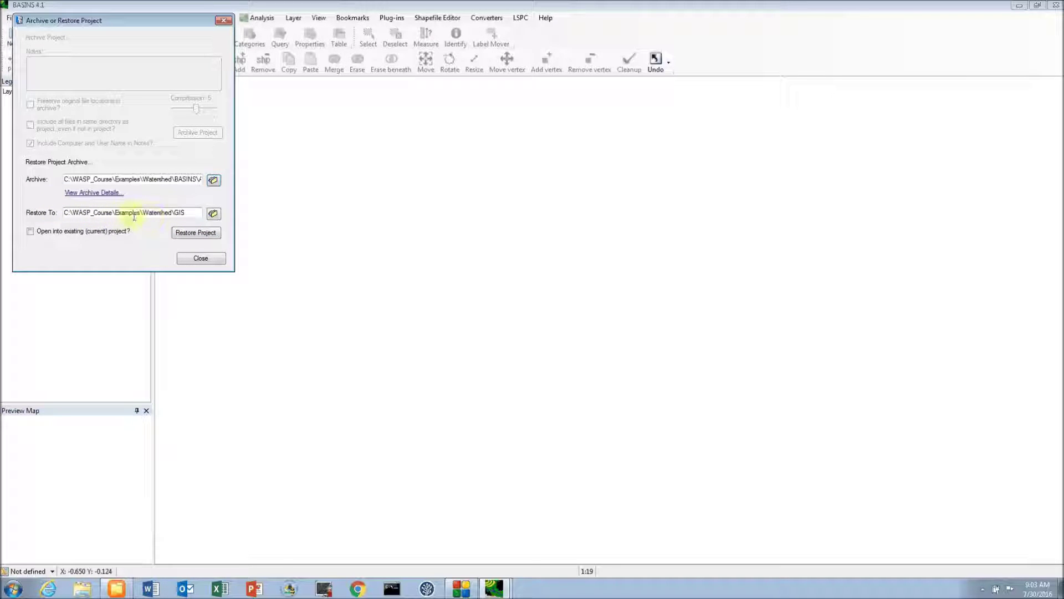
# Restore the archived project to C:\WASP_Course\Examples\Watershed\BASINS and open the restored project
pyautogui.click(213, 214)
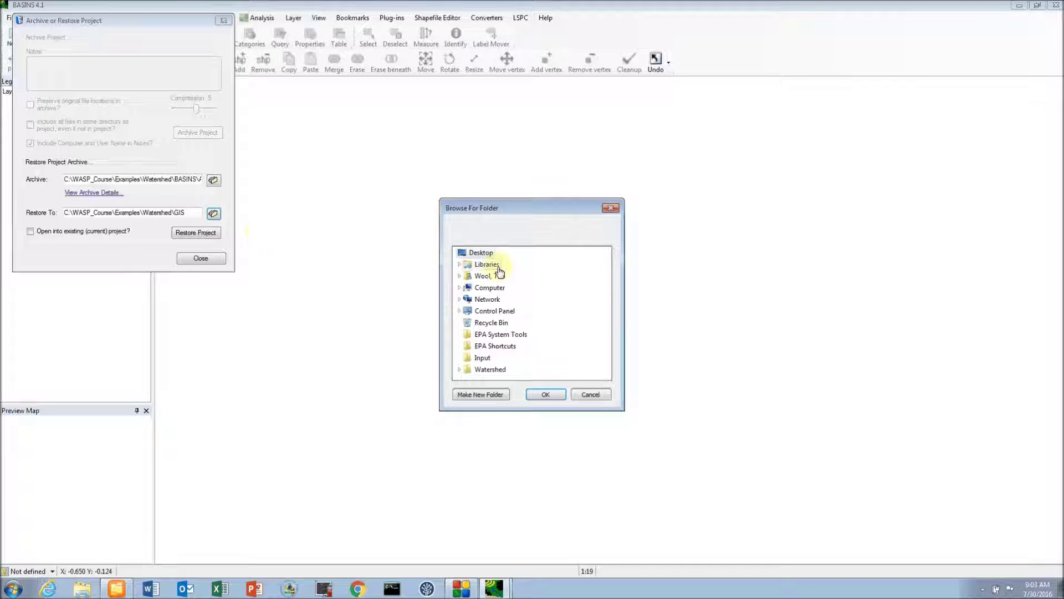
pyautogui.click(491, 287)
pyautogui.click(493, 299)
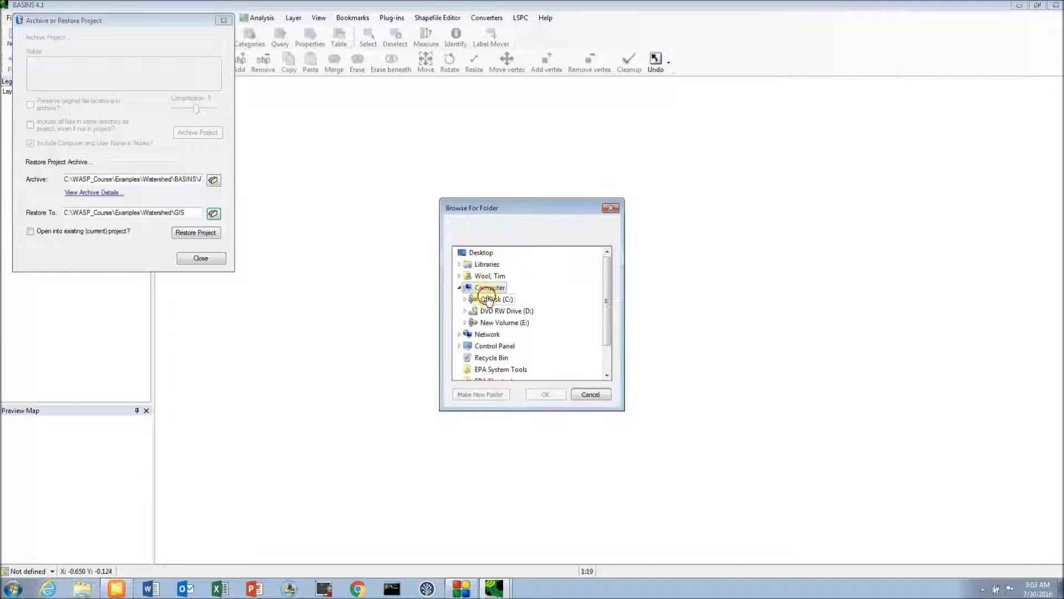
pyautogui.moveTo(606, 272); pyautogui.dragTo(601, 327)
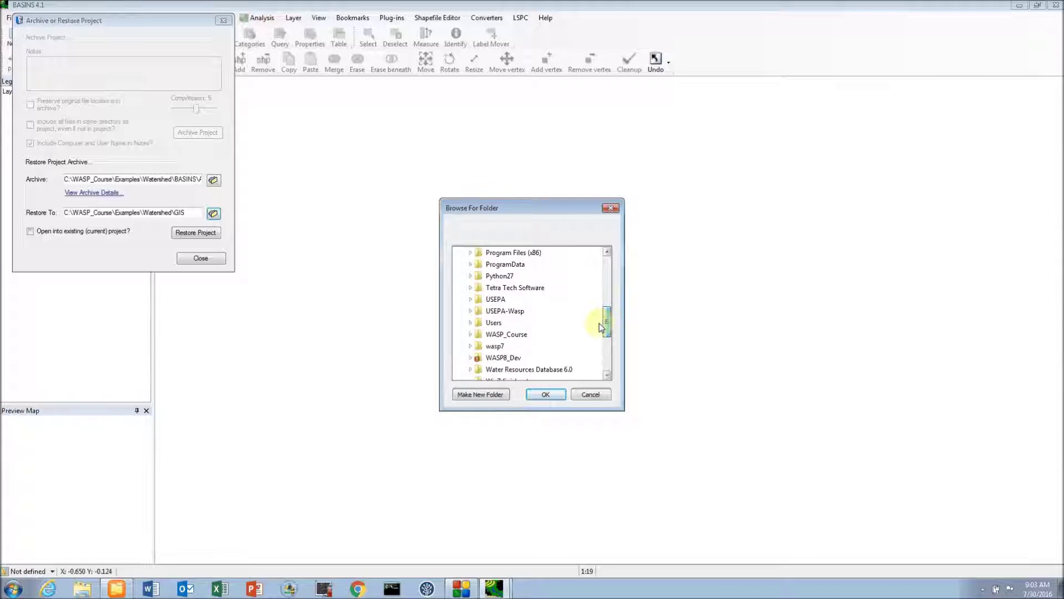
pyautogui.click(507, 334)
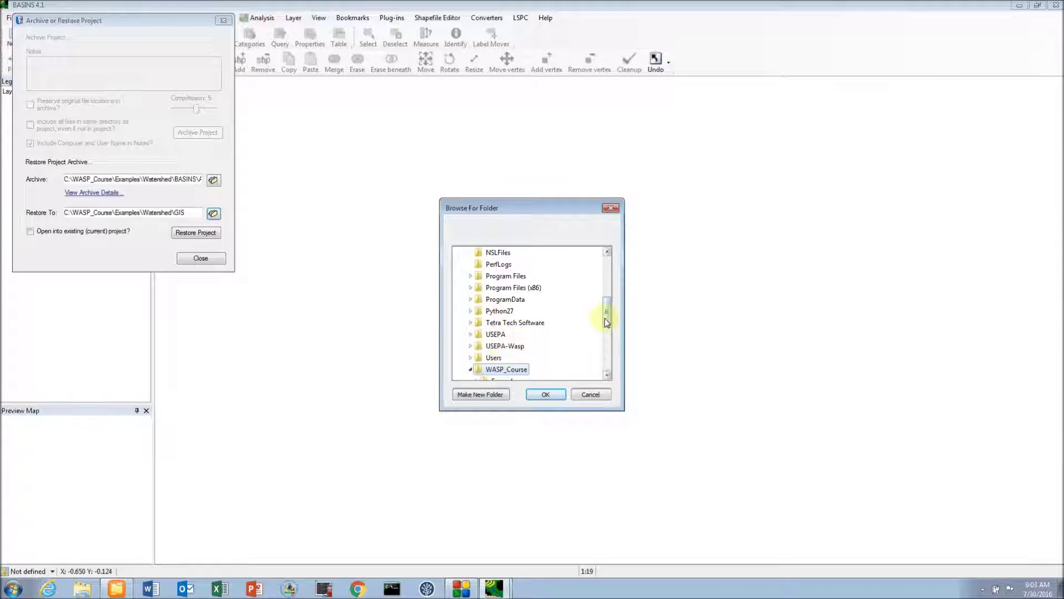
pyautogui.moveTo(606, 316); pyautogui.dragTo(605, 321)
pyautogui.click(508, 335)
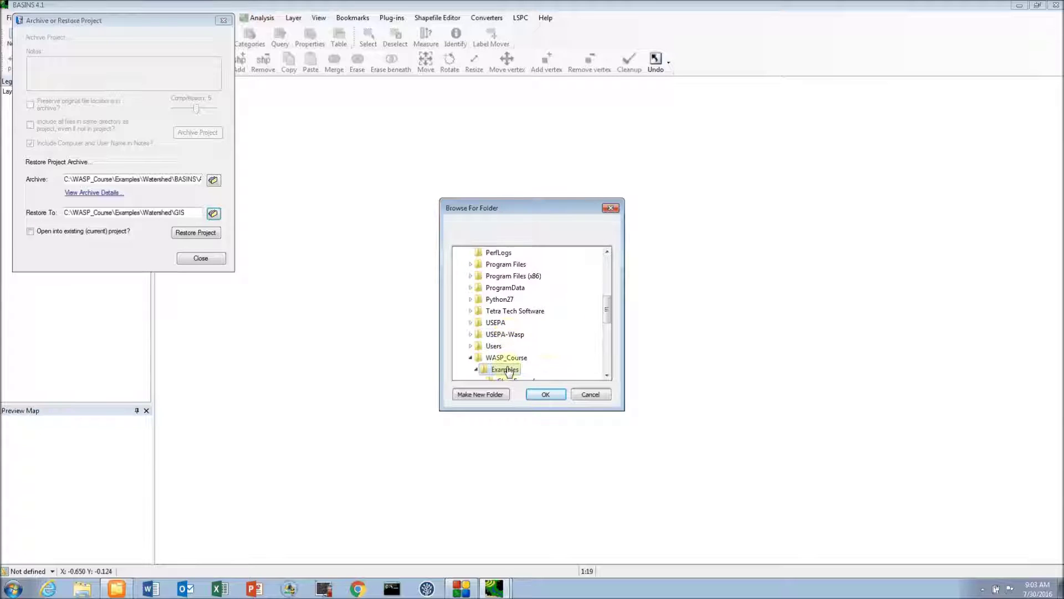
pyautogui.scroll(-1, 561, 334)
pyautogui.scroll(-1, 516, 357)
pyautogui.click(513, 346)
pyautogui.click(514, 345)
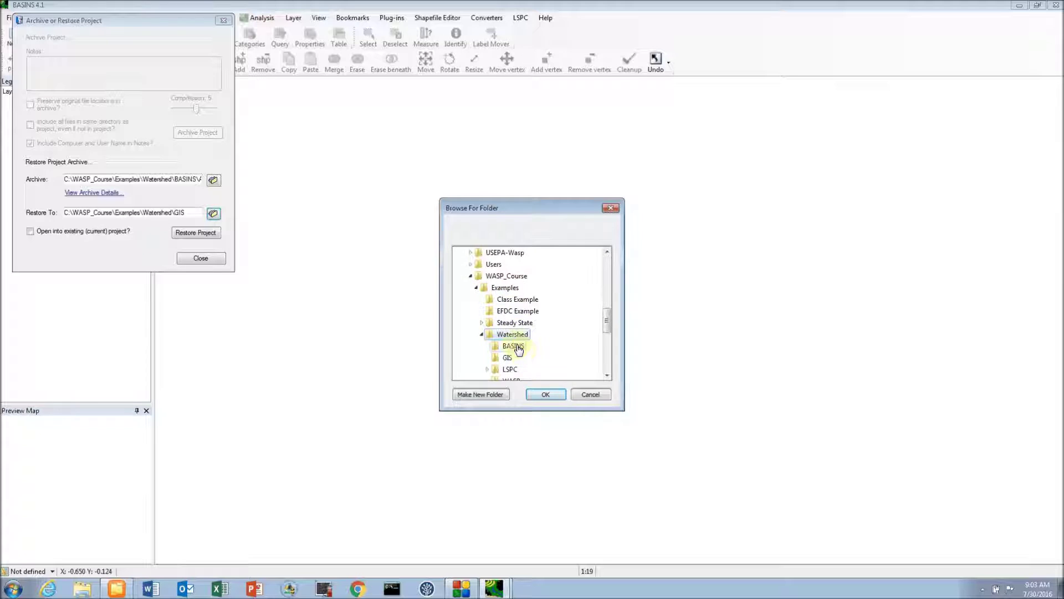
pyautogui.click(546, 394)
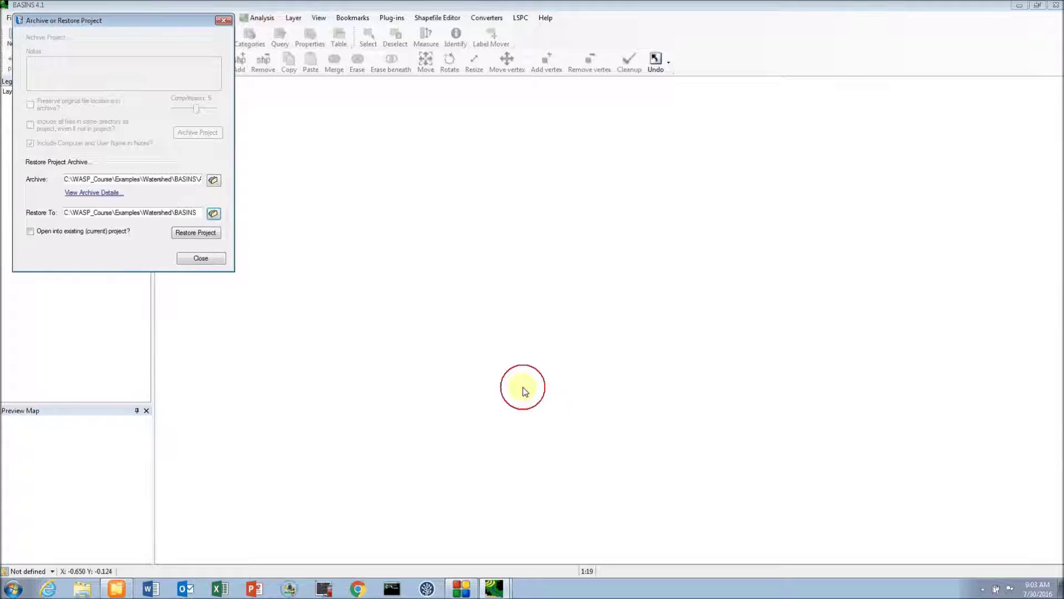
pyautogui.click(211, 235)
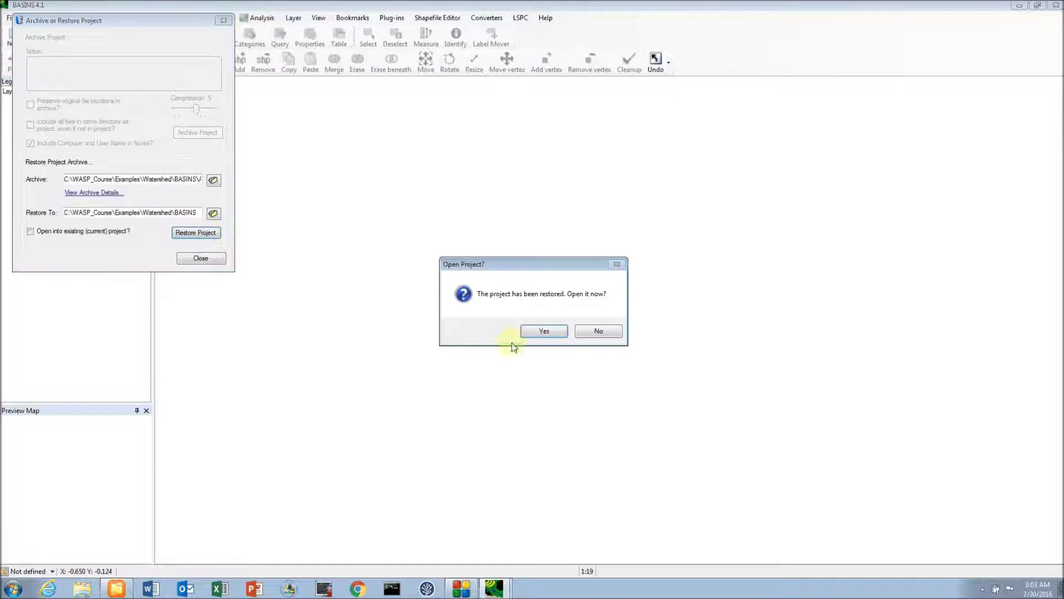
pyautogui.click(556, 332)
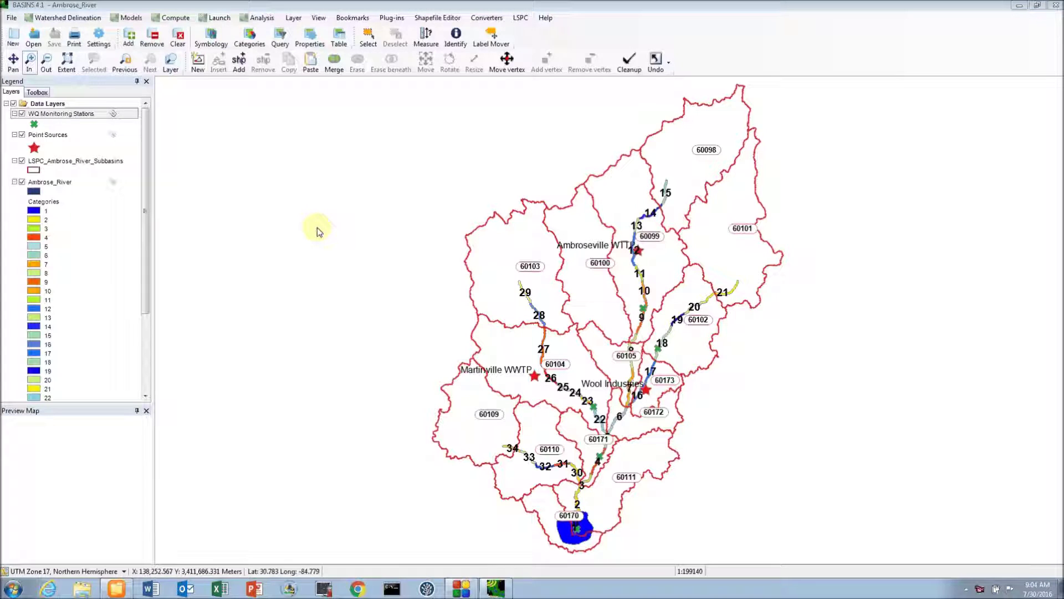
# Hide the WQ Monitoring Stations, Point Sources and Ambrose_River layers to view the LSPC subbasins alone
pyautogui.click(22, 114)
pyautogui.click(22, 135)
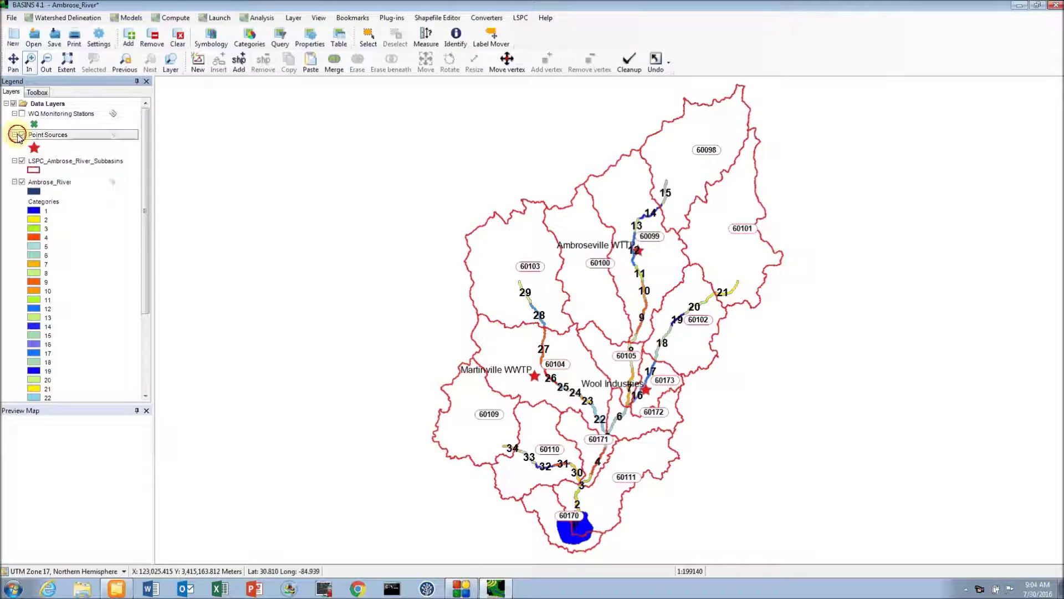
pyautogui.click(21, 135)
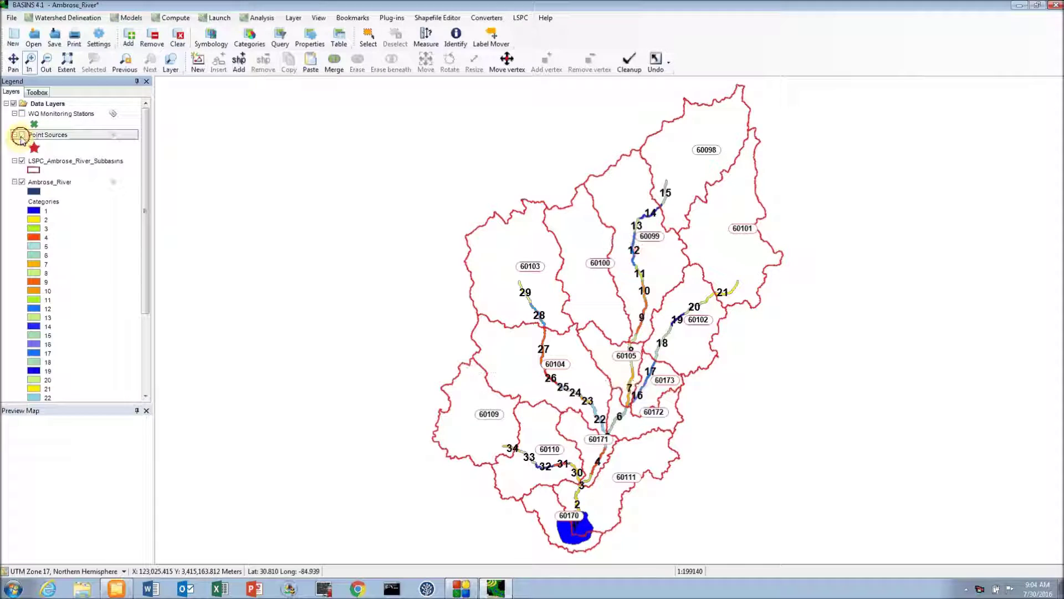
pyautogui.click(21, 183)
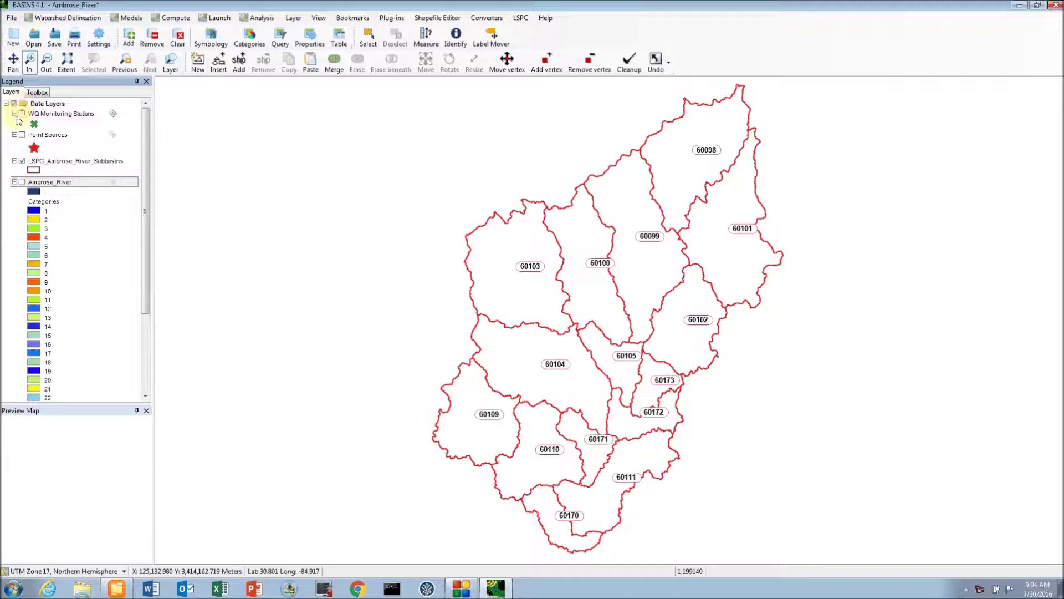
# Show the Ambrose_River layer again, view Point Sources briefly, and turn WQ Monitoring Stations back on
pyautogui.click(22, 182)
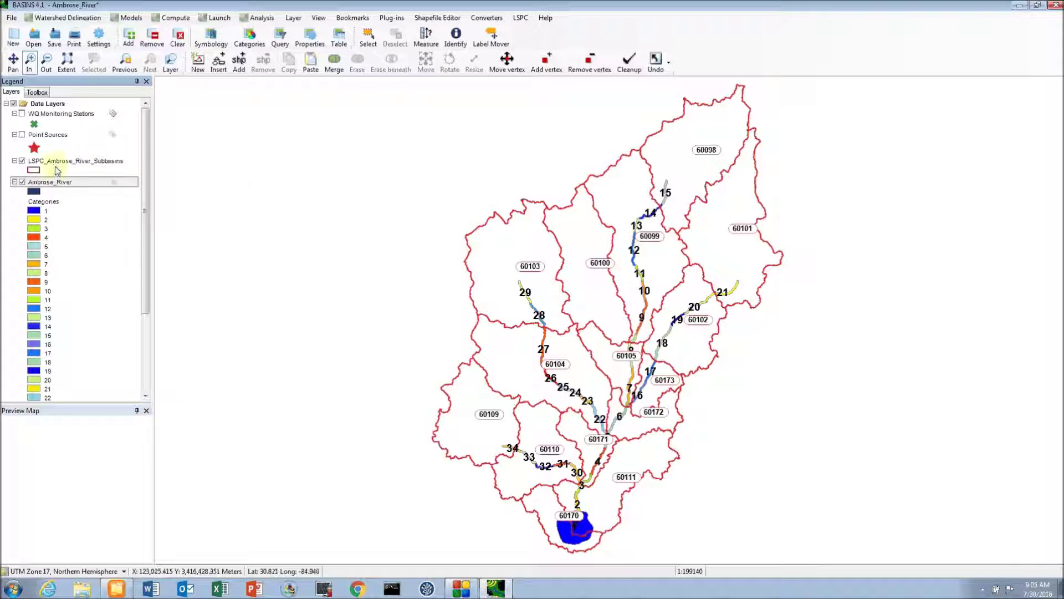
pyautogui.click(21, 134)
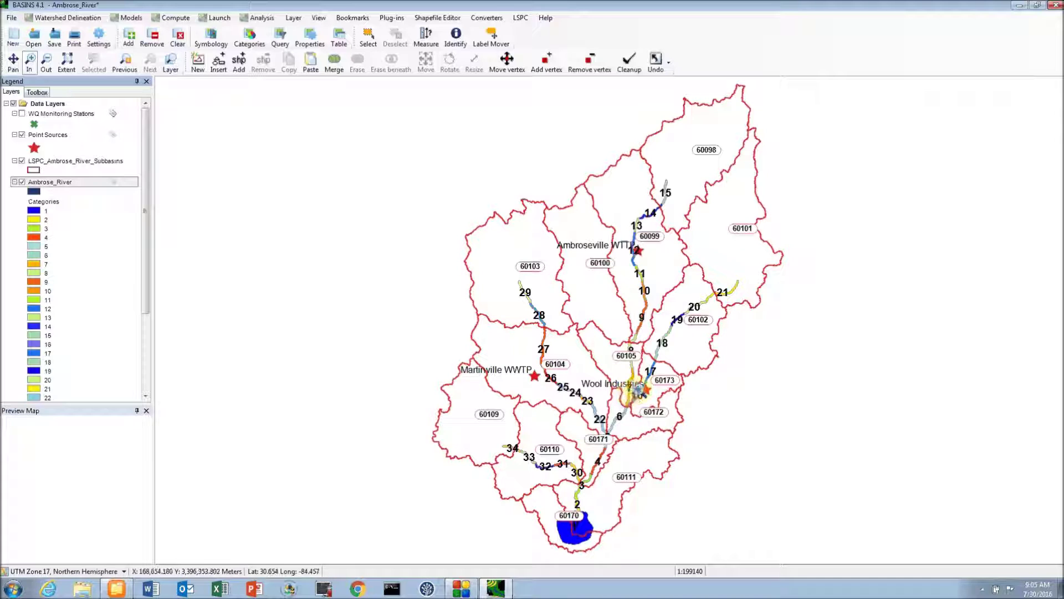
pyautogui.click(23, 134)
pyautogui.click(22, 114)
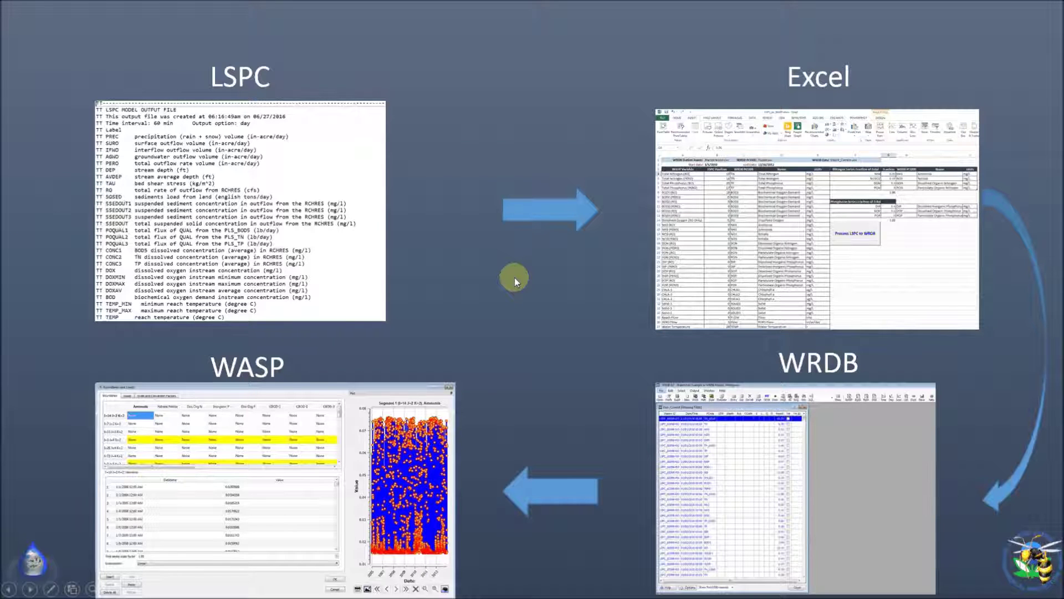
pyautogui.click(514, 278)
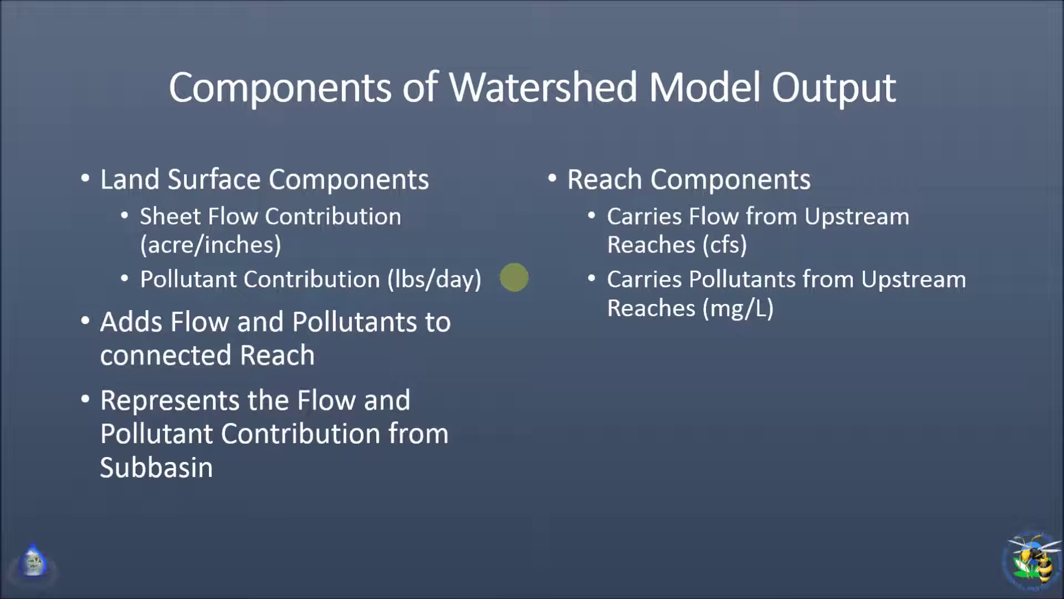
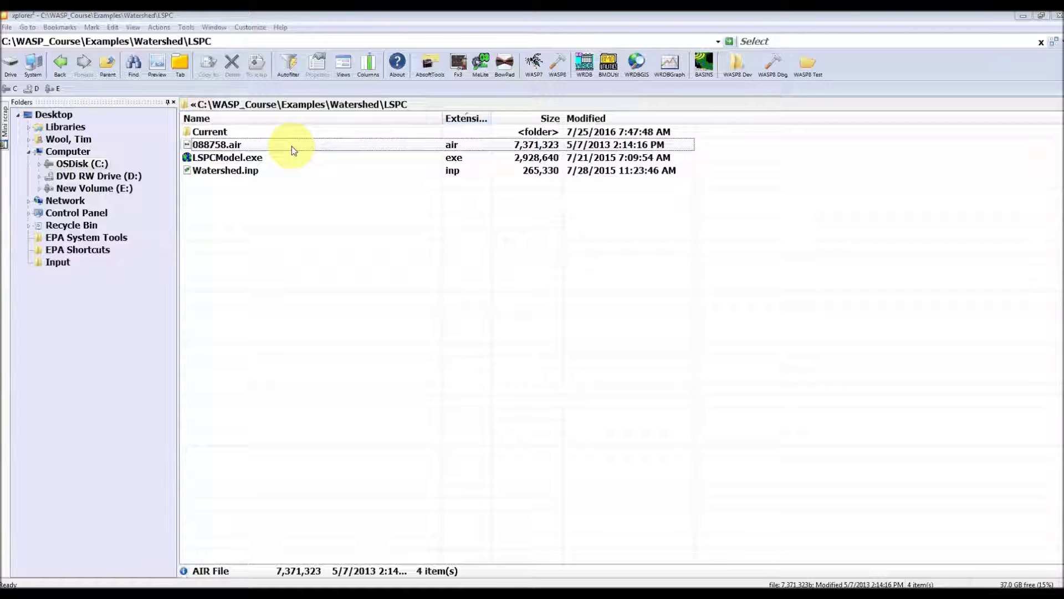
# Open 088758.air from the LSPC folder, examine the meteorological data at enlarged text size, and close the file
pyautogui.doubleClick(292, 145)
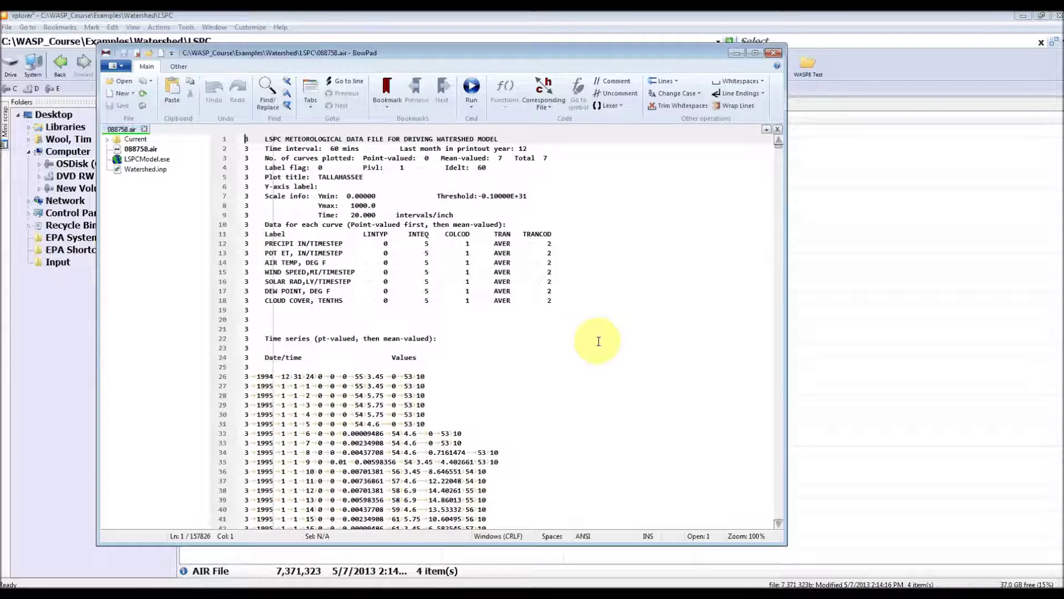
pyautogui.scroll(2, 598, 341)
pyautogui.scroll(1, 596, 343)
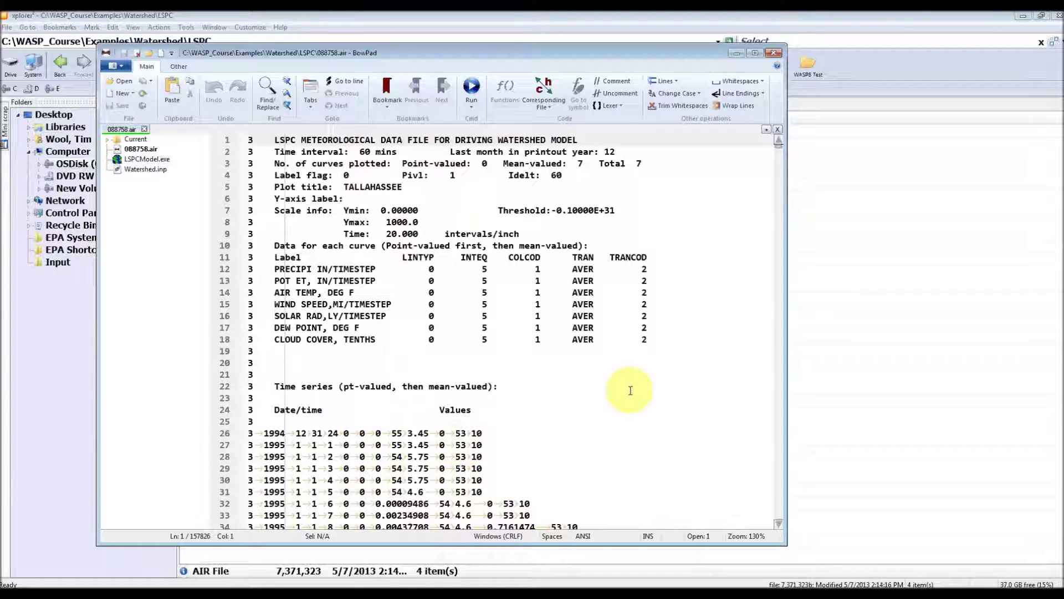
pyautogui.click(773, 53)
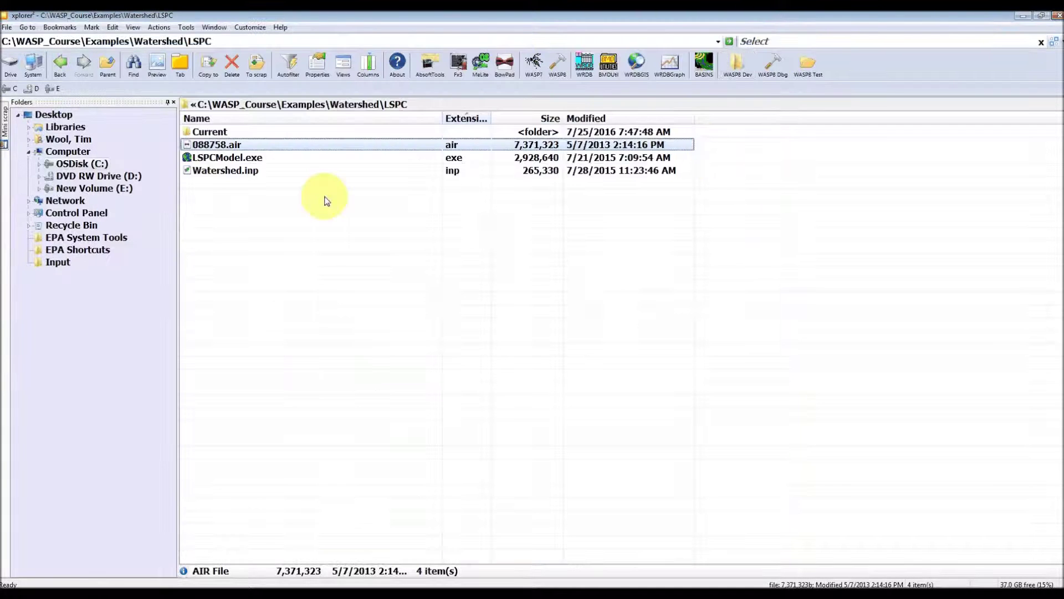
# Launch LSPCModel.exe from the LSPC folder and open the Watershed.inp input file in it
pyautogui.click(333, 158)
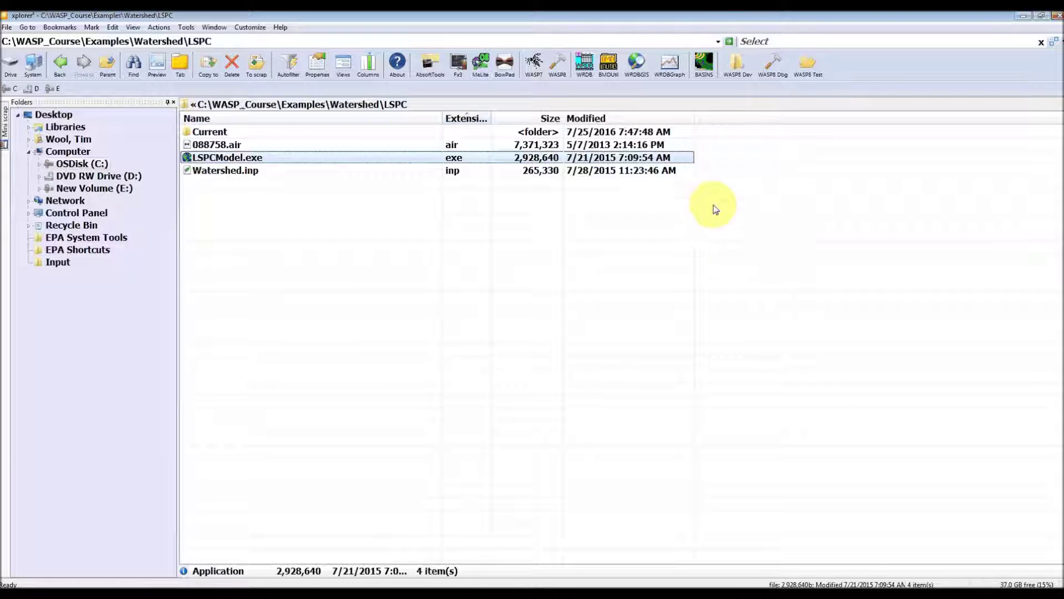
pyautogui.click(380, 171)
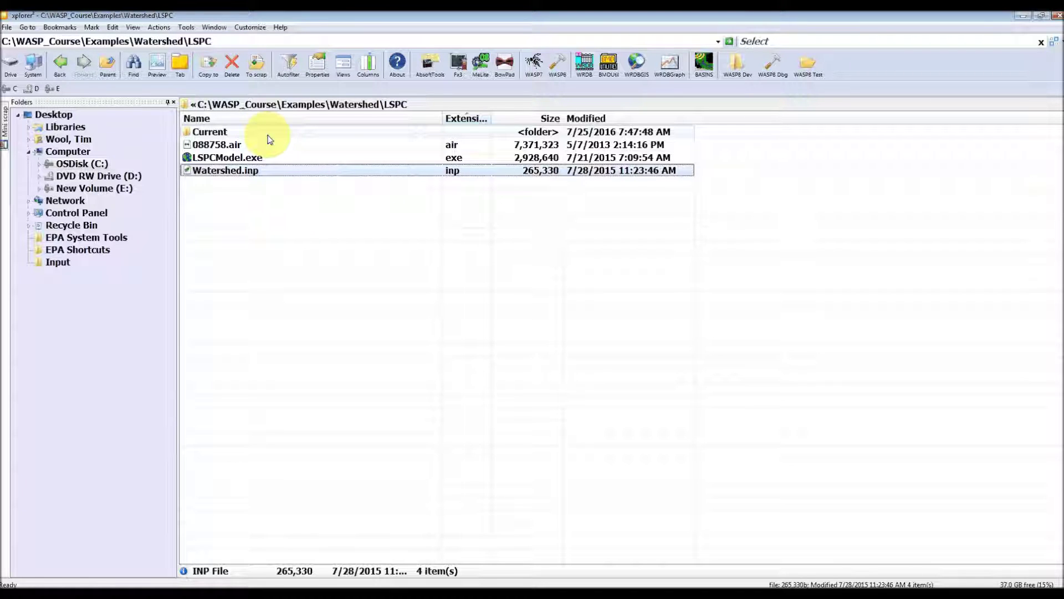
pyautogui.doubleClick(288, 161)
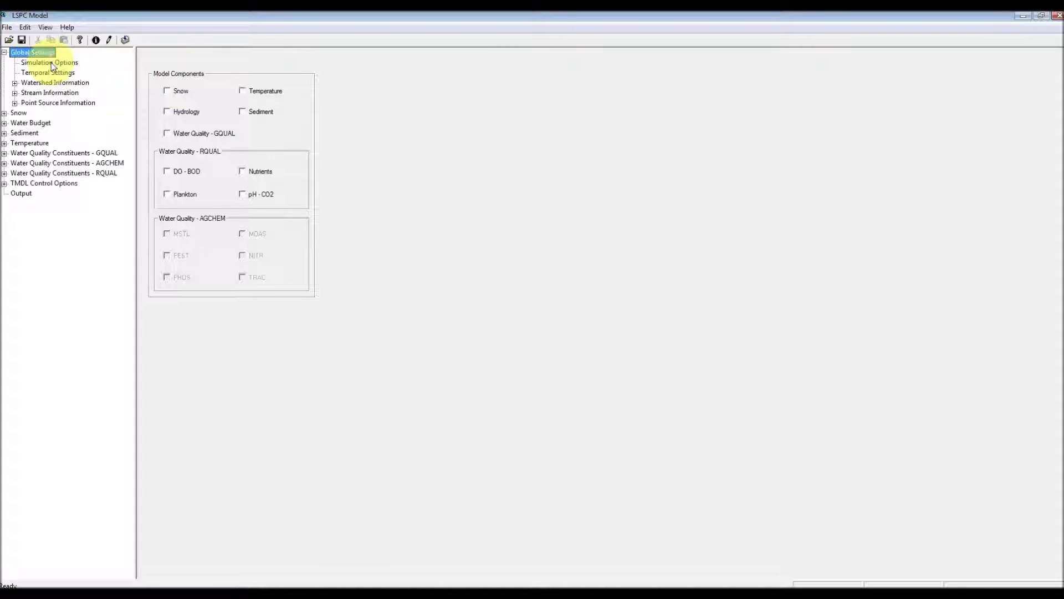
pyautogui.click(9, 40)
pyautogui.doubleClick(464, 280)
pyautogui.click(596, 331)
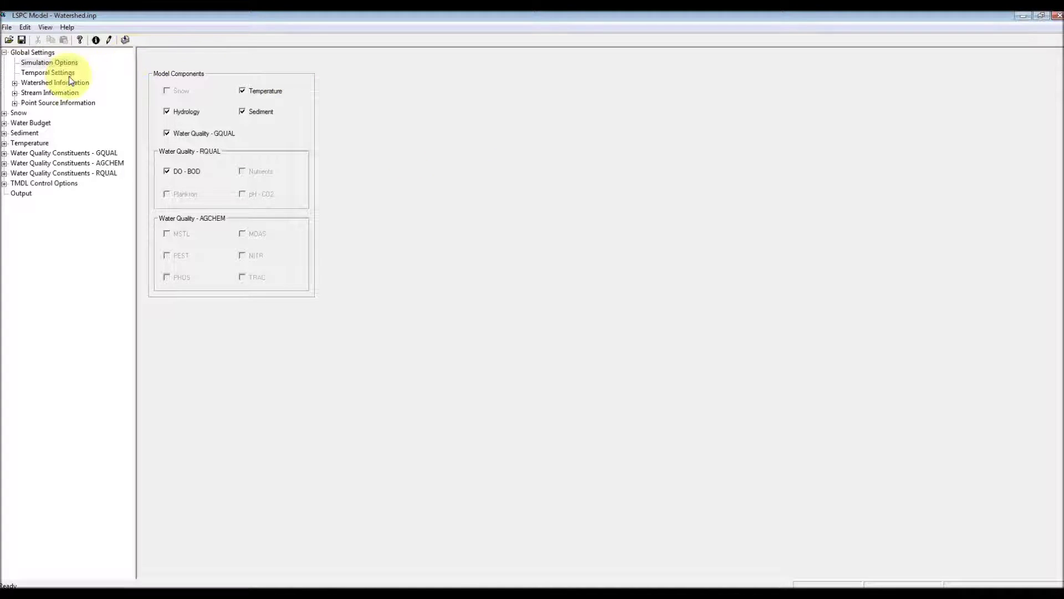
# Check the weather station data location and the model output settings of the watershed model
pyautogui.click(14, 83)
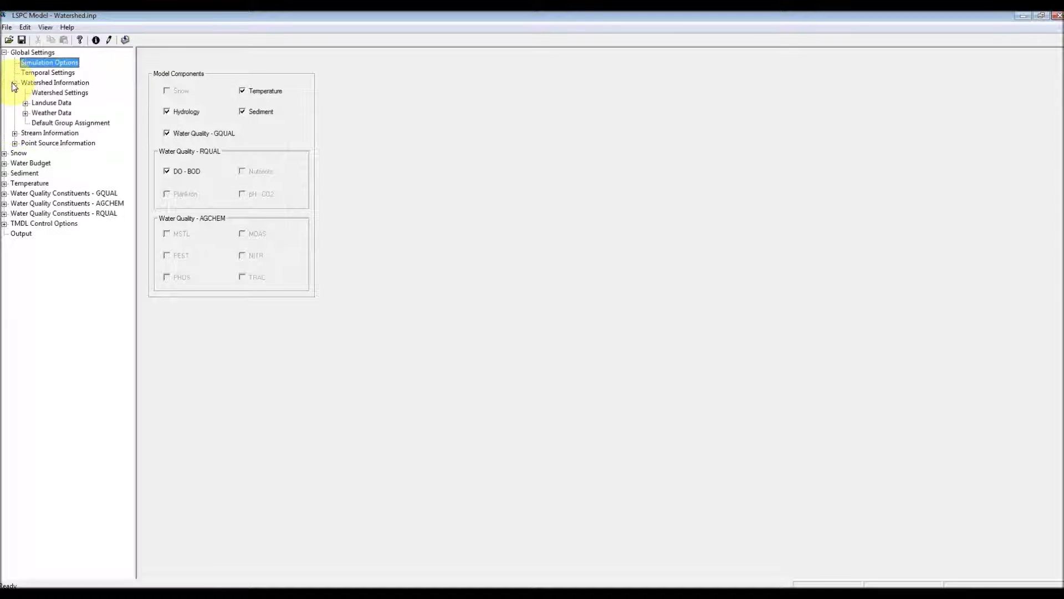
pyautogui.doubleClick(37, 115)
pyautogui.click(51, 123)
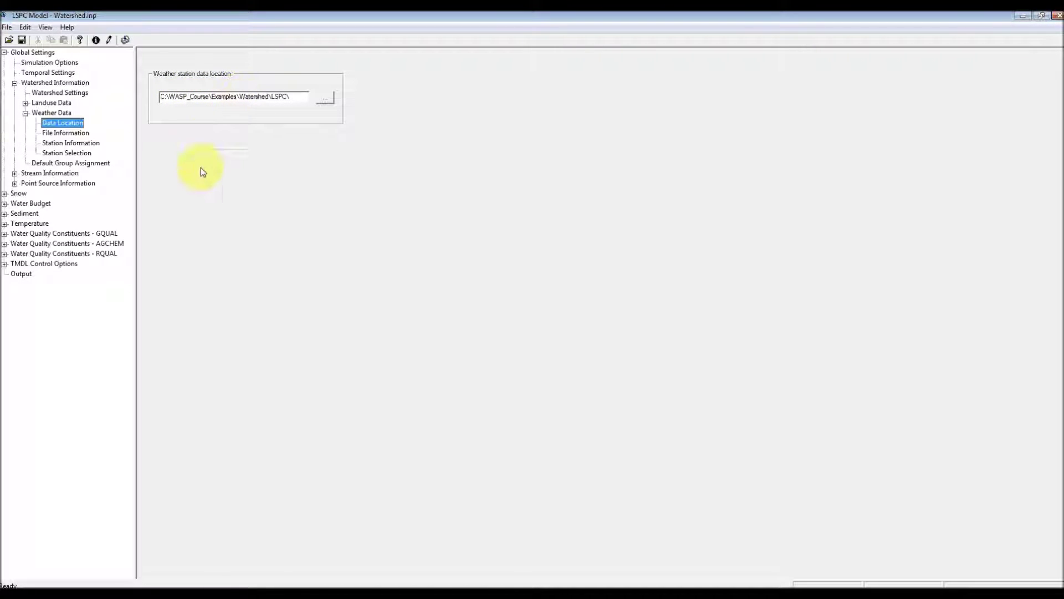
pyautogui.click(20, 274)
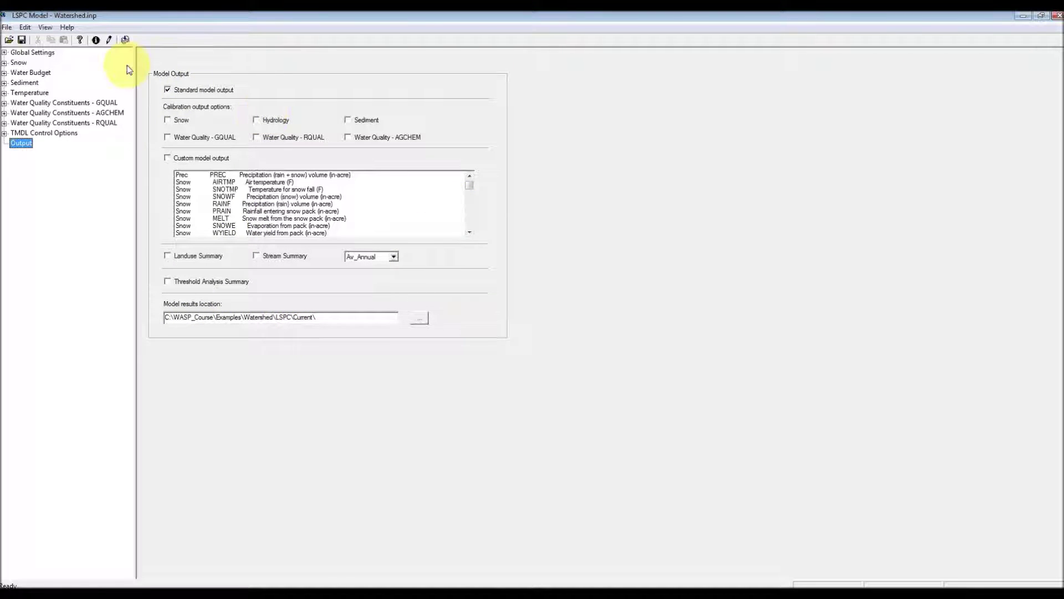
# Run the LSPC watershed simulation and close LSPC Model when the run is complete
pyautogui.click(126, 40)
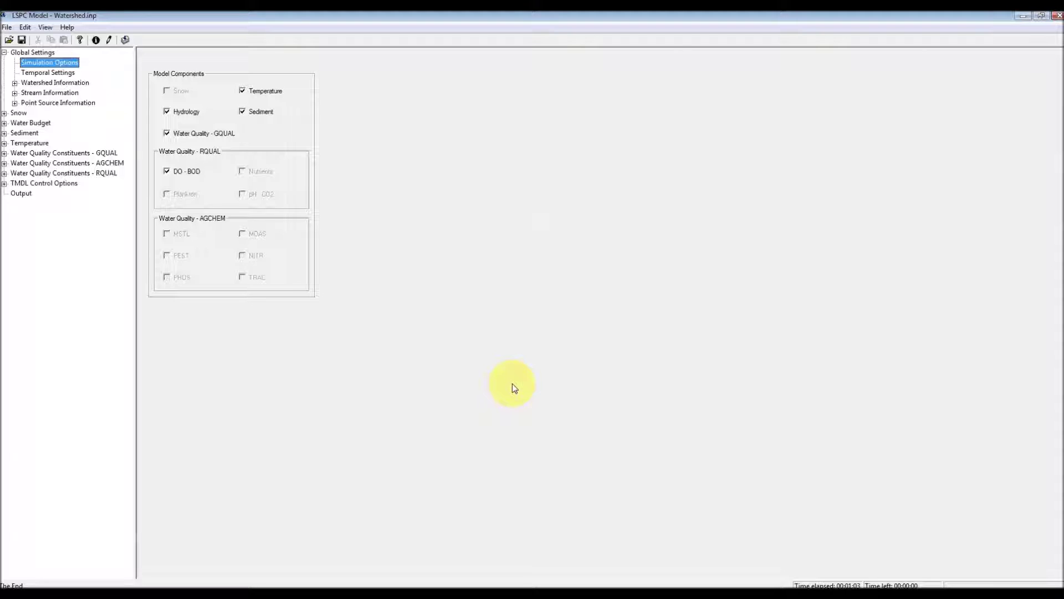
pyautogui.click(1058, 17)
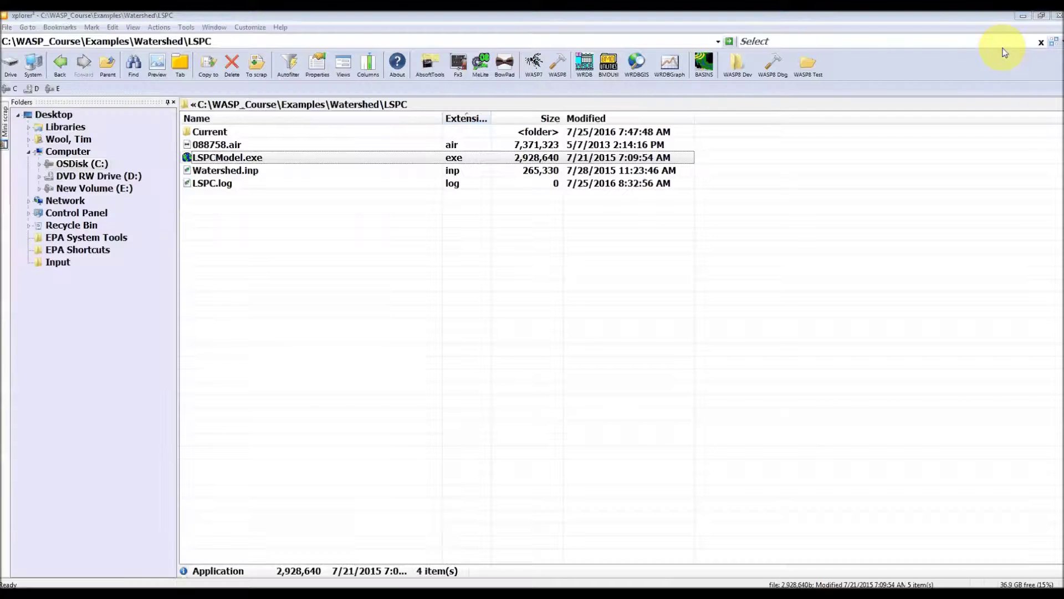
# Open 60098.out from the Current results folder and examine its list of output variables
pyautogui.doubleClick(309, 135)
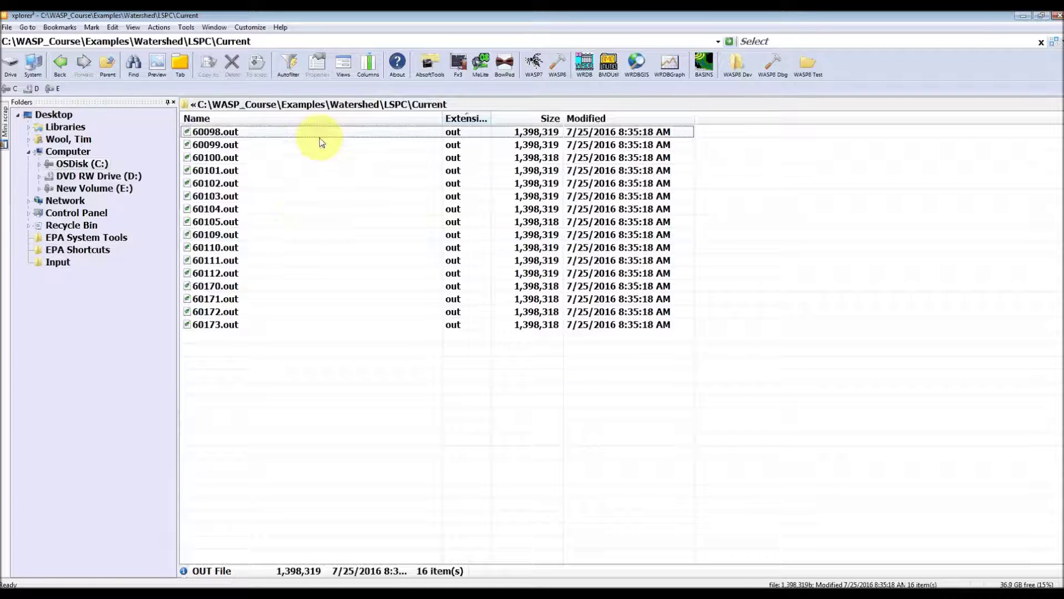
pyautogui.doubleClick(295, 131)
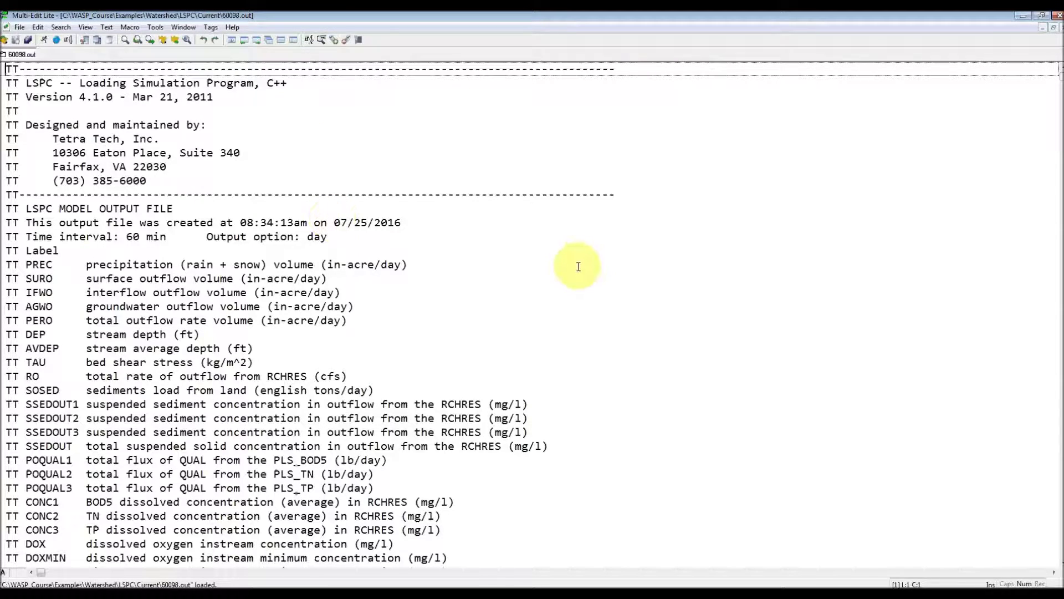
pyautogui.scroll(-2, 578, 266)
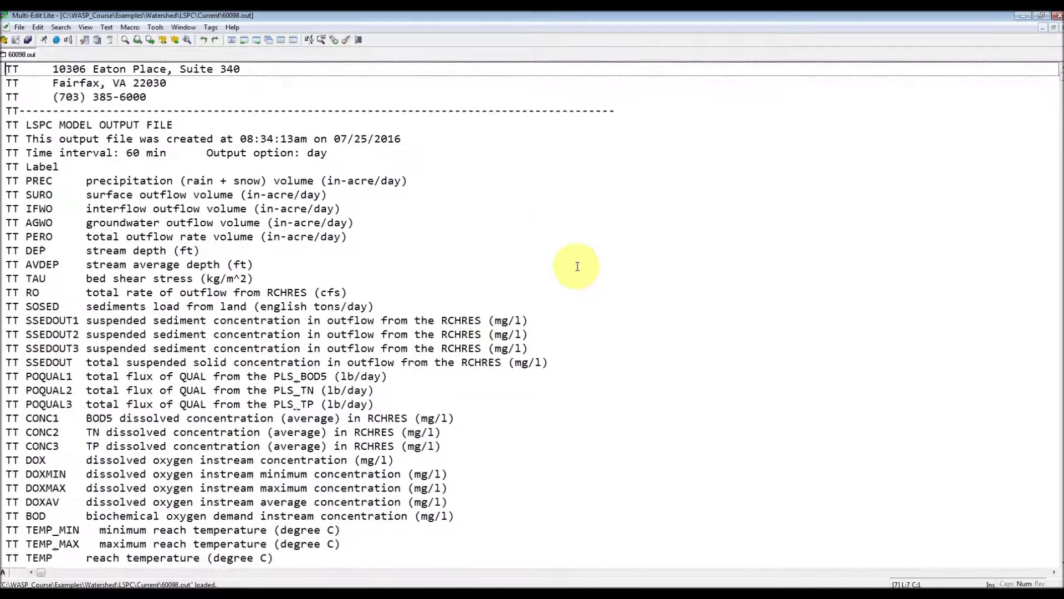
# Examine the variable descriptions and daily values in 60098.out and close the file
pyautogui.scroll(-1, 577, 267)
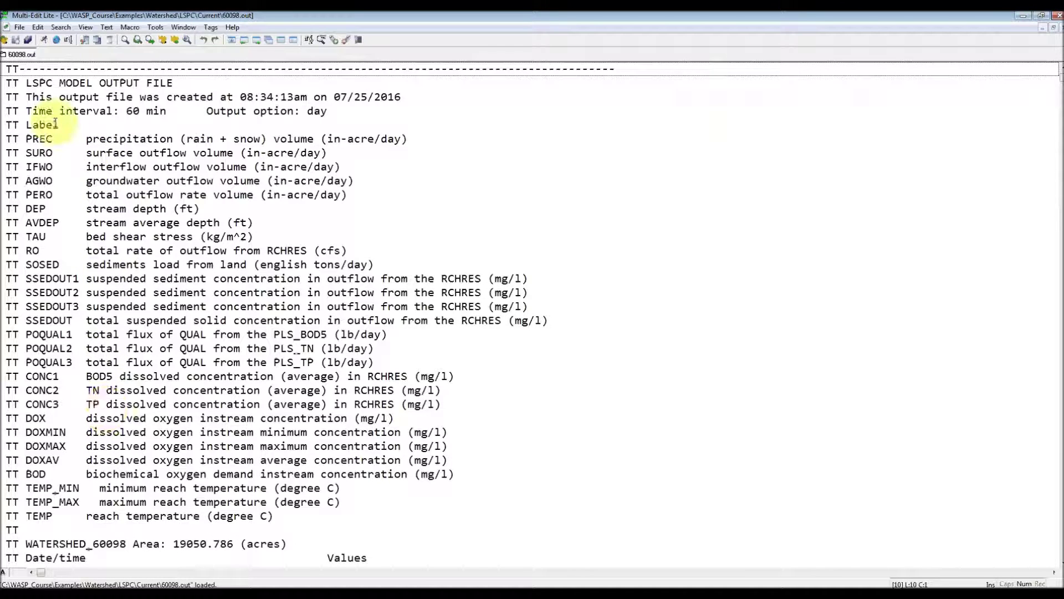
pyautogui.scroll(-3, 183, 326)
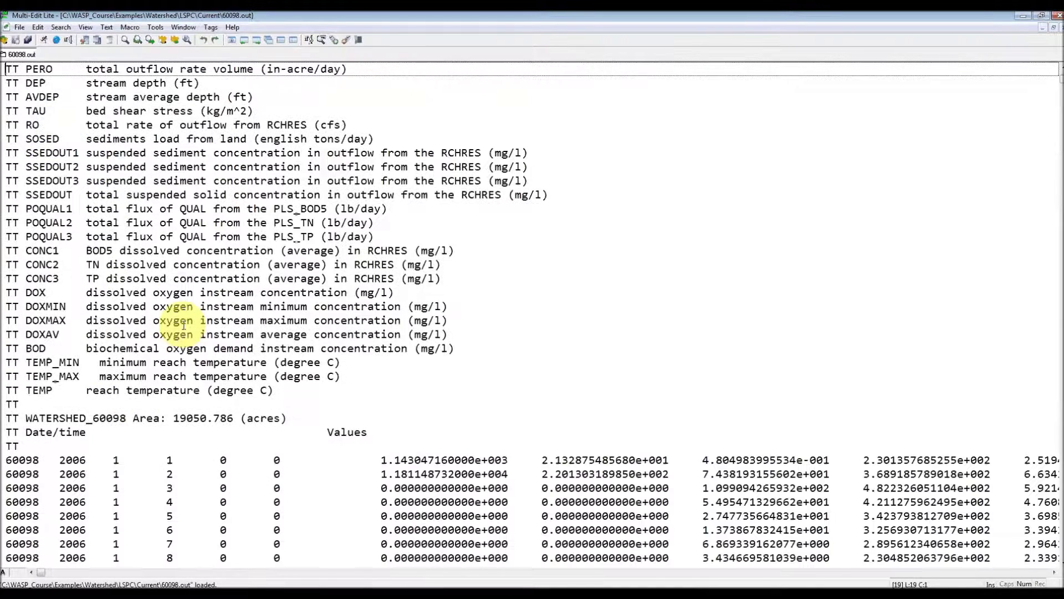
pyautogui.scroll(-1, 183, 326)
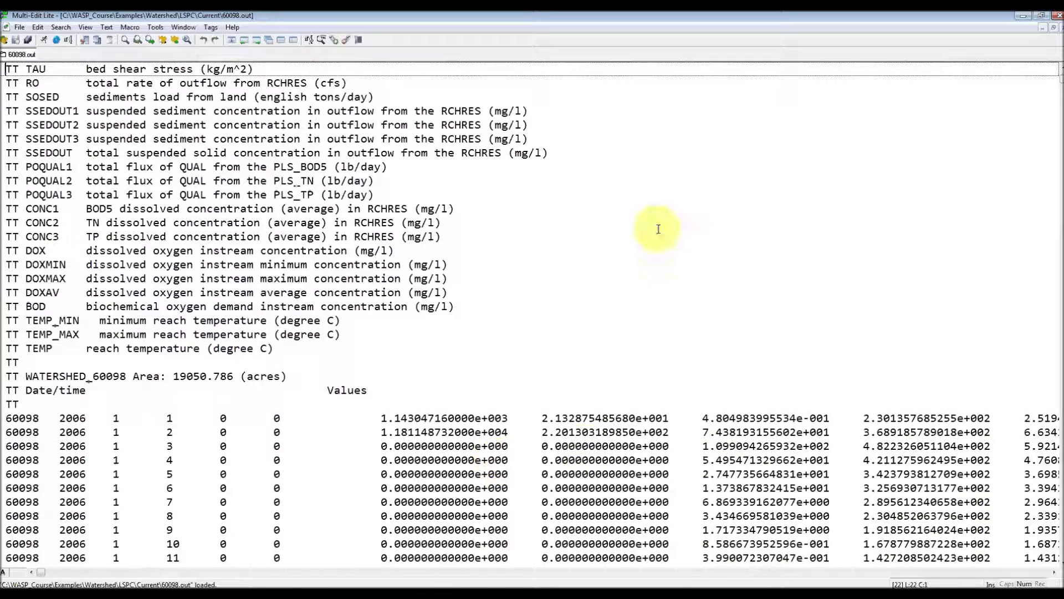
pyautogui.scroll(4, 651, 232)
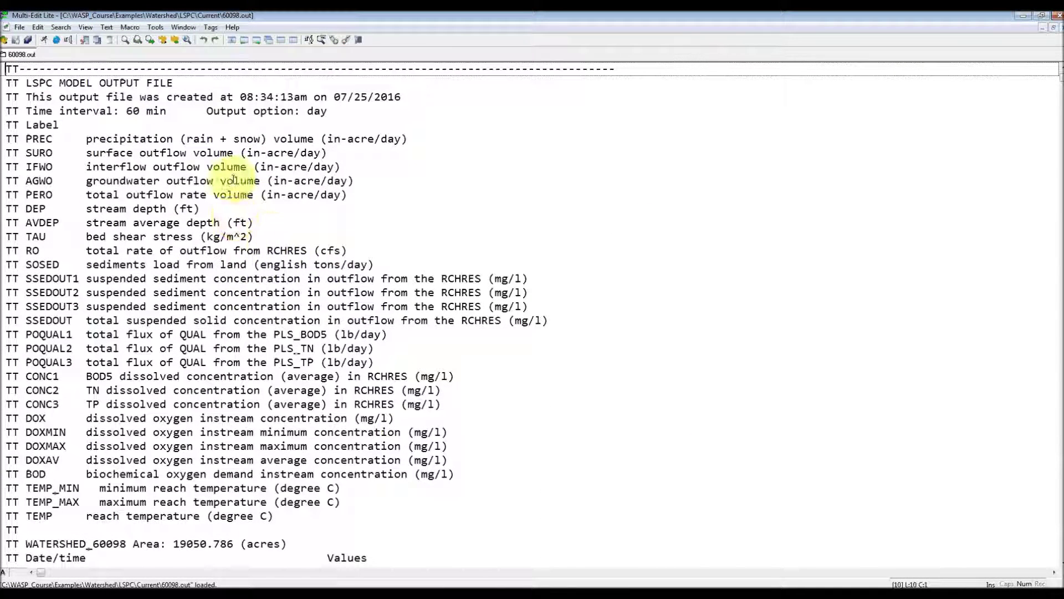
pyautogui.click(1058, 15)
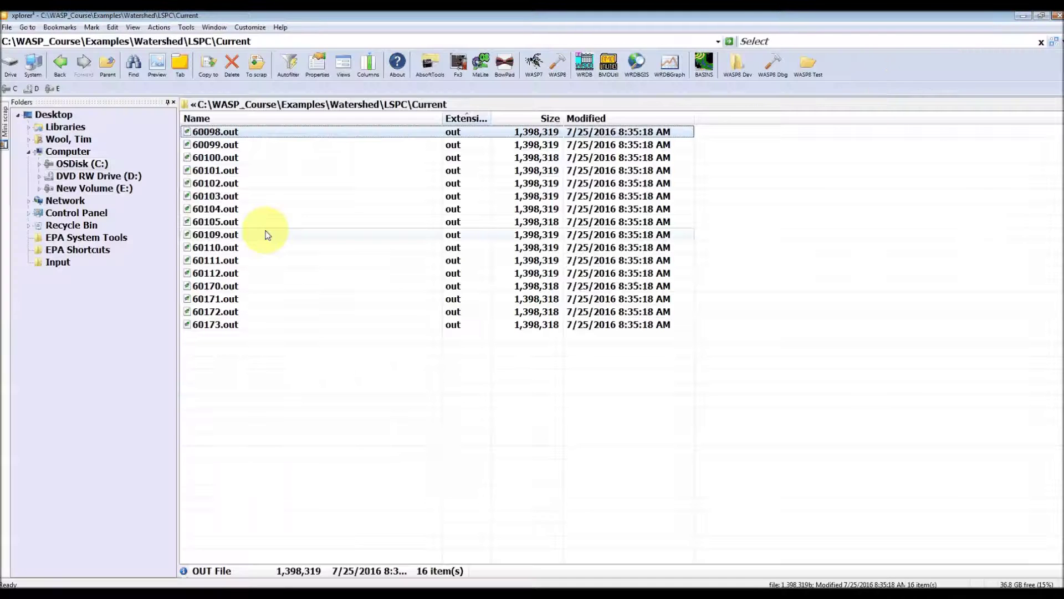
# Launch WRDB Graph and load 60098.out from the LSPC Current folder as a data table
pyautogui.click(671, 69)
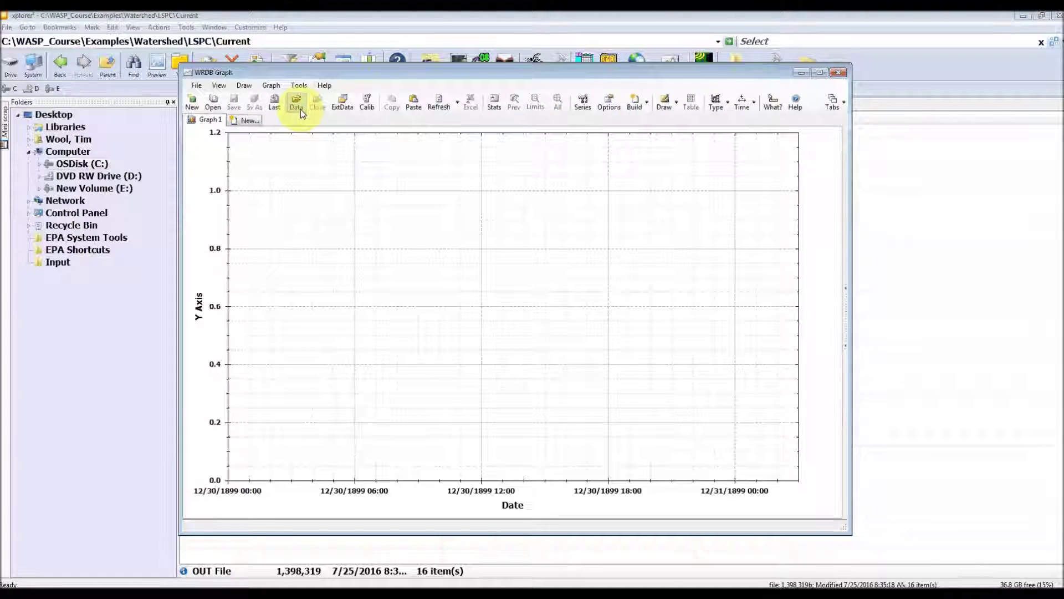
pyautogui.click(300, 109)
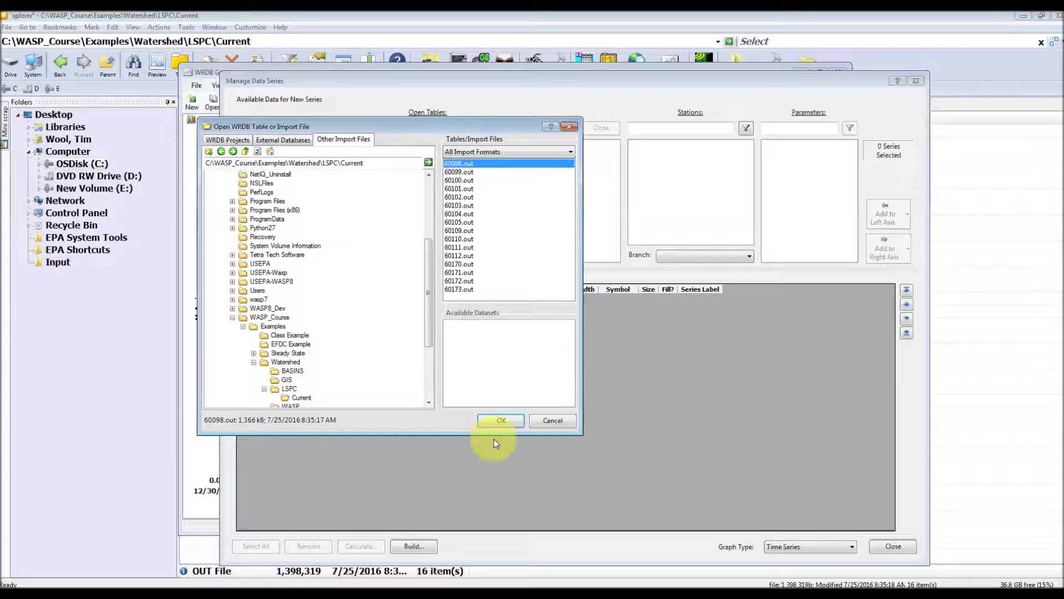
pyautogui.click(500, 421)
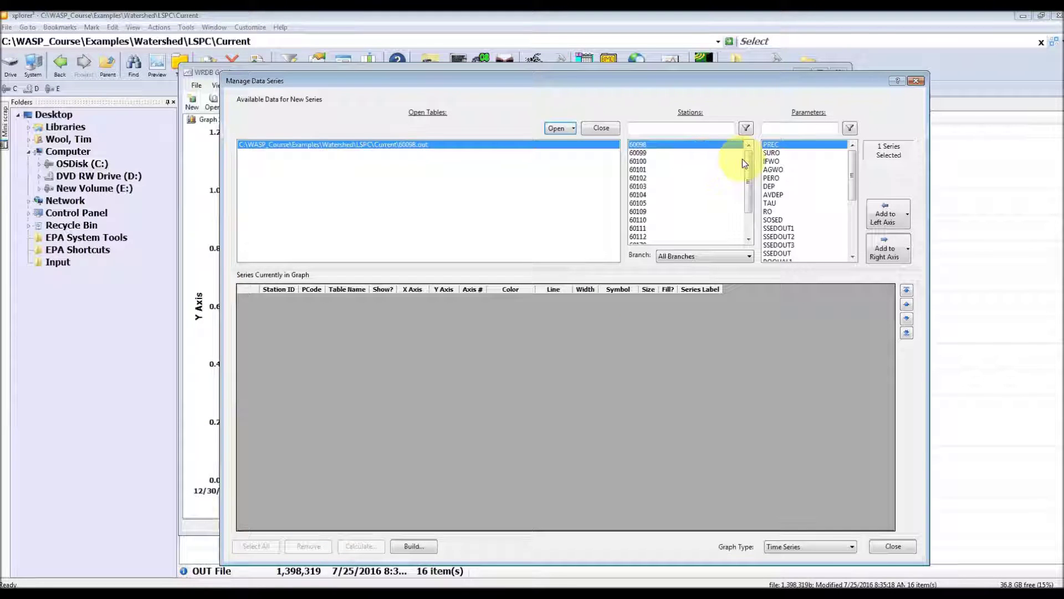
# Plot the RO outflow of station 60098 on the left axis as a time series
pyautogui.moveTo(745, 166); pyautogui.dragTo(750, 197)
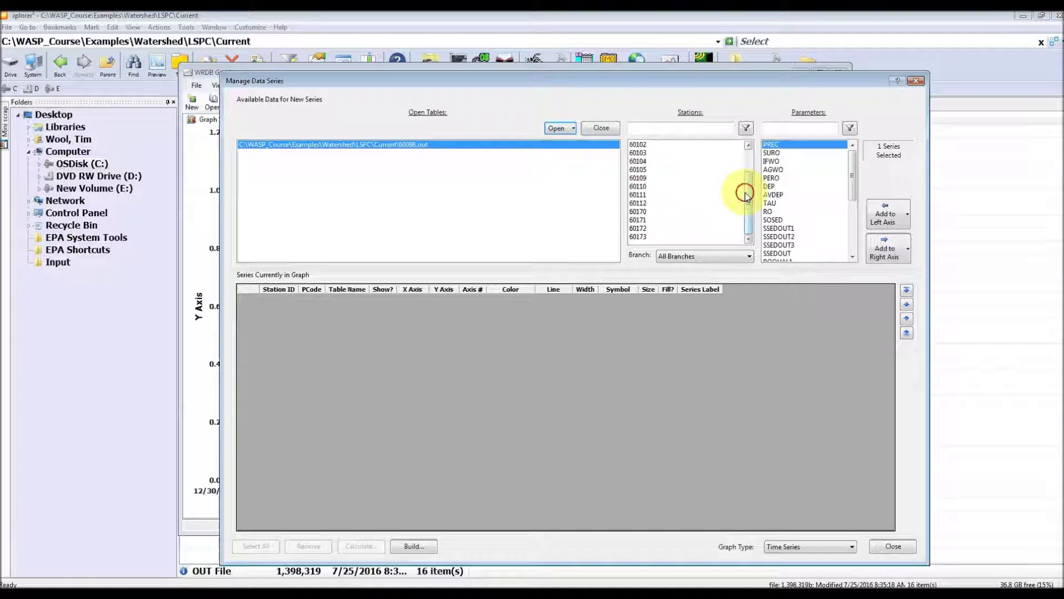
pyautogui.scroll(2, 743, 190)
pyautogui.moveTo(851, 175); pyautogui.dragTo(831, 161)
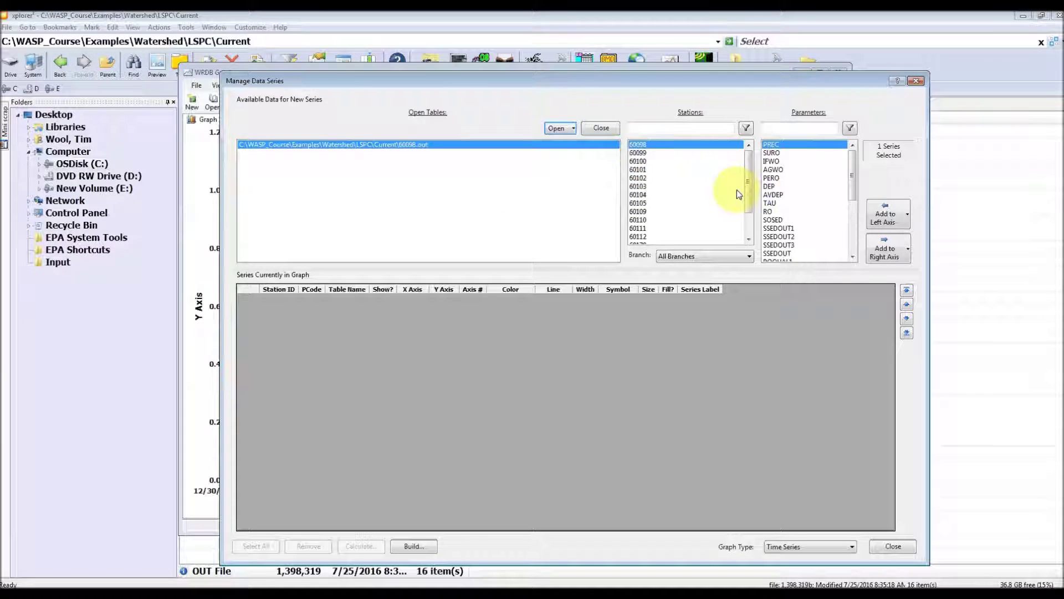
pyautogui.click(771, 211)
pyautogui.click(887, 218)
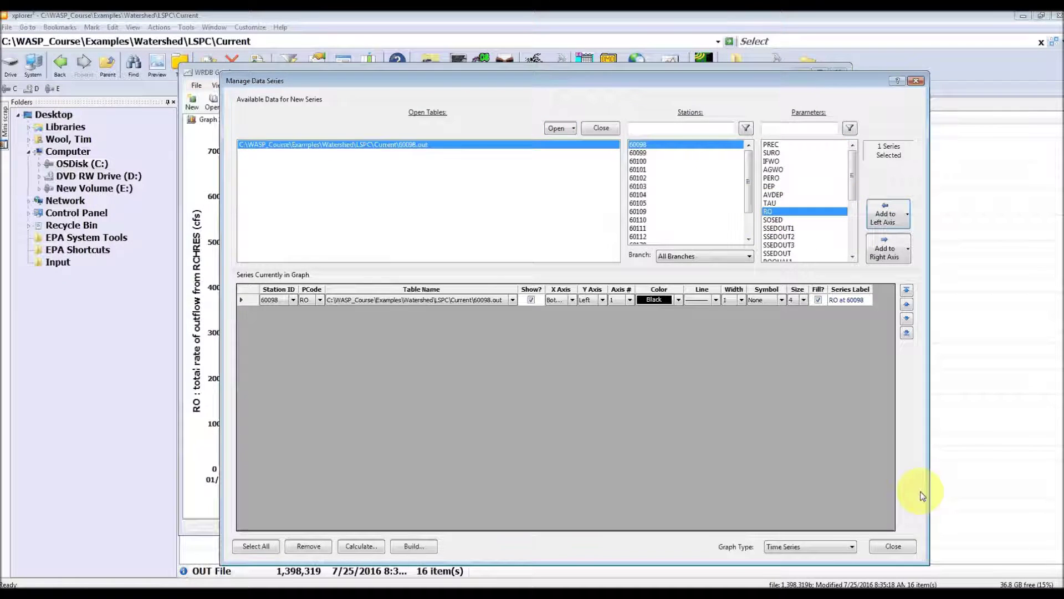
pyautogui.click(904, 546)
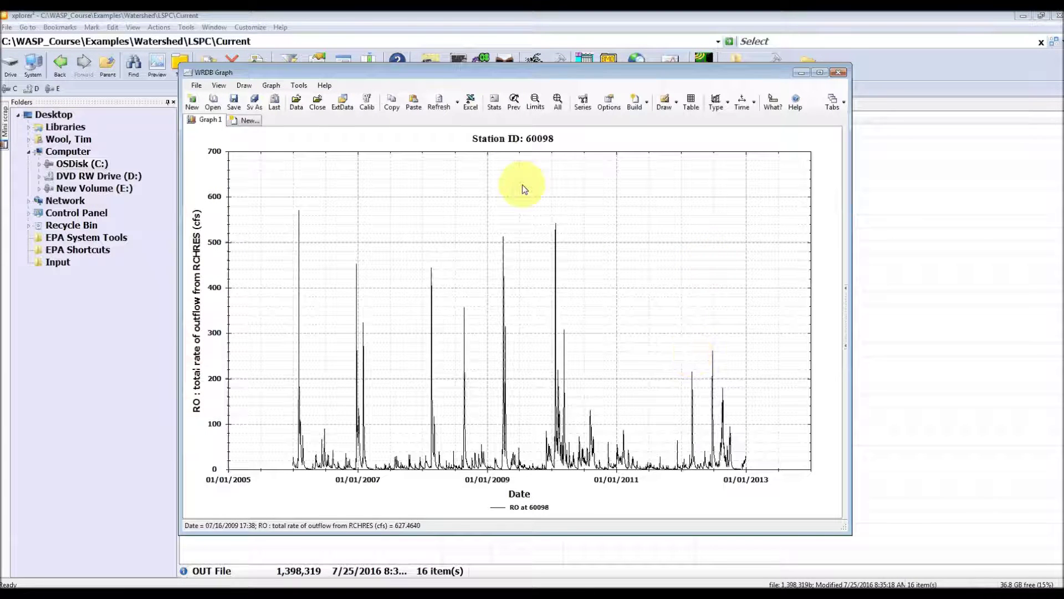
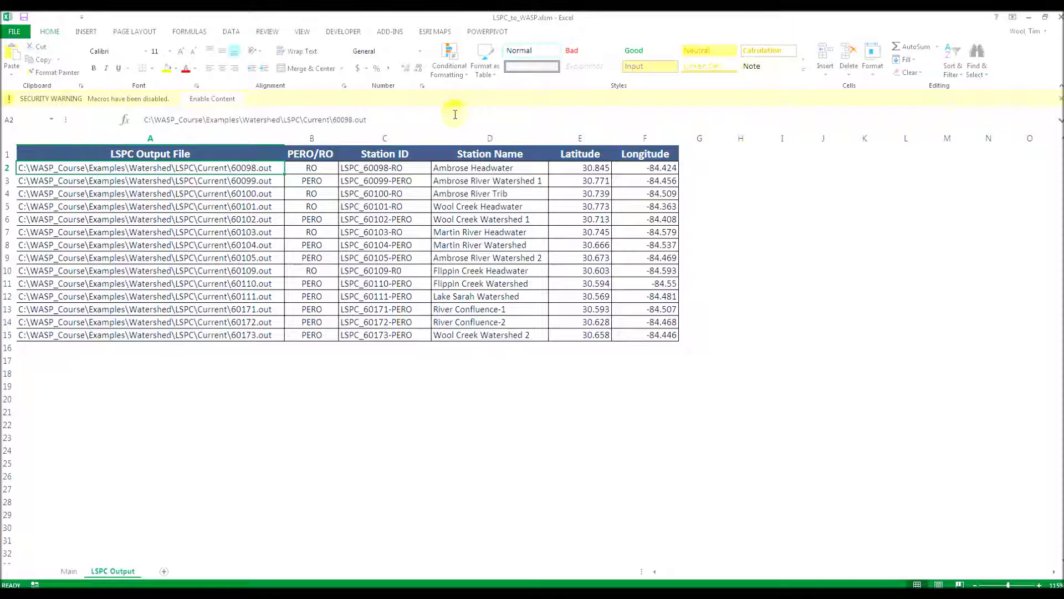
# Enable the macros in LSPC_to_WASP.xlsm and review its Main and LSPC Output sheets
pyautogui.click(232, 100)
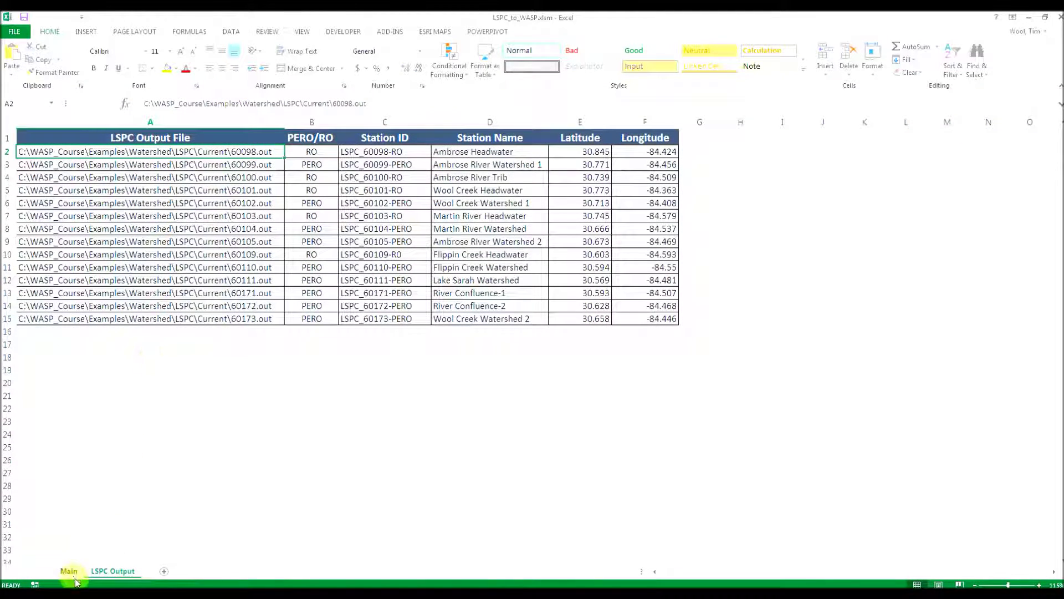
pyautogui.click(71, 573)
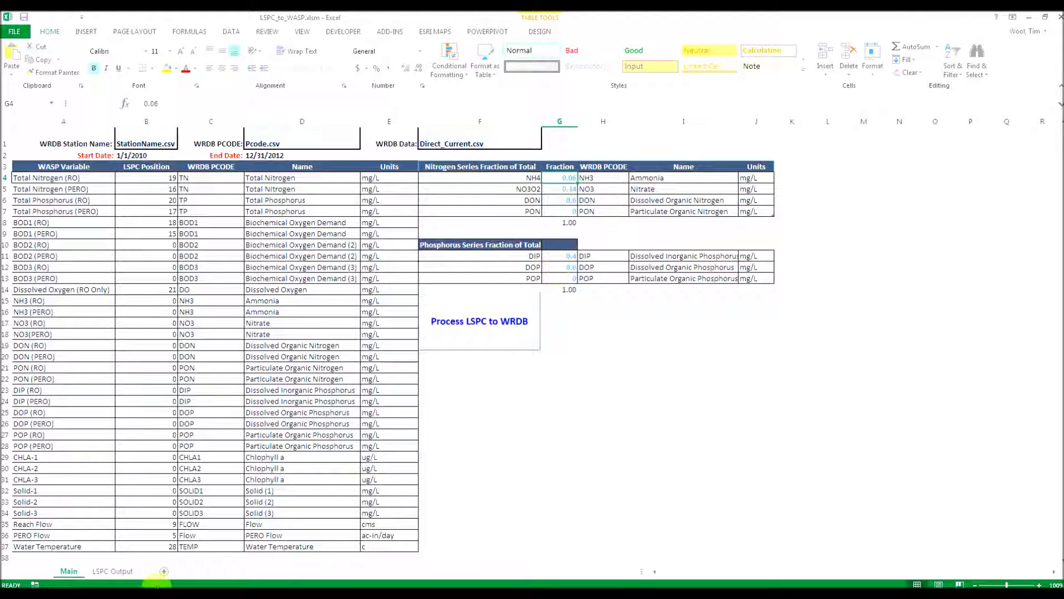
pyautogui.click(130, 572)
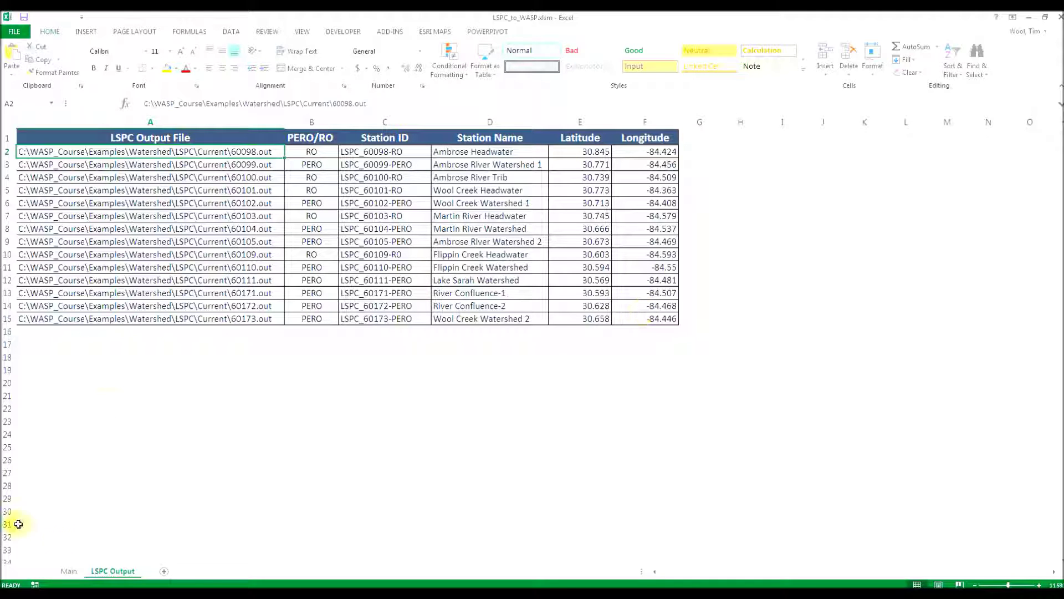
# Run Process LSPC to WRDB from the Main sheet, and check the exported files in the WASP folder sorted by modified date
pyautogui.click(69, 571)
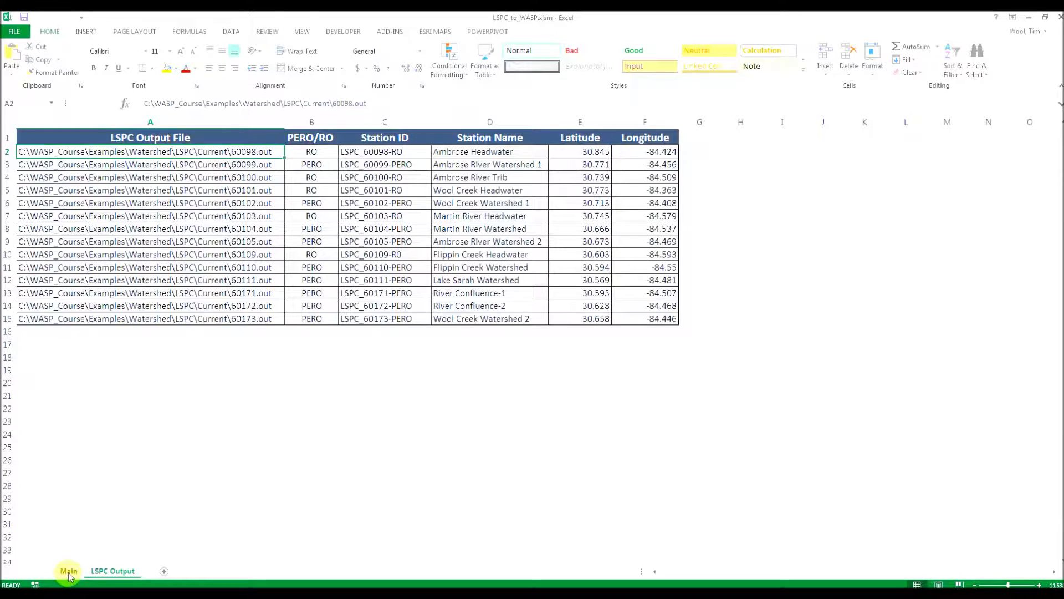
pyautogui.click(487, 334)
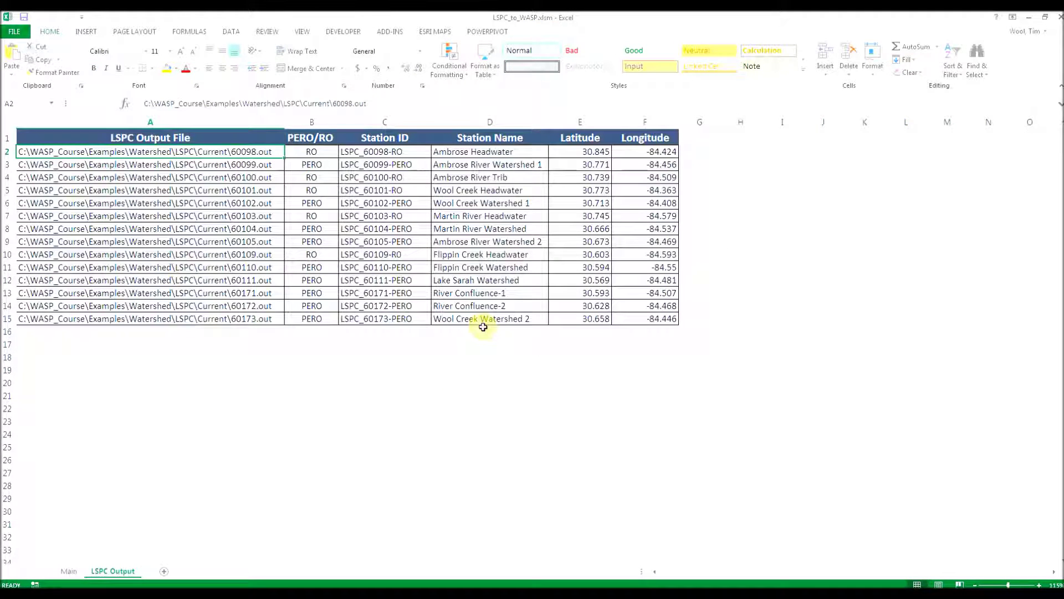
pyautogui.click(68, 571)
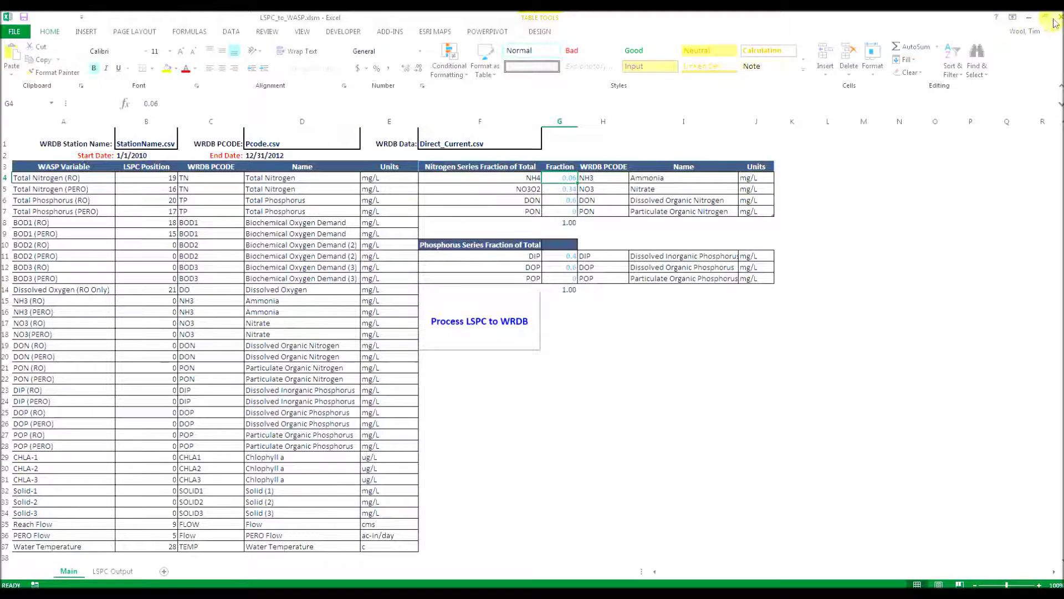
pyautogui.click(1055, 22)
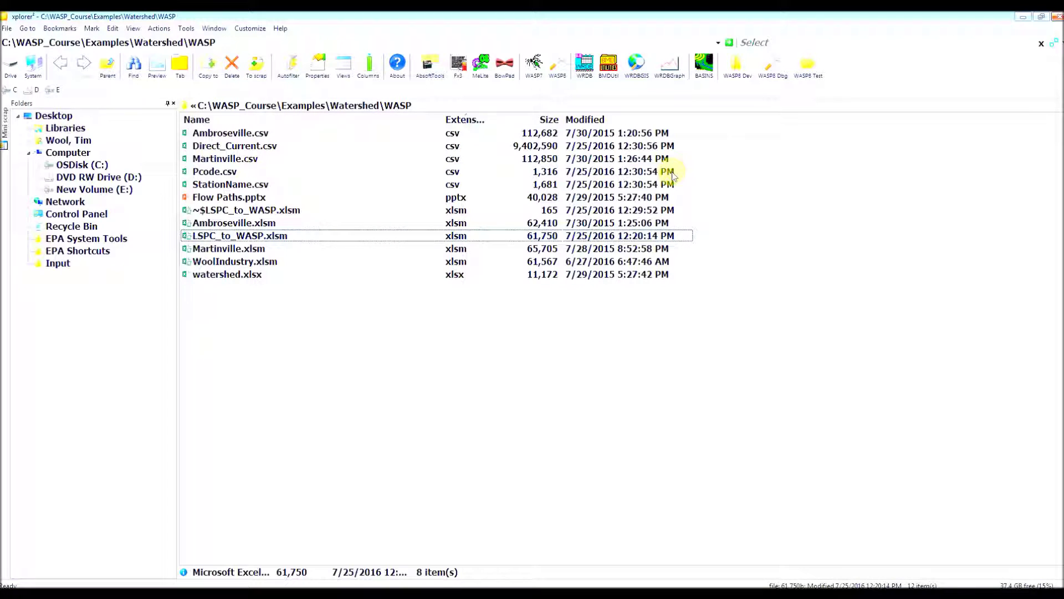
pyautogui.click(603, 120)
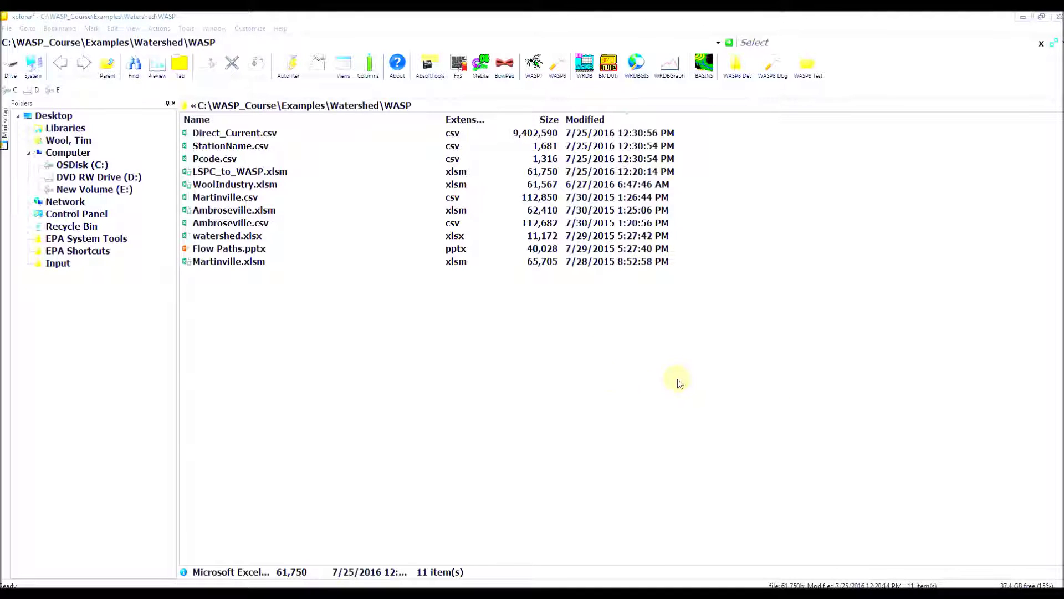
# Launch Water Resources Database 6.0 and dismiss its welcome screen
pyautogui.click(14, 594)
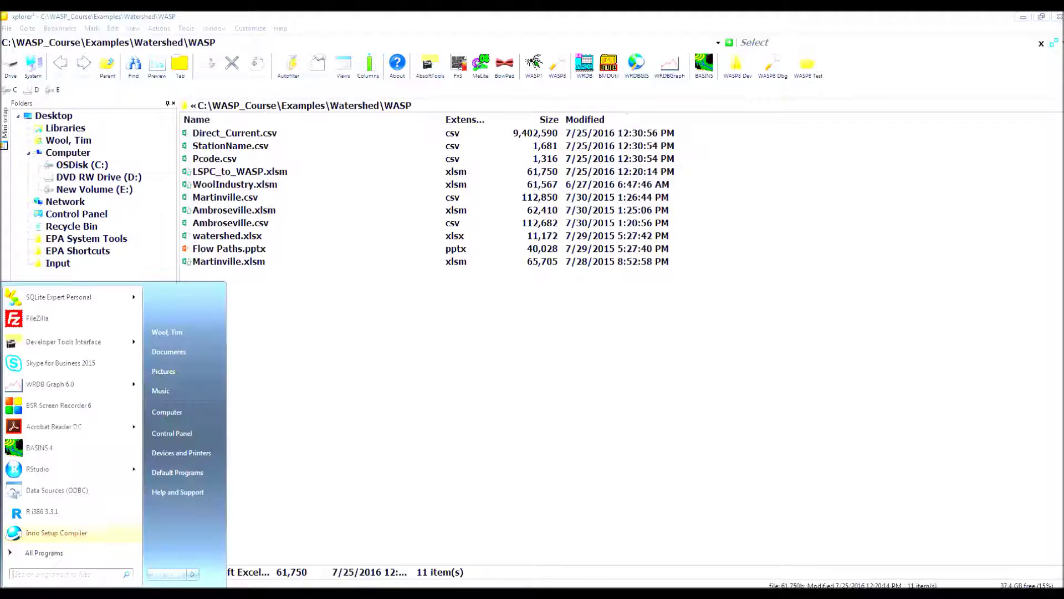
pyautogui.click(44, 553)
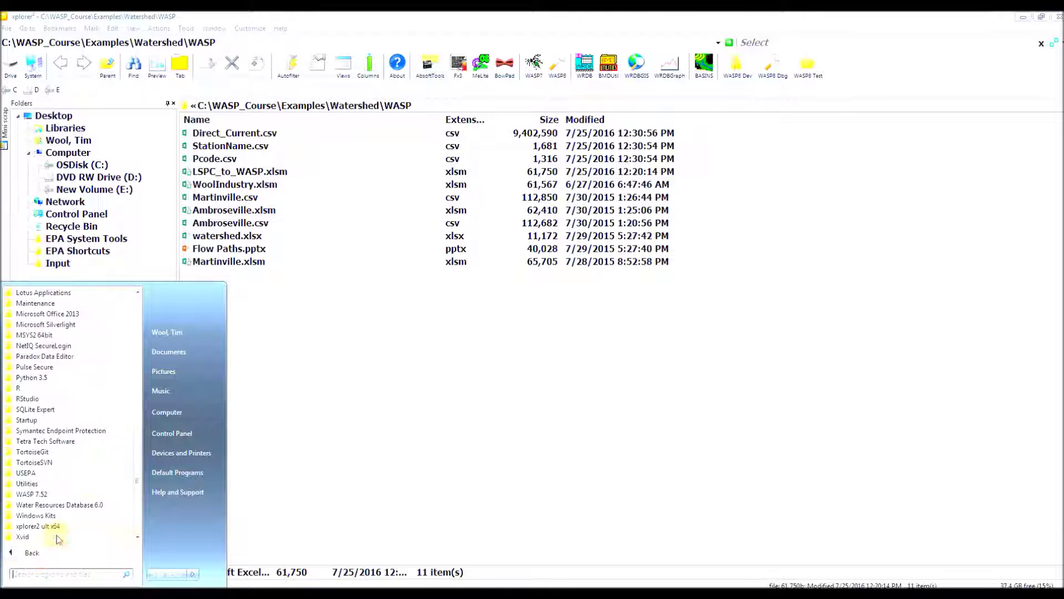
pyautogui.click(87, 506)
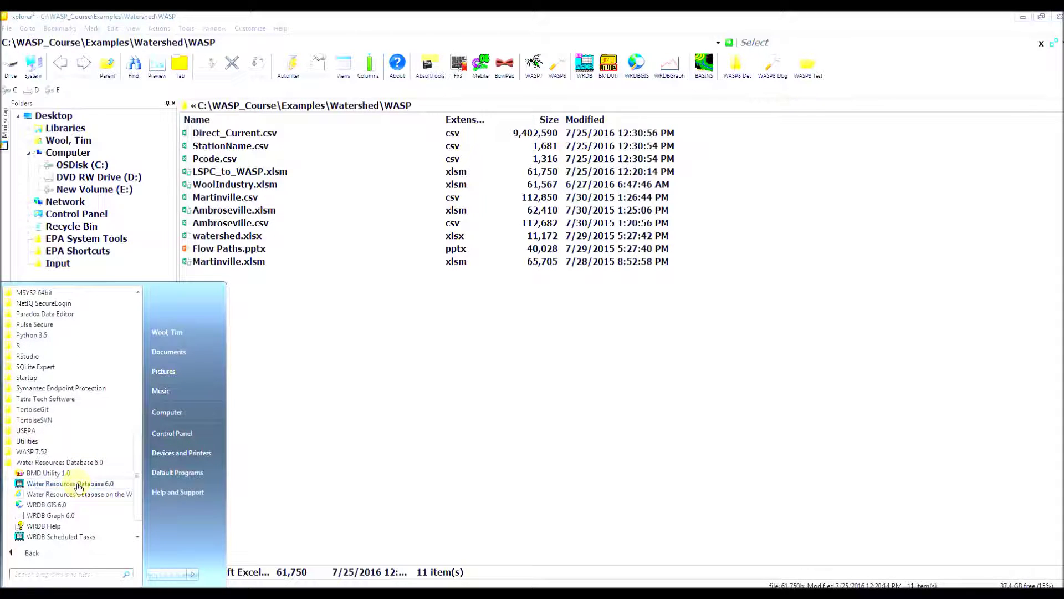
pyautogui.click(78, 484)
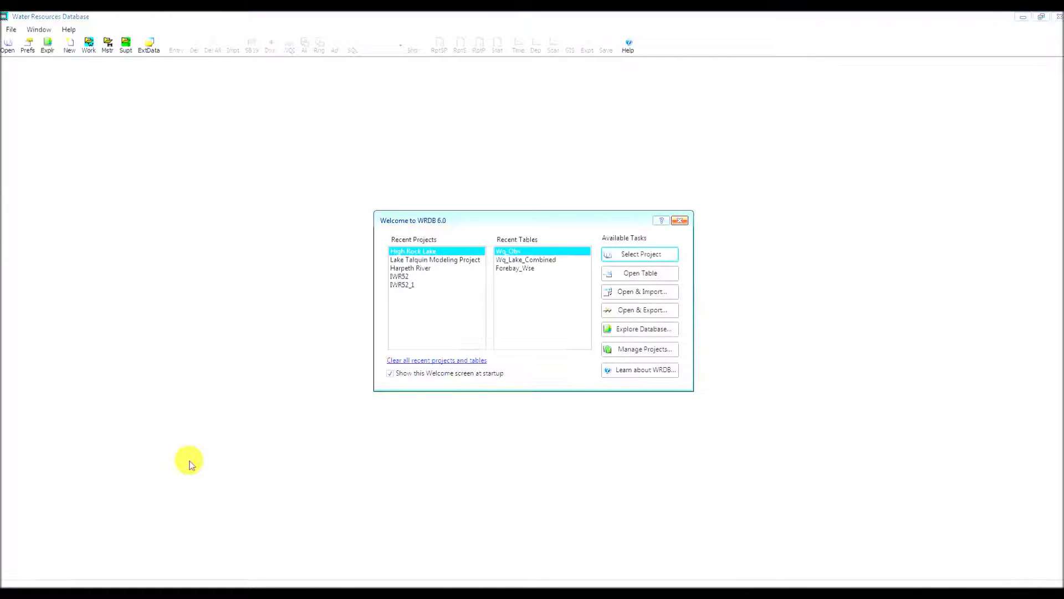
pyautogui.click(680, 222)
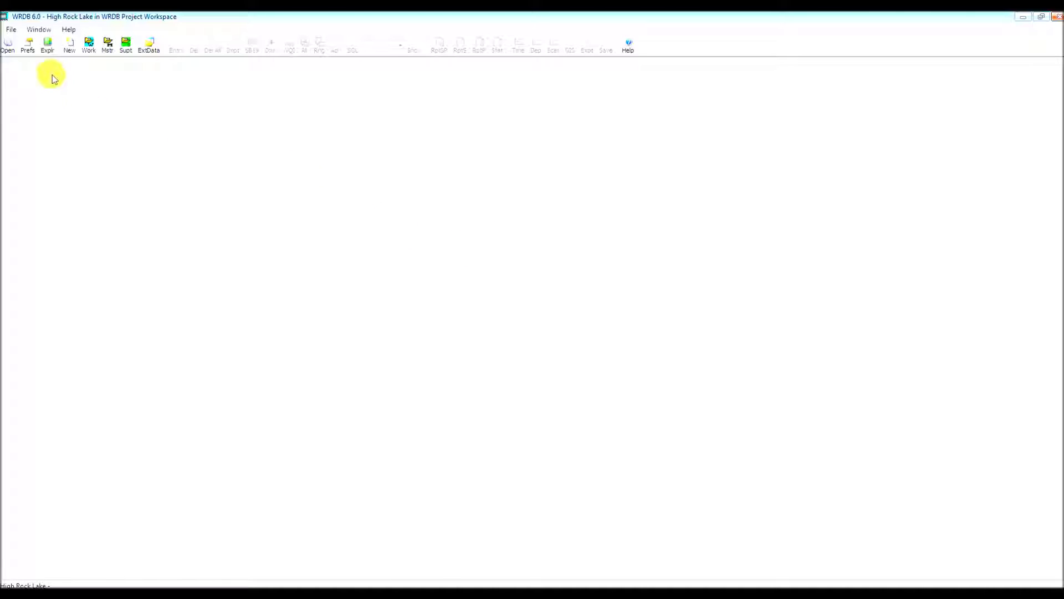
# Create a new WRDB project named WATERSHED EXAMPLE with the description "Database used for the WASP Course Watershed Example"
pyautogui.click(11, 30)
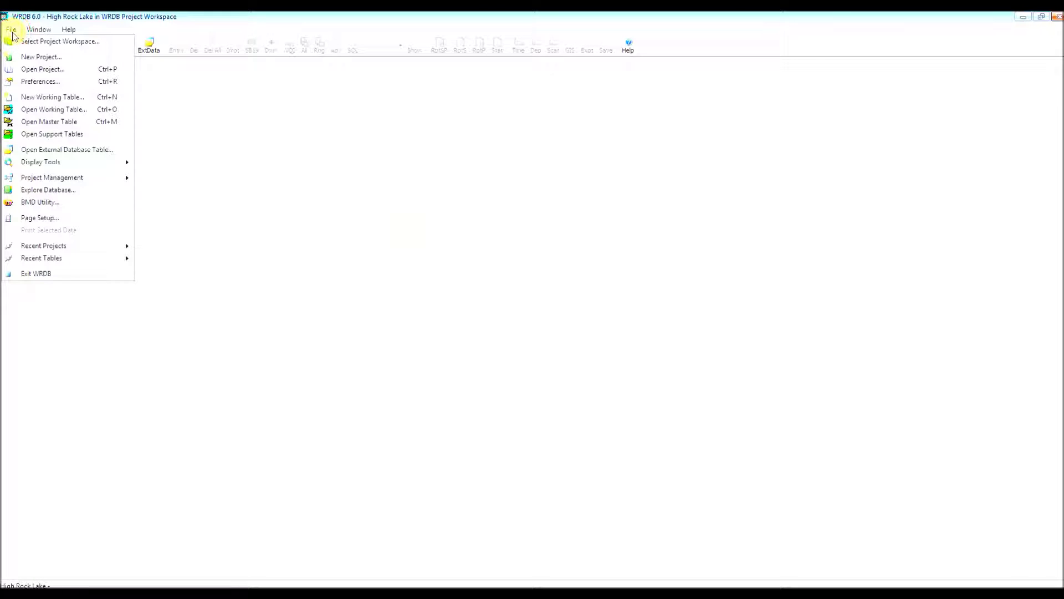
pyautogui.click(38, 57)
pyautogui.click(478, 290)
pyautogui.write('WATERSHED EXAMPLE')
pyautogui.press('Tab')
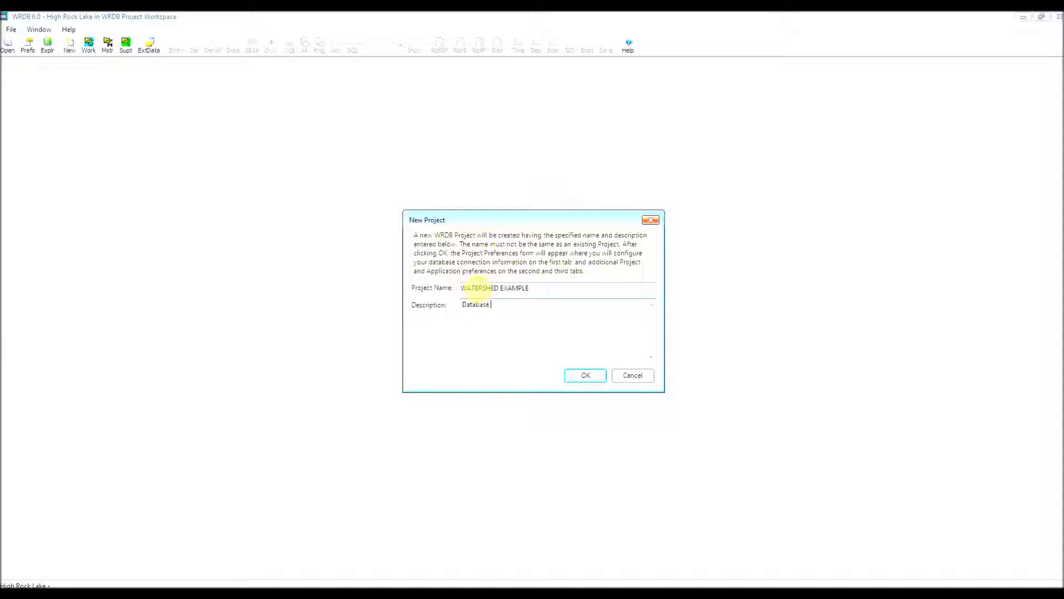
pyautogui.write('Database used for the WASP Course Watersh')
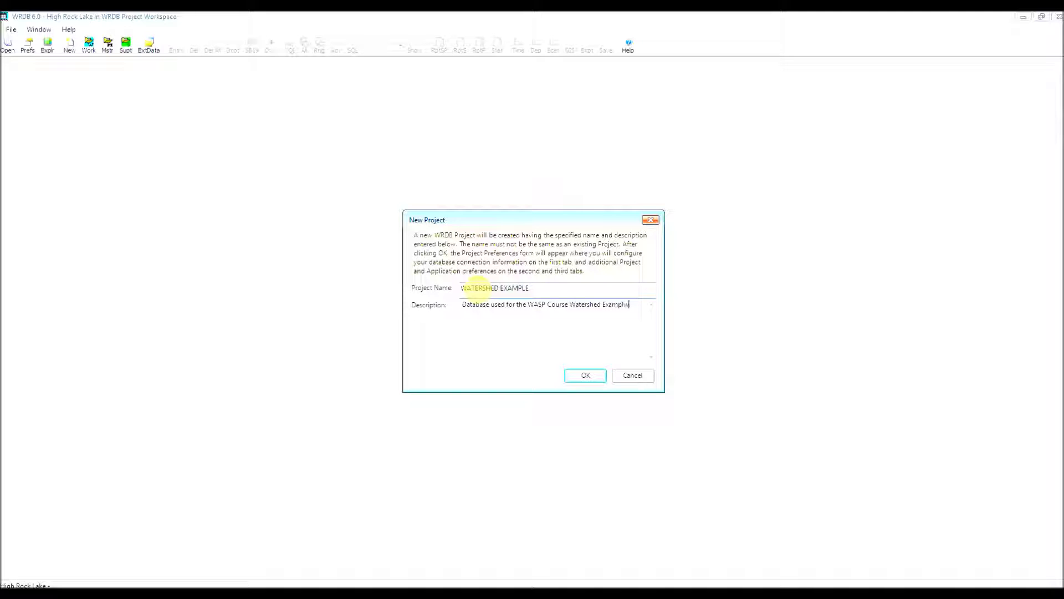
pyautogui.write('ed Example')
pyautogui.press('Return')
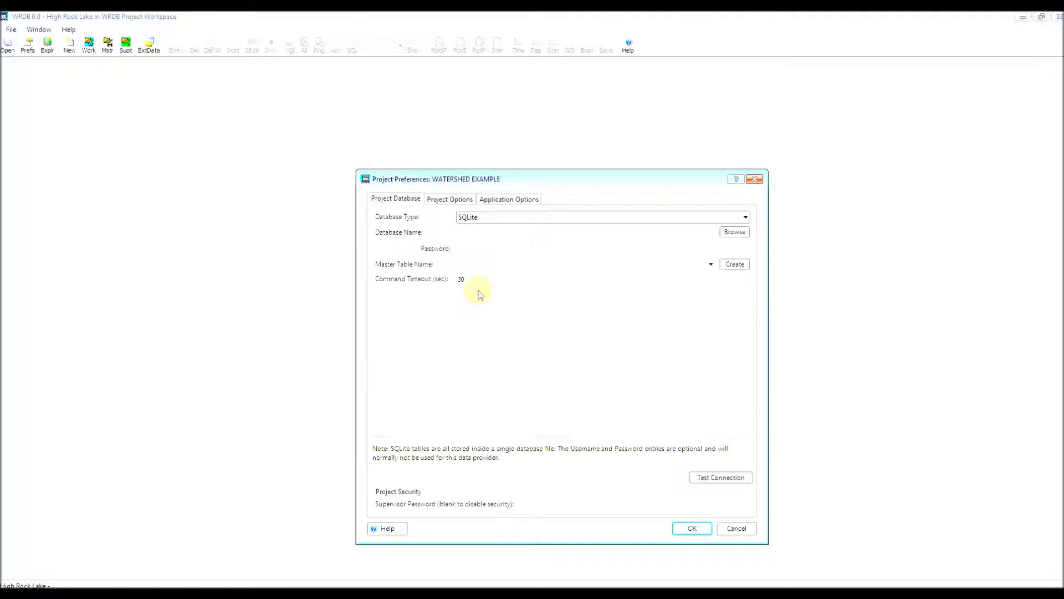
# Set the project's database type to SQLite and its database file to watershed.sdb in C:\WASP_Course\Examples\Watershed\WRDB
pyautogui.click(531, 220)
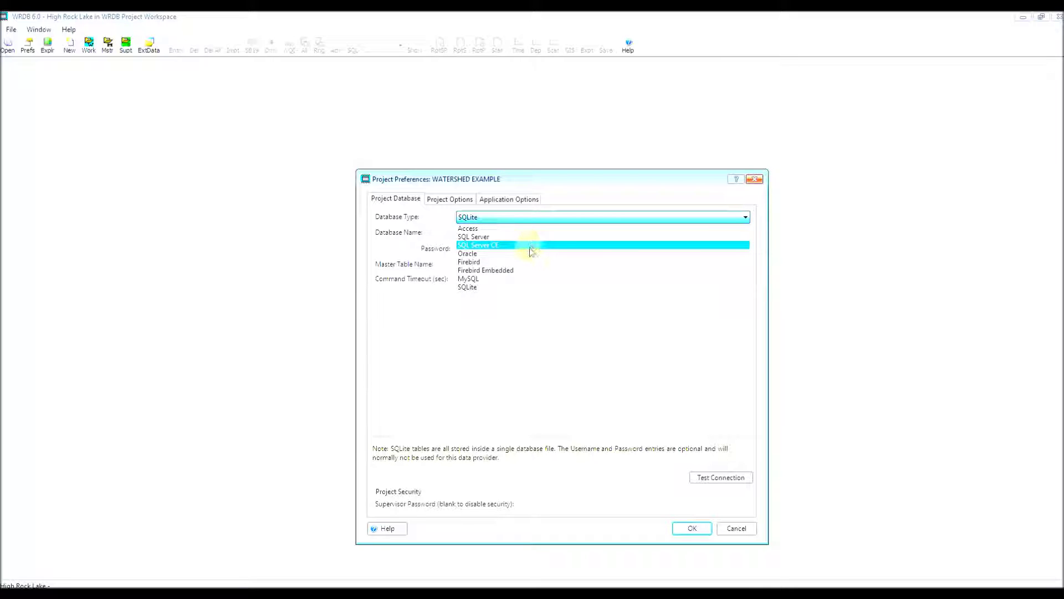
pyautogui.click(520, 287)
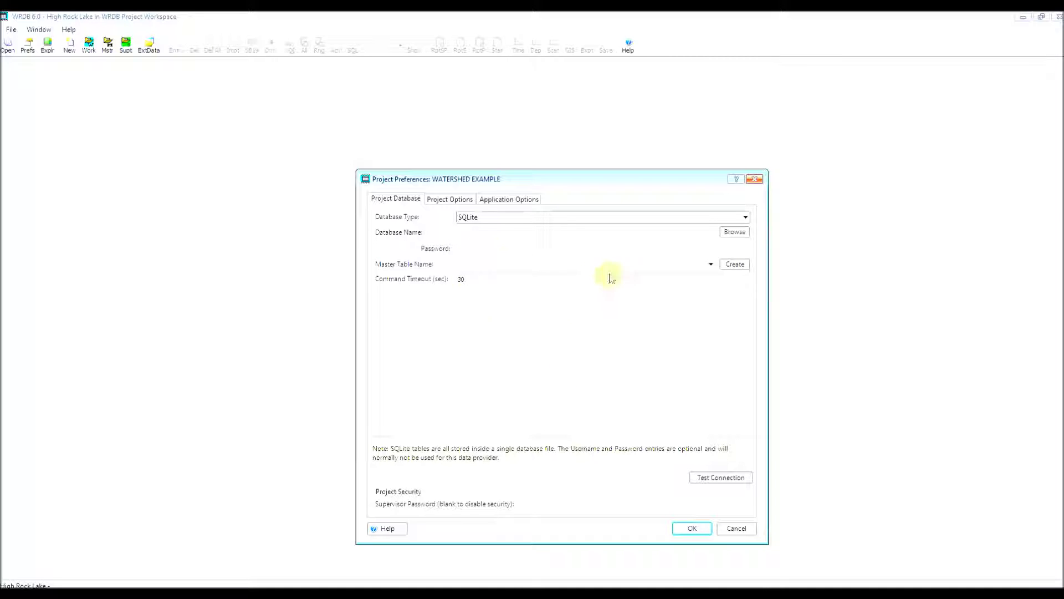
pyautogui.click(741, 232)
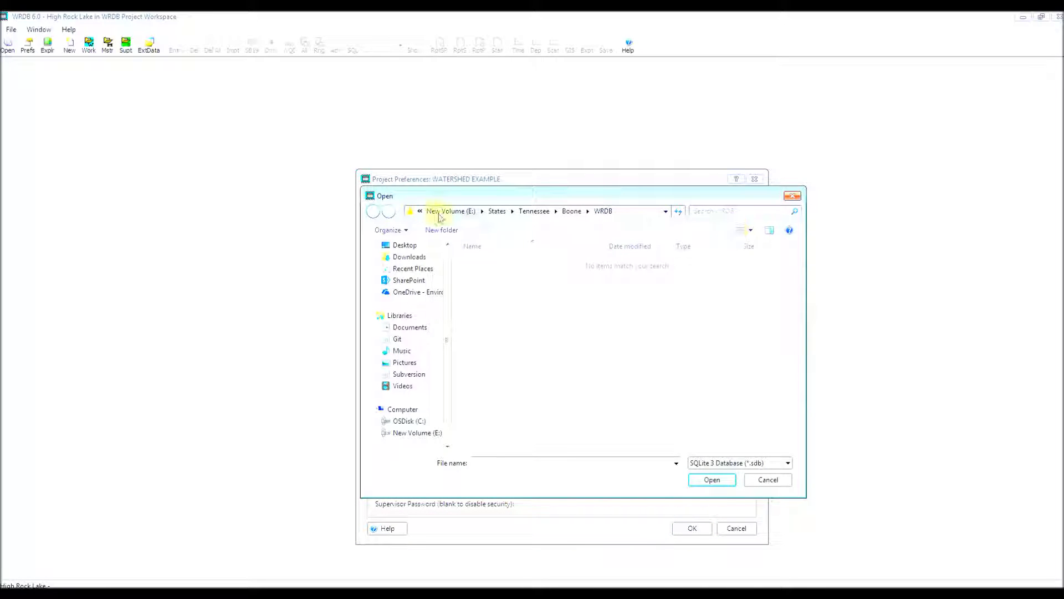
pyautogui.click(382, 419)
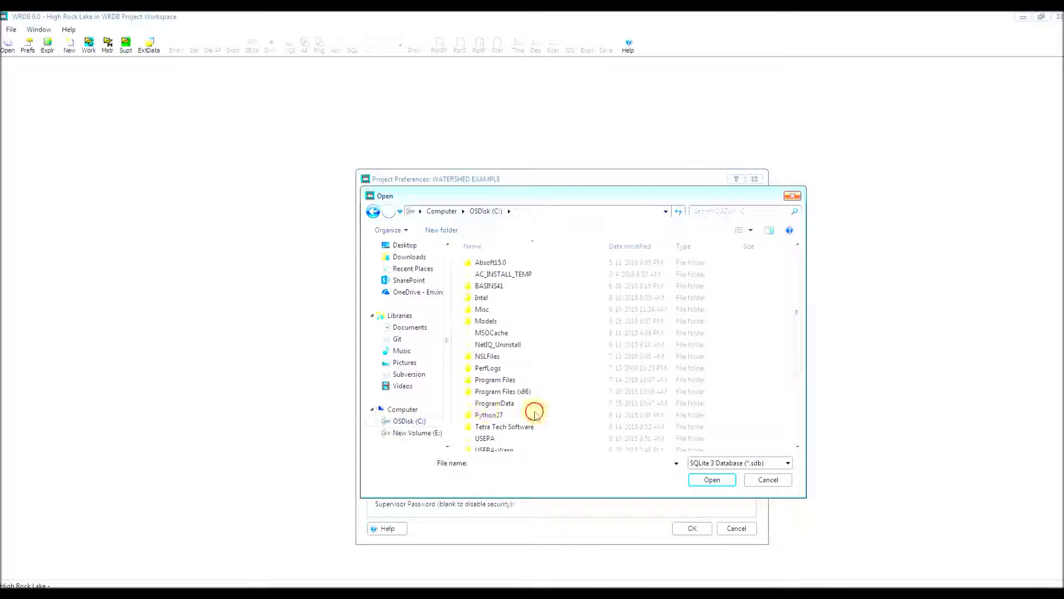
pyautogui.scroll(-3, 529, 413)
pyautogui.doubleClick(514, 421)
pyautogui.doubleClick(504, 265)
pyautogui.doubleClick(495, 297)
pyautogui.doubleClick(485, 309)
pyautogui.click(499, 460)
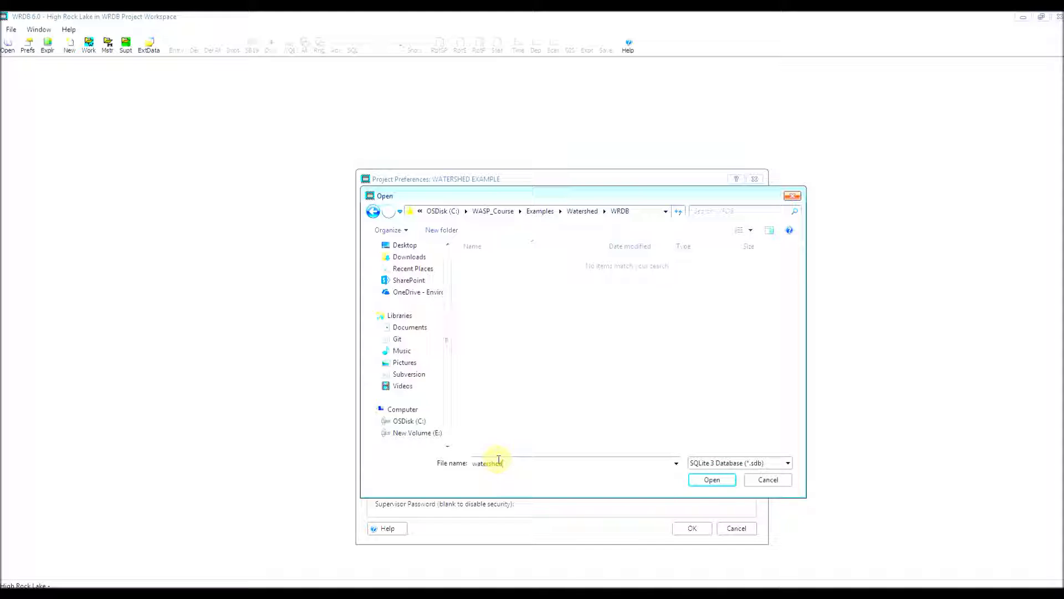
pyautogui.write('watershed')
pyautogui.click(696, 480)
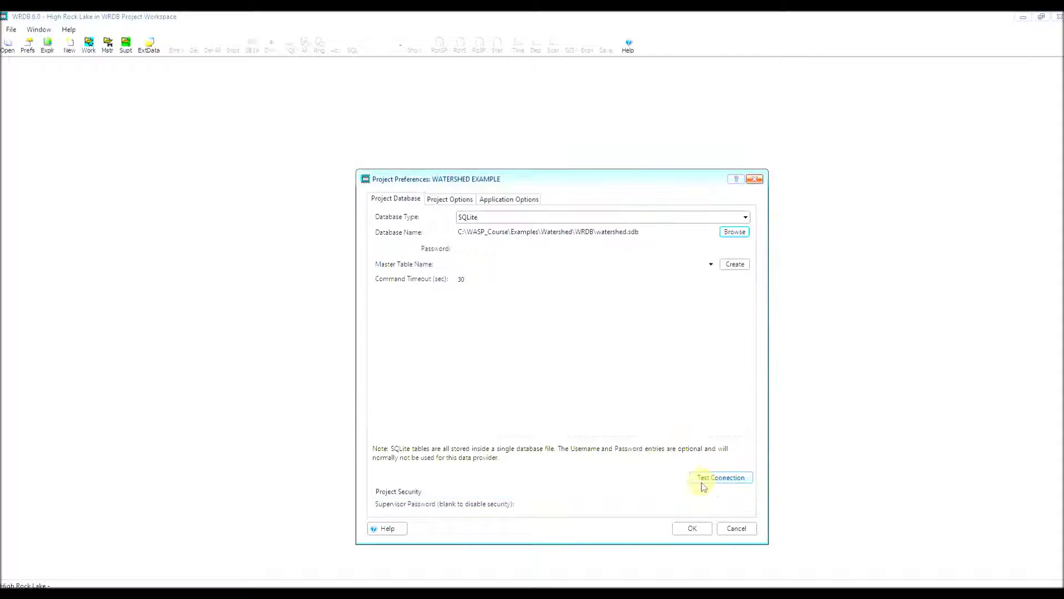
# Create the watershed.sdb database with a master table named Master, and let WRDB create the empty support tables
pyautogui.click(508, 251)
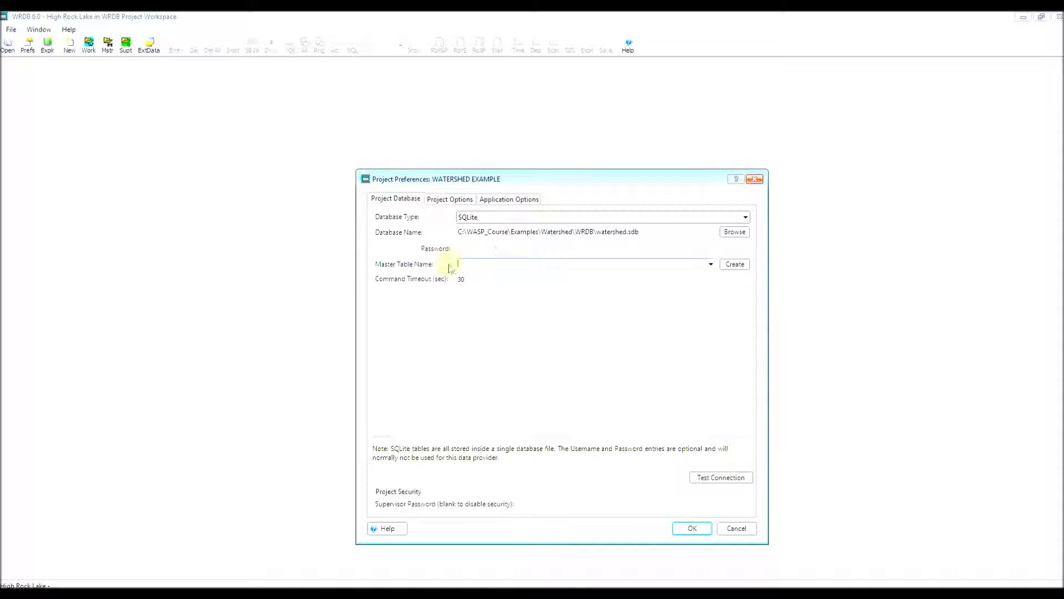
pyautogui.click(737, 266)
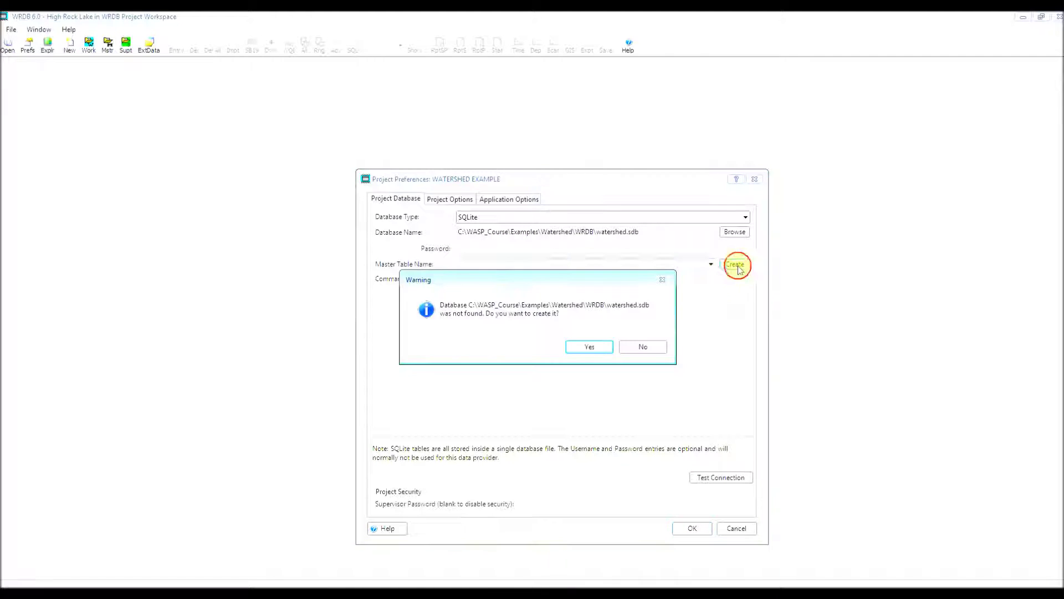
pyautogui.click(587, 347)
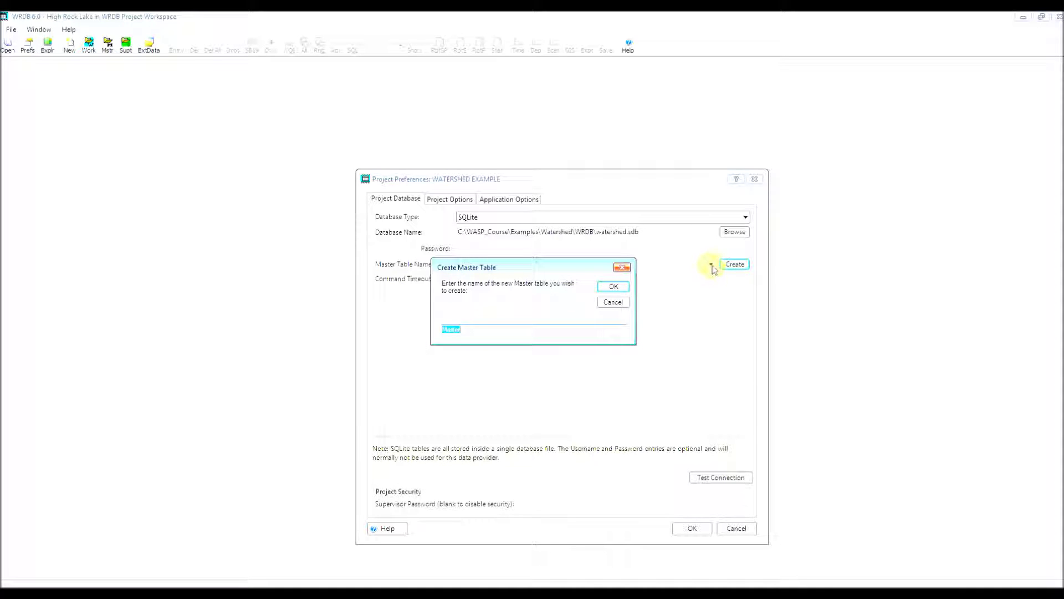
pyautogui.click(612, 287)
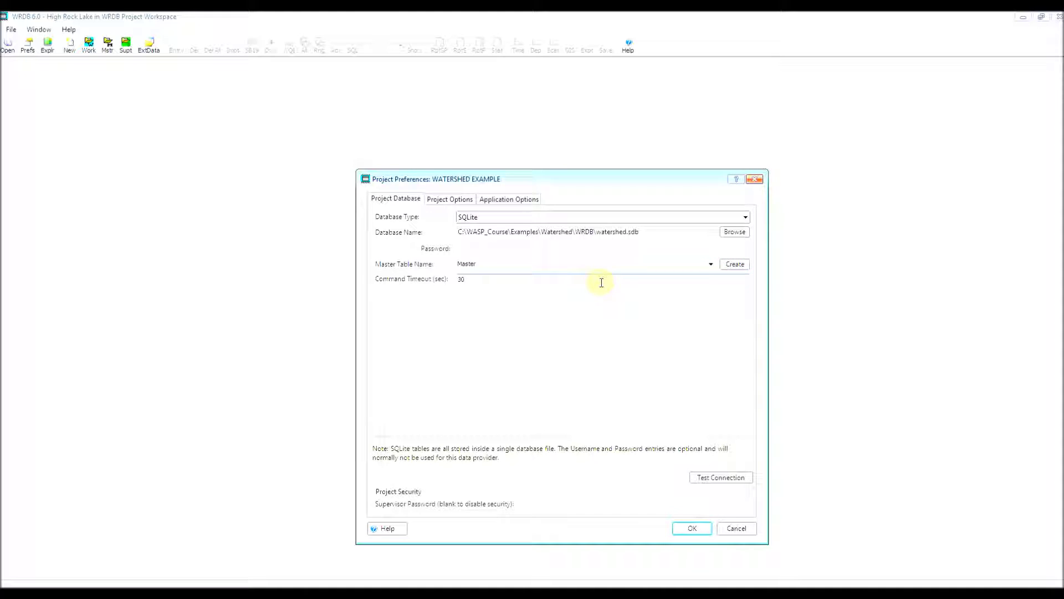
pyautogui.click(693, 528)
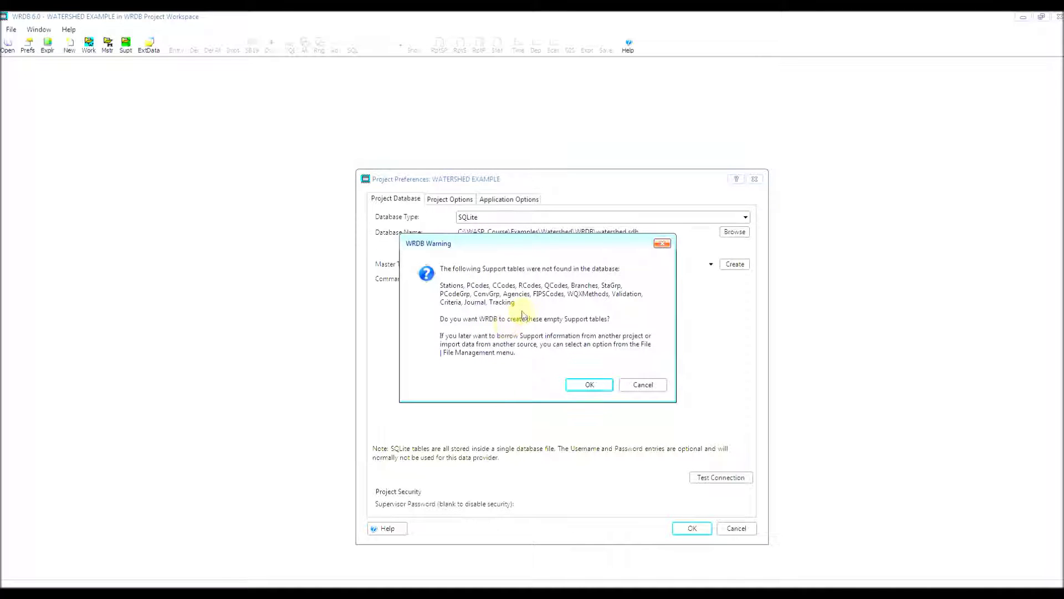
pyautogui.click(590, 386)
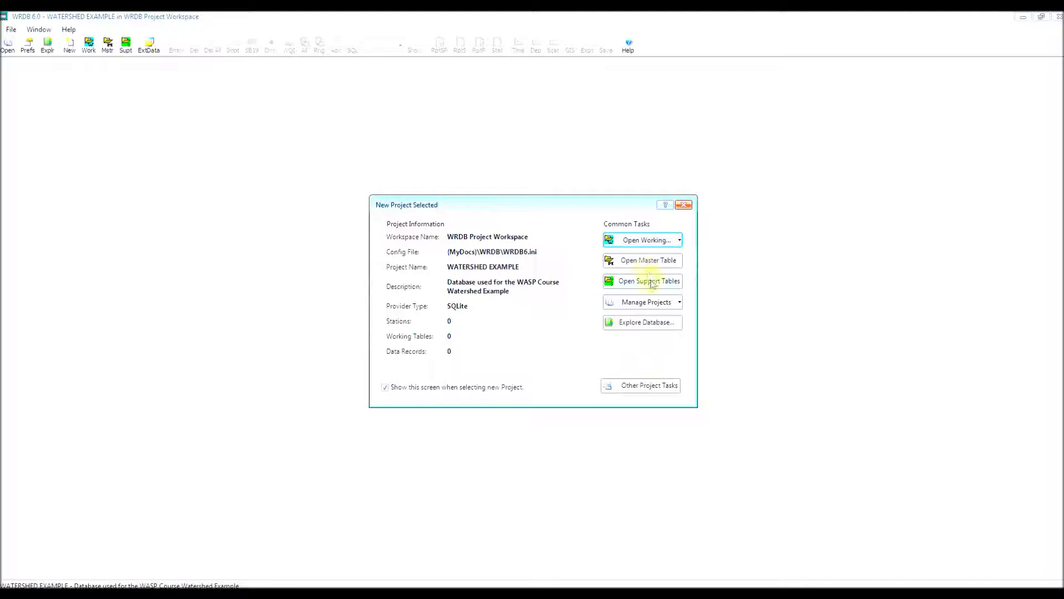
# Create a working table named LSPC_Current with the description "Current Condition Watershed Model"
pyautogui.click(643, 239)
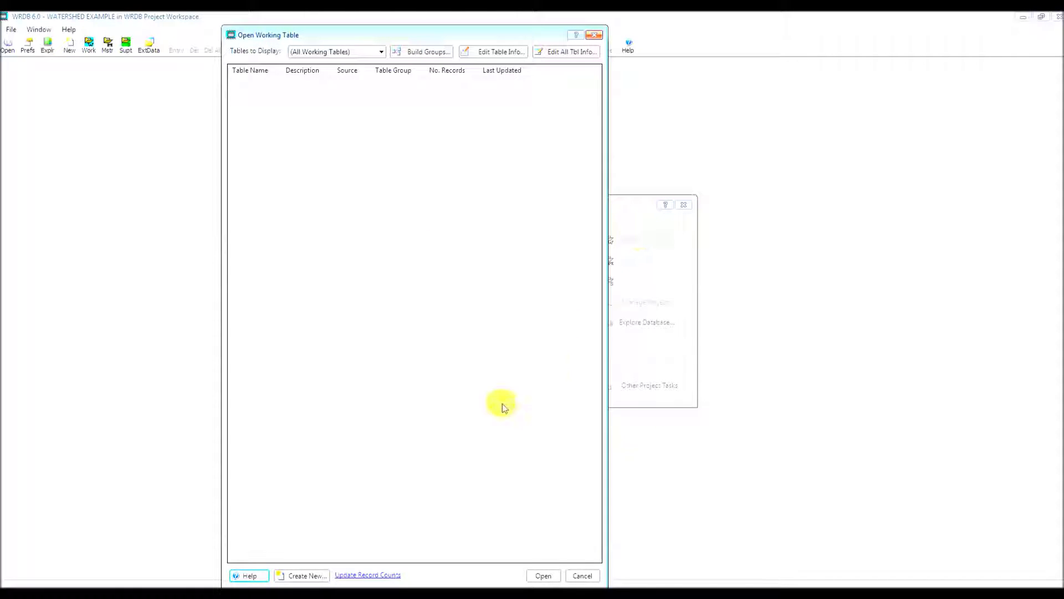
pyautogui.click(304, 576)
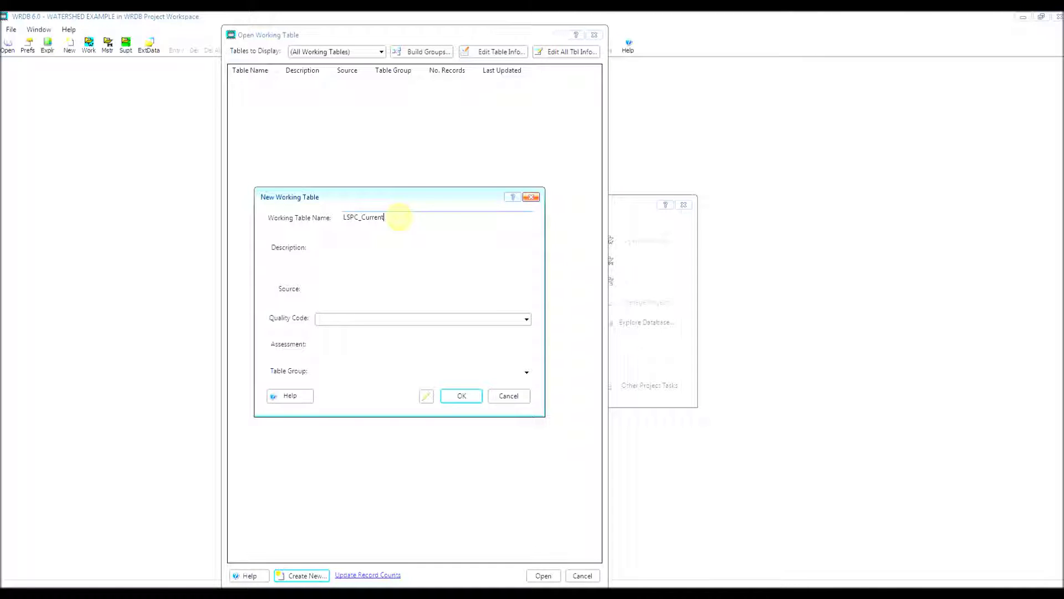
pyautogui.press('Tab')
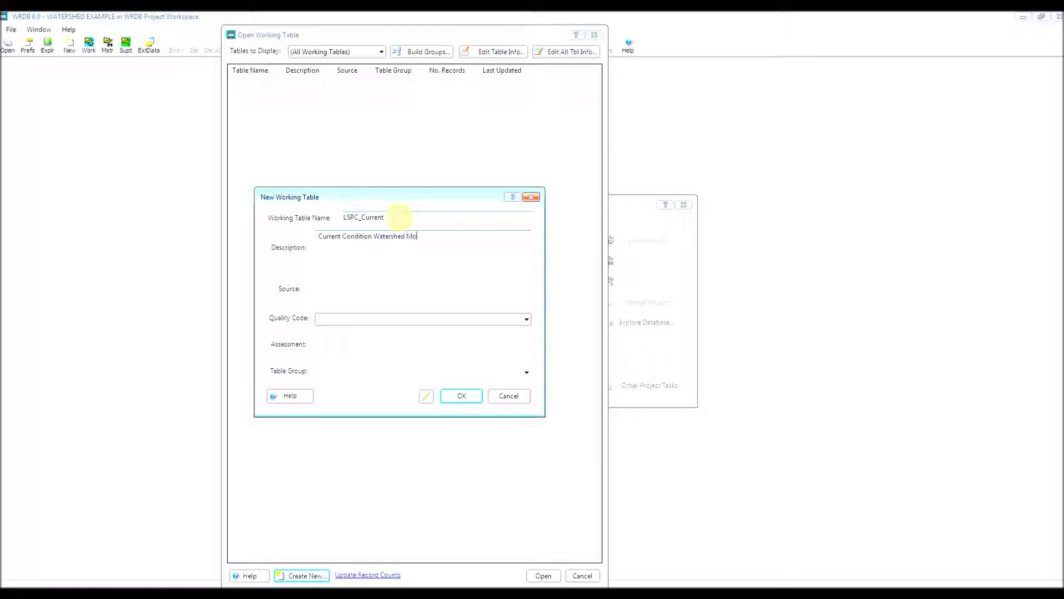
pyautogui.click(462, 395)
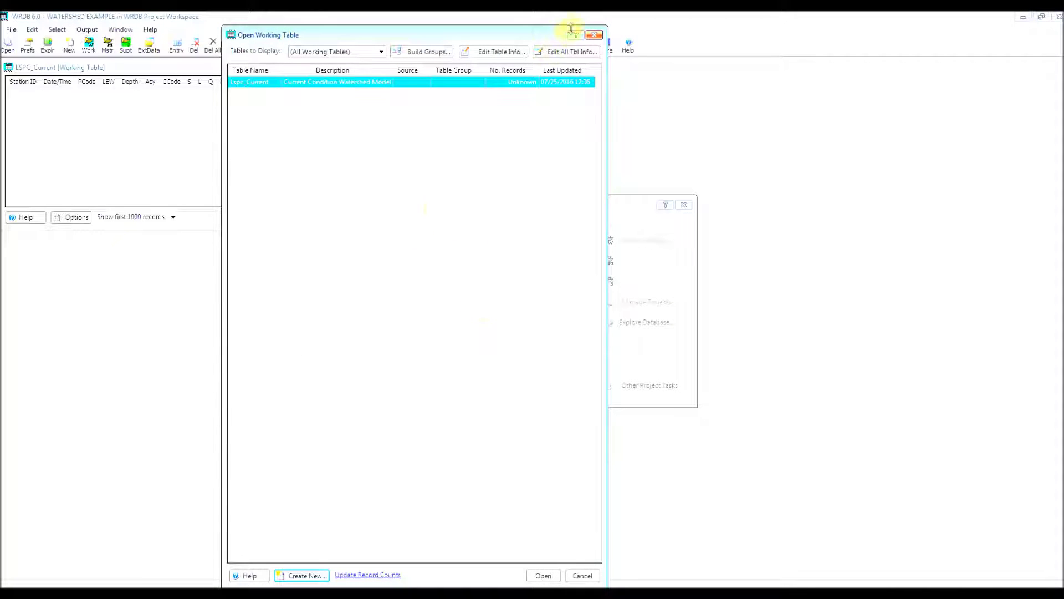
pyautogui.click(594, 35)
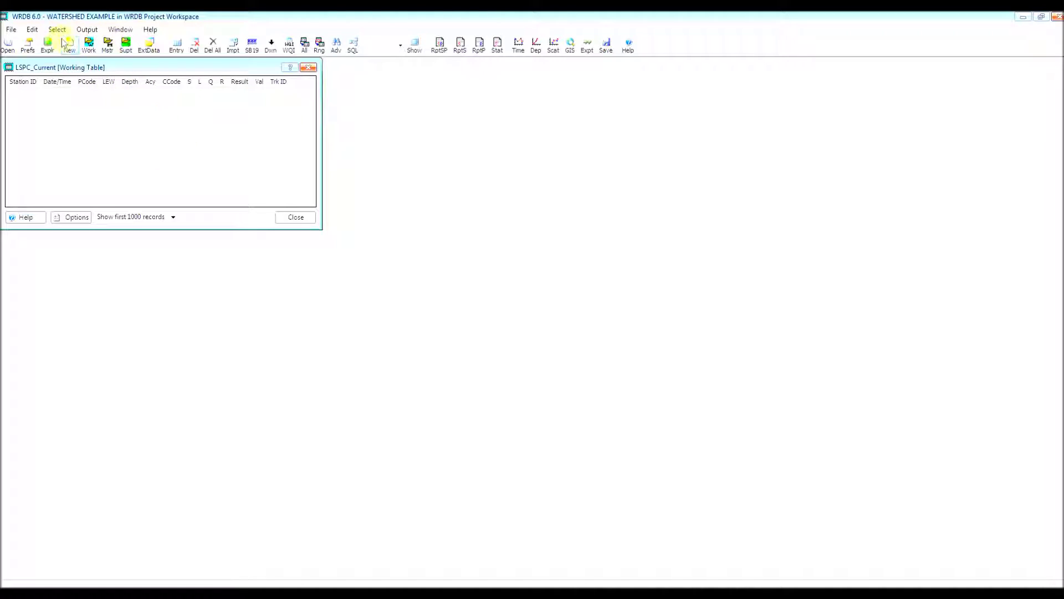
# Import StationName.csv from the WASP folder, appending and replacing records in the support tables, and check the support tables
pyautogui.click(28, 32)
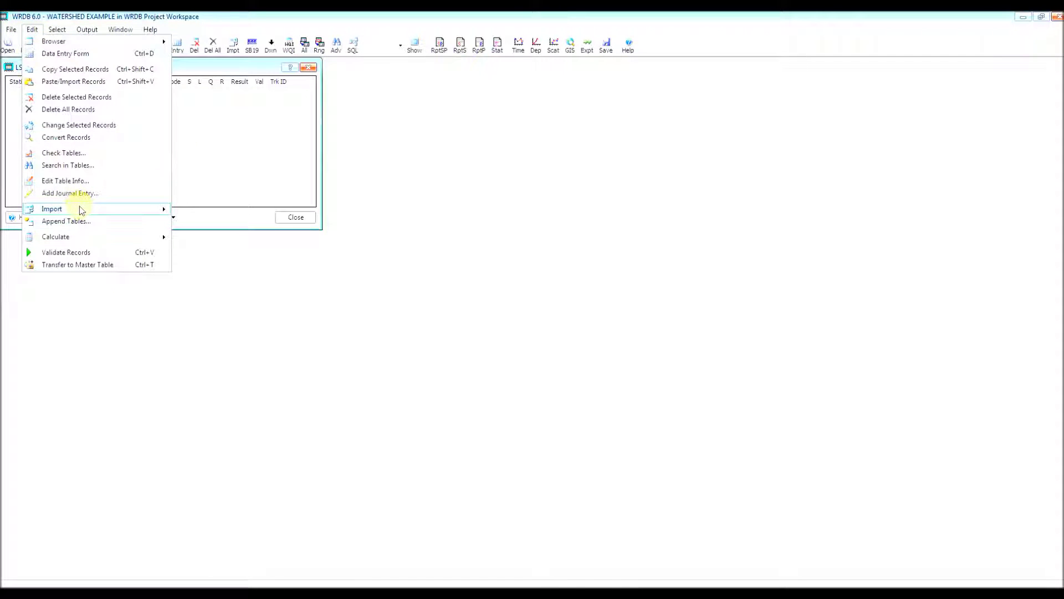
pyautogui.moveTo(79, 209)
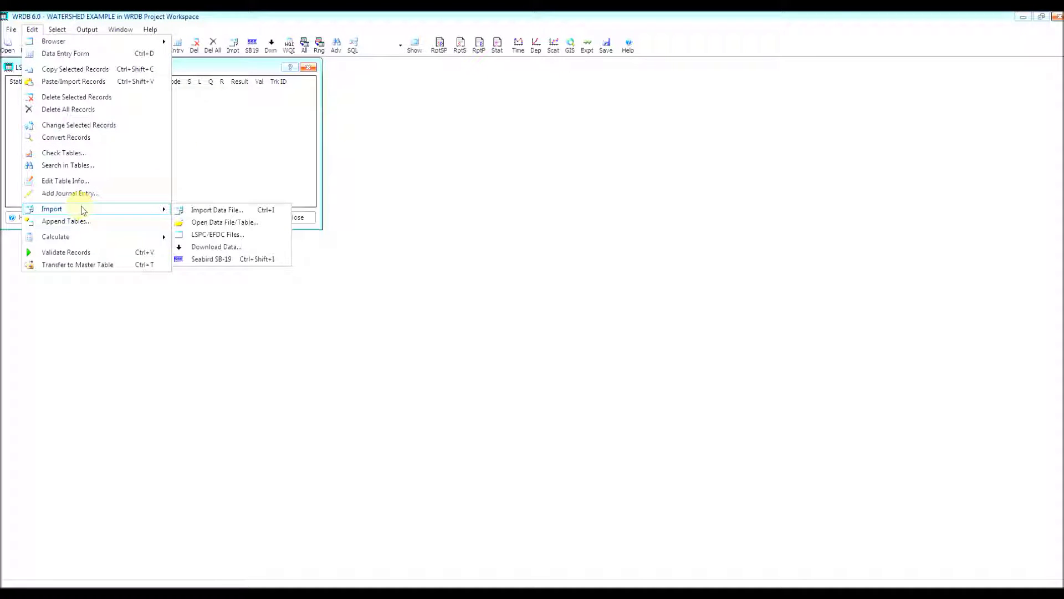
pyautogui.click(248, 221)
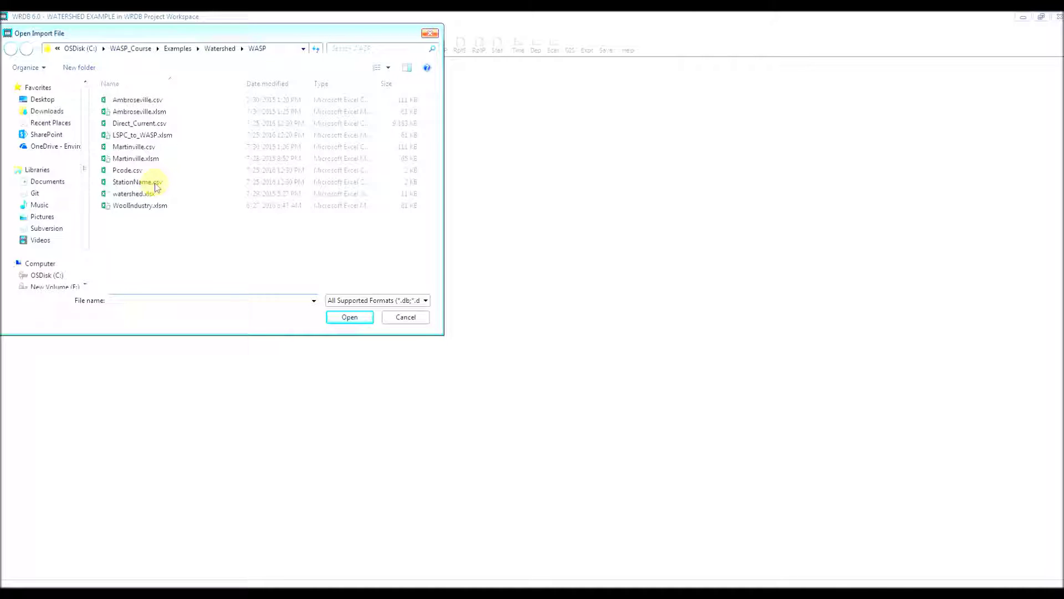
pyautogui.click(155, 185)
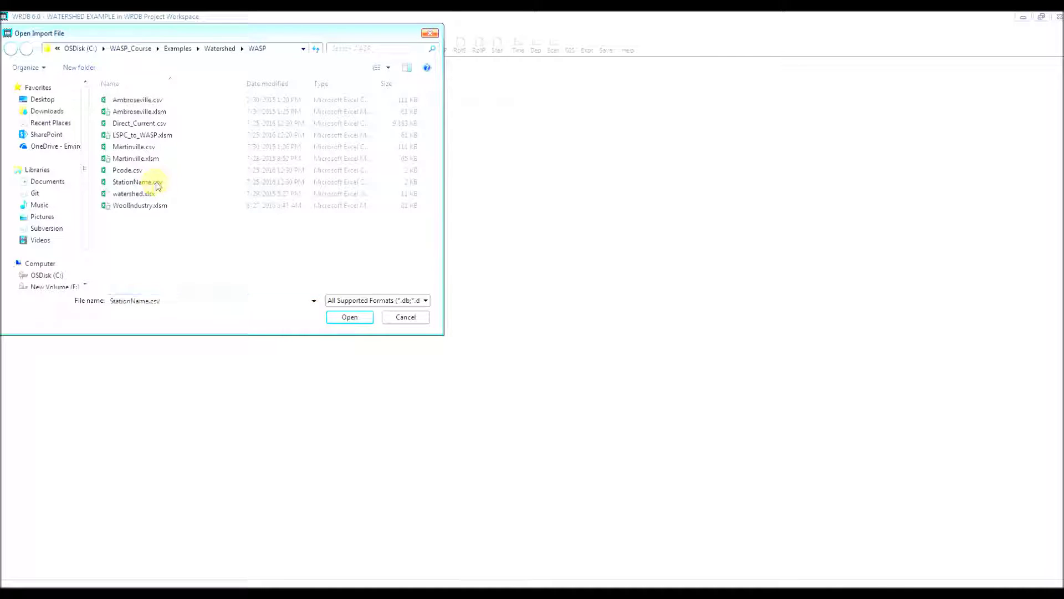
pyautogui.click(340, 318)
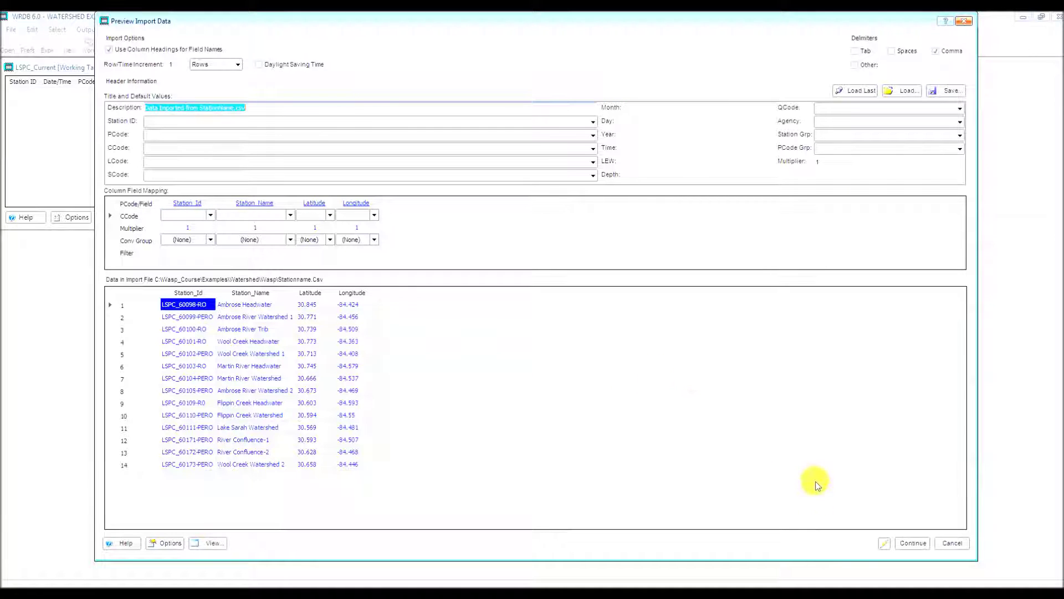
pyautogui.click(912, 543)
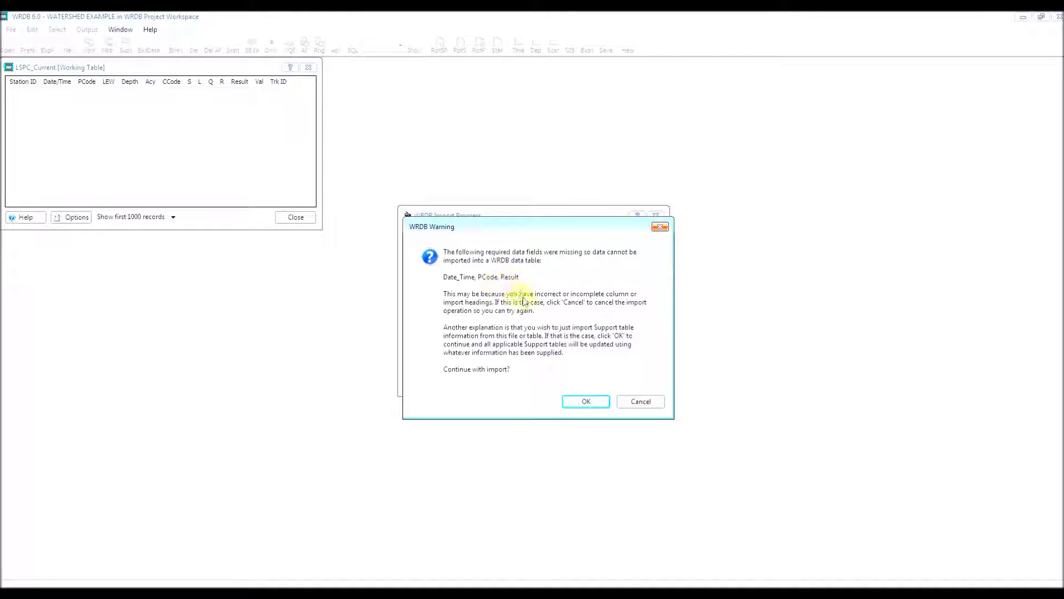
pyautogui.click(586, 401)
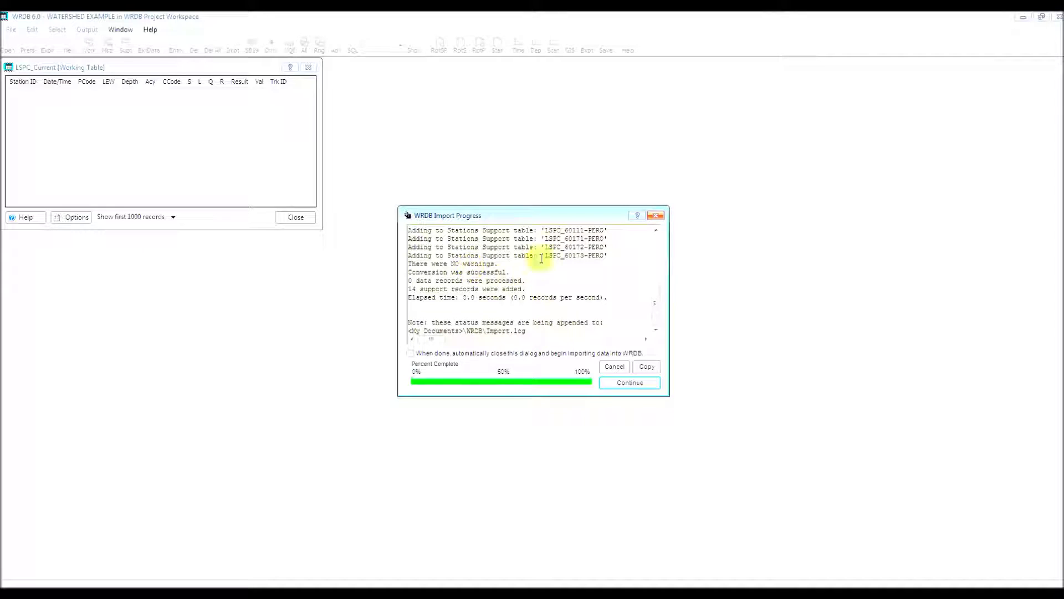
pyautogui.click(618, 383)
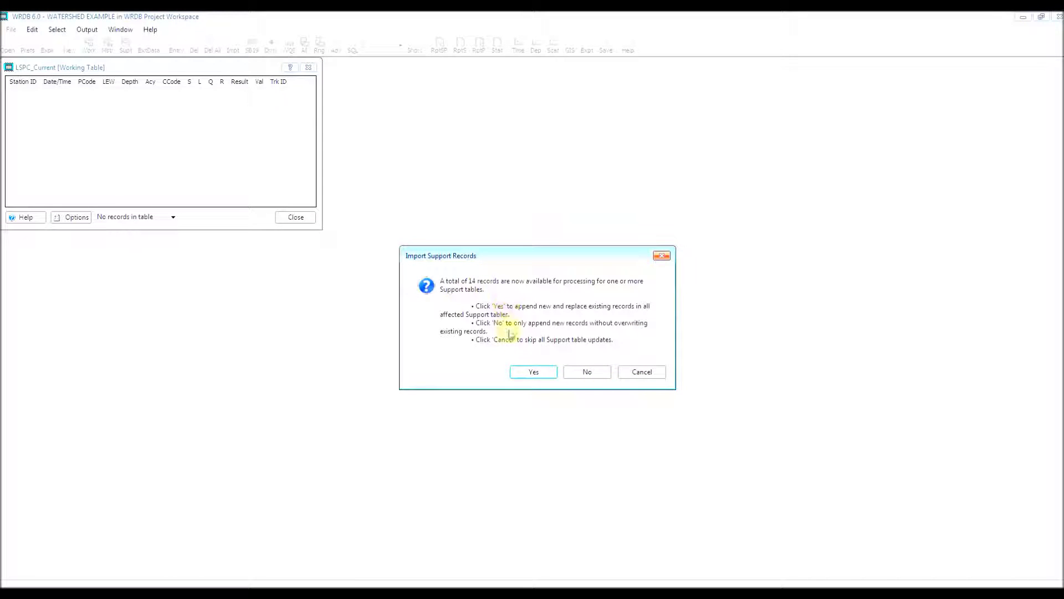
pyautogui.click(519, 373)
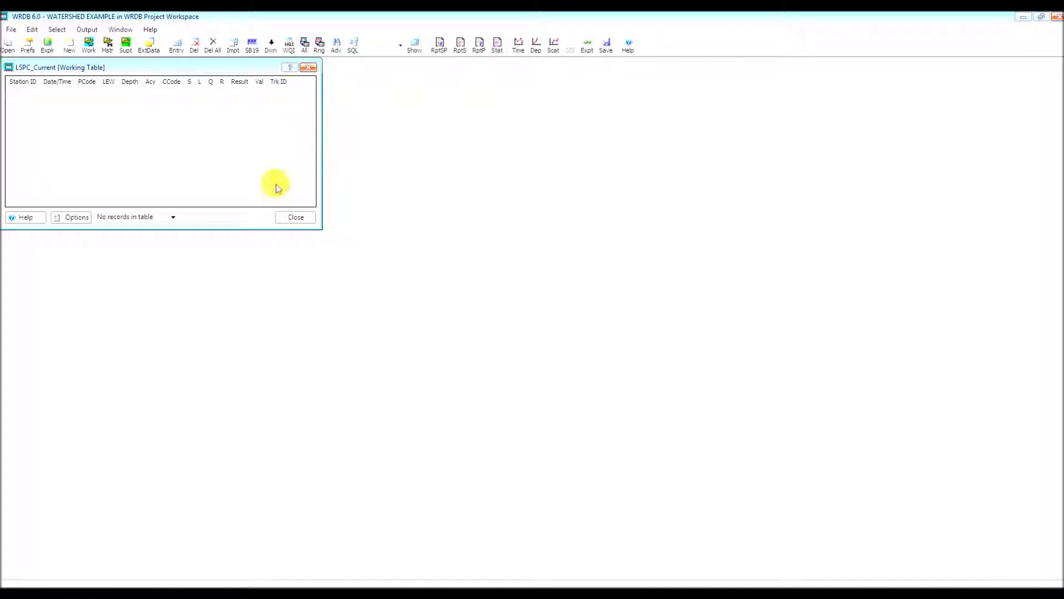
pyautogui.click(127, 50)
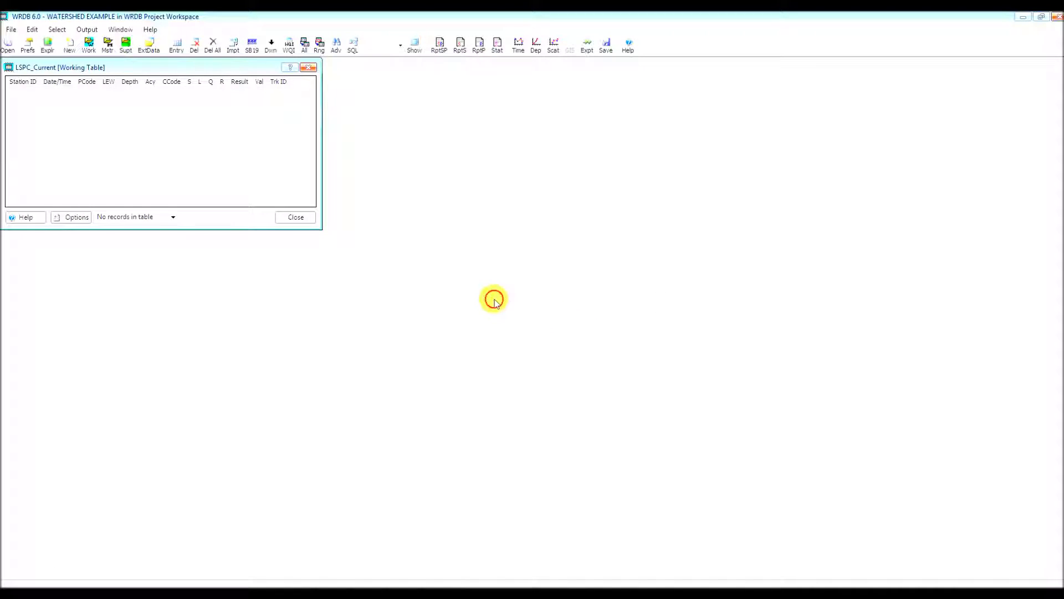
# Import Pcode.csv into the support tables, appending and replacing records, and check the Stations and PCodes tables
pyautogui.click(32, 29)
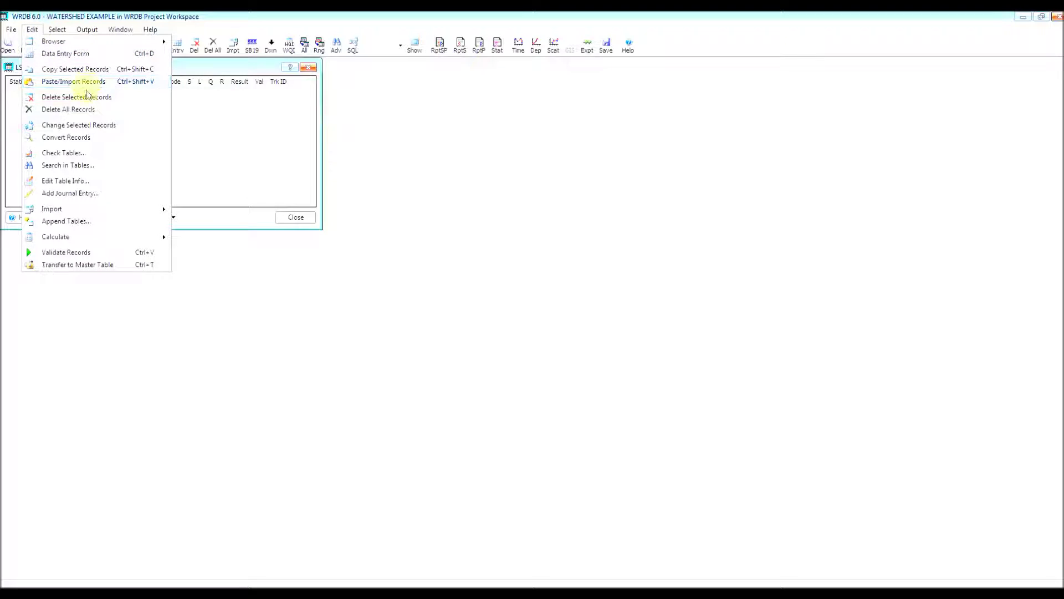
pyautogui.moveTo(122, 210)
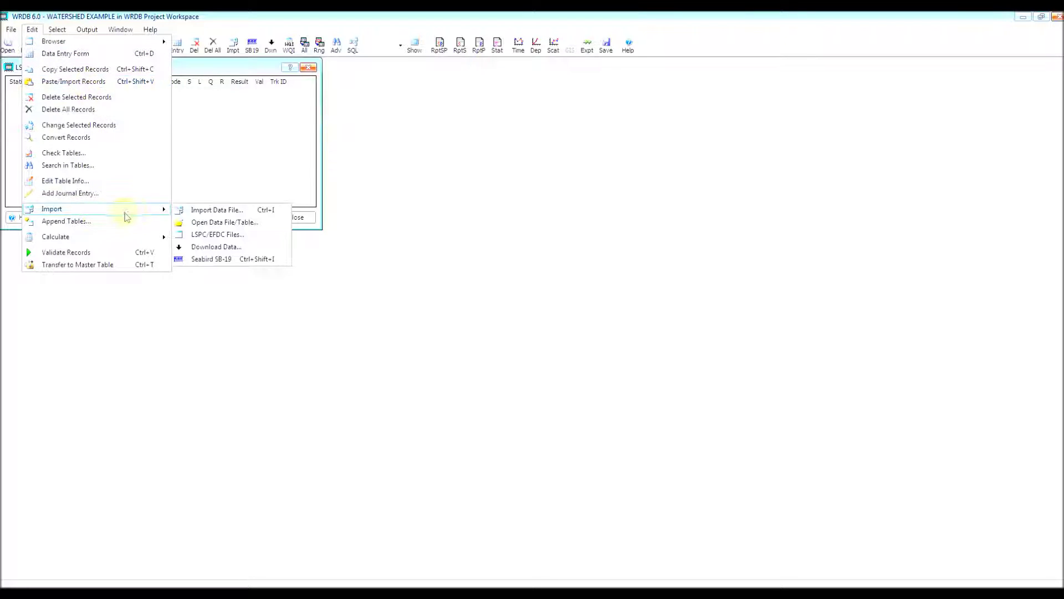
pyautogui.click(223, 212)
pyautogui.doubleClick(138, 171)
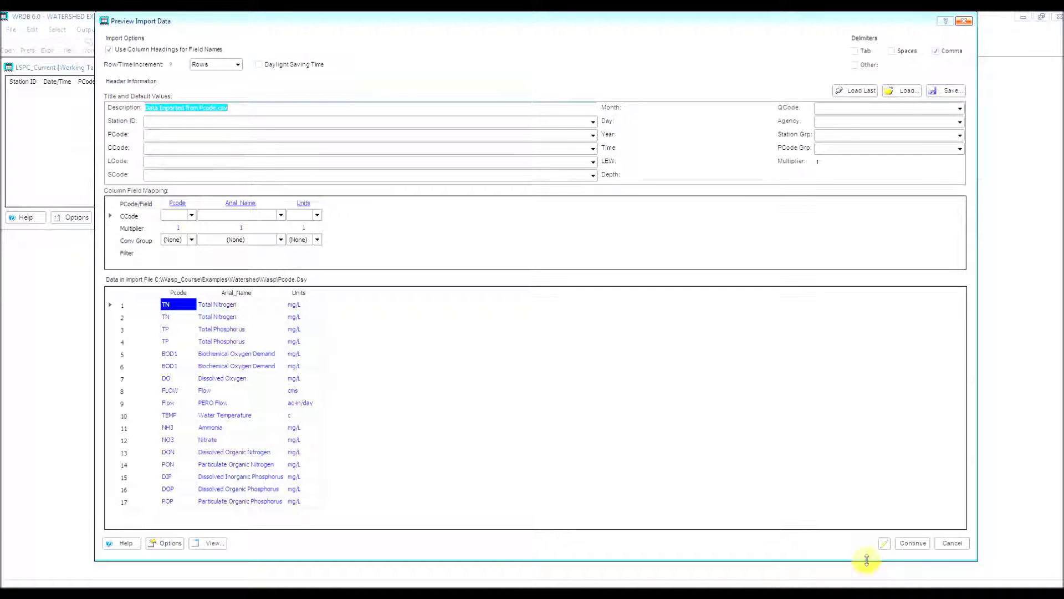
pyautogui.click(911, 542)
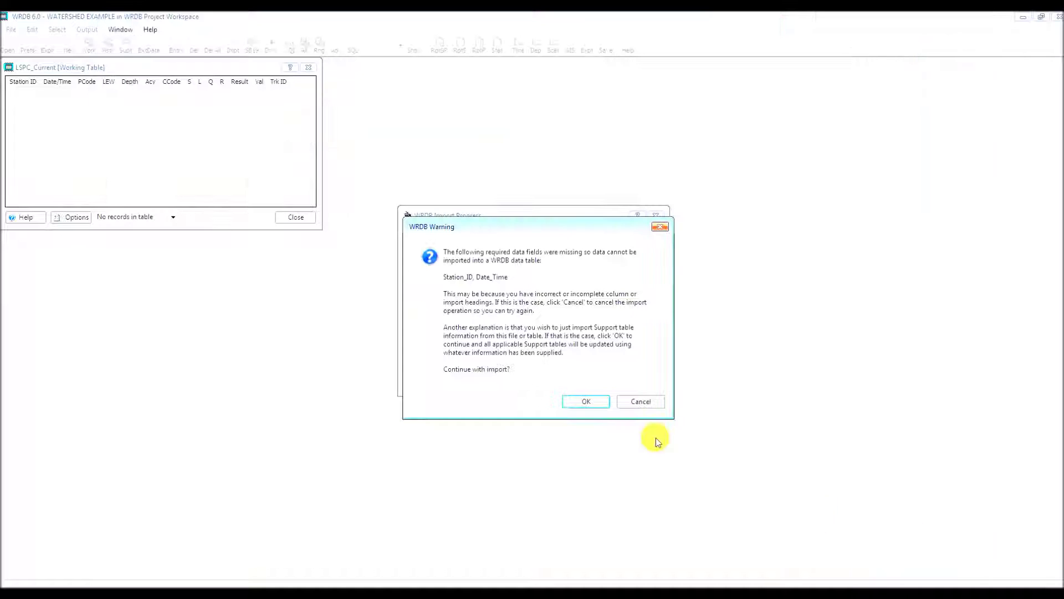
pyautogui.click(588, 403)
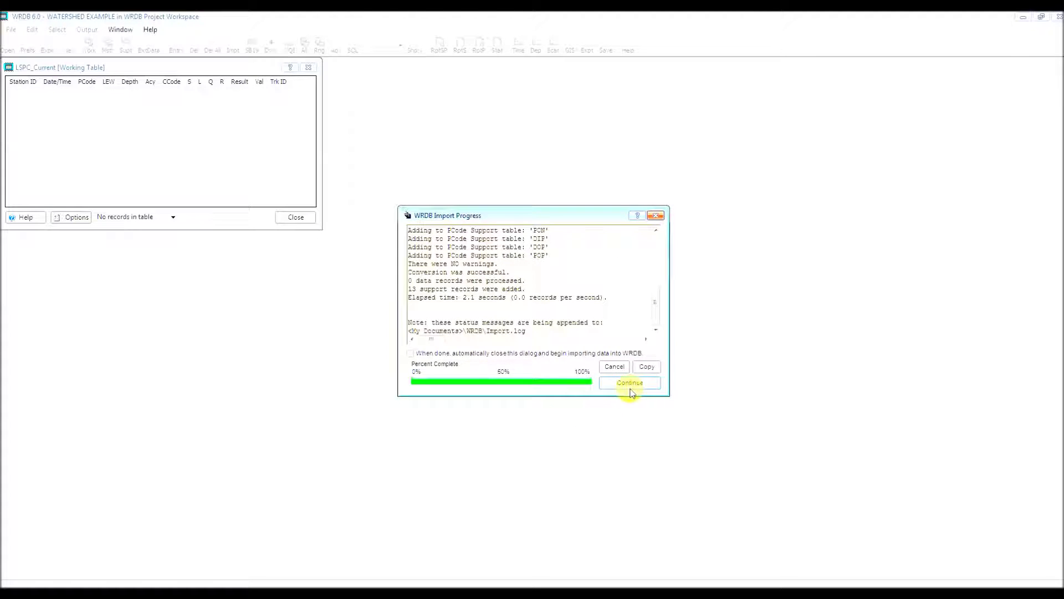
pyautogui.click(543, 373)
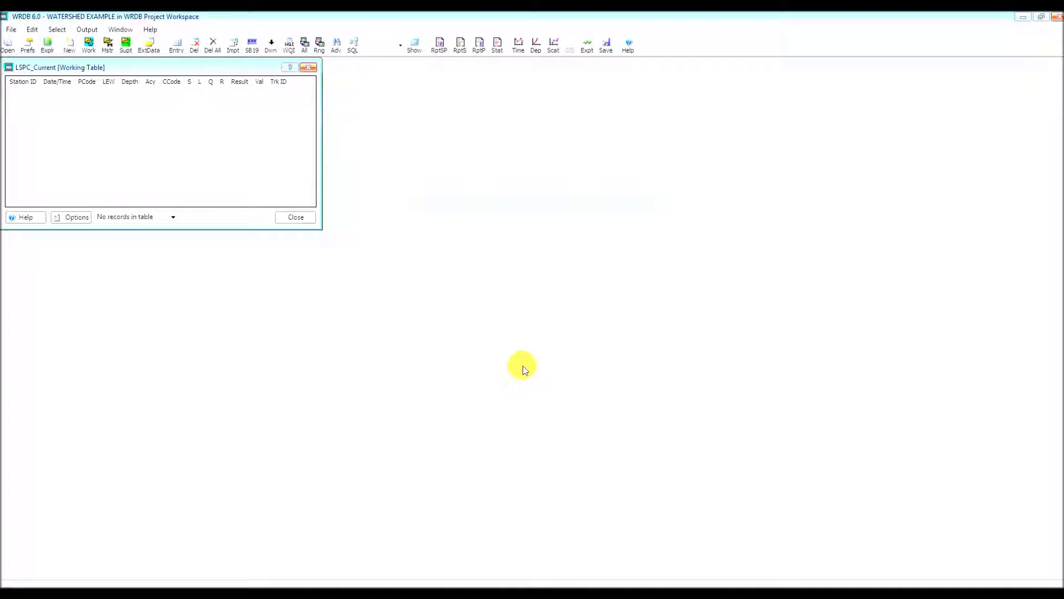
pyautogui.click(126, 47)
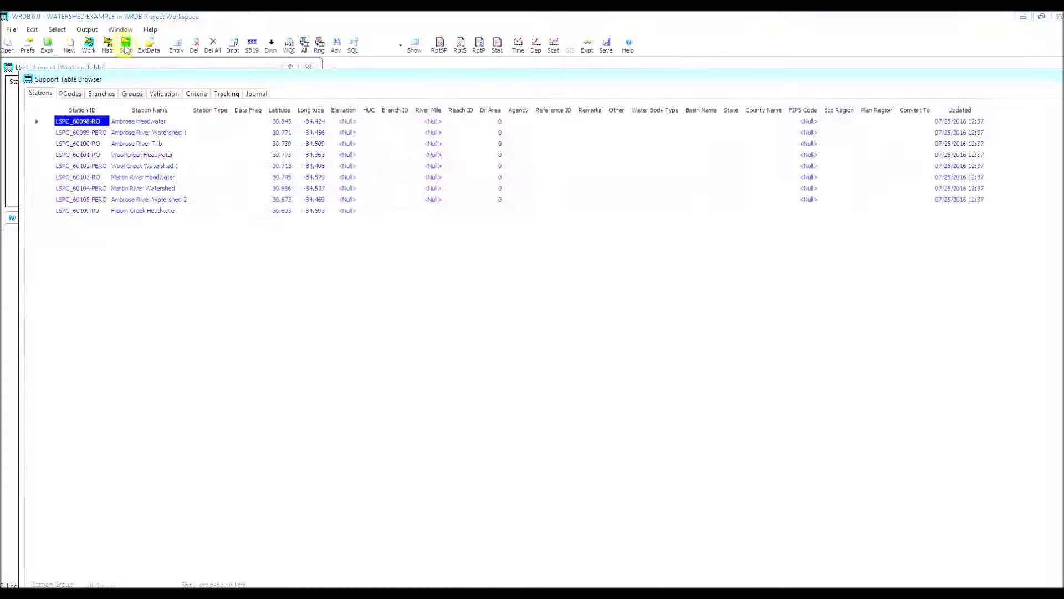
pyautogui.click(72, 93)
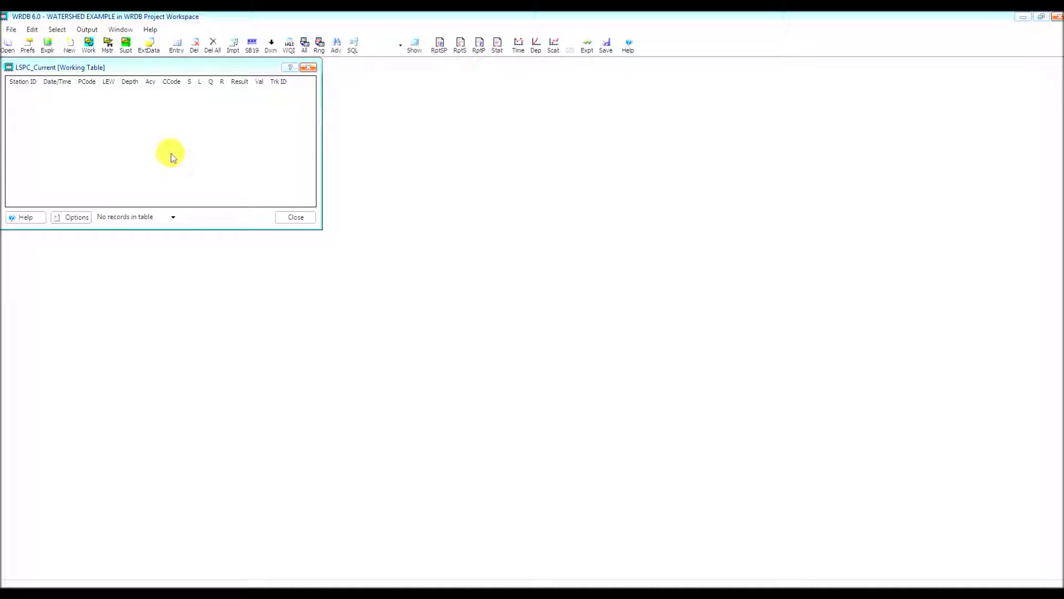
# Import Direct_Current.csv into the LSPC_Current working table, appending new and replacing existing records in the support tables
pyautogui.click(33, 29)
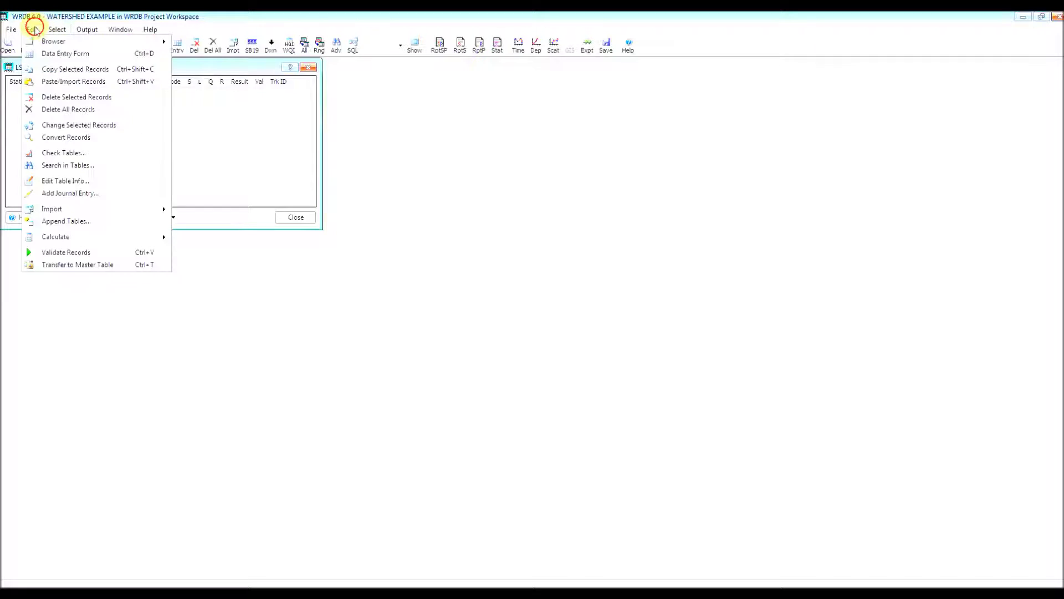
pyautogui.moveTo(85, 209)
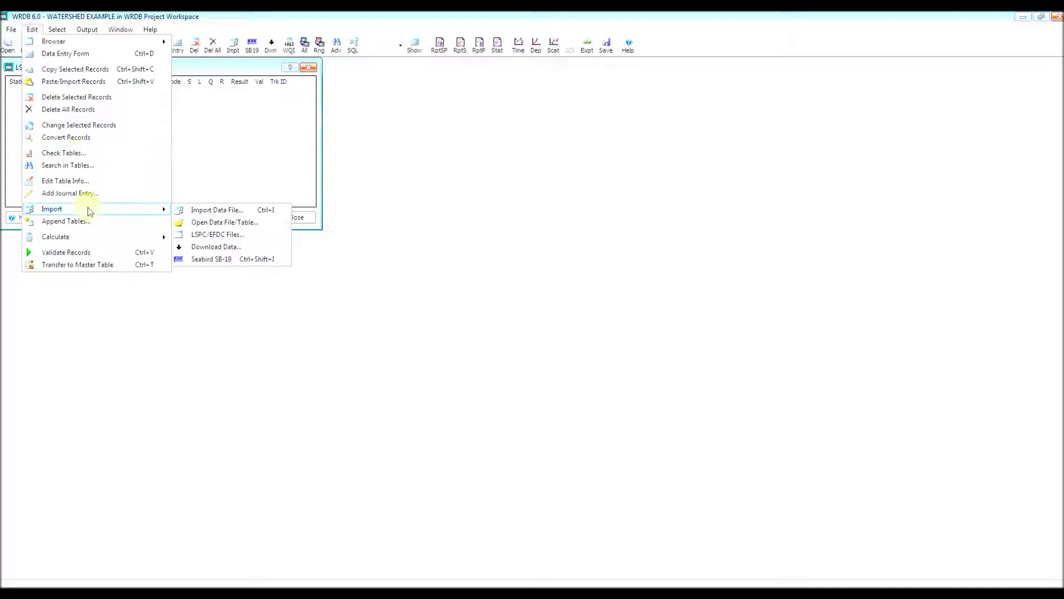
pyautogui.click(218, 209)
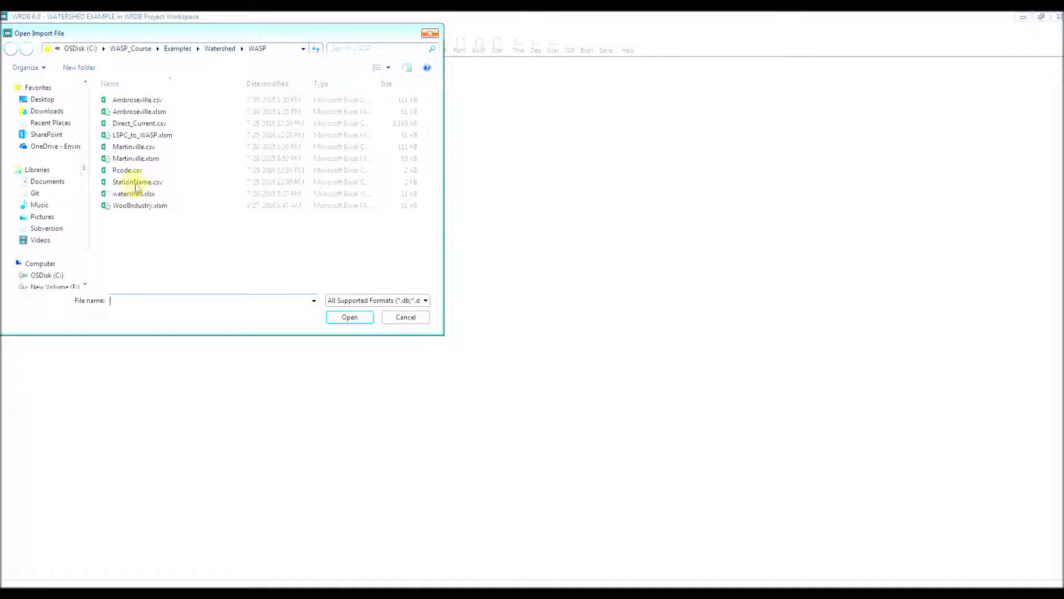
pyautogui.doubleClick(163, 125)
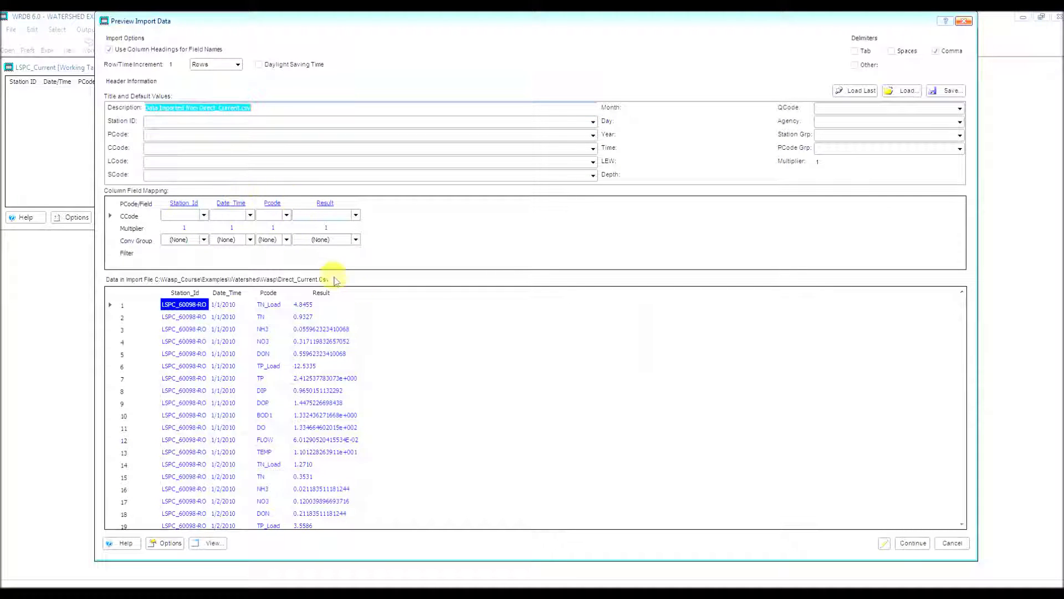
pyautogui.click(901, 543)
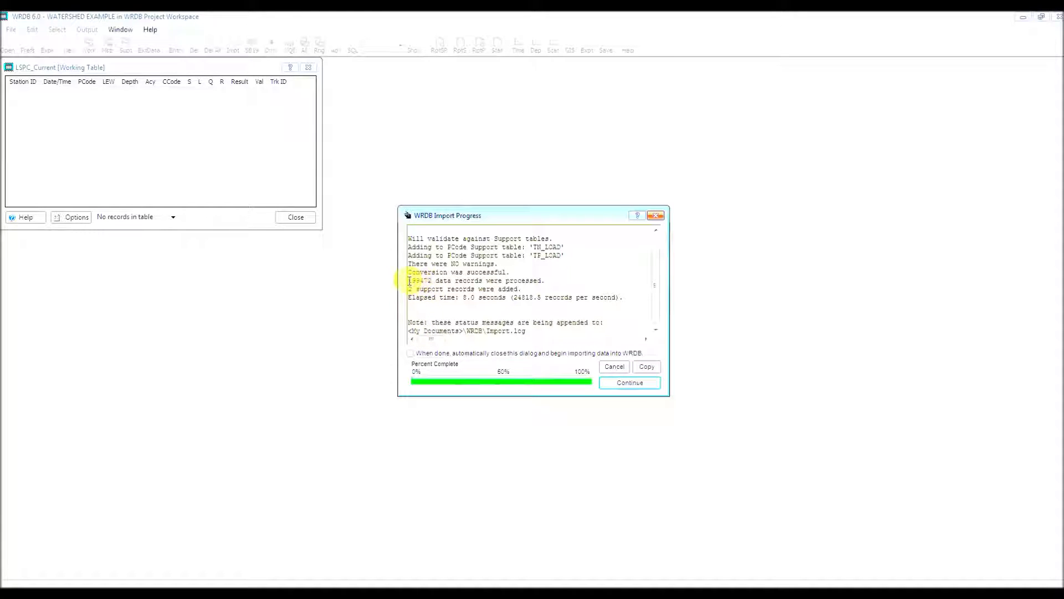
pyautogui.moveTo(409, 281); pyautogui.dragTo(433, 280)
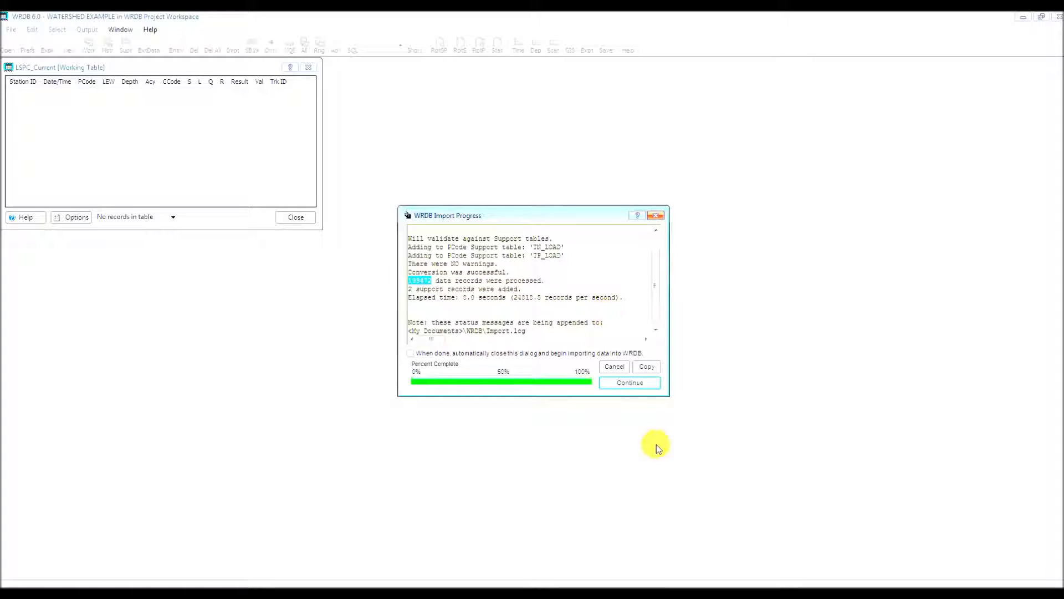
pyautogui.click(641, 384)
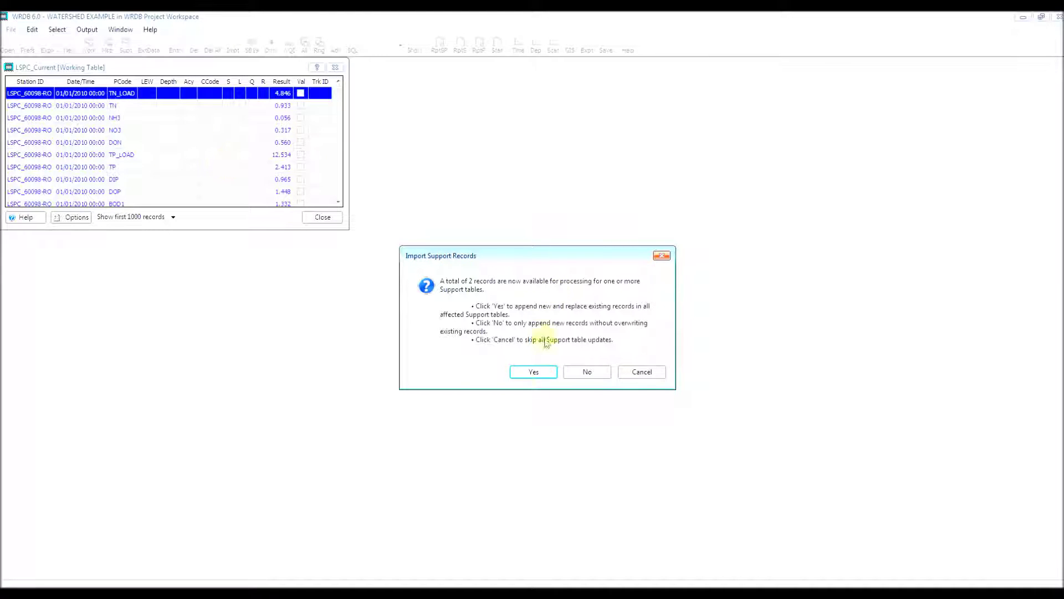
pyautogui.click(524, 374)
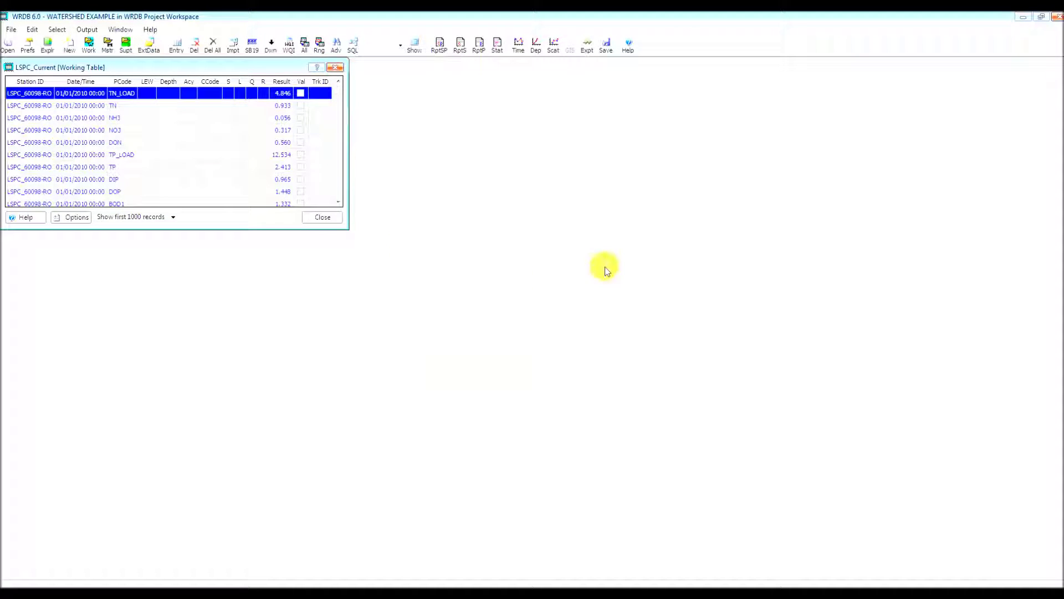
# Review a summary report by station and parameter for all records in the LSPC_Current table, and close it
pyautogui.click(87, 29)
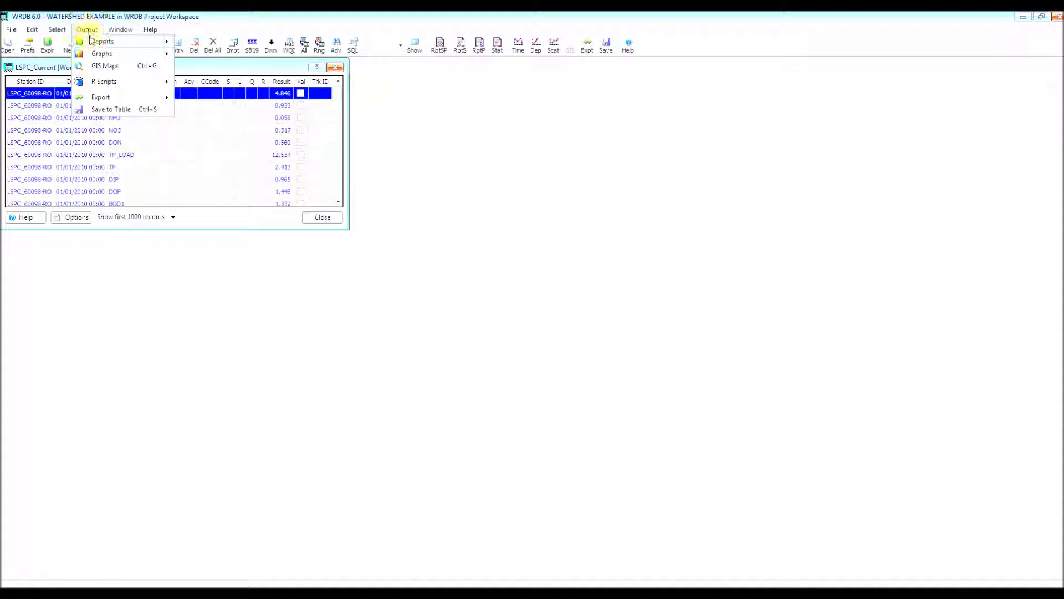
pyautogui.moveTo(93, 42)
pyautogui.moveTo(195, 49)
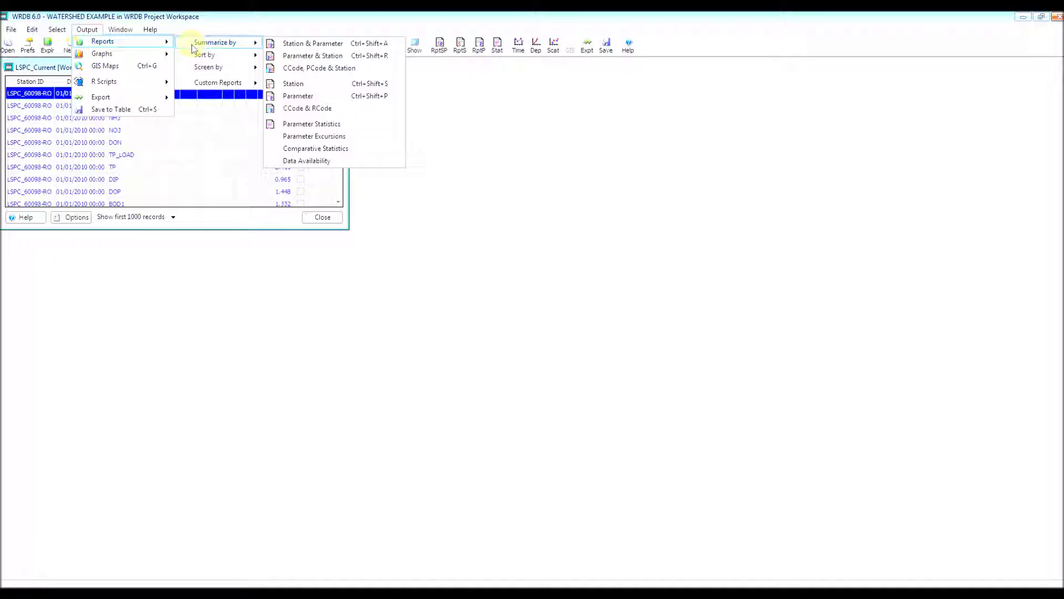
pyautogui.click(294, 43)
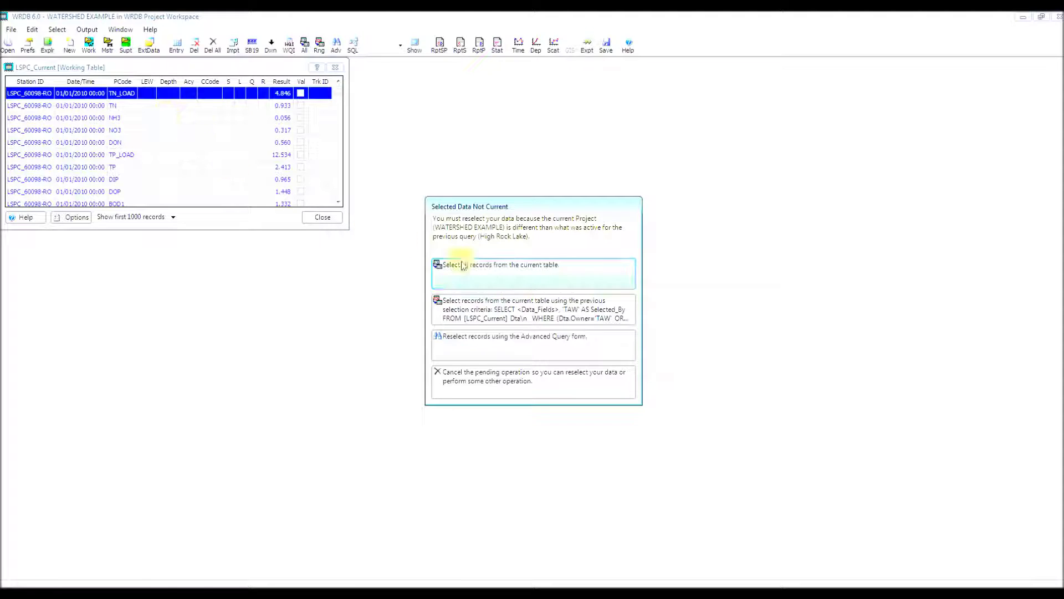
pyautogui.click(490, 268)
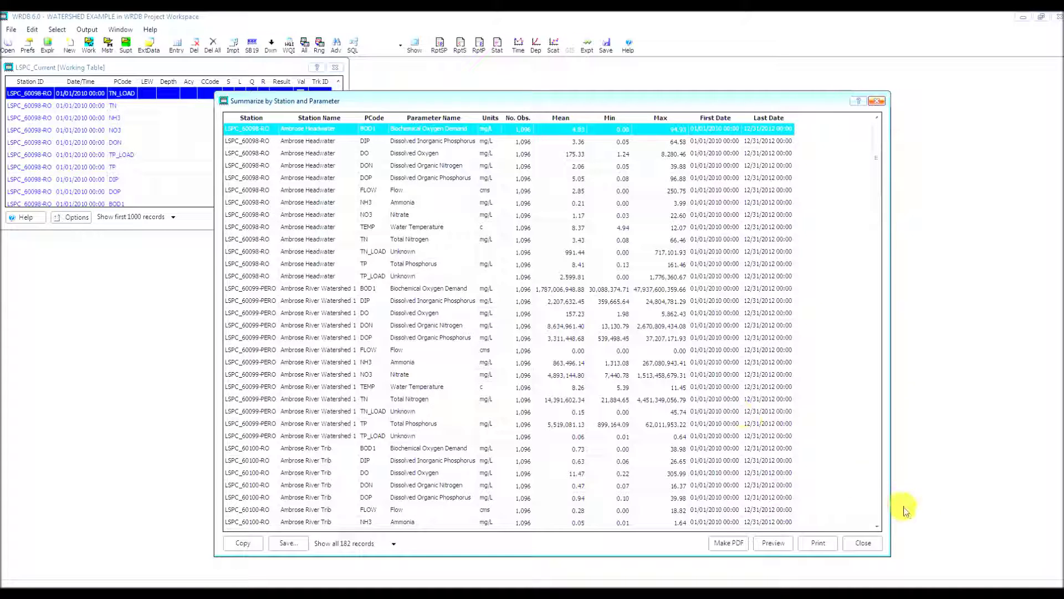
pyautogui.click(863, 543)
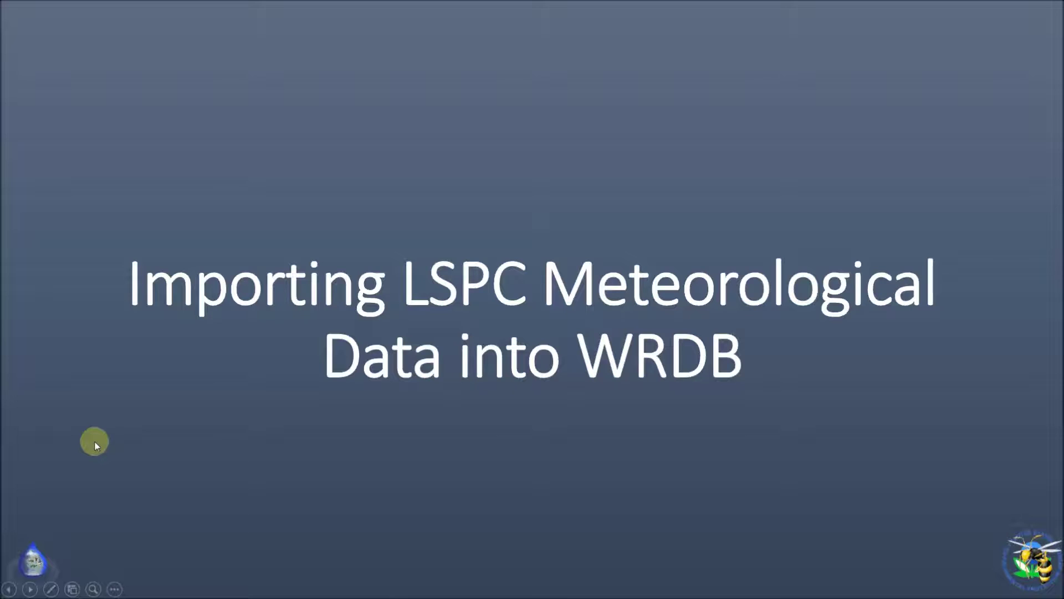
pyautogui.click(94, 440)
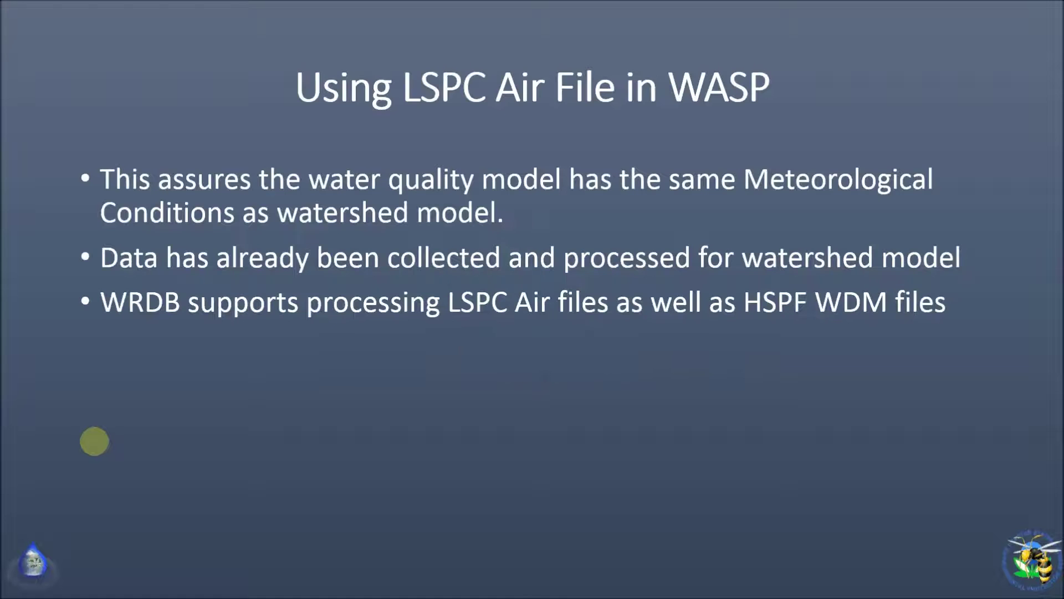
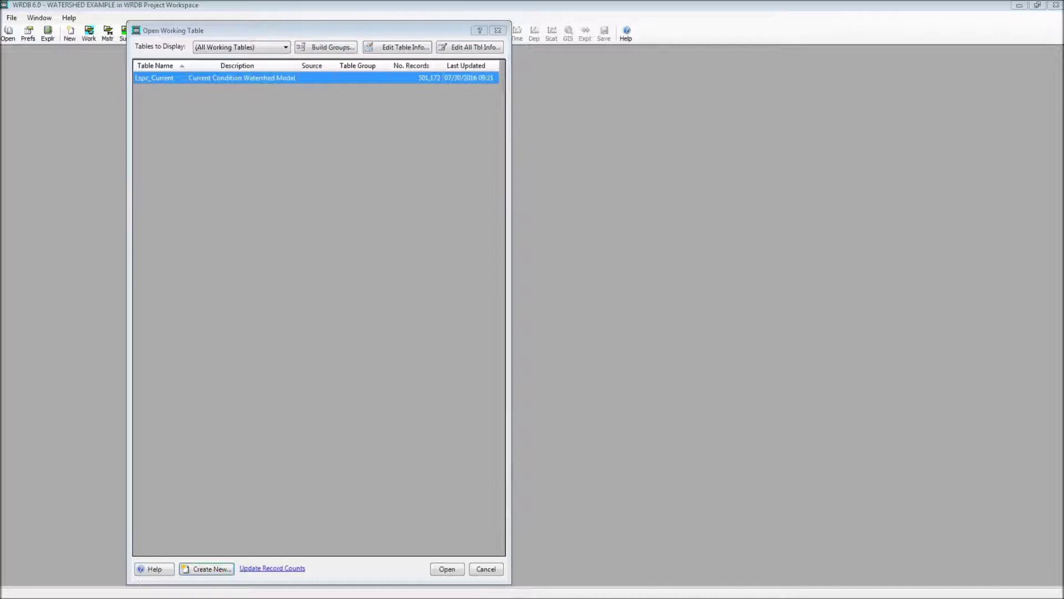
# Create a working table named Met_Data with the description "Met data from LSPC", and close the working table list
pyautogui.click(294, 206)
pyautogui.write('Met_Data')
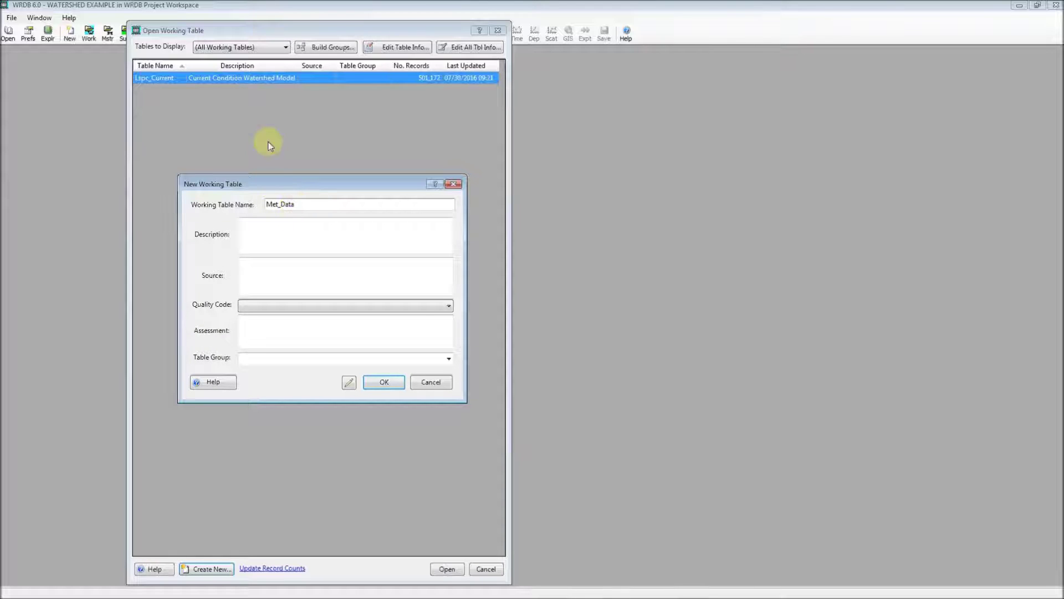
pyautogui.click(273, 220)
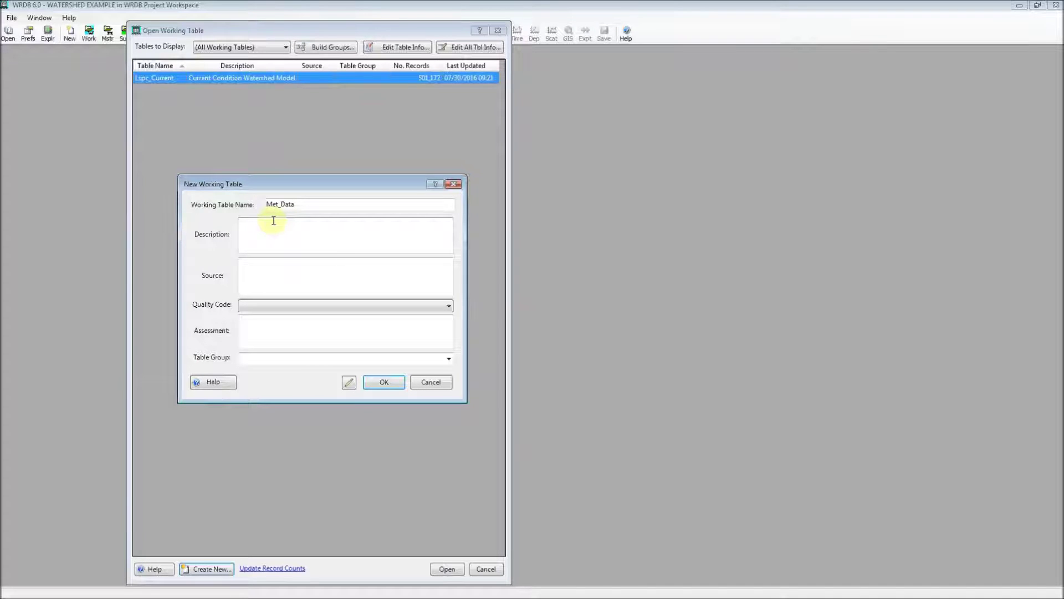
pyautogui.write('Met data from LSPOC')
pyautogui.click(382, 381)
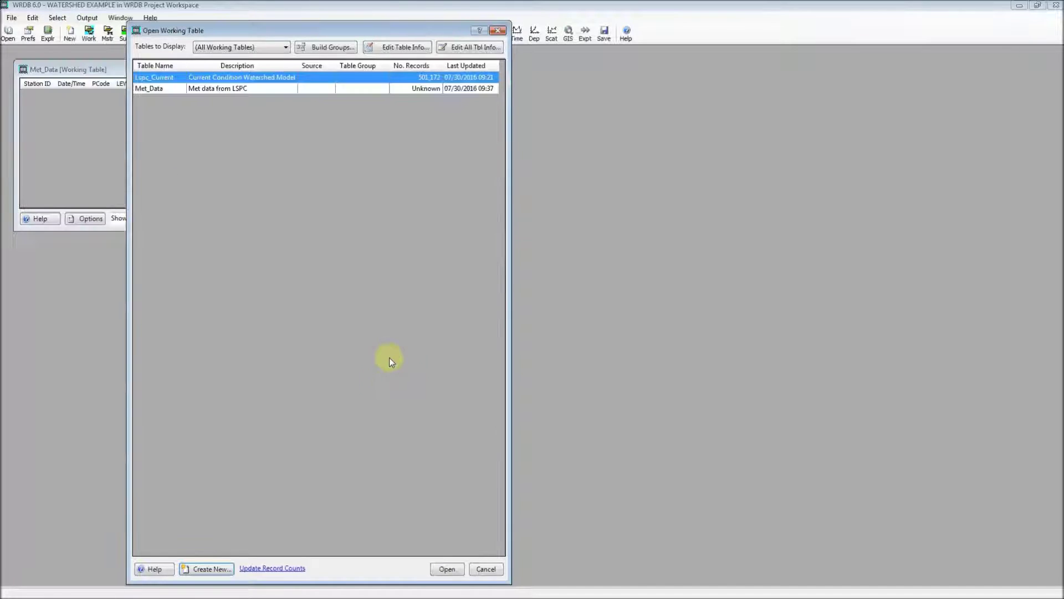
pyautogui.click(497, 30)
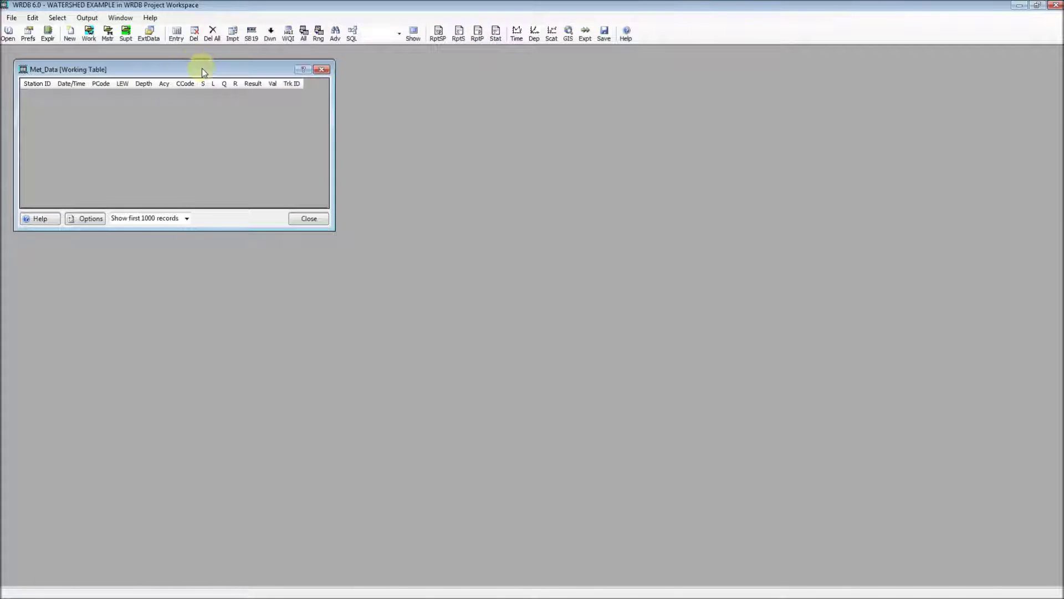
# Start an LSPC/EFDC file import into Met_Data using 088758.air from the LSPC folder
pyautogui.click(33, 18)
pyautogui.moveTo(75, 200)
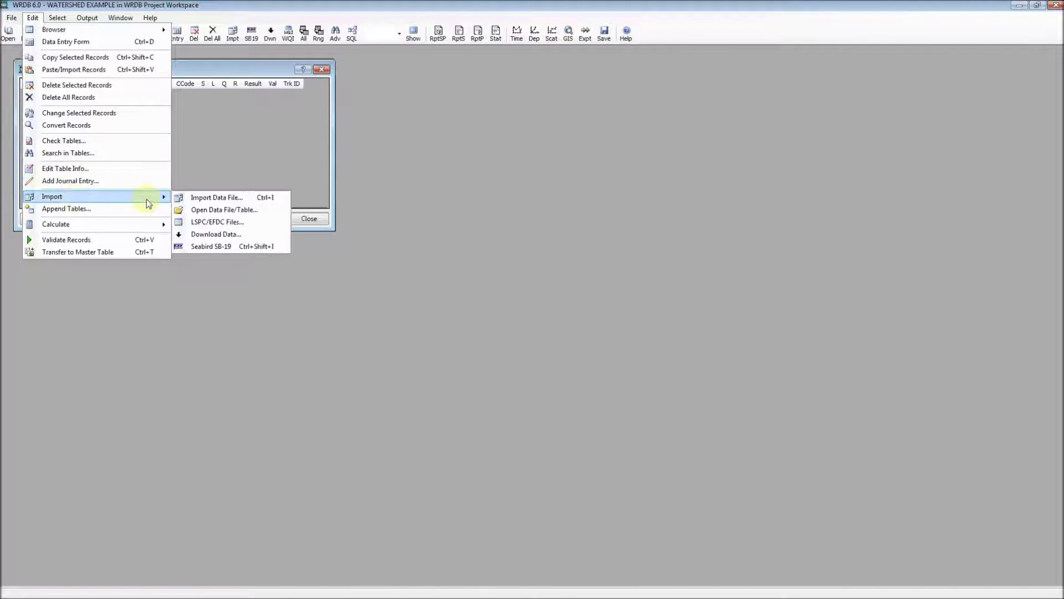
pyautogui.click(267, 222)
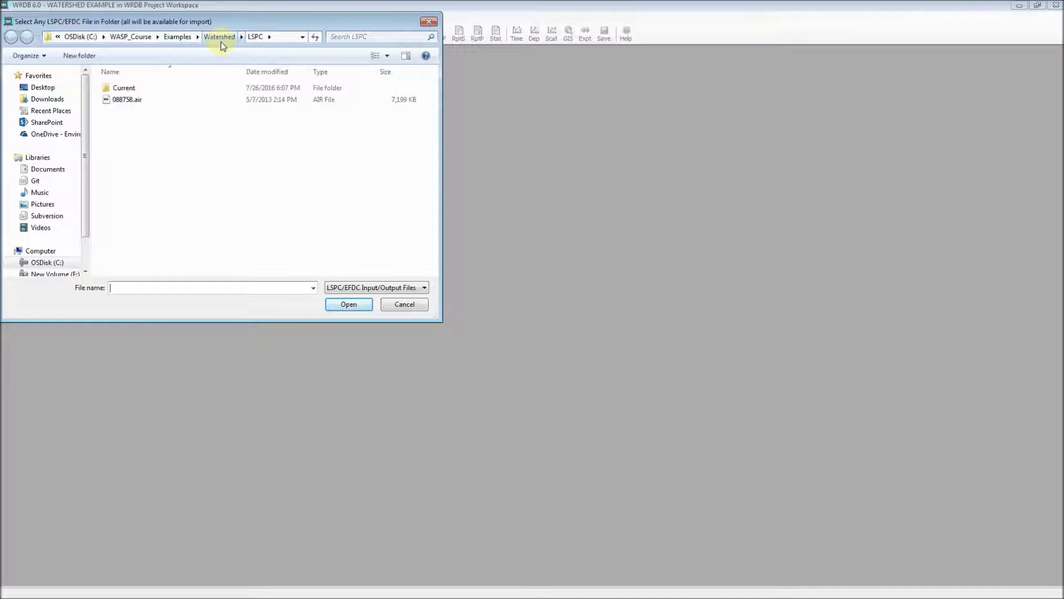
pyautogui.doubleClick(141, 101)
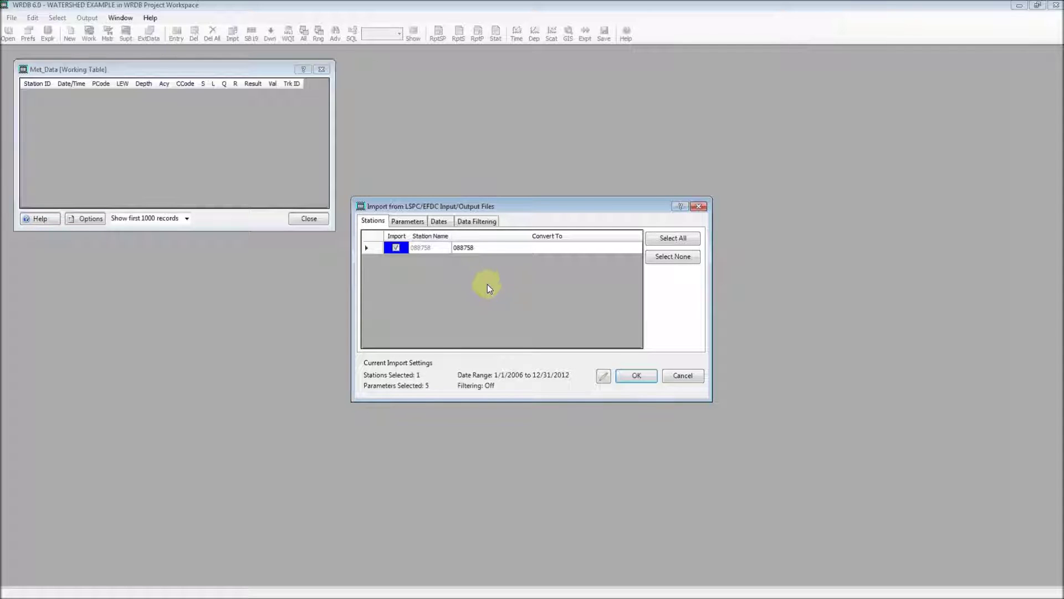
# Set the AIR TEMP multiplier to the °F to °C conversion and check the import parameters
pyautogui.click(407, 221)
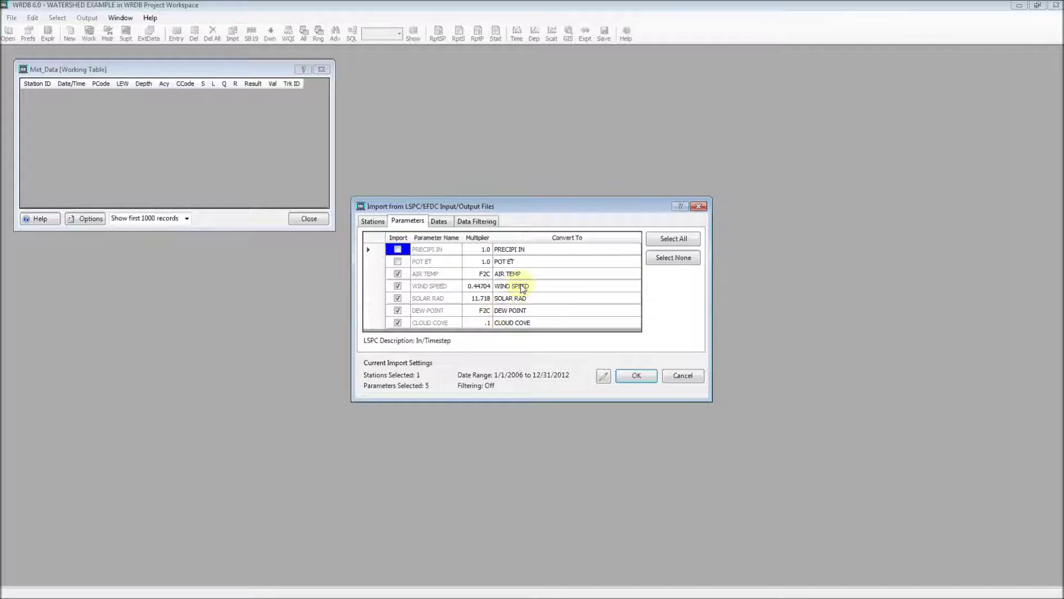
pyautogui.click(484, 275)
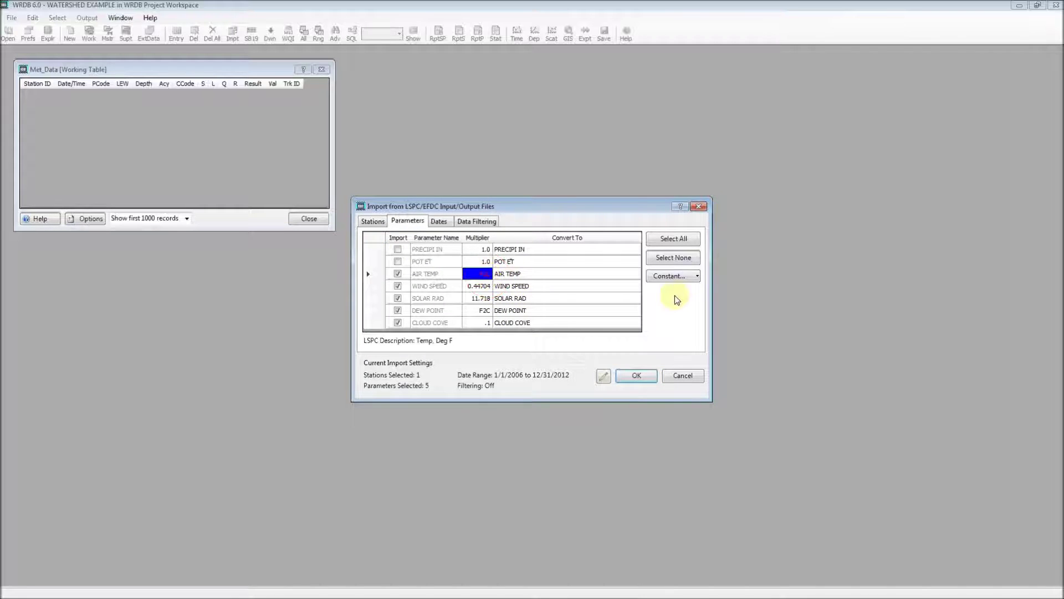
pyautogui.click(684, 278)
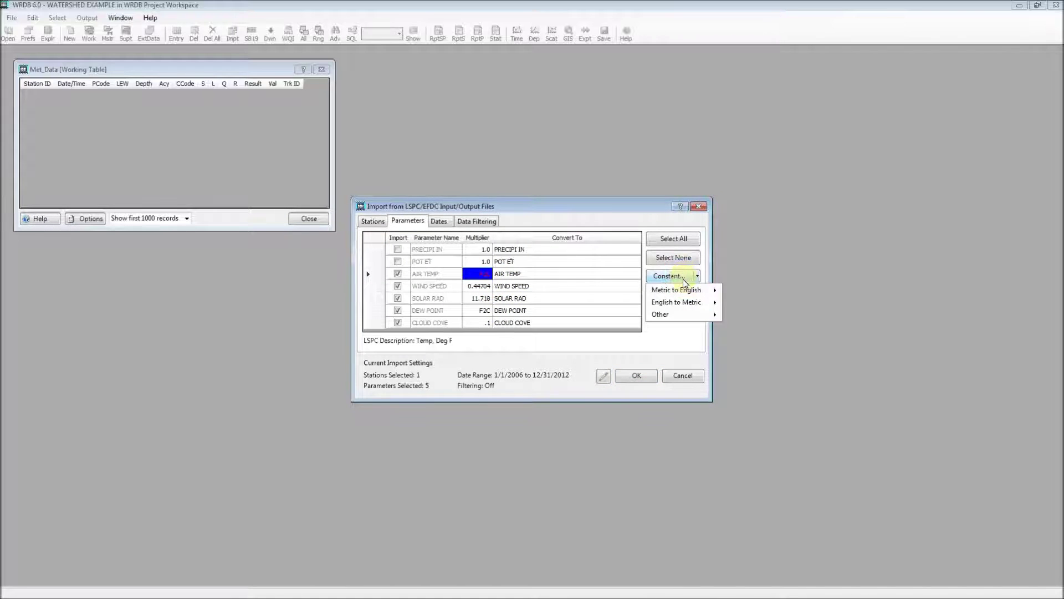
pyautogui.moveTo(675, 305)
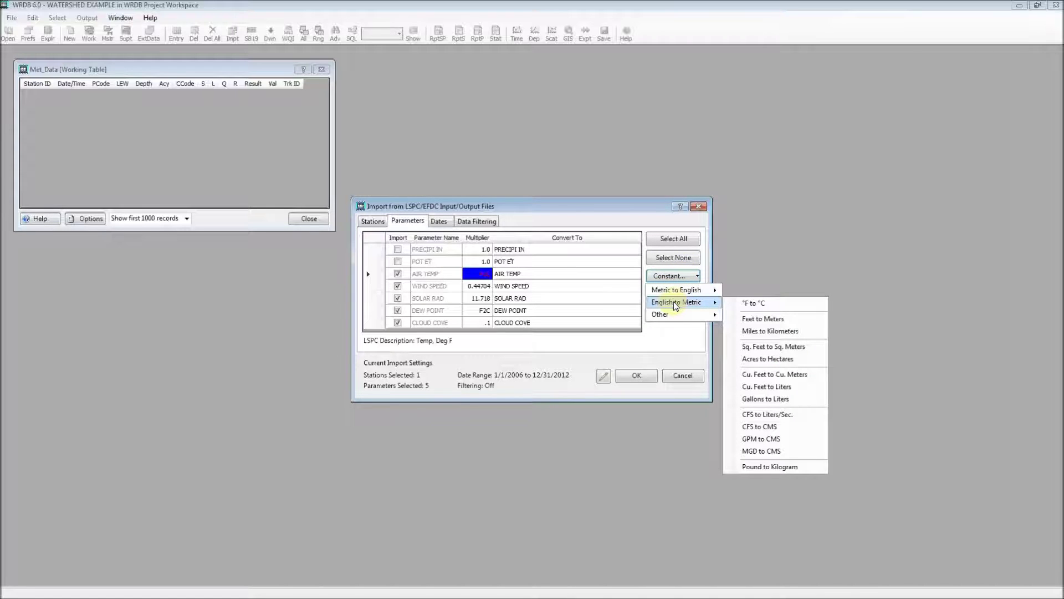
pyautogui.click(745, 303)
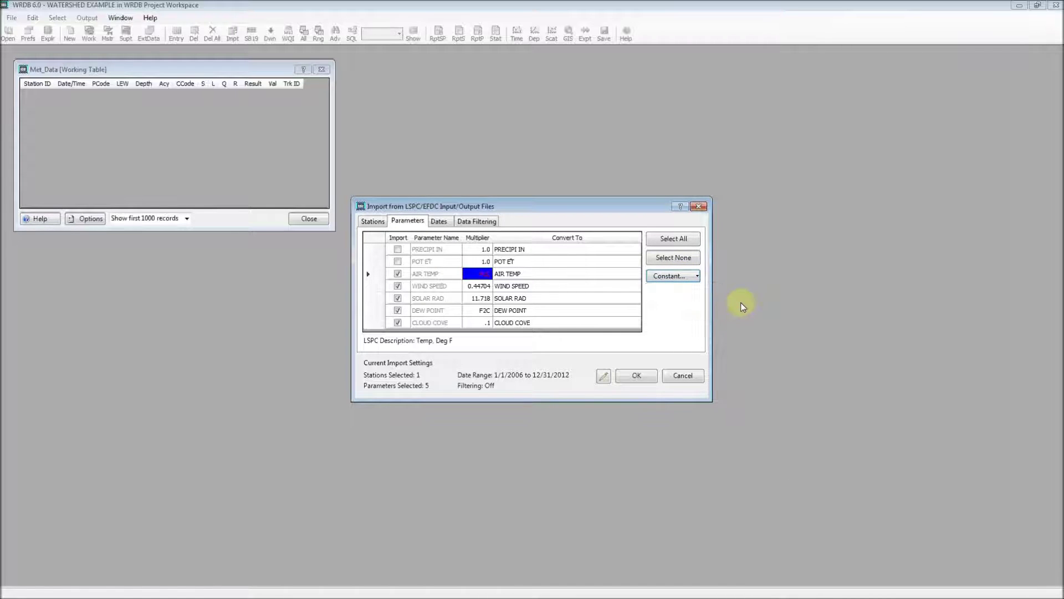
pyautogui.click(585, 284)
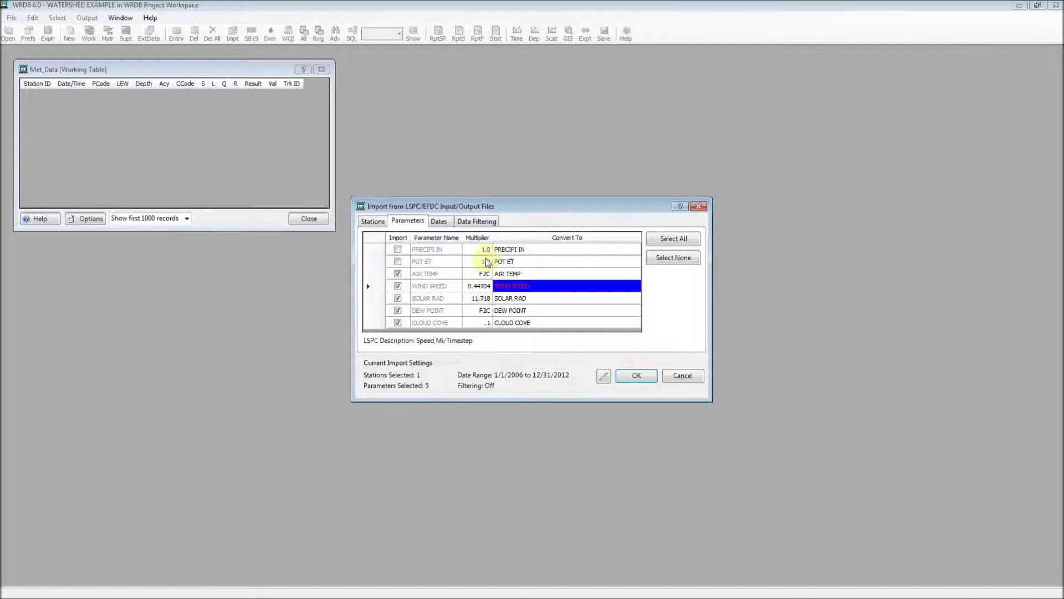
# Check the import date range, run the import with the support table updates accepted, and enlarge the Met_Data table window
pyautogui.click(438, 221)
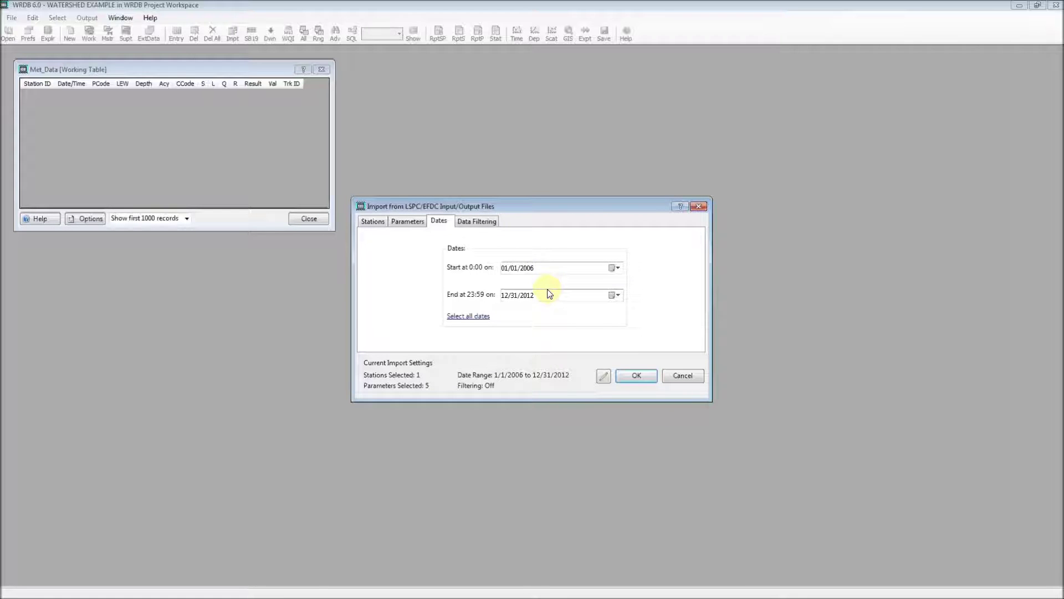
pyautogui.click(632, 377)
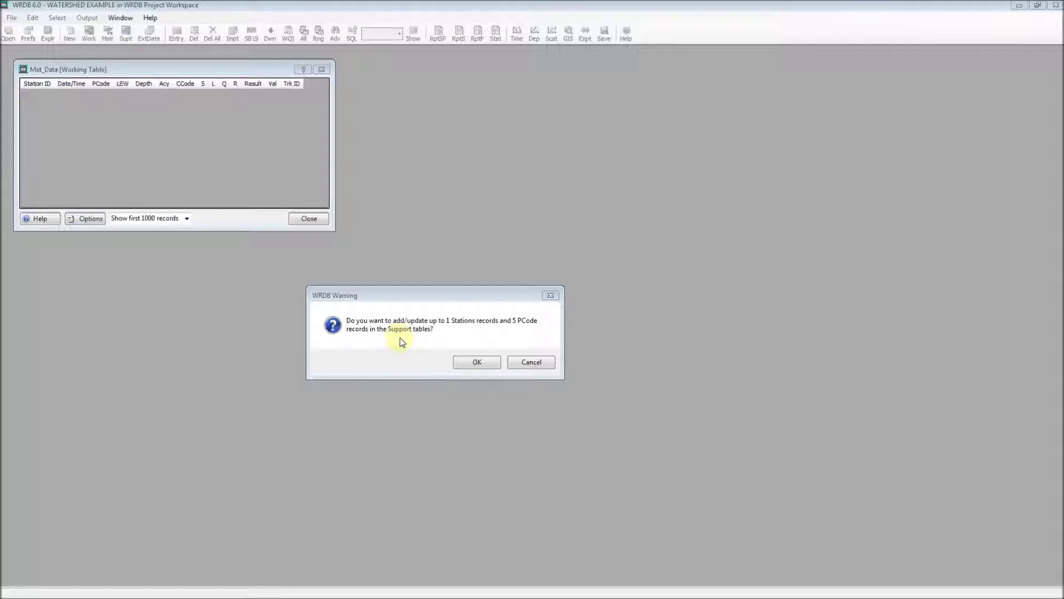
pyautogui.click(473, 364)
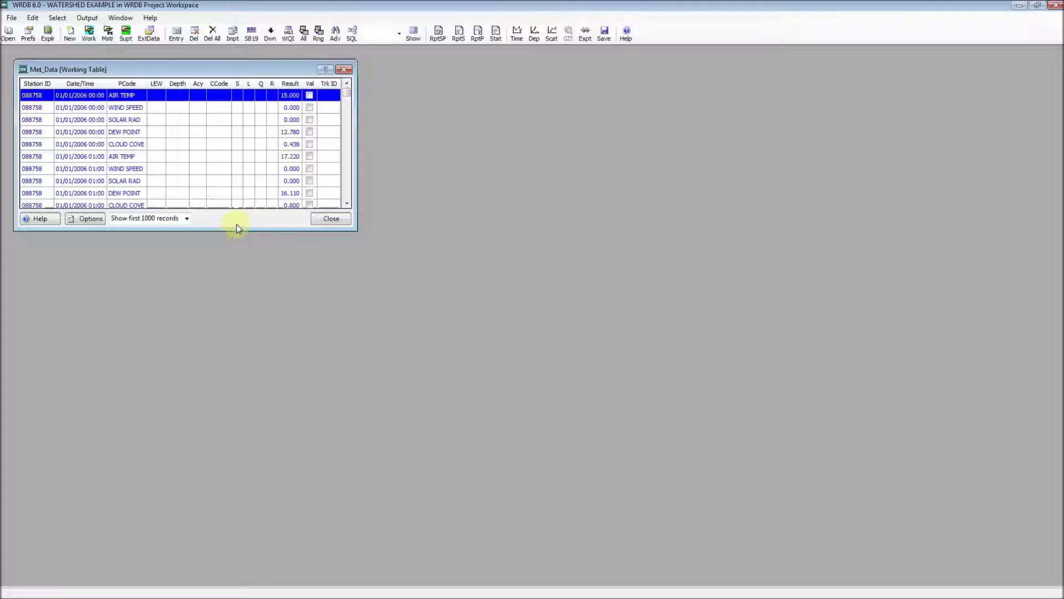
pyautogui.moveTo(239, 228); pyautogui.dragTo(238, 471)
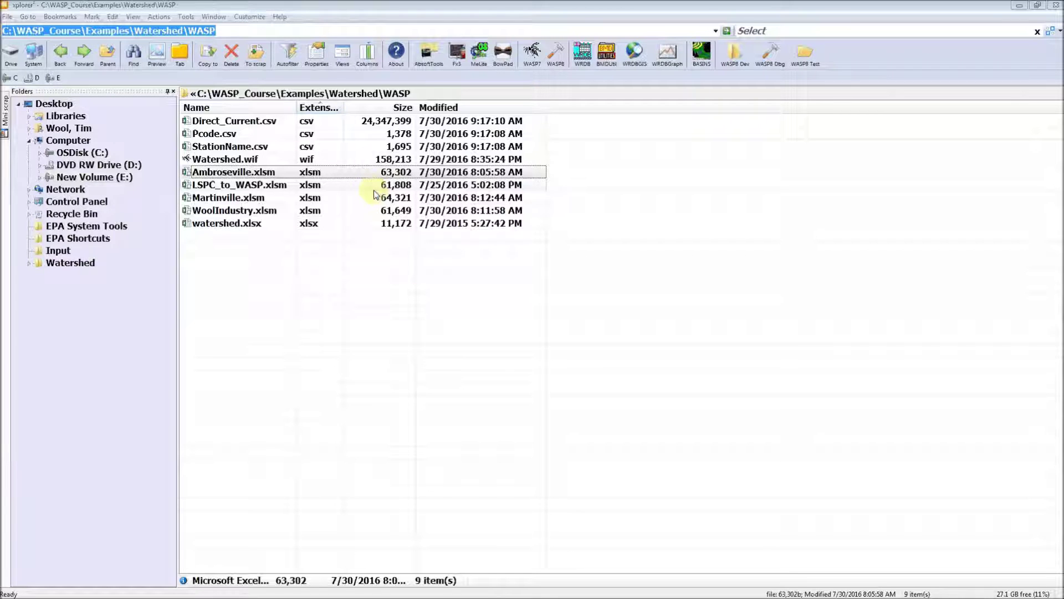
# Switch to xplorer² and locate the Ambroseville.xlsm, Martinville.xlsm and WoolIndustry.xlsm workbooks in the WASP folder
pyautogui.click(323, 176)
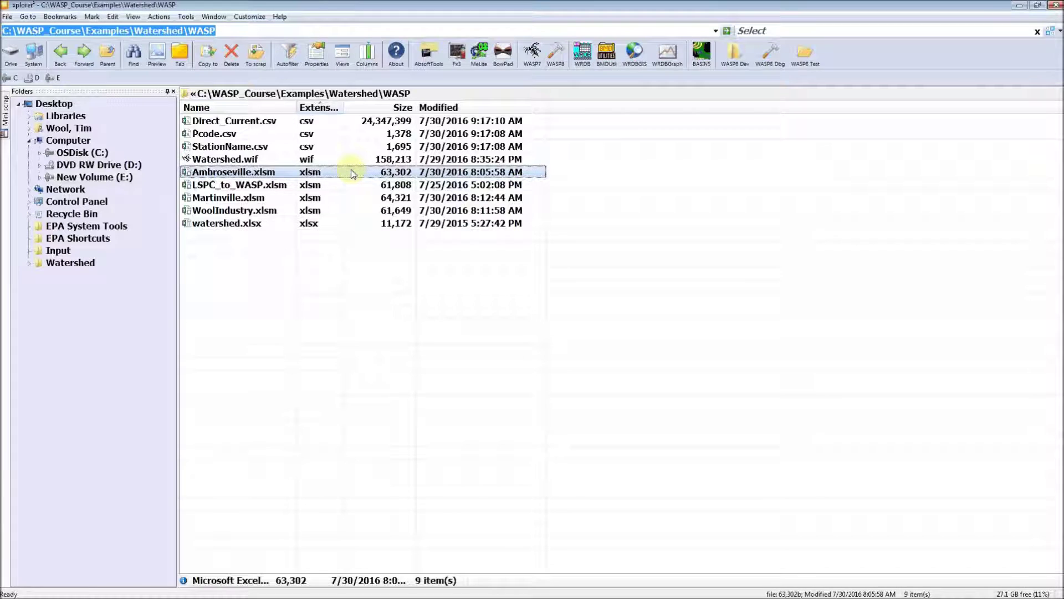
pyautogui.press('F2')
pyautogui.click(349, 200)
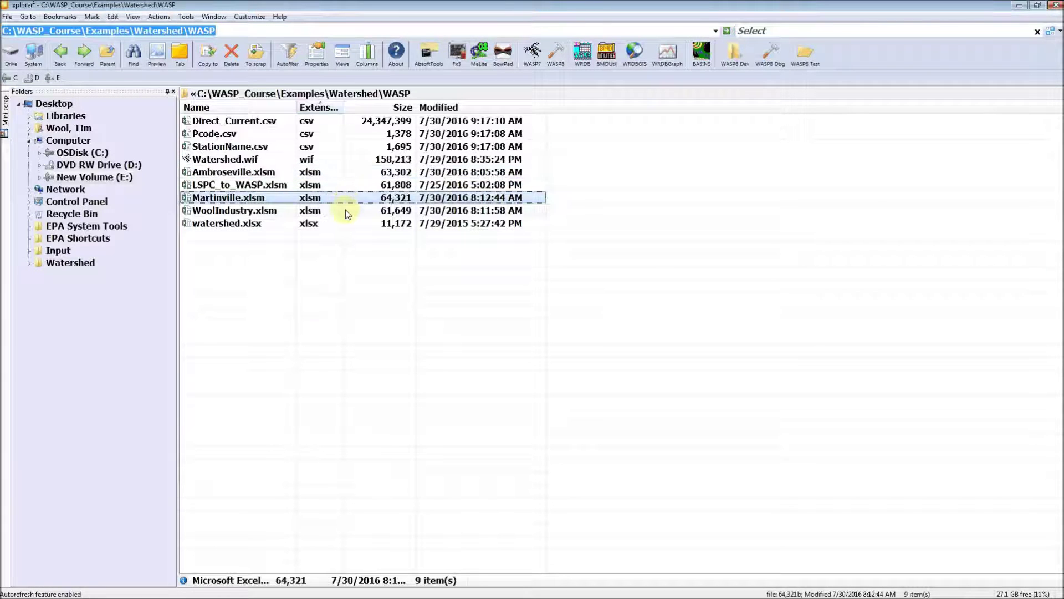
pyautogui.click(347, 211)
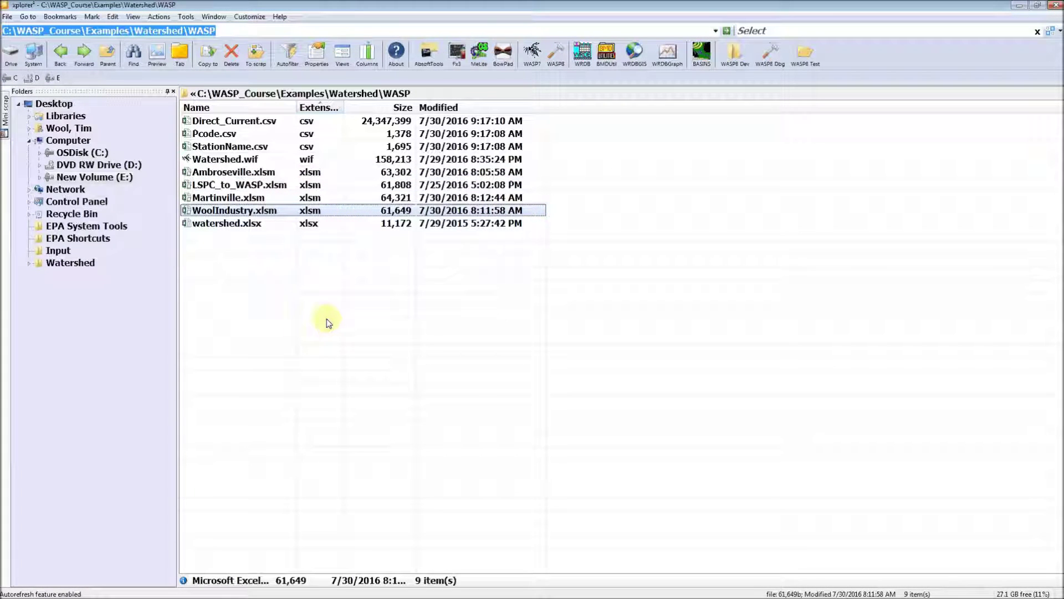
# Open Ambroseville.xlsm in Excel and review its Control sheet and the time series on the NH3 worksheet
pyautogui.click(246, 172)
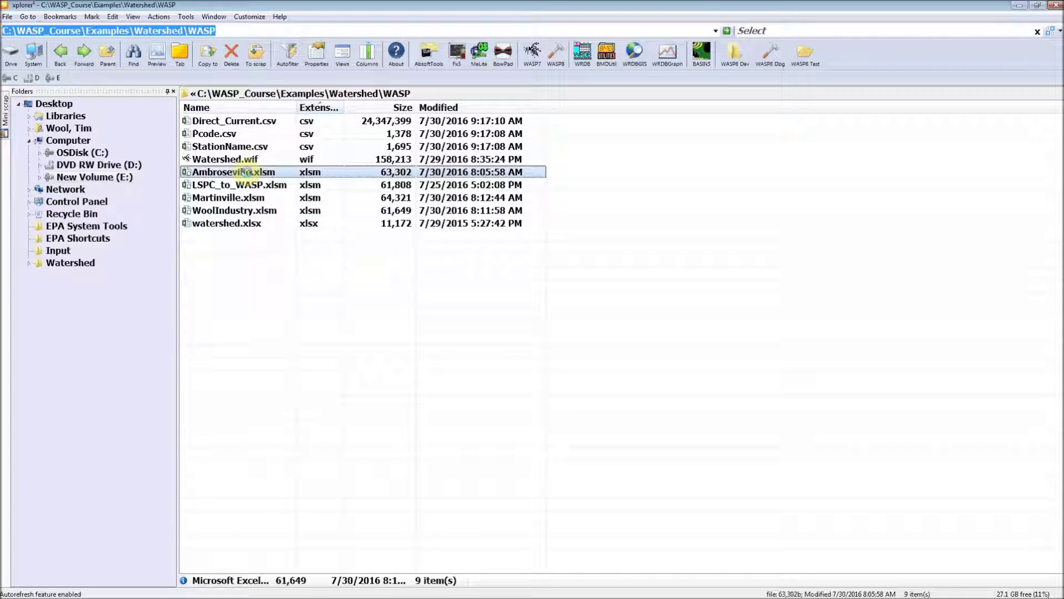
pyautogui.doubleClick(248, 173)
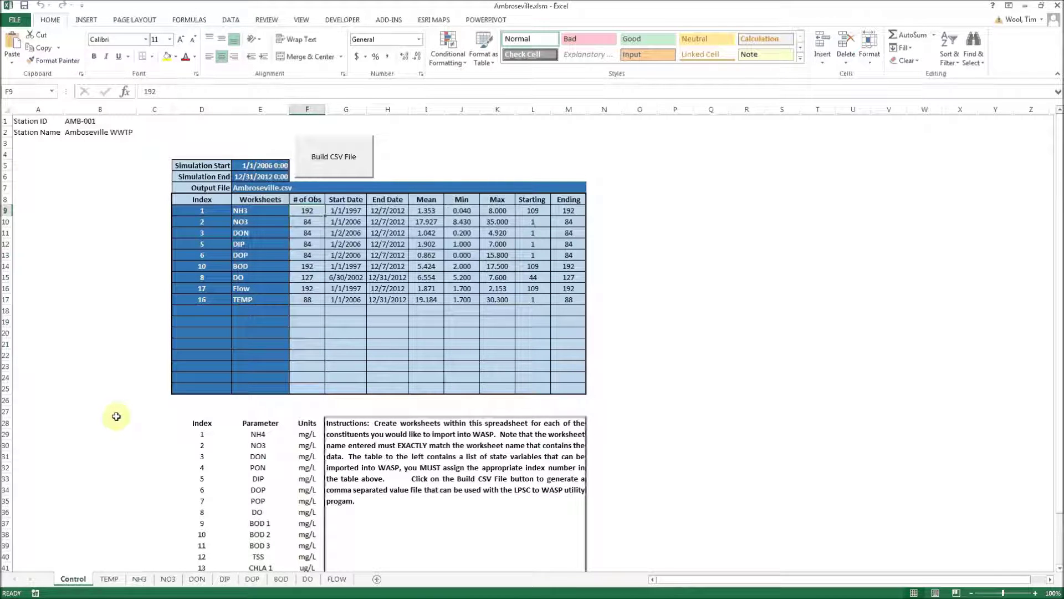
pyautogui.scroll(-1, 115, 416)
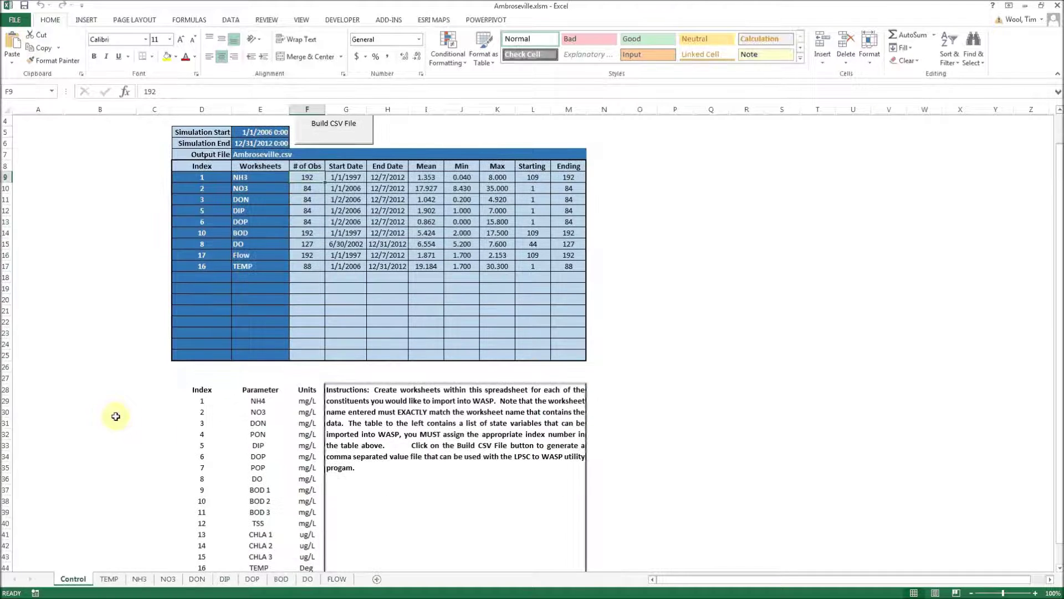
pyautogui.click(261, 181)
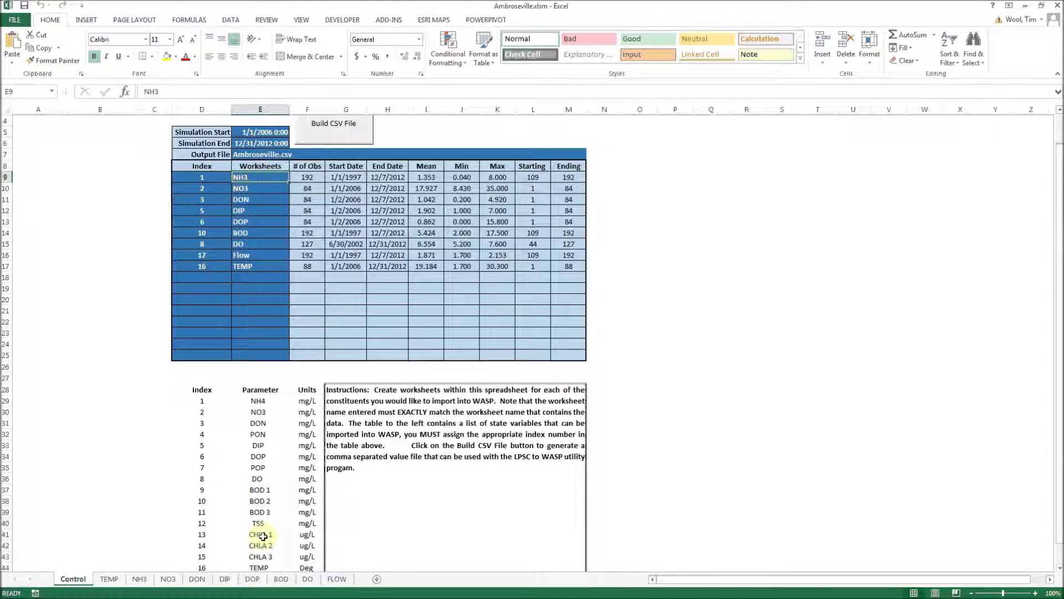
pyautogui.click(139, 579)
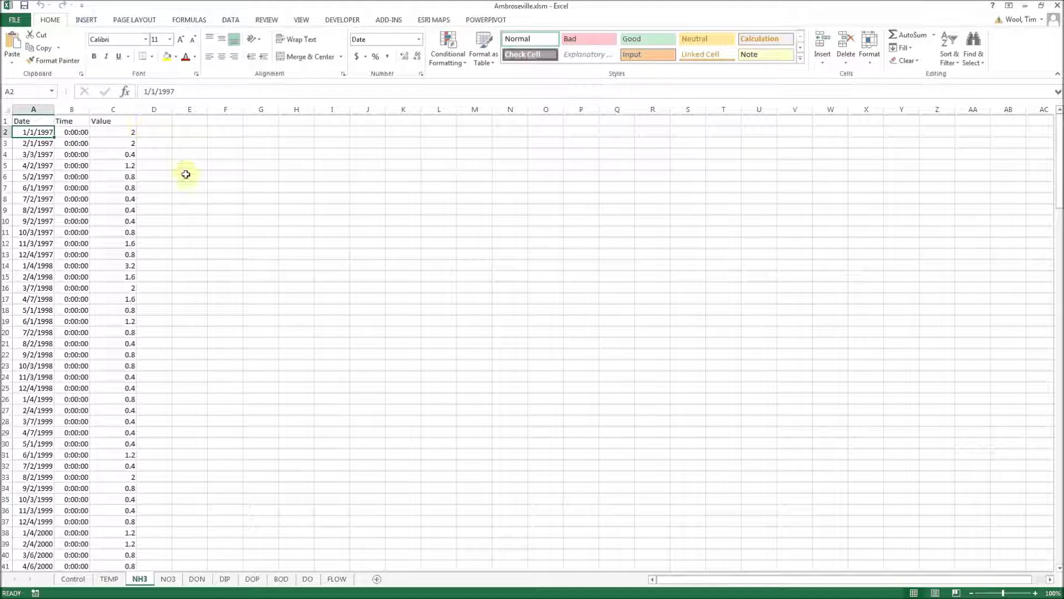
pyautogui.moveTo(1059, 202)
pyautogui.mouseDown()
pyautogui.moveTo(1057, 571)
pyautogui.moveTo(1058, 185)
pyautogui.mouseUp()
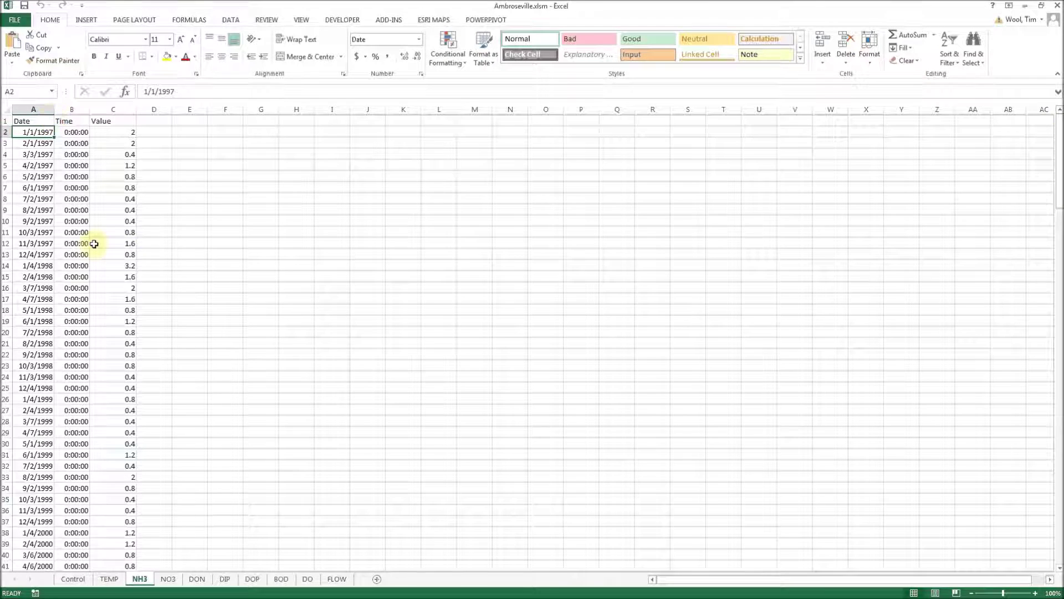
# Build the Ambroseville.csv file from the workbook's Control sheet
pyautogui.click(72, 577)
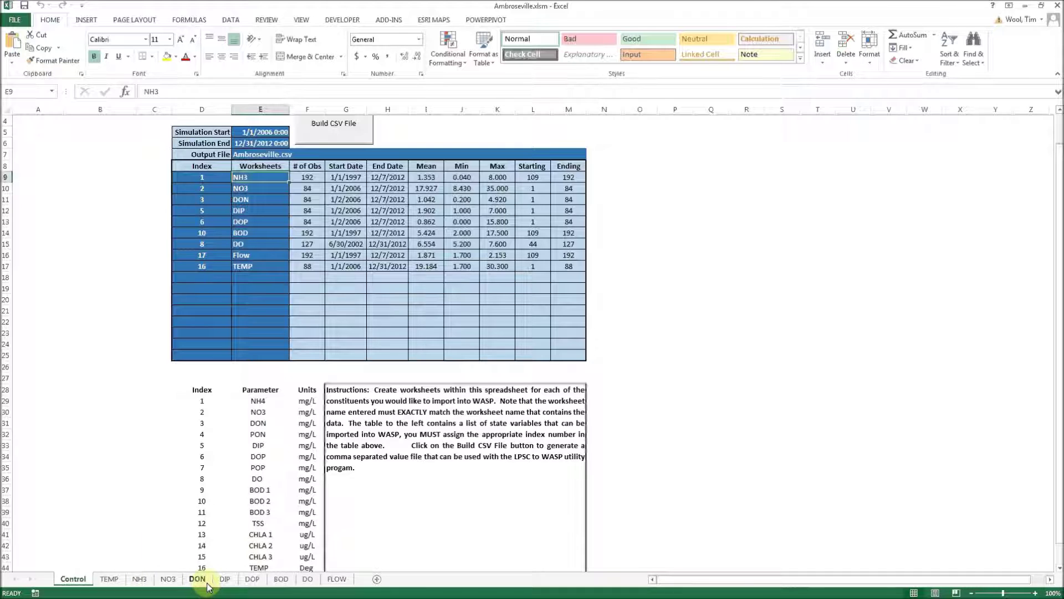
pyautogui.click(333, 125)
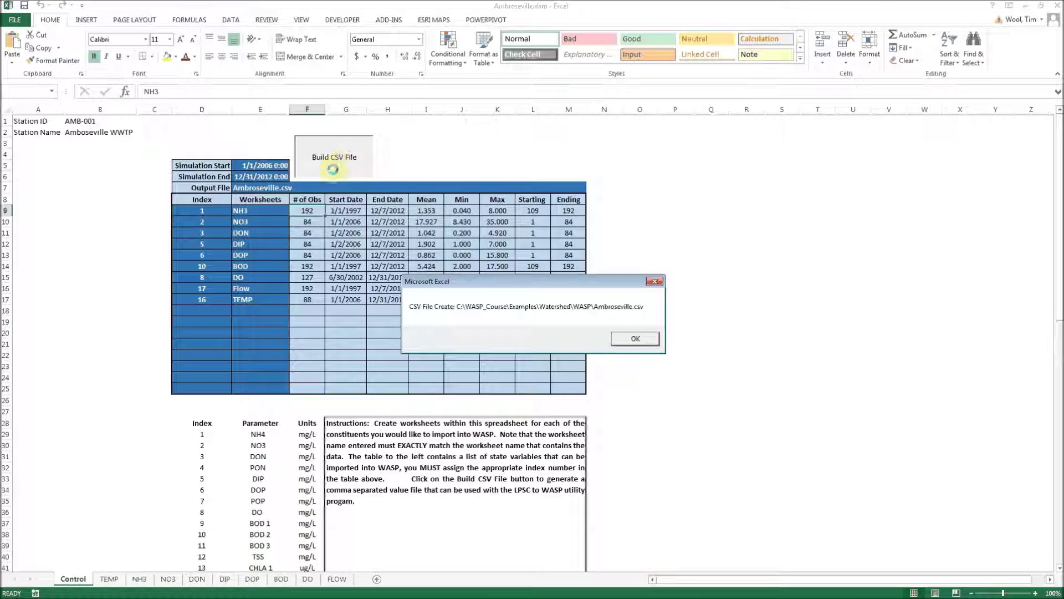
pyautogui.click(638, 339)
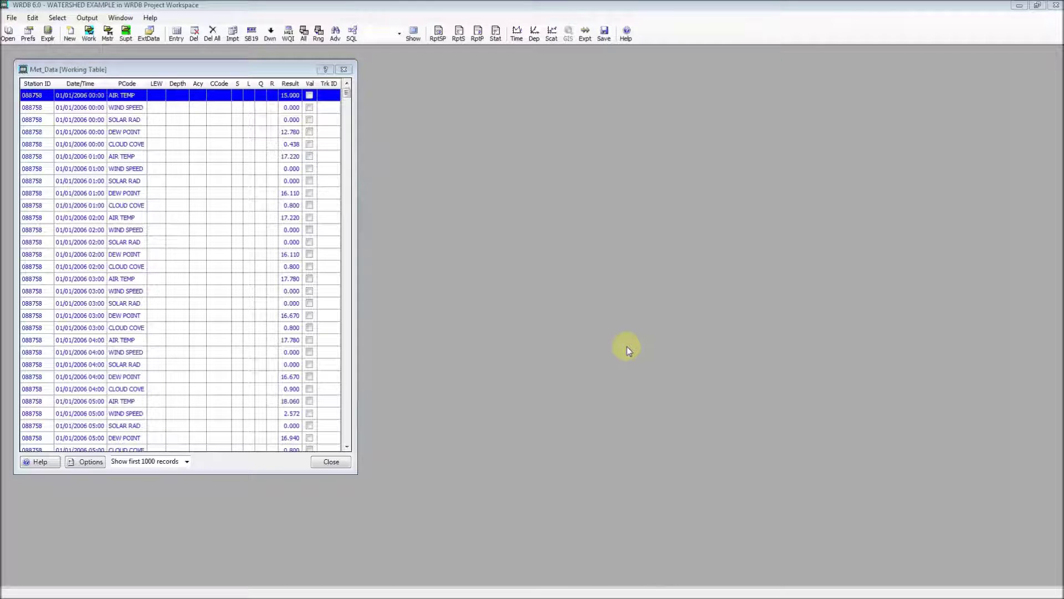
# In WRDB, close Met_Data and create a working table named NPDES with the description "Point source data from spreadsheets"
pyautogui.click(344, 70)
pyautogui.click(89, 33)
pyautogui.click(219, 568)
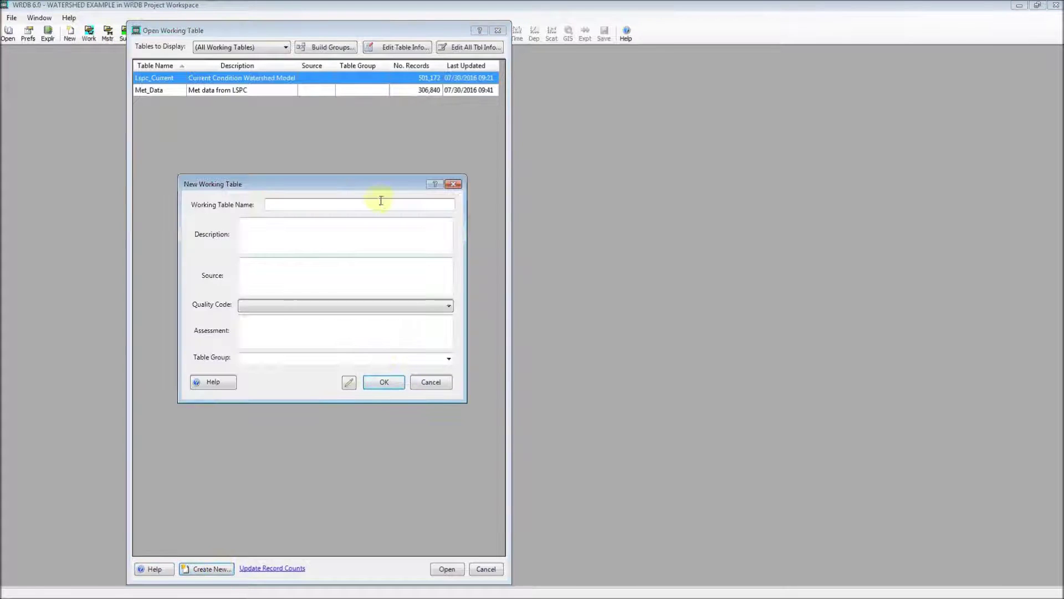
pyautogui.click(380, 206)
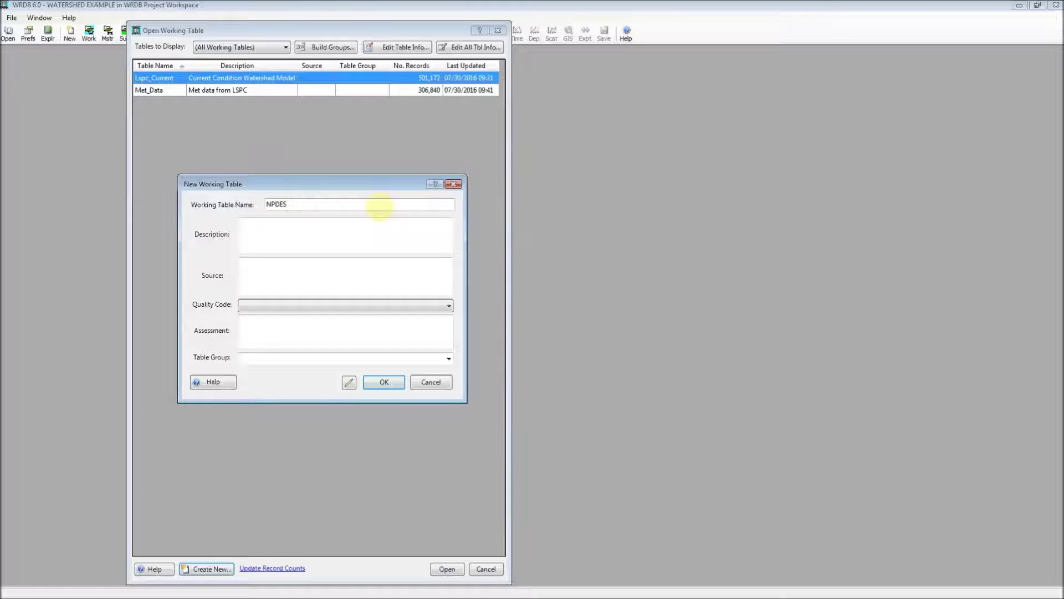
pyautogui.click(344, 225)
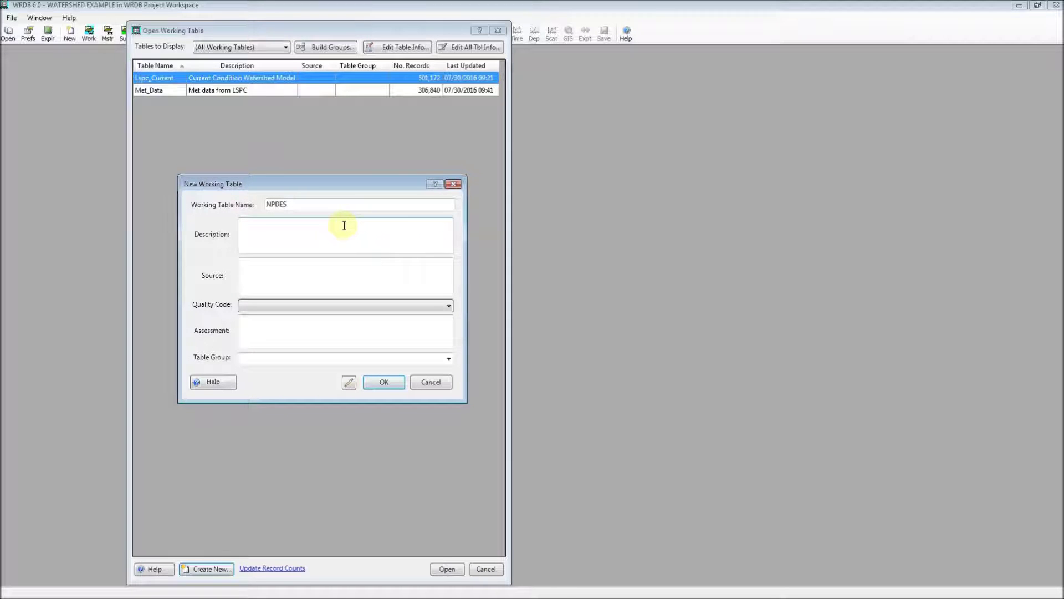
pyautogui.write('Point sourc')
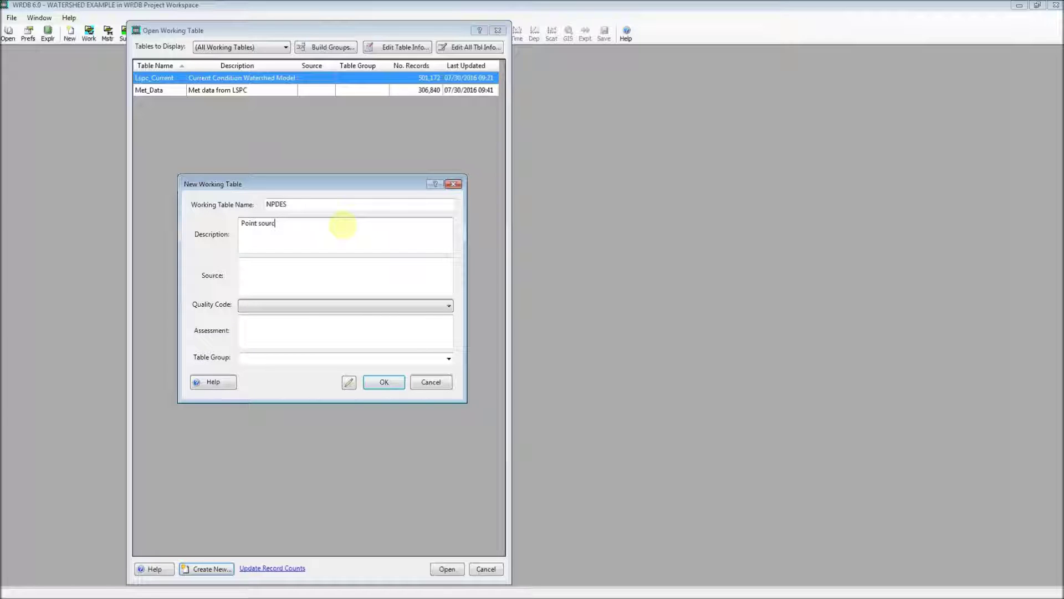
pyautogui.write('e data from spreadsheet')
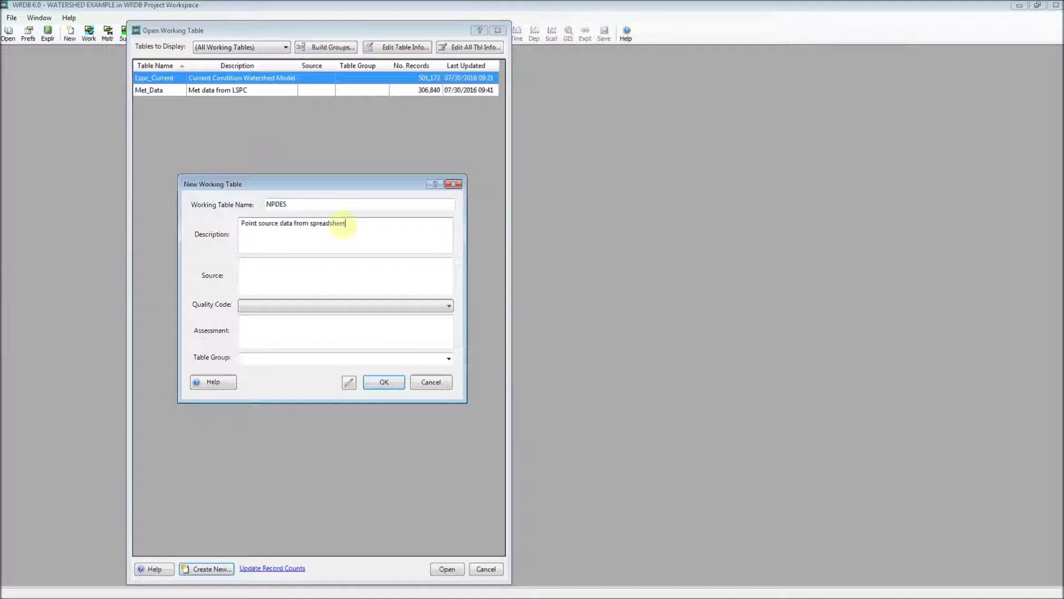
pyautogui.click(399, 382)
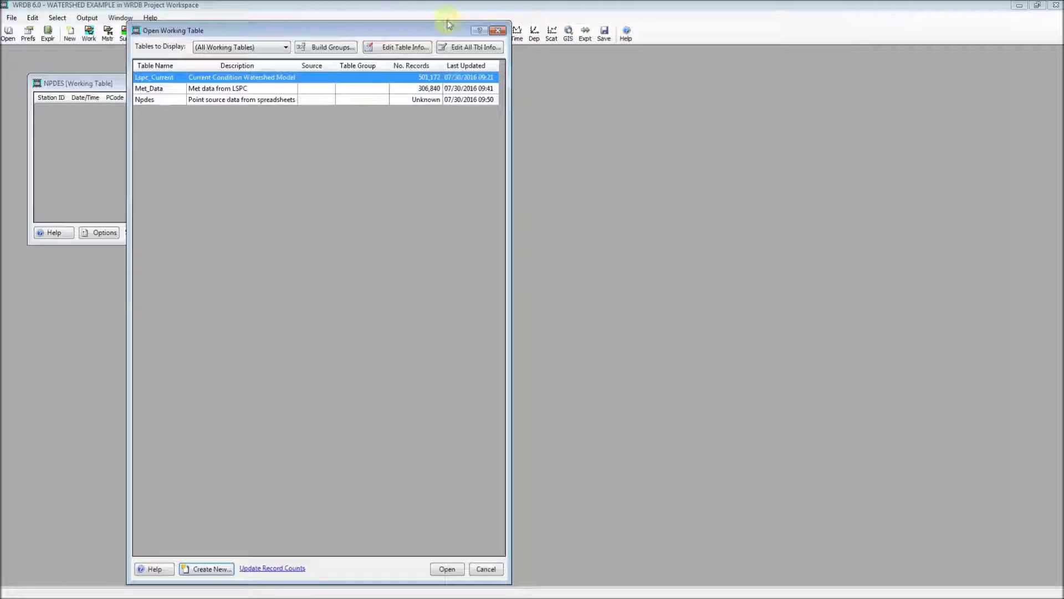
pyautogui.click(497, 30)
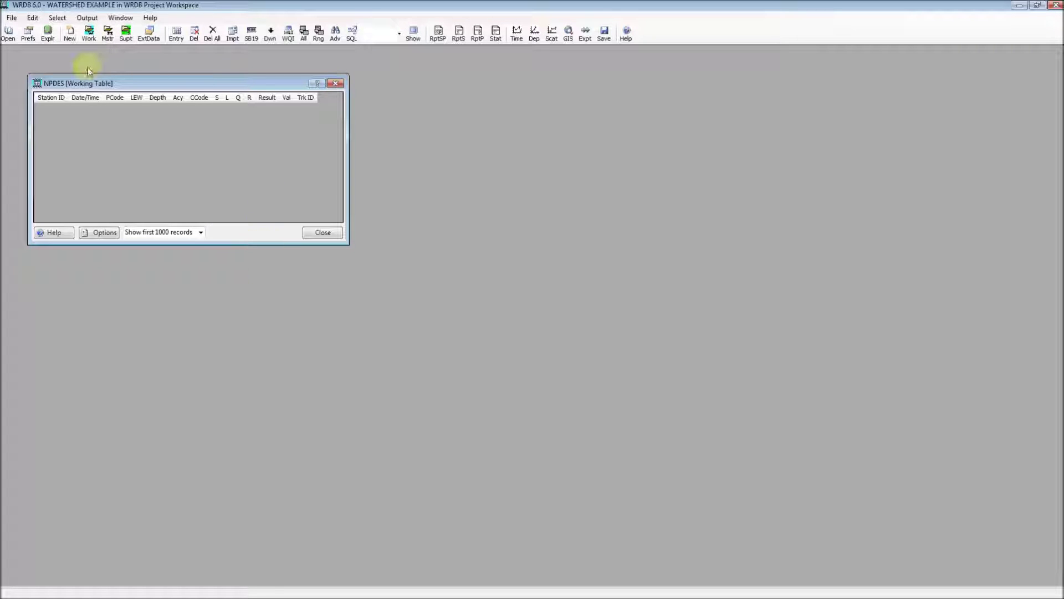
# Import Woolindustries.csv from the WASP folder into the NPDES table, appending and replacing the support table records
pyautogui.click(33, 18)
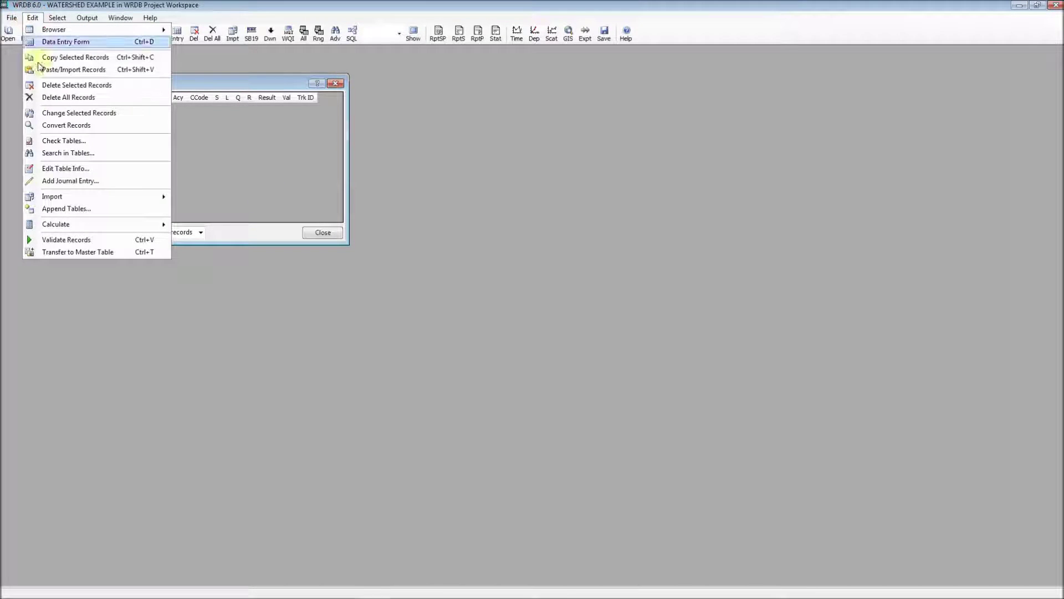
pyautogui.moveTo(58, 197)
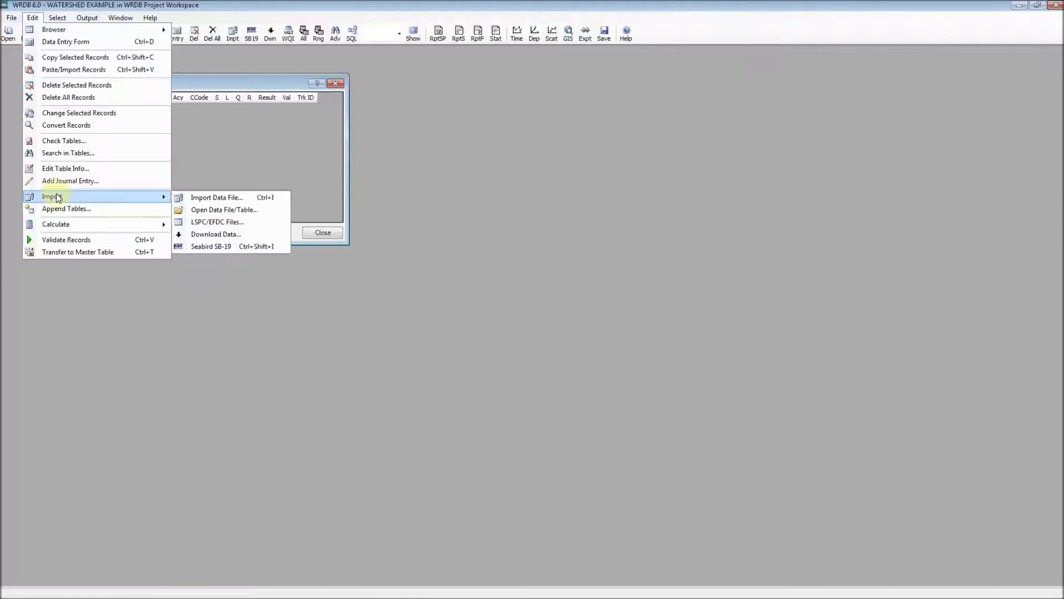
pyautogui.click(229, 199)
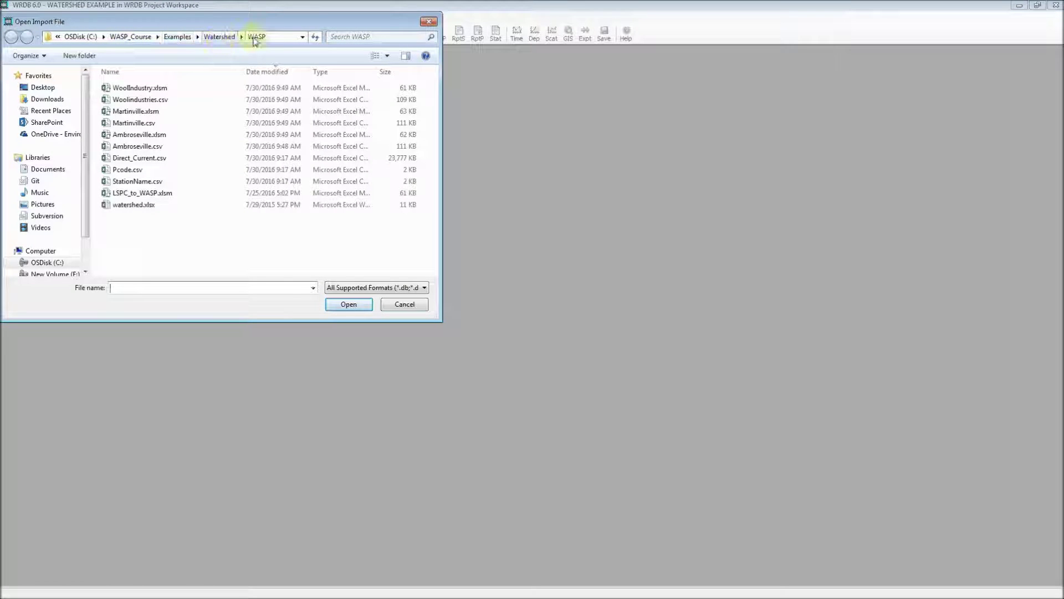
pyautogui.doubleClick(146, 100)
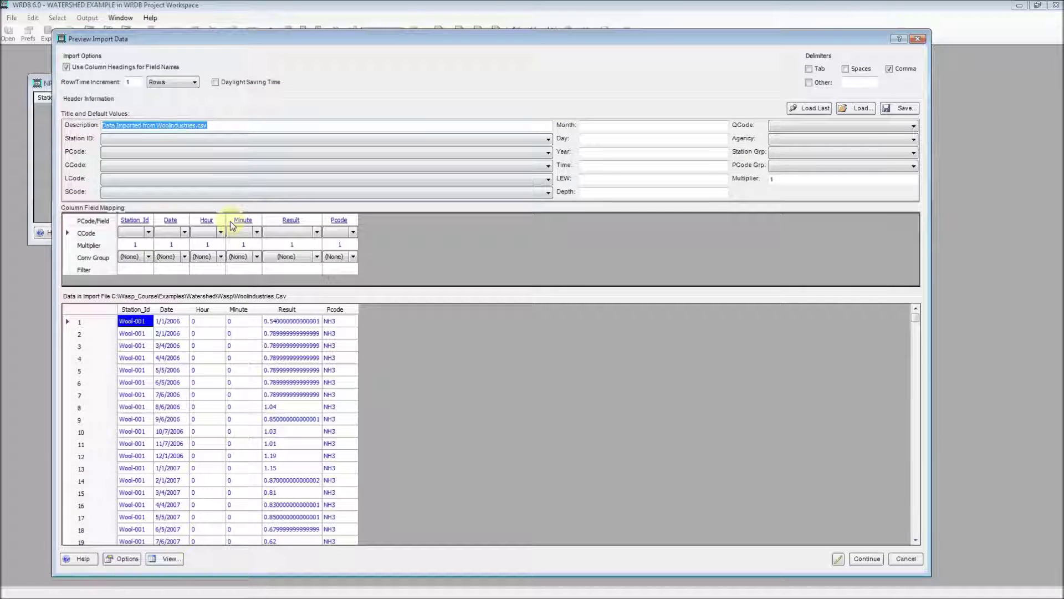
pyautogui.click(869, 558)
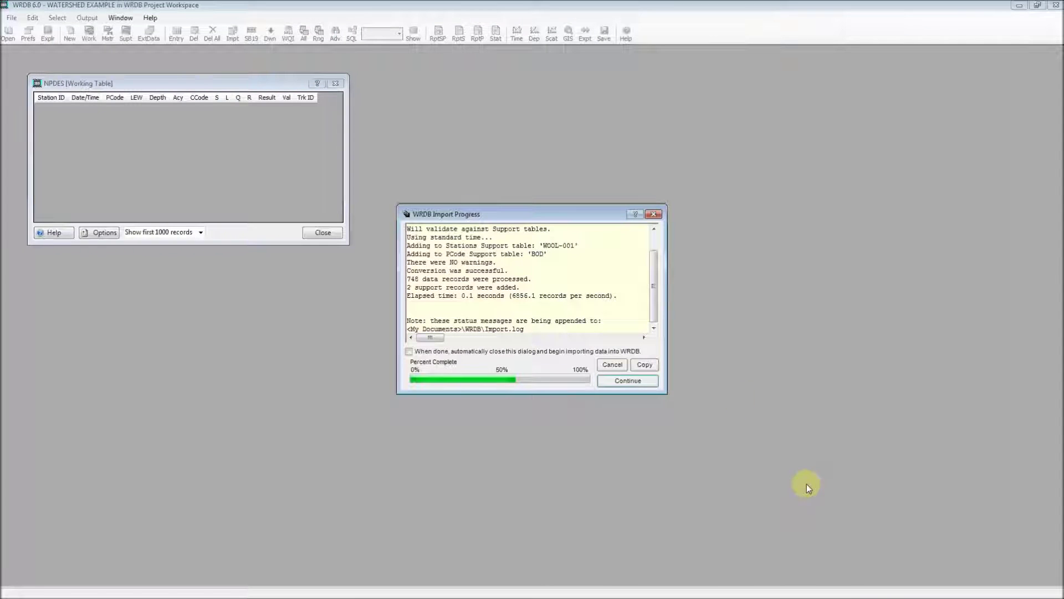
pyautogui.click(628, 381)
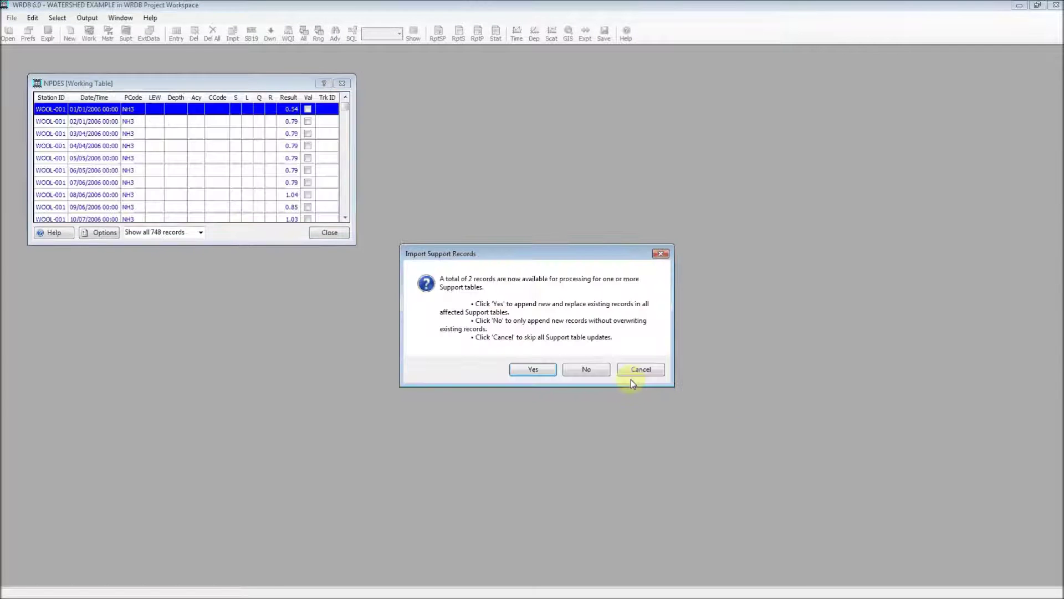
pyautogui.click(534, 369)
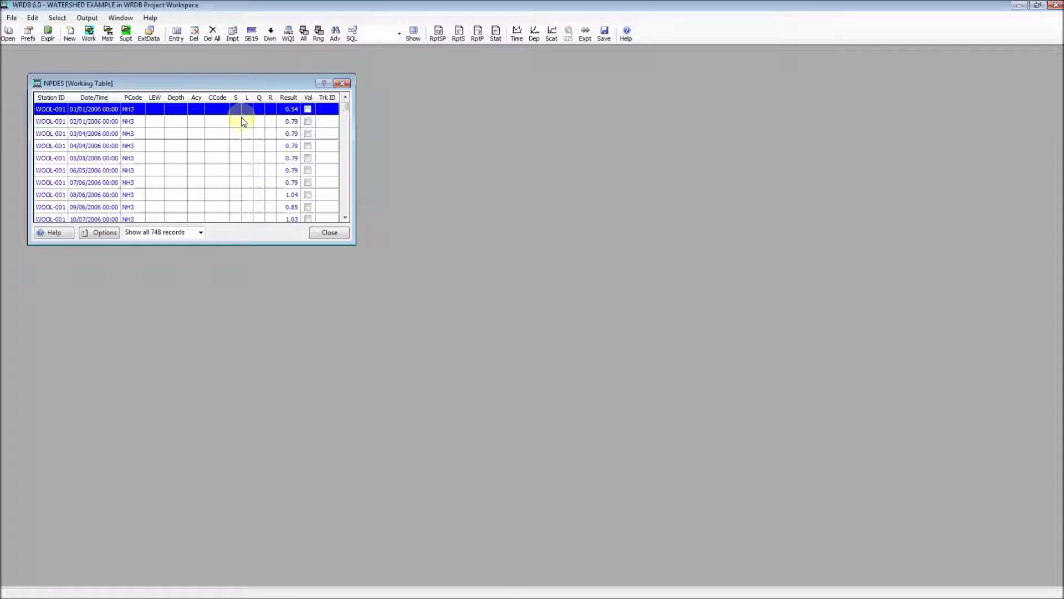
# Import Martinville.csv into the NPDES table with its default column mapping, appending and replacing the support table records
pyautogui.click(39, 19)
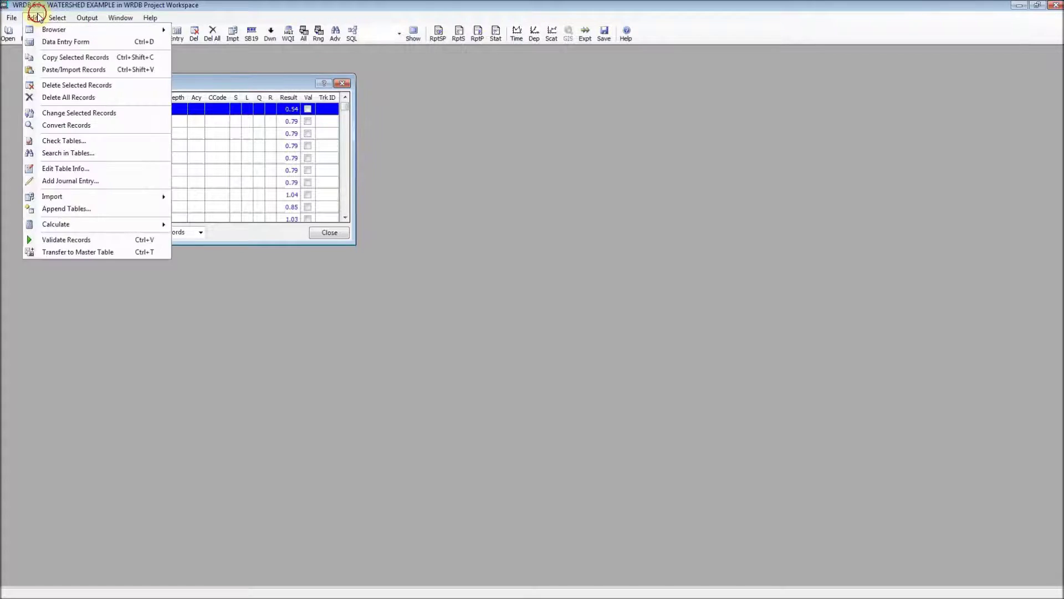
pyautogui.moveTo(147, 197)
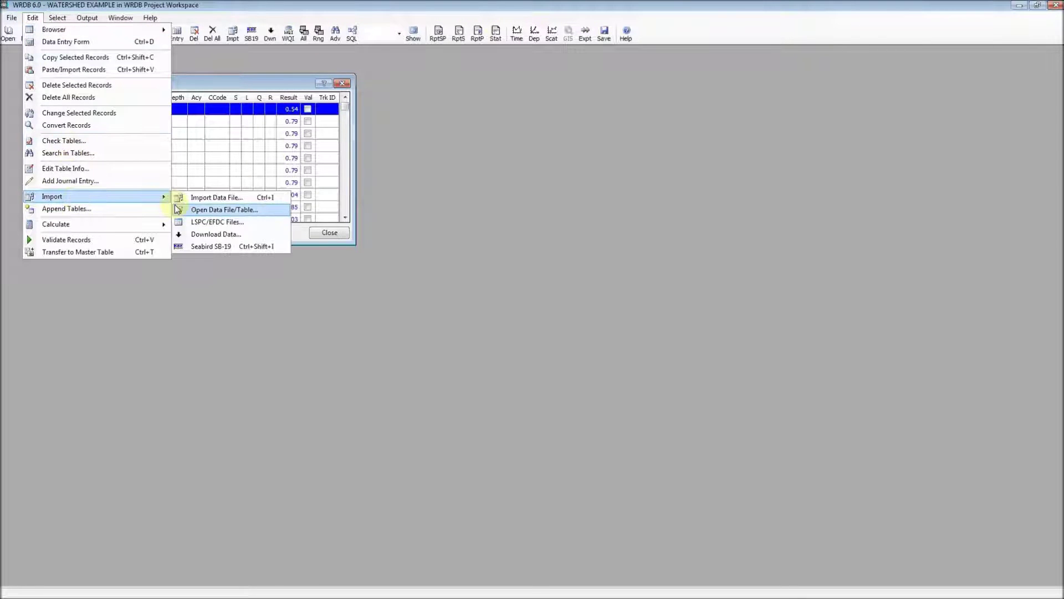
pyautogui.click(232, 198)
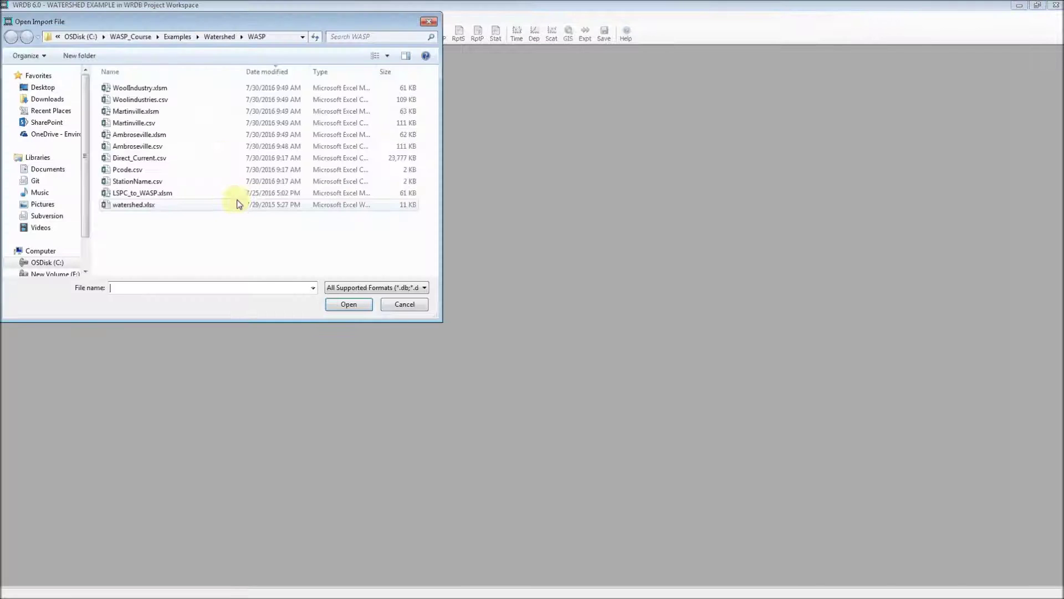
pyautogui.doubleClick(157, 122)
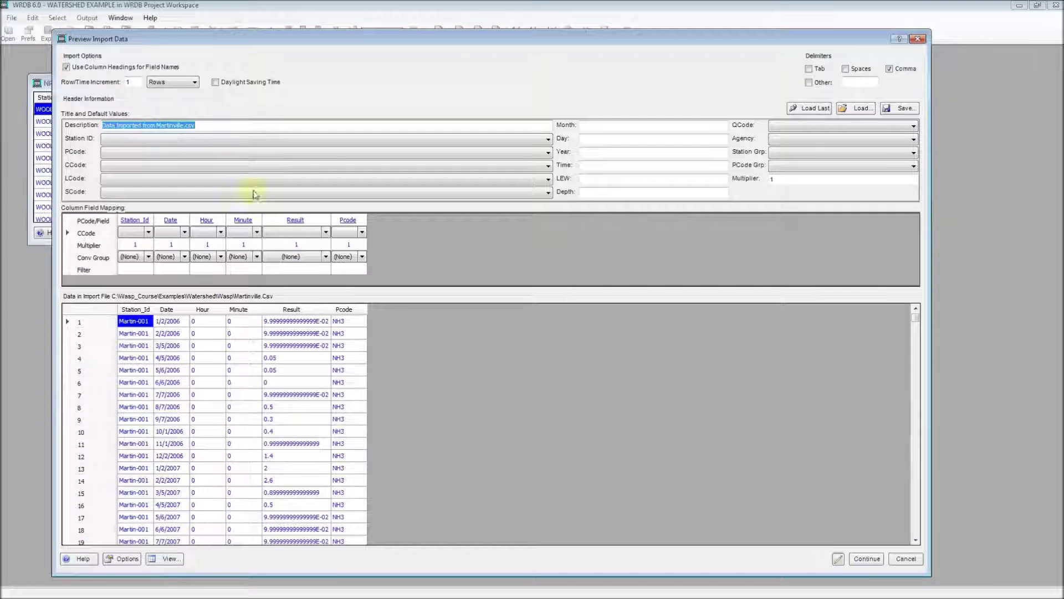
pyautogui.click(867, 558)
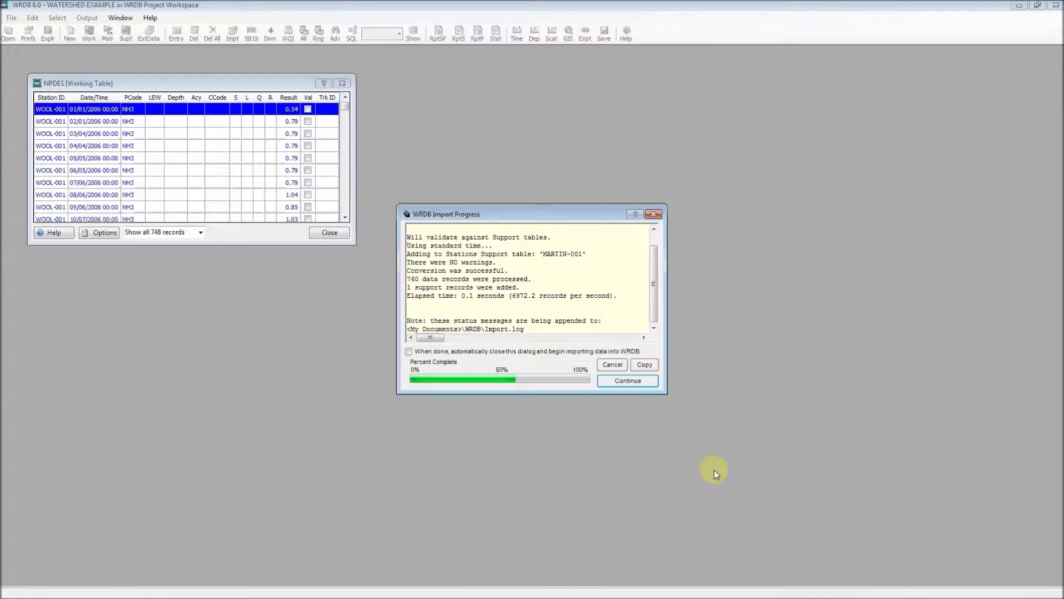
pyautogui.click(637, 381)
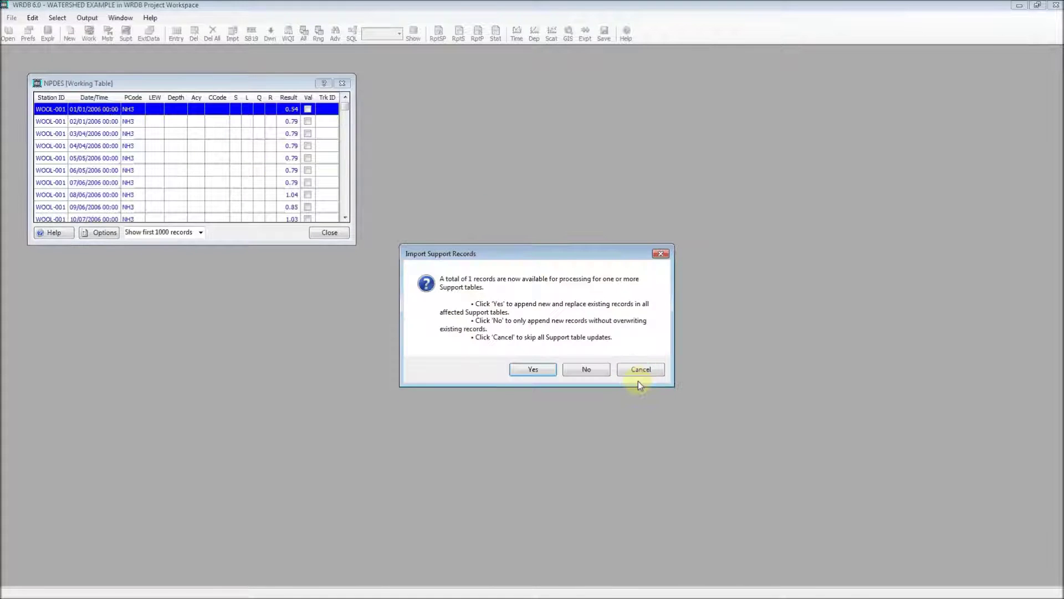
pyautogui.click(546, 371)
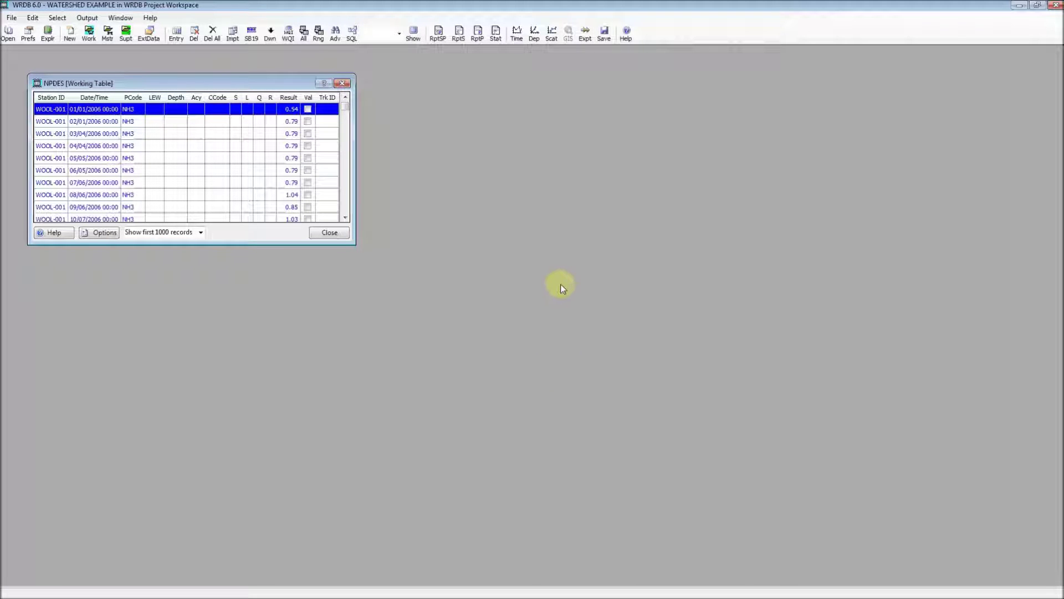
# Import Ambroseville.csv into the NPDES table with its default column mapping, appending and replacing the support table records
pyautogui.click(38, 20)
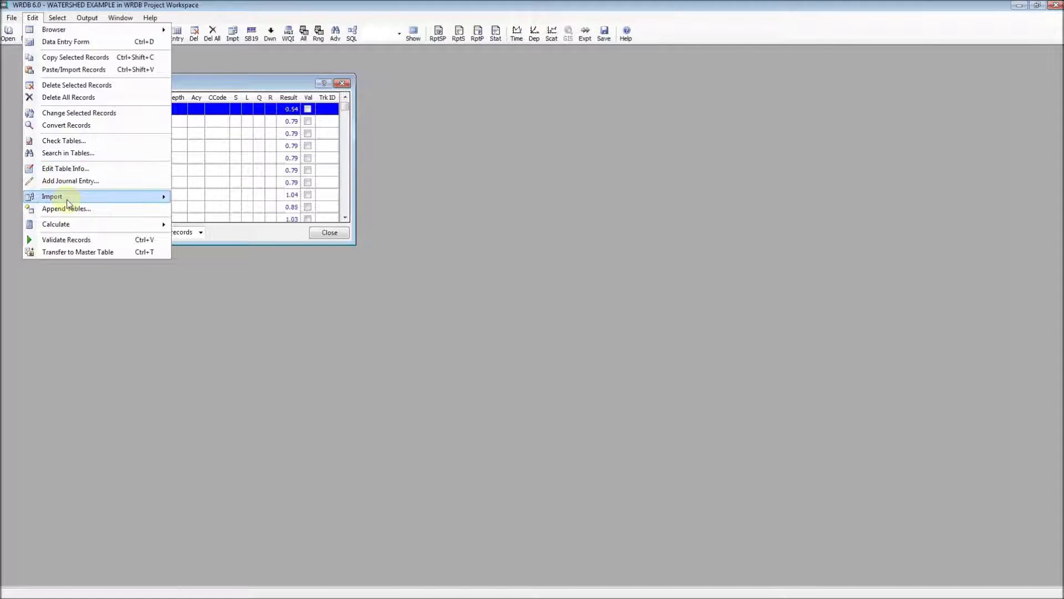
pyautogui.moveTo(68, 204)
pyautogui.click(189, 199)
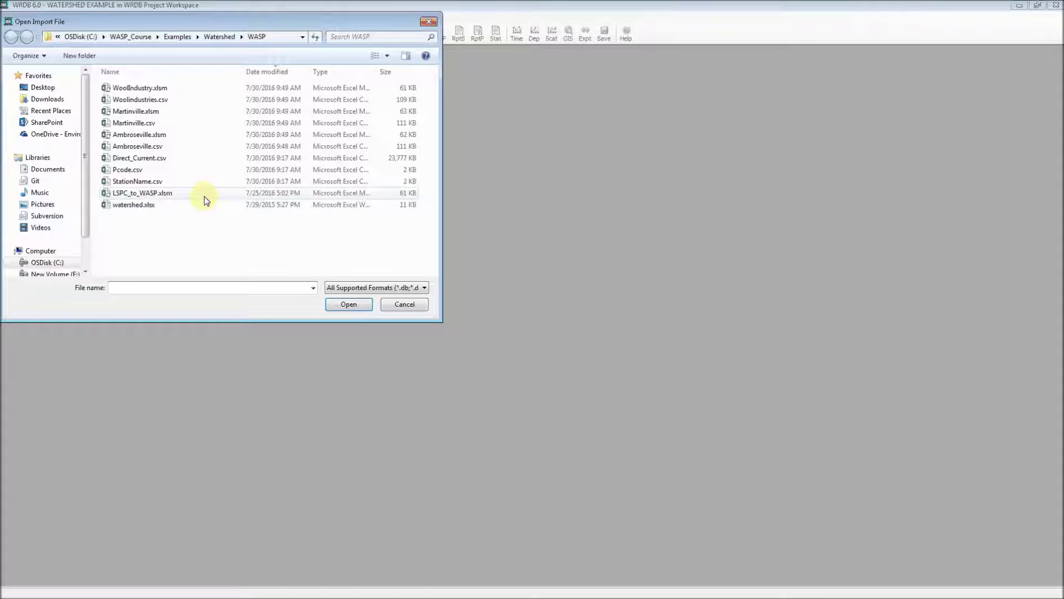
pyautogui.doubleClick(157, 146)
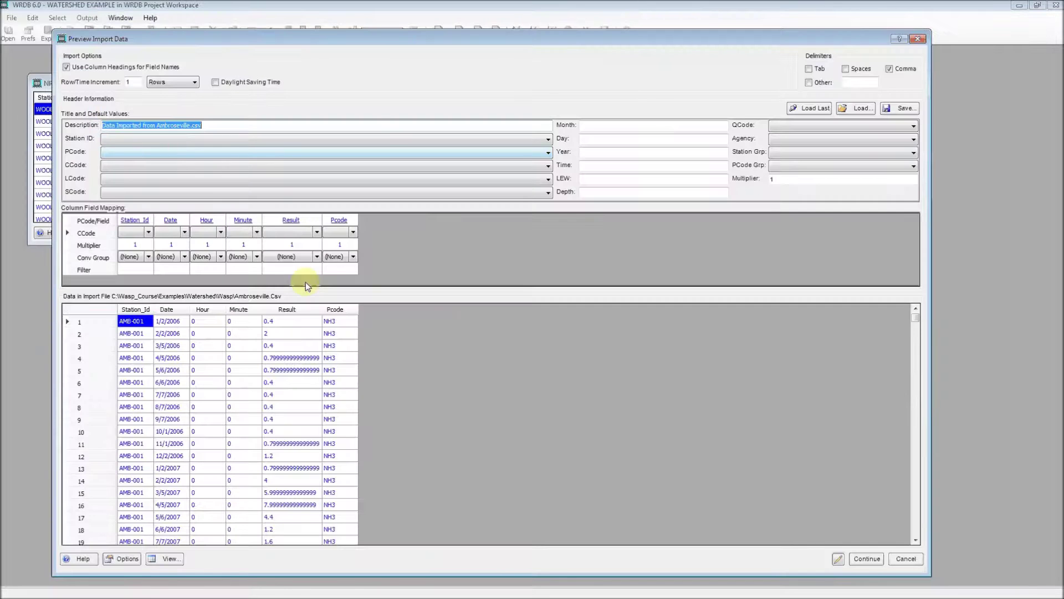
pyautogui.click(867, 558)
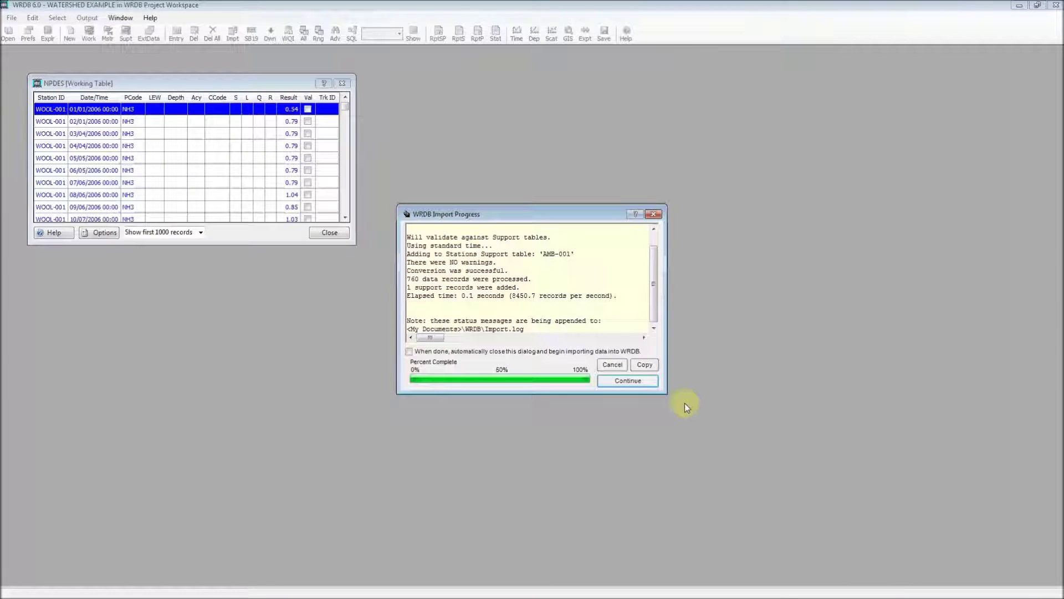
pyautogui.click(643, 383)
pyautogui.click(535, 370)
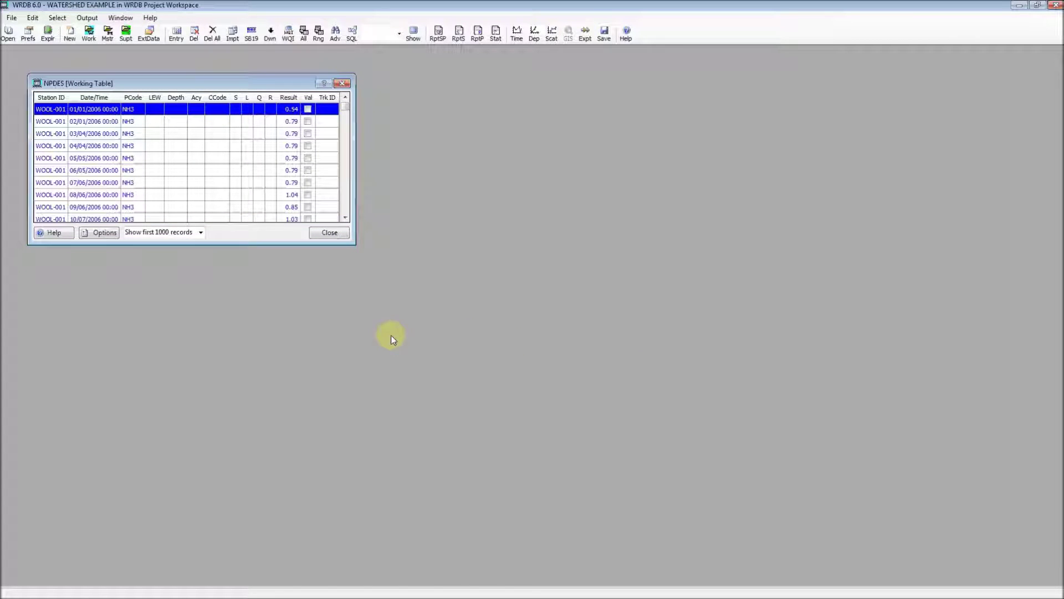
# Open the support tables and name station 088758 "LSPC Met Station"
pyautogui.click(126, 35)
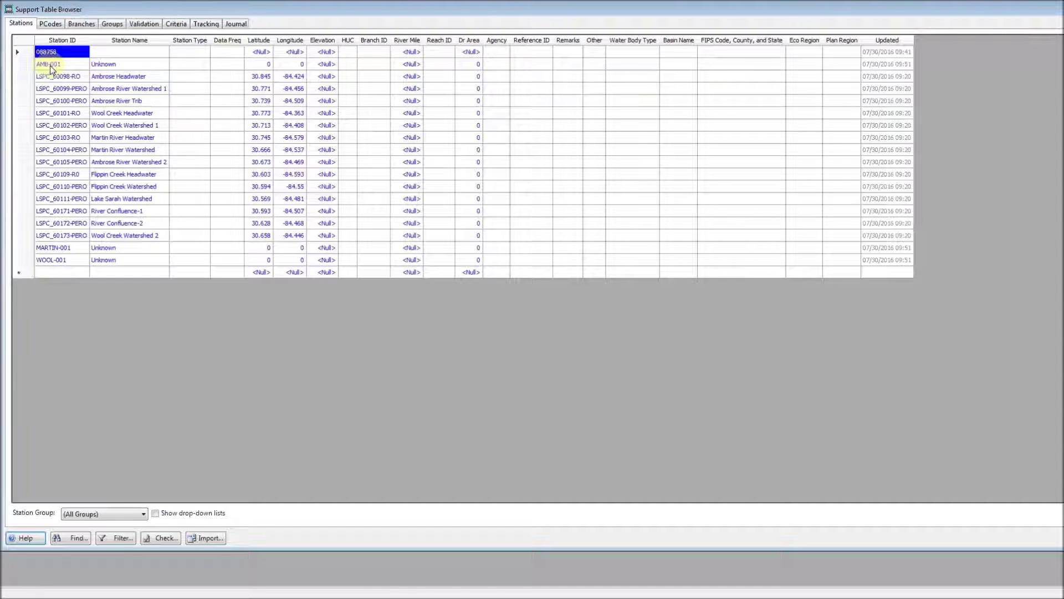
pyautogui.click(105, 55)
pyautogui.click(106, 53)
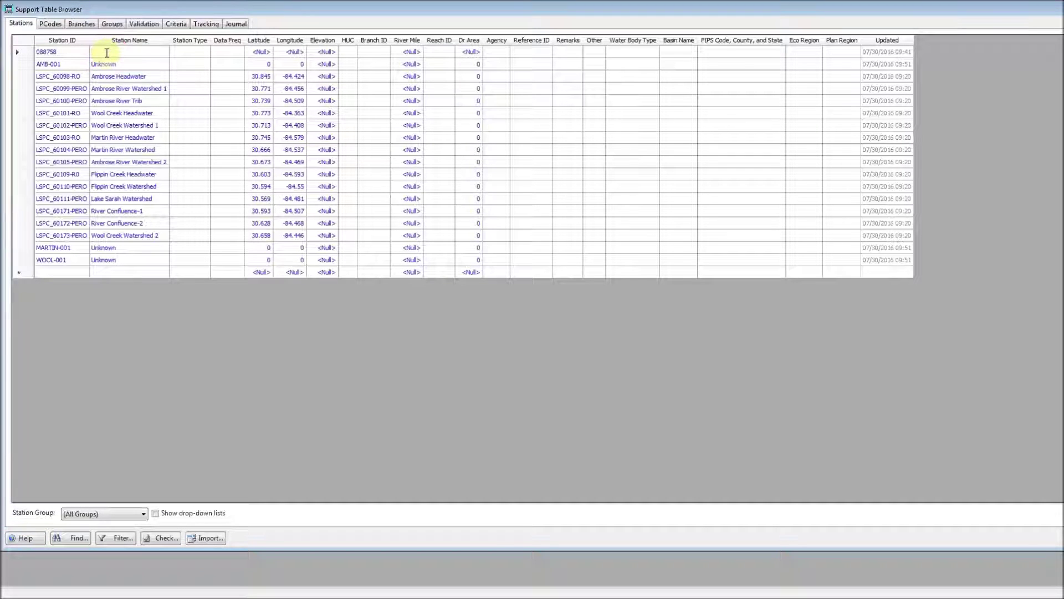
pyautogui.write('LSPC Met Station')
# Name station AMB-001 "Ambroseville WTTP" and set its latitude to 30.771 and longitude to -84.462
pyautogui.click(125, 65)
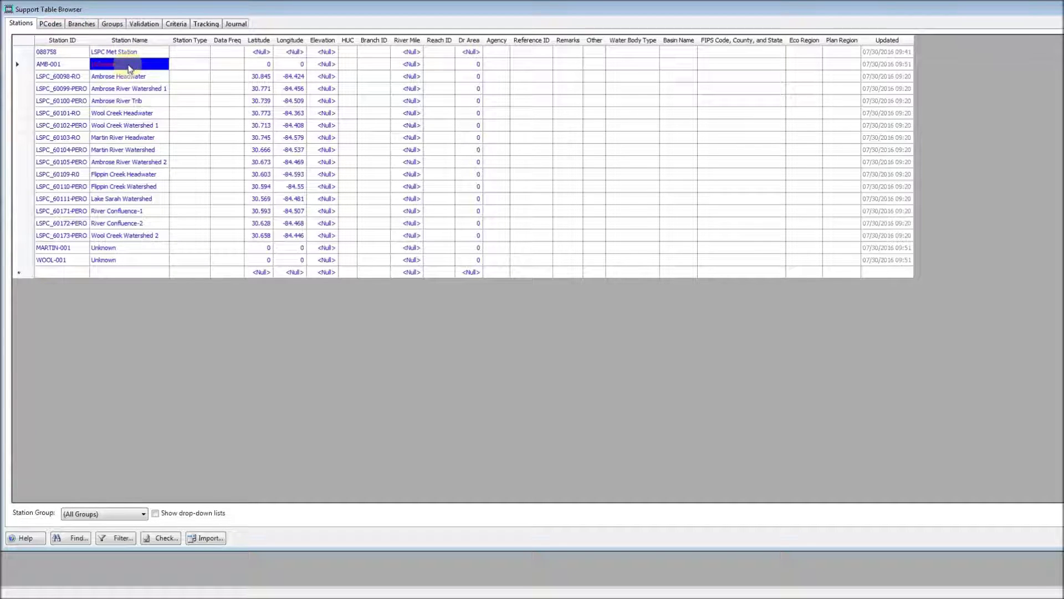
pyautogui.click(126, 65)
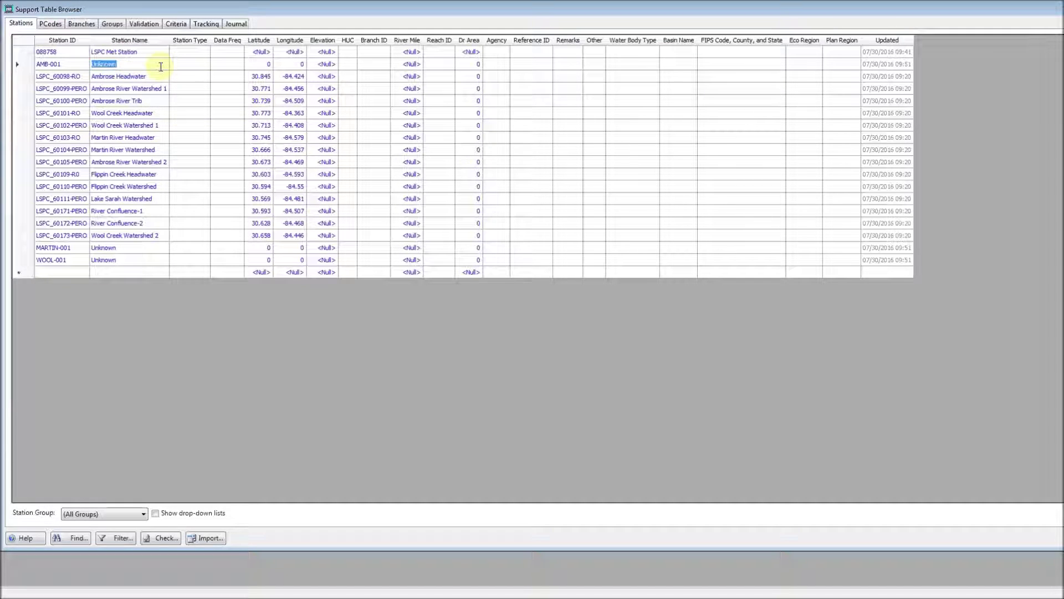
pyautogui.write('Ambroseville WTTP')
pyautogui.press('Tab')
pyautogui.press('Tab')
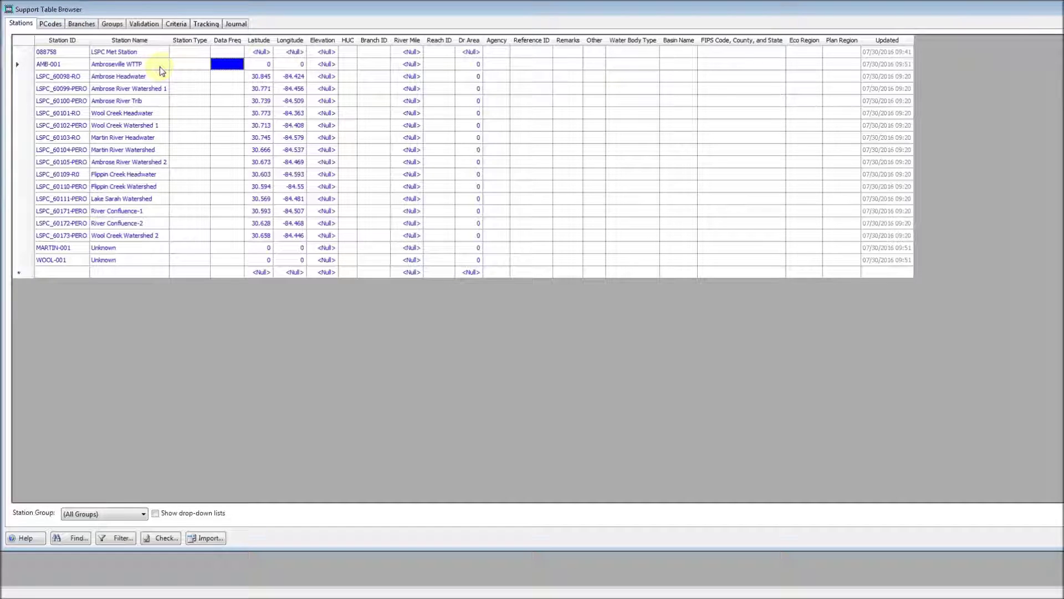
pyautogui.press('Tab')
pyautogui.write('30.')
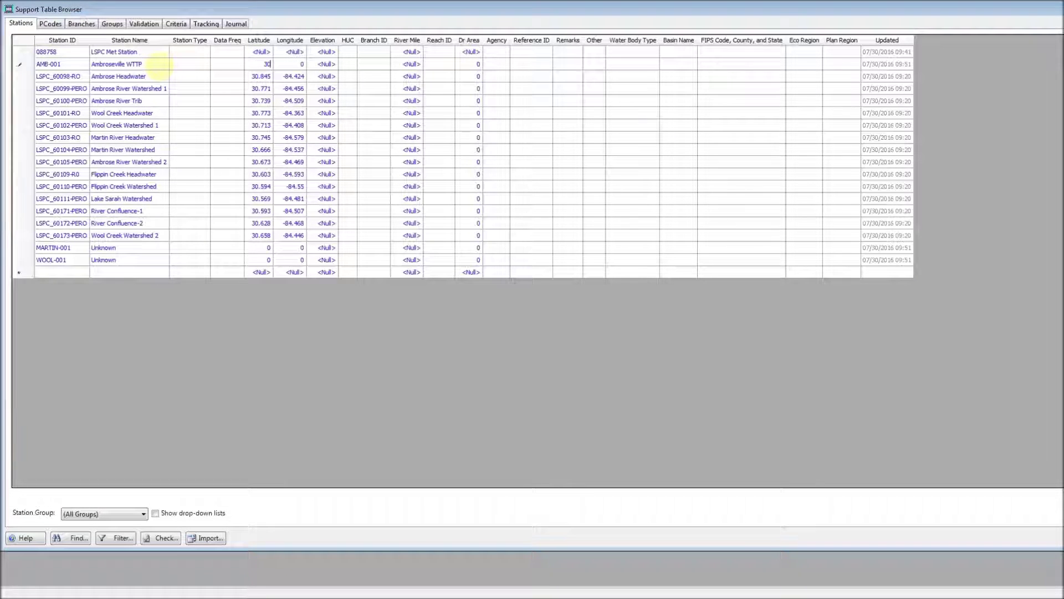
pyautogui.write('771')
pyautogui.press('Tab')
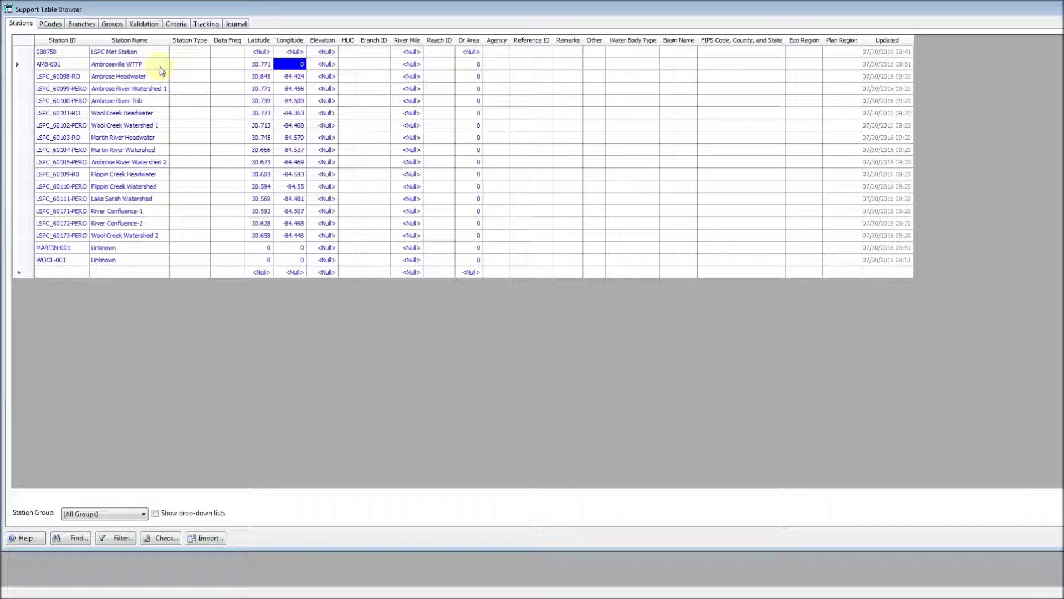
pyautogui.write('-84.462')
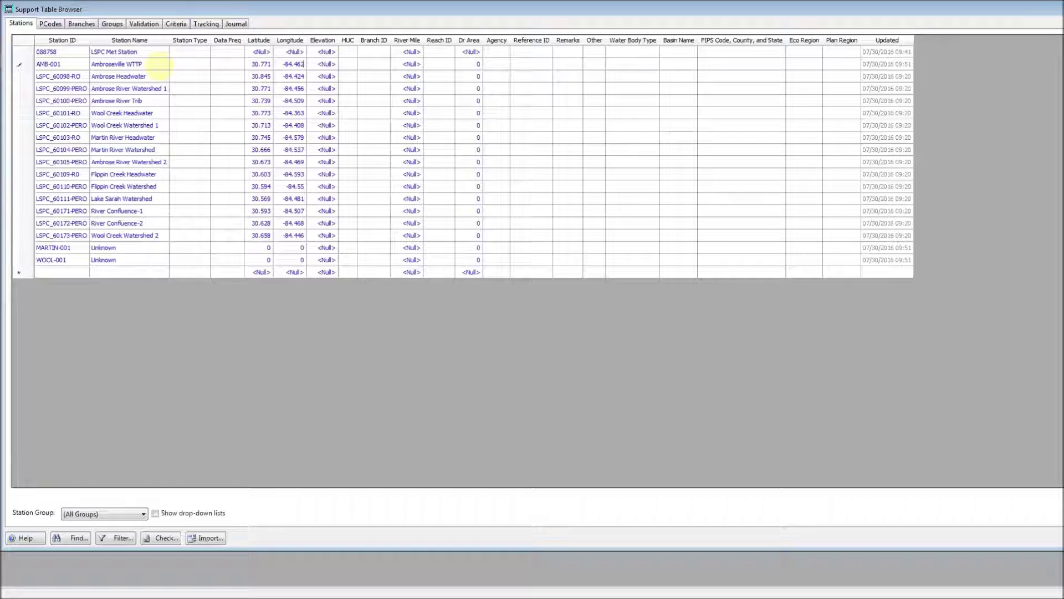
pyautogui.click(183, 81)
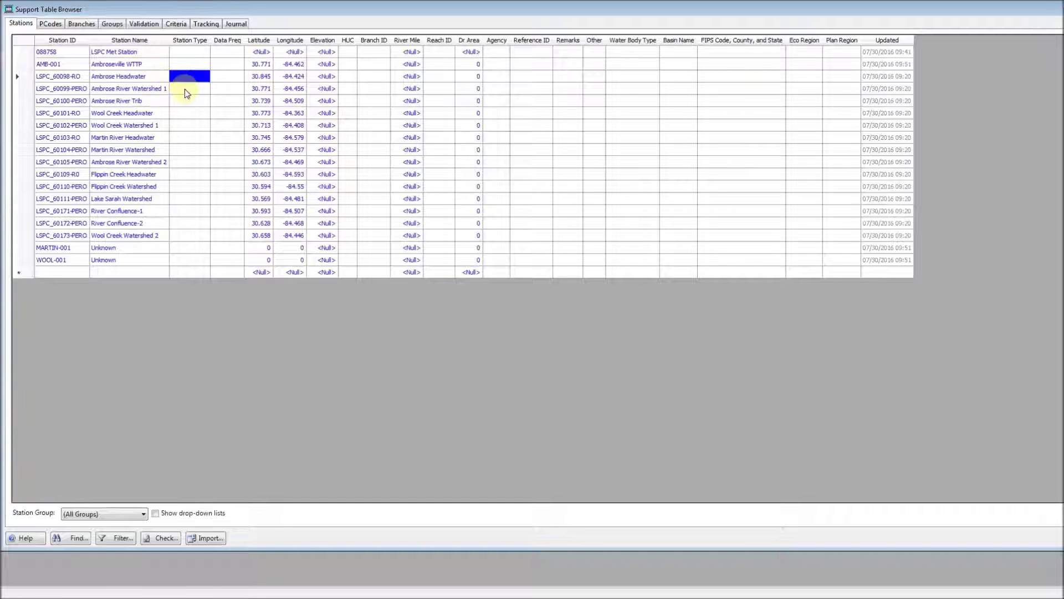
# Name station MARTIN-001 "Martinville WWTP" and set its latitude to 30.654 and longitude to -84.449
pyautogui.click(108, 248)
pyautogui.press('Delete')
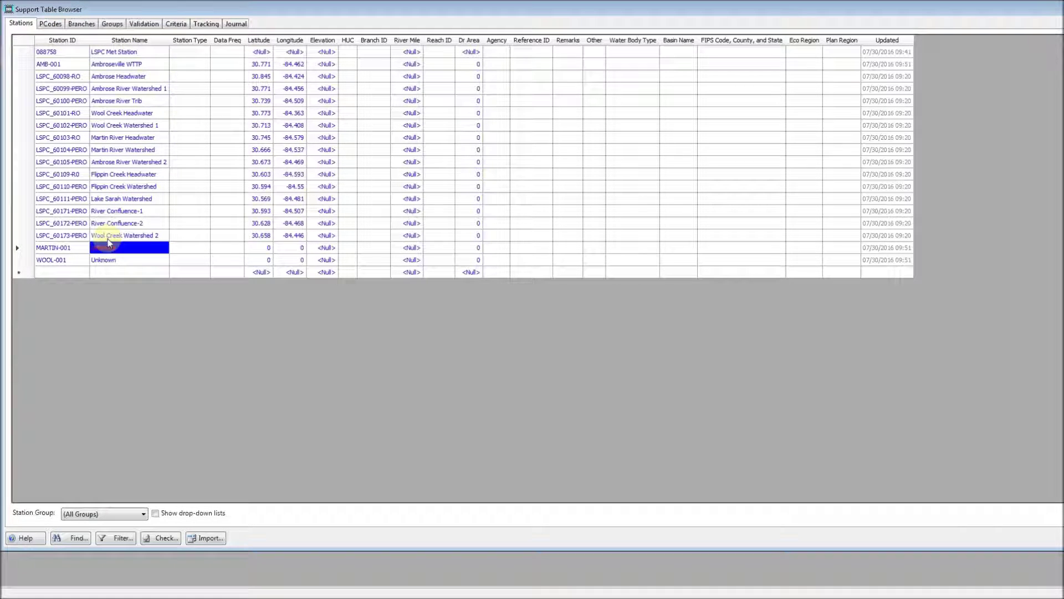
pyautogui.write('Martinville WTT')
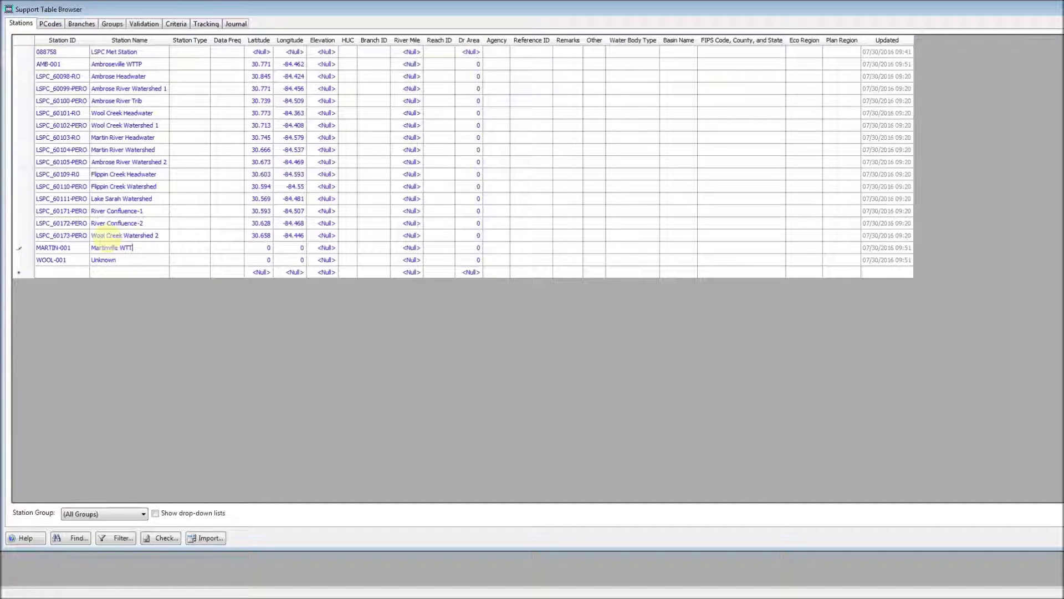
pyautogui.press('BackSpace')
pyautogui.press('BackSpace')
pyautogui.write('WTP')
pyautogui.press('Tab')
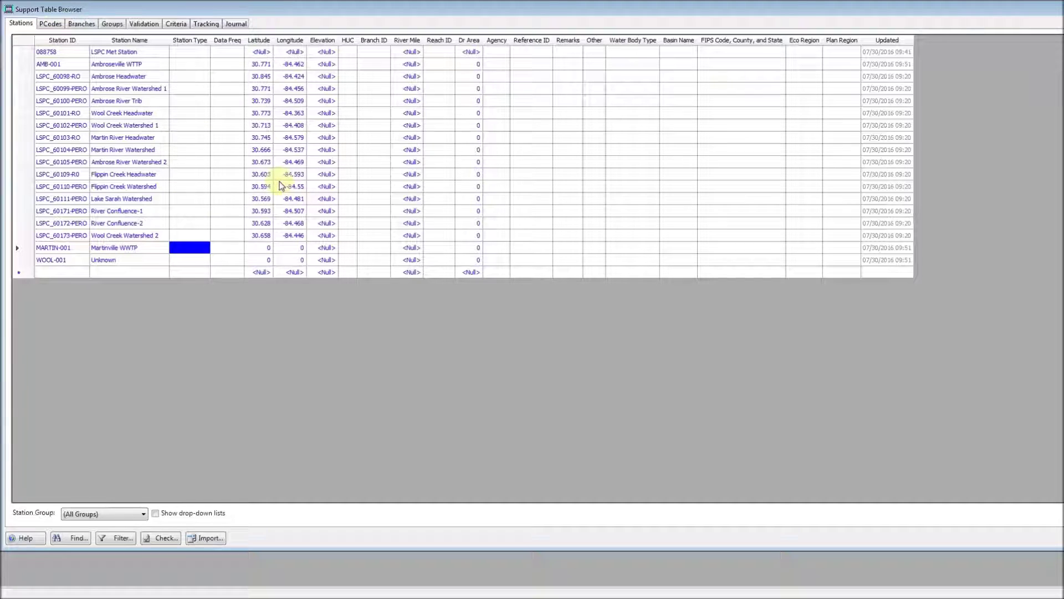
pyautogui.press('Tab')
pyautogui.press('Tab')
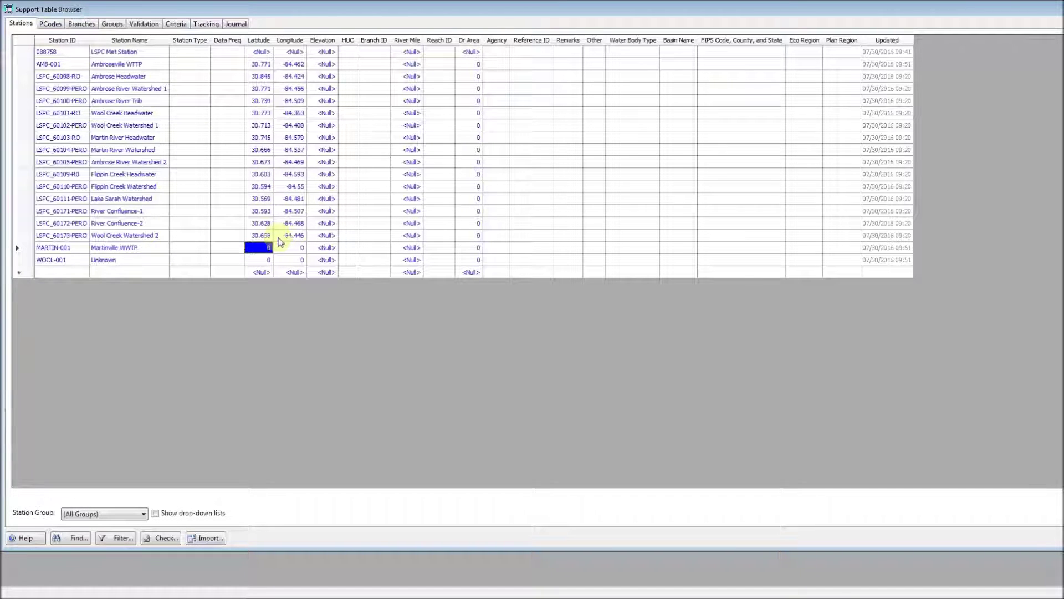
pyautogui.write('30.654')
pyautogui.press('Tab')
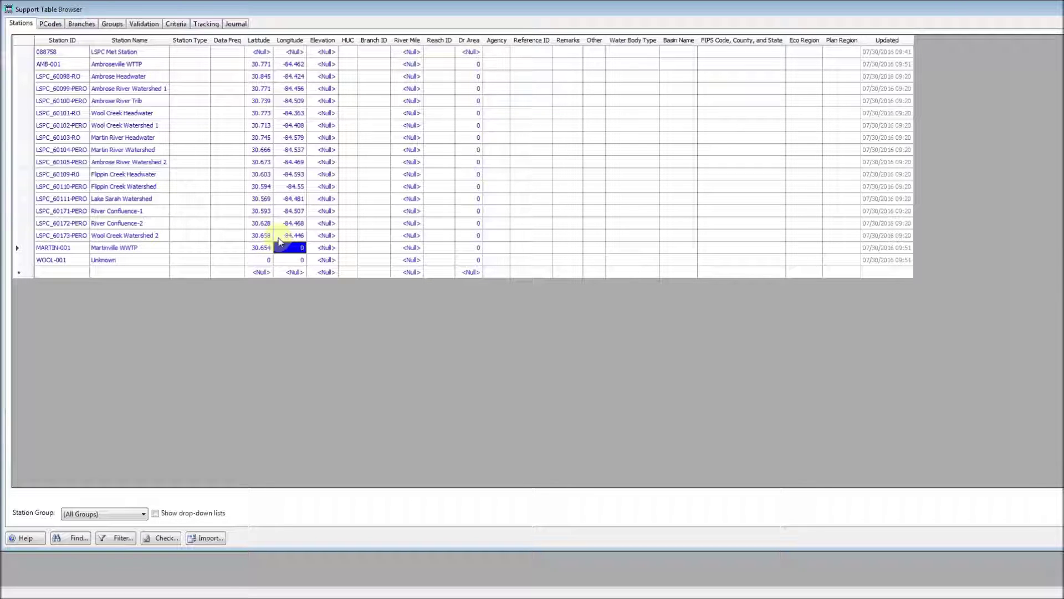
pyautogui.write('-84.449')
# Name station WOOL-001 "Wool Industries" and set its latitude to 30.663 and longitude to -84.559
pyautogui.click(157, 259)
pyautogui.write('W')
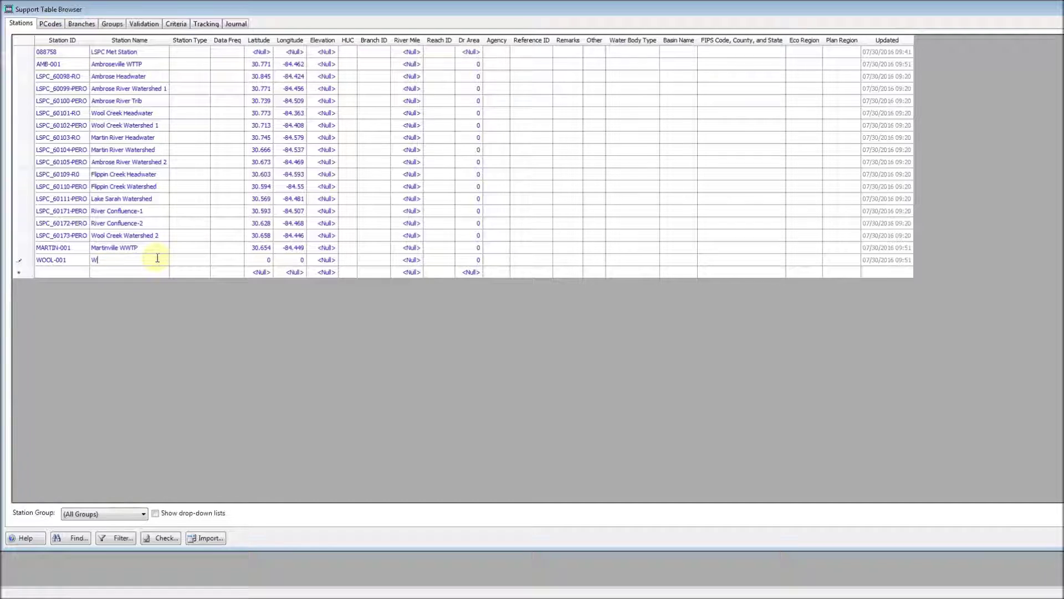
pyautogui.write('ool Industries')
pyautogui.press('Tab')
pyautogui.press('Tab')
pyautogui.press('Tab')
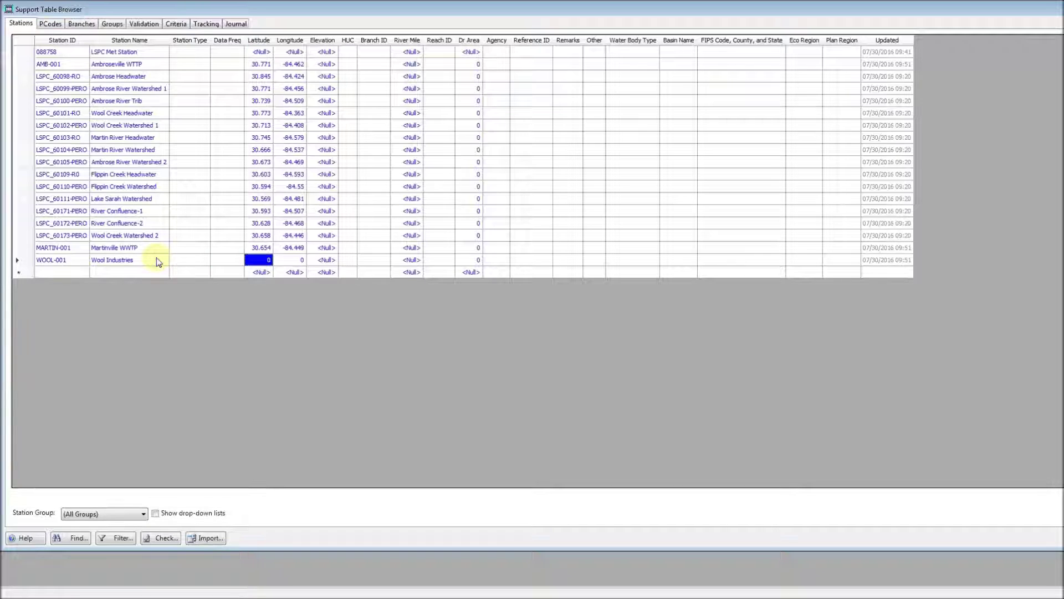
pyautogui.write('30.663')
pyautogui.press('Tab')
pyautogui.write('-84.559')
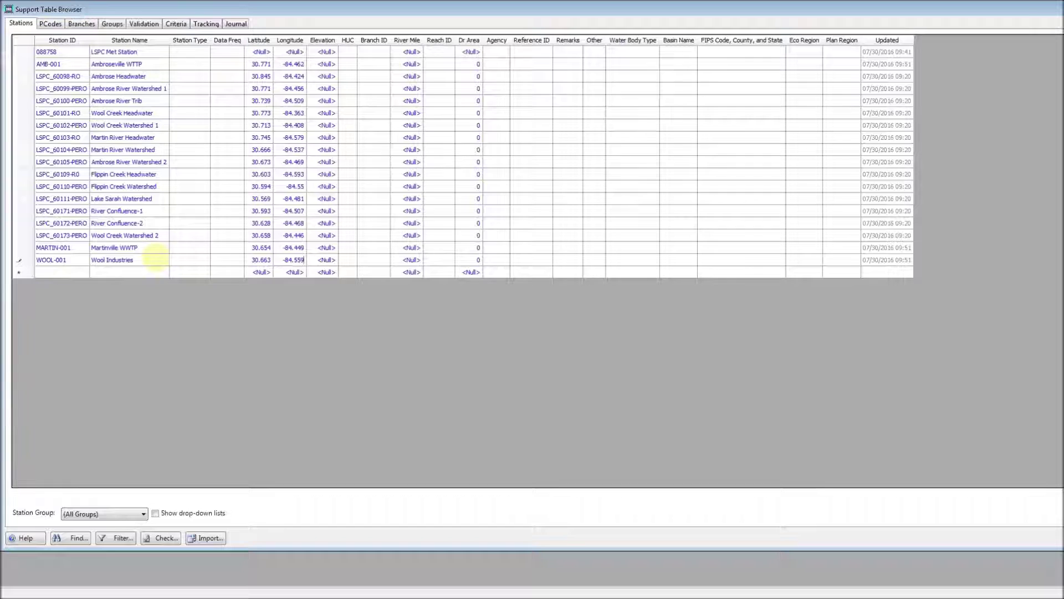
# Apply the station edits and reposition the Support Table Browser so the whole window is in view
pyautogui.click(226, 187)
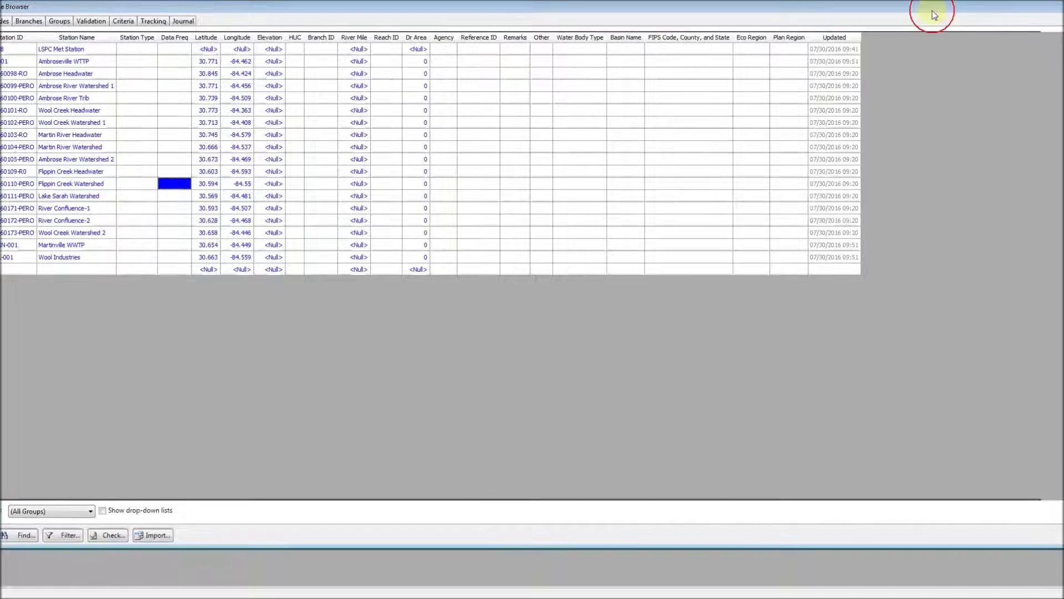
pyautogui.click(1002, 530)
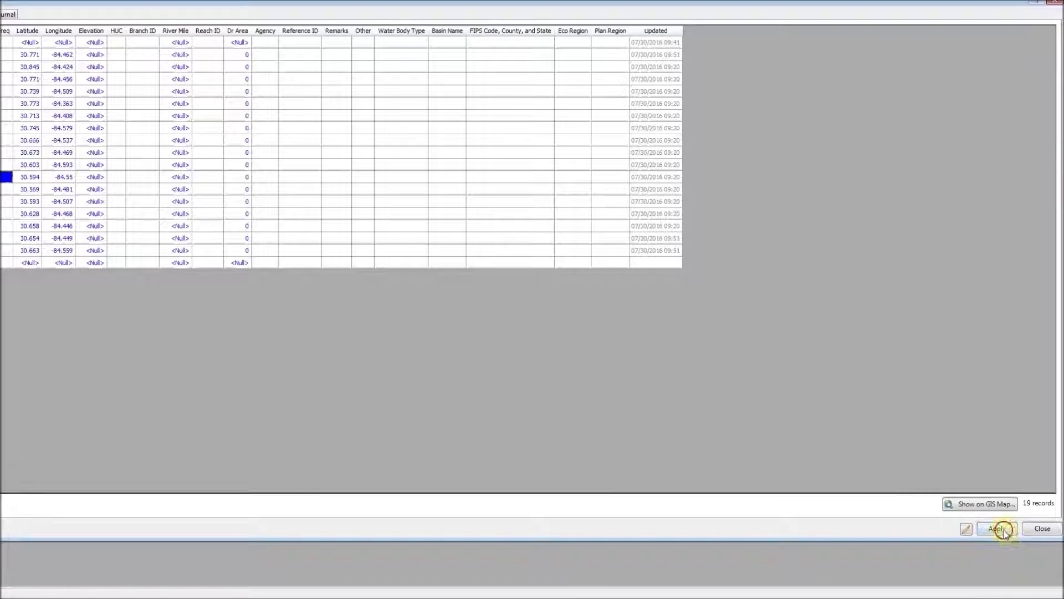
pyautogui.moveTo(1059, 273); pyautogui.dragTo(767, 232)
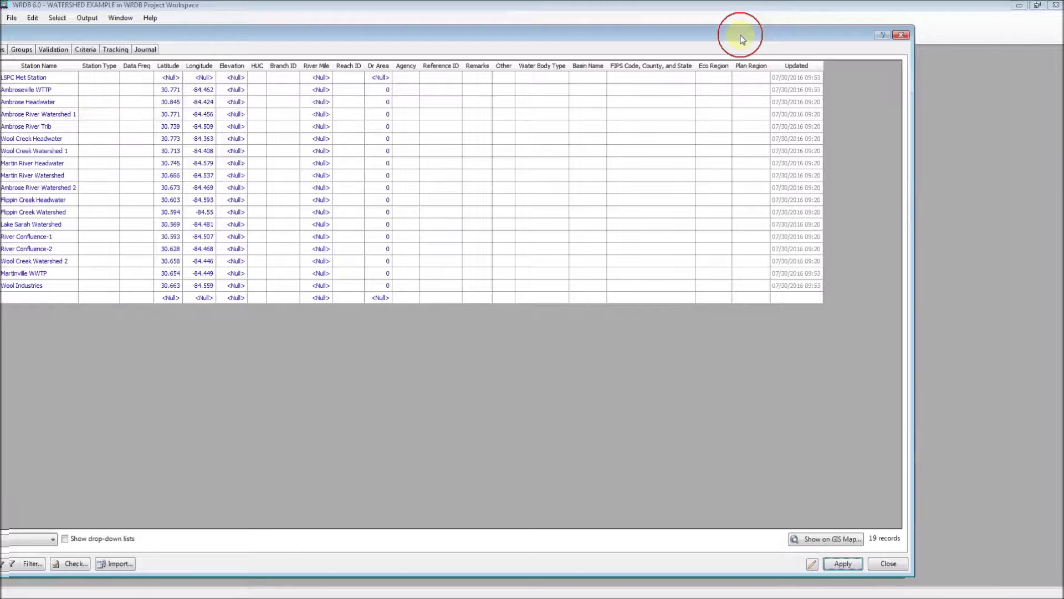
pyautogui.moveTo(743, 39); pyautogui.dragTo(867, 31)
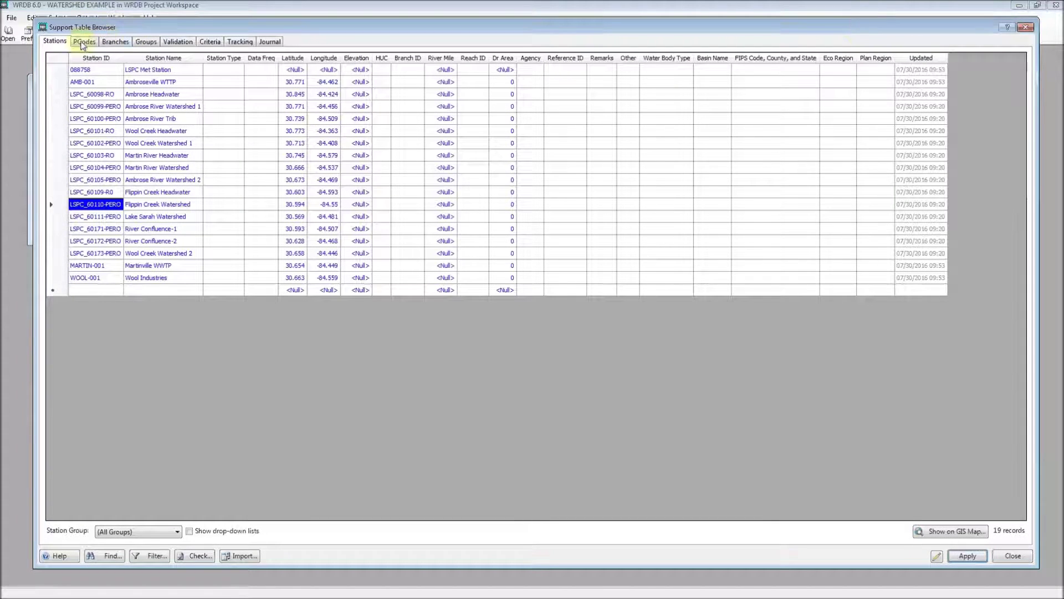
# Set the units of the AIR TEMP parameter code to DEG C in the PCodes table
pyautogui.click(84, 42)
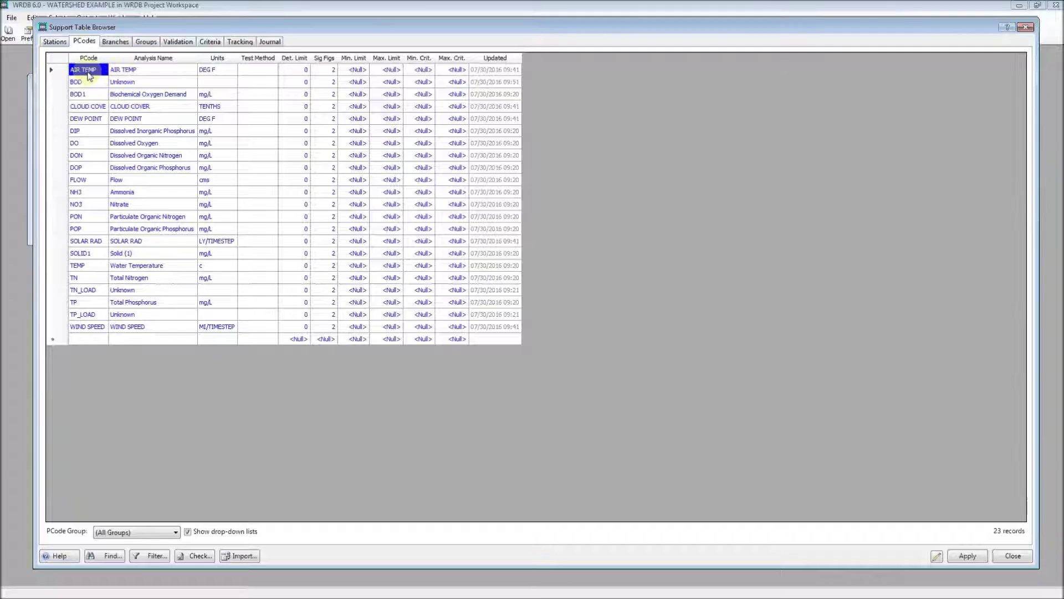
pyautogui.click(218, 74)
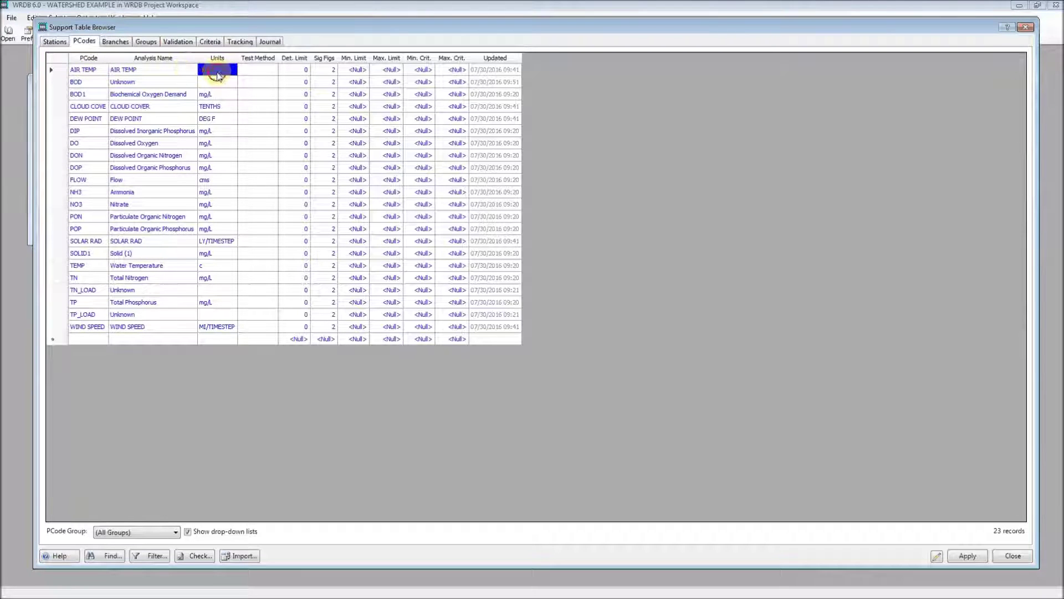
pyautogui.write('DEG C')
pyautogui.press('Return')
# Give the BOD parameter code the analysis name "BOD" and the units mg/L
pyautogui.press('Left')
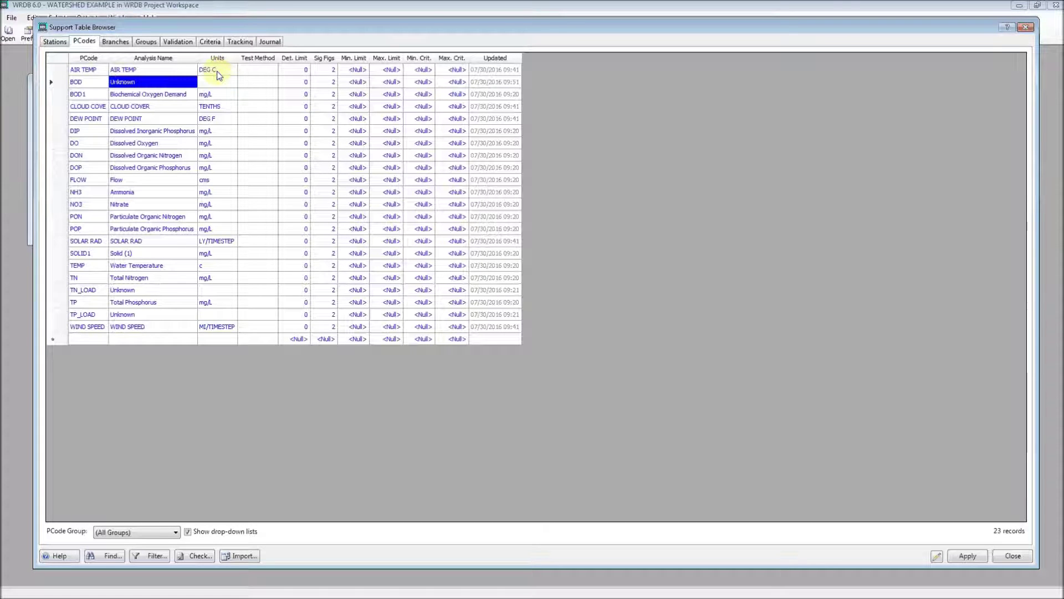
pyautogui.write('BOD')
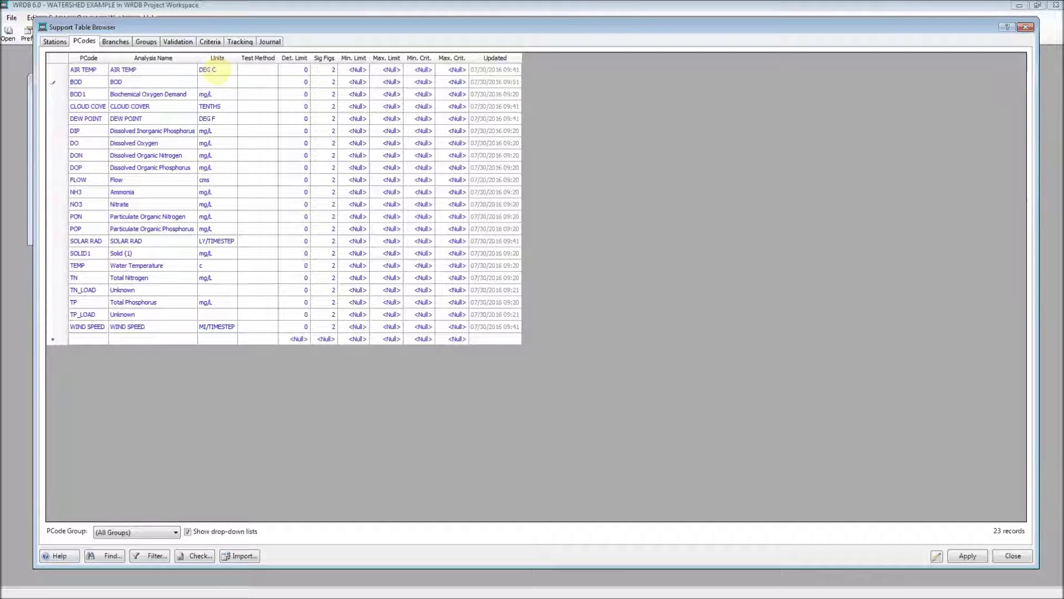
pyautogui.press('Tab')
pyautogui.write('mg/L')
pyautogui.press('Down')
# Set the units of the DEW POINT parameter code to DEG C
pyautogui.press('Down')
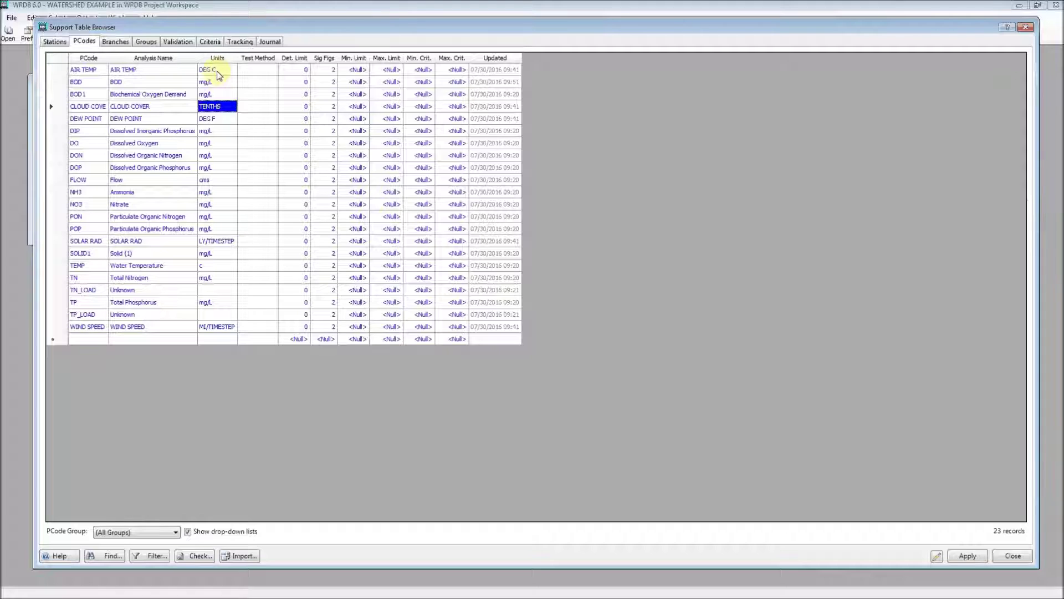
pyautogui.press('Down')
pyautogui.press('F2')
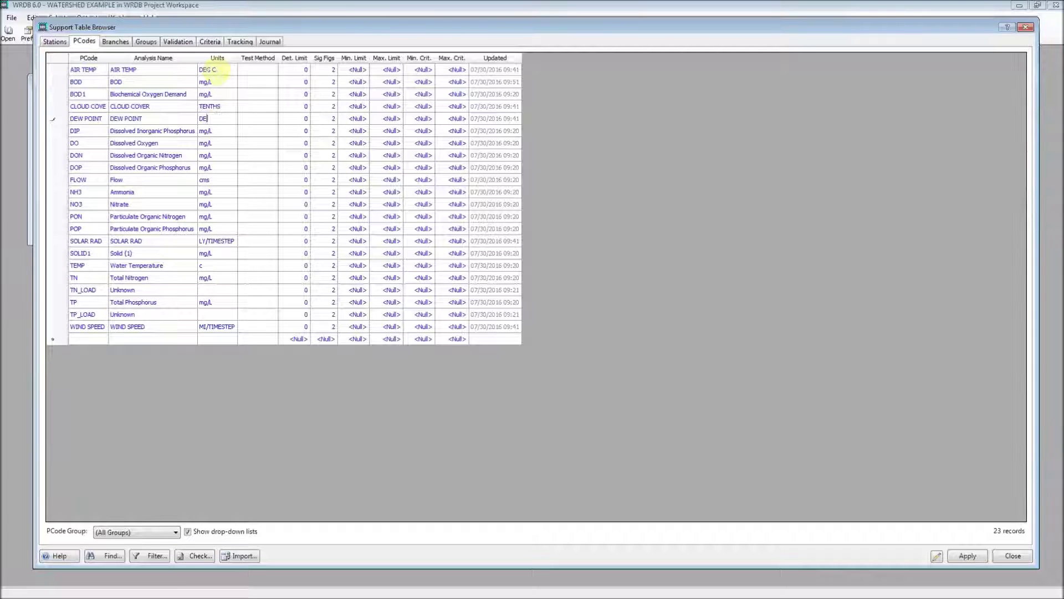
pyautogui.press('BackSpace')
pyautogui.press('BackSpace')
# Set the units of the SOLAR RAD parameter code to watts/m2
pyautogui.press('Down')
pyautogui.press('Down')
pyautogui.press('Down')
pyautogui.press('Down')
pyautogui.press('Down')
pyautogui.press('Down')
pyautogui.press('Down')
pyautogui.press('Down')
pyautogui.press('Down')
pyautogui.press('Down')
pyautogui.press('Down')
pyautogui.press('Up')
pyautogui.write('watts/m2')
pyautogui.press('Return')
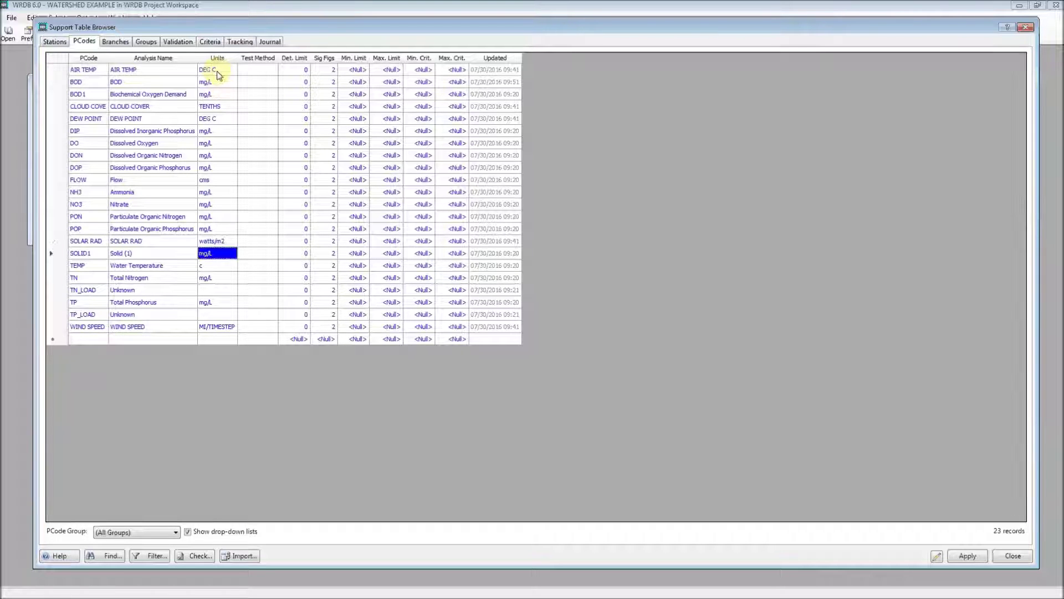
# Set the units of the WIND SPEED parameter code to m/sec
pyautogui.press('Return')
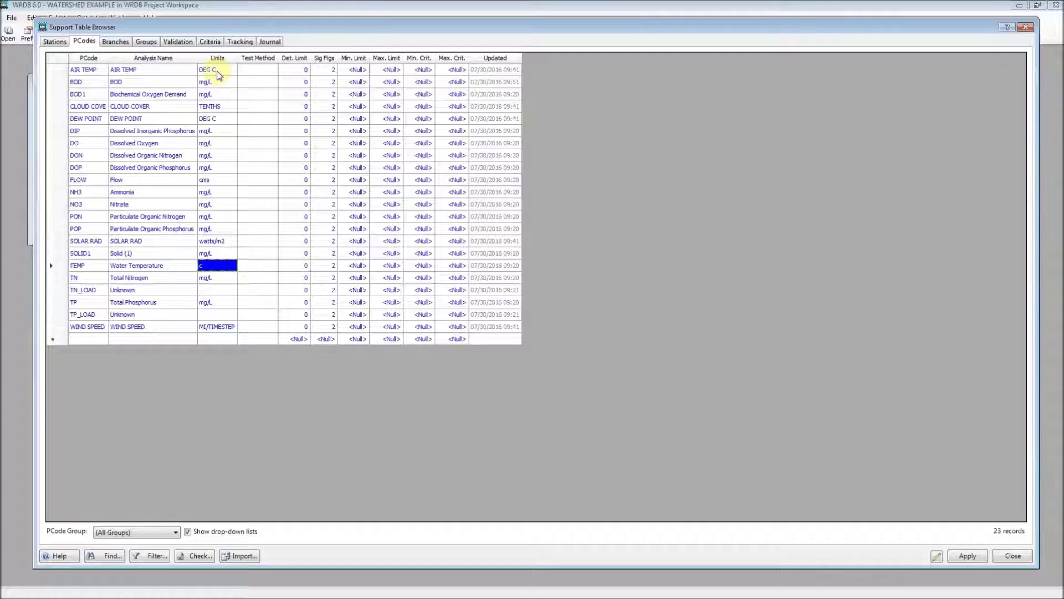
pyautogui.press('Return')
pyautogui.press('Return')
pyautogui.press('Return')
pyautogui.press('Return')
pyautogui.press('Return')
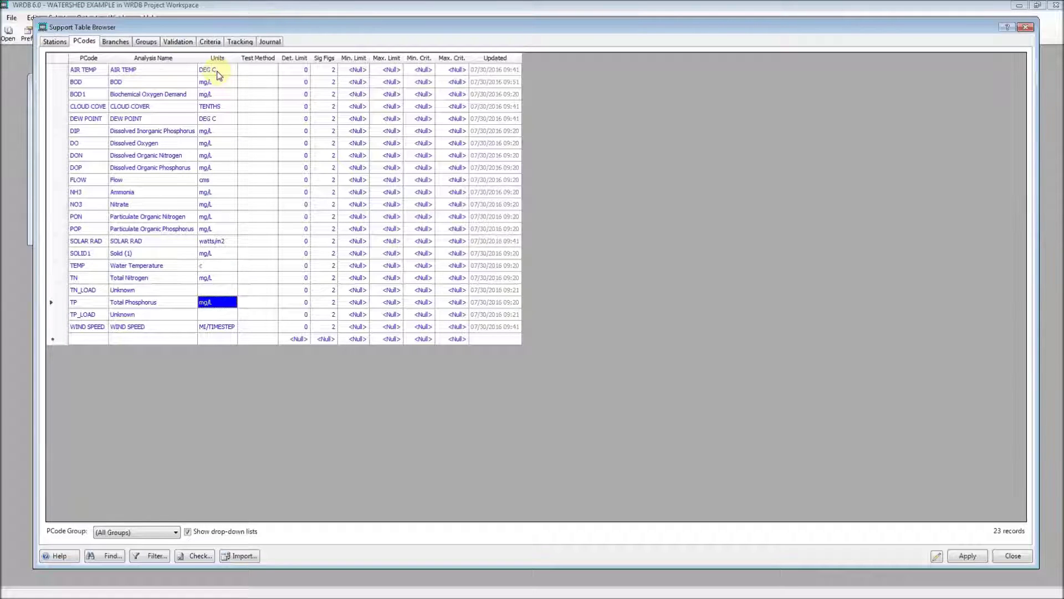
pyautogui.write('m')
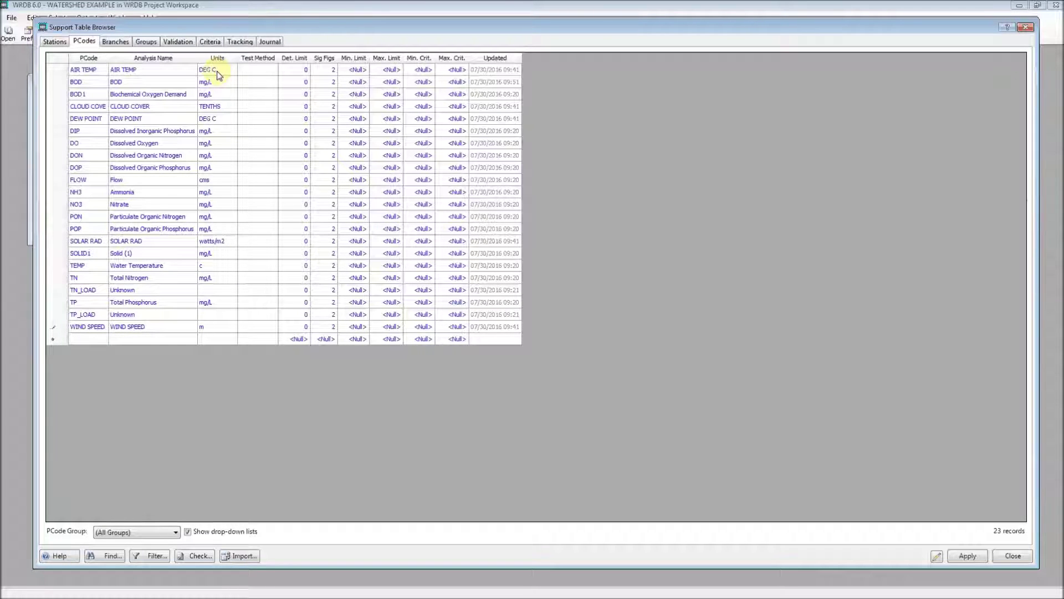
pyautogui.write('/sec')
pyautogui.press('Up')
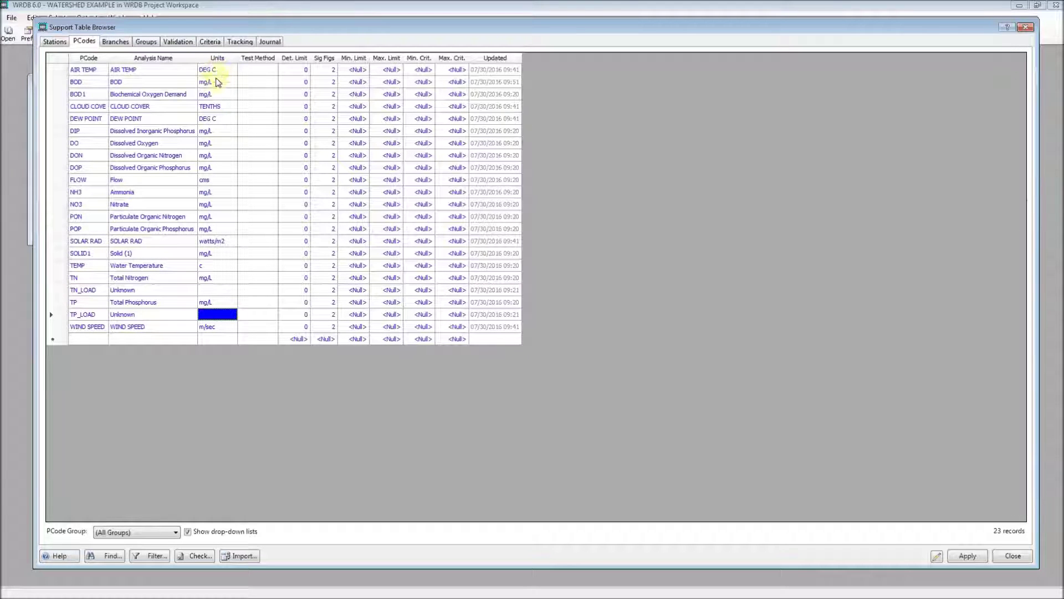
# Apply the PCode edits and close the Support Table Browser and the Met_Data working table
pyautogui.click(965, 556)
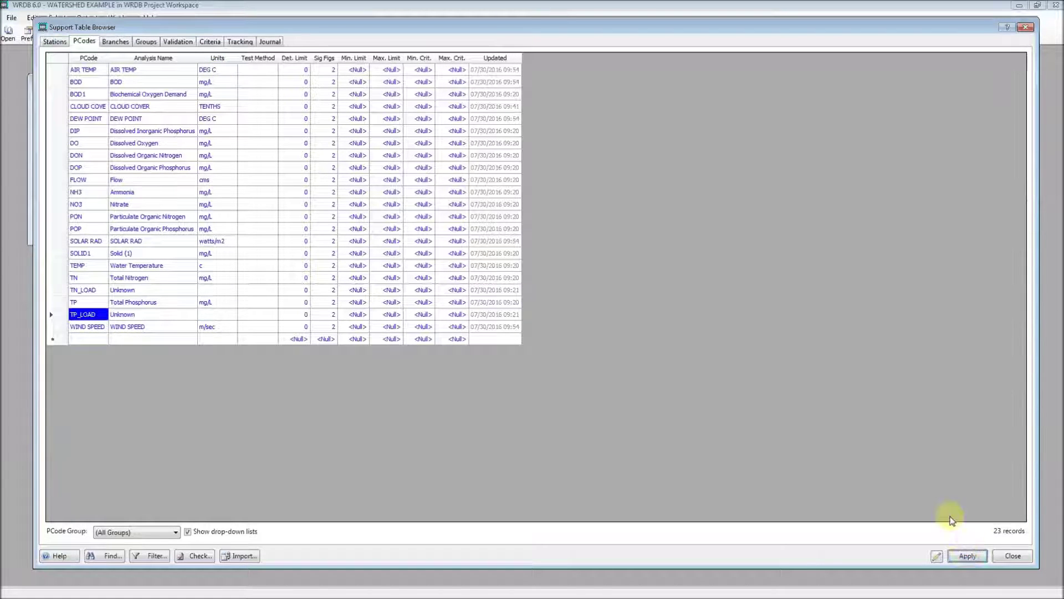
pyautogui.click(1014, 554)
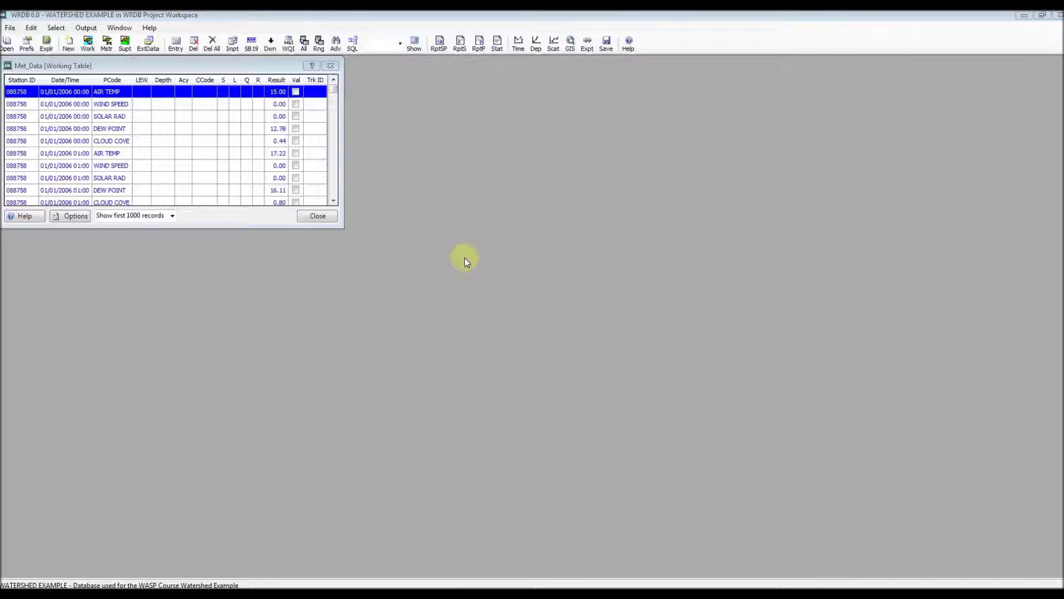
pyautogui.click(330, 66)
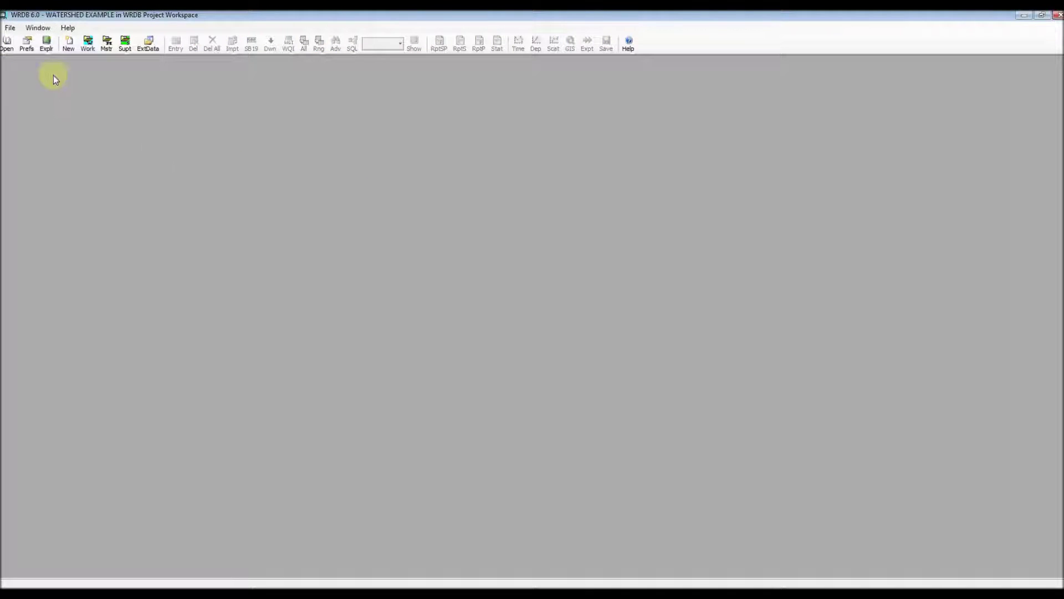
# Index the STATION_ID and PCODE fields of the Lspc_Current working table through the Database Explorer
pyautogui.click(47, 44)
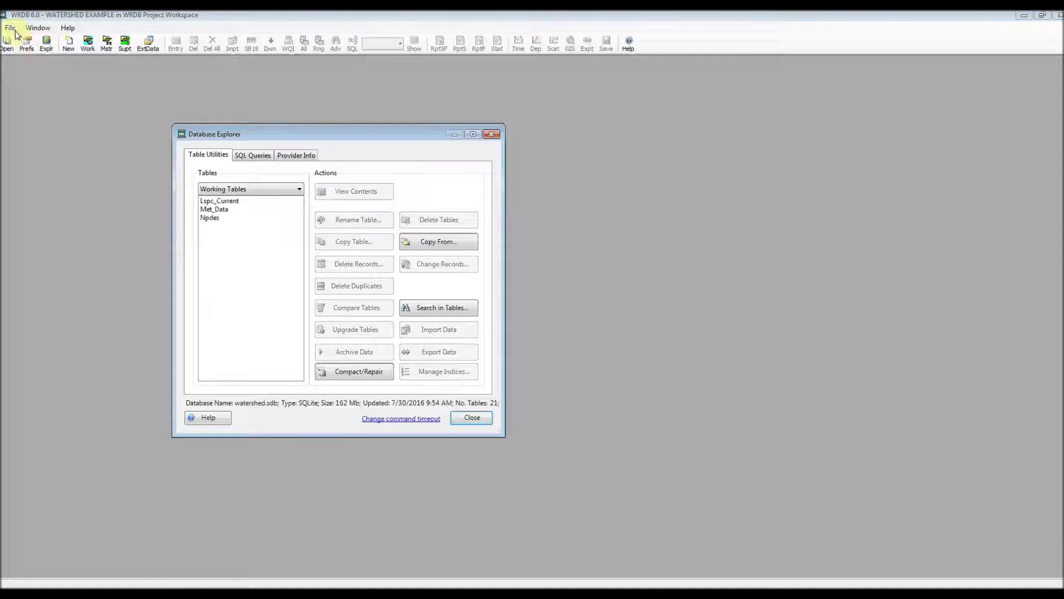
pyautogui.click(471, 418)
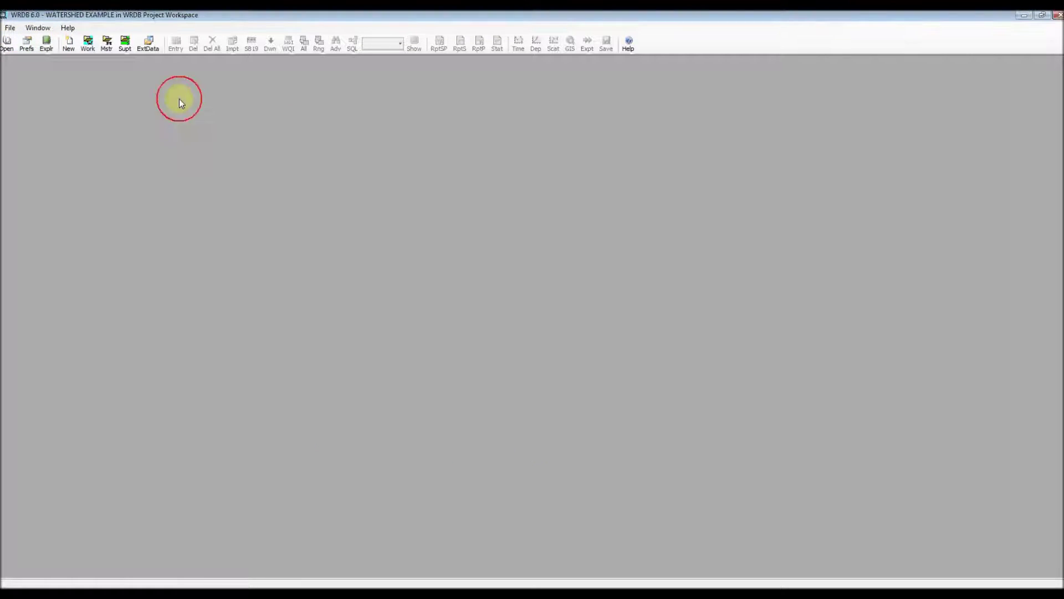
pyautogui.click(10, 28)
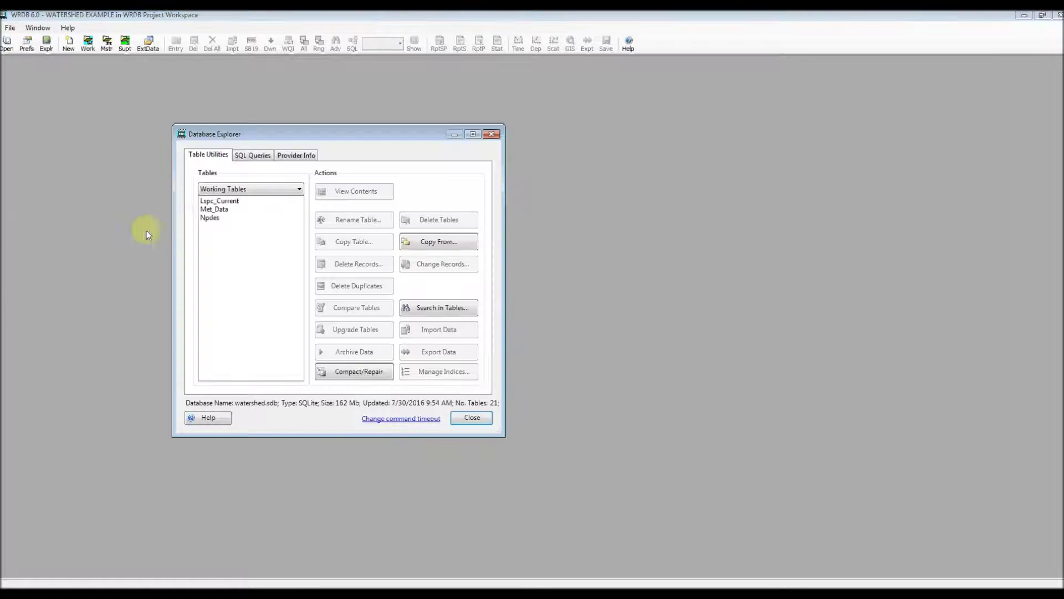
pyautogui.click(230, 202)
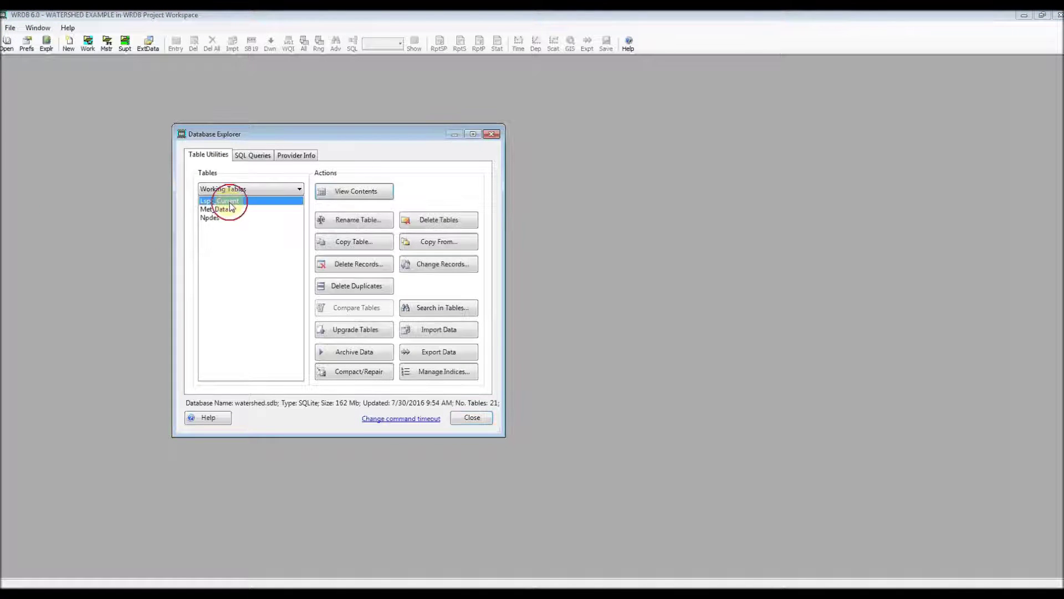
pyautogui.click(452, 372)
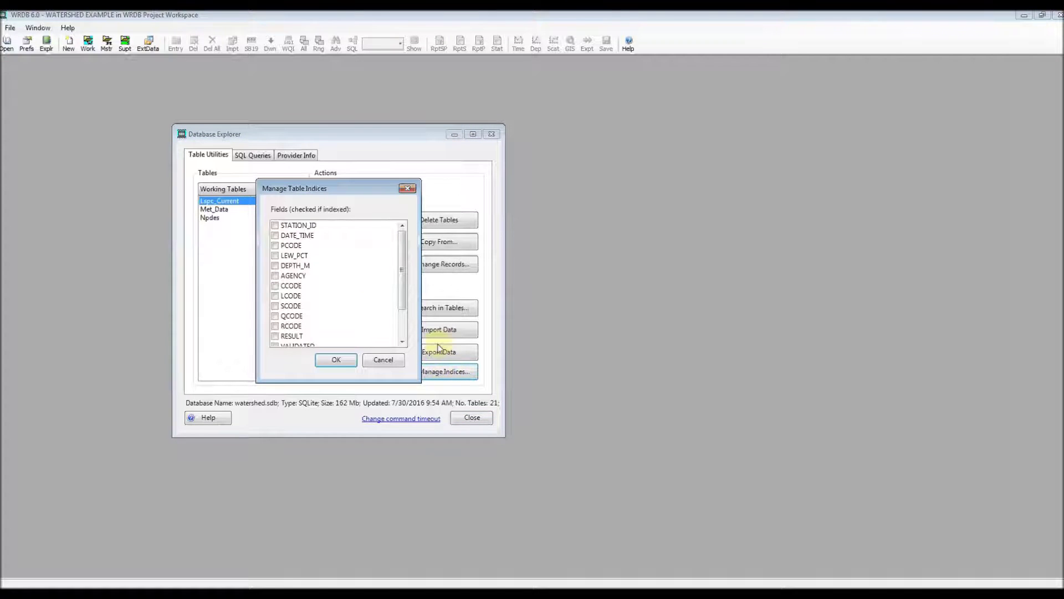
pyautogui.click(275, 227)
pyautogui.click(275, 245)
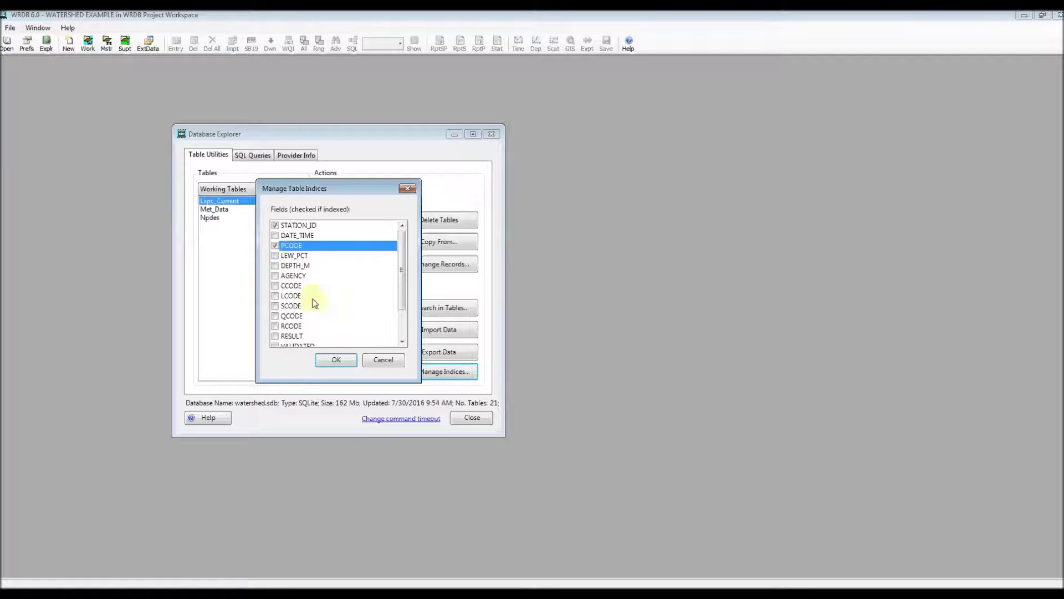
pyautogui.click(335, 359)
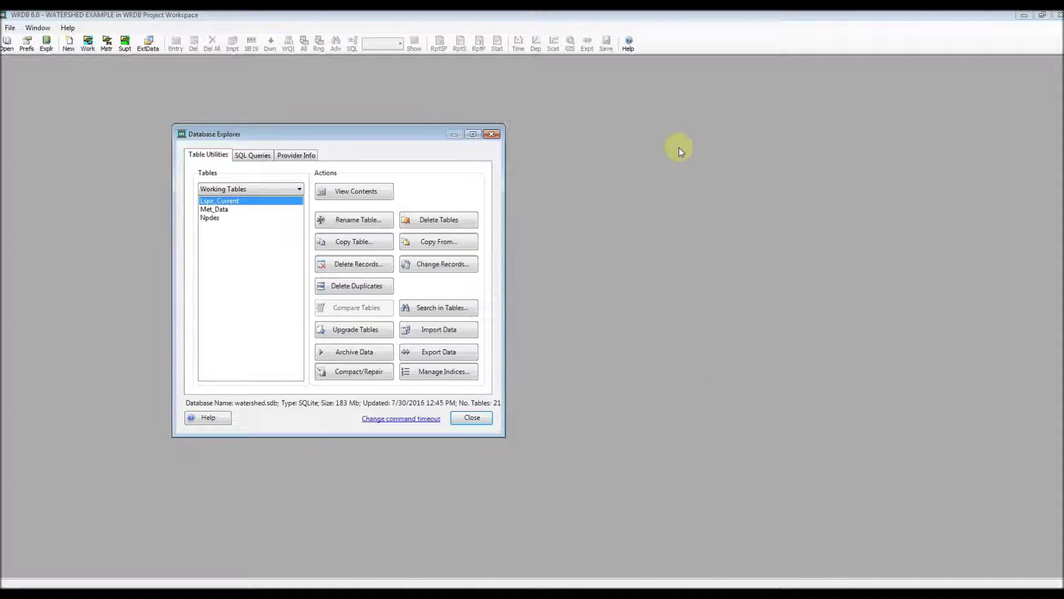
# Index the STATION_ID and PCODE fields of the Met_Data working table
pyautogui.click(228, 210)
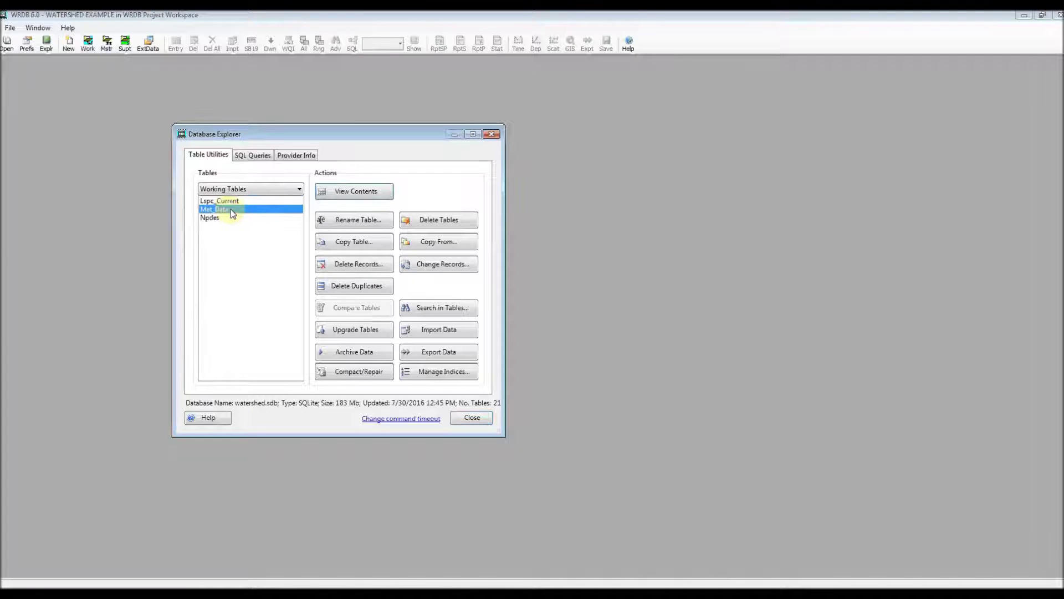
pyautogui.click(446, 373)
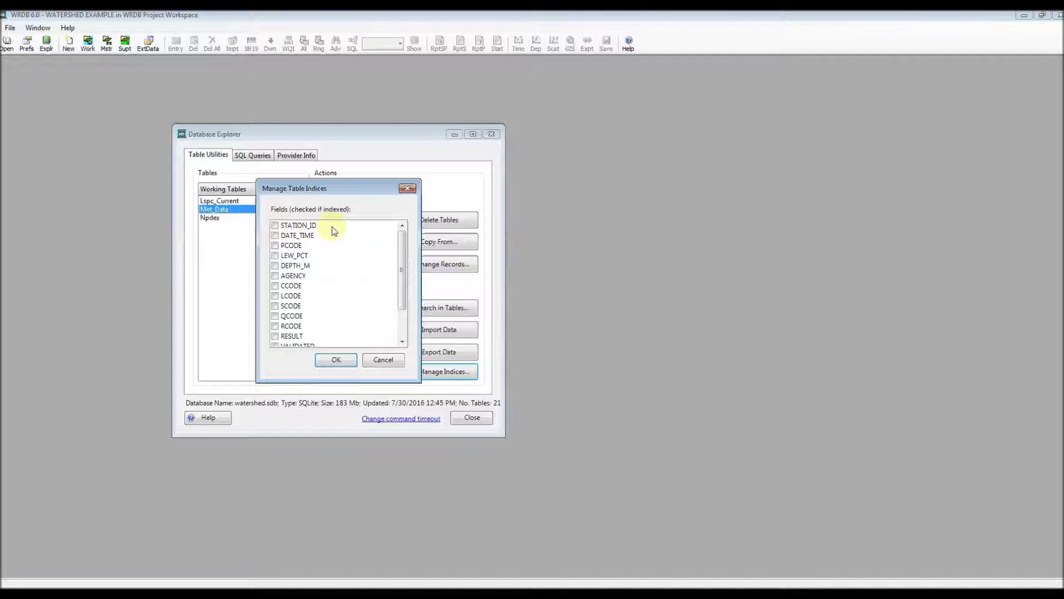
pyautogui.click(275, 226)
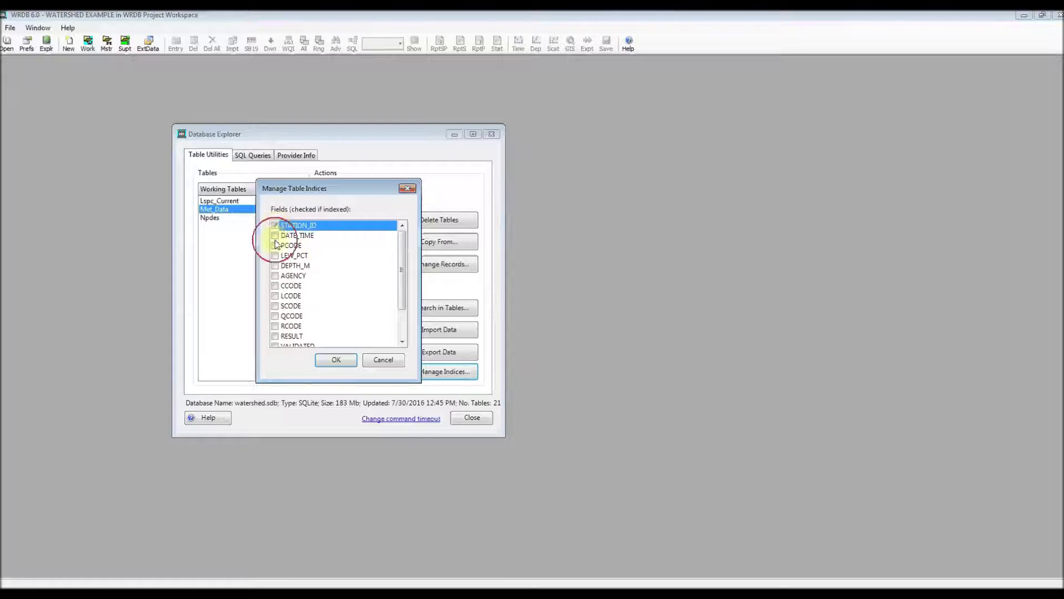
pyautogui.click(276, 241)
pyautogui.click(333, 358)
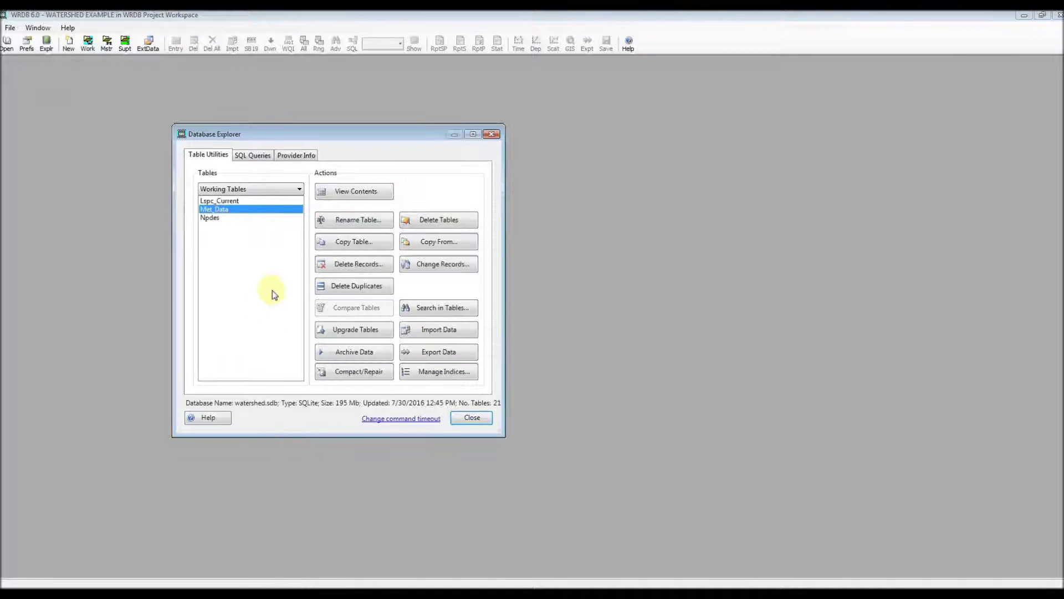
# Index the STATION_ID and PCODE fields of the Npdes working table and close the Database Explorer
pyautogui.click(215, 219)
pyautogui.click(424, 370)
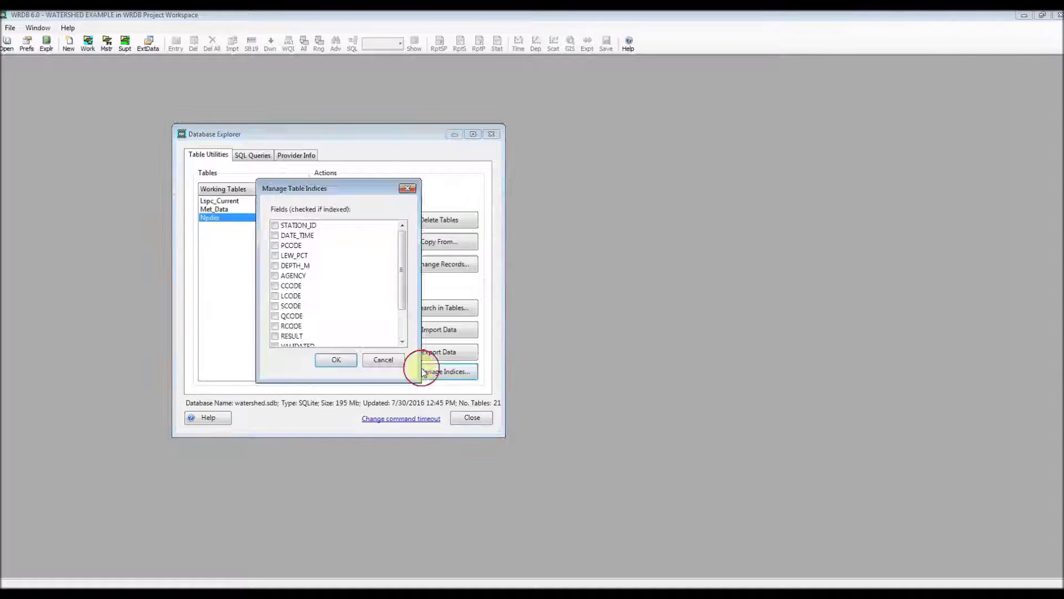
pyautogui.click(285, 225)
pyautogui.click(286, 245)
pyautogui.click(336, 360)
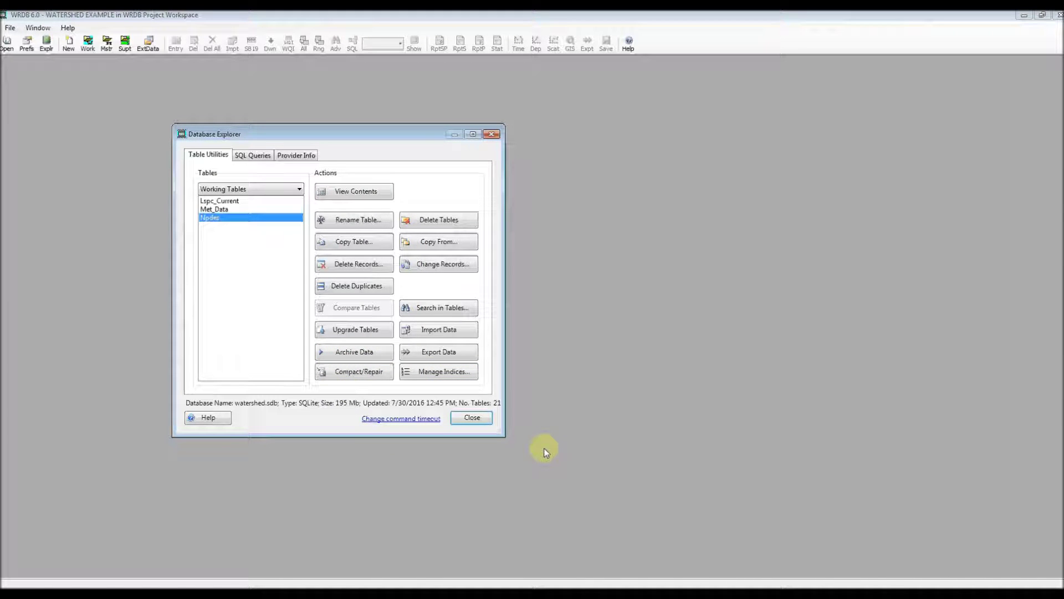
pyautogui.click(465, 418)
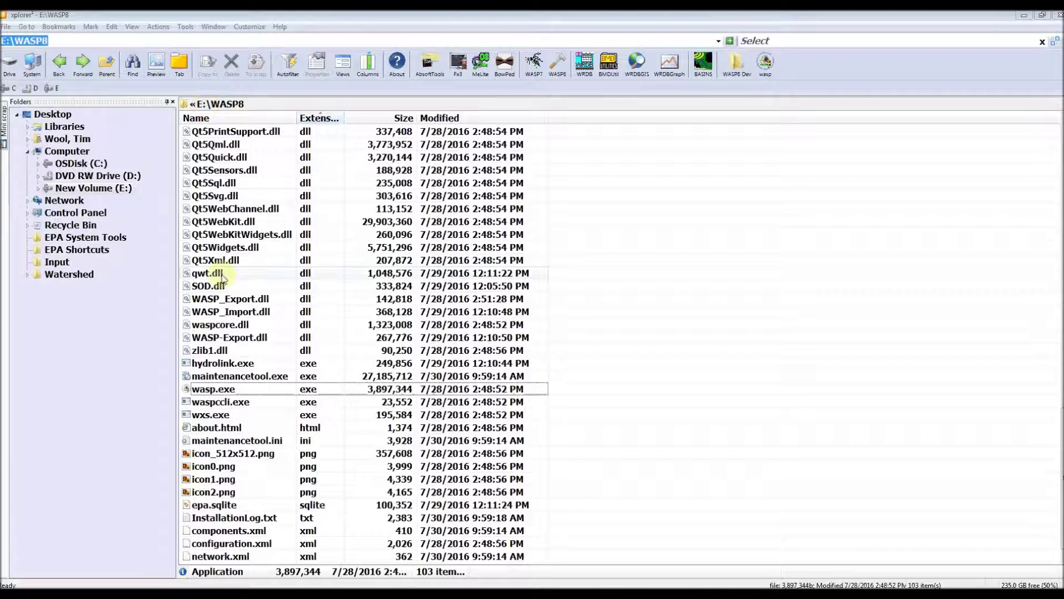
# Launch wasp.exe from the E:\WASP8 folder, maximize WASP and create a new input dataset
pyautogui.doubleClick(236, 390)
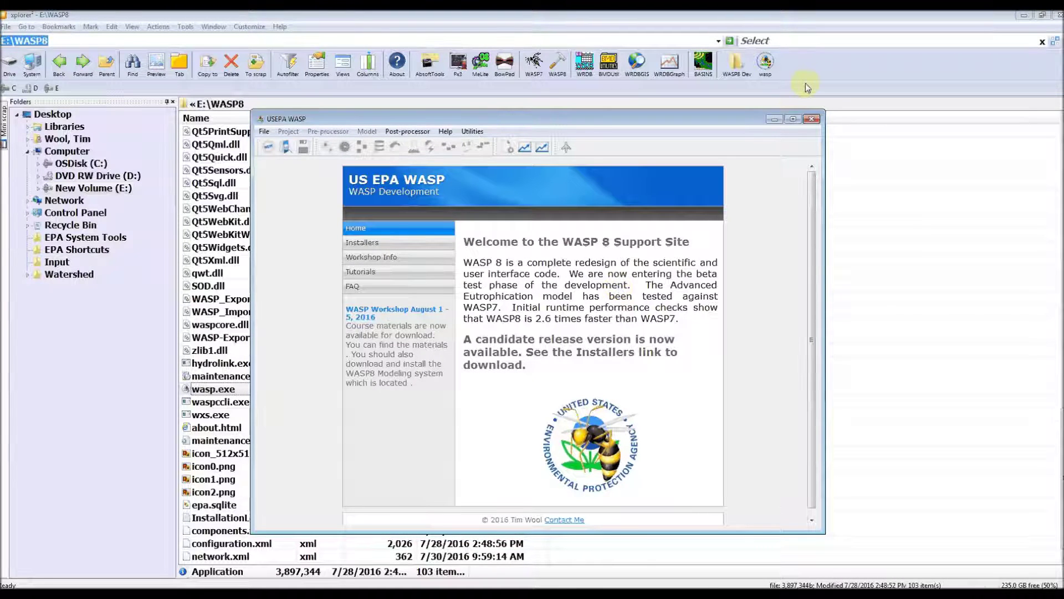
pyautogui.click(792, 119)
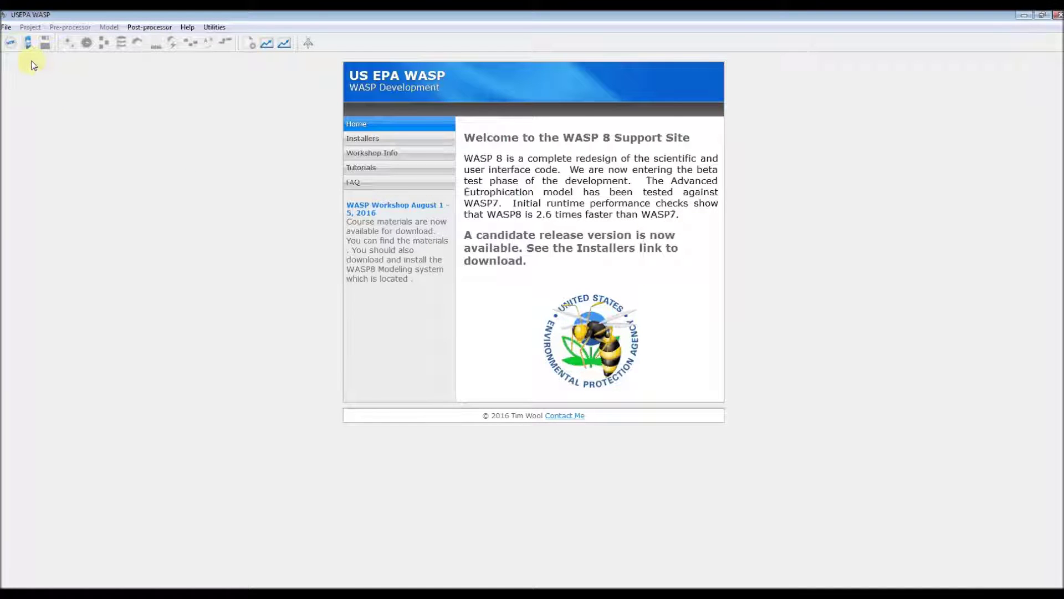
pyautogui.click(12, 44)
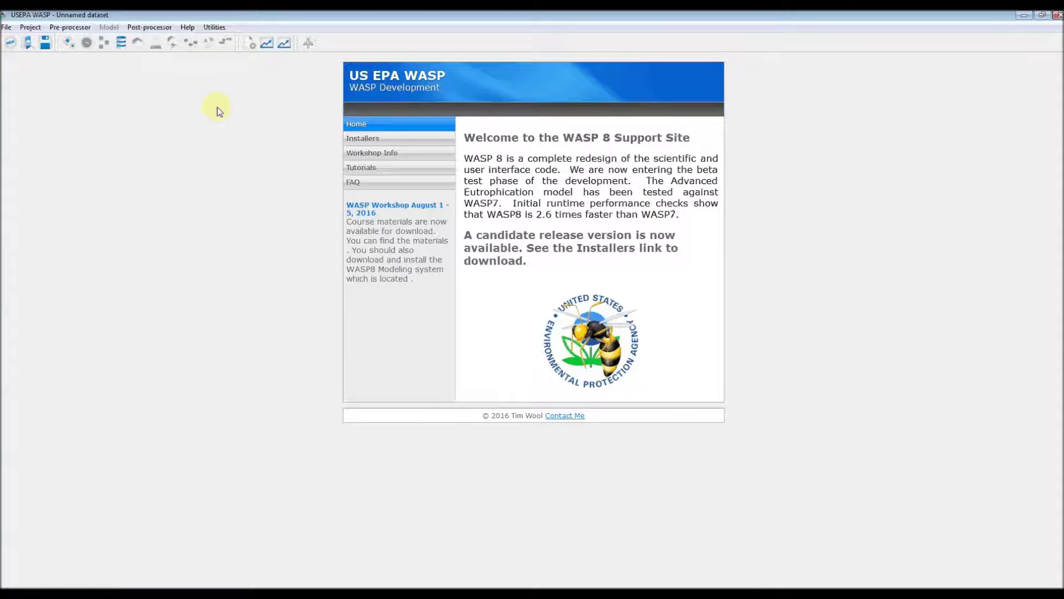
# In the dataset parameters, enter the description "Watershed Example" and the comment "Initial Setup"
pyautogui.click(69, 44)
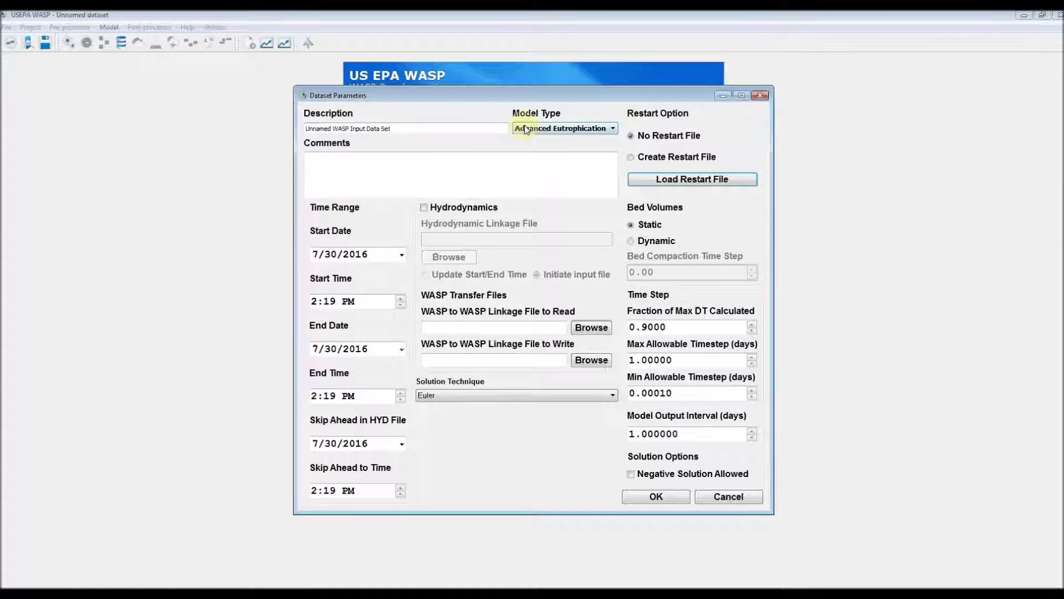
pyautogui.moveTo(441, 123); pyautogui.dragTo(165, 117)
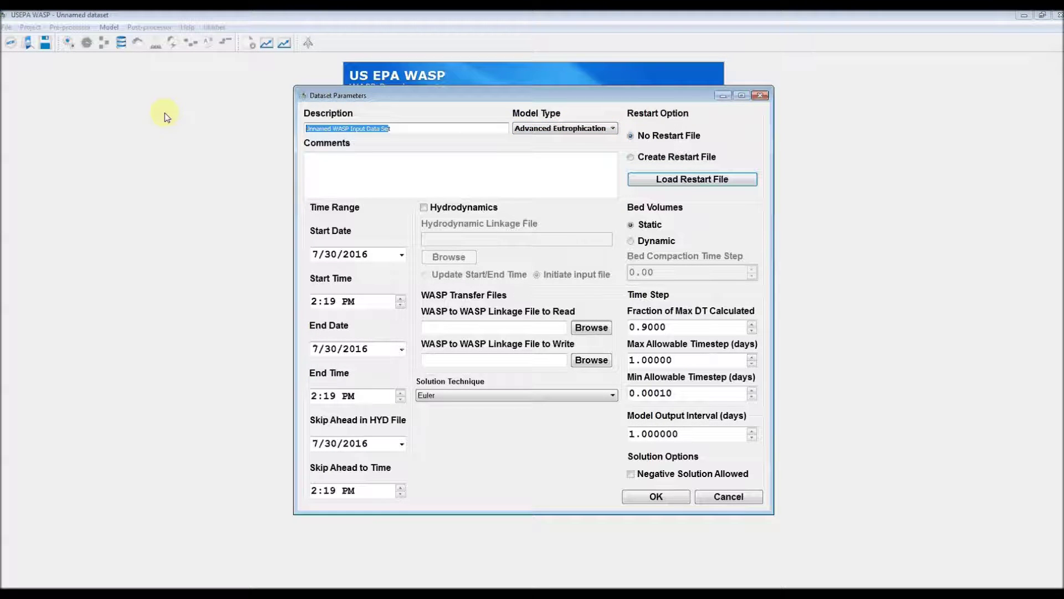
pyautogui.write('Watershed Example')
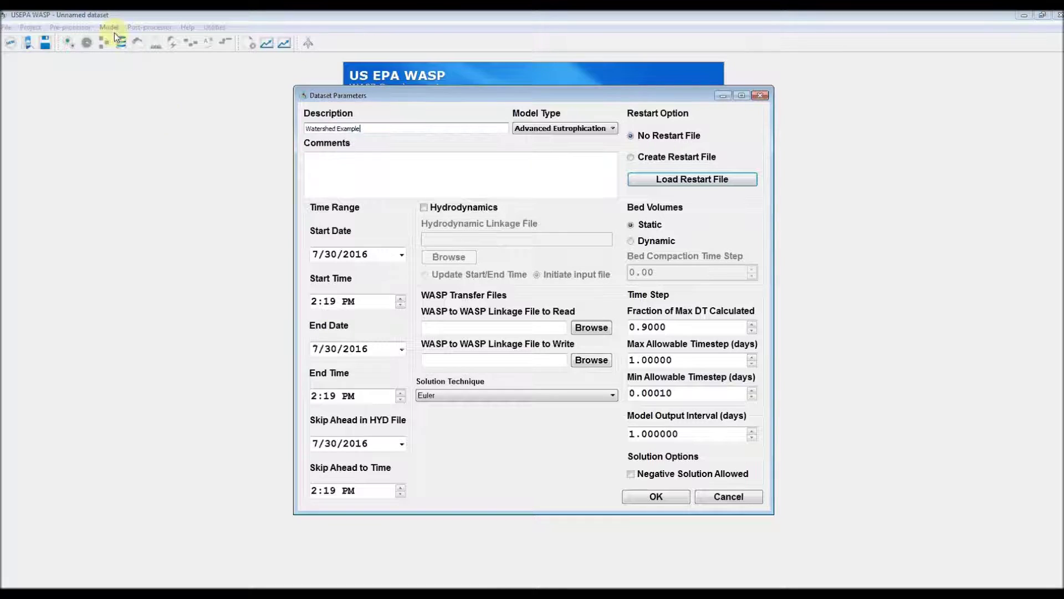
pyautogui.click(327, 160)
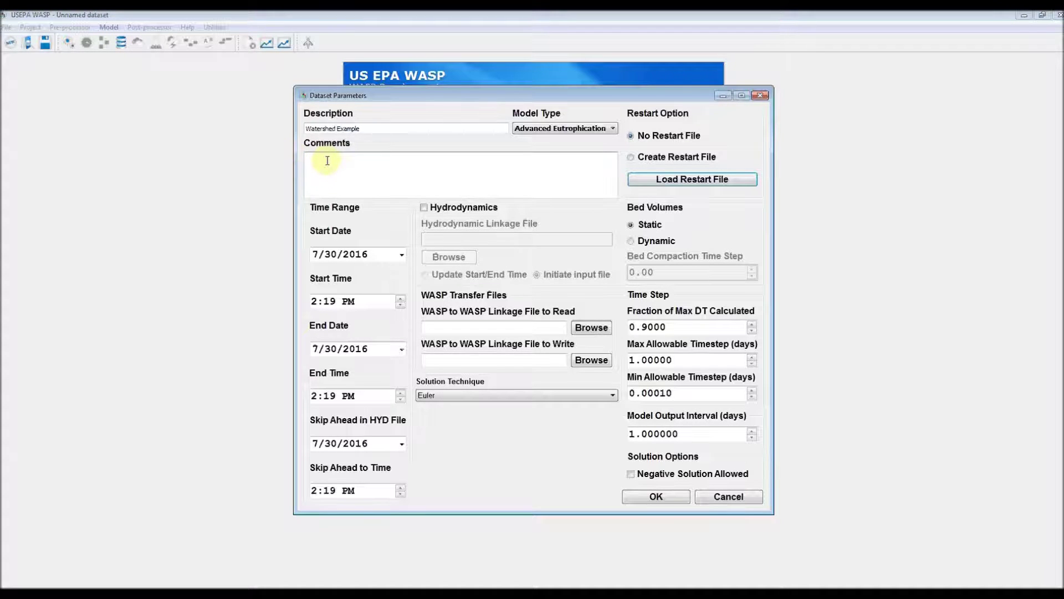
pyautogui.write('Initial St')
# Set the simulation's start date to 1/1/2006 and its start time to 12:00 AM
pyautogui.click(316, 255)
pyautogui.write('01/01/')
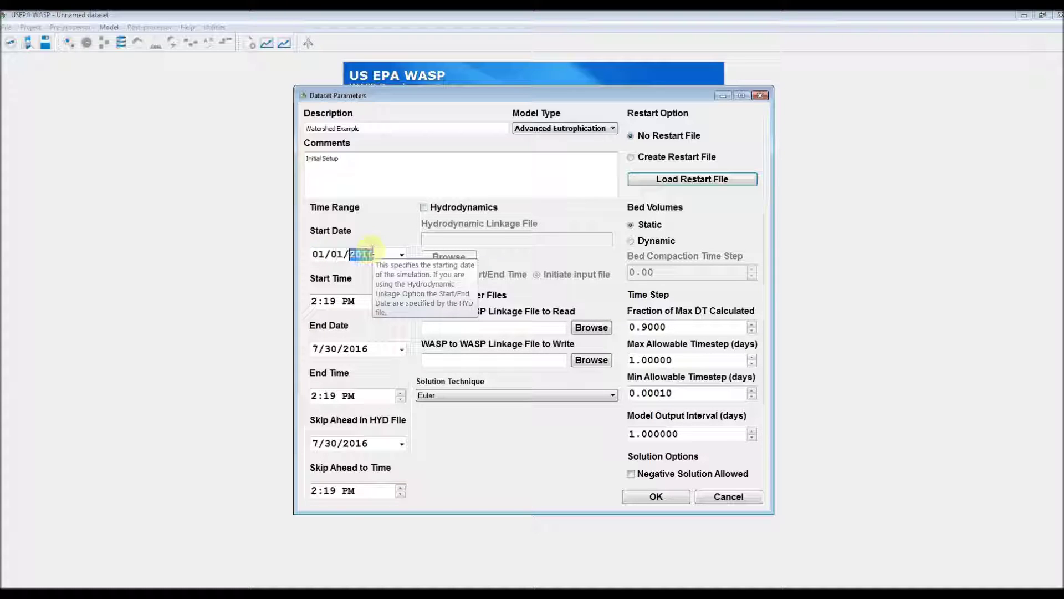
pyautogui.write('200')
pyautogui.press('Tab')
pyautogui.write('452')
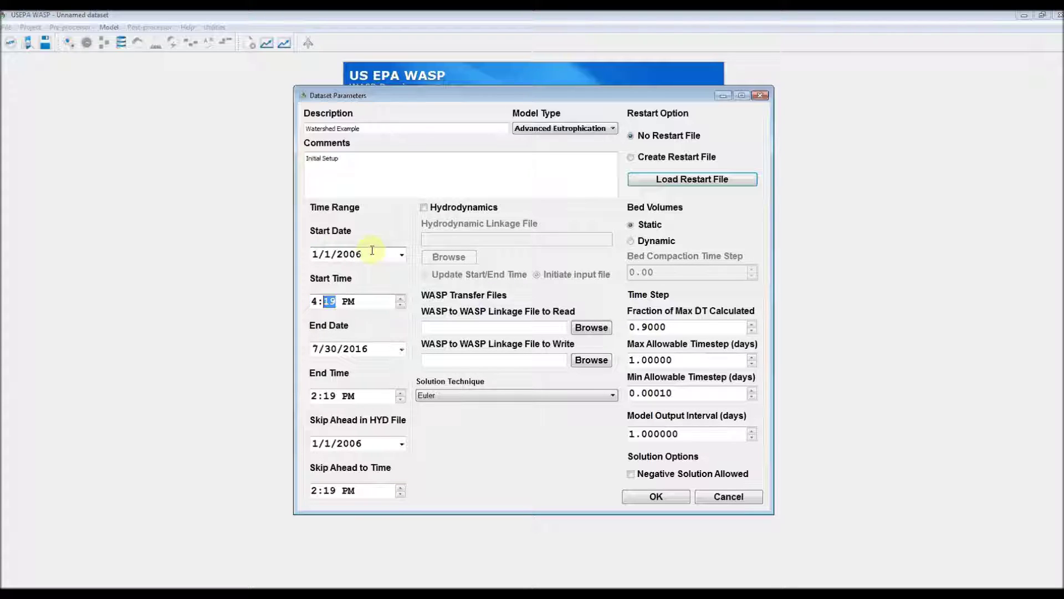
pyautogui.write('p1200a')
# Set the simulation's end date to 12/31/2012 and its end time to 12:00 PM
pyautogui.press('Tab')
pyautogui.write('12/31/')
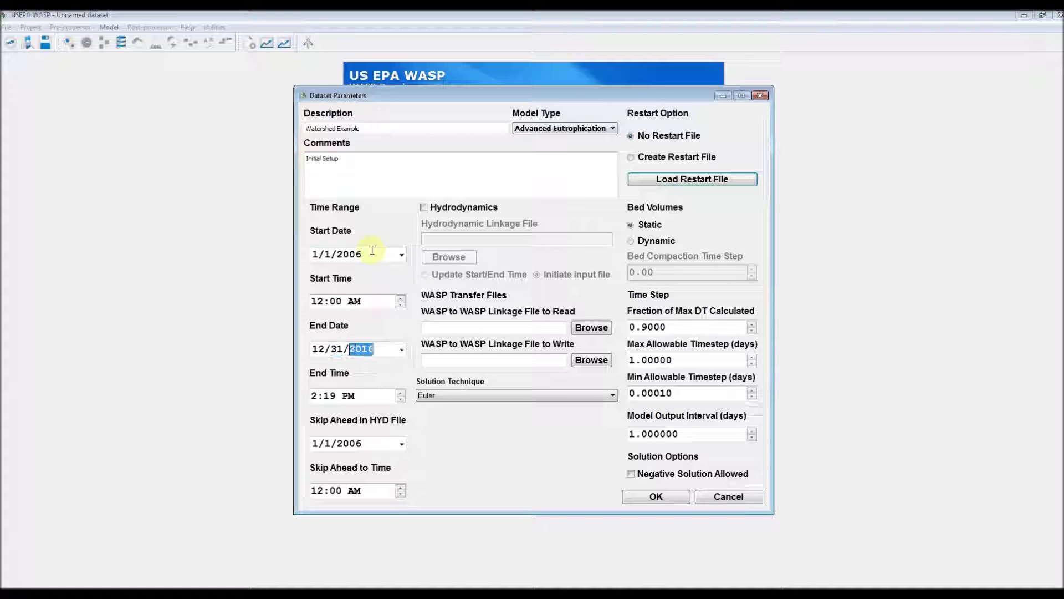
pyautogui.write('2012')
pyautogui.press('Tab')
pyautogui.write('1200')
pyautogui.press('Tab')
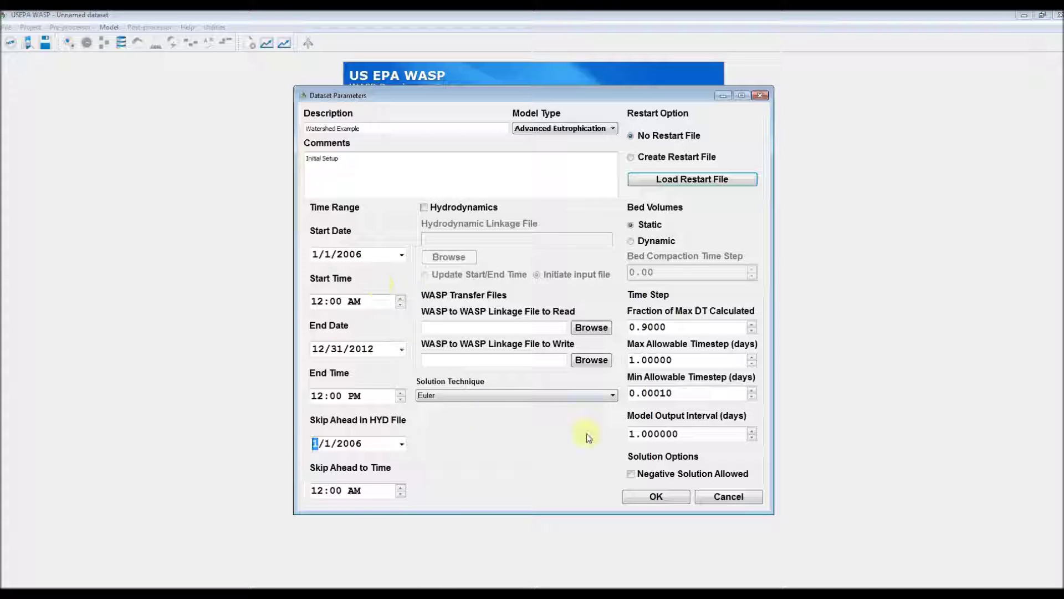
# Set the model output interval to 0.25 days and apply the dataset parameters
pyautogui.moveTo(701, 433); pyautogui.dragTo(605, 431)
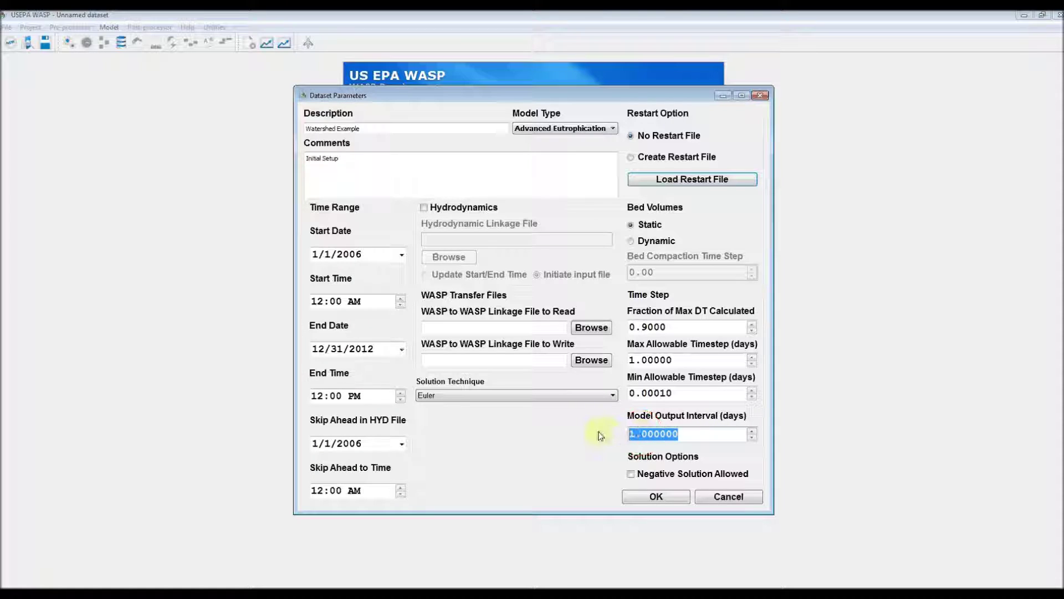
pyautogui.write('0.25')
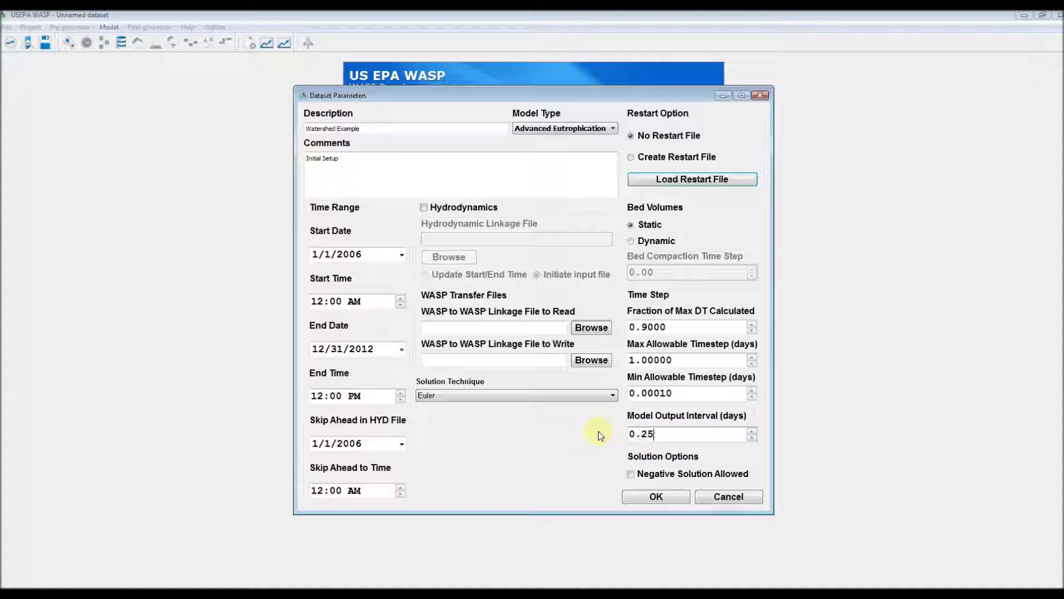
pyautogui.click(698, 419)
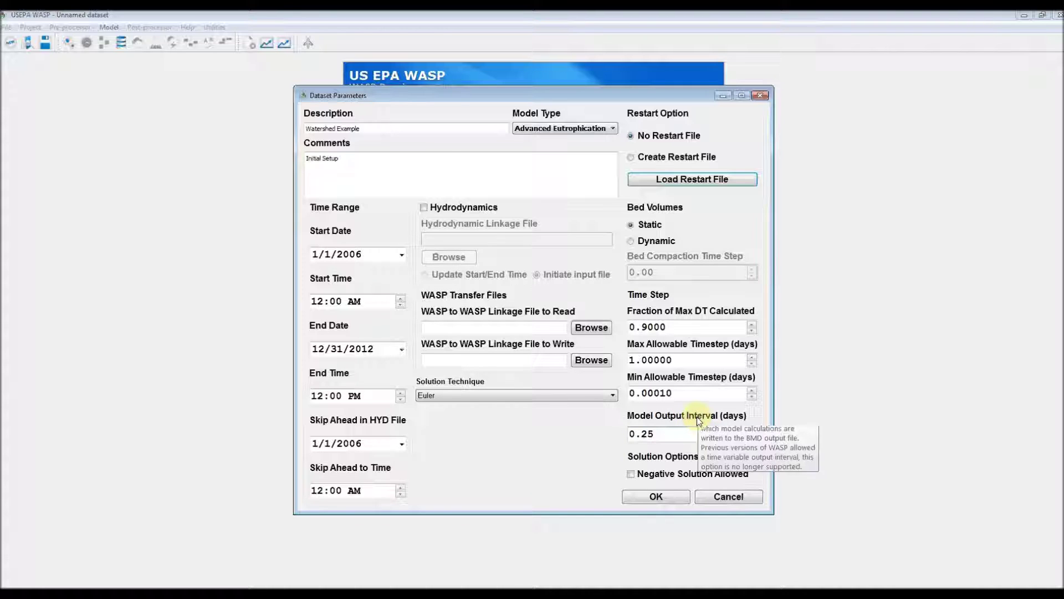
pyautogui.click(677, 495)
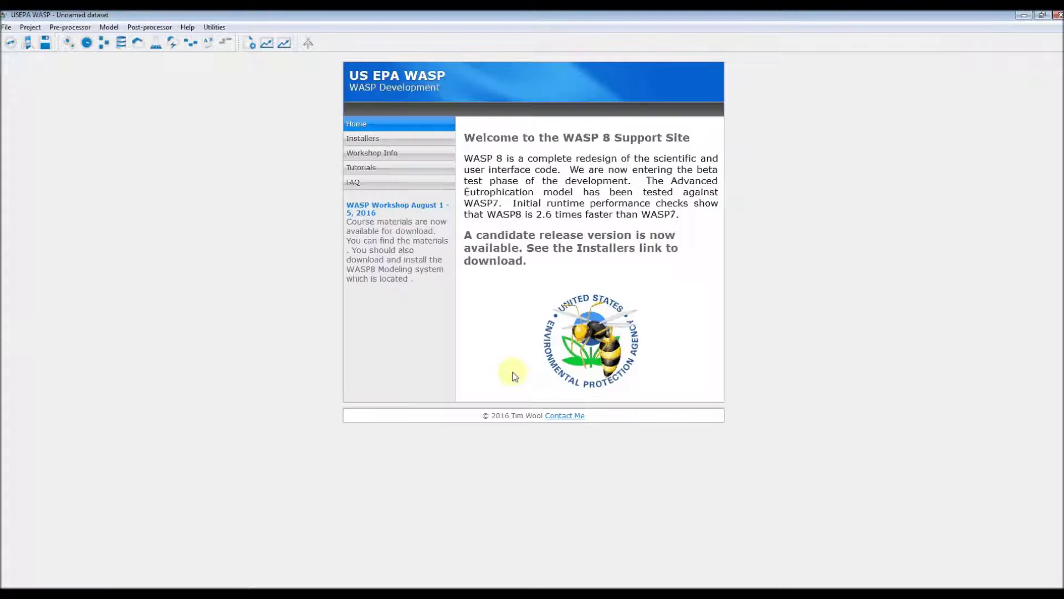
# Insert rows in the maximized Model State Variable Activation table and set the first row's system type to NH-34
pyautogui.click(86, 43)
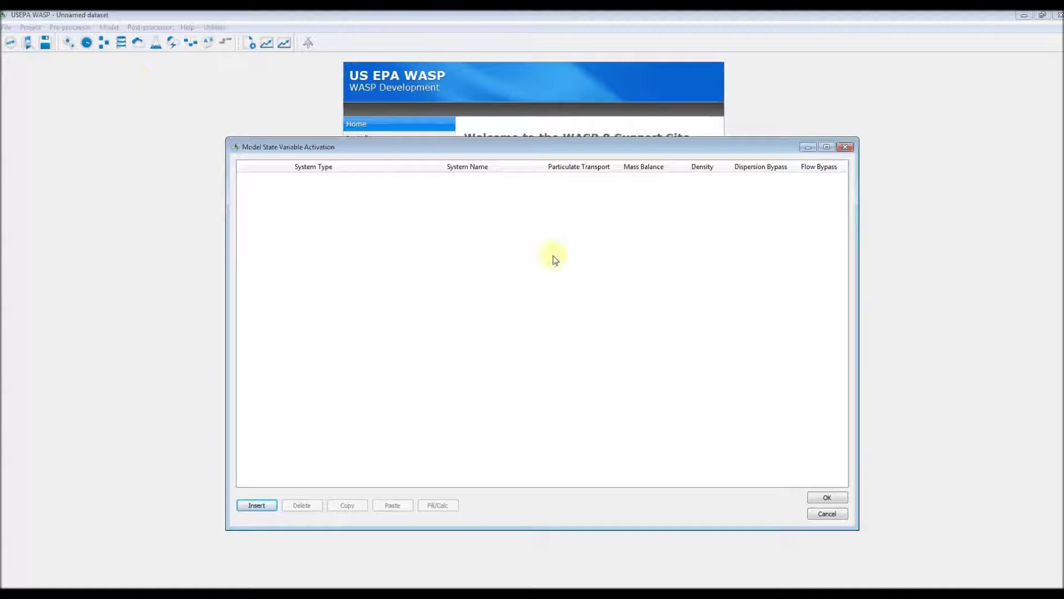
pyautogui.click(825, 148)
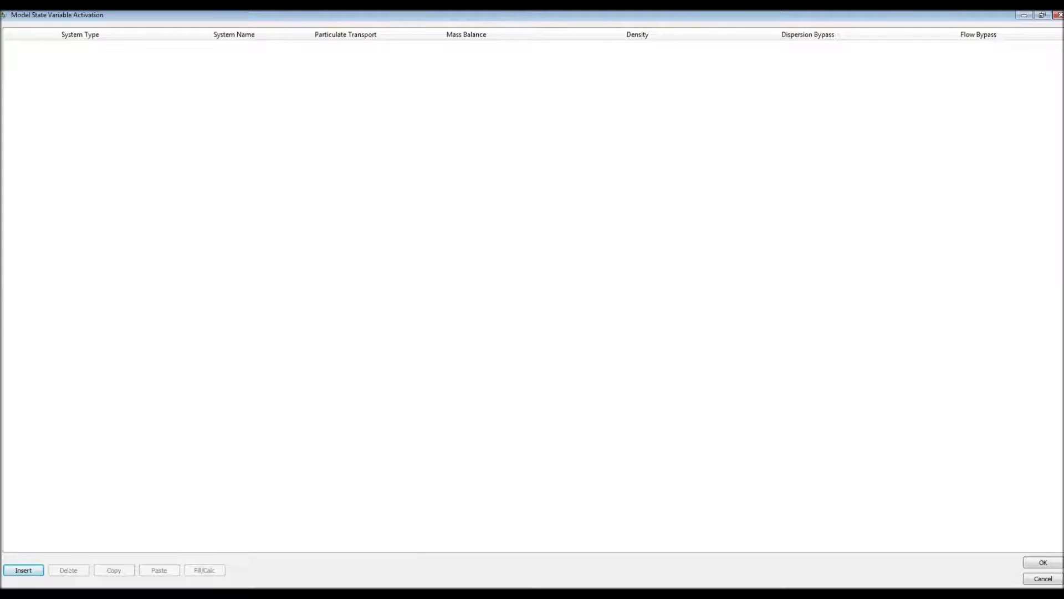
pyautogui.click(38, 571)
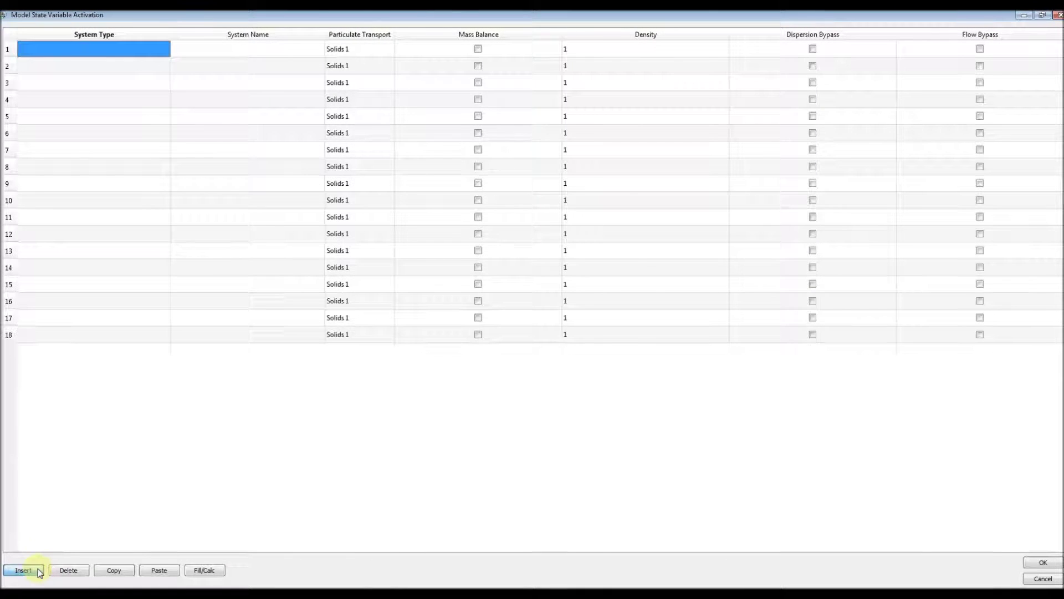
pyautogui.click(70, 49)
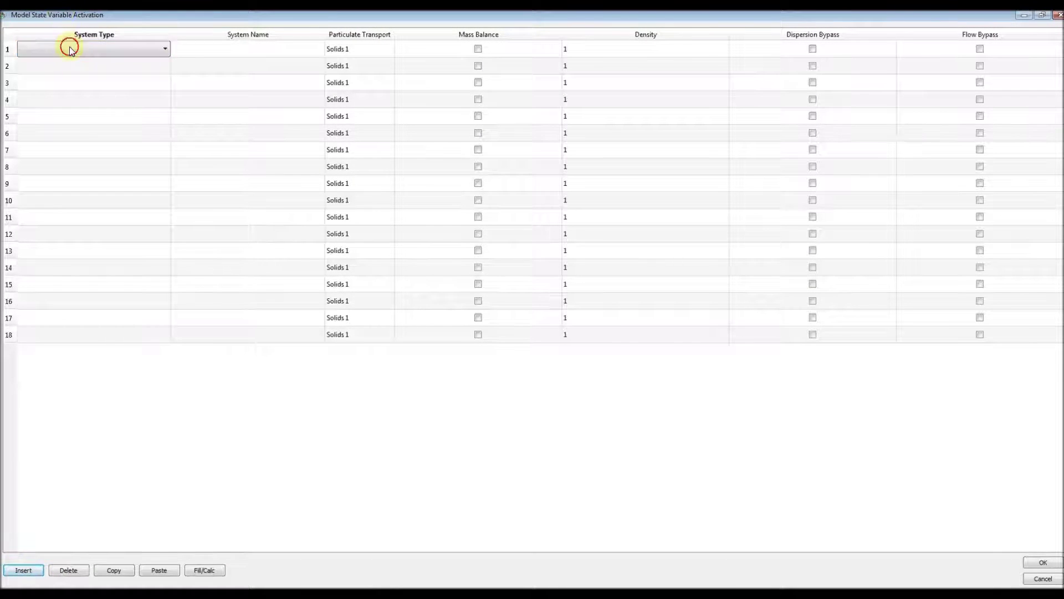
pyautogui.click(69, 48)
pyautogui.click(75, 62)
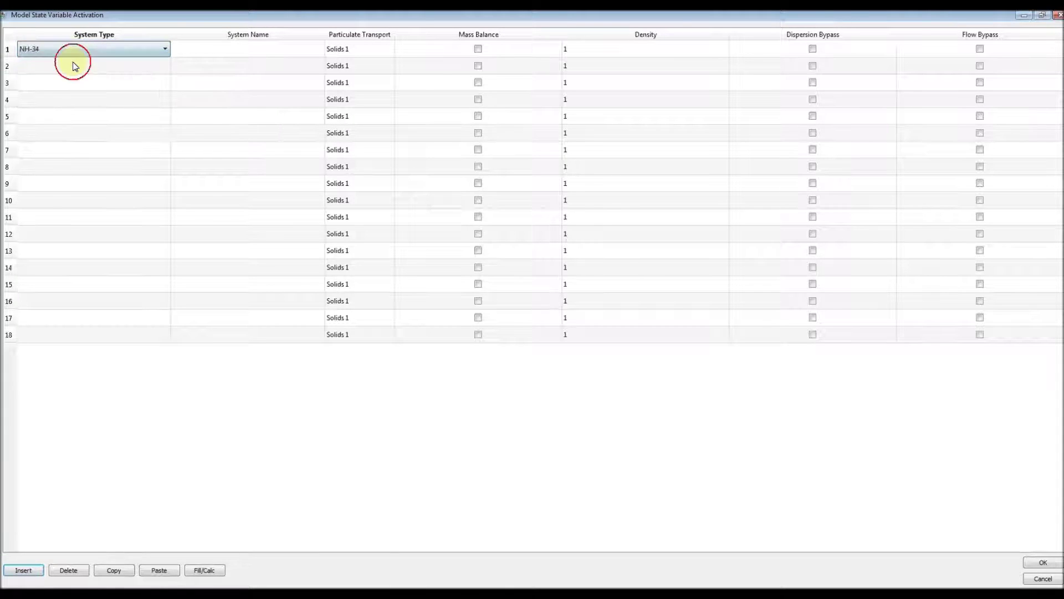
# Set the system type of row 2 to NO3O2 and of row 3 to ORG-N
pyautogui.click(72, 63)
pyautogui.click(74, 65)
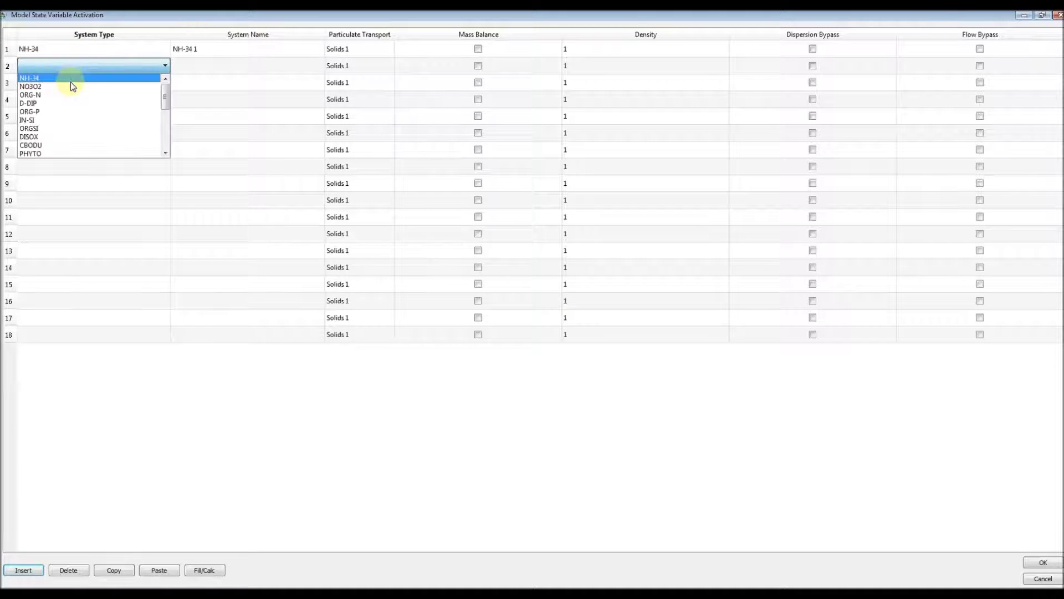
pyautogui.click(71, 83)
pyautogui.click(71, 82)
pyautogui.click(70, 83)
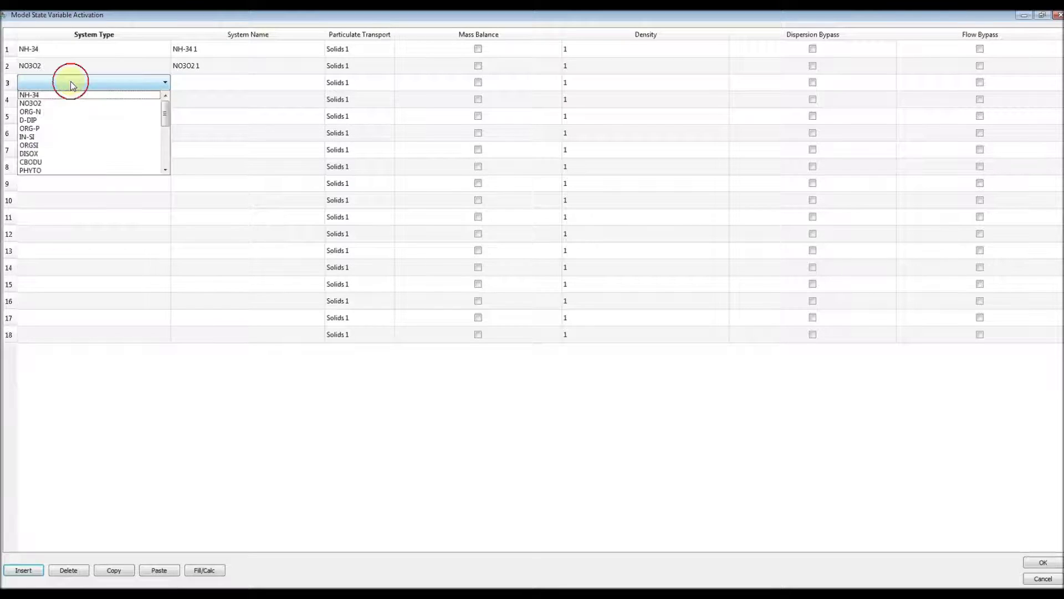
pyautogui.click(71, 110)
# Set the system type of row 4 to D-DIP and of row 5 to ORG-P
pyautogui.click(72, 102)
pyautogui.click(72, 101)
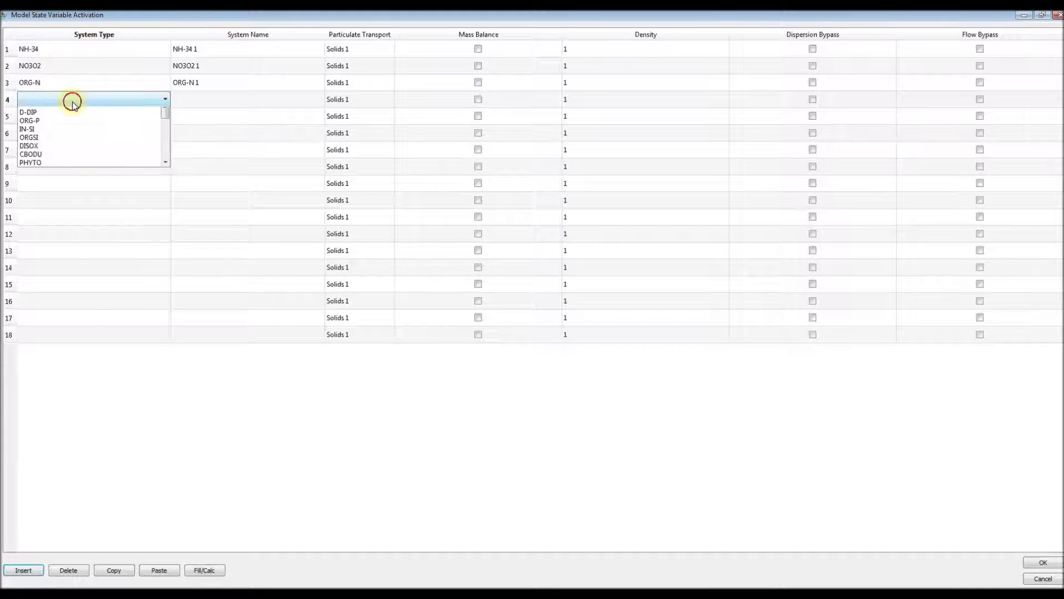
pyautogui.click(68, 135)
pyautogui.click(69, 118)
pyautogui.click(69, 117)
pyautogui.click(69, 117)
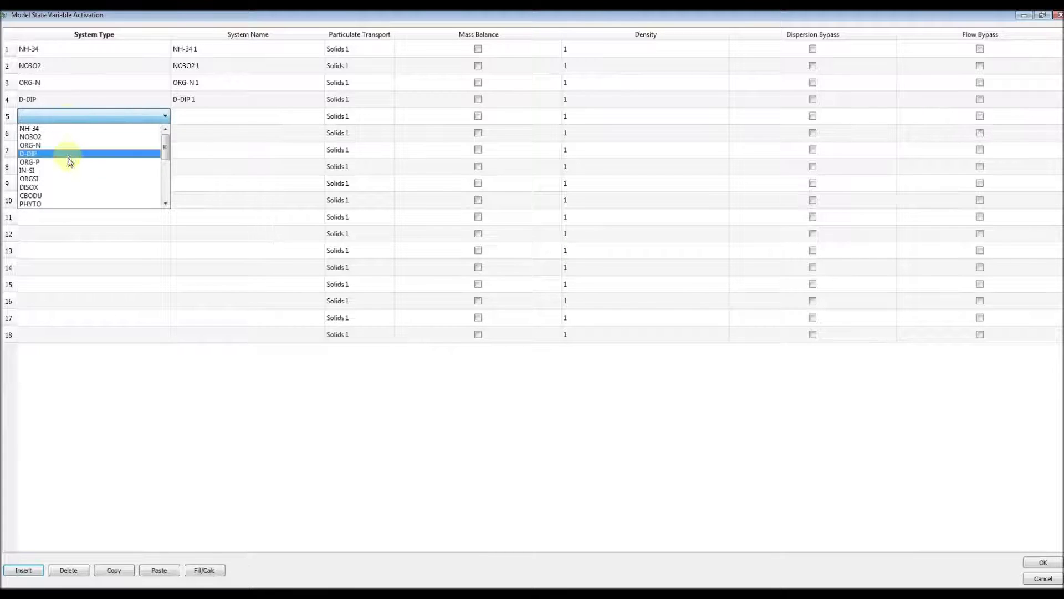
pyautogui.click(69, 162)
# Set the system type of row 6 to DISOX in the state variable table
pyautogui.click(66, 135)
pyautogui.click(68, 139)
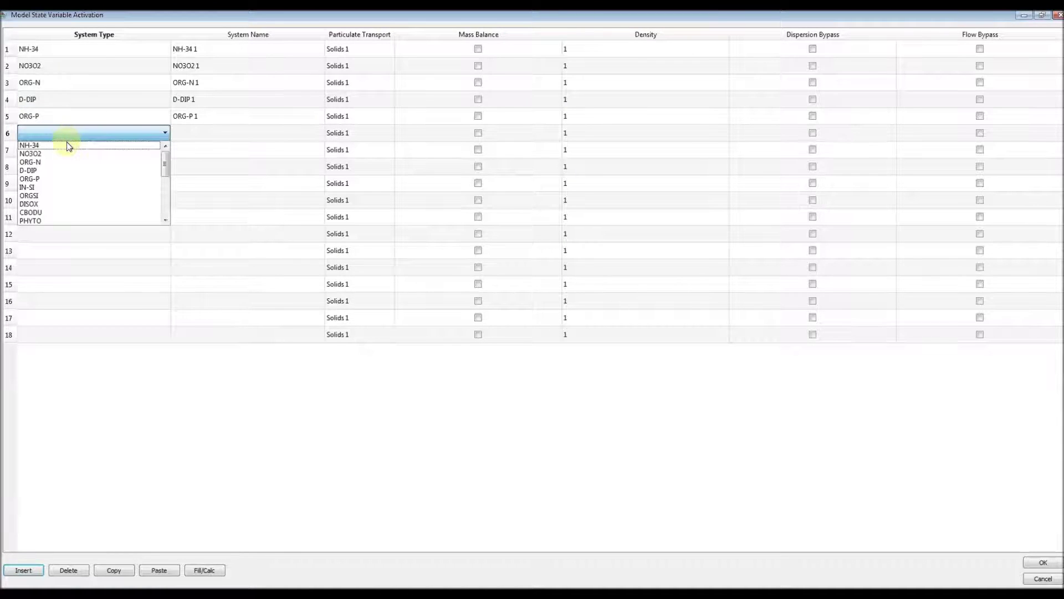
pyautogui.click(71, 204)
# Assign the CBODU system type to rows 7, 8 and 9 of the state variable table
pyautogui.click(72, 148)
pyautogui.click(72, 148)
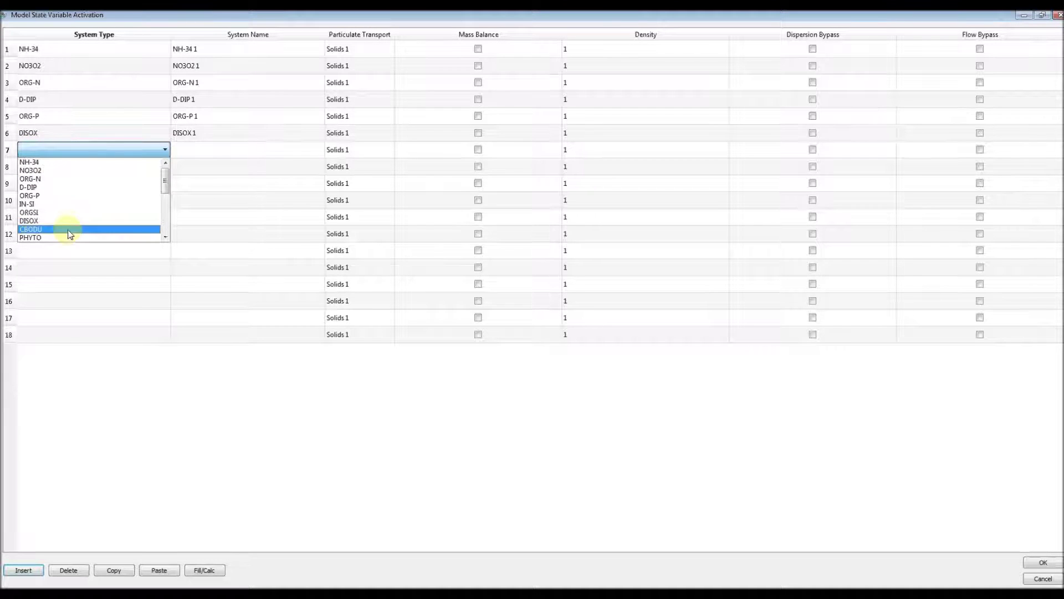
pyautogui.click(68, 229)
pyautogui.click(72, 166)
pyautogui.click(73, 167)
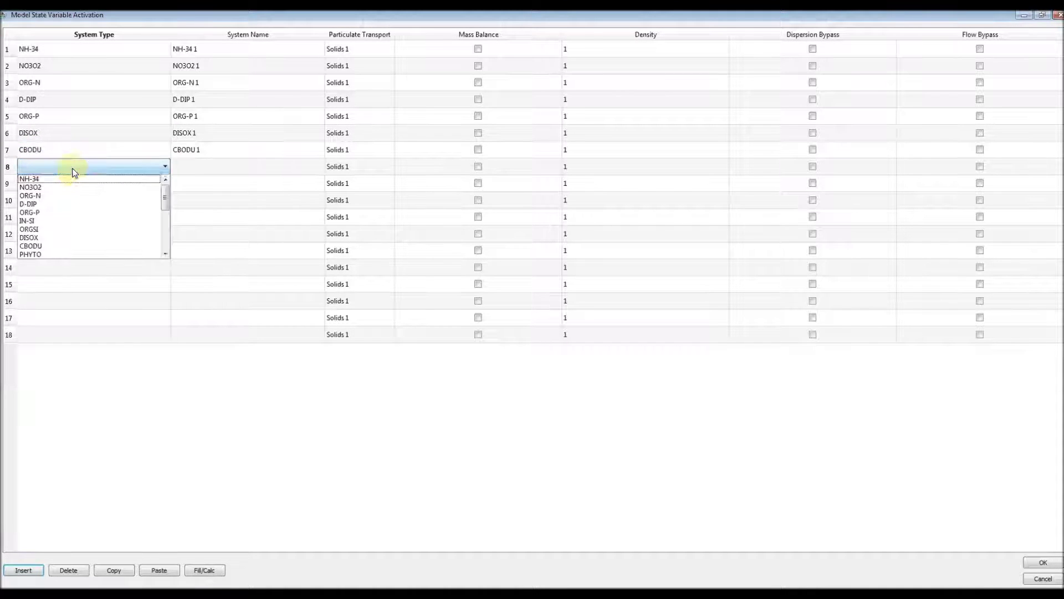
pyautogui.click(61, 244)
pyautogui.click(65, 188)
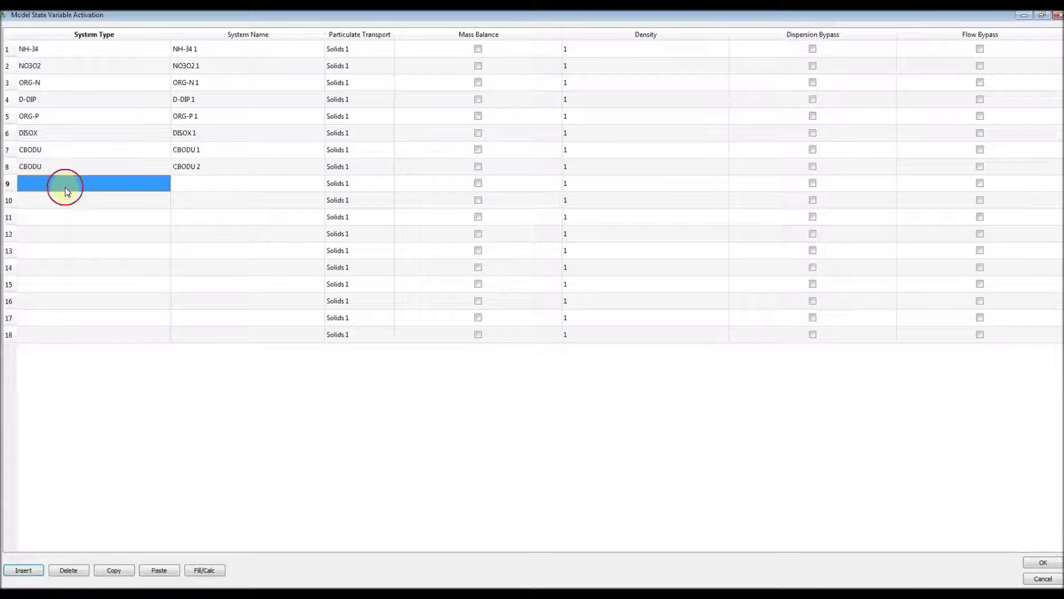
pyautogui.click(64, 187)
pyautogui.click(61, 265)
# Assign the PHYTO system type to rows 10, 11 and 12 of the state variable table
pyautogui.click(65, 204)
pyautogui.click(66, 204)
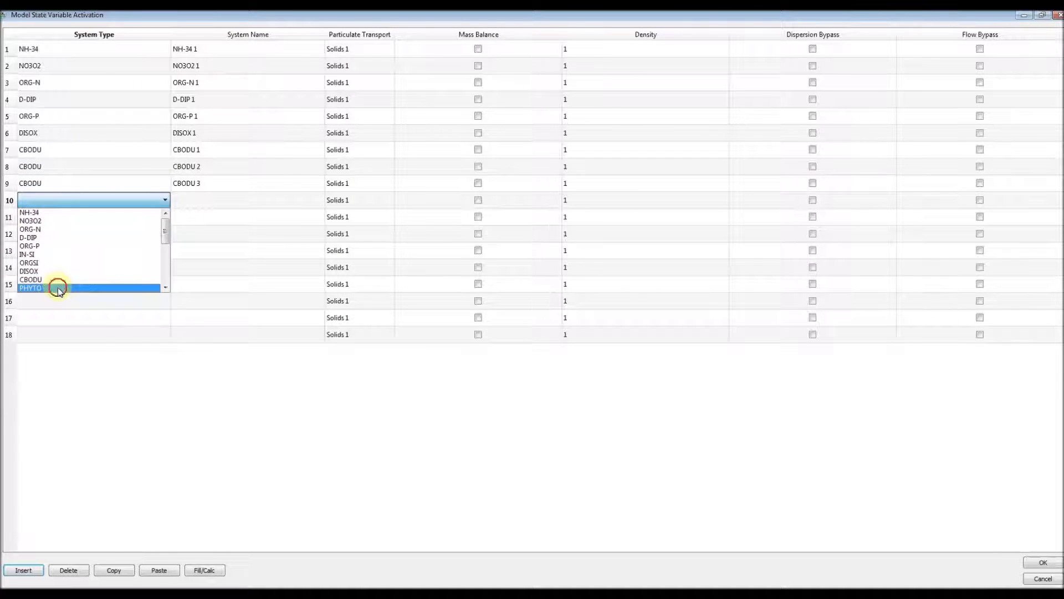
pyautogui.click(57, 288)
pyautogui.click(67, 219)
pyautogui.click(67, 219)
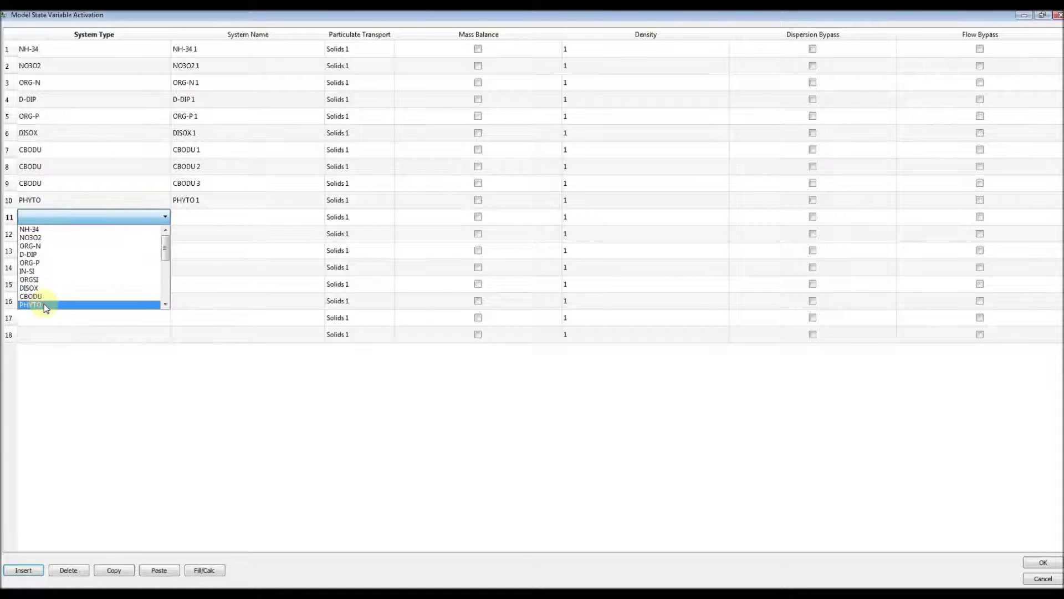
pyautogui.click(43, 304)
pyautogui.click(56, 234)
pyautogui.click(58, 238)
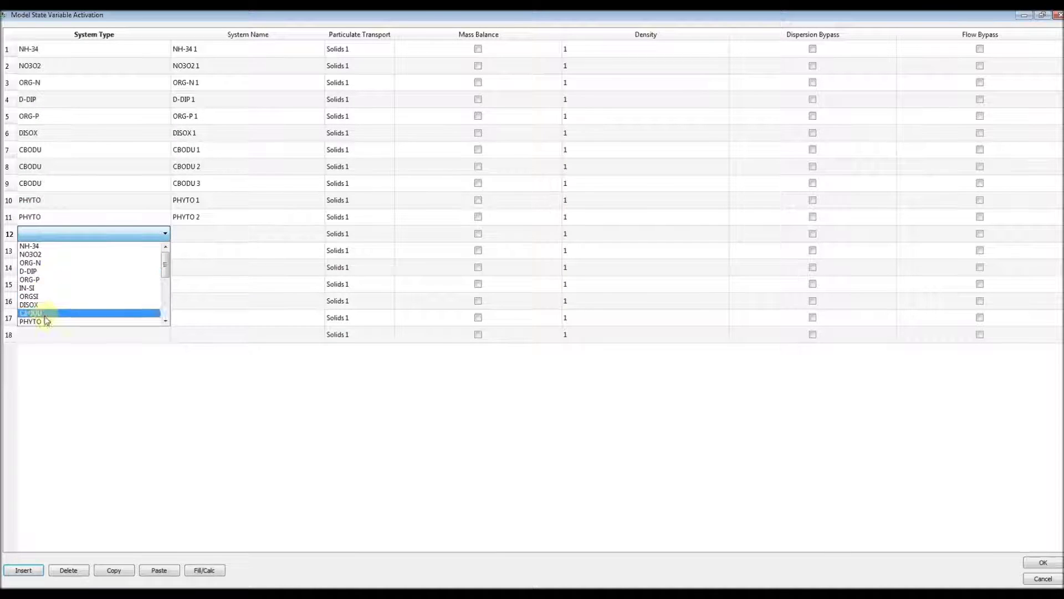
pyautogui.click(41, 321)
# Set the system type of row 13 to DET-C and of row 14 to DET-N
pyautogui.click(60, 250)
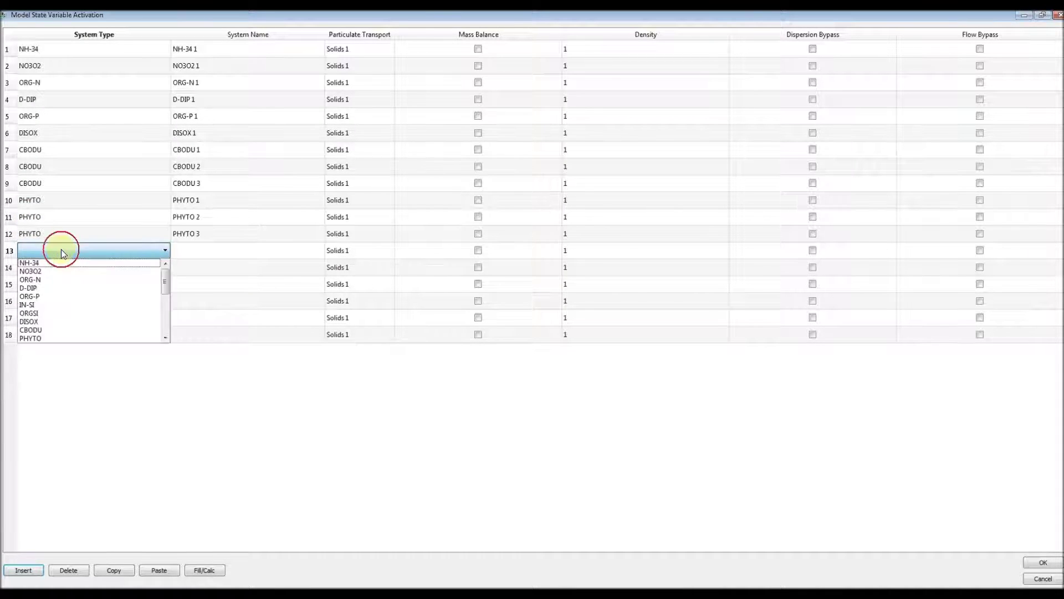
pyautogui.scroll(-1, 50, 285)
pyautogui.click(56, 321)
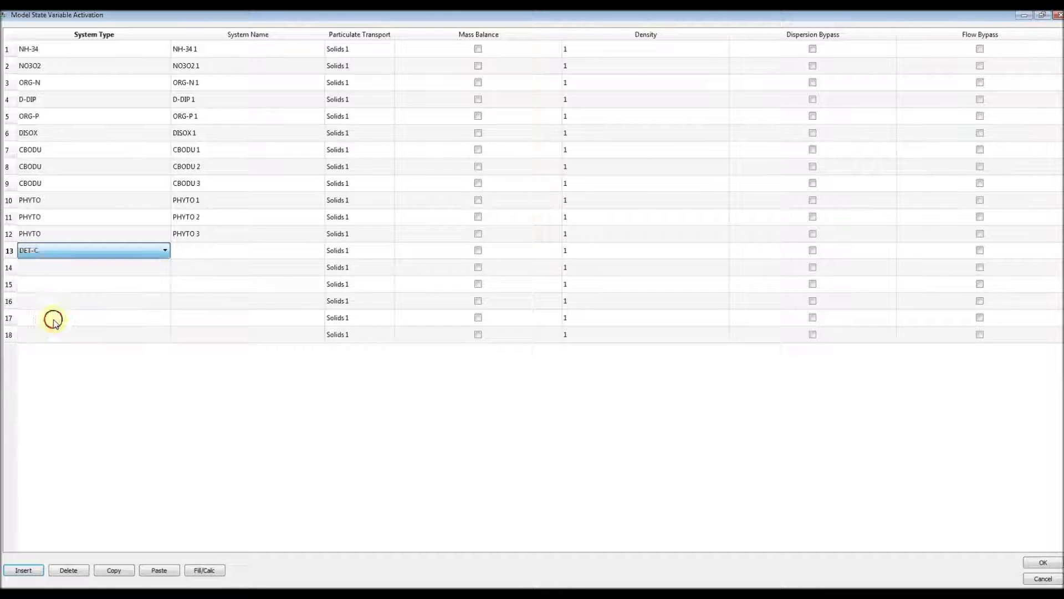
pyautogui.click(56, 267)
pyautogui.click(56, 267)
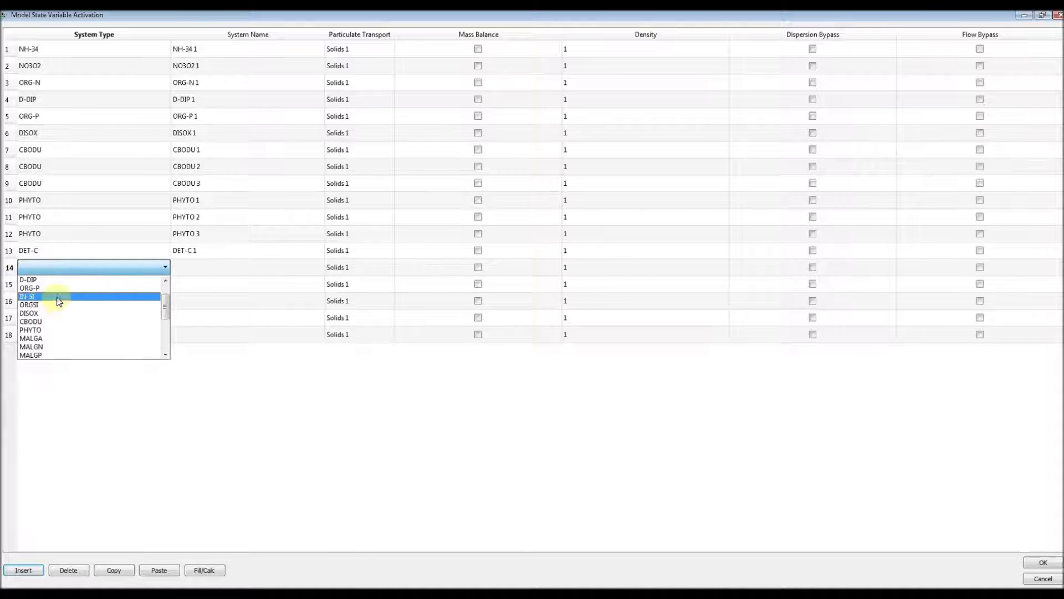
pyautogui.scroll(-3, 59, 324)
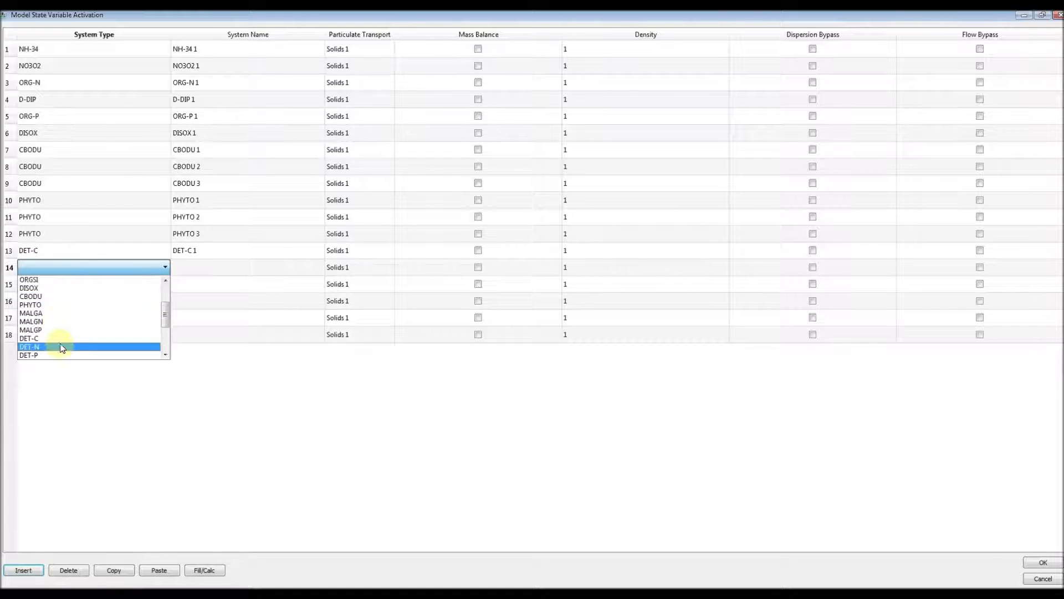
pyautogui.click(58, 344)
# Set the system type of row 15 to DET-P and of row 16 to TOTDE
pyautogui.click(69, 284)
pyautogui.click(69, 284)
pyautogui.scroll(-3, 71, 300)
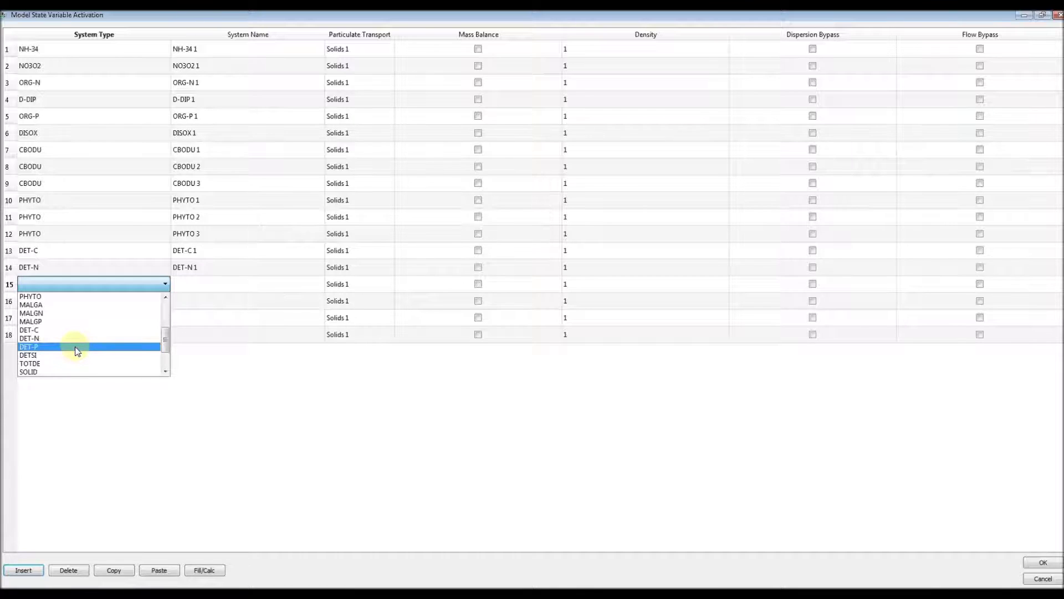
pyautogui.click(75, 348)
pyautogui.click(74, 302)
pyautogui.click(74, 304)
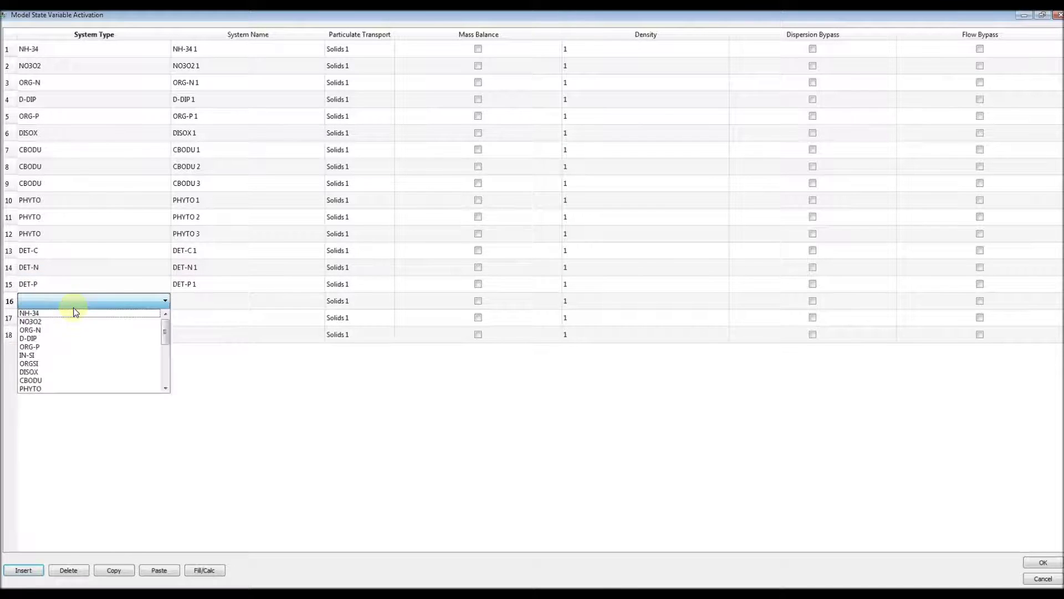
pyautogui.scroll(-4, 74, 321)
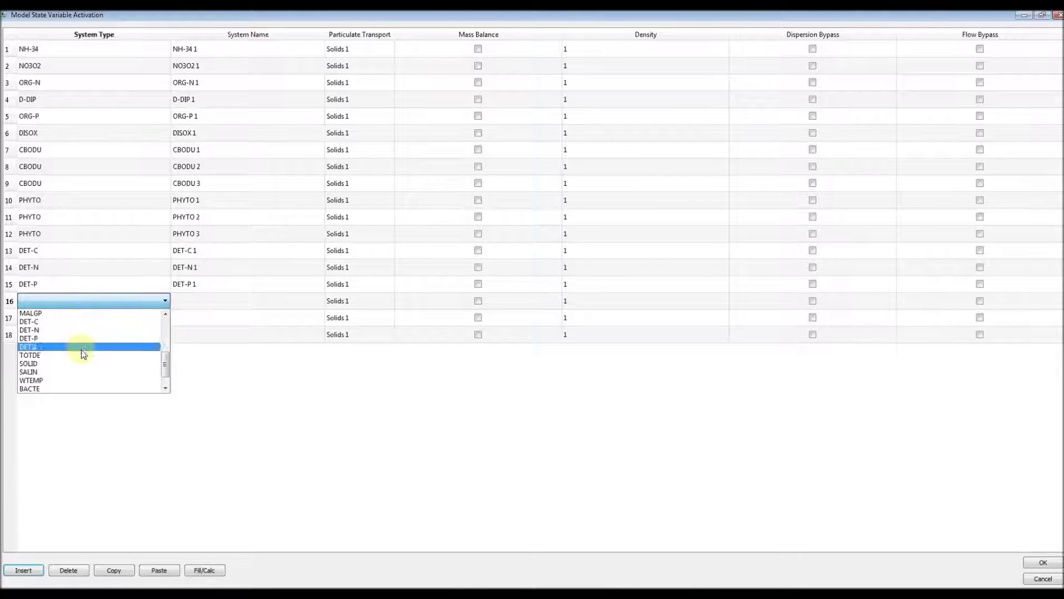
pyautogui.click(82, 354)
# Set the system type of row 17 to SOLID and of row 18 to WTEMP
pyautogui.click(76, 319)
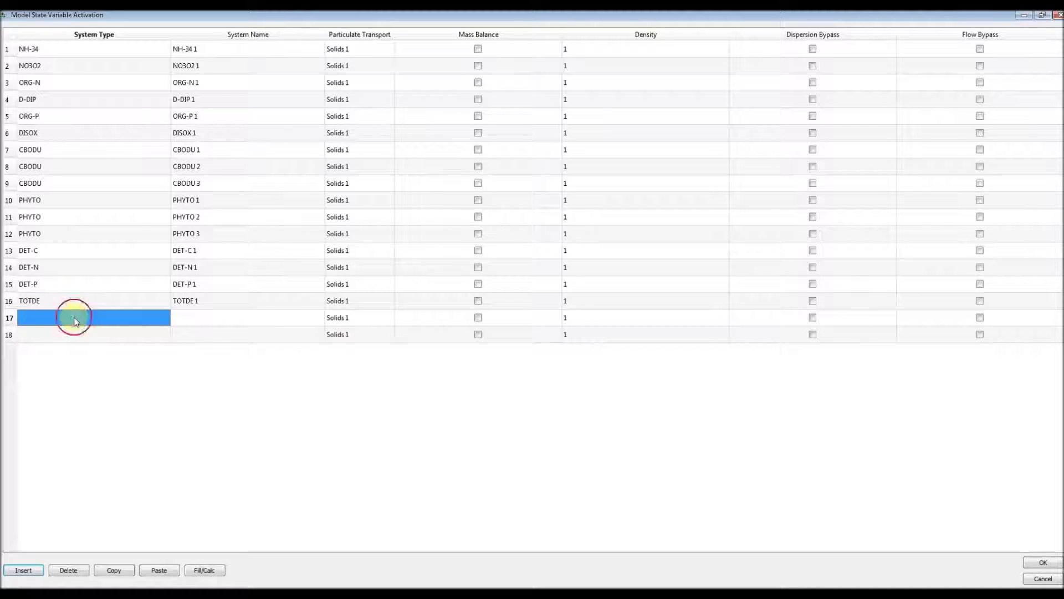
pyautogui.click(75, 319)
pyautogui.click(75, 319)
pyautogui.scroll(-3, 77, 333)
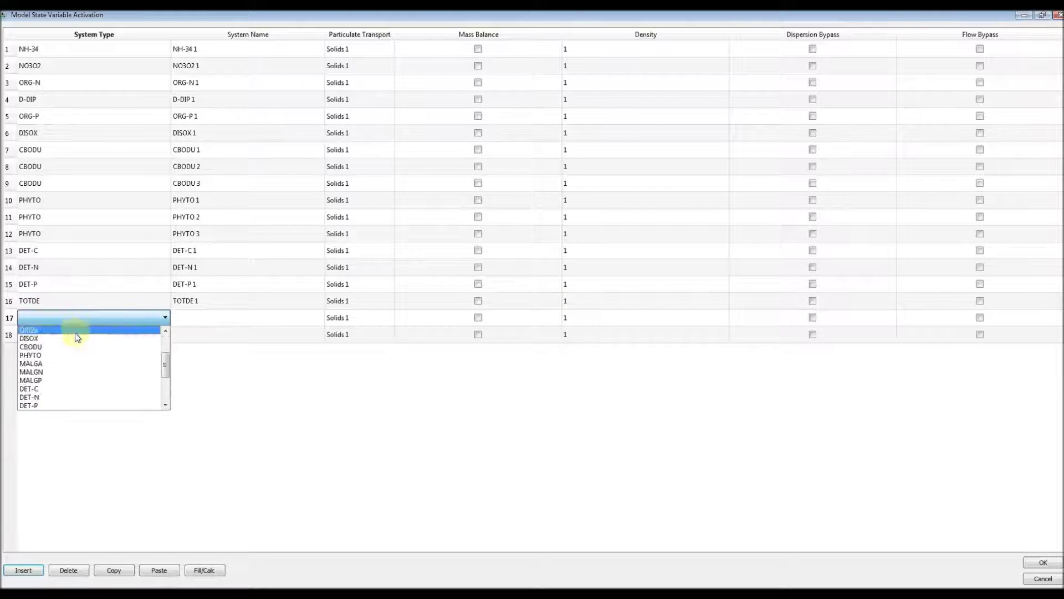
pyautogui.click(90, 404)
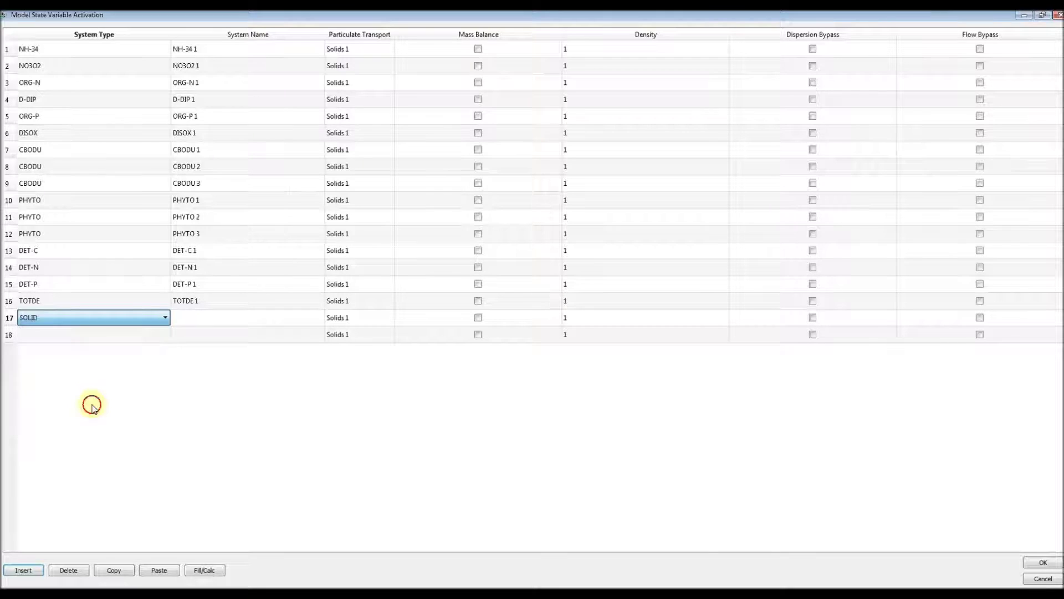
pyautogui.click(84, 337)
pyautogui.click(84, 337)
pyautogui.click(84, 336)
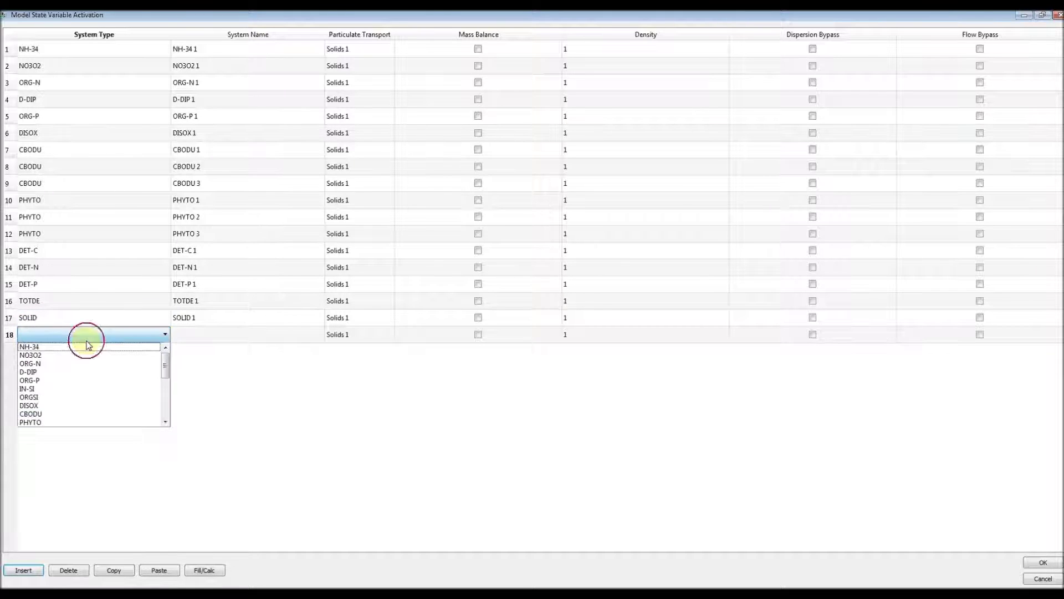
pyautogui.scroll(-5, 86, 355)
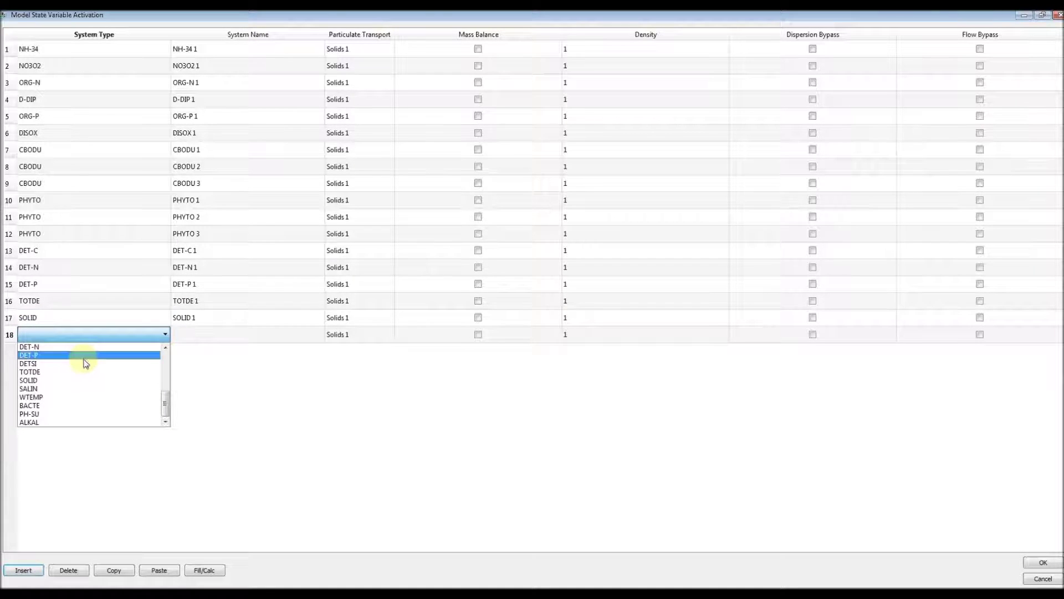
pyautogui.click(80, 396)
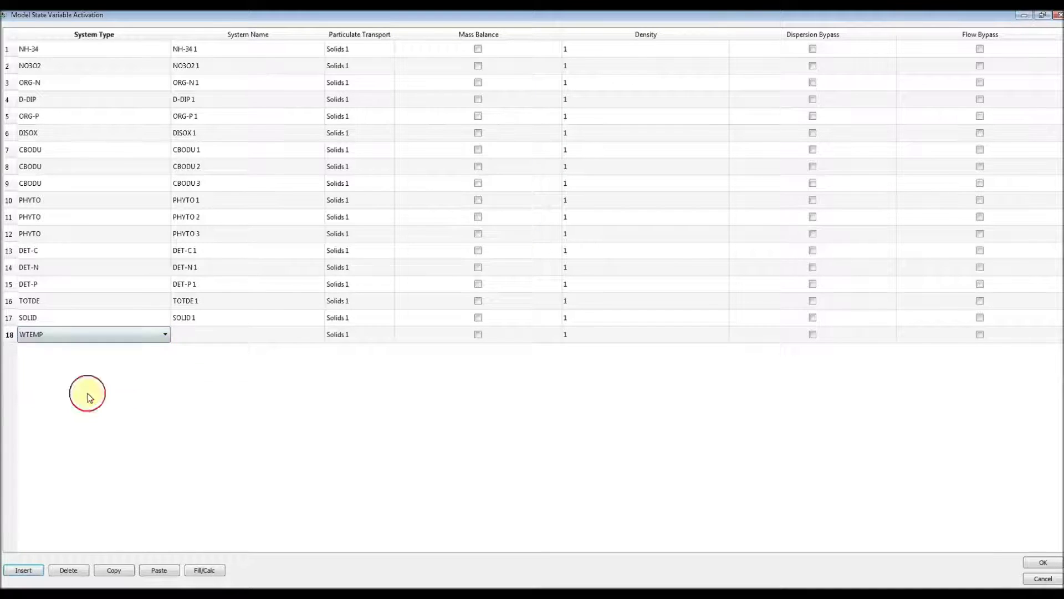
pyautogui.click(249, 335)
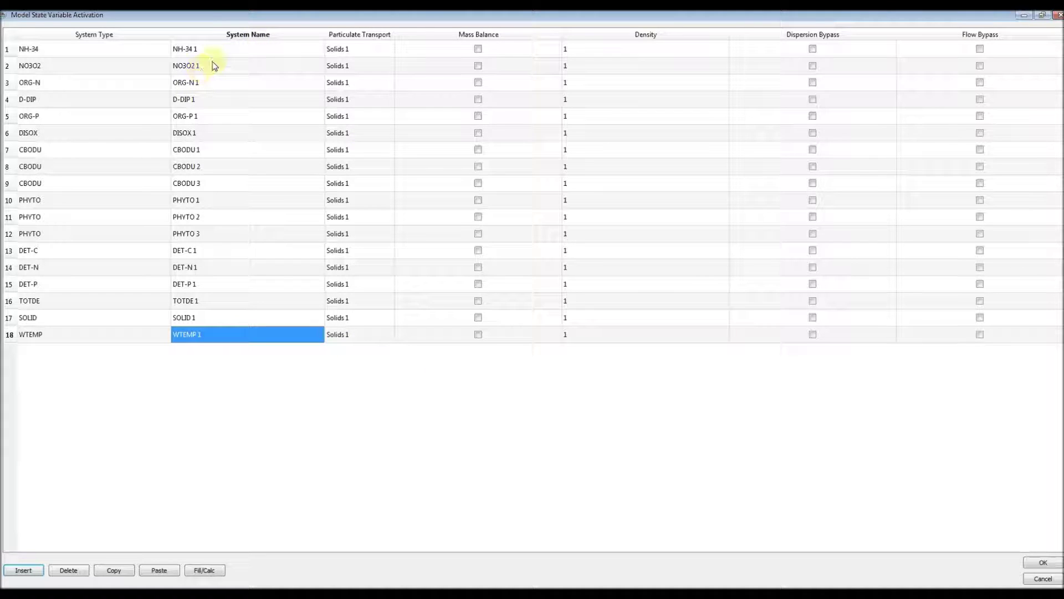
# Rename the NH-34 system in row 1 to NH3 and the NO3O2 system in row 2 to NO3
pyautogui.click(226, 54)
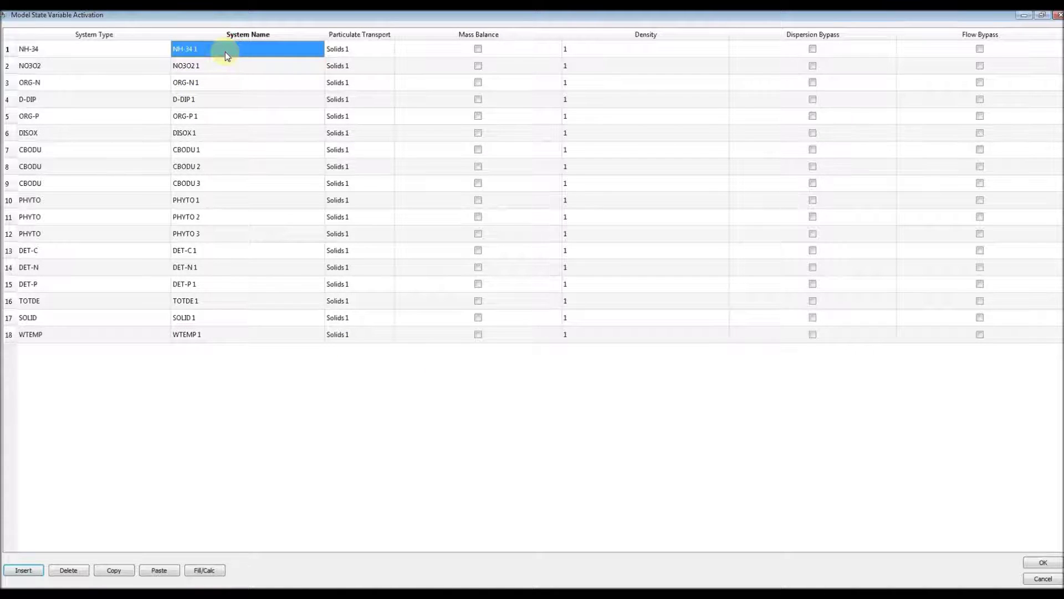
pyautogui.write('NH3')
pyautogui.press('Return')
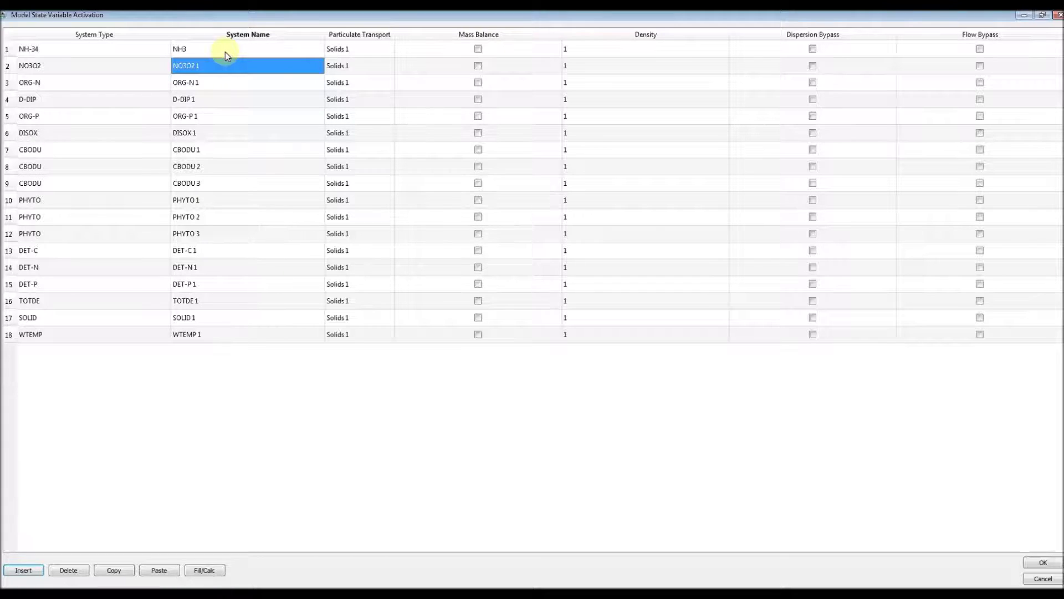
pyautogui.write('NO3')
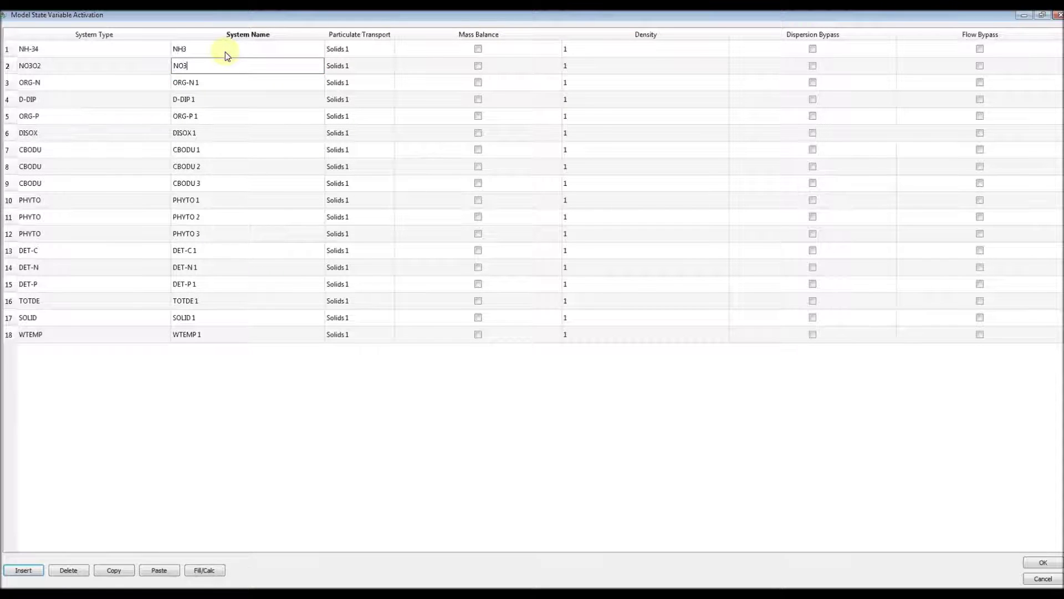
pyautogui.press('Return')
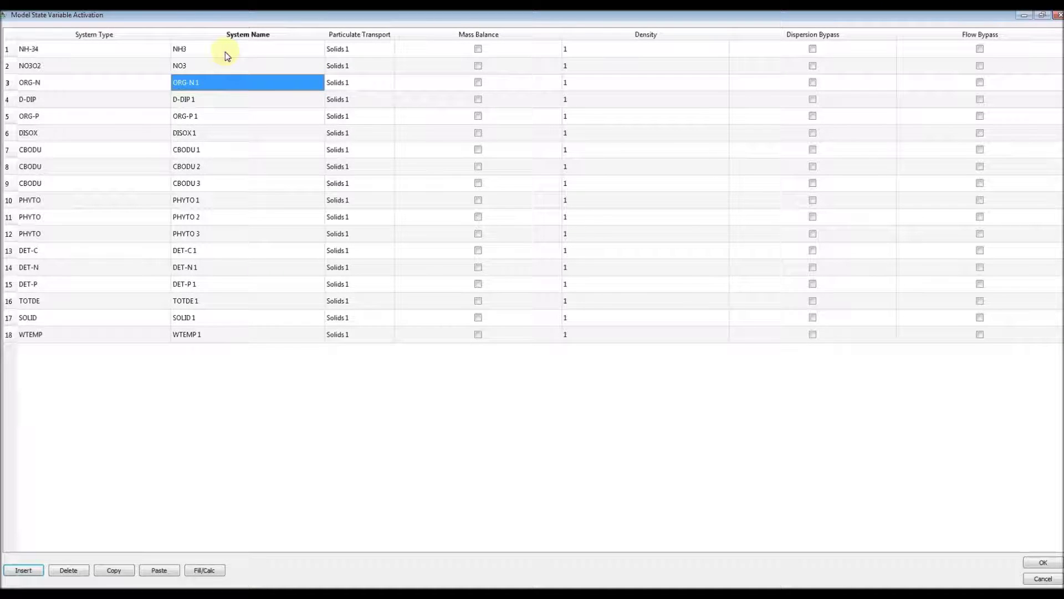
# Rename the ORG-N, D-DIP and ORG-P systems in rows 3 to 5 to DON, DIP and DOP
pyautogui.write('DON')
pyautogui.press('Return')
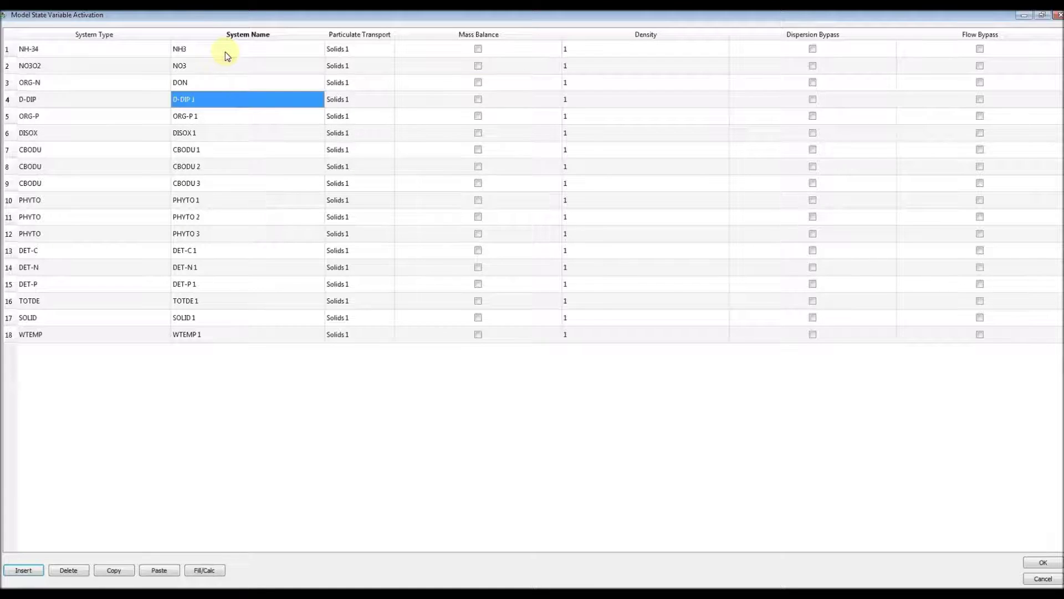
pyautogui.write('DIP')
pyautogui.press('Return')
pyautogui.write('DOP')
pyautogui.press('Return')
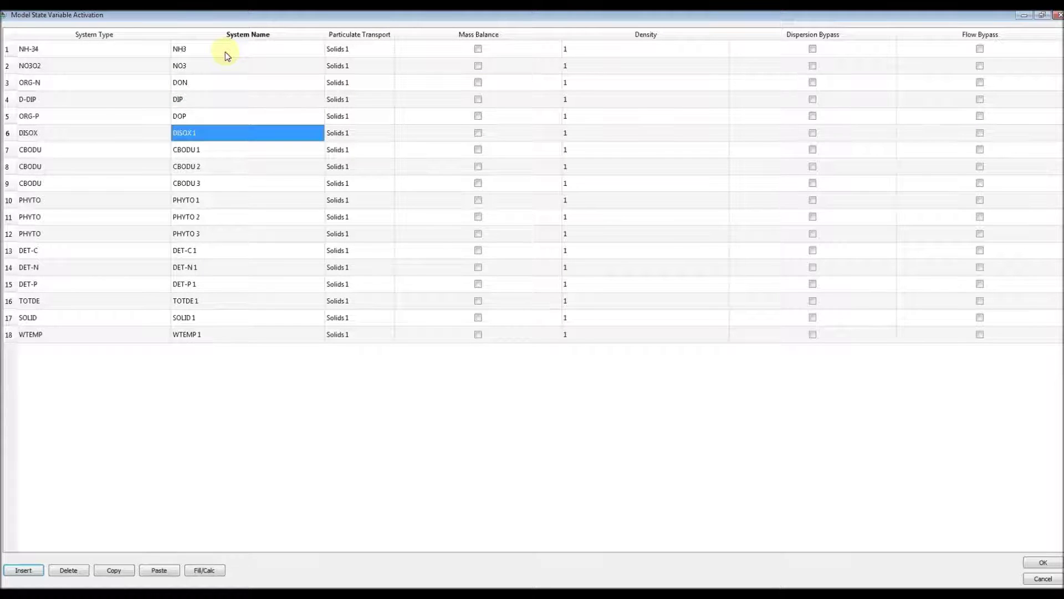
# Rename the DISOX system to DO and the first CBODU system to Watershed BOD
pyautogui.write('DO')
pyautogui.press('Return')
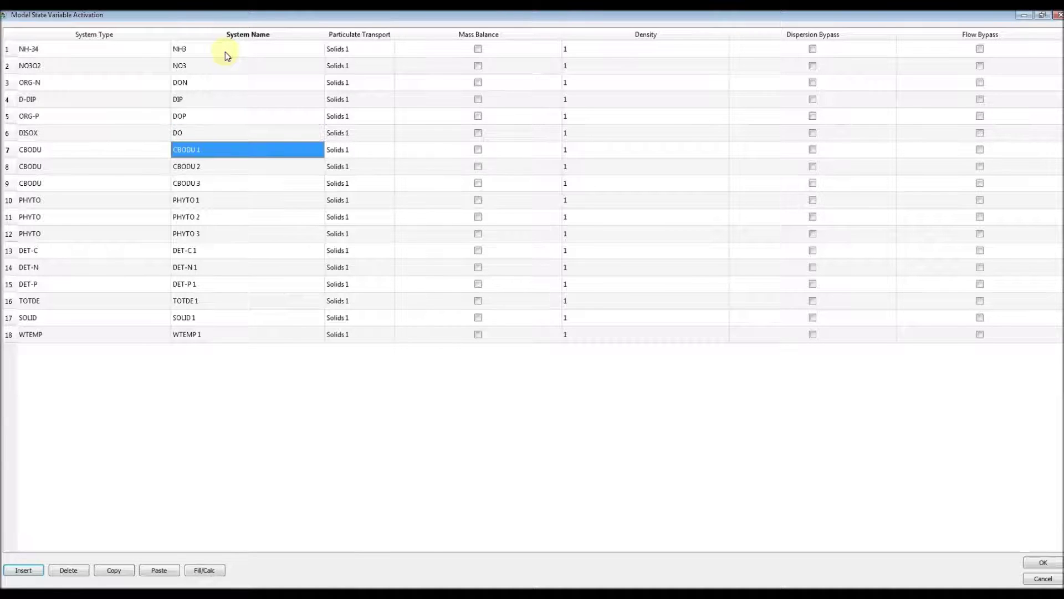
pyautogui.write('Wat')
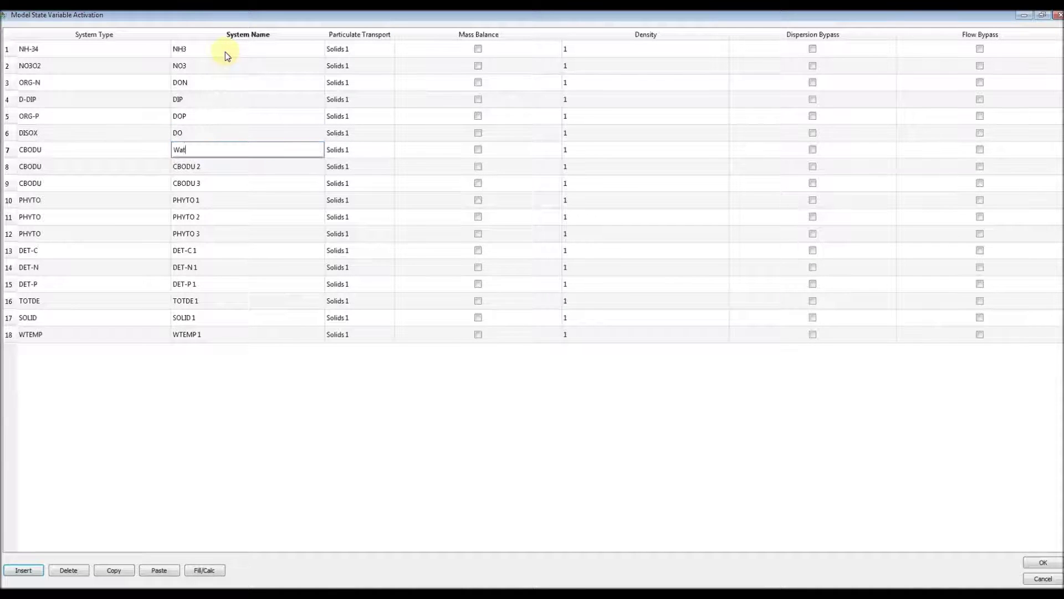
pyautogui.write('ershed BOD')
pyautogui.press('Return')
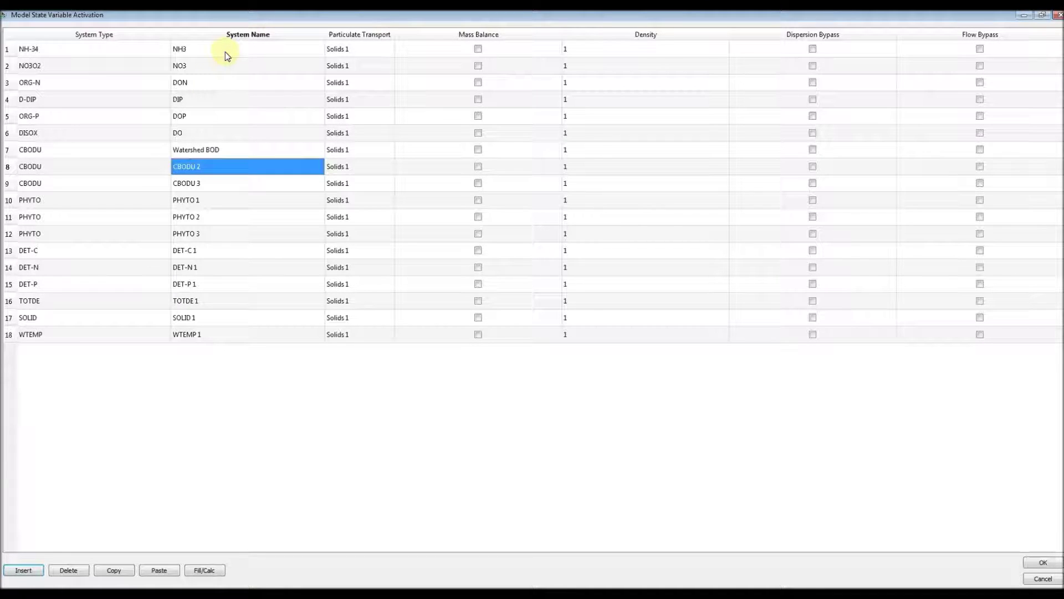
# Rename the second CBODU system to Point Source BOD and the third to Biotic BOD
pyautogui.write('Point ')
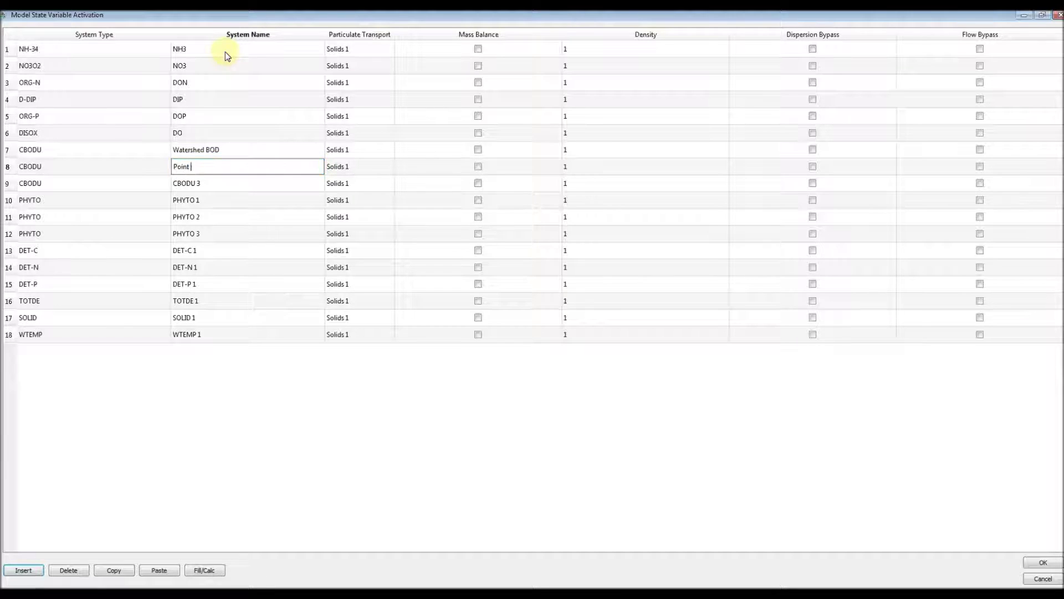
pyautogui.write('Source DOP')
pyautogui.press('BackSpace')
pyautogui.press('BackSpace')
pyautogui.press('BackSpace')
pyautogui.write('BOD')
pyautogui.press('Return')
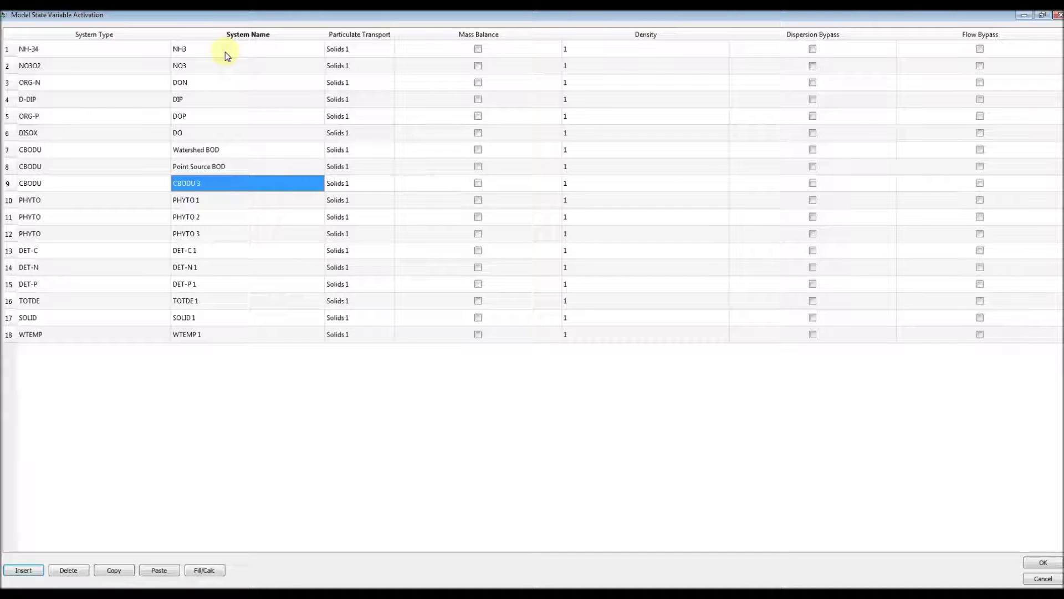
pyautogui.write('Biotic BOD')
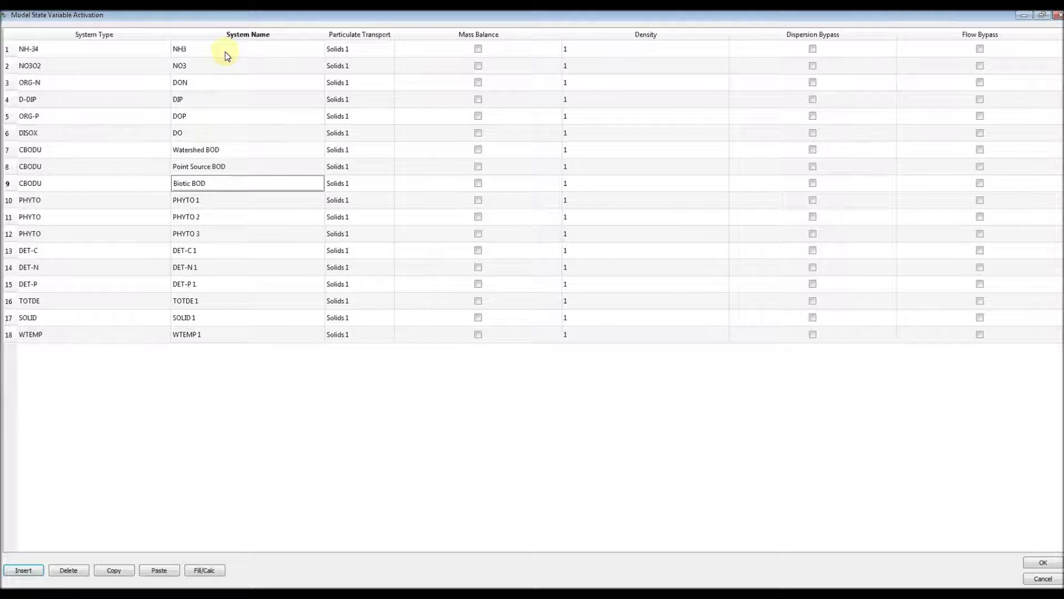
pyautogui.press('Return')
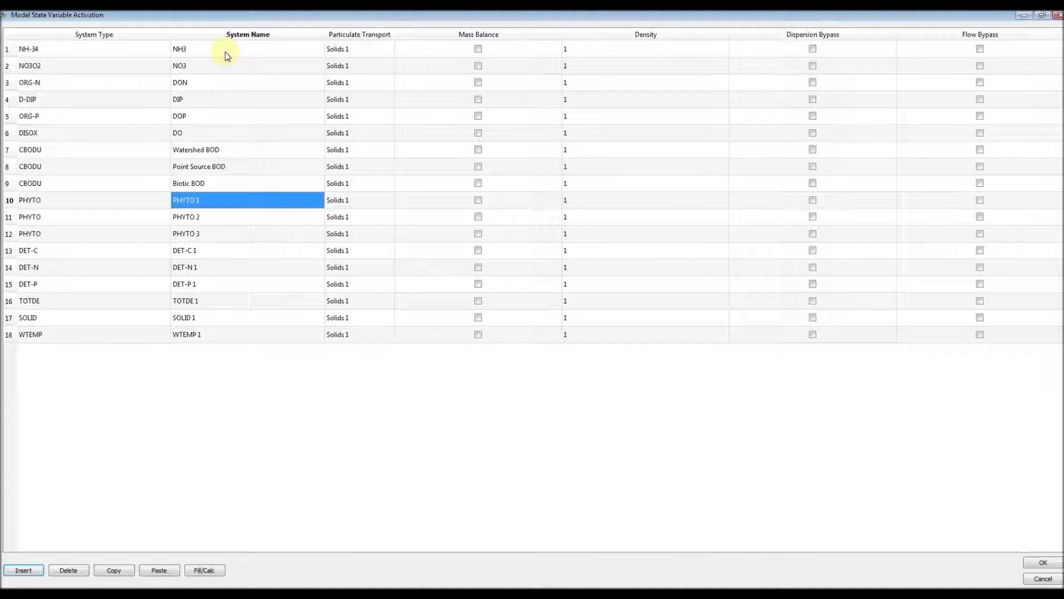
# Rename the three PHYTO systems to Spring Algae, Summer Algae and Fall Algae, in that order
pyautogui.write('Spring Algae')
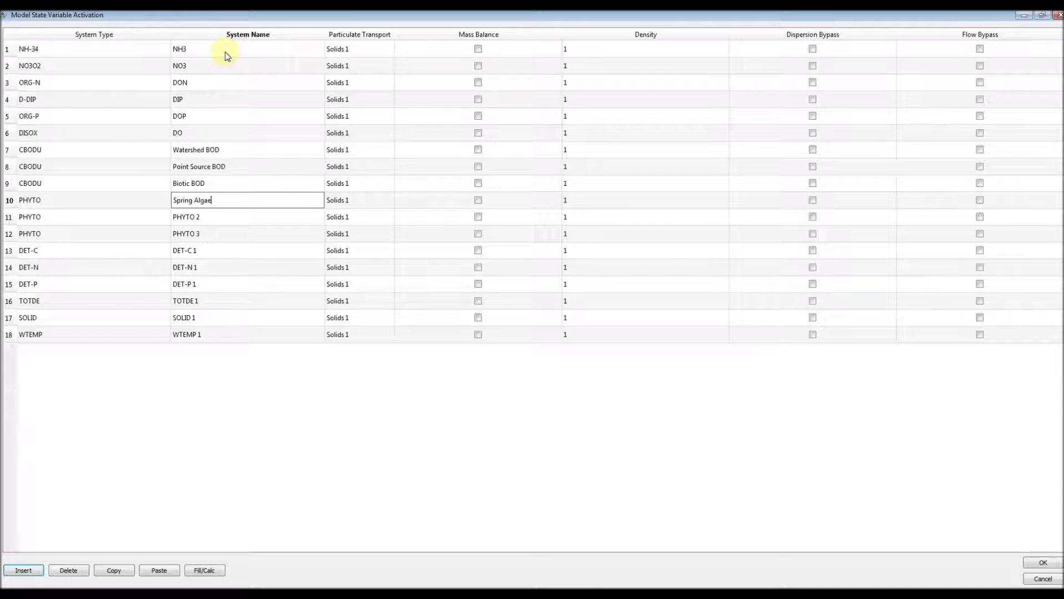
pyautogui.press('Return')
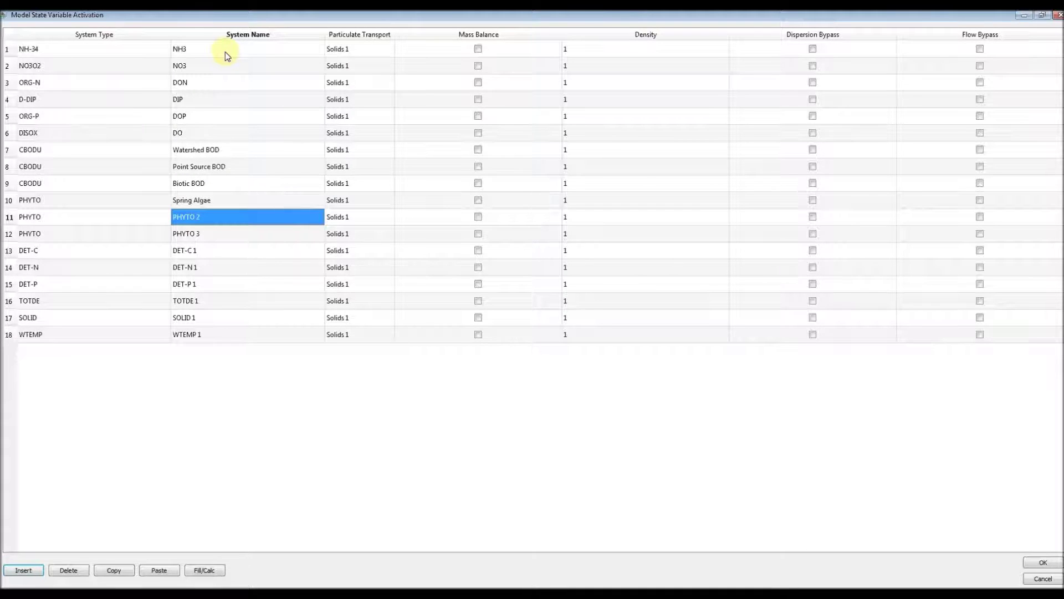
pyautogui.write('Summer Algae')
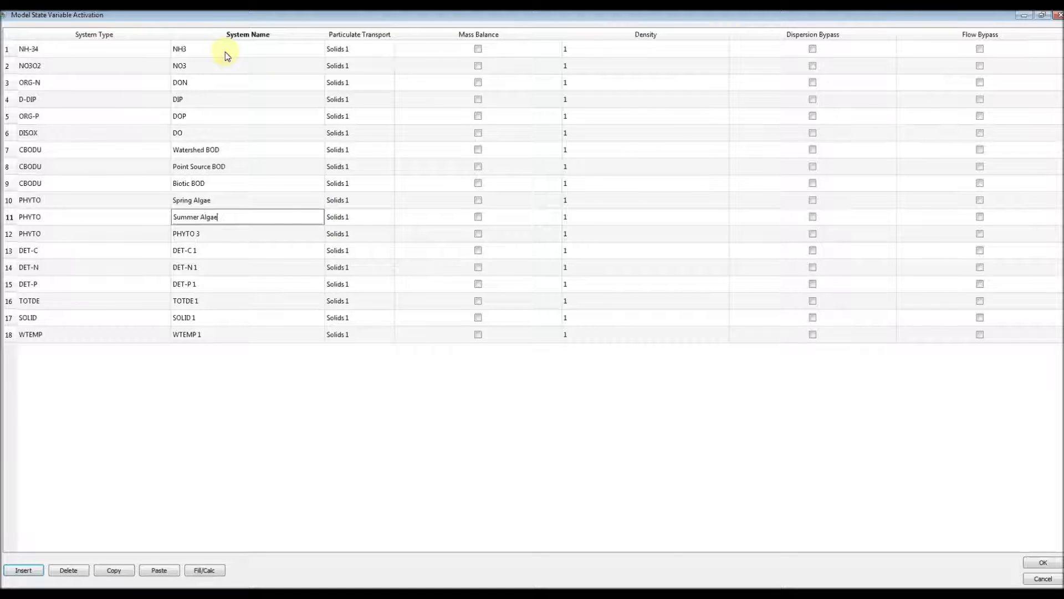
pyautogui.press('Return')
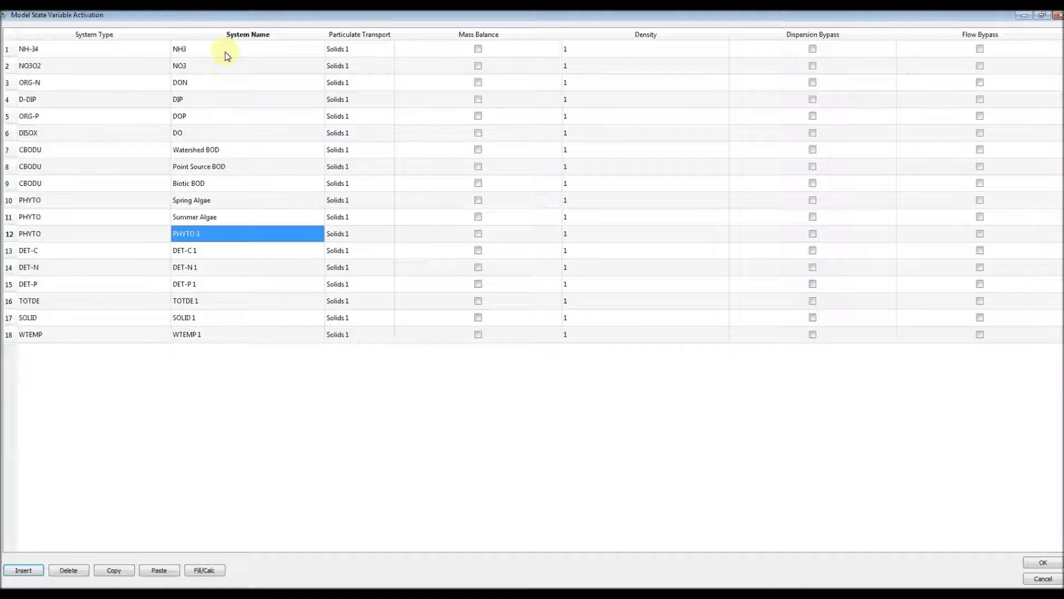
pyautogui.write('Fall Alage')
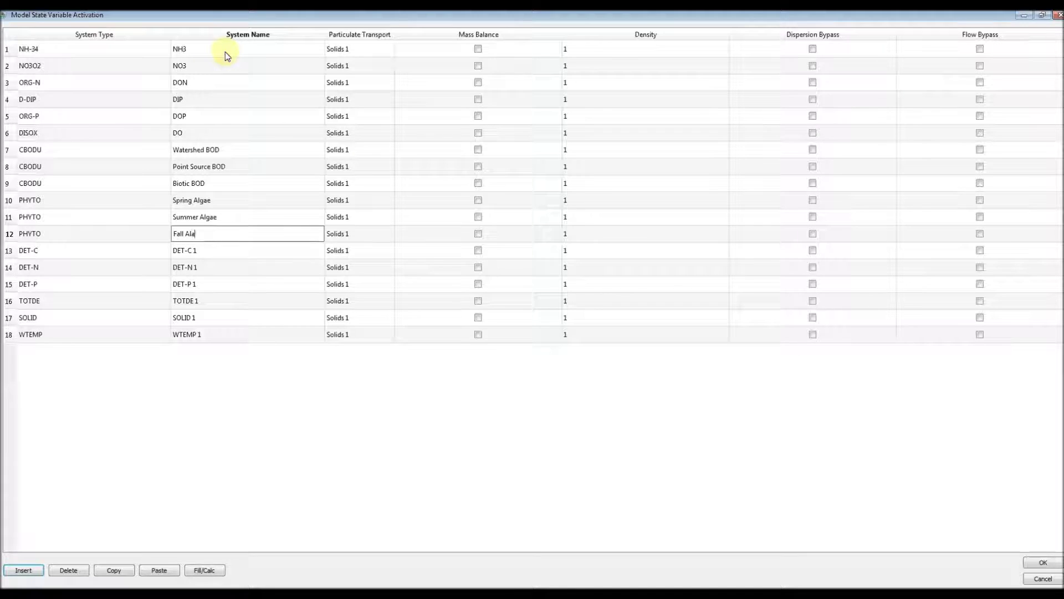
pyautogui.press('BackSpace')
pyautogui.press('BackSpace')
pyautogui.write('gae')
pyautogui.press('Return')
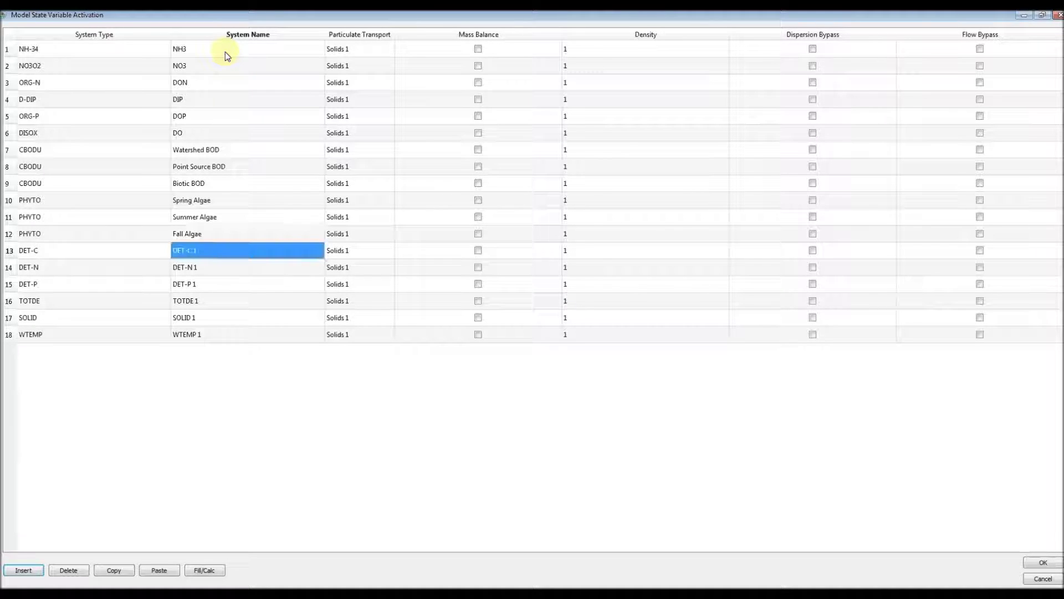
# Rename the DET-C, DET-N and DET-P systems to POC, PON and POP respectively
pyautogui.write('POC')
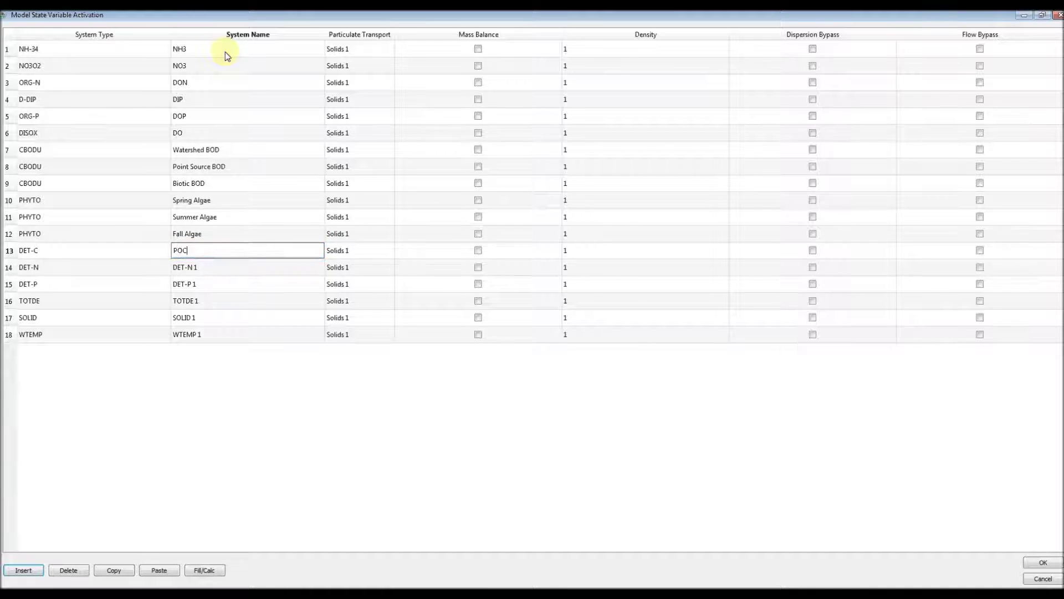
pyautogui.press('Return')
pyautogui.write('PON')
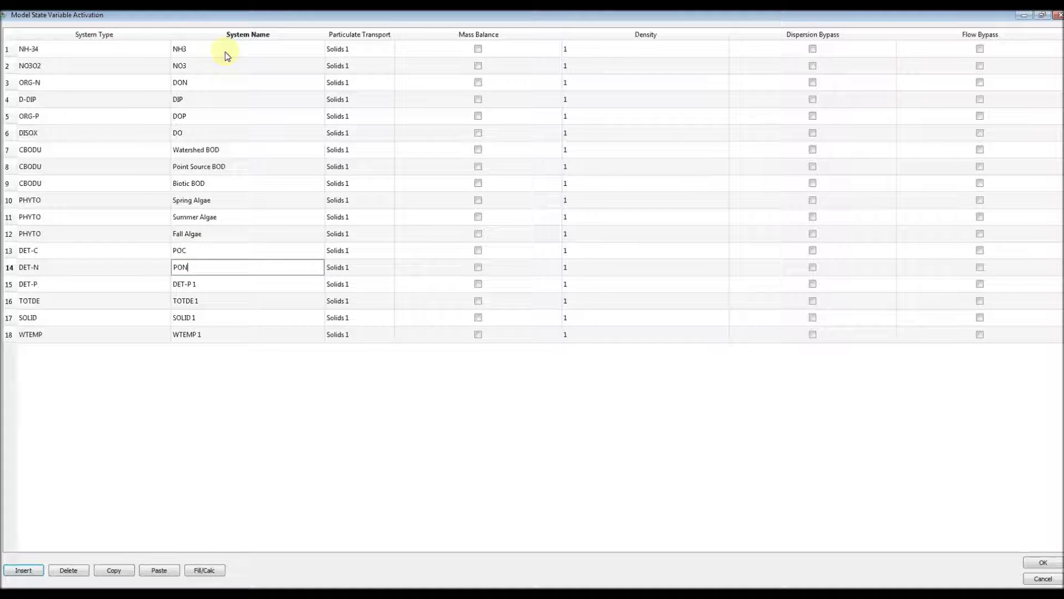
pyautogui.press('Return')
pyautogui.write('POP')
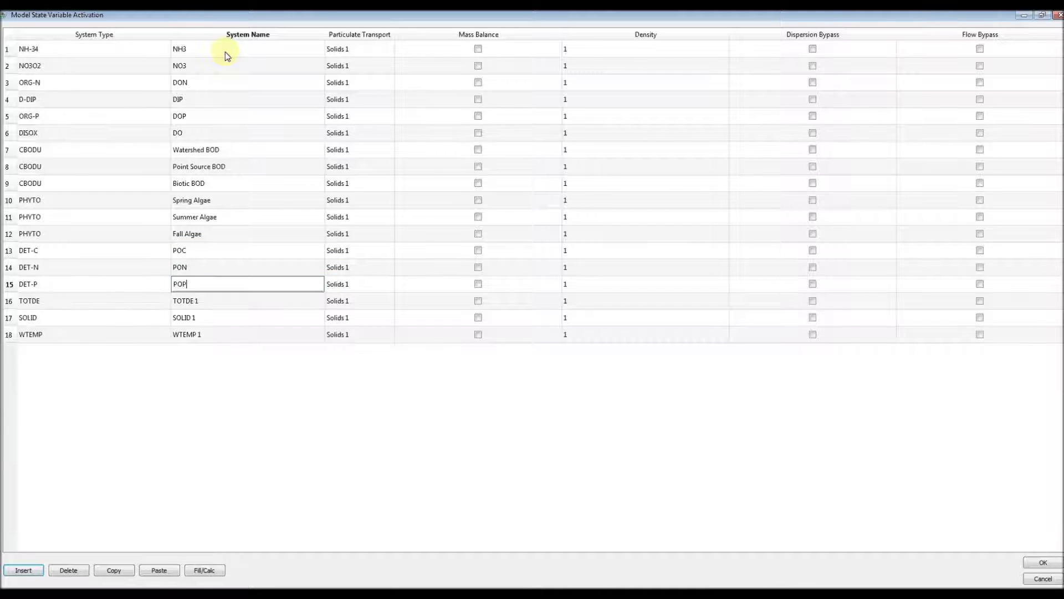
pyautogui.press('Return')
# Rename the TOTDE, SOLID and WTEMP systems to Detritus, Solid and Temp, and accept the state variable table
pyautogui.write('Detritus')
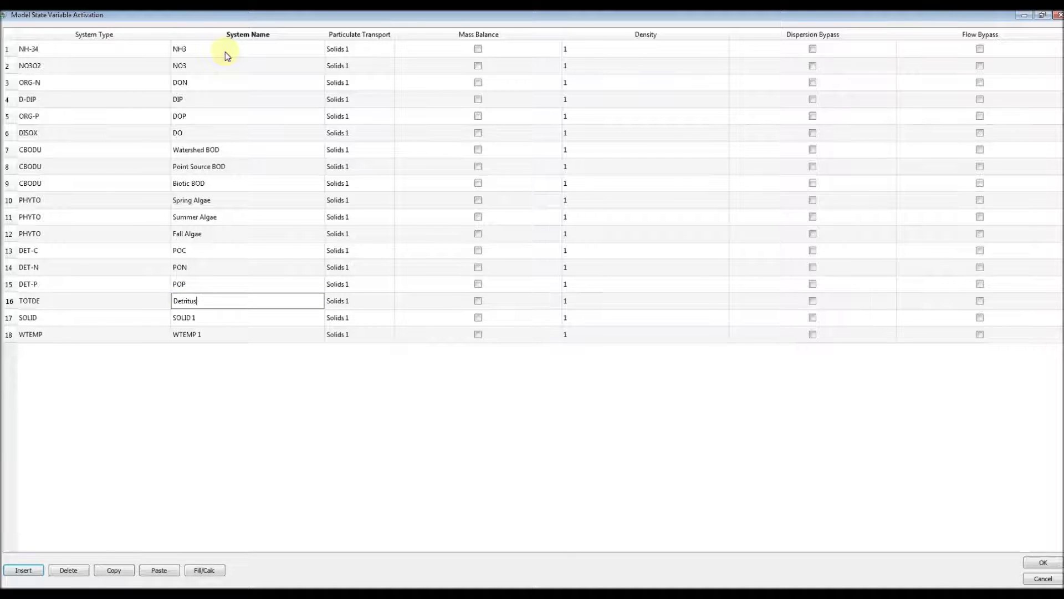
pyautogui.press('Return')
pyautogui.write('S')
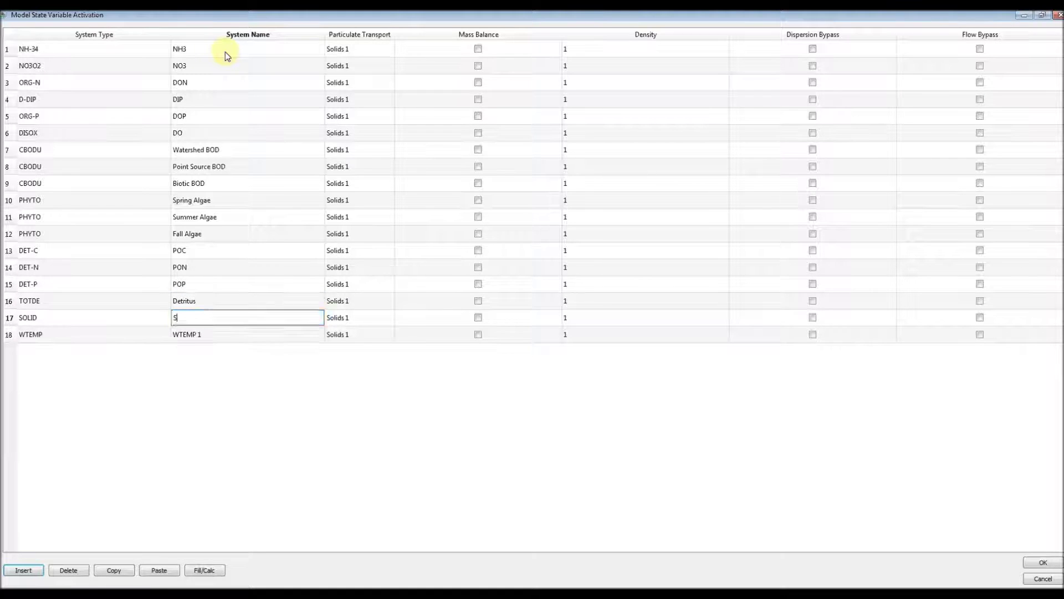
pyautogui.write('olid')
pyautogui.press('Return')
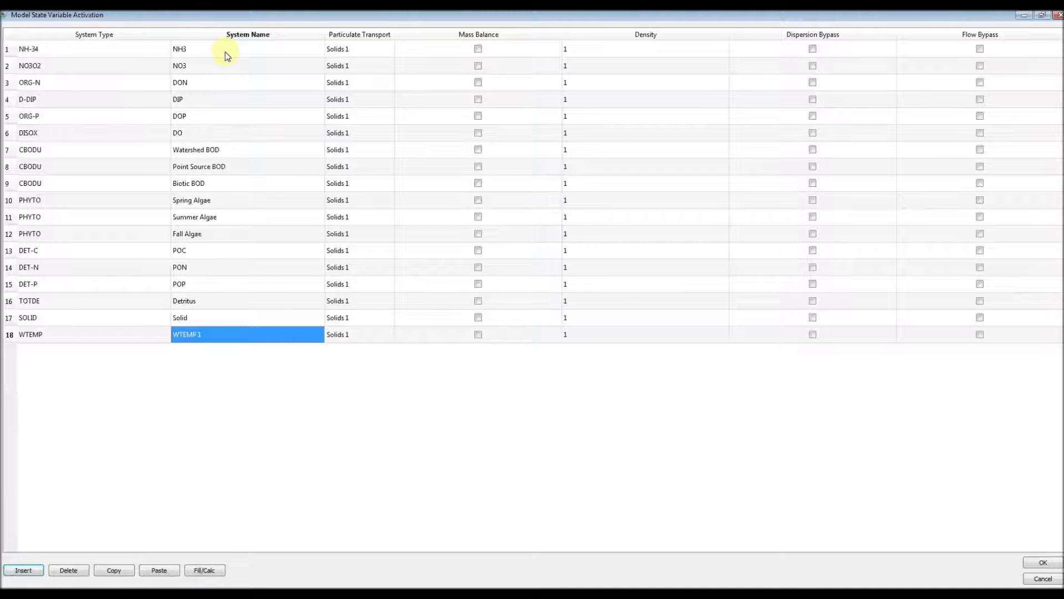
pyautogui.write('Temp')
pyautogui.press('Tab')
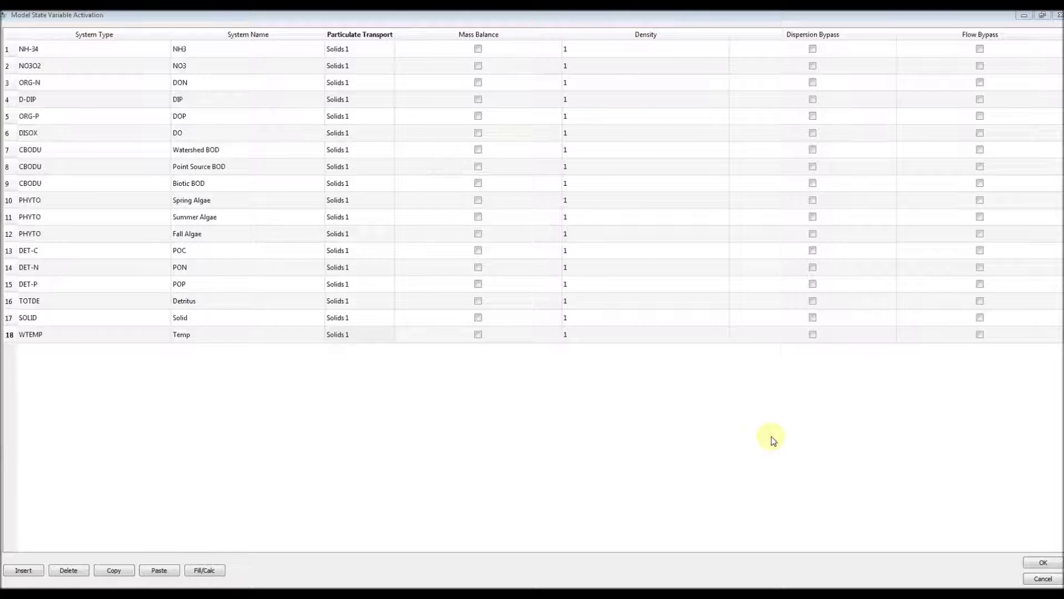
pyautogui.click(1042, 562)
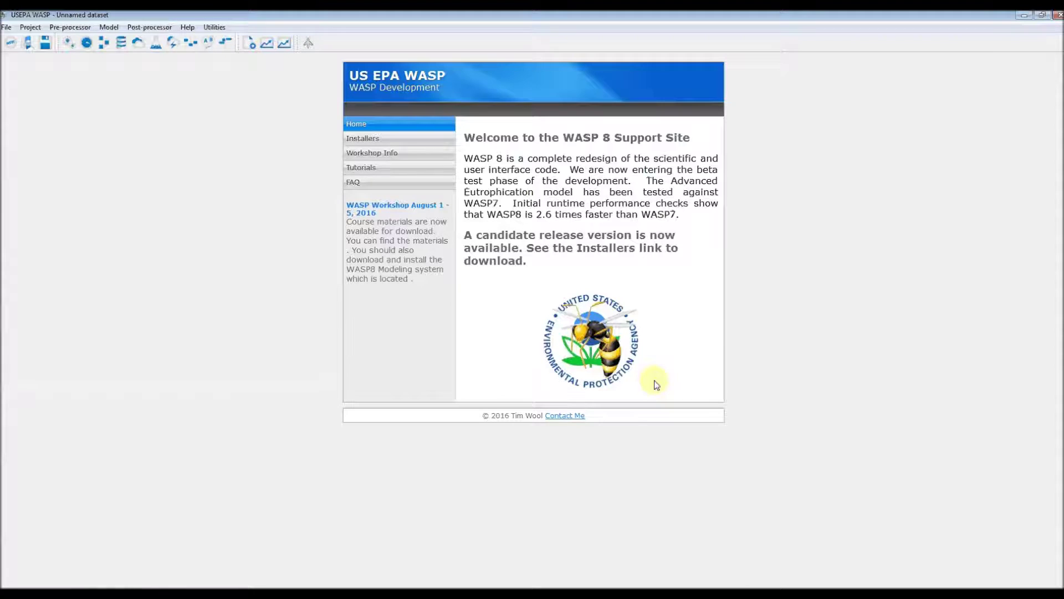
# Restore the WASP window to a smaller size, move it aside, and open Segmentation.xlsx from C:\WASP_Course\Examples\Watershed\WASP using the file manager
pyautogui.click(1042, 15)
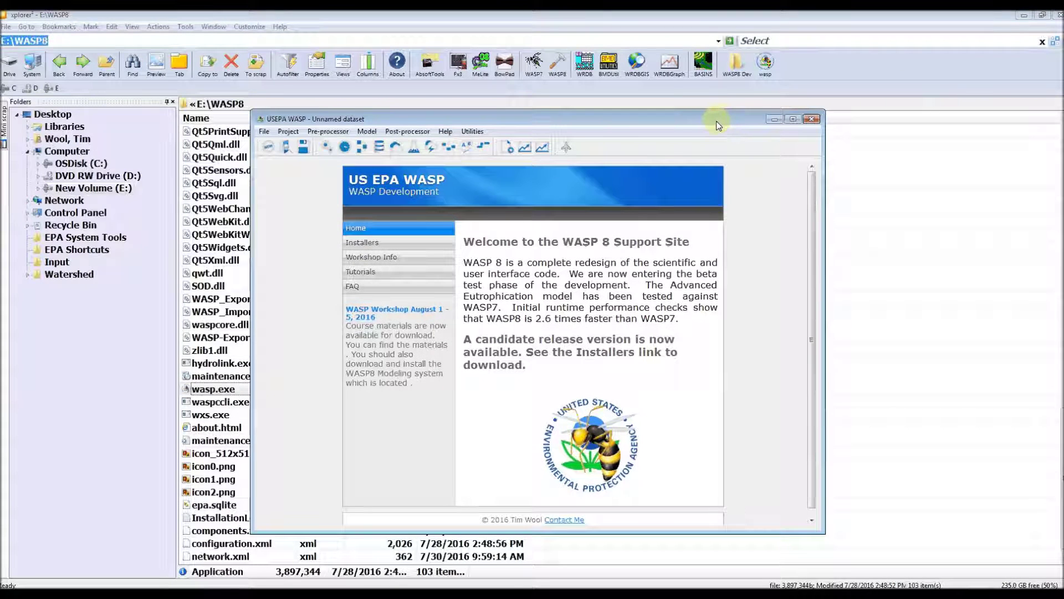
pyautogui.moveTo(716, 122); pyautogui.dragTo(900, 112)
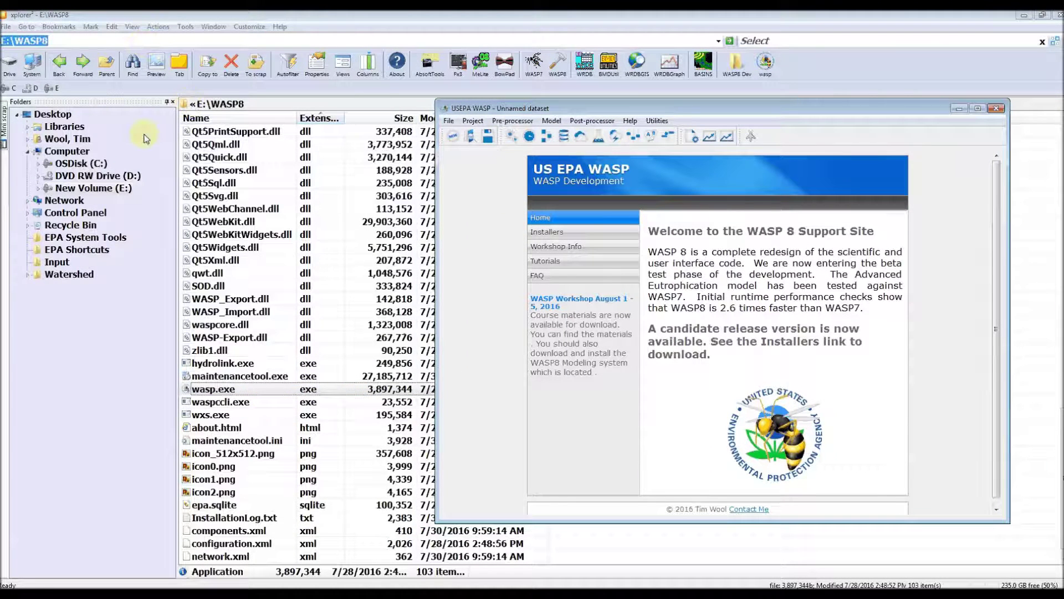
pyautogui.click(102, 163)
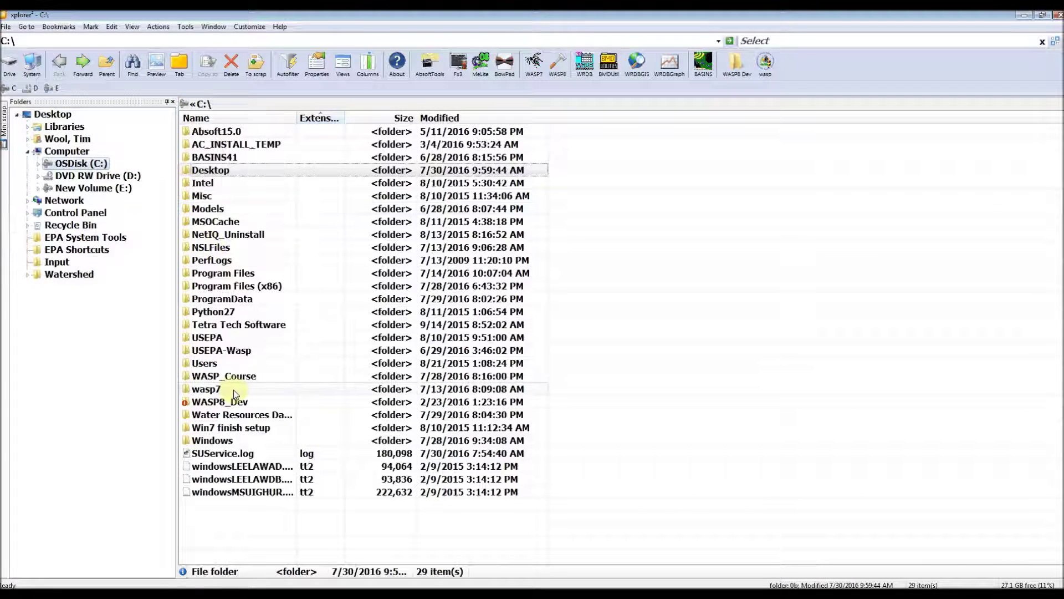
pyautogui.doubleClick(227, 377)
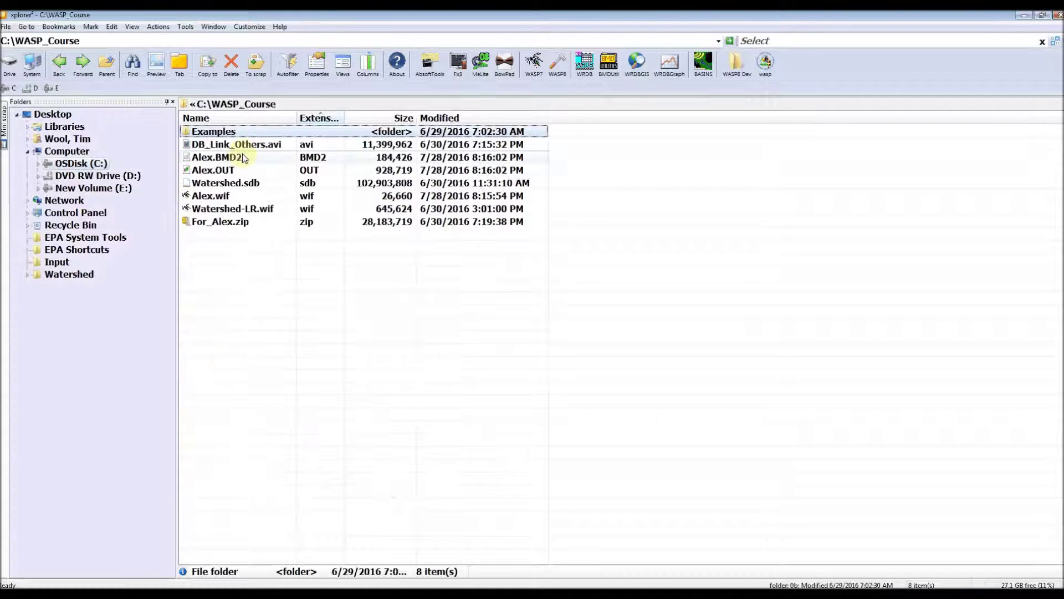
pyautogui.doubleClick(239, 132)
pyautogui.doubleClick(227, 170)
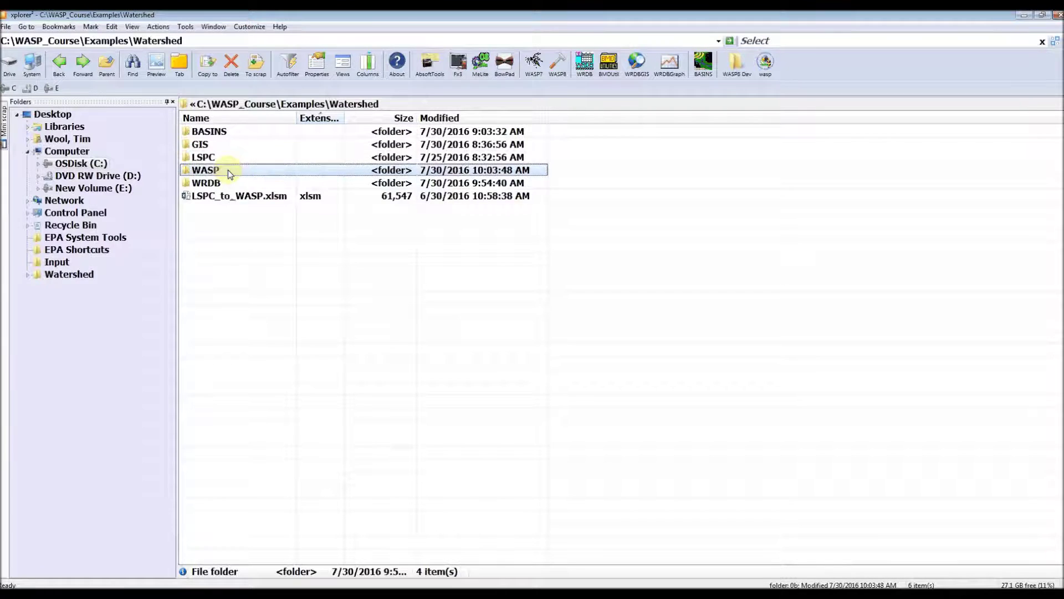
pyautogui.click(227, 171)
pyautogui.doubleClick(227, 172)
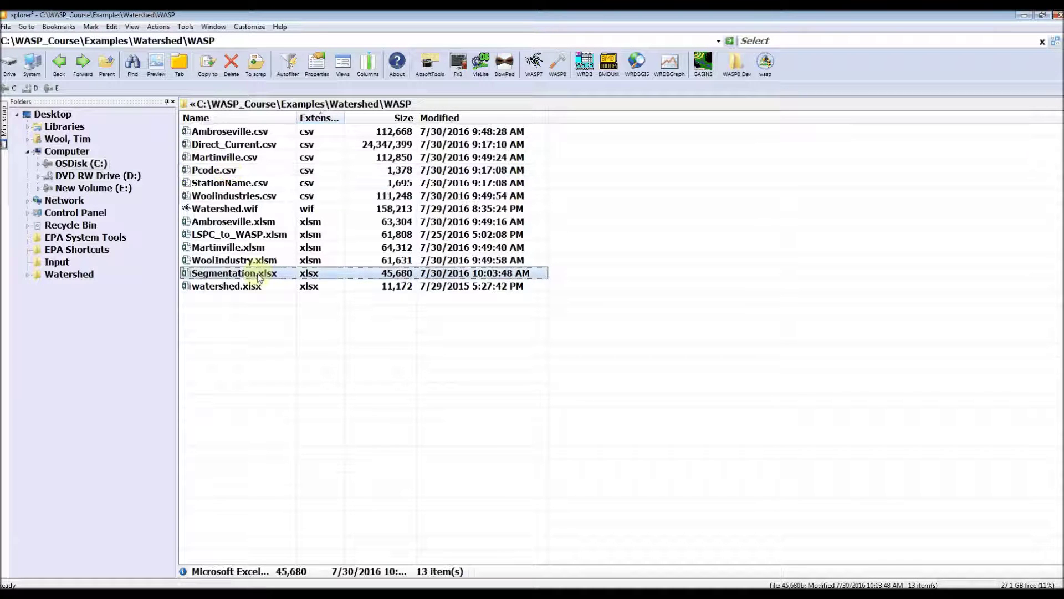
pyautogui.click(274, 274)
pyautogui.doubleClick(274, 274)
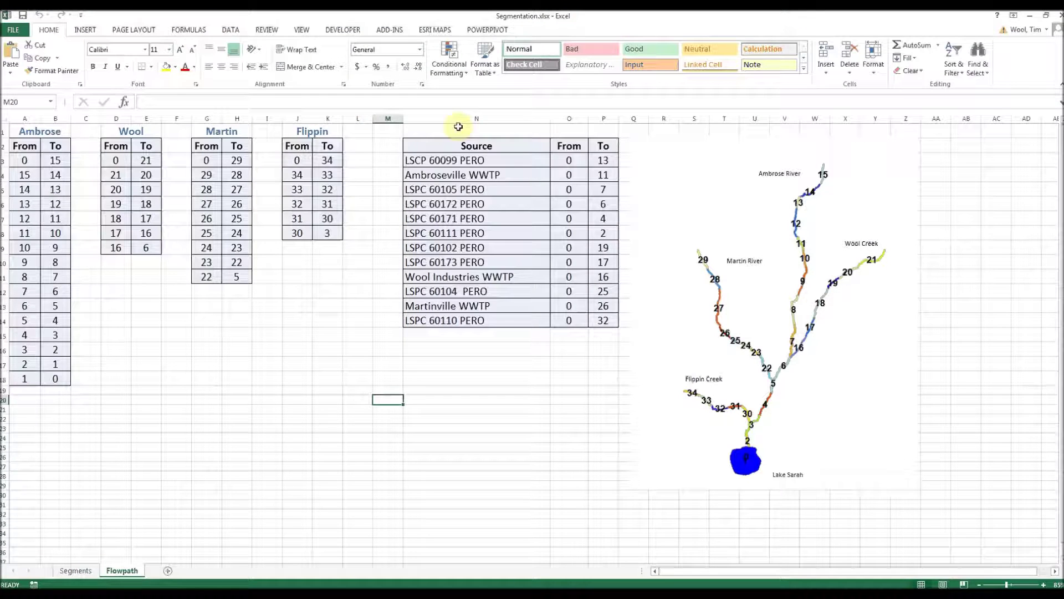
# Arrange the WASP and Segmentation.xlsx windows side by side, each filling about half the screen
pyautogui.moveTo(710, 15); pyautogui.dragTo(946, 26)
pyautogui.moveTo(912, 367); pyautogui.dragTo(903, 588)
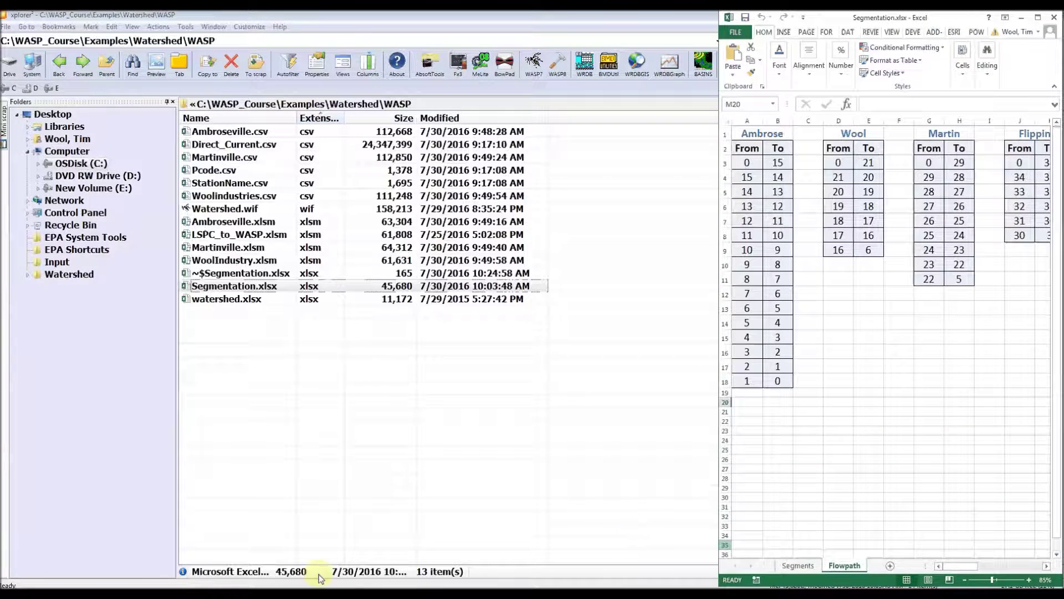
pyautogui.moveTo(727, 107); pyautogui.dragTo(294, 23)
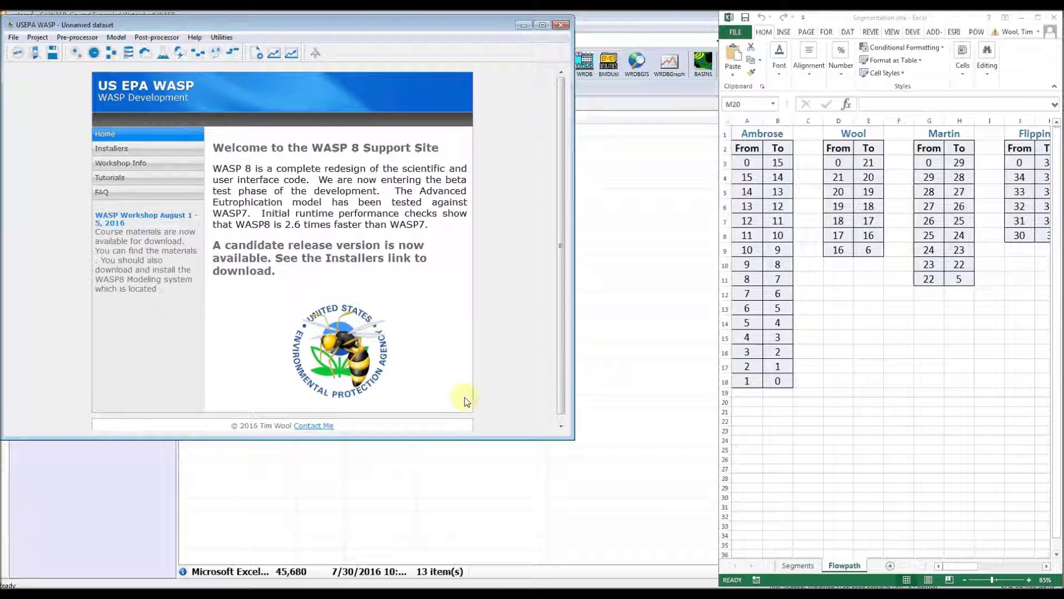
pyautogui.moveTo(453, 438); pyautogui.dragTo(450, 585)
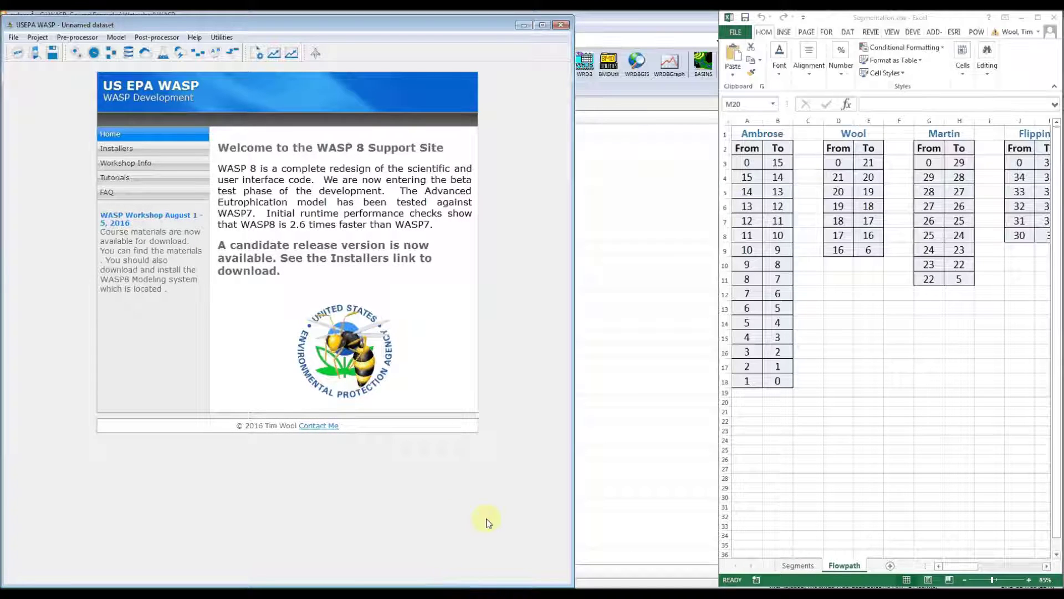
pyautogui.moveTo(570, 433); pyautogui.dragTo(516, 430)
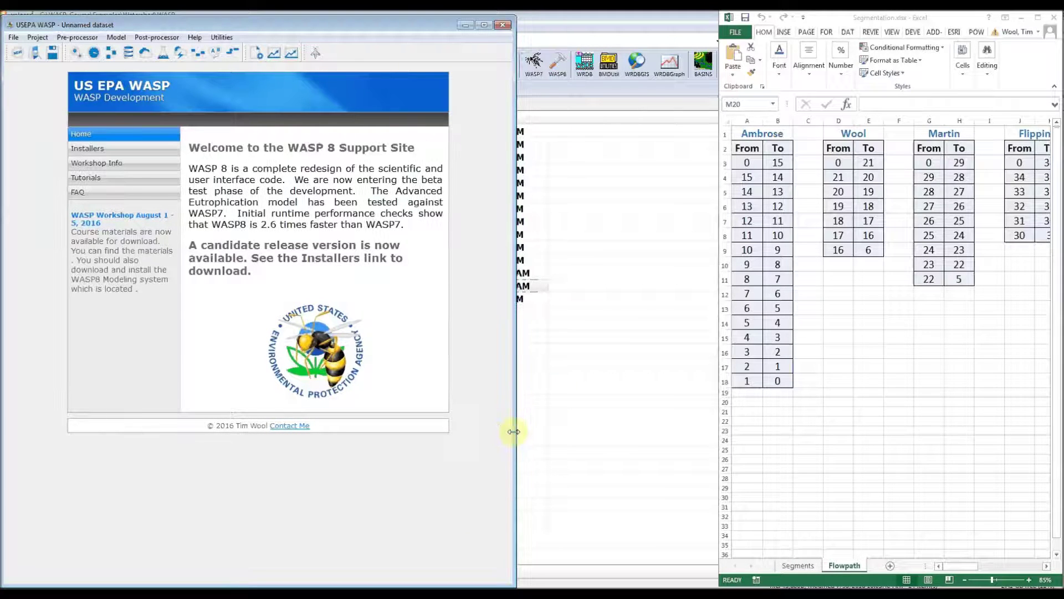
pyautogui.moveTo(717, 354); pyautogui.dragTo(521, 355)
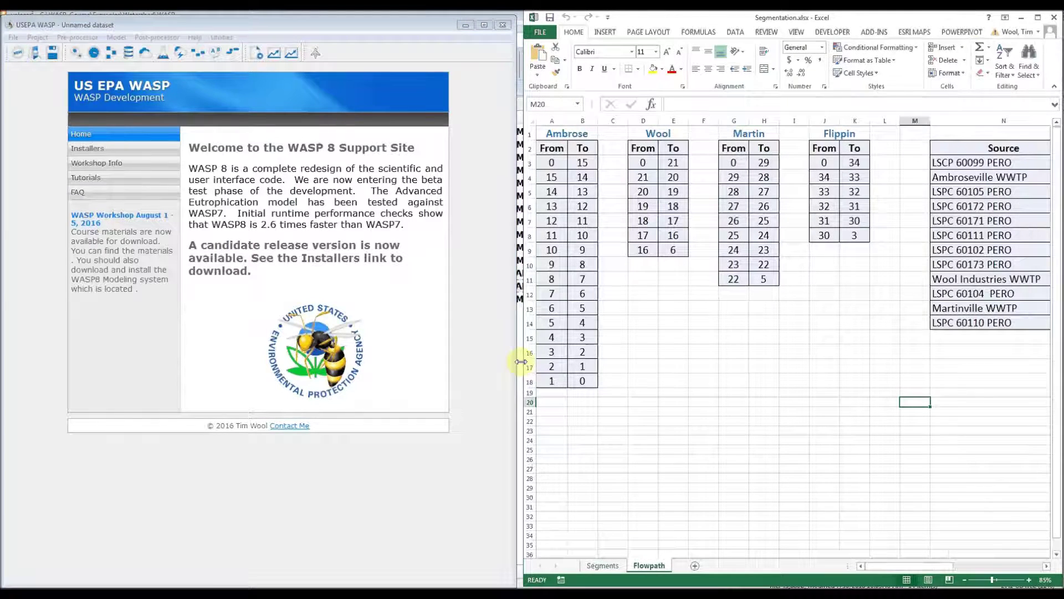
# Show the Segments sheet, open WASP's segment definition dialog, and move and lengthen it to fit beside the workbook
pyautogui.click(602, 566)
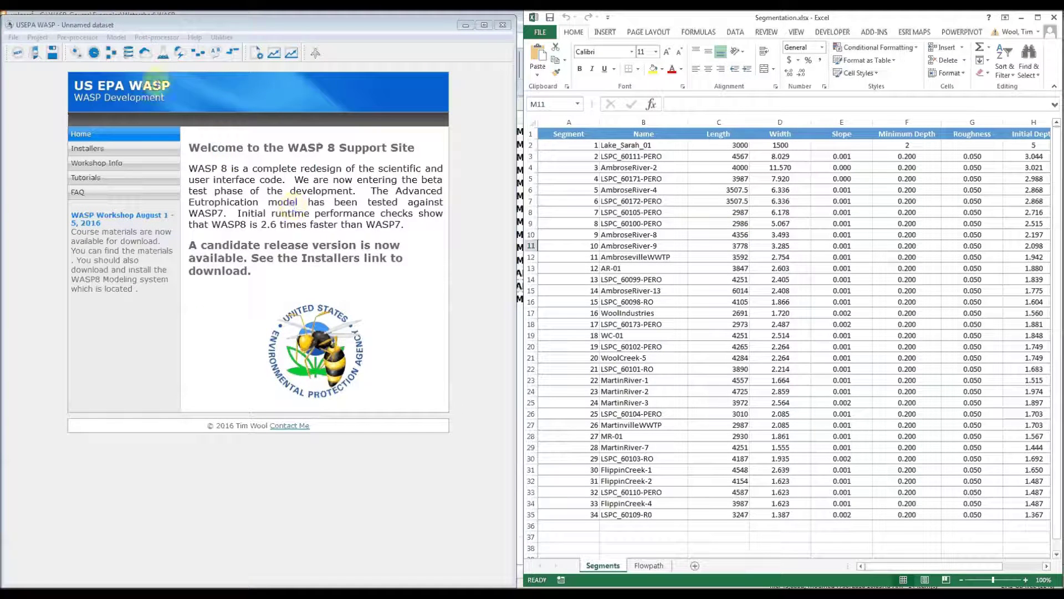
pyautogui.click(111, 54)
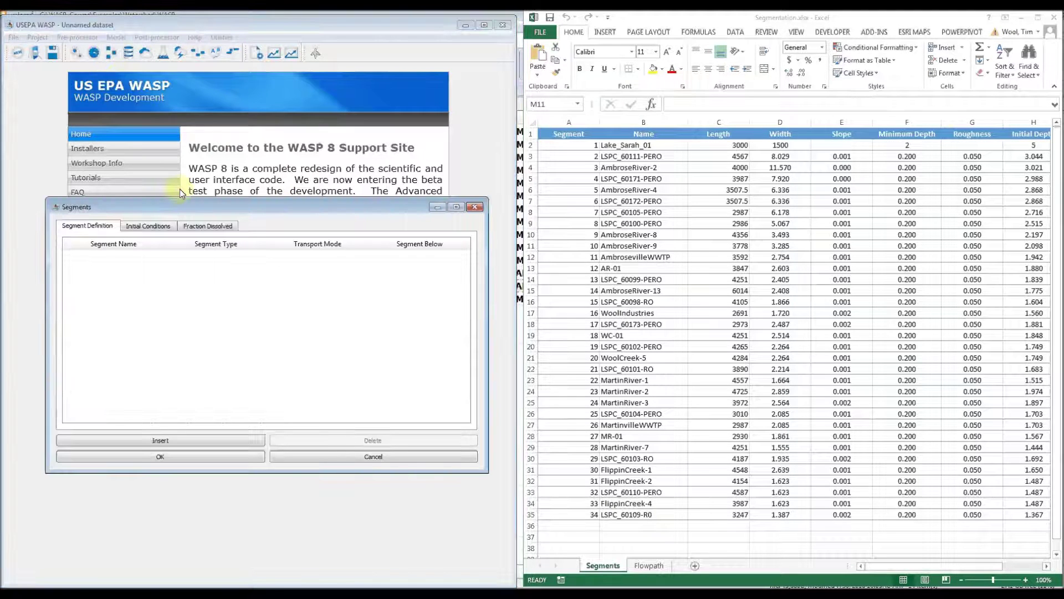
pyautogui.moveTo(186, 198); pyautogui.dragTo(205, 32)
pyautogui.moveTo(147, 473); pyautogui.dragTo(145, 547)
# Insert 34 segments into the segment definition table
pyautogui.doubleClick(156, 515)
pyautogui.doubleClick(156, 515)
pyautogui.doubleClick(157, 514)
pyautogui.click(157, 515)
pyautogui.doubleClick(157, 516)
pyautogui.doubleClick(157, 515)
pyautogui.click(156, 514)
pyautogui.doubleClick(156, 514)
pyautogui.doubleClick(156, 515)
pyautogui.doubleClick(156, 515)
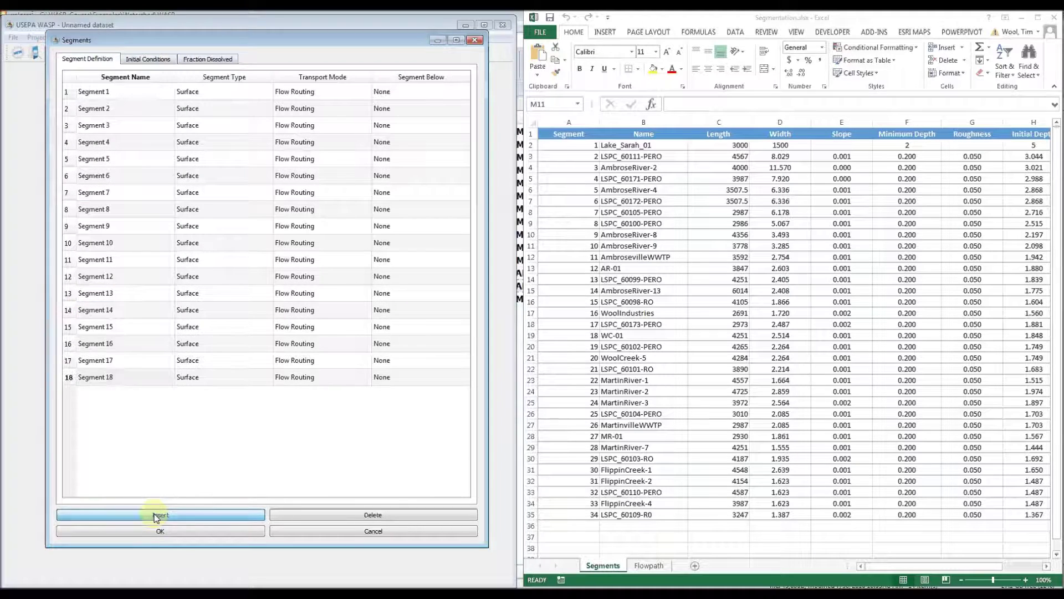
pyautogui.doubleClick(156, 515)
pyautogui.click(156, 515)
pyautogui.doubleClick(156, 515)
pyautogui.click(156, 515)
pyautogui.click(156, 515)
pyautogui.click(157, 515)
pyautogui.moveTo(466, 386); pyautogui.dragTo(468, 493)
pyautogui.click(231, 486)
pyautogui.press('Down')
pyautogui.press('Down')
pyautogui.press('Down')
pyautogui.press('Up')
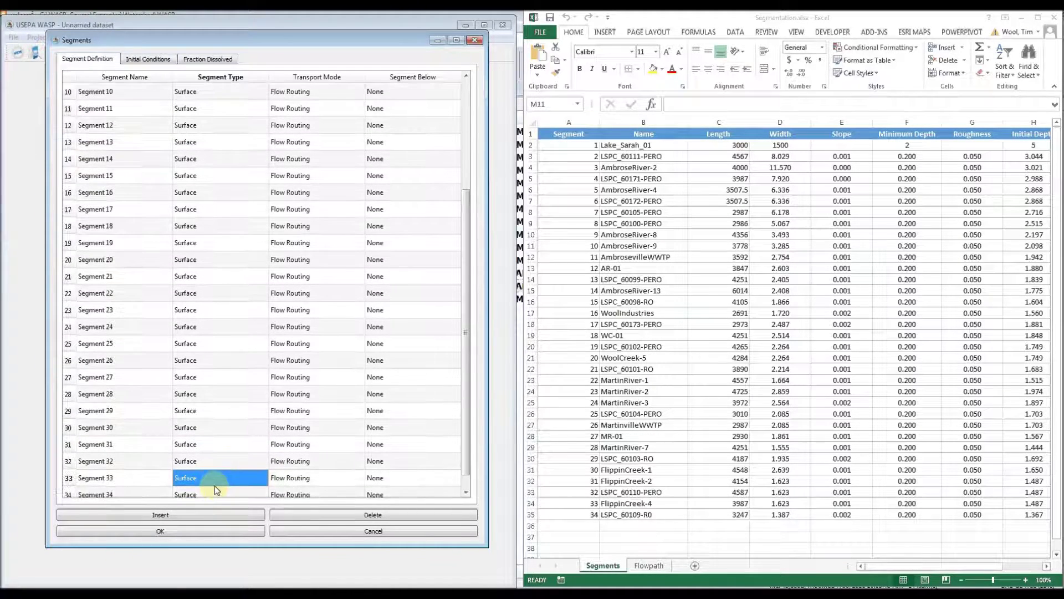
# Copy the 34 segment names, Lake_Sarah_01 to LSPC_60109-R0, from the worksheet and paste them over the default segment names
pyautogui.moveTo(464, 475); pyautogui.dragTo(494, 199)
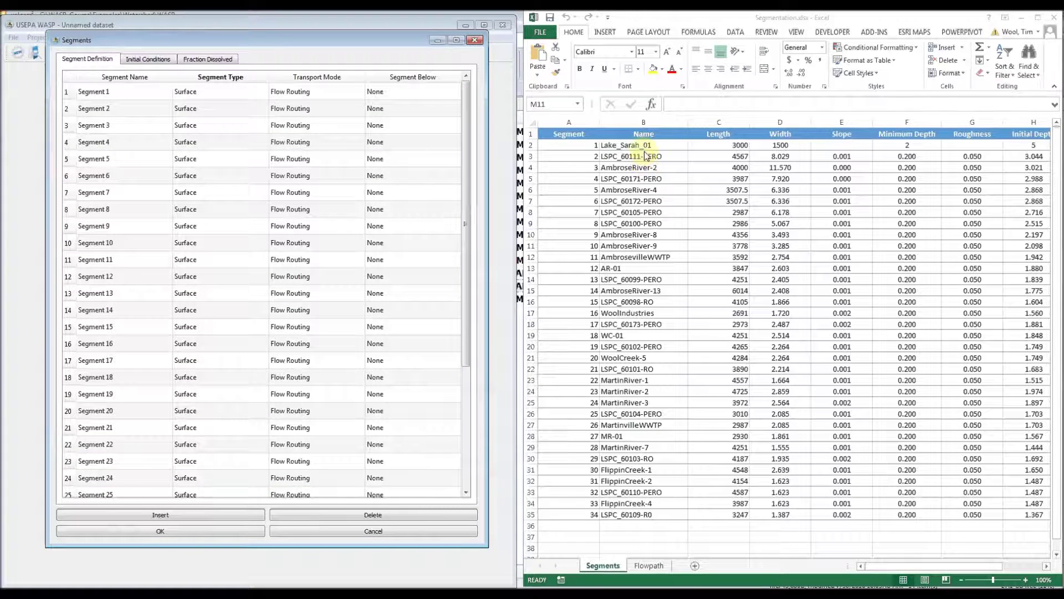
pyautogui.moveTo(637, 145); pyautogui.dragTo(643, 513)
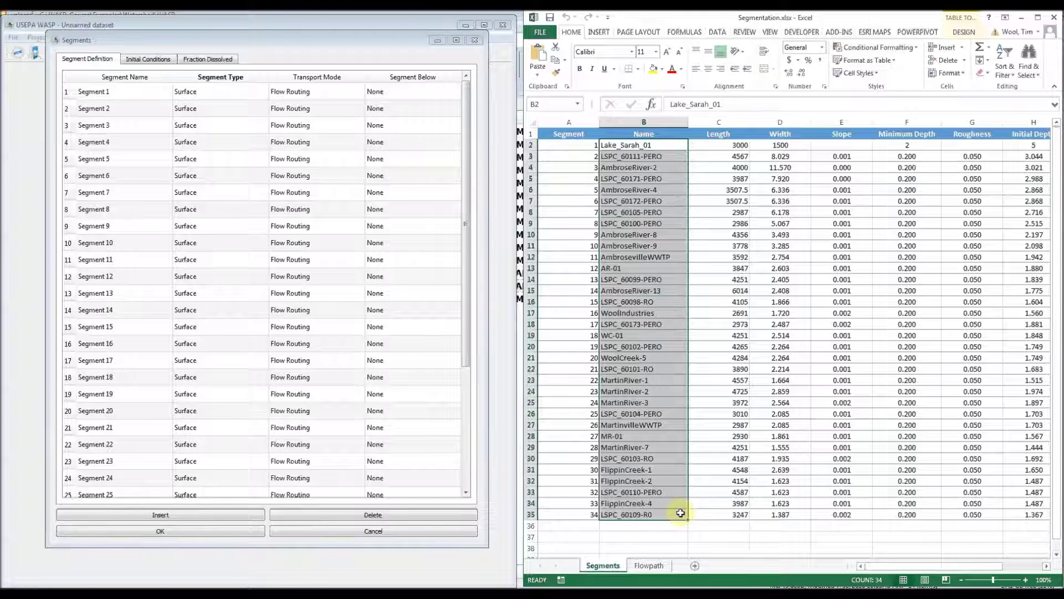
pyautogui.hotkey('ctrl', 'c')
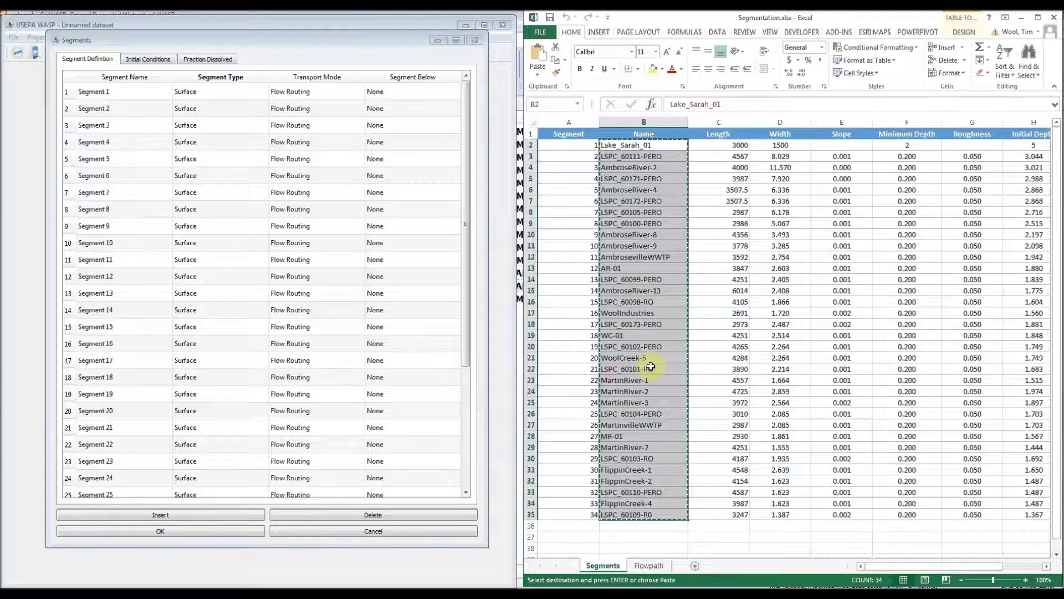
pyautogui.click(127, 93)
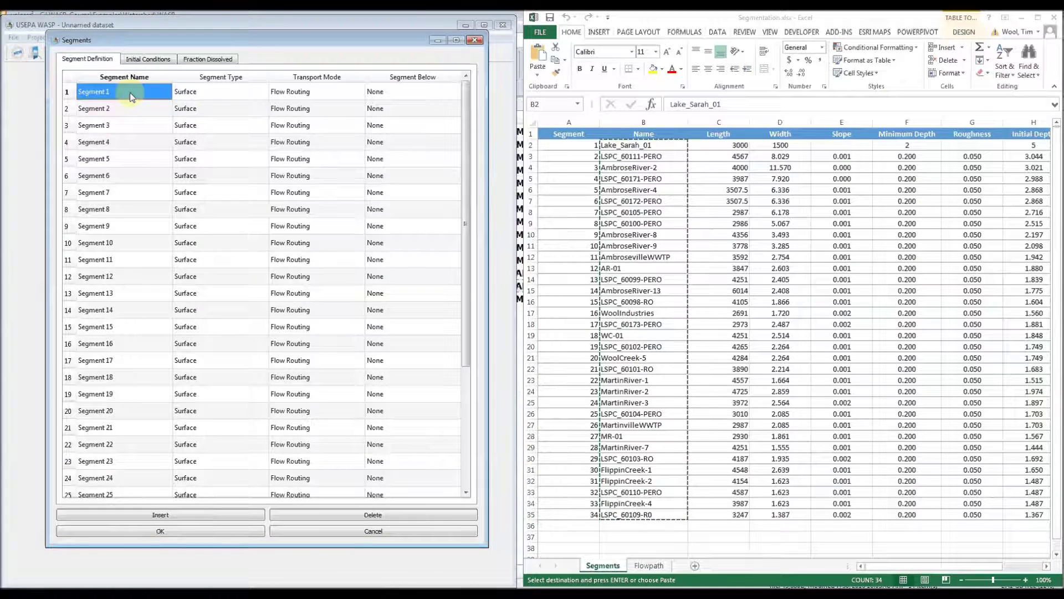
pyautogui.hotkey('ctrl', 'v')
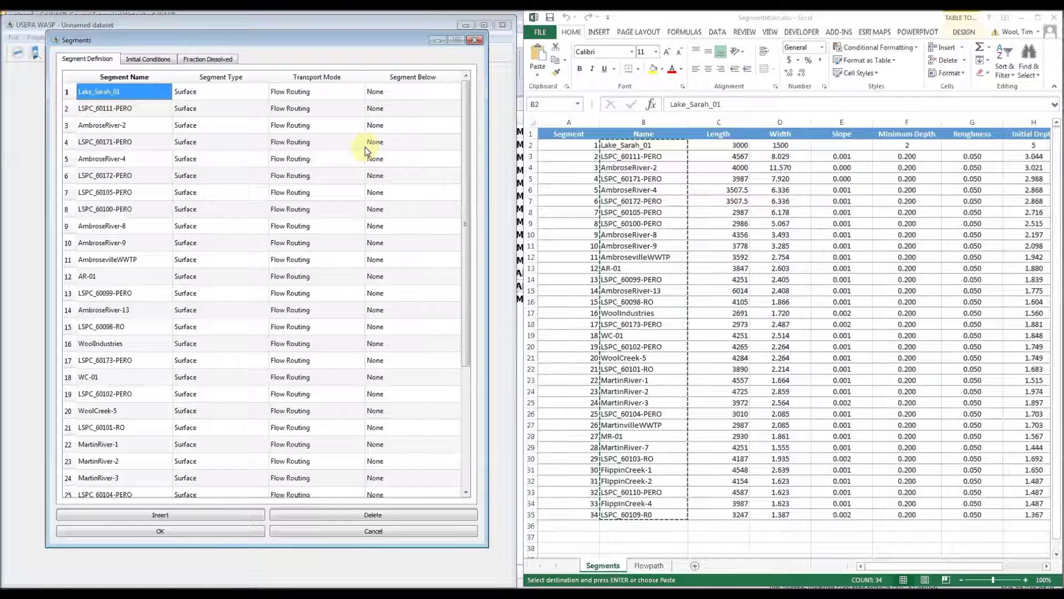
# Set the transport mode of segments 34 up to 25 to Kinematic Wave
pyautogui.moveTo(464, 334); pyautogui.dragTo(458, 470)
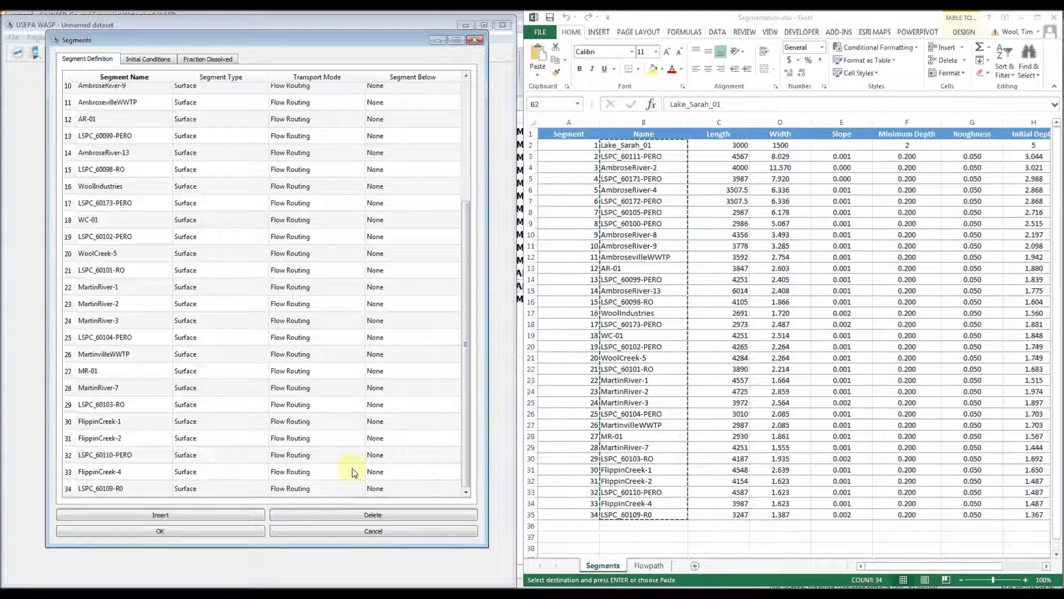
pyautogui.click(318, 493)
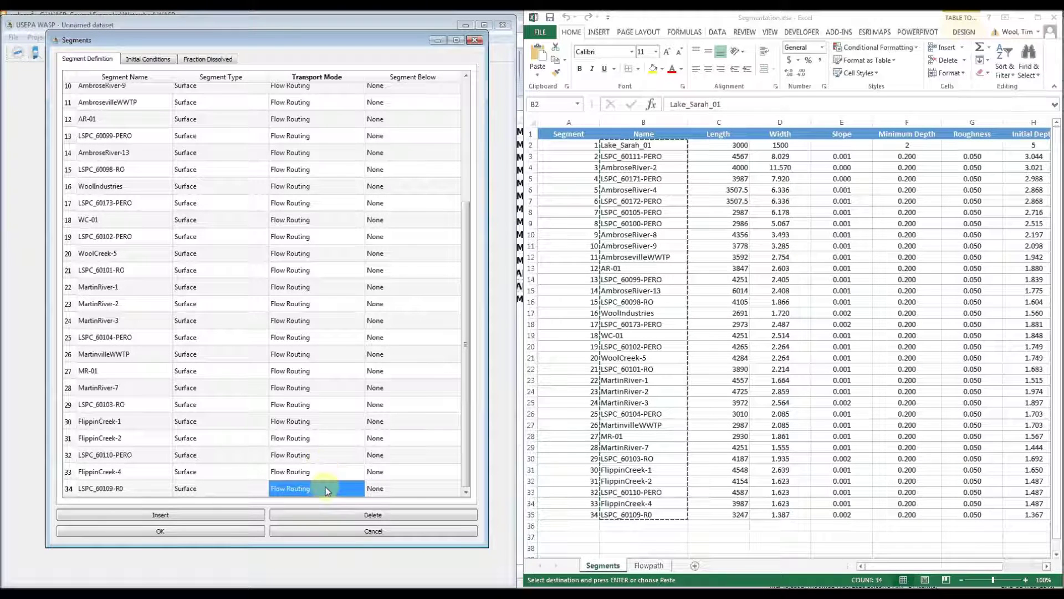
pyautogui.click(326, 486)
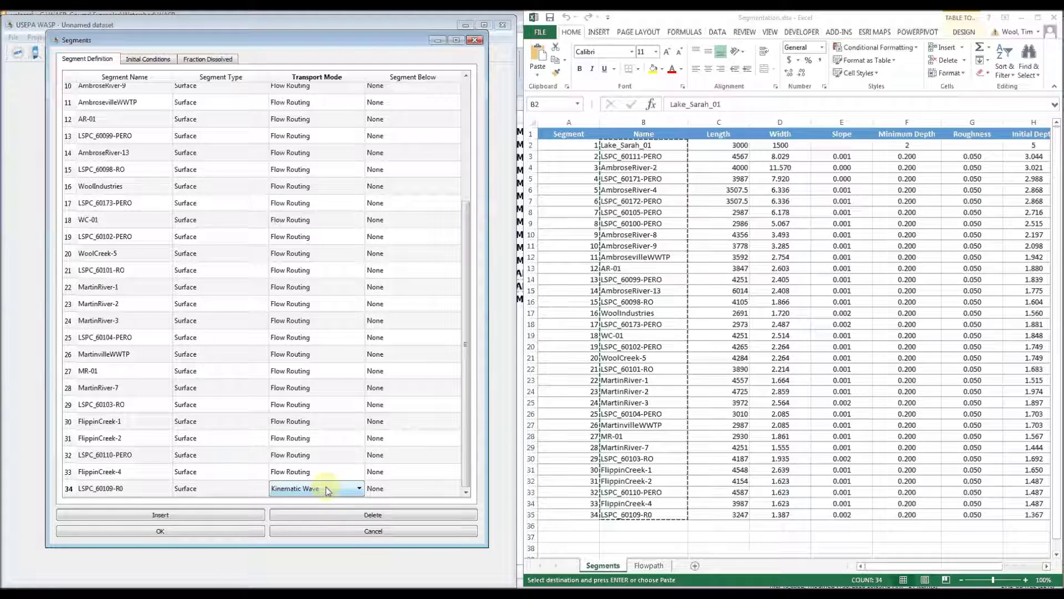
pyautogui.click(315, 471)
pyautogui.click(319, 457)
pyautogui.click(319, 438)
pyautogui.click(319, 420)
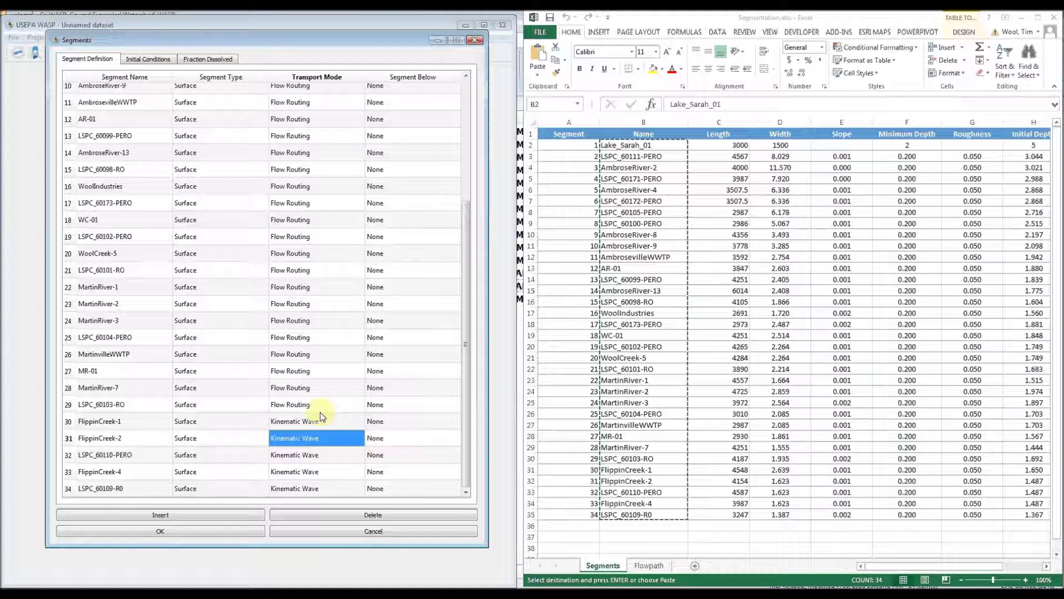
pyautogui.click(324, 404)
pyautogui.click(327, 387)
pyautogui.click(327, 371)
pyautogui.click(325, 354)
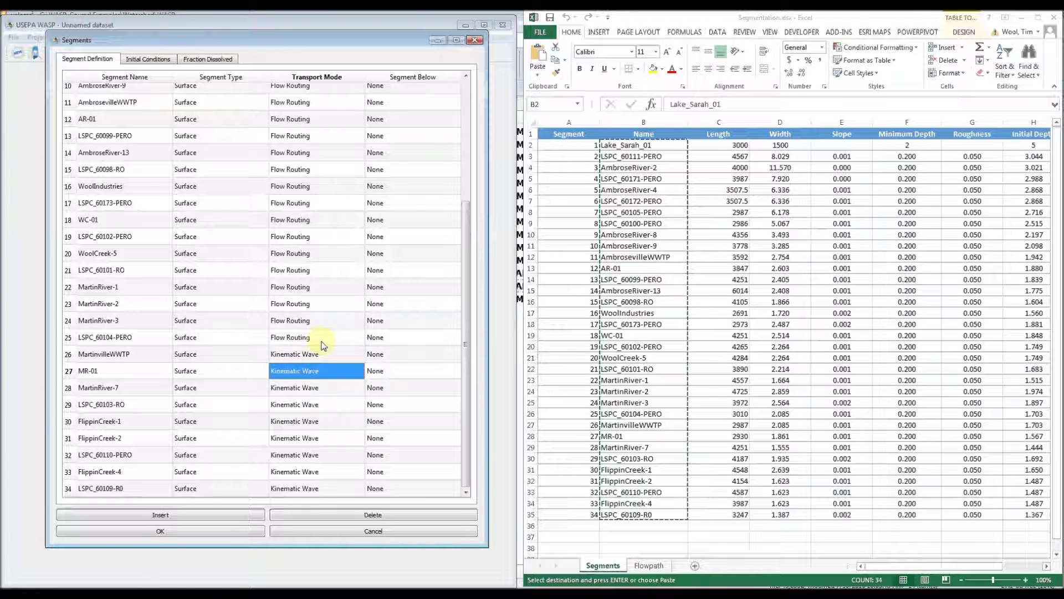
pyautogui.click(322, 337)
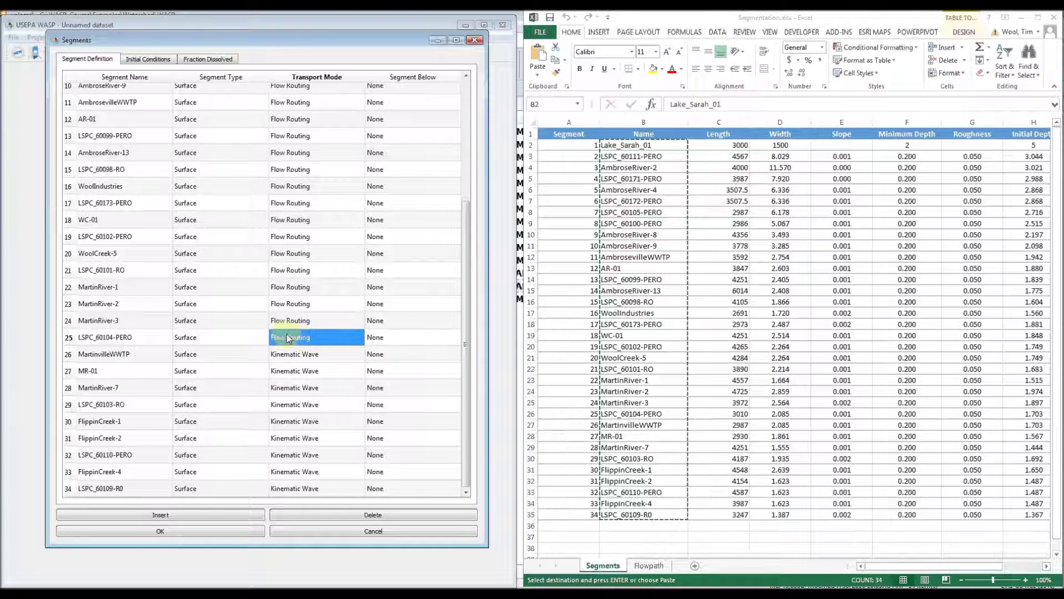
pyautogui.click(323, 355)
# Change the transport mode to Kinematic Wave for segments 24 up to 11
pyautogui.click(315, 325)
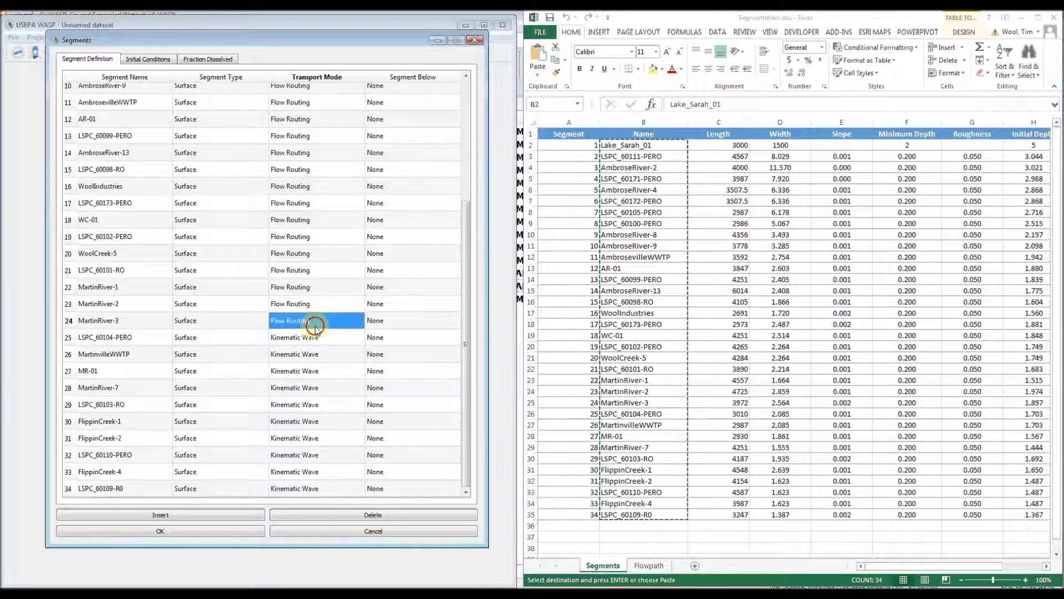
pyautogui.click(354, 321)
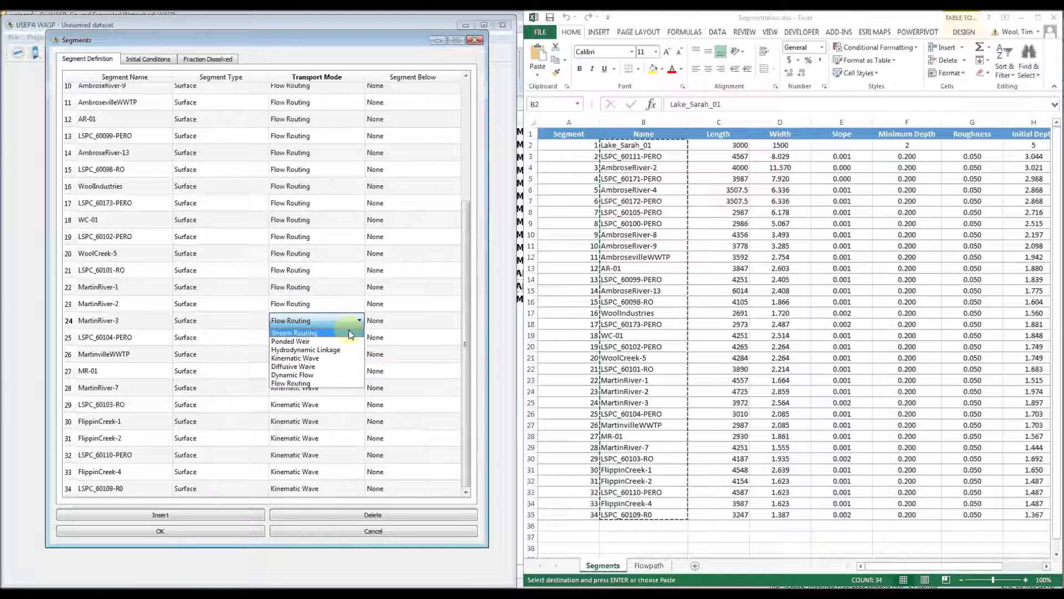
pyautogui.click(340, 358)
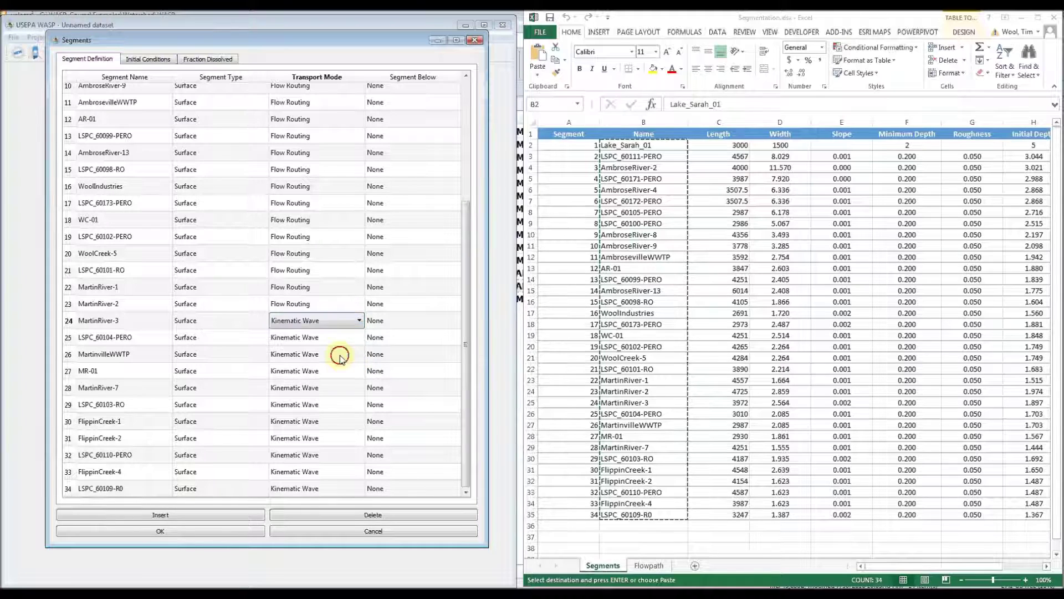
pyautogui.click(333, 303)
pyautogui.click(334, 303)
pyautogui.click(328, 343)
pyautogui.click(311, 287)
pyautogui.click(280, 287)
pyautogui.click(310, 315)
pyautogui.click(283, 272)
pyautogui.click(294, 252)
pyautogui.click(300, 238)
pyautogui.click(302, 222)
pyautogui.click(304, 204)
pyautogui.click(311, 187)
pyautogui.click(321, 170)
pyautogui.click(330, 153)
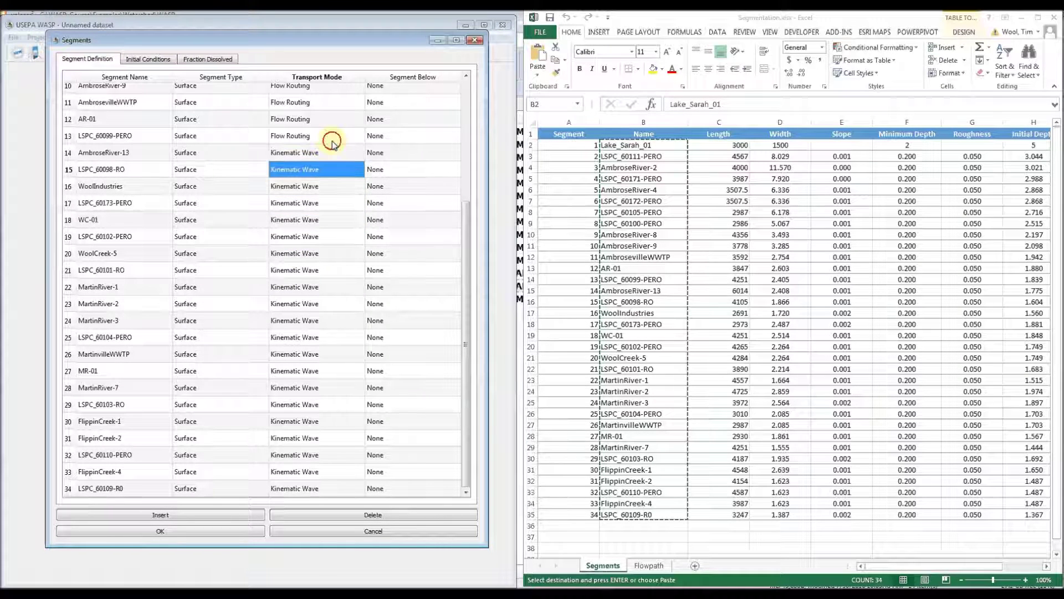
pyautogui.click(336, 136)
pyautogui.click(340, 121)
pyautogui.click(347, 136)
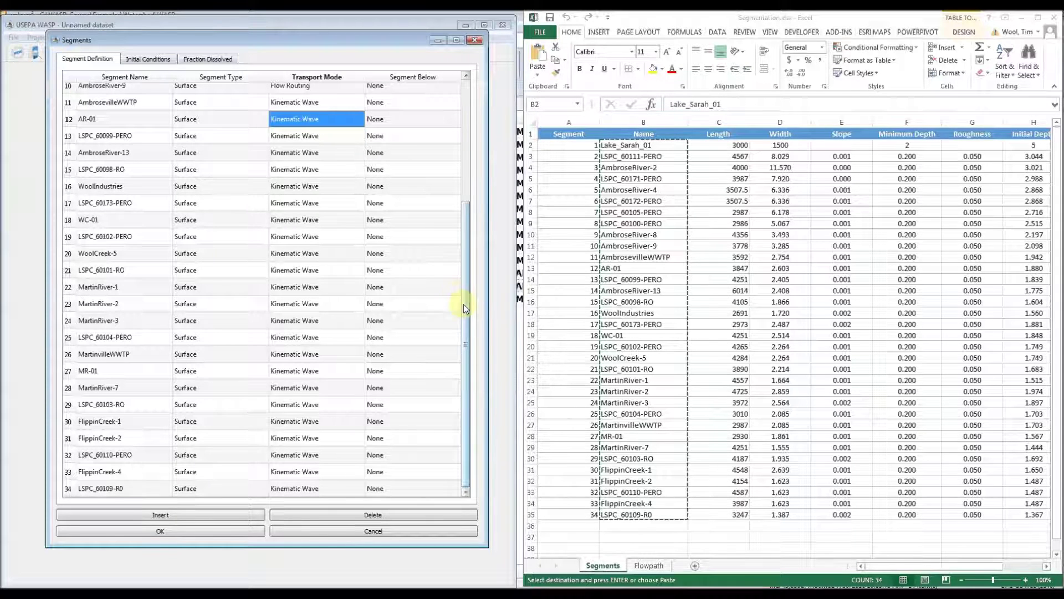
# Assign the Kinematic Wave transport mode to the remaining river segments, 10 up to 2
pyautogui.scroll(10, 465, 308)
pyautogui.click(311, 242)
pyautogui.click(335, 210)
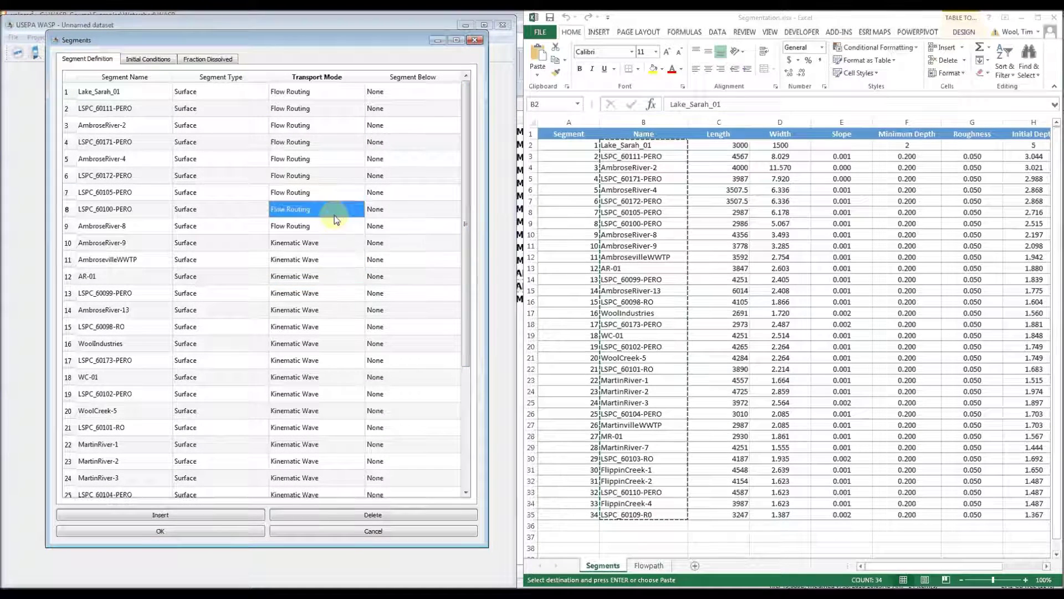
pyautogui.click(334, 220)
pyautogui.click(333, 207)
pyautogui.click(336, 192)
pyautogui.click(338, 174)
pyautogui.click(335, 157)
pyautogui.click(336, 142)
pyautogui.click(339, 126)
pyautogui.click(338, 127)
pyautogui.click(335, 108)
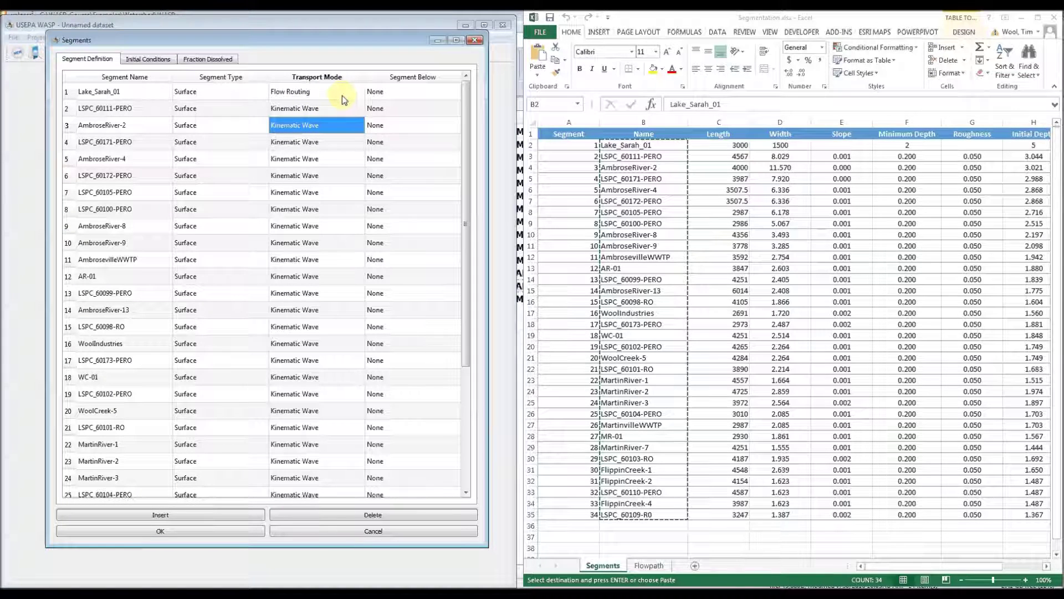
# Set the transport mode of Lake_Sarah_01 to Ponded Weir
pyautogui.click(342, 95)
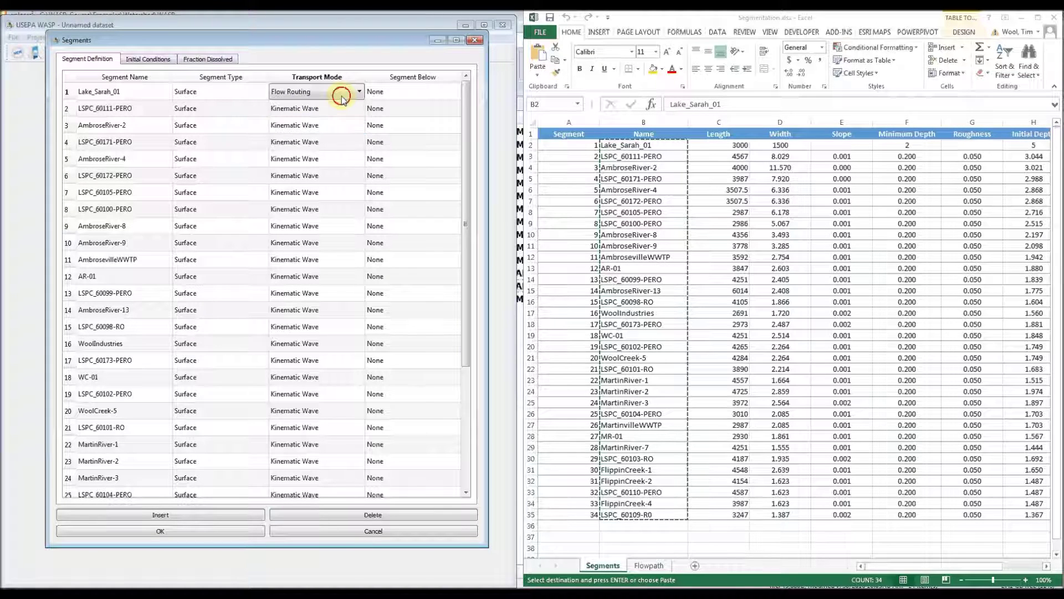
pyautogui.click(341, 95)
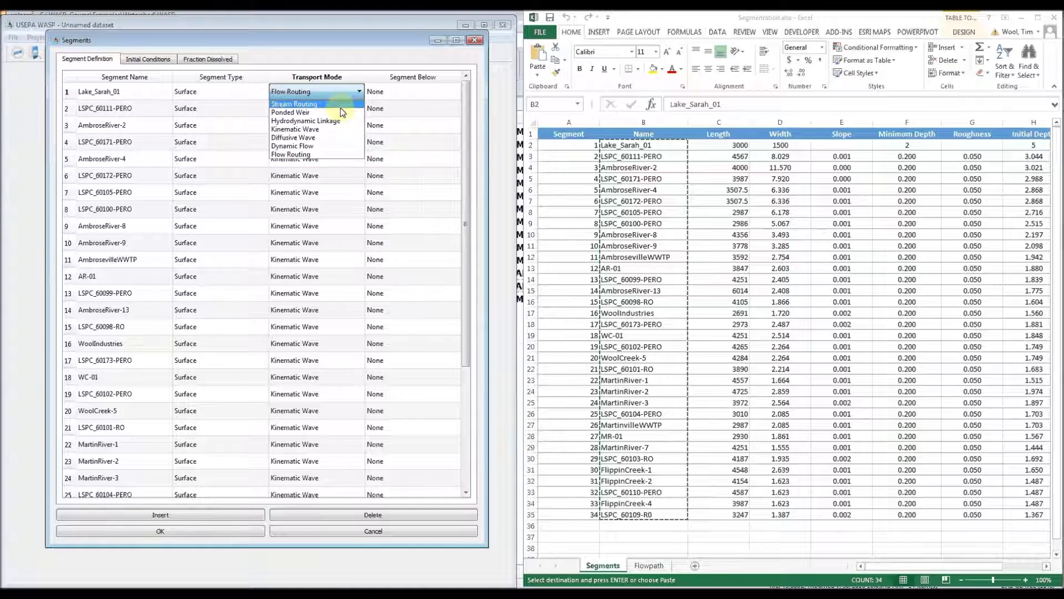
pyautogui.click(339, 113)
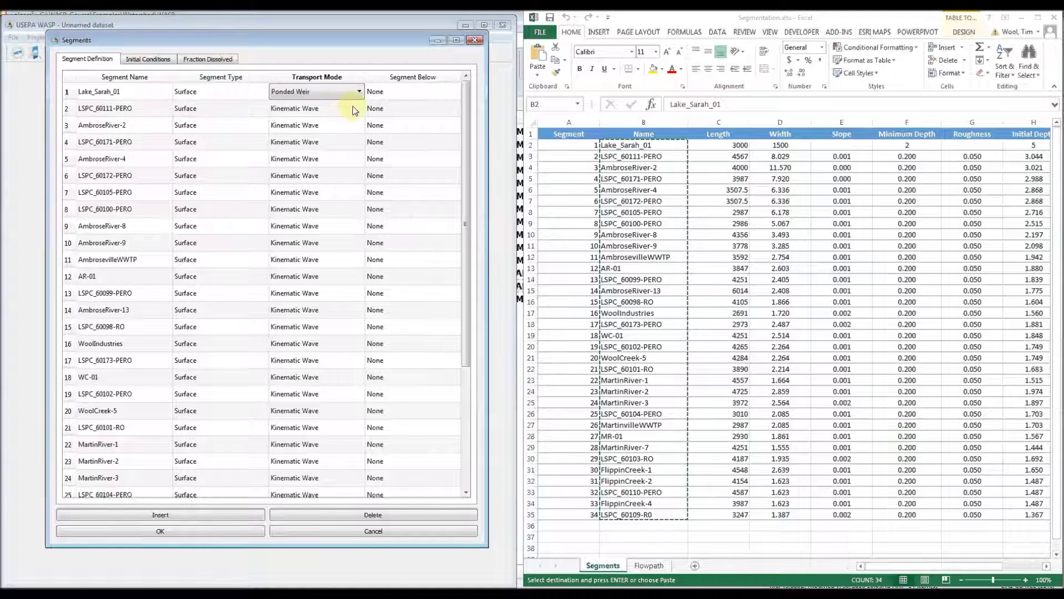
# Review the segments' initial conditions and accept the segment definitions
pyautogui.click(155, 63)
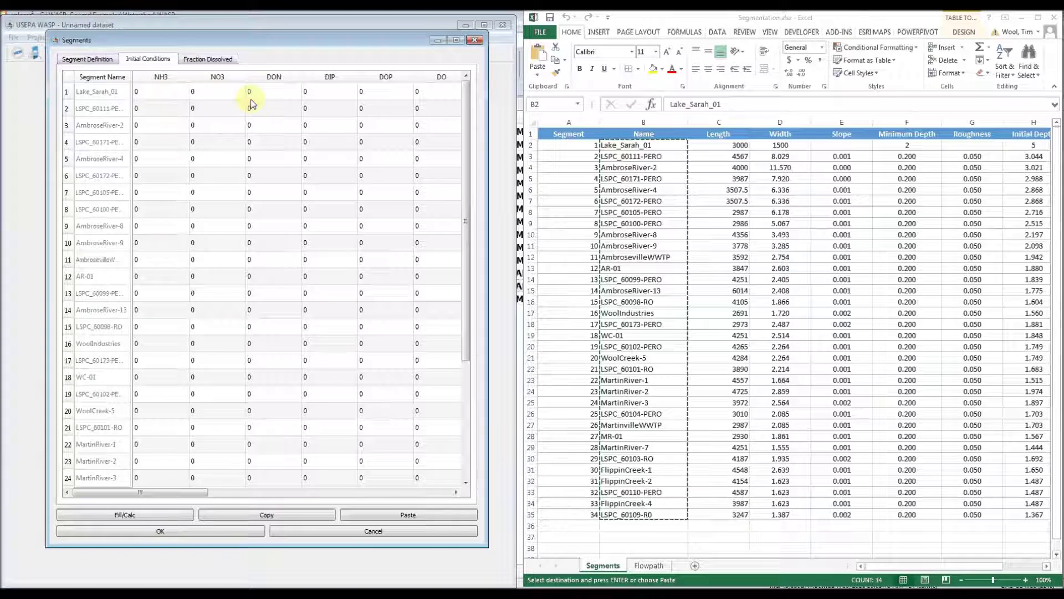
pyautogui.moveTo(176, 491)
pyautogui.mouseDown()
pyautogui.moveTo(424, 503)
pyautogui.moveTo(172, 503)
pyautogui.mouseUp()
pyautogui.click(197, 531)
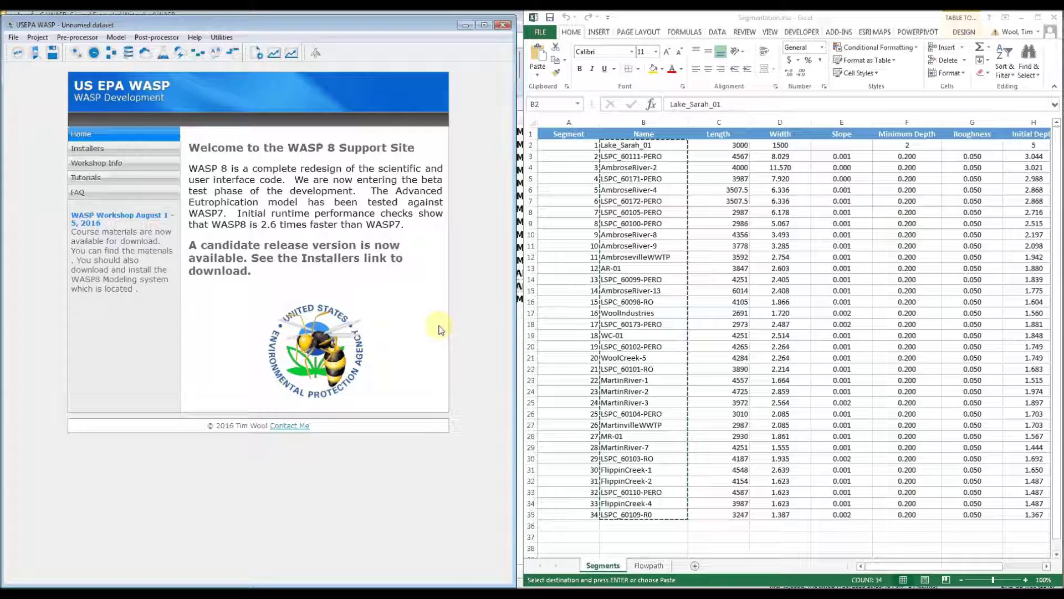
# Open WASP's Flows dialog on the channel geometry table and reposition it so the worksheet's columns stay visible
pyautogui.click(643, 223)
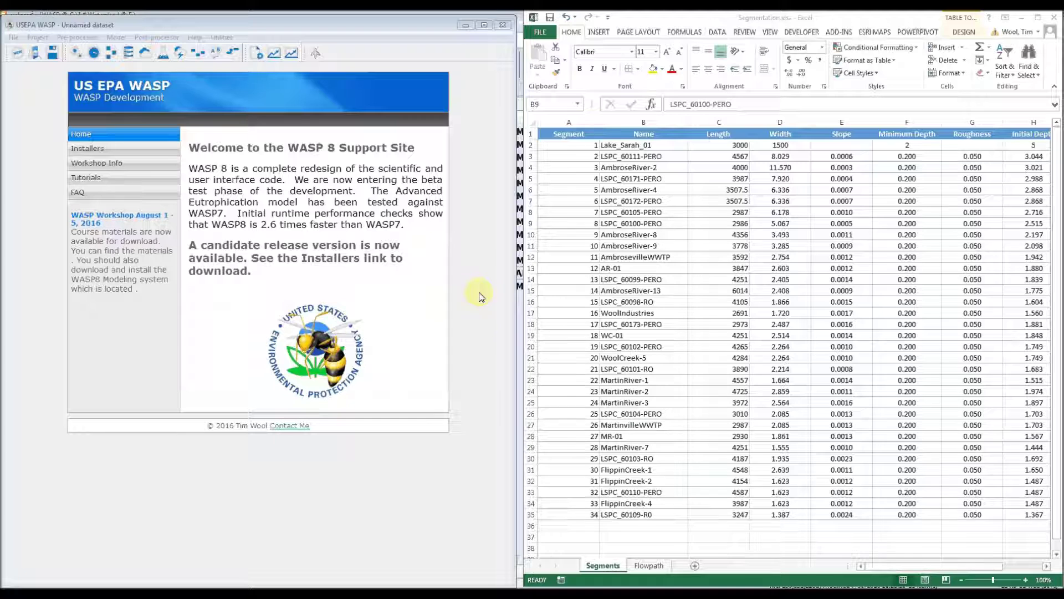
pyautogui.click(215, 55)
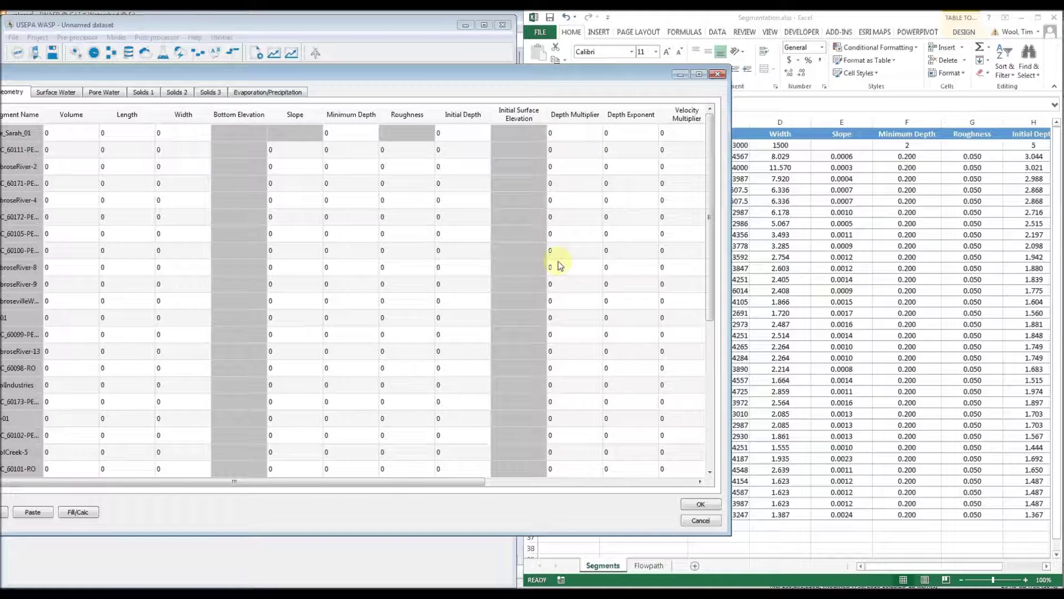
pyautogui.click(728, 349)
pyautogui.moveTo(728, 349); pyautogui.dragTo(523, 349)
pyautogui.moveTo(388, 78); pyautogui.dragTo(412, 55)
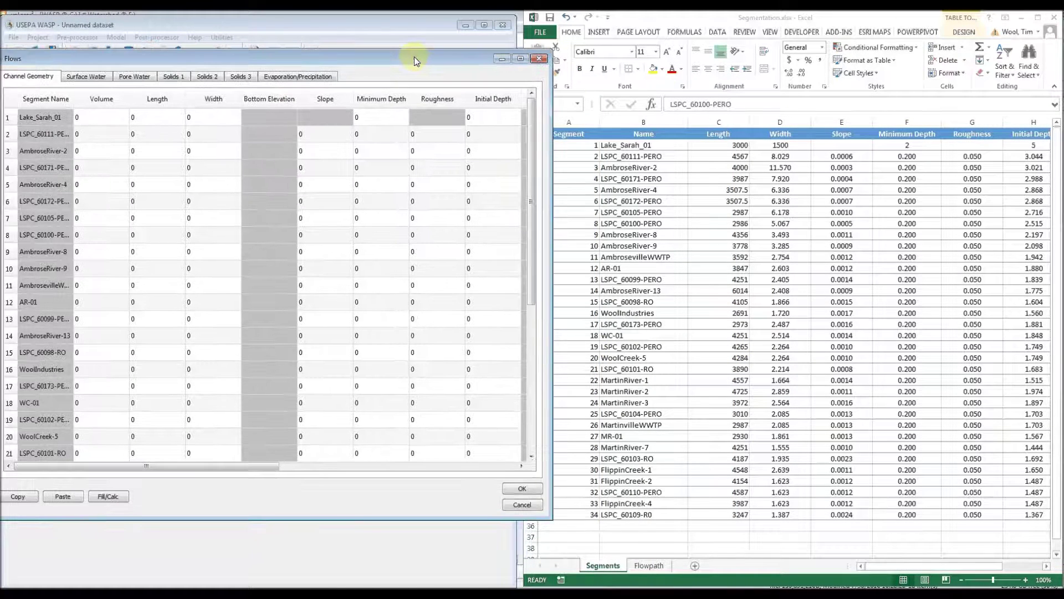
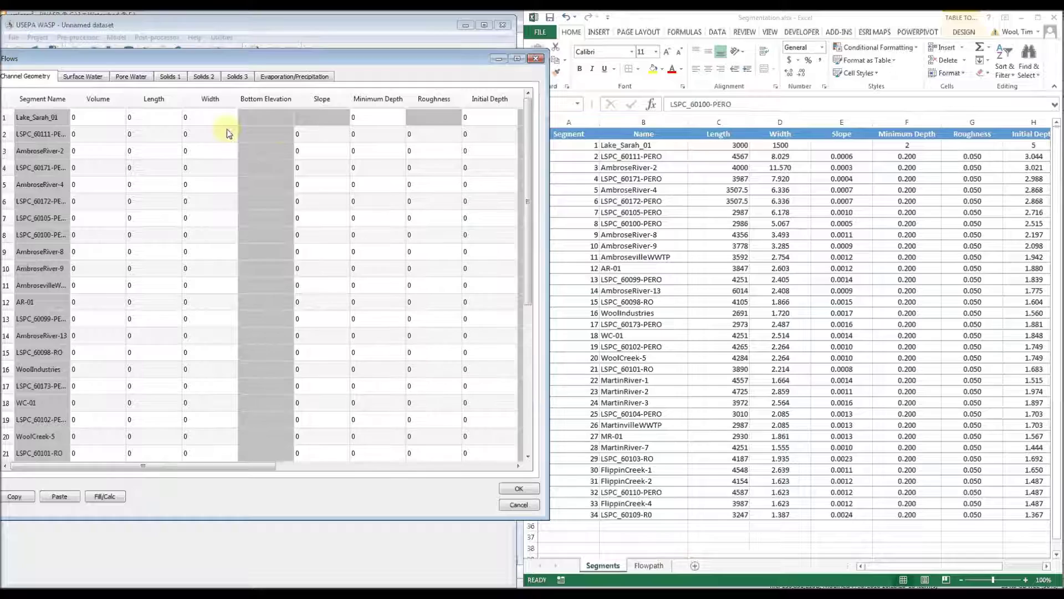
# Copy the Length and Width values in C2:D35 and paste them into the channel geometry table starting at Lake_Sarah_01's length
pyautogui.click(745, 146)
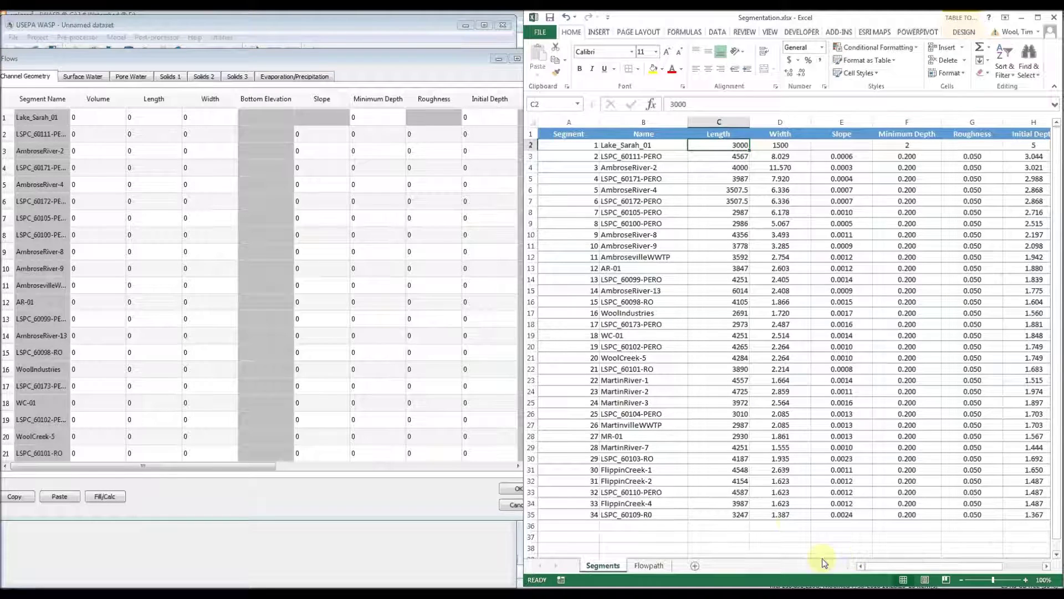
pyautogui.keyDown('shift'); pyautogui.click(787, 515); pyautogui.keyUp('shift')
pyautogui.hotkey('ctrl', 'c')
pyautogui.click(159, 119)
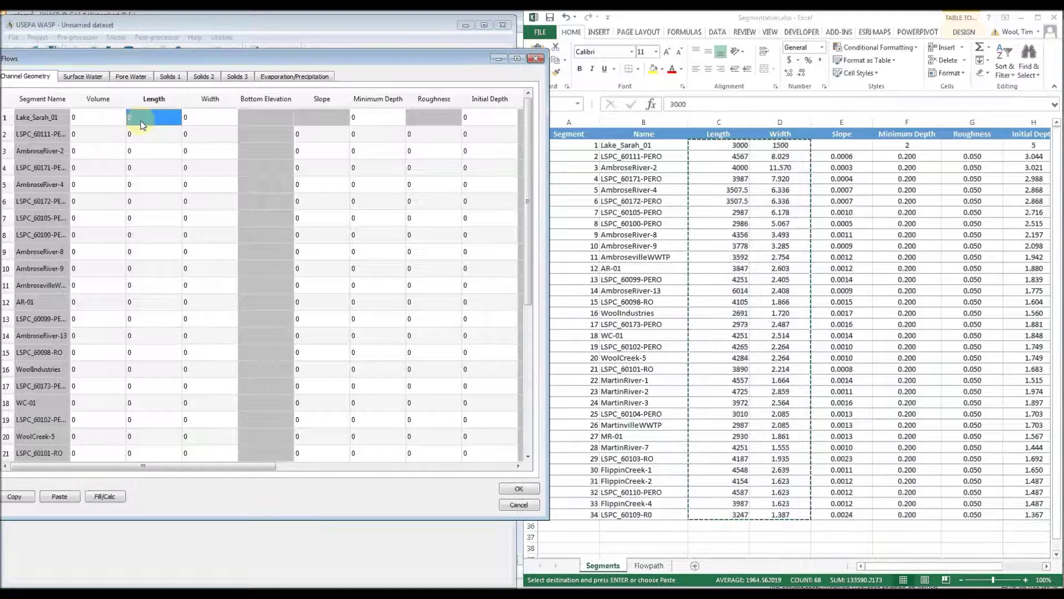
pyautogui.hotkey('ctrl', 'v')
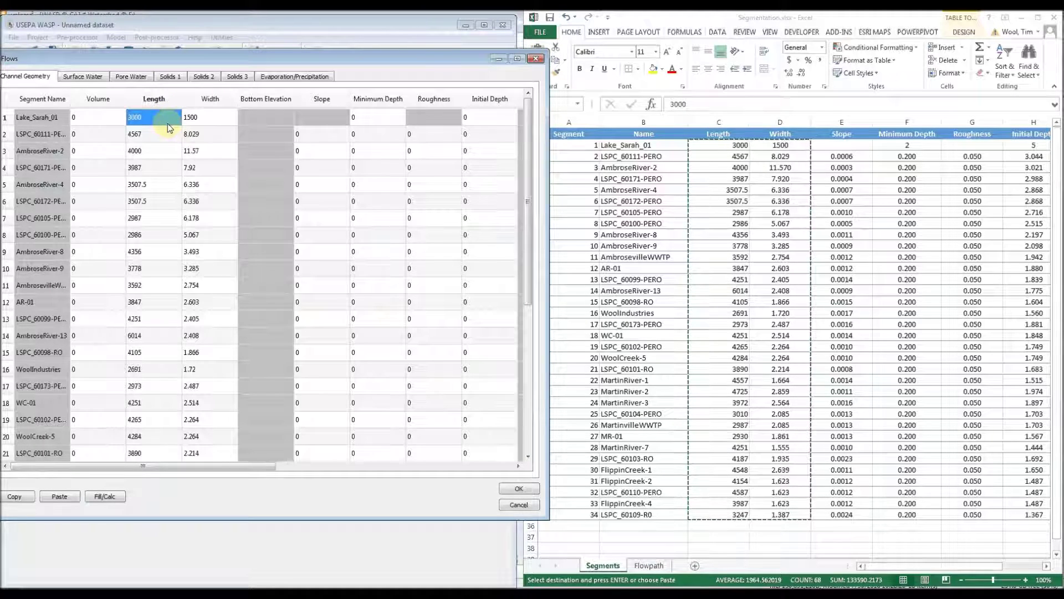
# Copy the Slope through Initial Depth values in E3:H35 and paste them into the channel geometry table starting at segment 2's slope
pyautogui.click(840, 156)
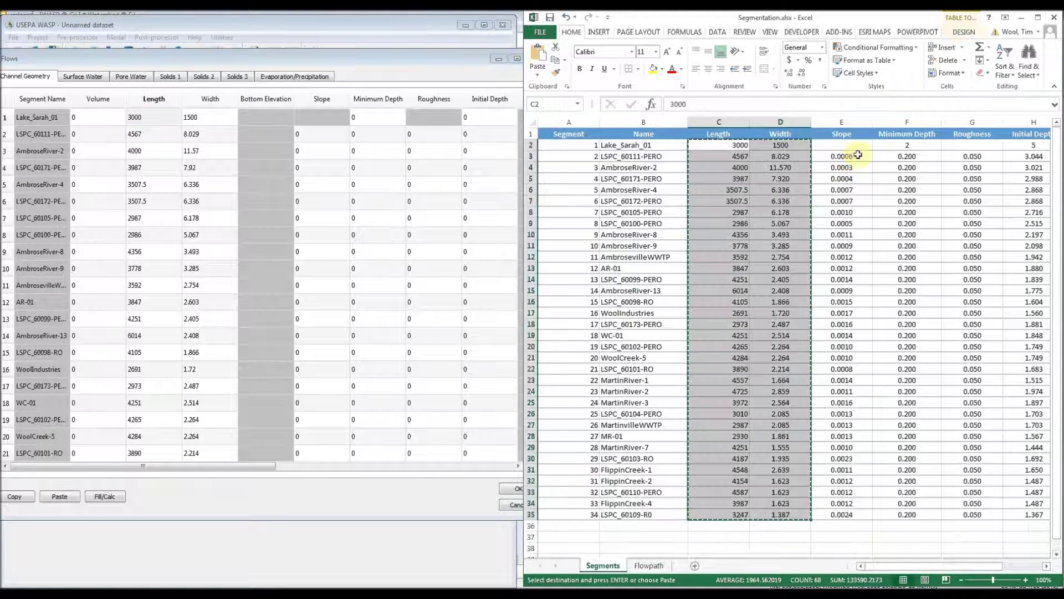
pyautogui.click(858, 155)
pyautogui.moveTo(858, 156); pyautogui.dragTo(1022, 517)
pyautogui.hotkey('ctrl', 'c')
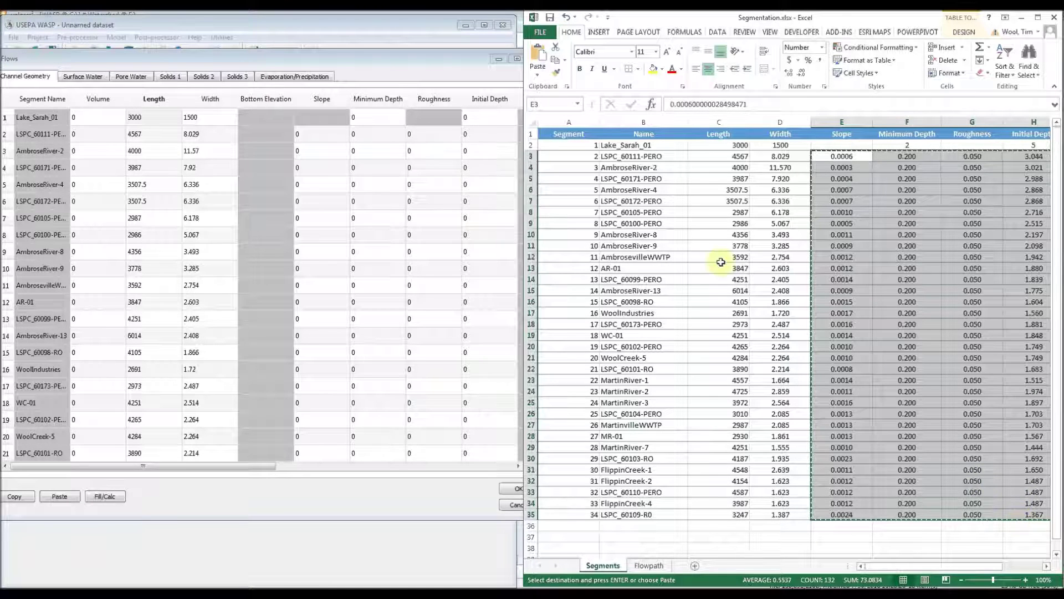
pyautogui.click(336, 139)
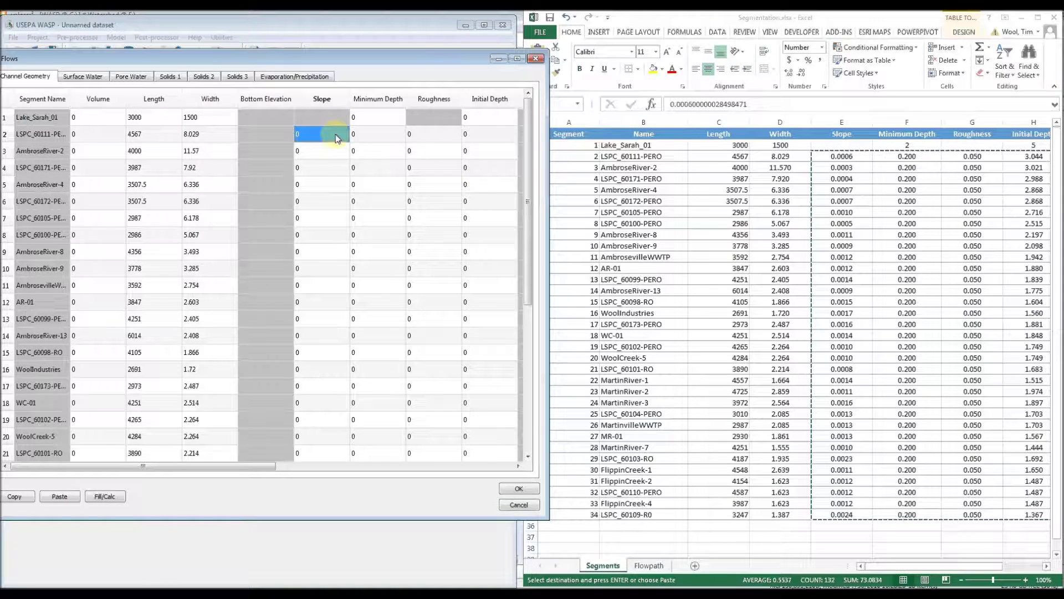
pyautogui.hotkey('ctrl', 'v')
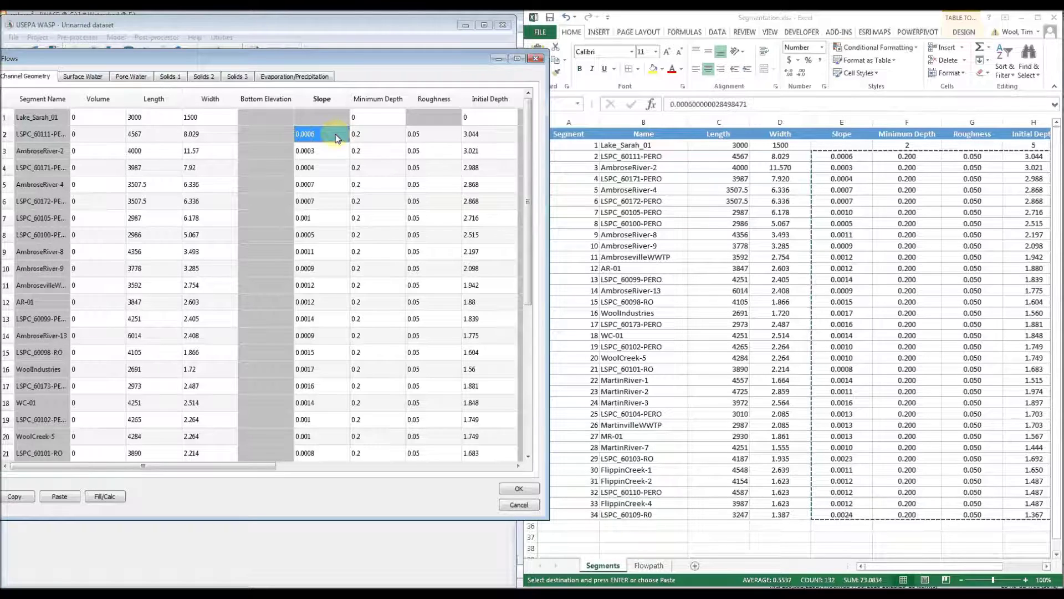
# Set Lake_Sarah_01's minimum depth to 2 and its initial depth to 5
pyautogui.click(370, 119)
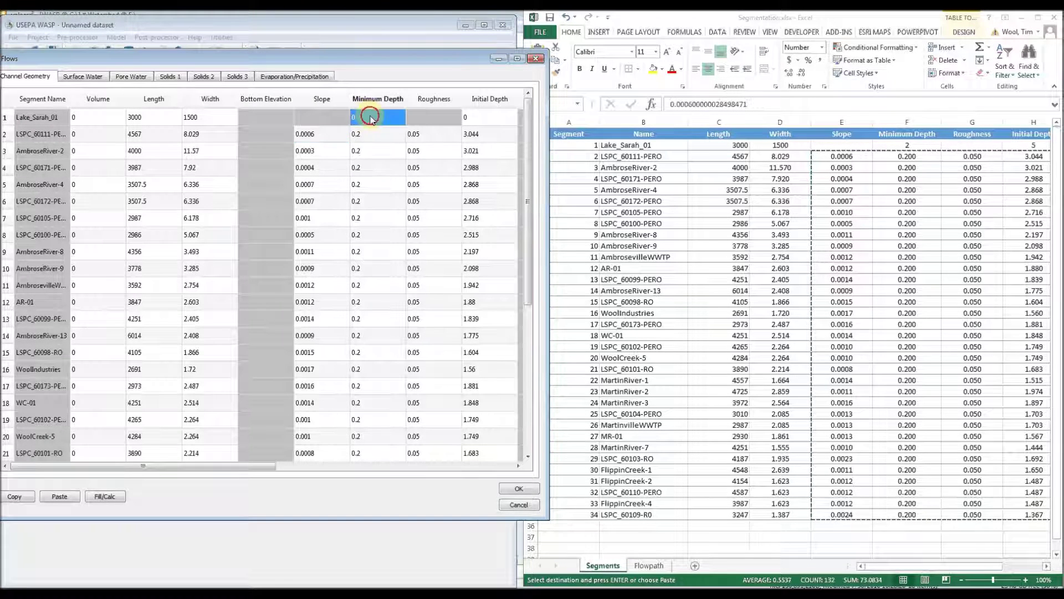
pyautogui.write('2')
pyautogui.click(485, 119)
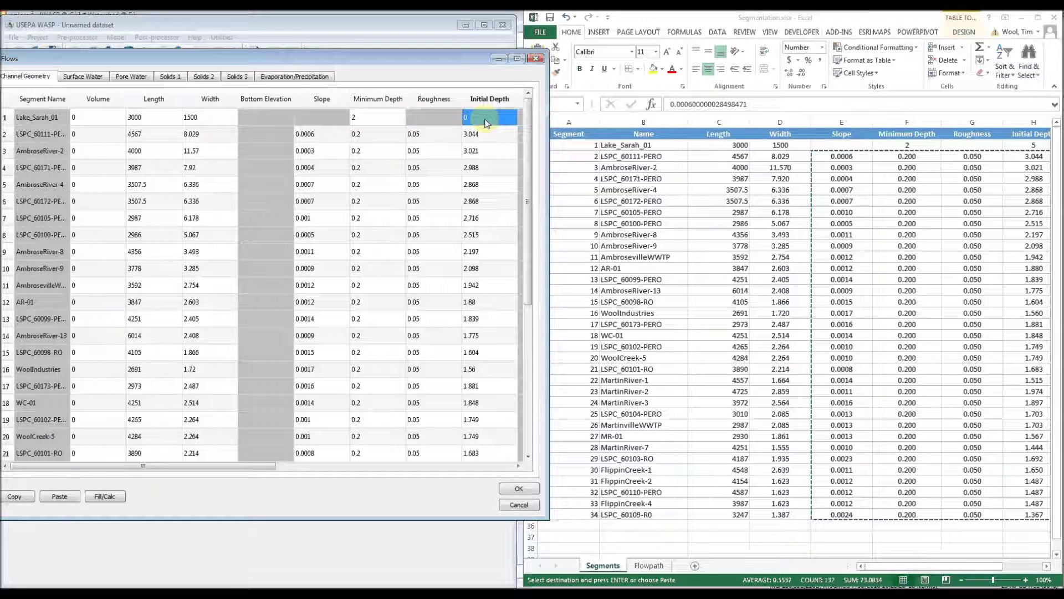
pyautogui.write('5')
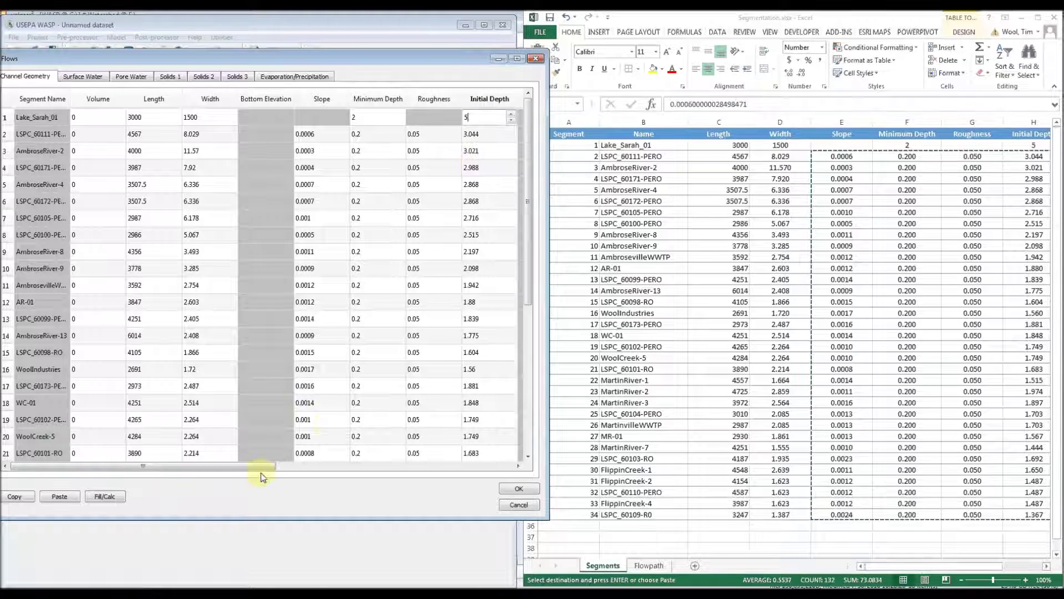
# Copy the Depth Multiplier values in I2:I35 and paste them into the channel geometry table's Depth Multiplier column starting at Lake_Sarah_01
pyautogui.moveTo(257, 466); pyautogui.dragTo(408, 483)
pyautogui.moveTo(899, 563); pyautogui.dragTo(959, 573)
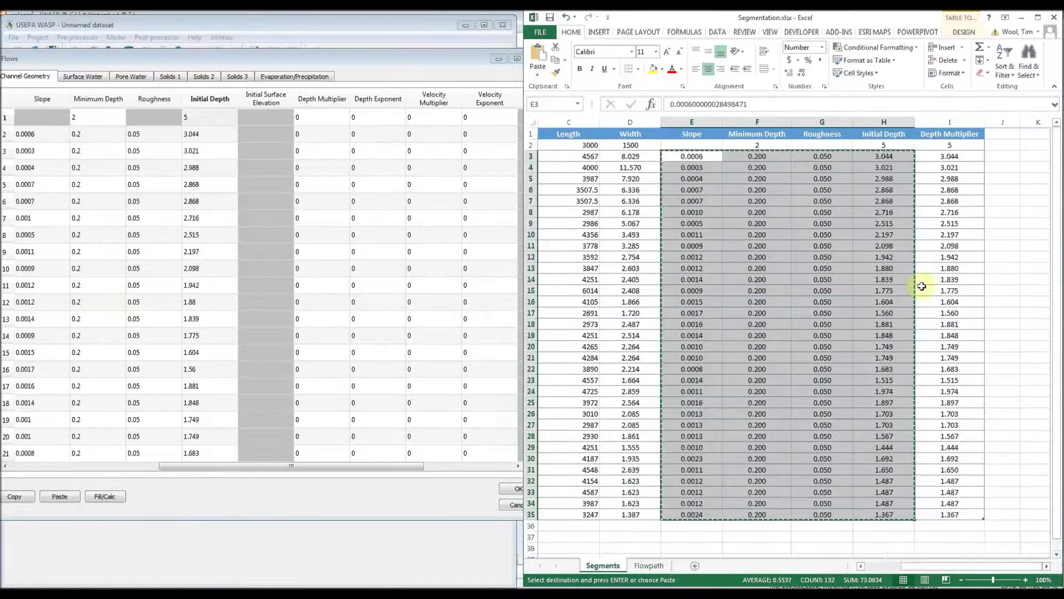
pyautogui.click(949, 156)
pyautogui.click(954, 145)
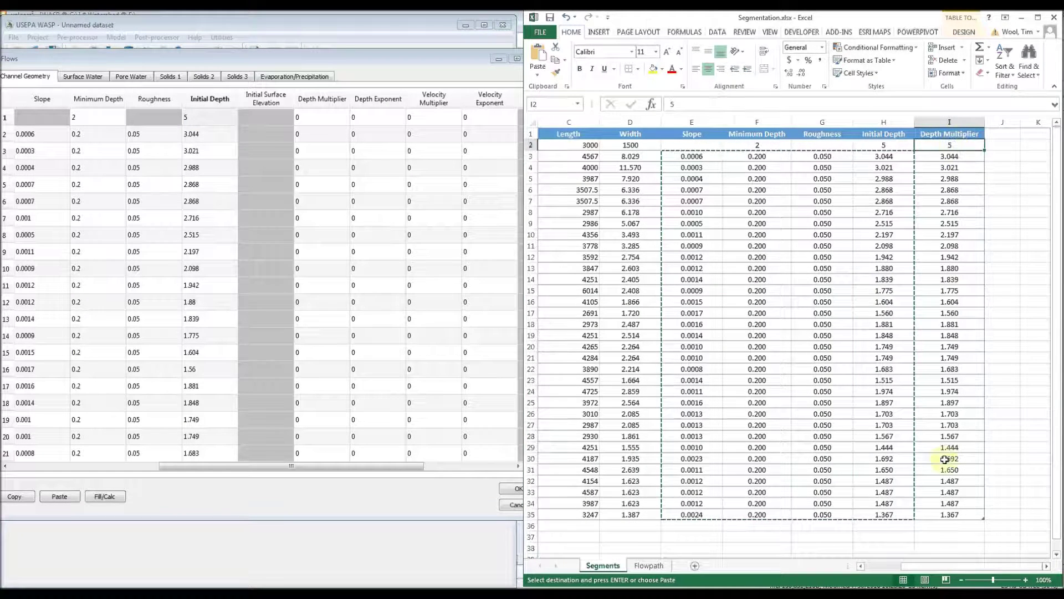
pyautogui.keyDown('shift'); pyautogui.click(966, 517); pyautogui.keyUp('shift')
pyautogui.hotkey('ctrl', 'c')
pyautogui.click(316, 117)
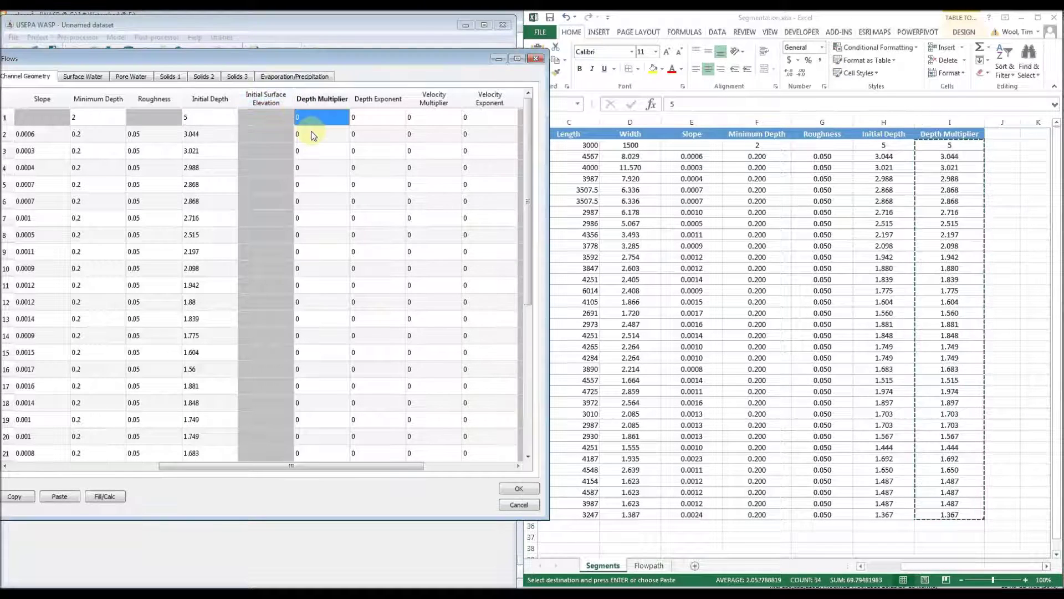
pyautogui.hotkey('ctrl', 'v')
# Set Lake_Sarah_01's weir height to 5
pyautogui.moveTo(367, 467); pyautogui.dragTo(455, 467)
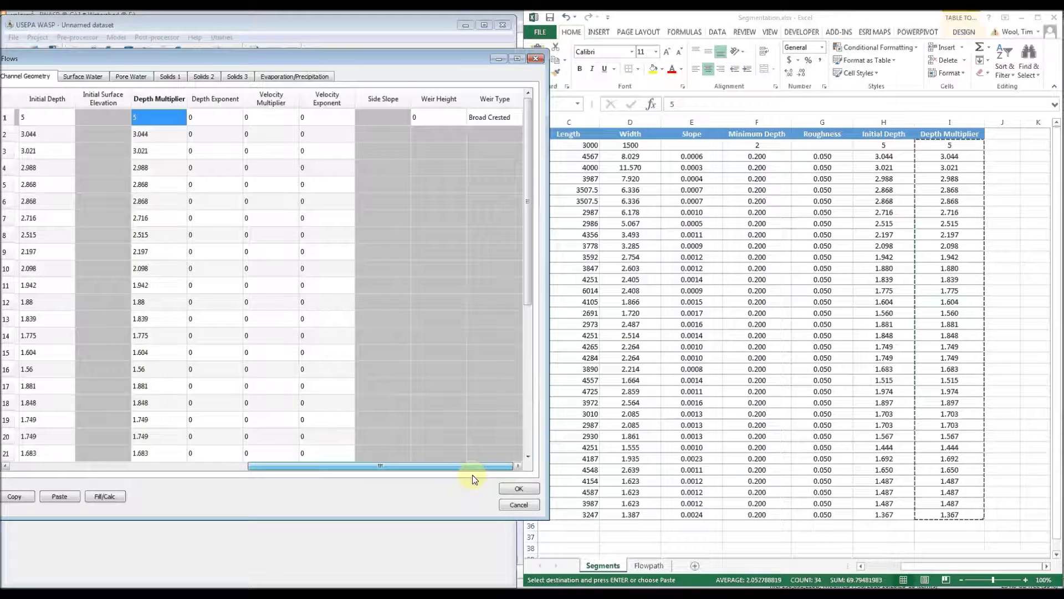
pyautogui.click(442, 118)
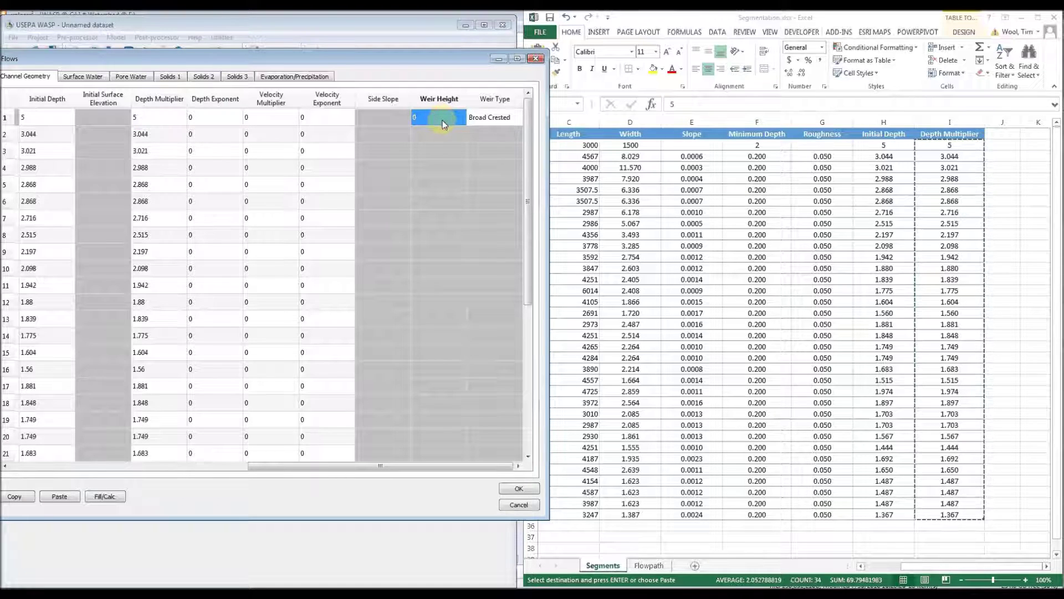
pyautogui.write('5')
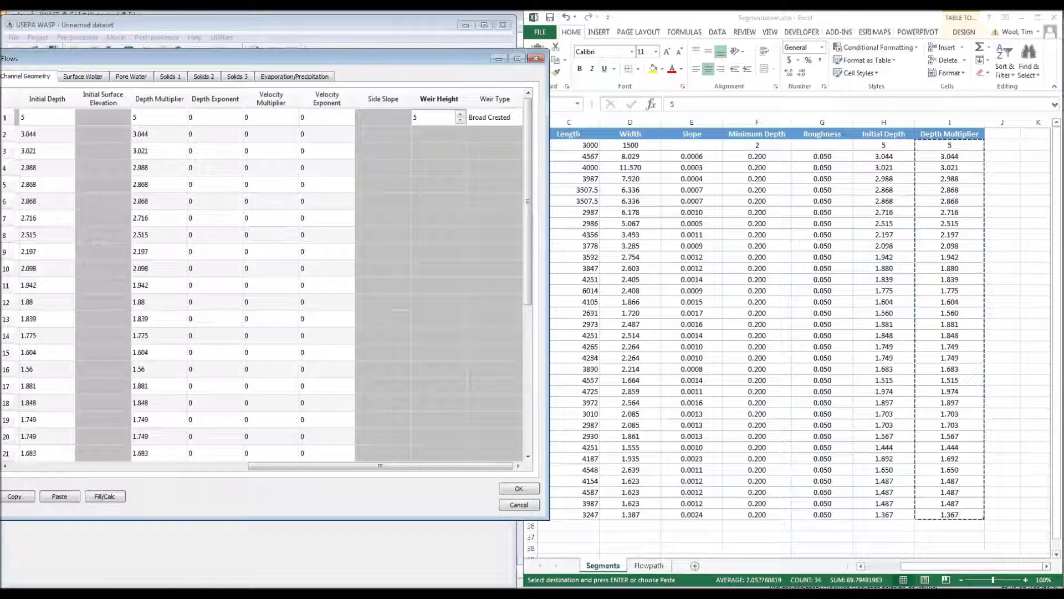
# Narrow and reposition the Flows dialog beside the workbook and show its surface water flow settings
pyautogui.hotkey('alt', 'Tab')
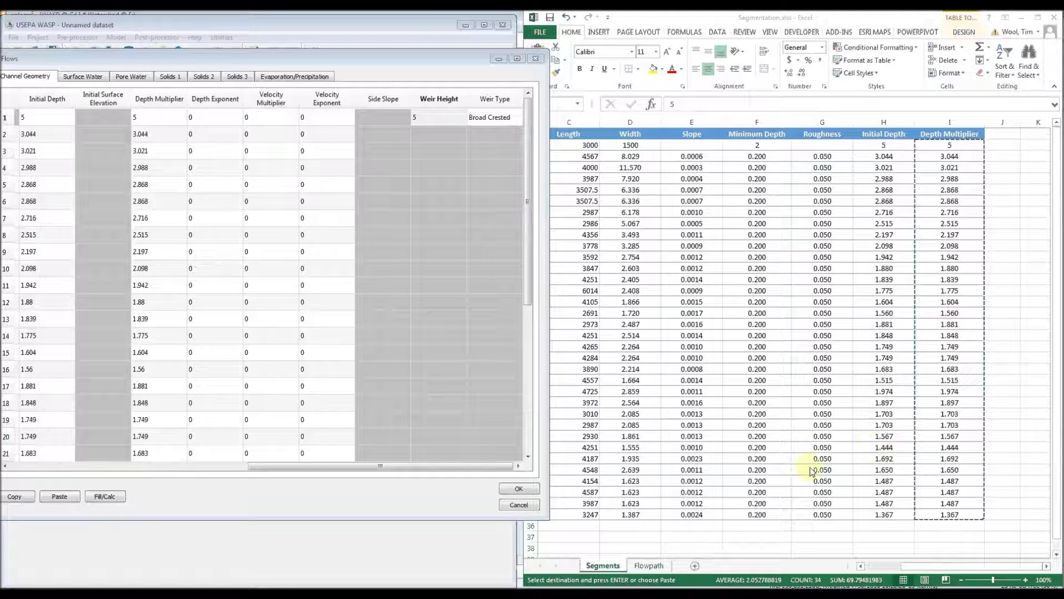
pyautogui.moveTo(540, 463); pyautogui.dragTo(501, 464)
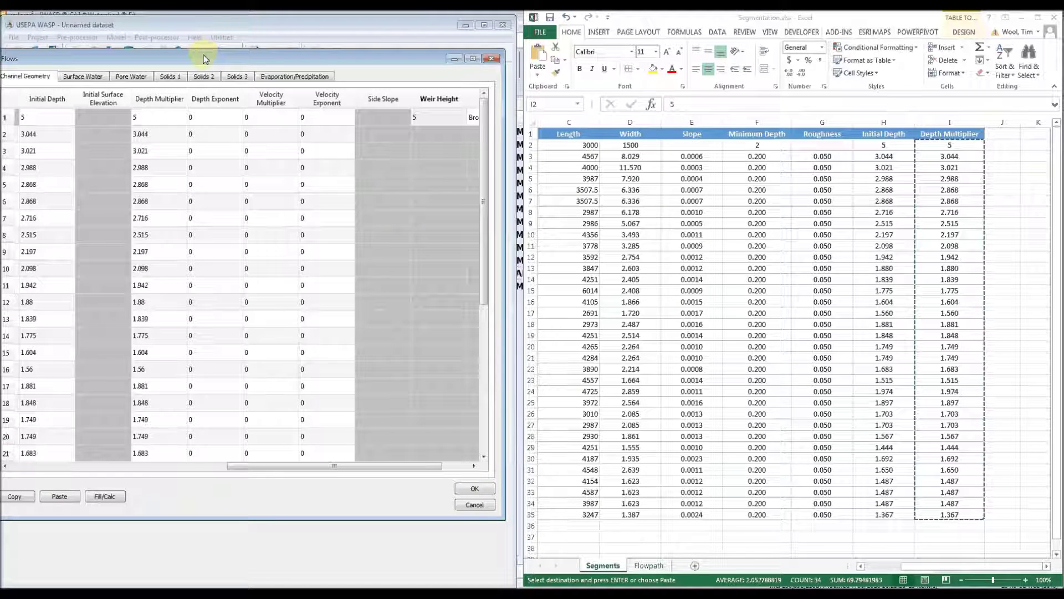
pyautogui.moveTo(205, 59); pyautogui.dragTo(220, 54)
pyautogui.click(100, 72)
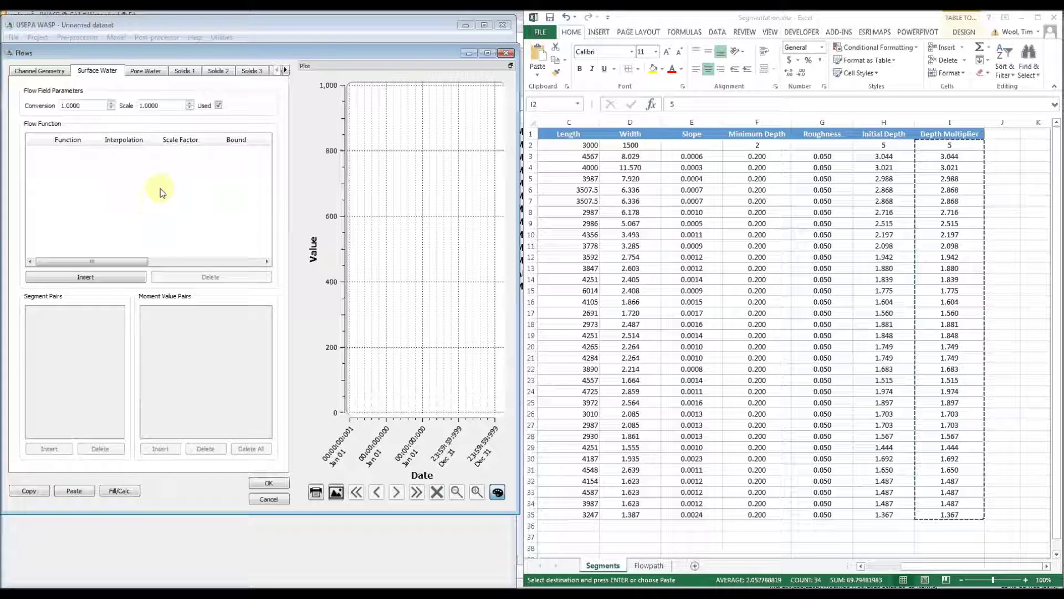
# Open the Flowpath worksheet and examine its From/To flow path tables and the segment network map
pyautogui.click(657, 569)
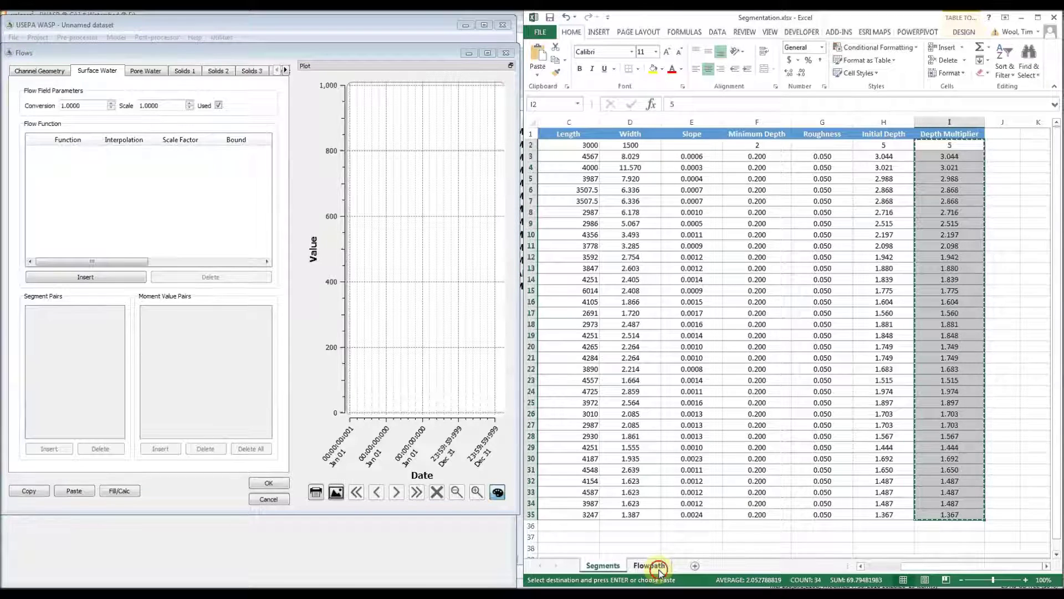
pyautogui.click(659, 569)
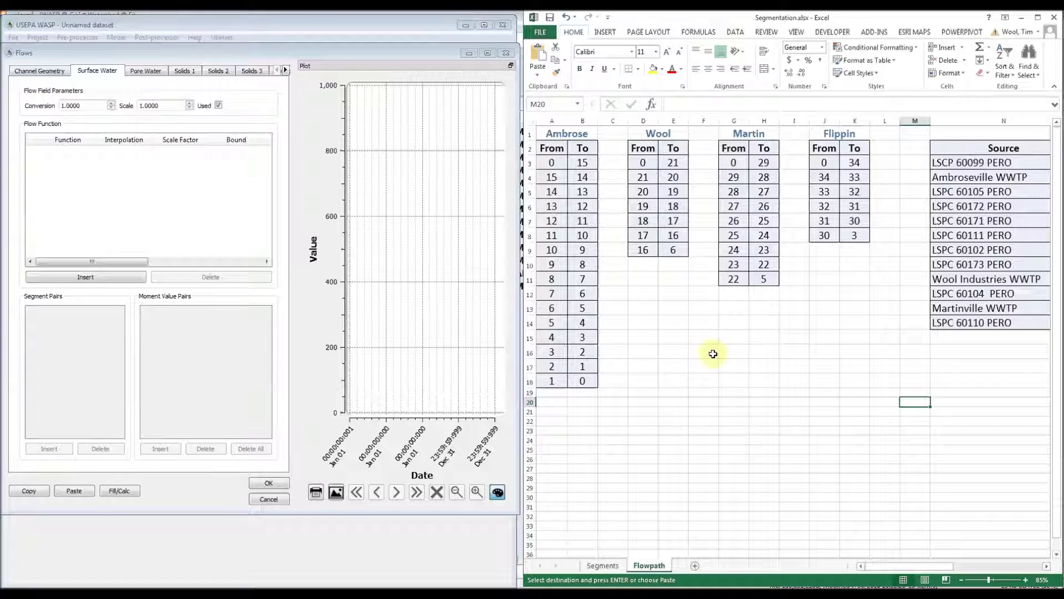
pyautogui.moveTo(876, 565); pyautogui.dragTo(970, 564)
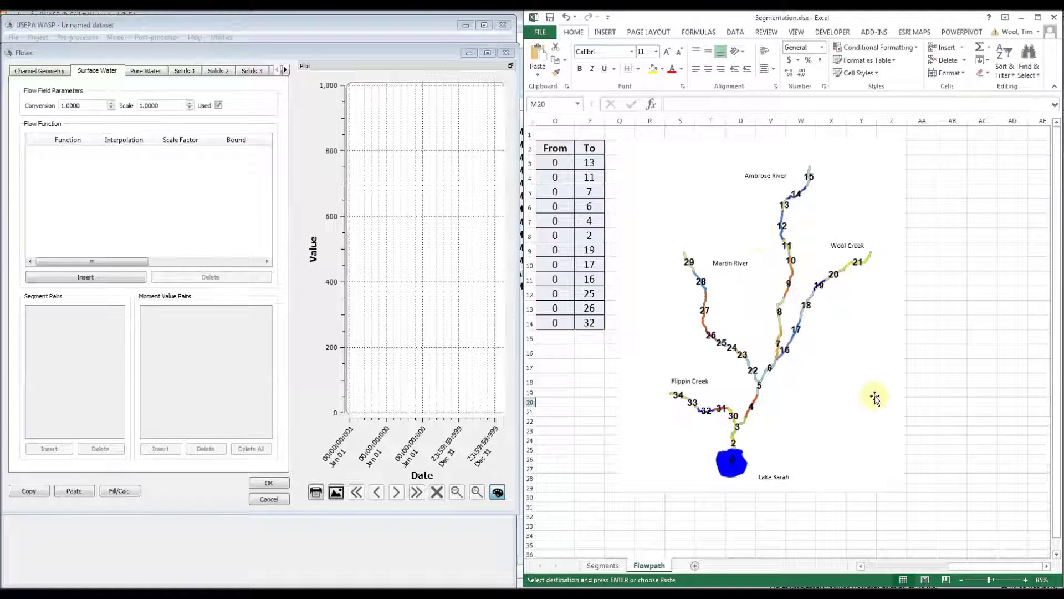
pyautogui.moveTo(975, 563); pyautogui.dragTo(867, 563)
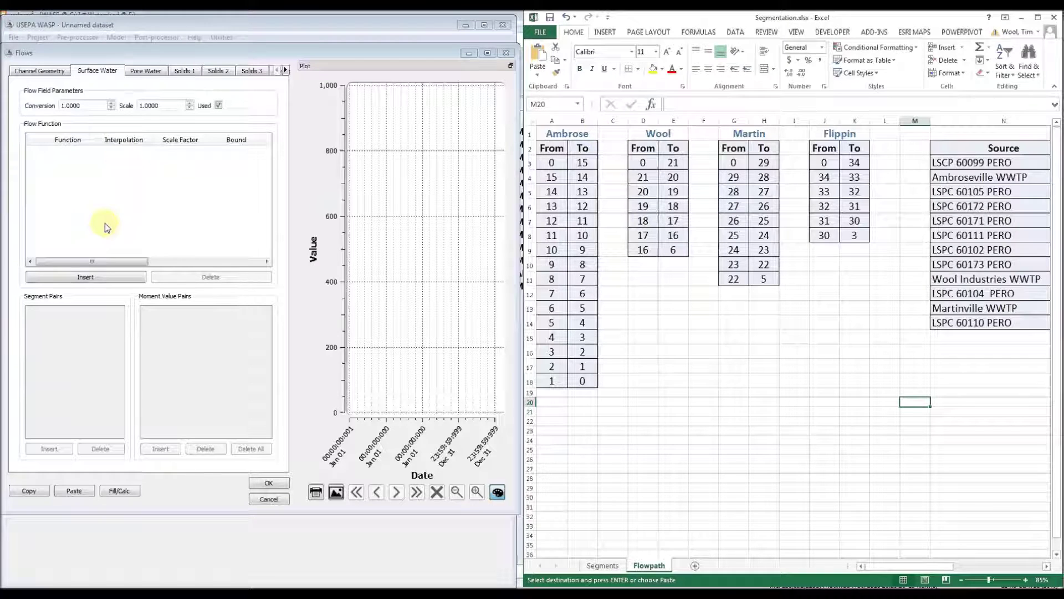
# Insert two surface water flow functions named Ambrose River and Wool Creek, and add a third function row
pyautogui.click(93, 278)
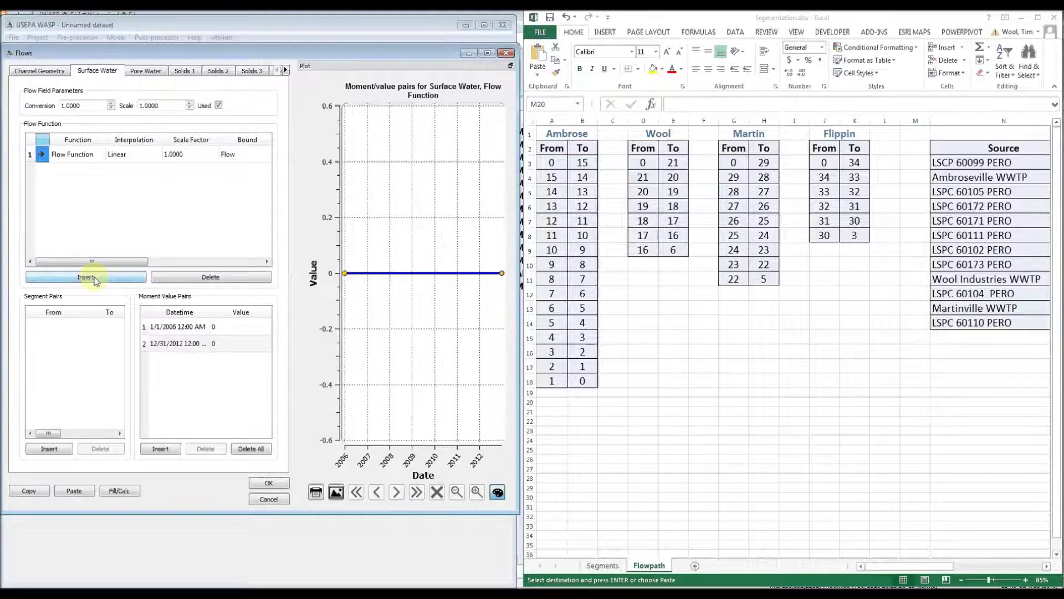
pyautogui.click(69, 155)
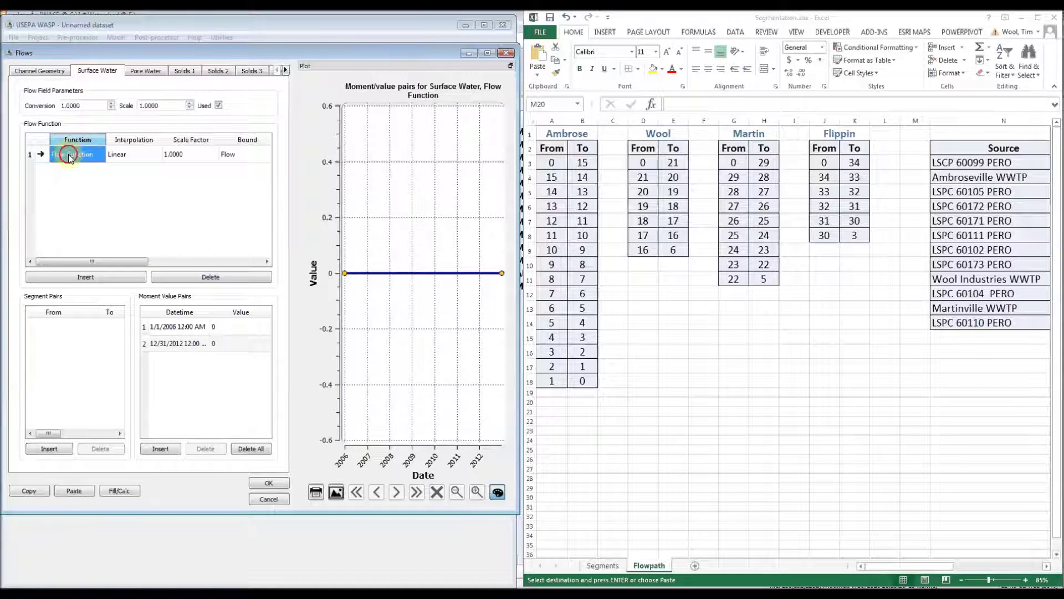
pyautogui.click(70, 157)
pyautogui.write('Am')
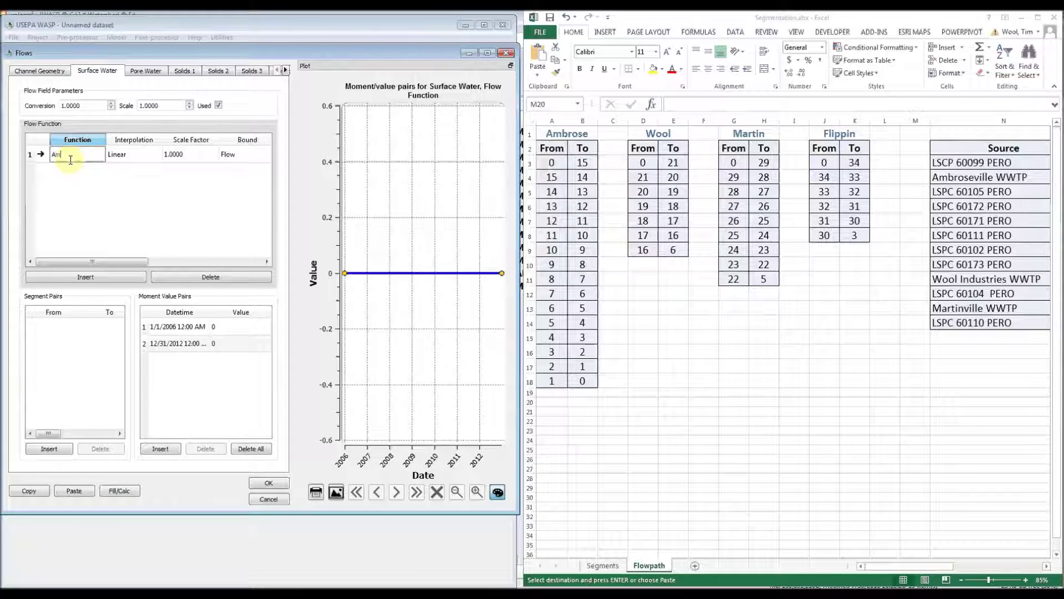
pyautogui.write('brose River')
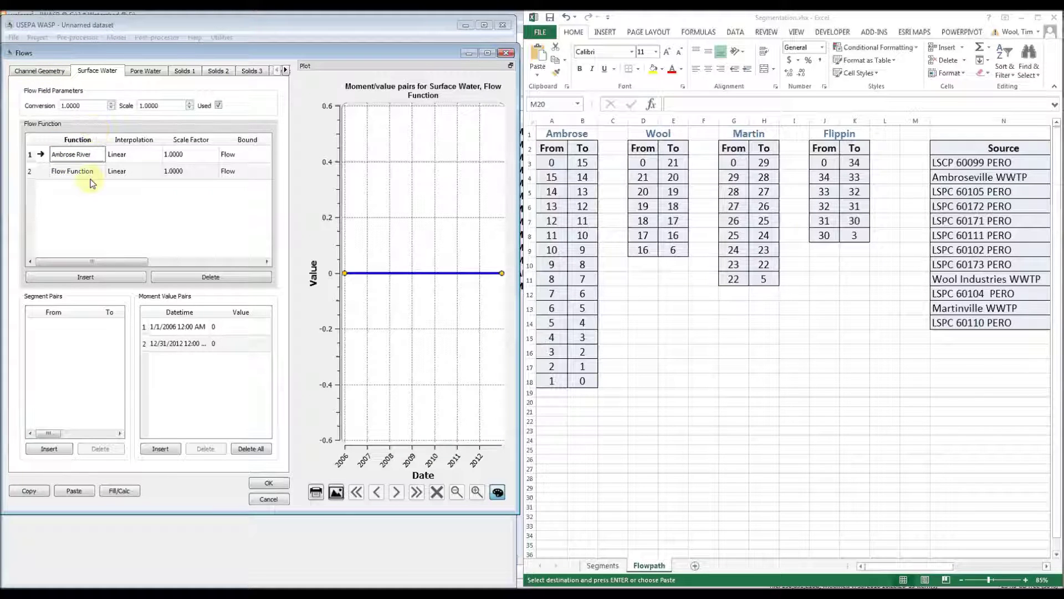
pyautogui.click(88, 173)
pyautogui.write('Wo')
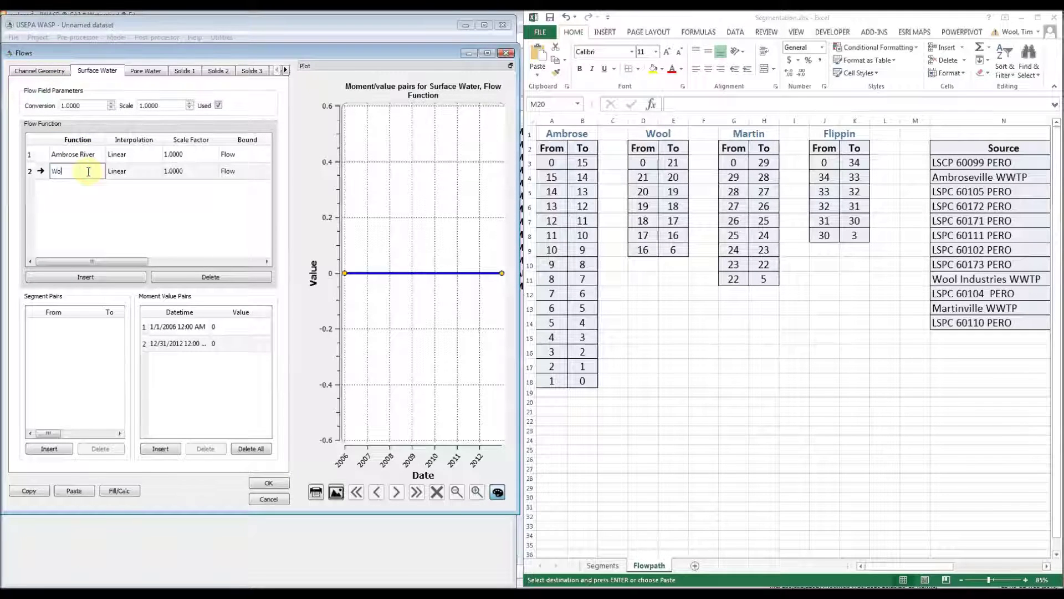
pyautogui.write('ol Creek')
pyautogui.press('Return')
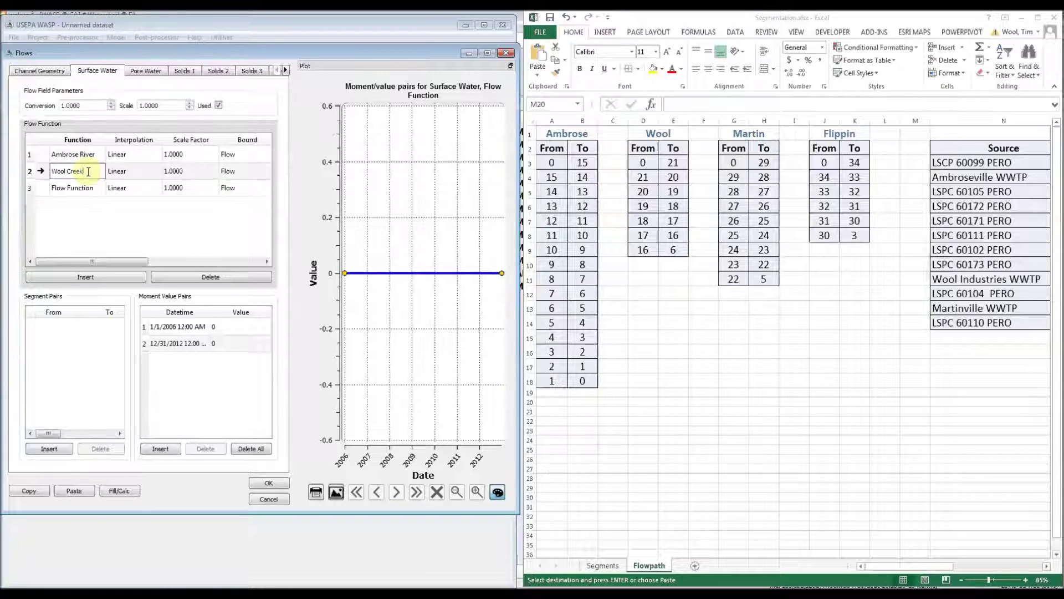
# Name the next two surface water flow functions Martin River and Flippin Creek, and make Ambrose River the active function
pyautogui.write('Martin')
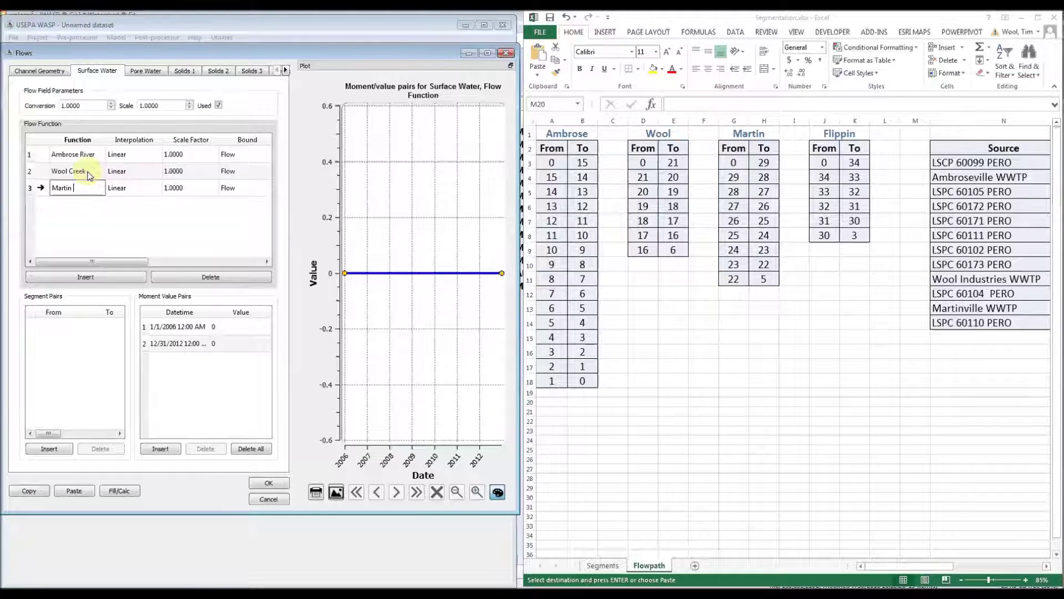
pyautogui.write('g River')
pyautogui.press('Return')
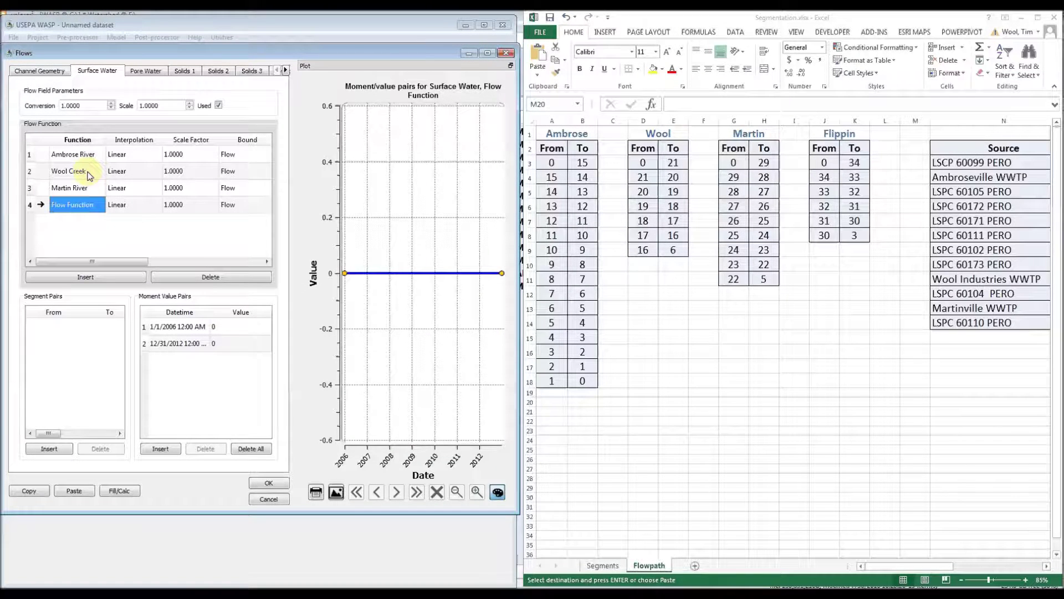
pyautogui.write('Flippin')
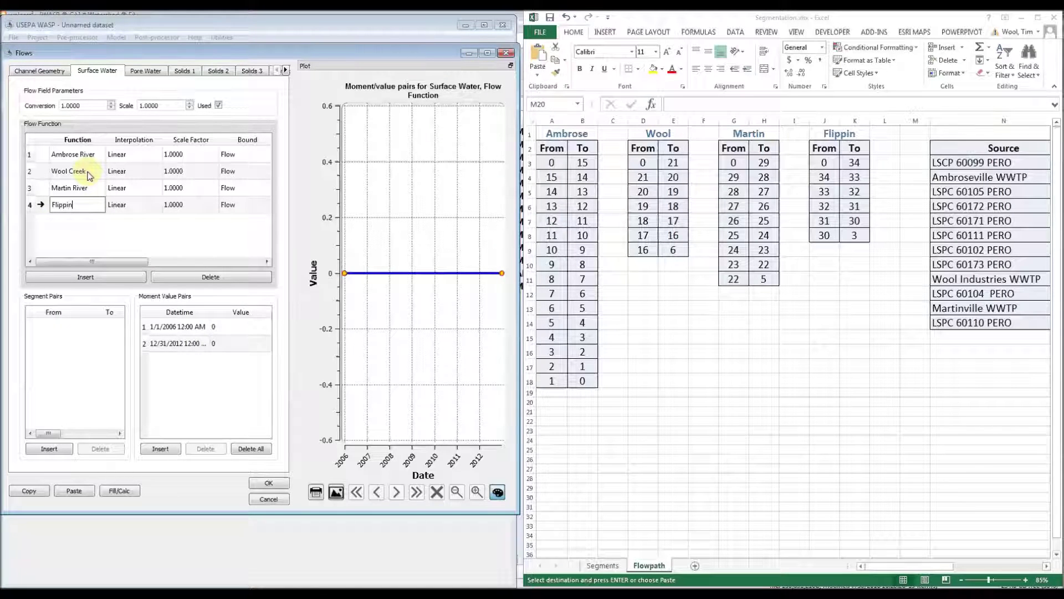
pyautogui.write(' Creek')
pyautogui.click(120, 157)
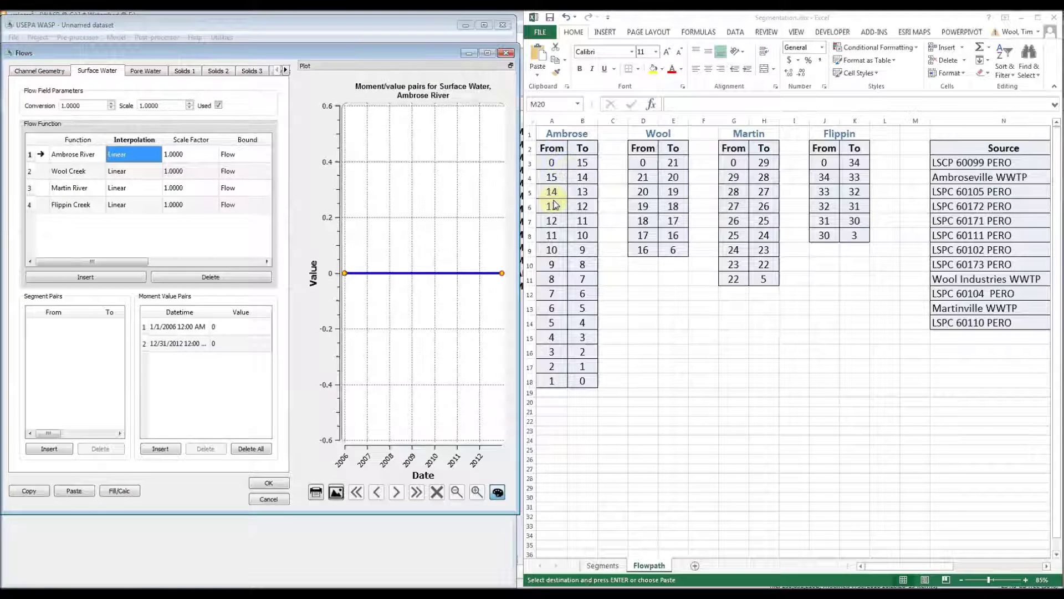
# Examine the source inflow table against the segment network map on the Flowpath worksheet
pyautogui.click(1027, 566)
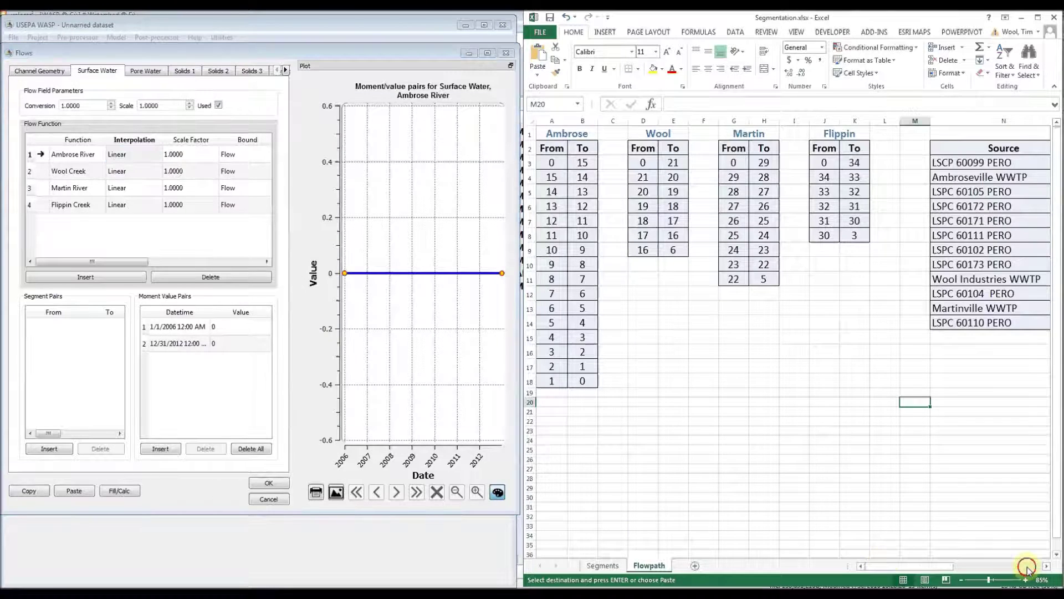
pyautogui.click(1026, 564)
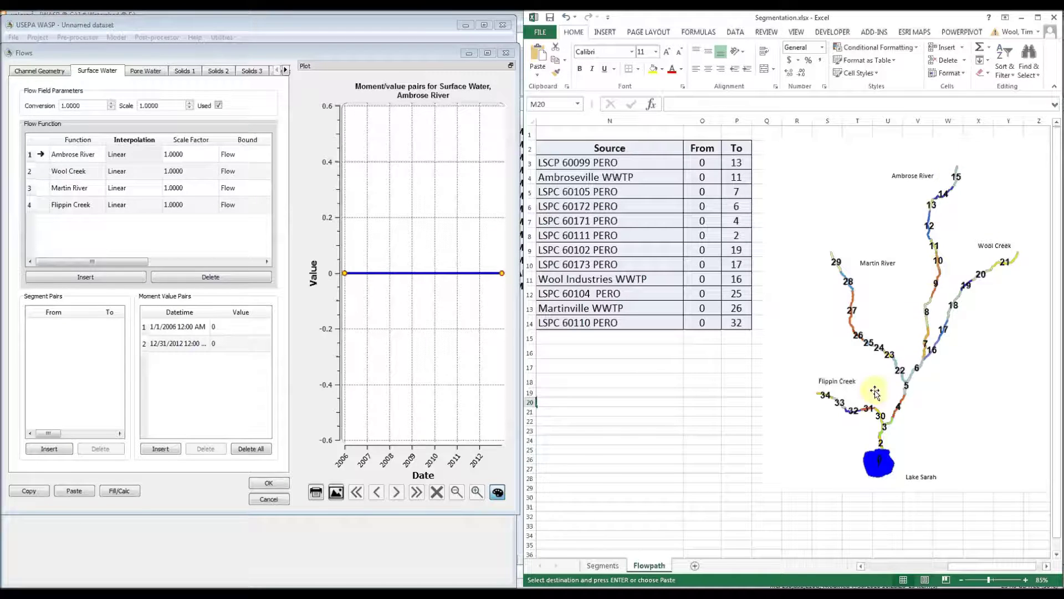
pyautogui.moveTo(972, 567); pyautogui.dragTo(872, 560)
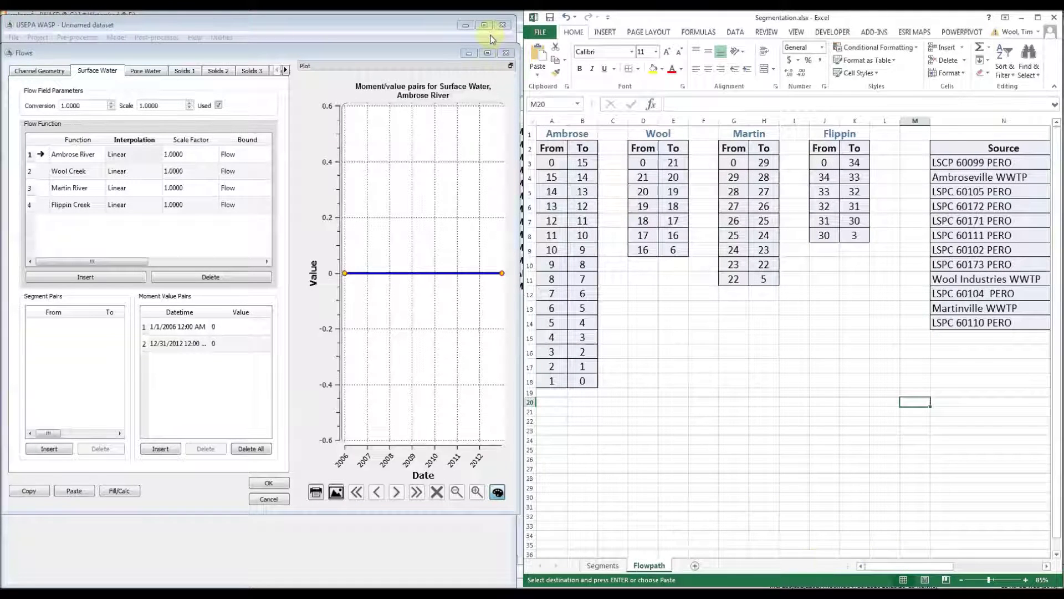
# Narrow the Excel window and enlarge the Flows window so the segment pairs and the Flowpath tables sit side by side
pyautogui.click(57, 353)
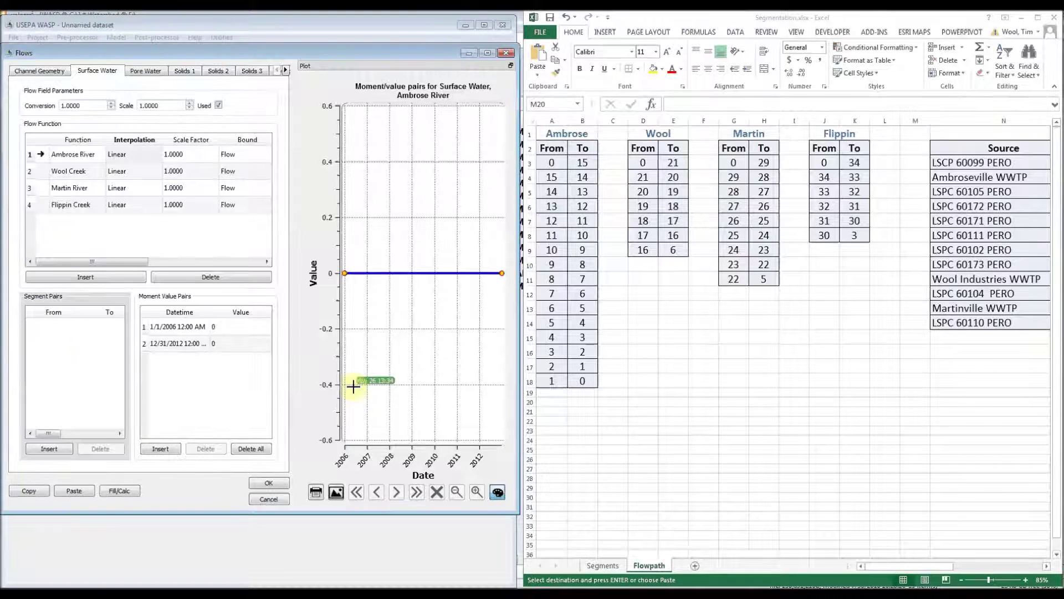
pyautogui.moveTo(525, 371); pyautogui.dragTo(715, 382)
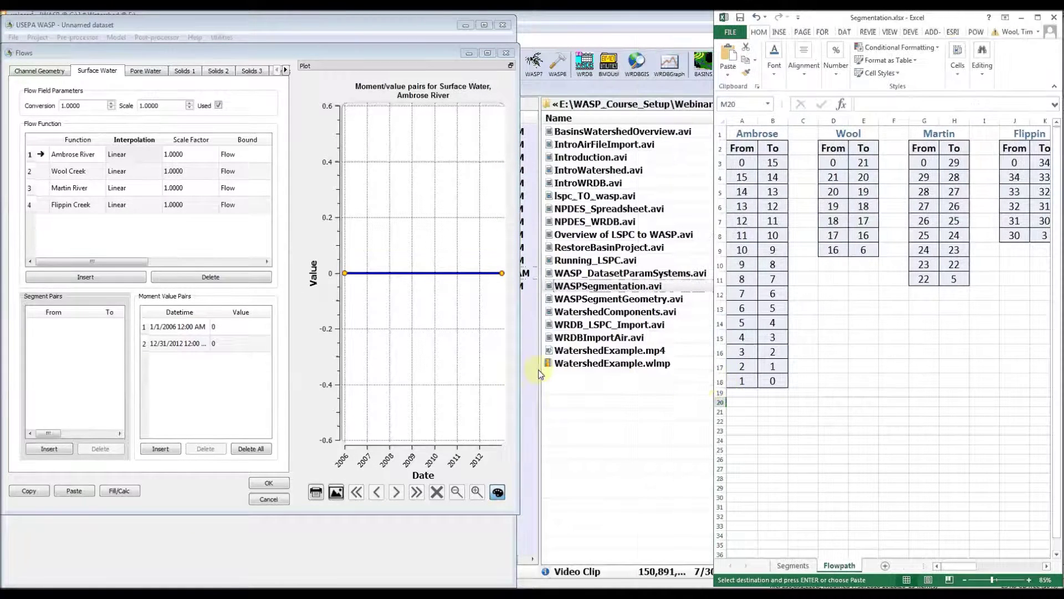
pyautogui.moveTo(519, 373); pyautogui.dragTo(709, 392)
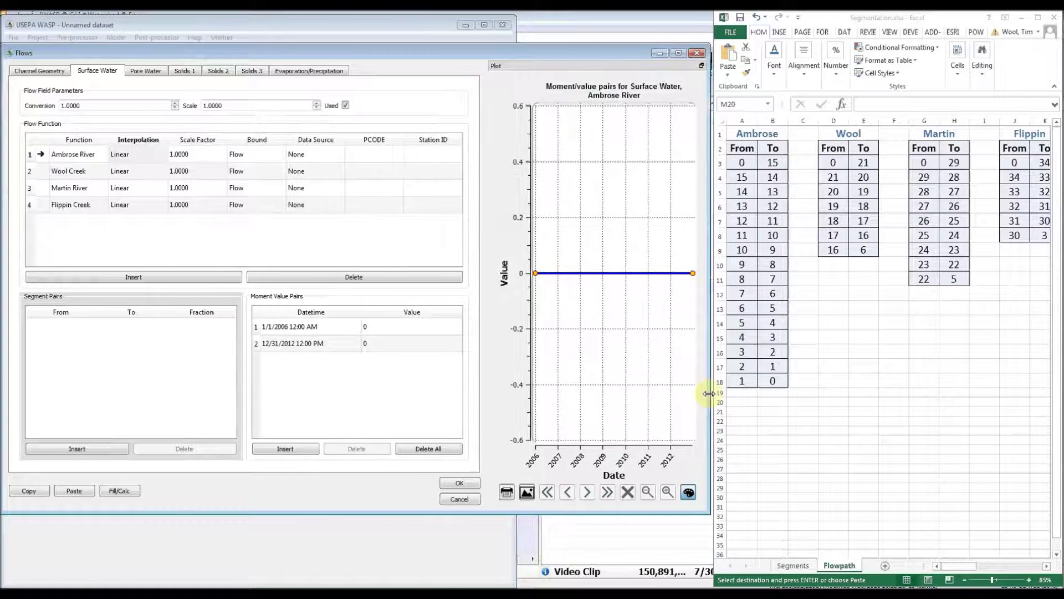
pyautogui.moveTo(408, 515); pyautogui.dragTo(407, 588)
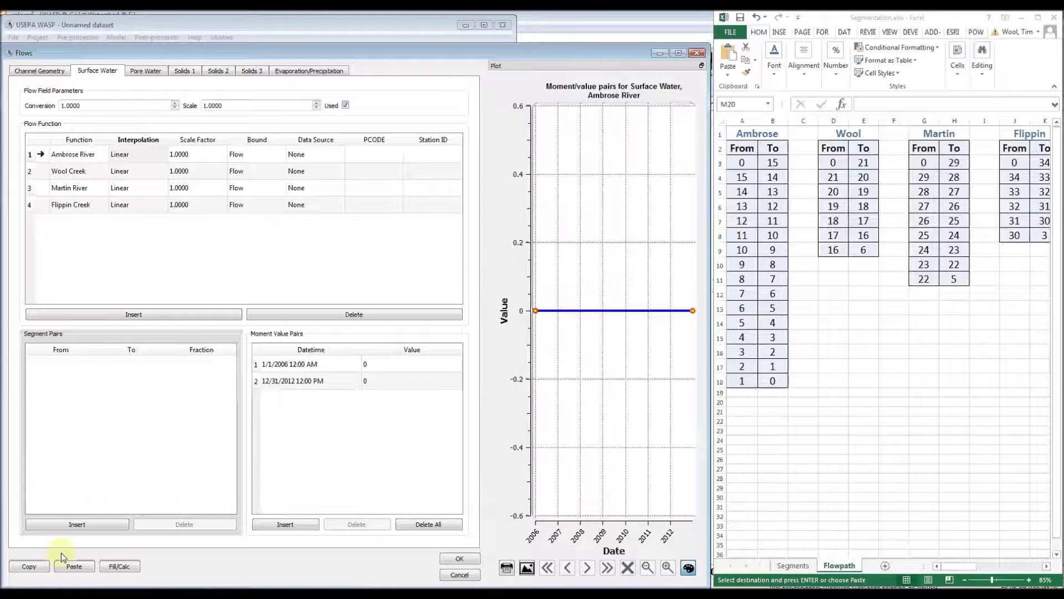
# Insert 13 segment pair rows for the Ambrose River flow function
pyautogui.click(68, 524)
pyautogui.click(69, 525)
pyautogui.click(69, 524)
pyautogui.click(69, 524)
pyautogui.click(70, 525)
pyautogui.click(69, 524)
pyautogui.click(69, 524)
pyautogui.click(69, 524)
pyautogui.click(69, 528)
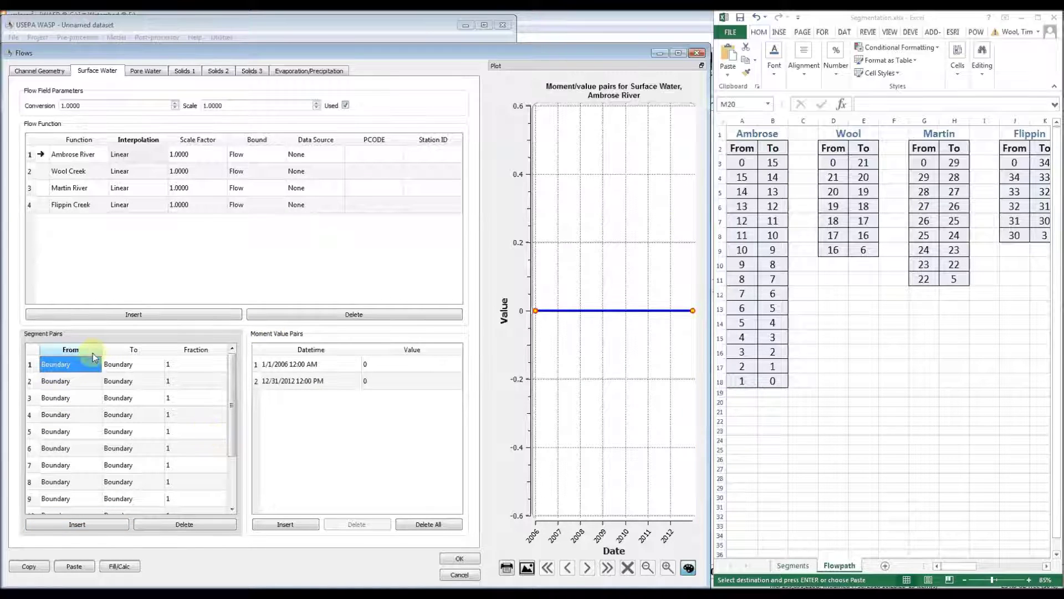
# Set the To segments of Ambrose River pairs 1 to 3 to 15: LSPC_60098-RO, 14: AmbroseRiver and 13: LSPC_60099-P
pyautogui.click(129, 366)
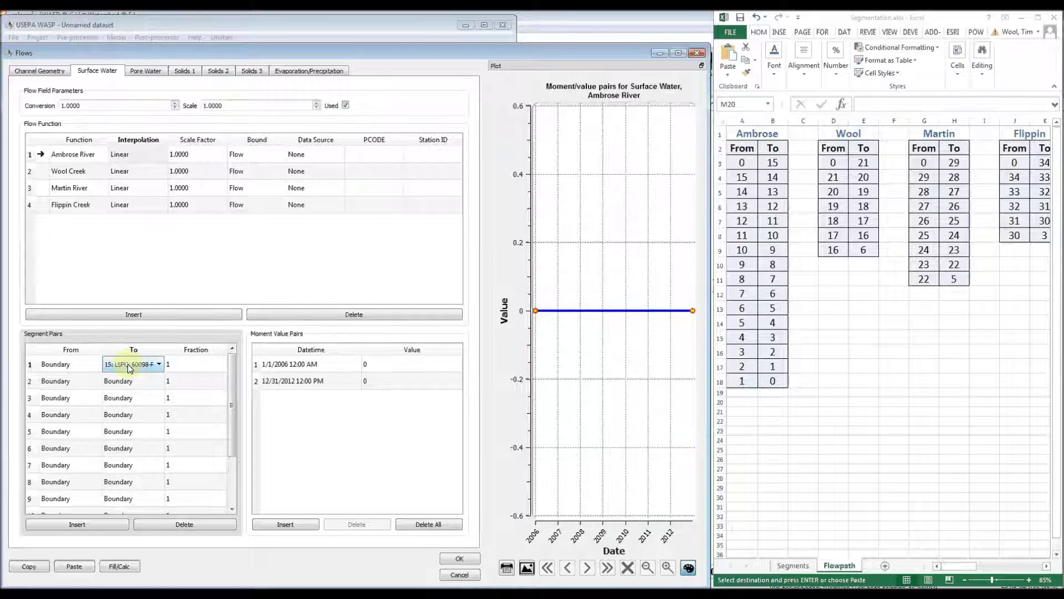
pyautogui.click(128, 382)
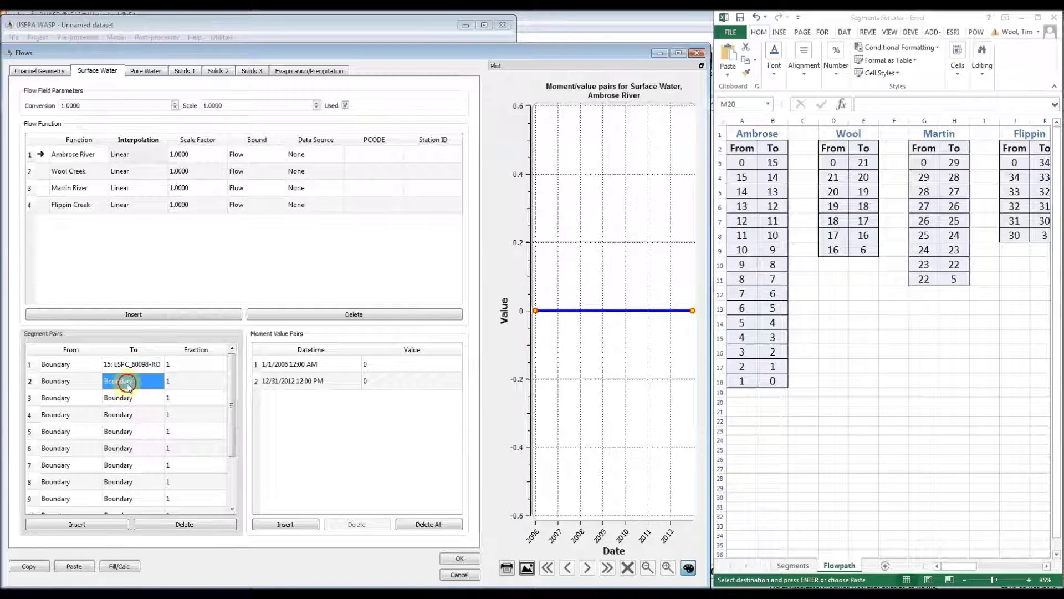
pyautogui.write('14: AmbroseRiver')
pyautogui.click(120, 397)
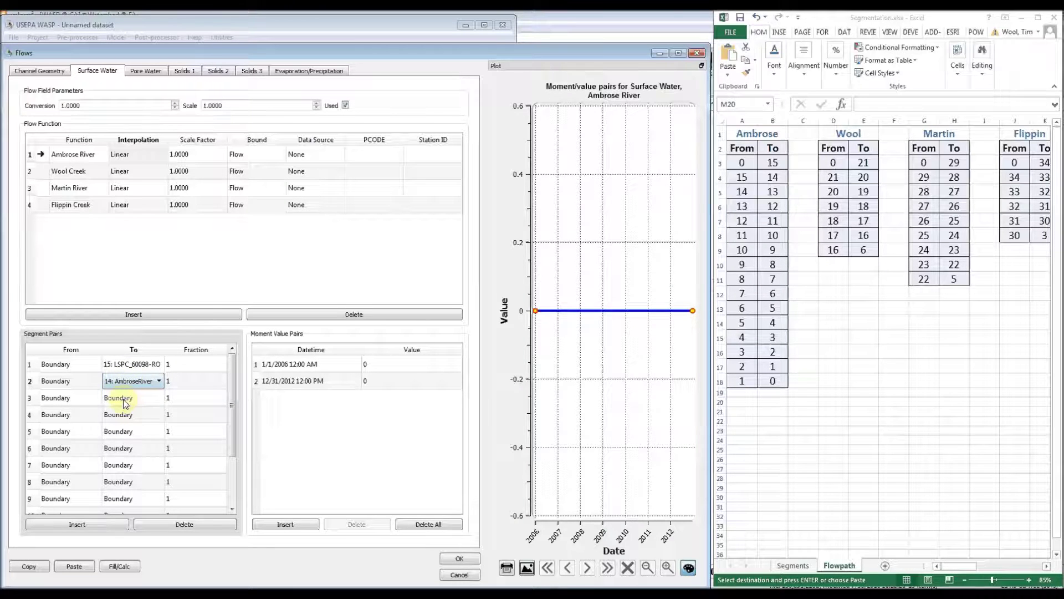
pyautogui.click(124, 399)
pyautogui.click(124, 399)
pyautogui.click(124, 399)
pyautogui.click(124, 399)
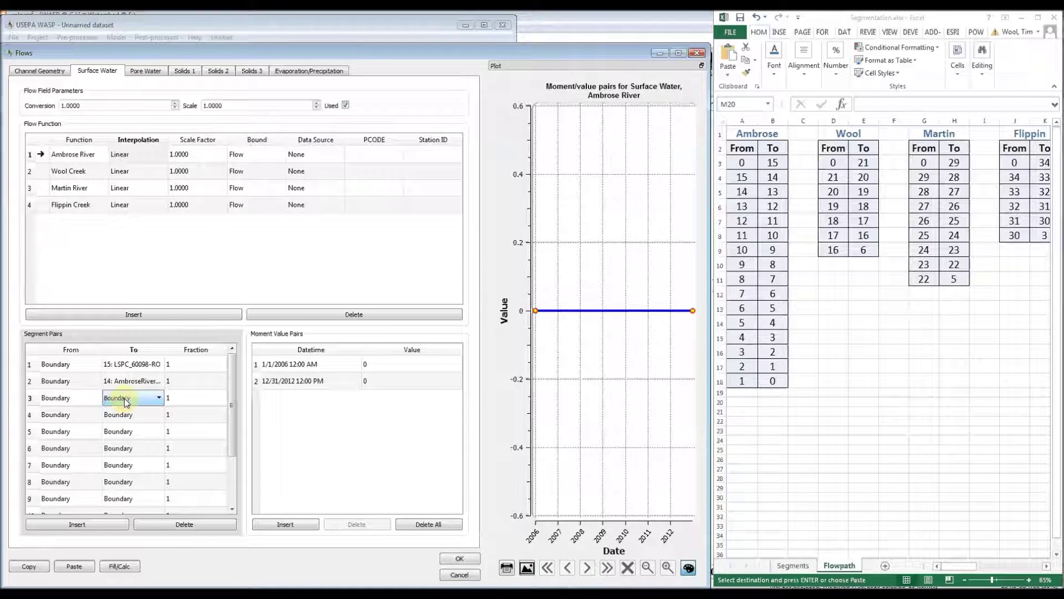
pyautogui.write('13: LSPC_60099-P')
# Set the To segments of pairs 4 to 7 to 12: AR-01, 11: Ambroseville, 10: AmbroseRiver-9 and 9: AmbroseRiver-8
pyautogui.click(134, 415)
pyautogui.write('12: AR-01')
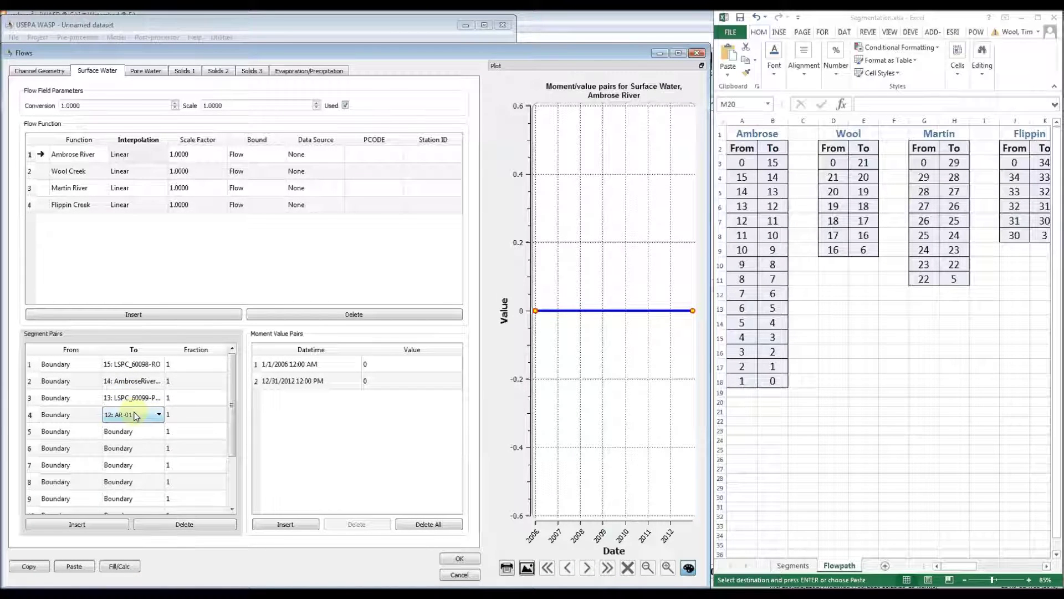
pyautogui.click(127, 429)
pyautogui.write('1')
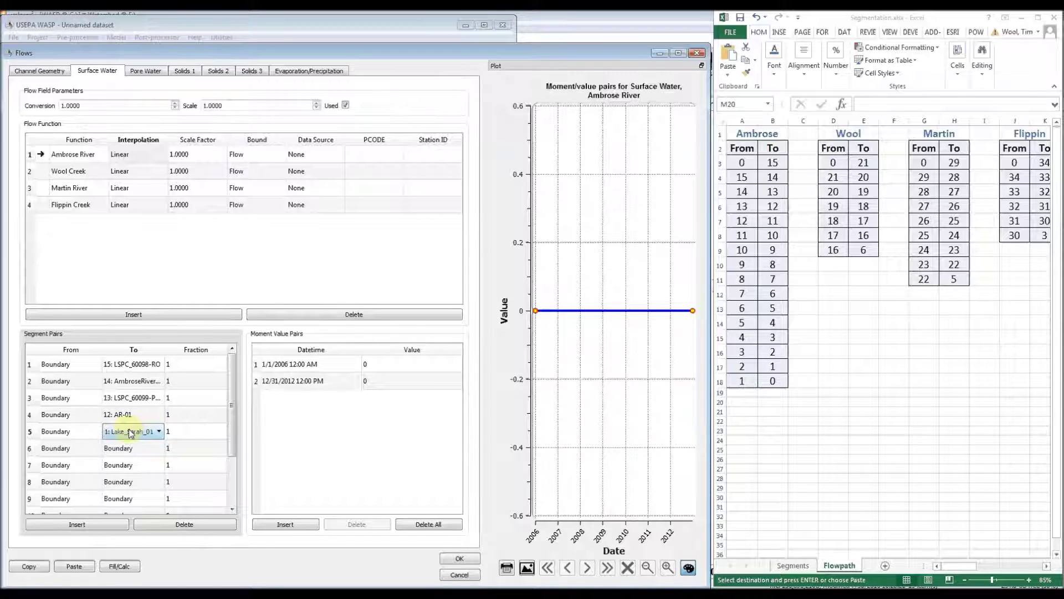
pyautogui.write('1')
pyautogui.click(151, 446)
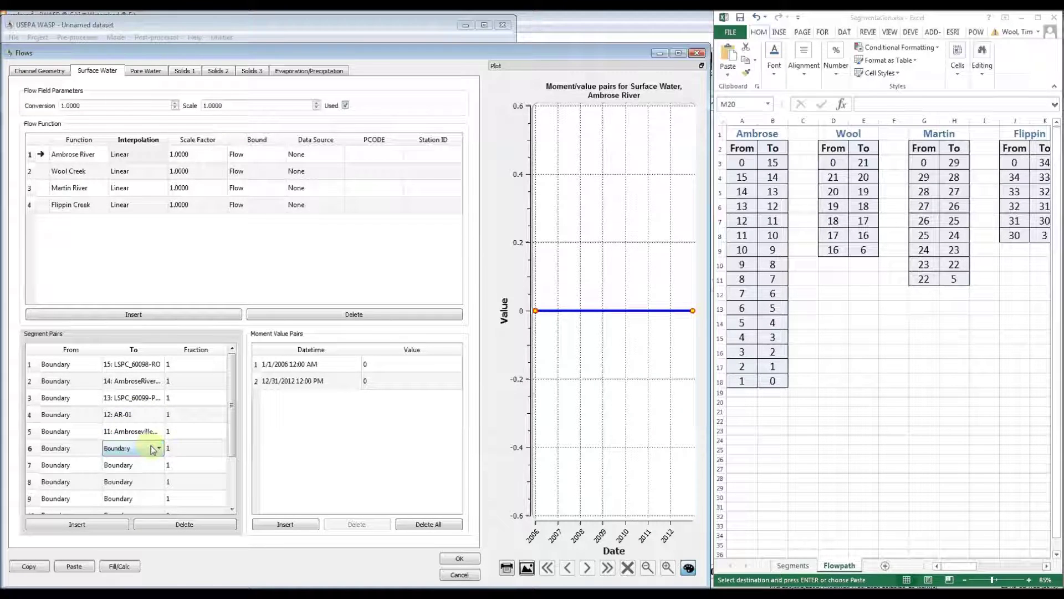
pyautogui.write('10: AmbroseRiver')
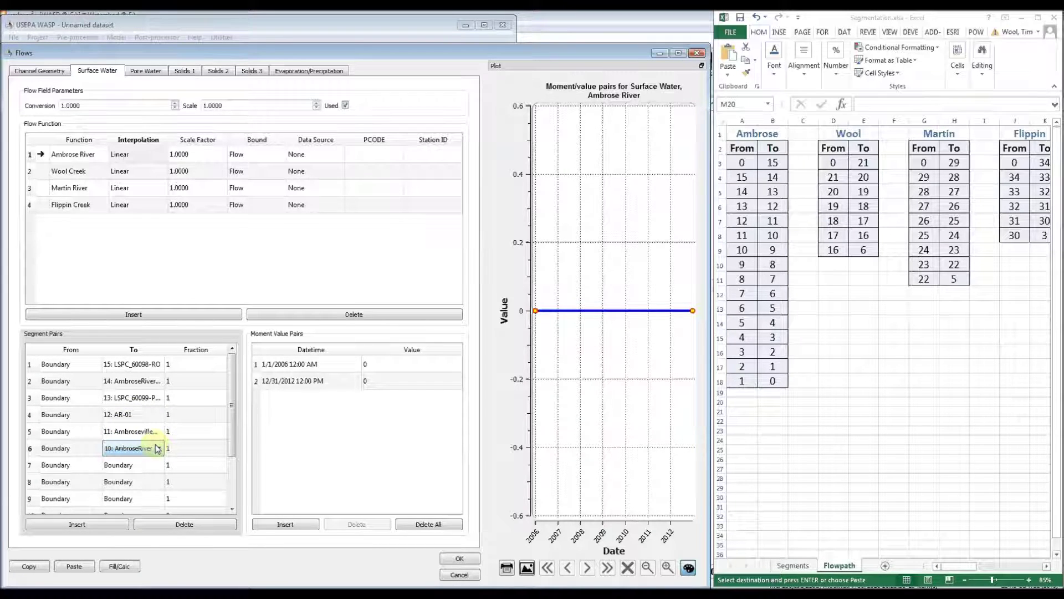
pyautogui.click(115, 466)
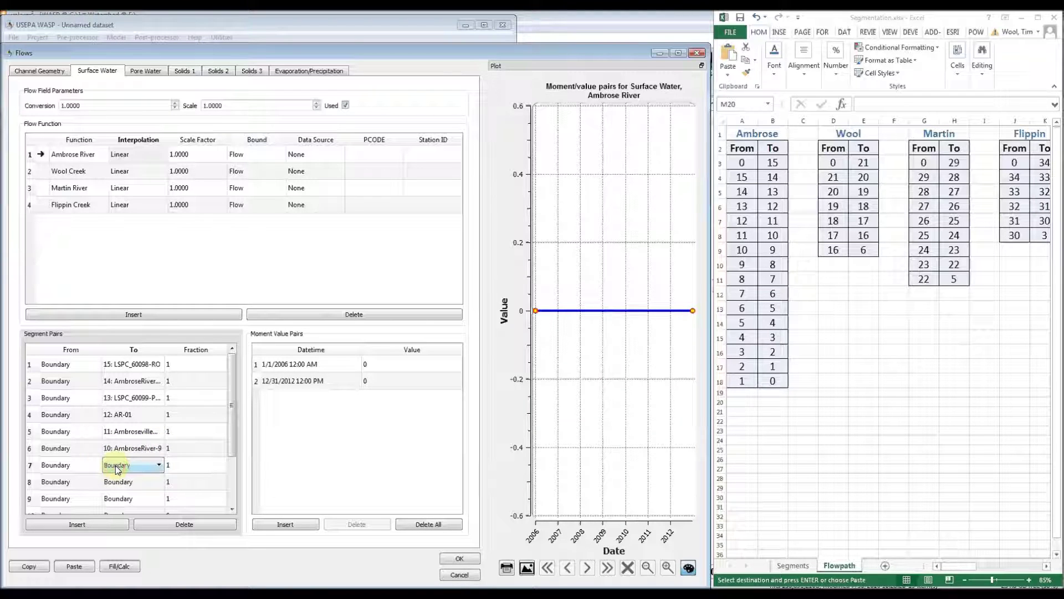
pyautogui.write('9: AmbroseRiver-8')
# Set the To segments of Ambrose River pairs 8 to 13 to segments 8, 7, 6, 5, 4 and 3 in order
pyautogui.moveTo(233, 435); pyautogui.dragTo(231, 483)
pyautogui.click(115, 421)
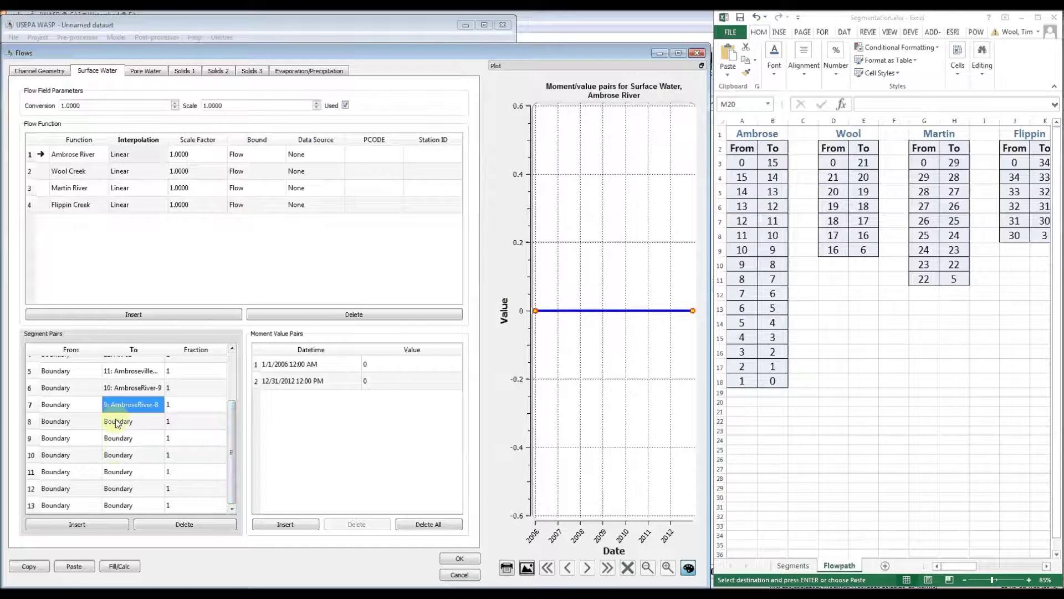
pyautogui.click(120, 422)
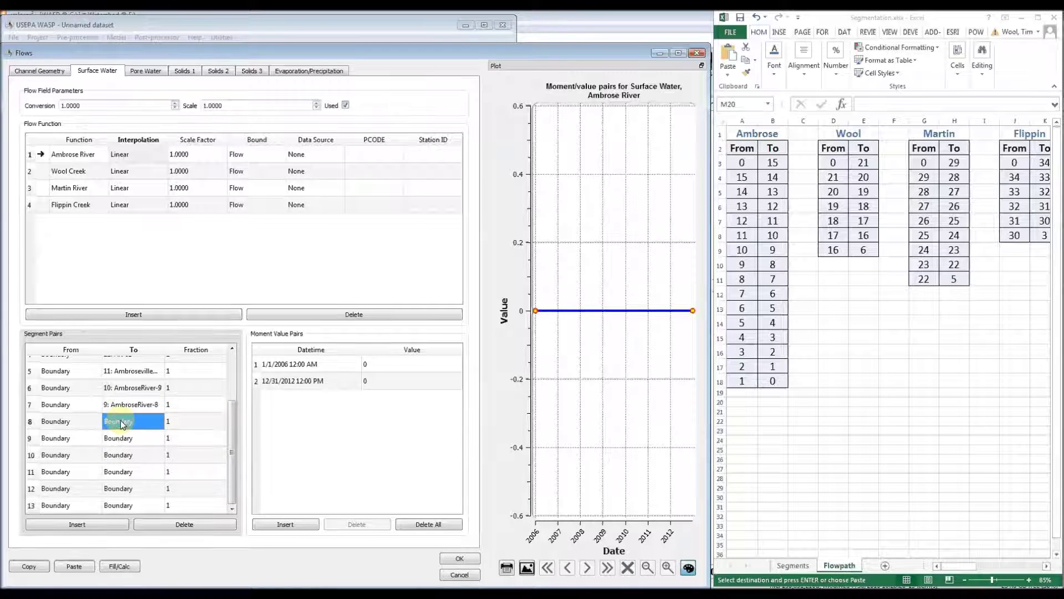
pyautogui.press('8')
pyautogui.click(119, 438)
pyautogui.press('7')
pyautogui.click(128, 458)
pyautogui.press('6')
pyautogui.click(128, 472)
pyautogui.press('5')
pyautogui.click(129, 489)
pyautogui.press('4')
pyautogui.click(131, 504)
pyautogui.press('3')
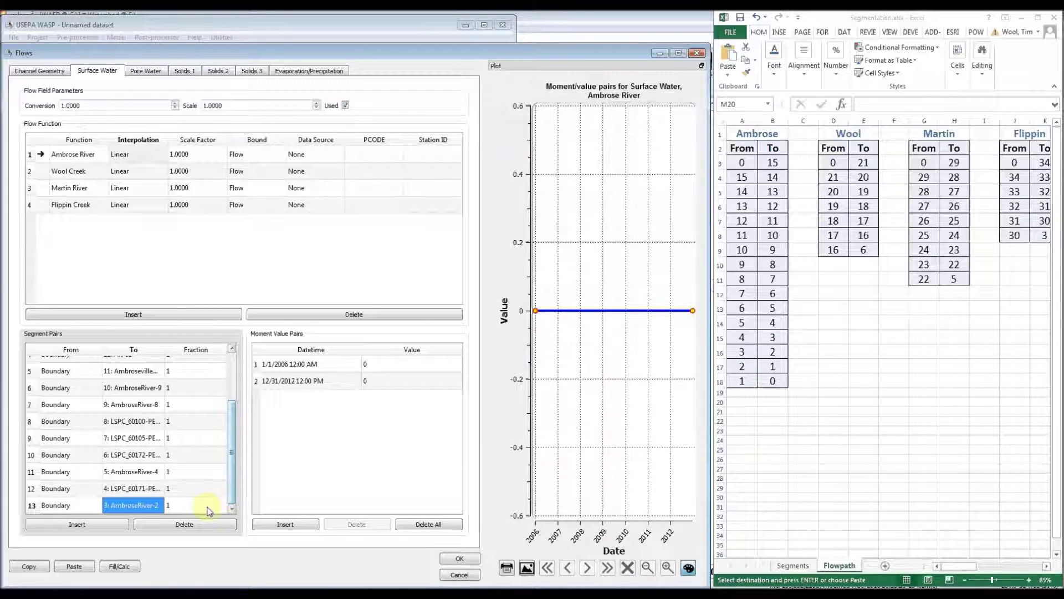
# Add segment pair rows 14 and 15 with To segments 2: LSPC_60111 and 1: Lake_Sarah_01
pyautogui.click(204, 504)
pyautogui.press('Down')
pyautogui.press('Down')
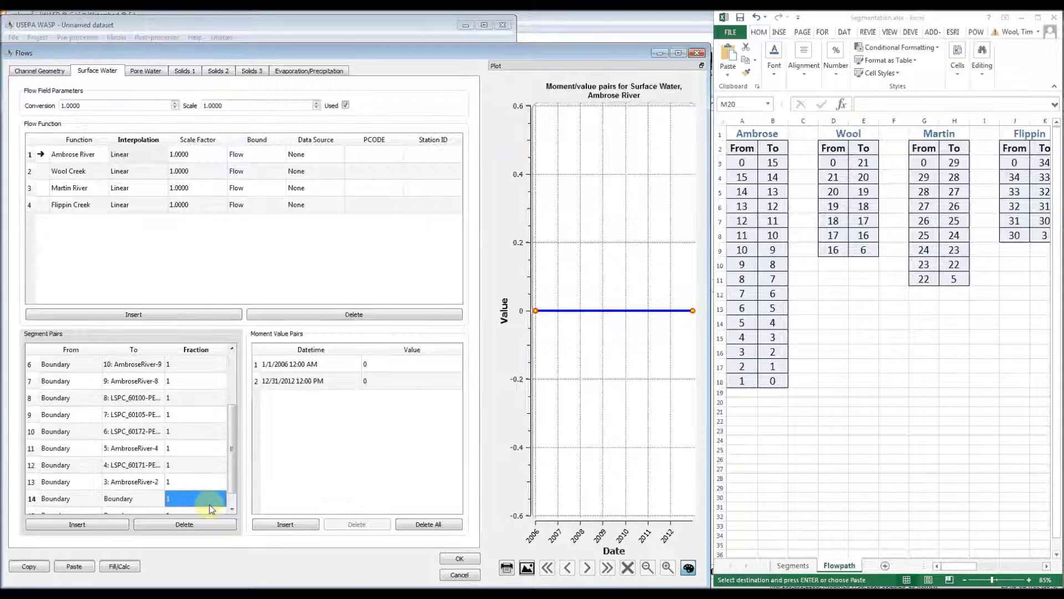
pyautogui.click(132, 489)
pyautogui.press('2')
pyautogui.click(140, 505)
pyautogui.moveTo(234, 432); pyautogui.dragTo(230, 500)
pyautogui.click(209, 507)
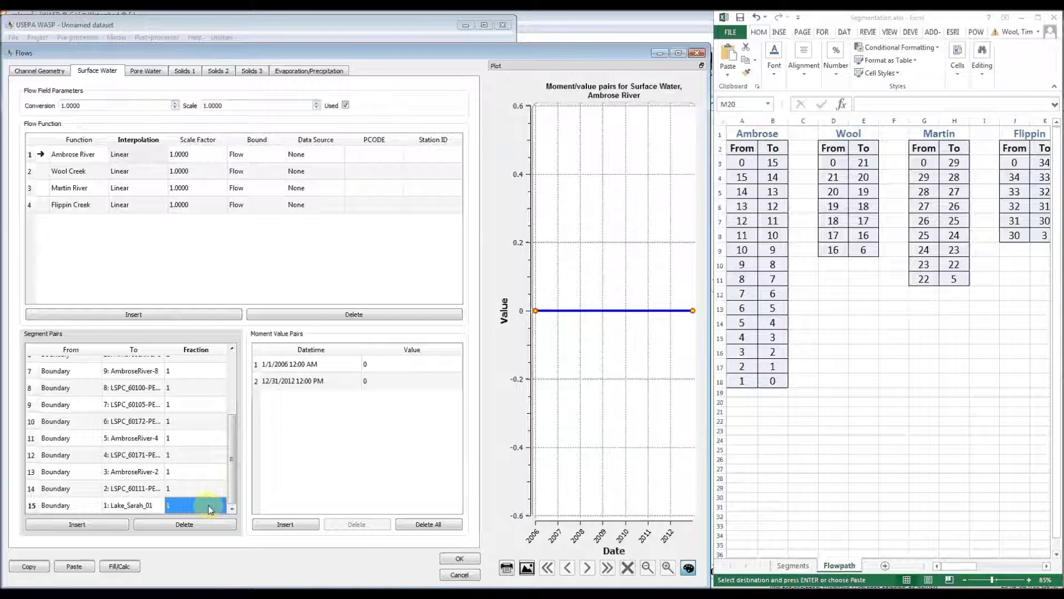
# Add a 16th segment pair row flowing from 1: Lake_Sarah_01 to Boundary
pyautogui.scroll(-1, 209, 509)
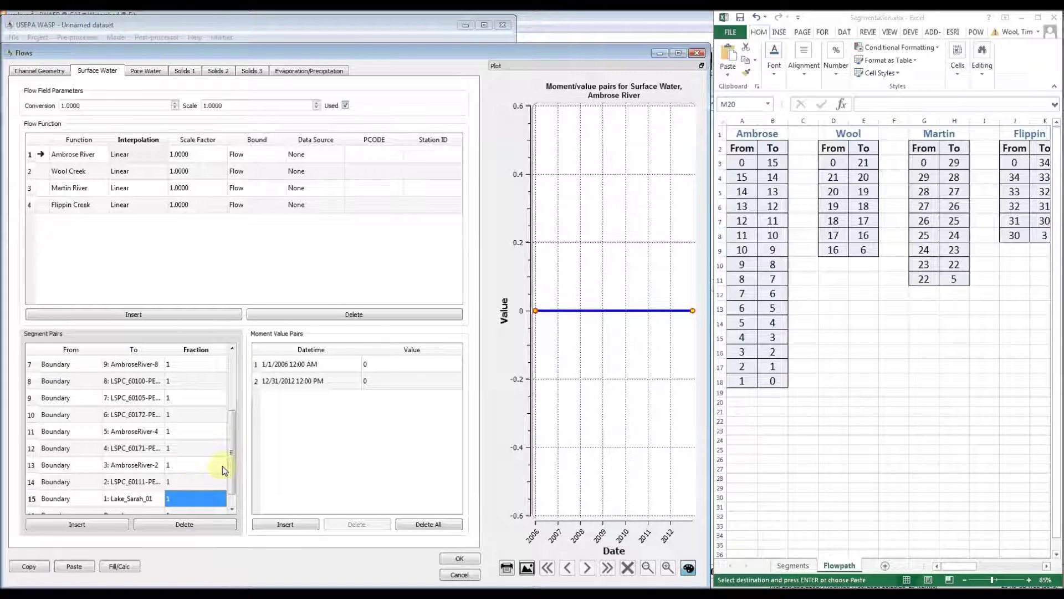
pyautogui.scroll(-1, 233, 470)
pyautogui.click(54, 501)
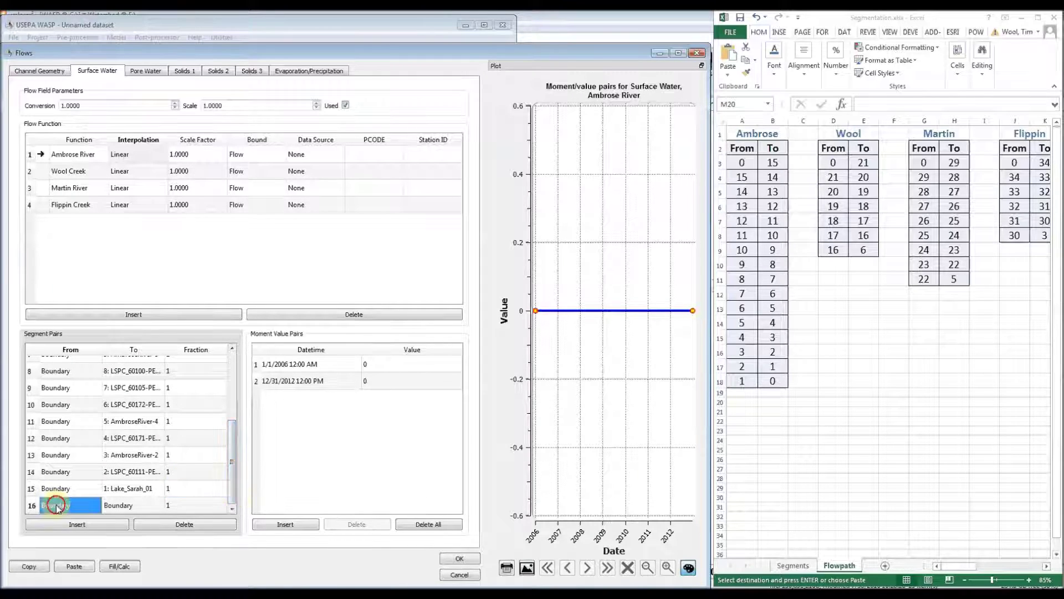
pyautogui.click(58, 505)
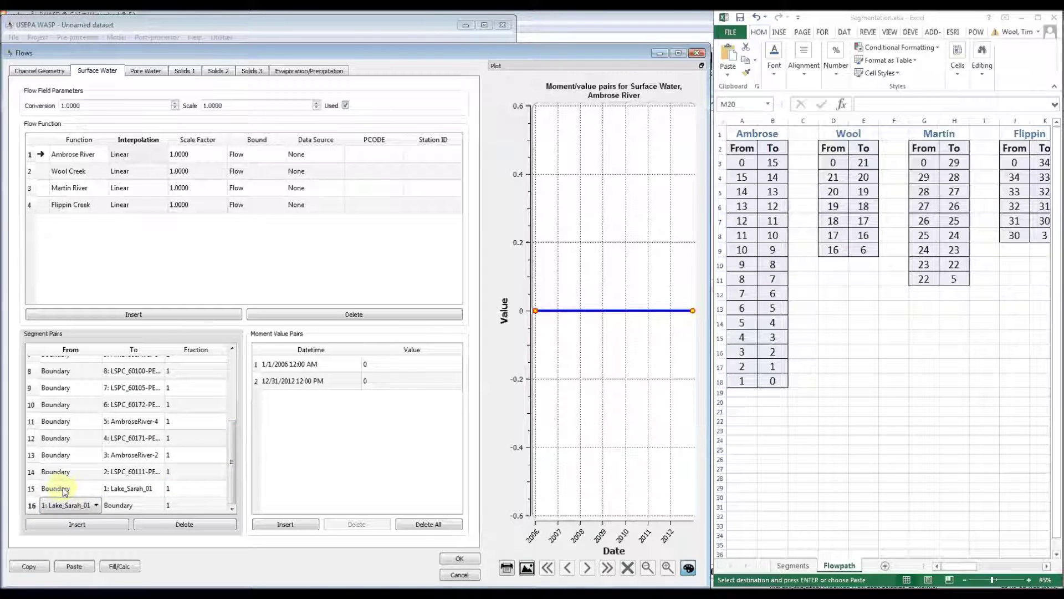
# Set the From segments of Ambrose River pairs 15 up to 8 to segments 2 through 9 in order
pyautogui.click(71, 491)
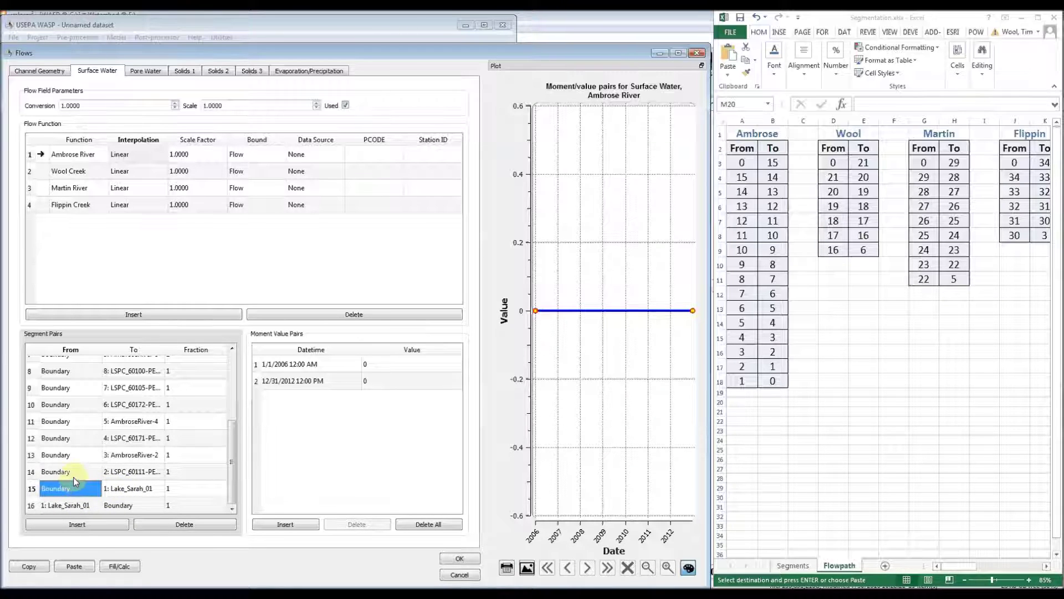
pyautogui.click(74, 474)
pyautogui.hotkey('ctrl', 'v')
pyautogui.click(76, 472)
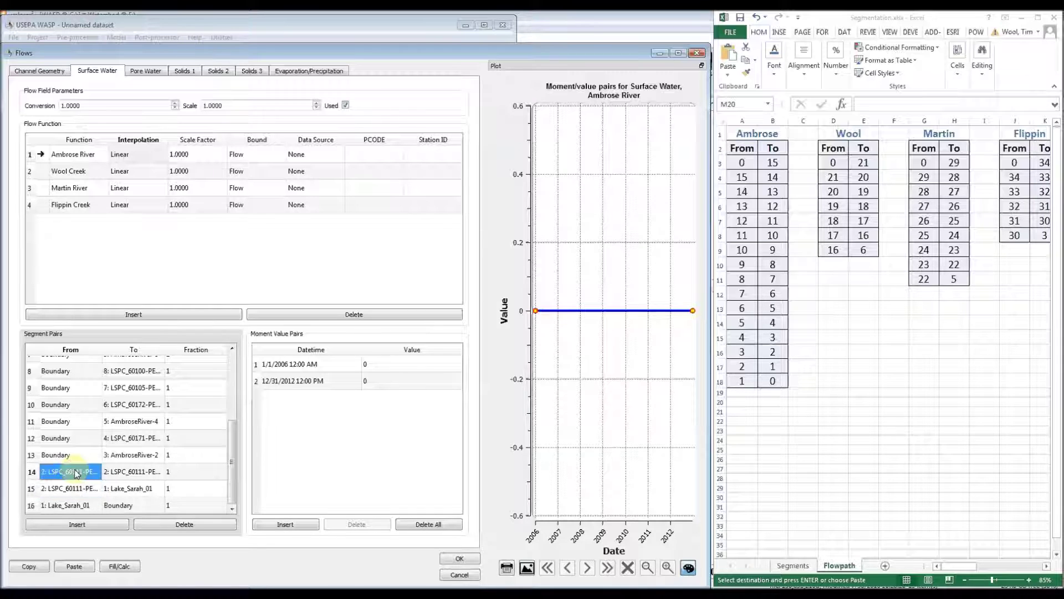
pyautogui.click(78, 431)
pyautogui.click(77, 436)
pyautogui.click(77, 421)
pyautogui.click(78, 403)
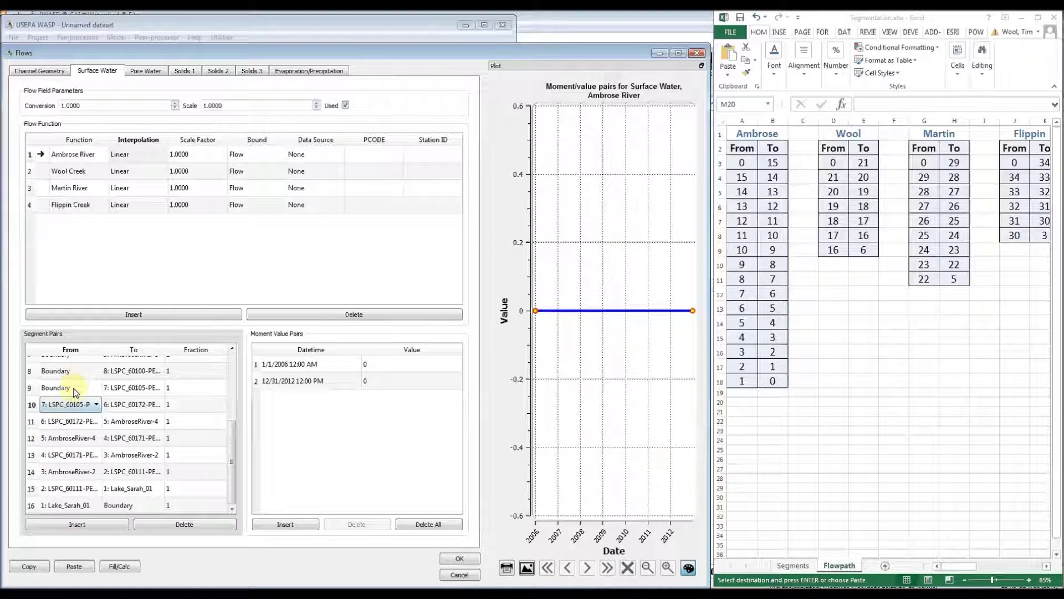
pyautogui.click(78, 386)
pyautogui.click(78, 368)
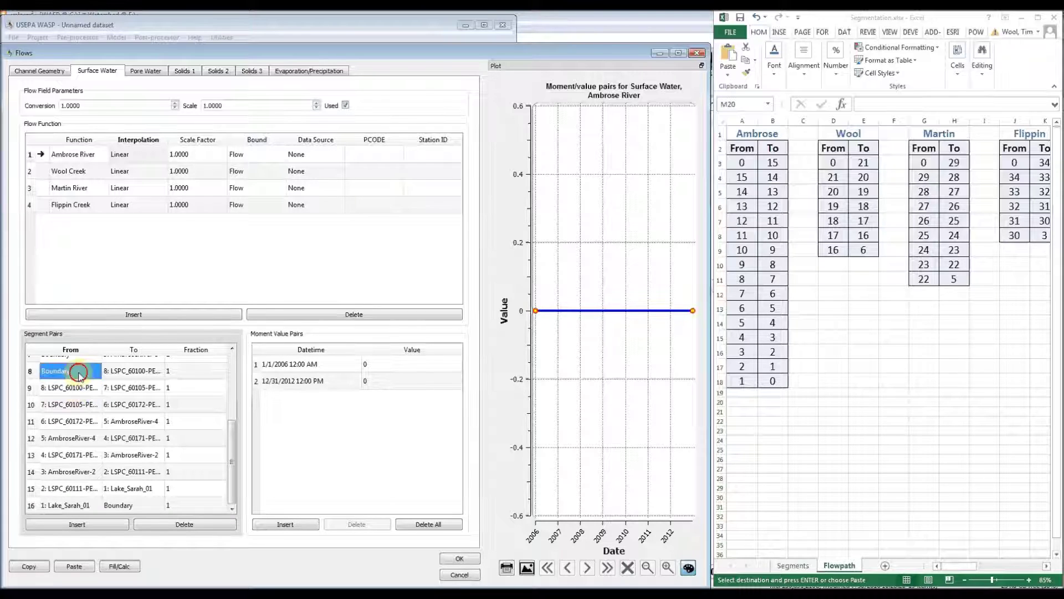
# Set the From segments of pairs 7, 6 and 5 to 10: AmbroseRiver-9, 11: Ambroseville and 12: AR-01
pyautogui.moveTo(231, 451); pyautogui.dragTo(234, 399)
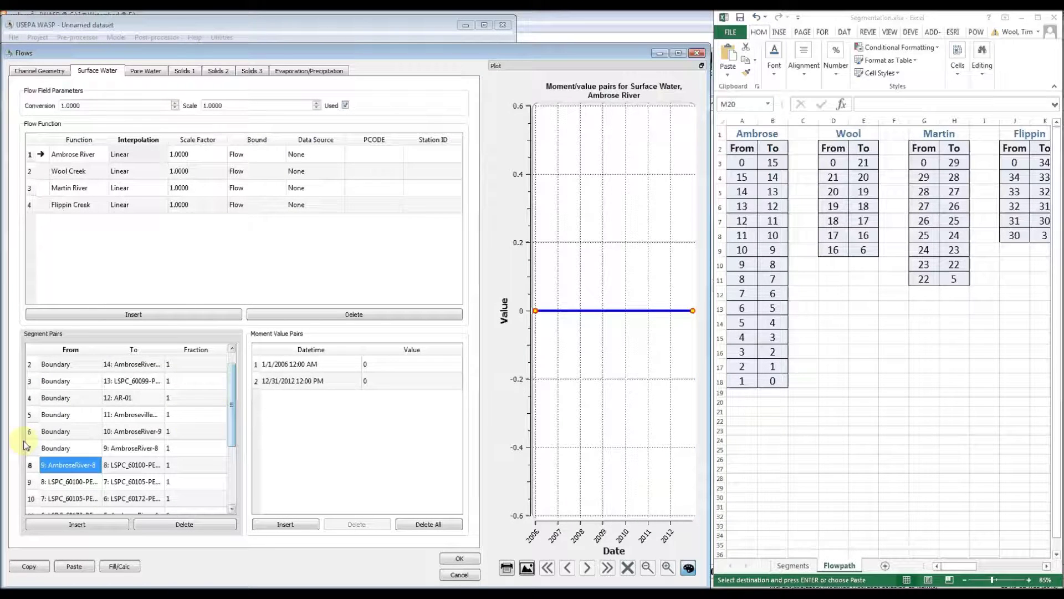
pyautogui.click(51, 449)
pyautogui.write('10: AmbroseRiver')
pyautogui.click(91, 428)
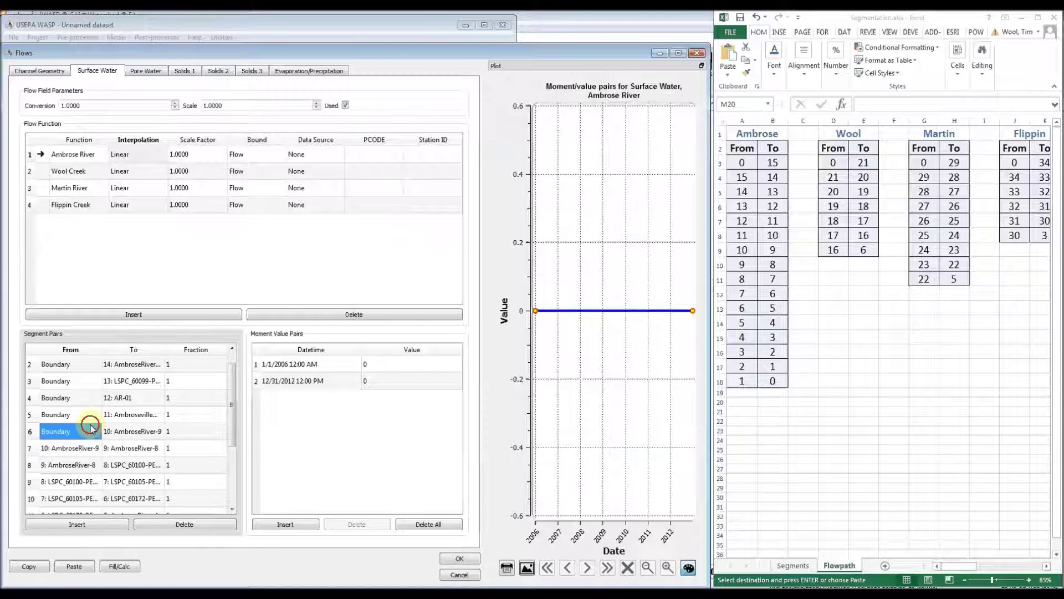
pyautogui.write('11: Ambroseville')
pyautogui.click(75, 416)
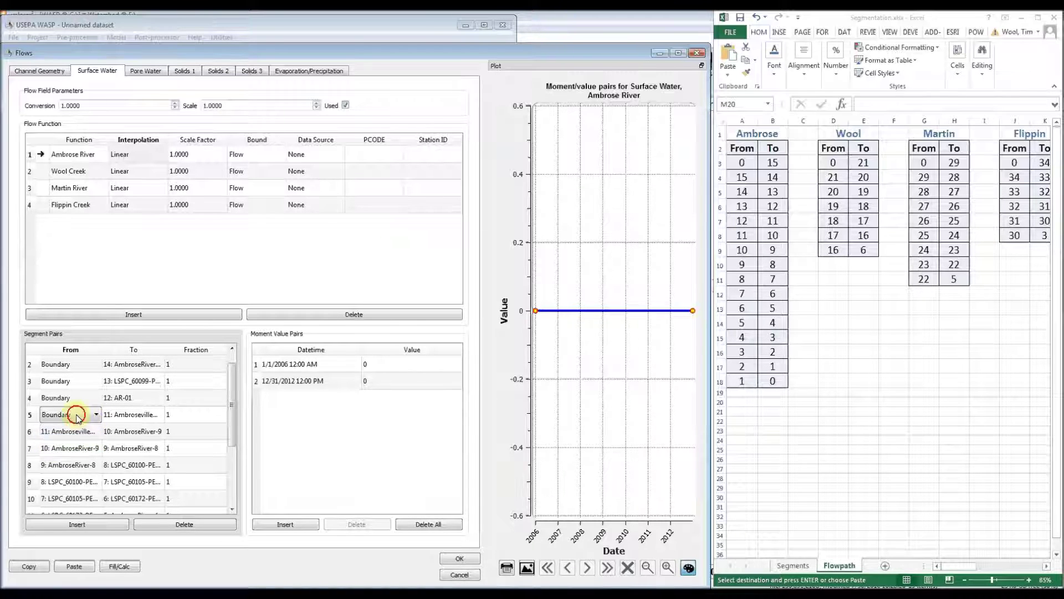
pyautogui.write('31/2')
# Set the From segments of pairs 4 and 3 to 13: LSPC_60099-P and 14: AmbroseRiver
pyautogui.click(69, 399)
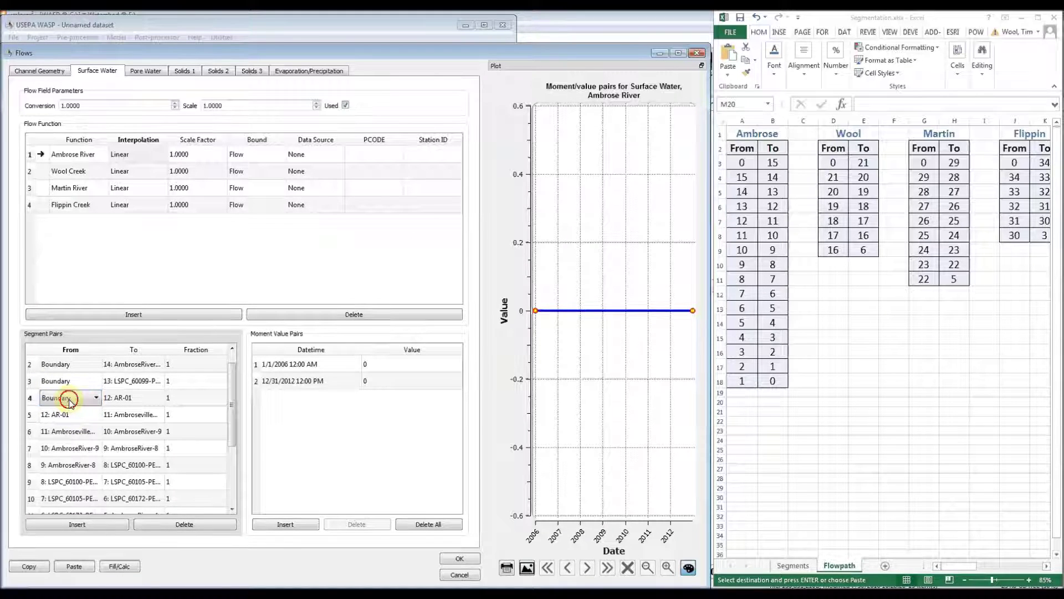
pyautogui.write('10')
pyautogui.click(67, 394)
pyautogui.click(67, 395)
pyautogui.write('13: LSPC_60099-P...')
pyautogui.click(76, 380)
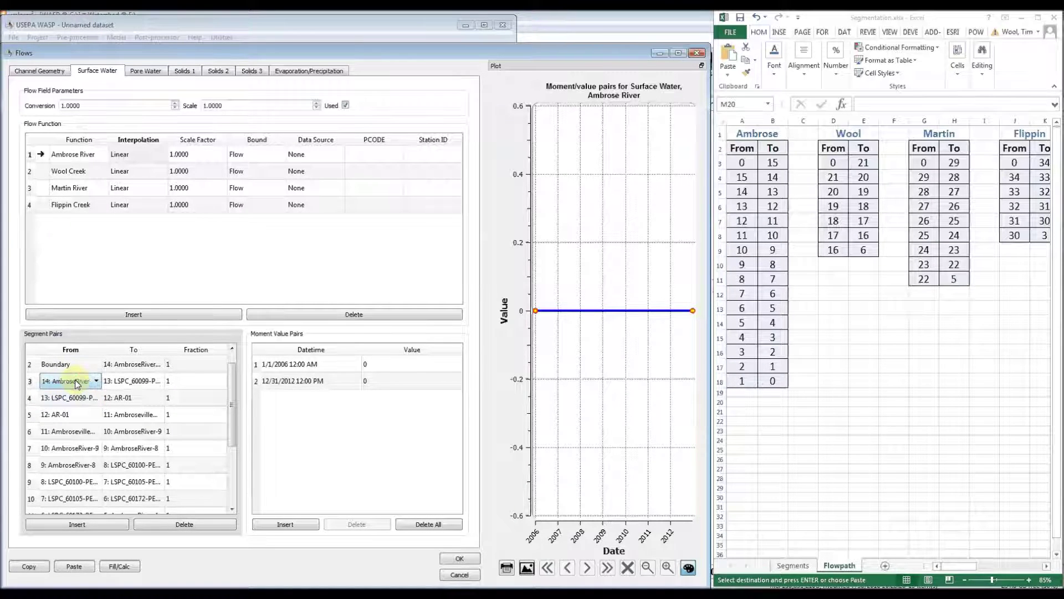
# Set the From segment of Ambrose River pair 2 to 15: LSPC_60098-RO
pyautogui.click(74, 367)
pyautogui.click(74, 368)
pyautogui.write('15')
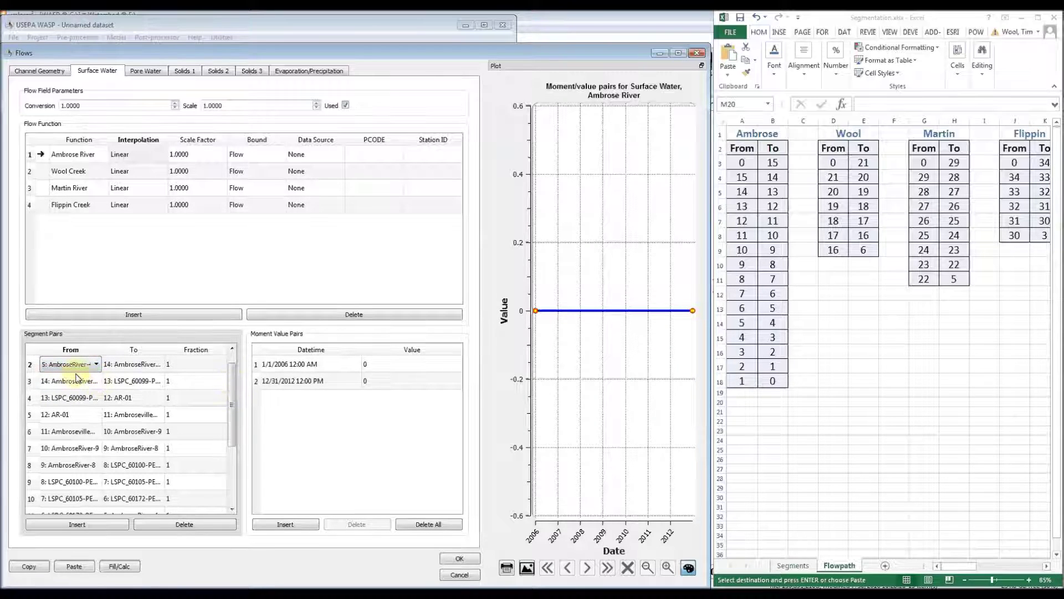
pyautogui.click(44, 364)
pyautogui.click(44, 364)
pyautogui.write('15: LSPC_60098-RO')
pyautogui.scroll(1, 231, 395)
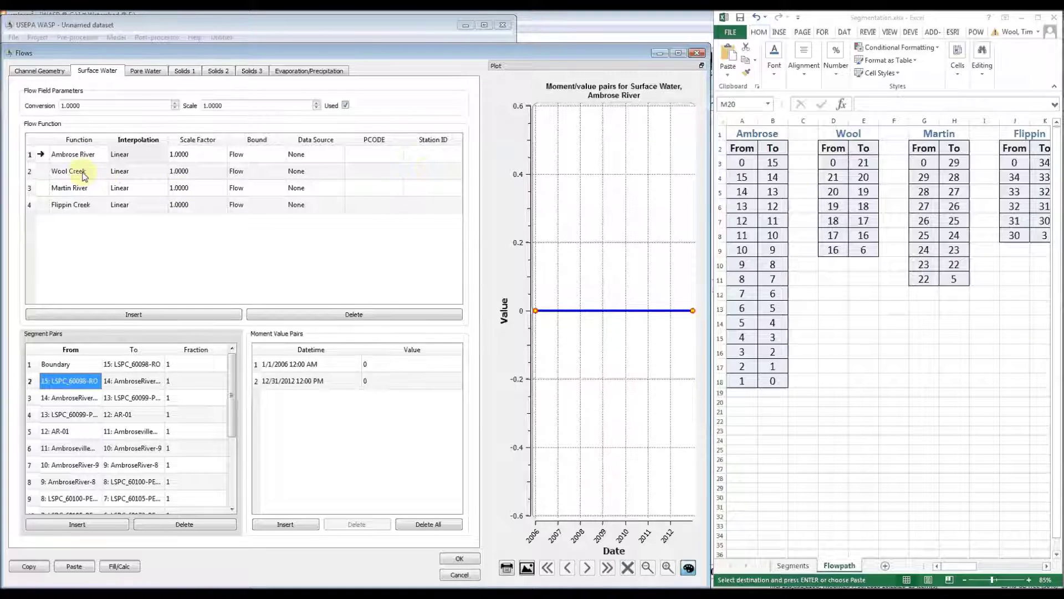
# Check the segment pairs of the Wool Creek and Martin River flow functions against the Flowpath tables
pyautogui.click(127, 171)
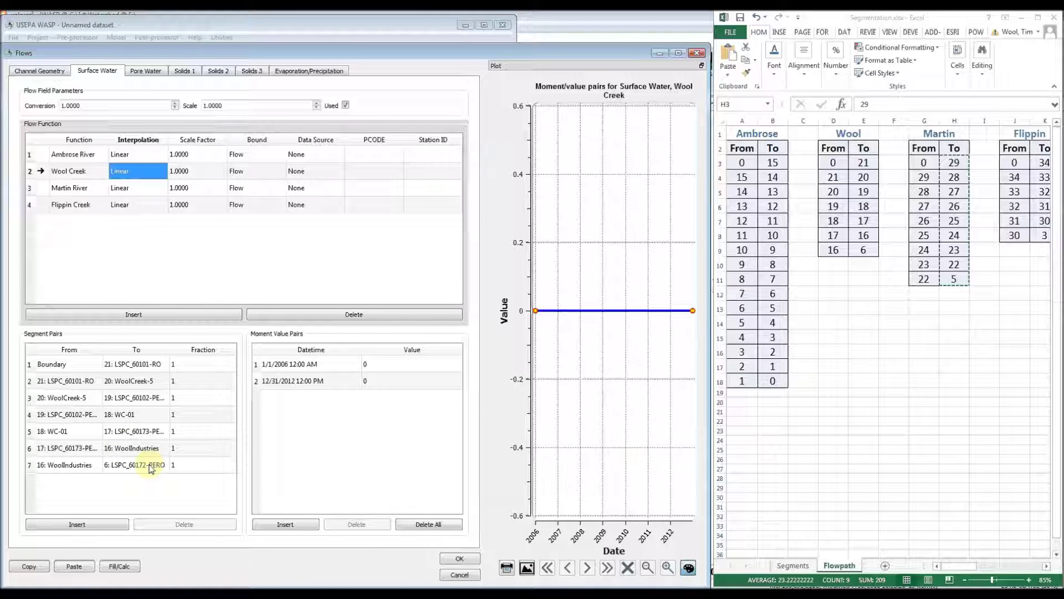
pyautogui.click(80, 188)
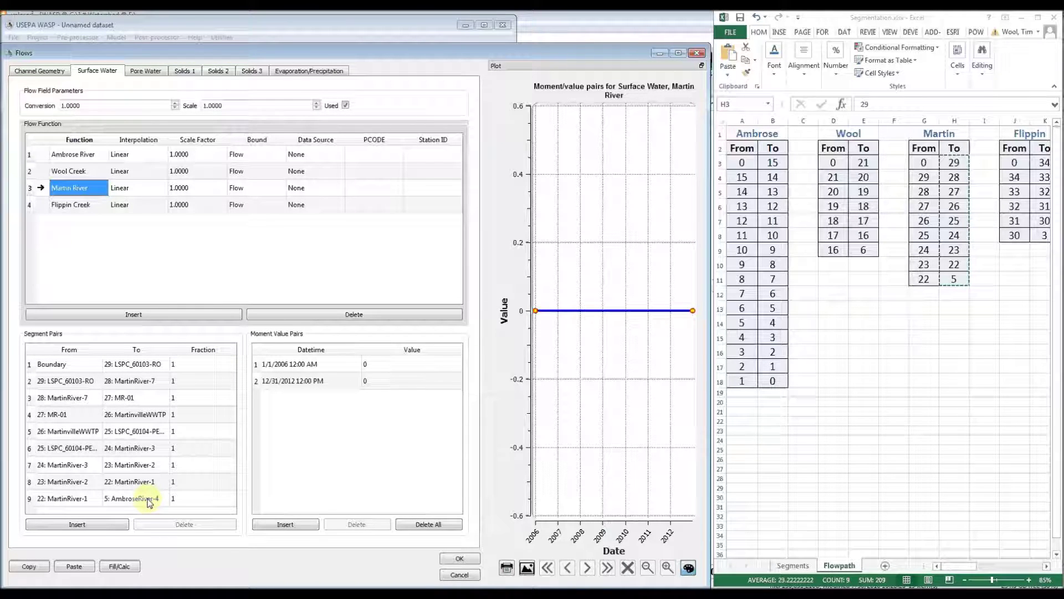
# Check the segment pairs of the Flippin Creek flow function and accept the flow definitions
pyautogui.click(89, 205)
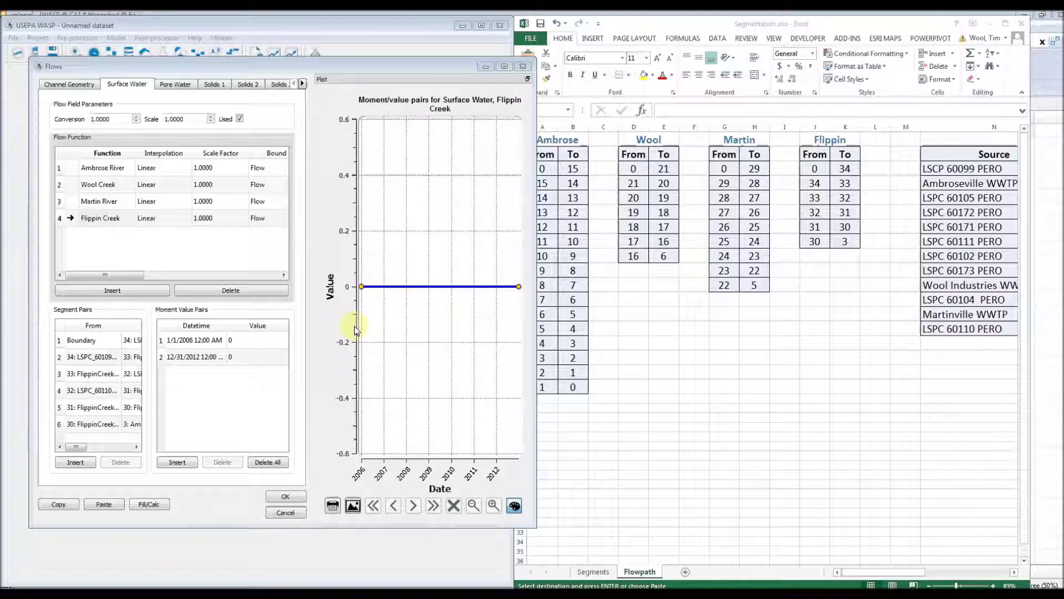
pyautogui.click(286, 496)
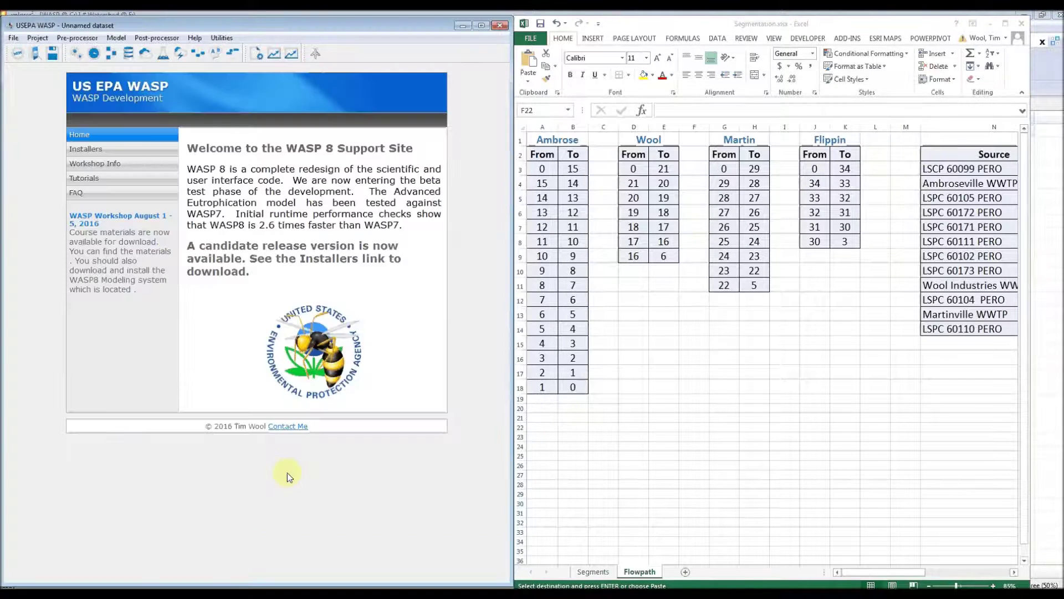
# Save the dataset over Watershed.wif in C:\WASP_Course\Examples\Watershed\WASP
pyautogui.click(53, 52)
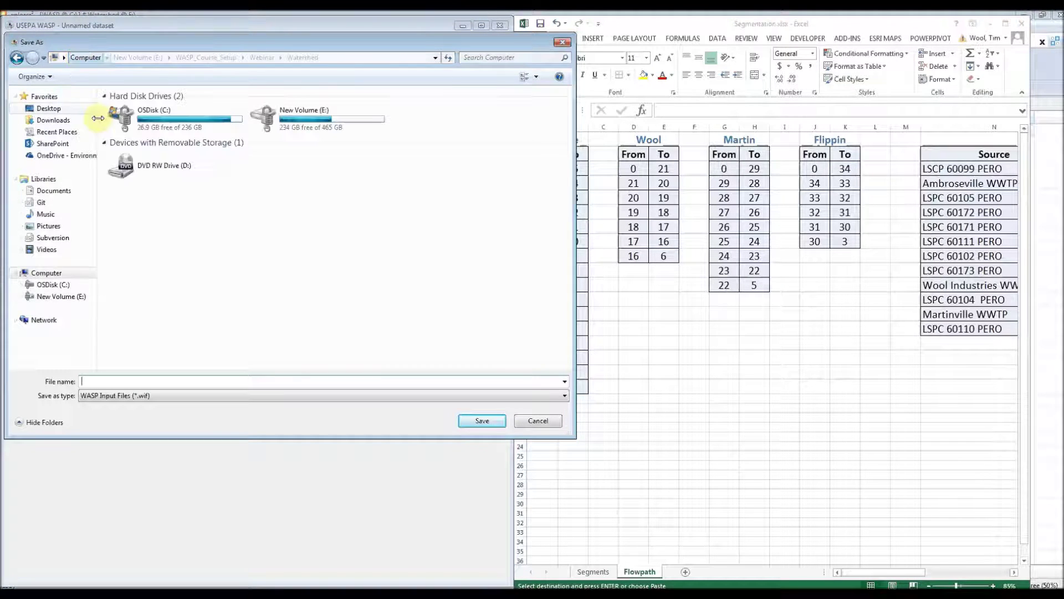
pyautogui.doubleClick(153, 118)
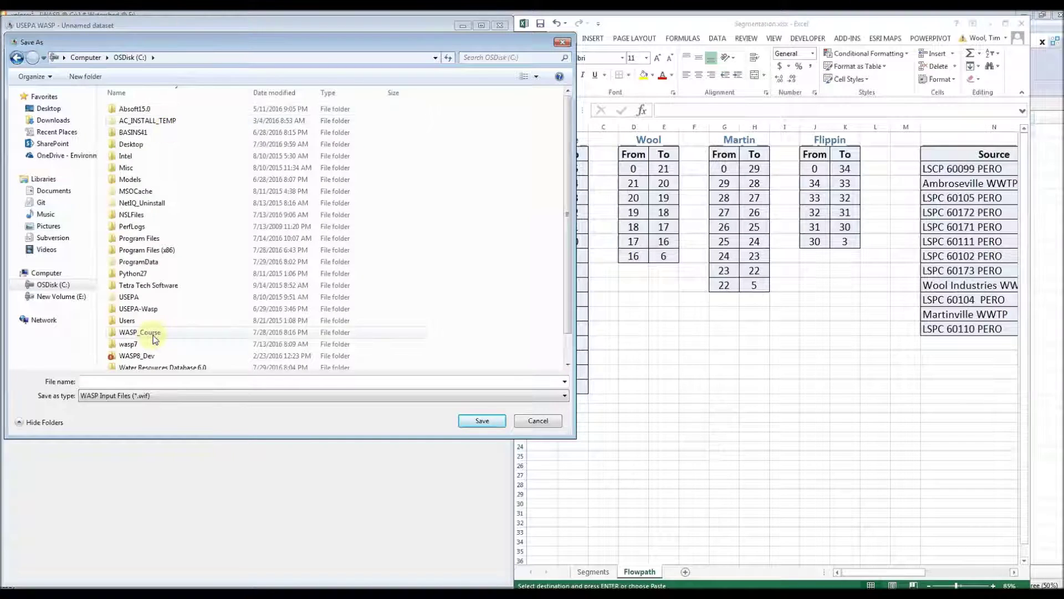
pyautogui.doubleClick(153, 336)
pyautogui.doubleClick(133, 109)
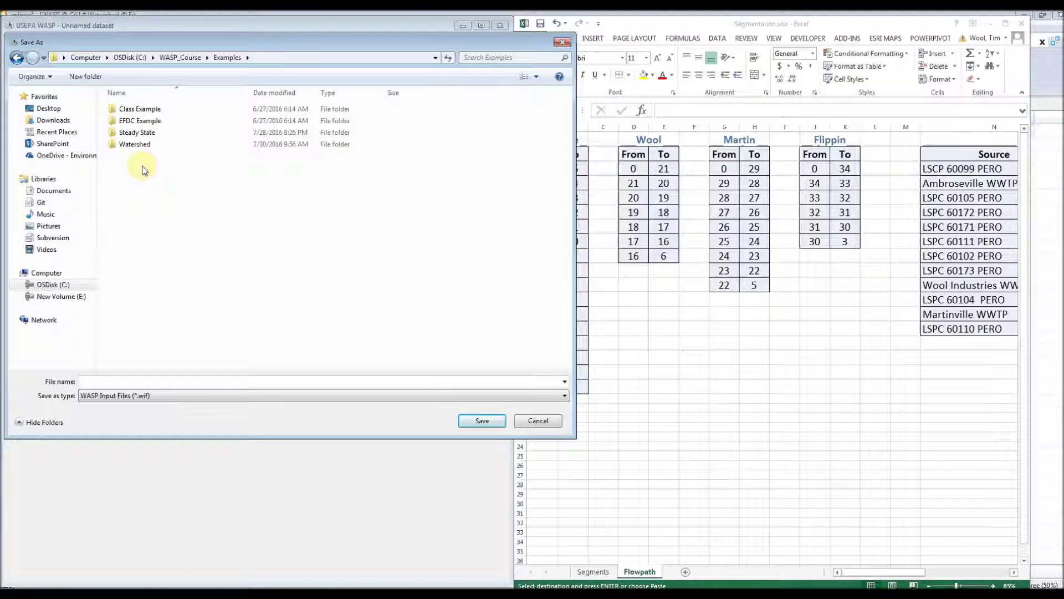
pyautogui.doubleClick(143, 145)
pyautogui.click(133, 145)
pyautogui.doubleClick(133, 145)
pyautogui.click(134, 108)
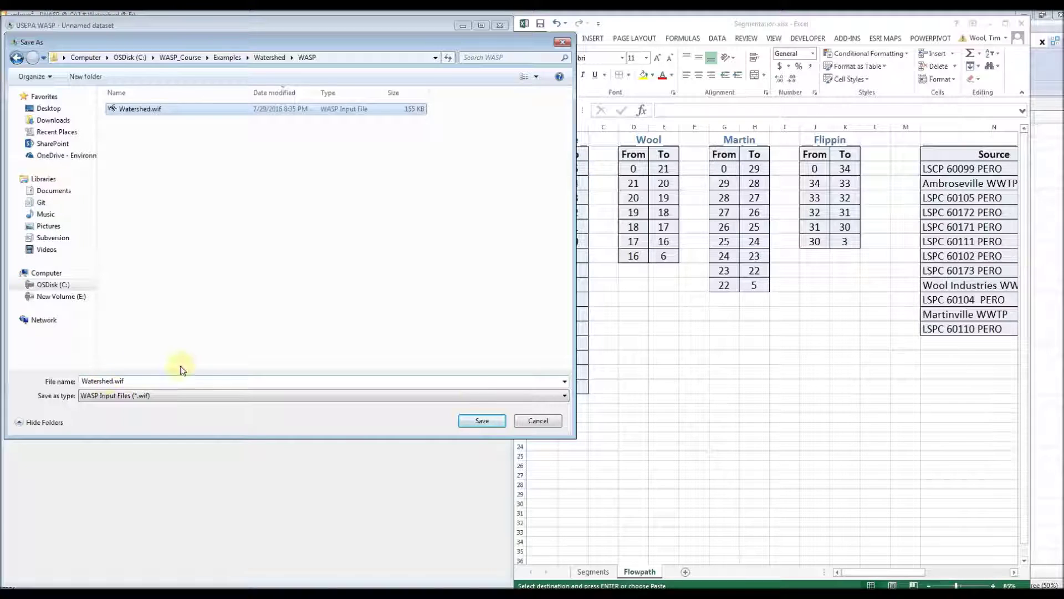
pyautogui.click(482, 421)
pyautogui.click(566, 308)
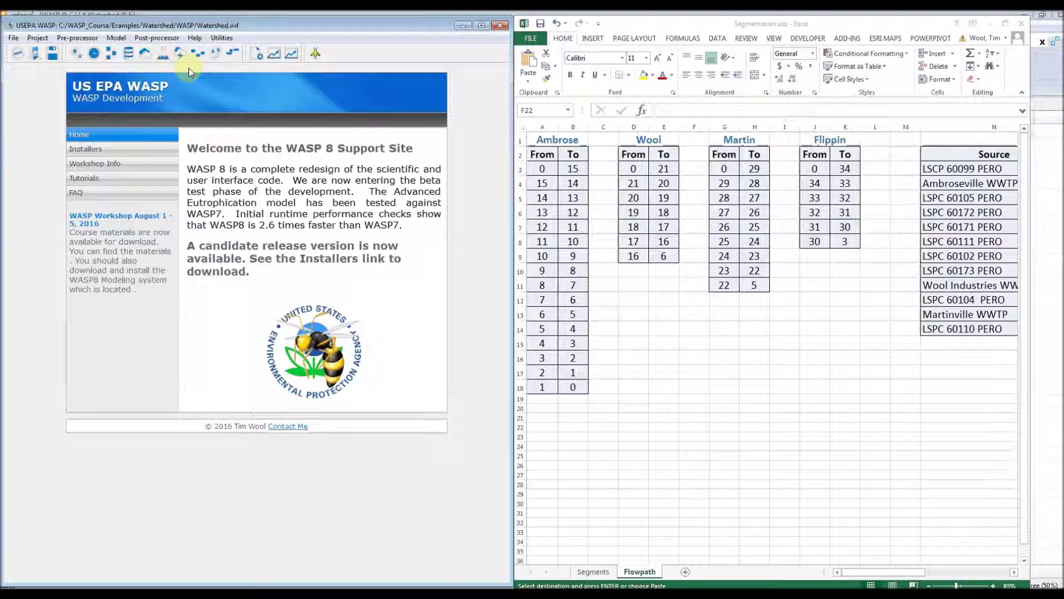
# Reopen the surface water flow functions and narrow the Flows window to uncover the spreadsheet
pyautogui.click(199, 54)
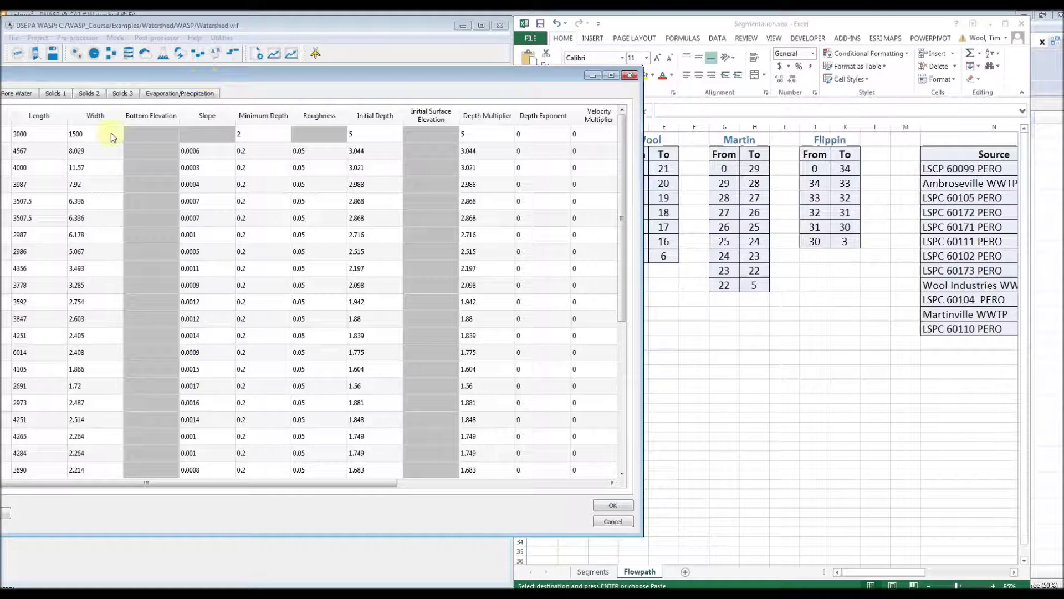
pyautogui.moveTo(133, 75); pyautogui.dragTo(190, 70)
pyautogui.click(49, 88)
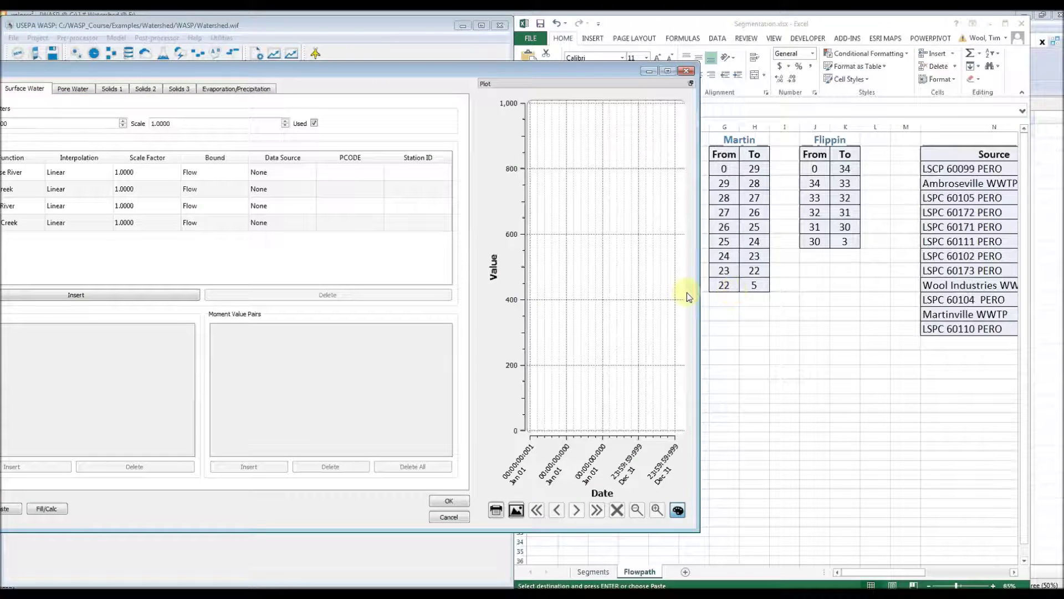
pyautogui.moveTo(698, 296); pyautogui.dragTo(511, 294)
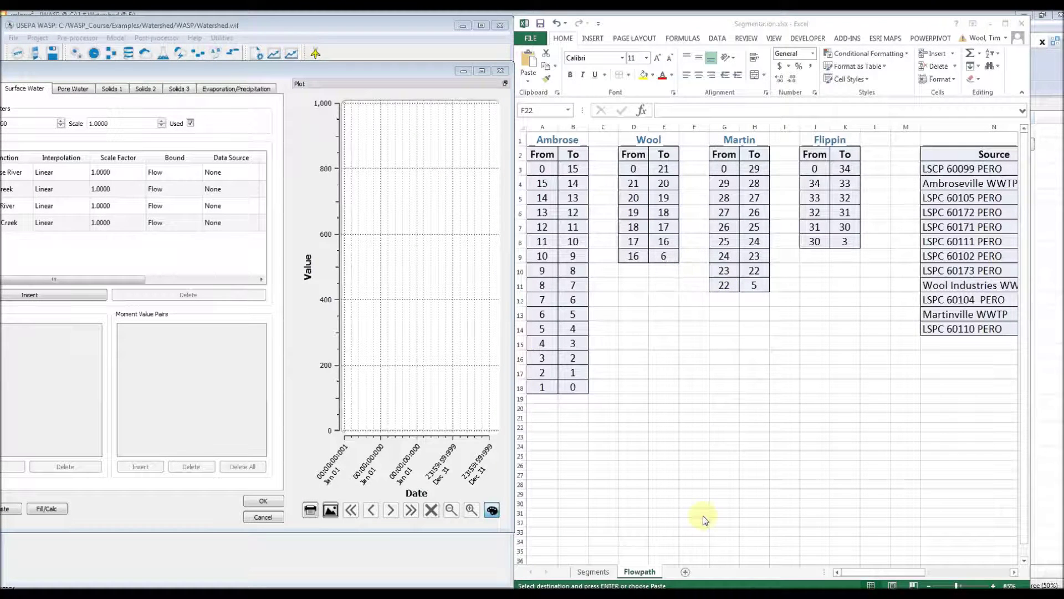
# Bring the Source From/To table of the Flowpath sheet into view and move the spreadsheet window aside for more room
pyautogui.click(865, 571)
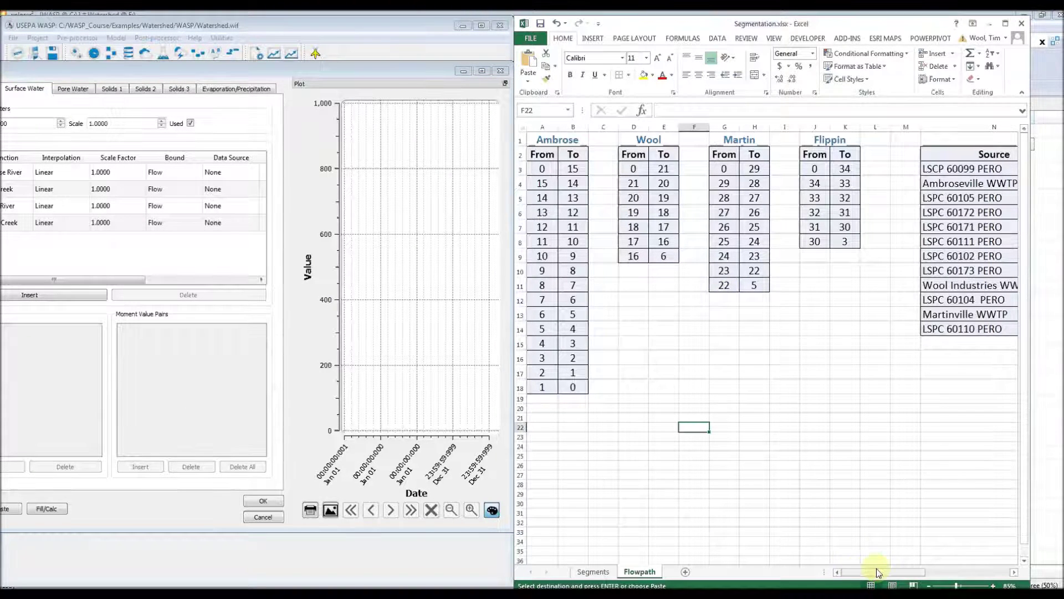
pyautogui.moveTo(881, 571); pyautogui.dragTo(928, 571)
pyautogui.click(844, 503)
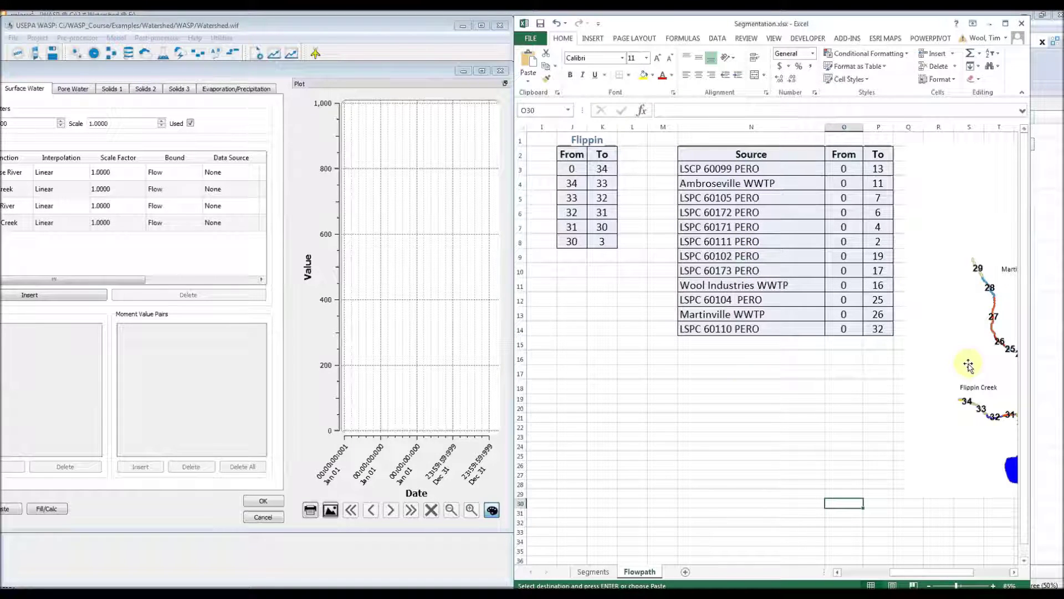
pyautogui.moveTo(914, 572); pyautogui.dragTo(942, 572)
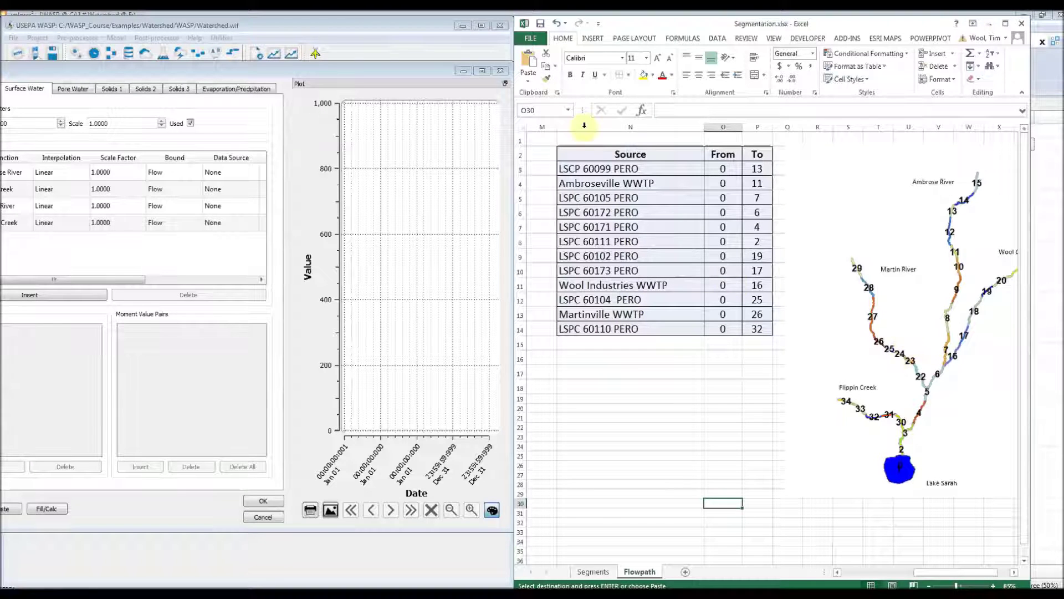
pyautogui.moveTo(703, 18); pyautogui.dragTo(831, 21)
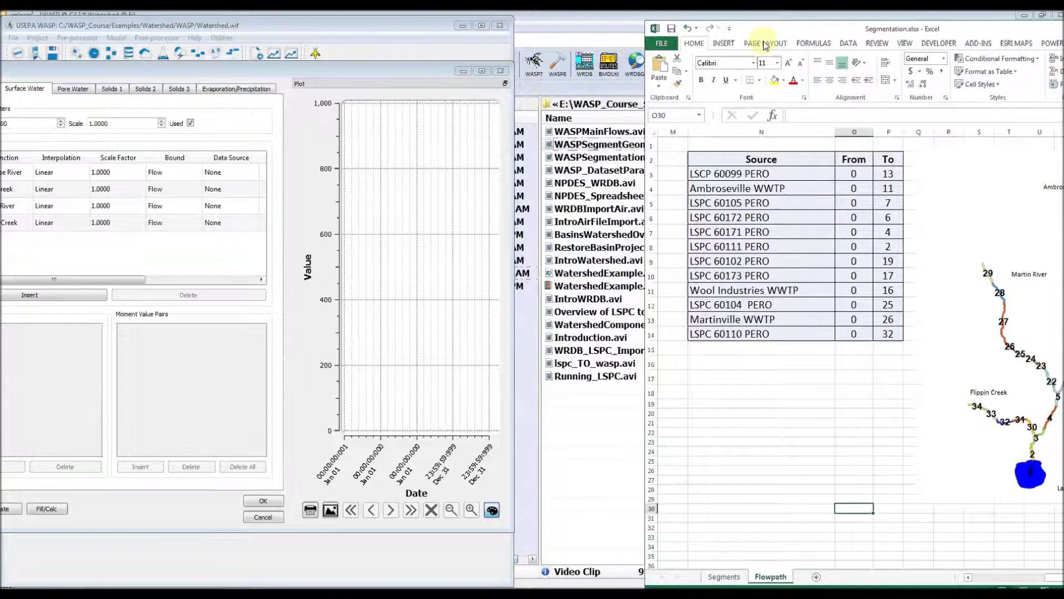
pyautogui.moveTo(779, 33); pyautogui.dragTo(903, 36)
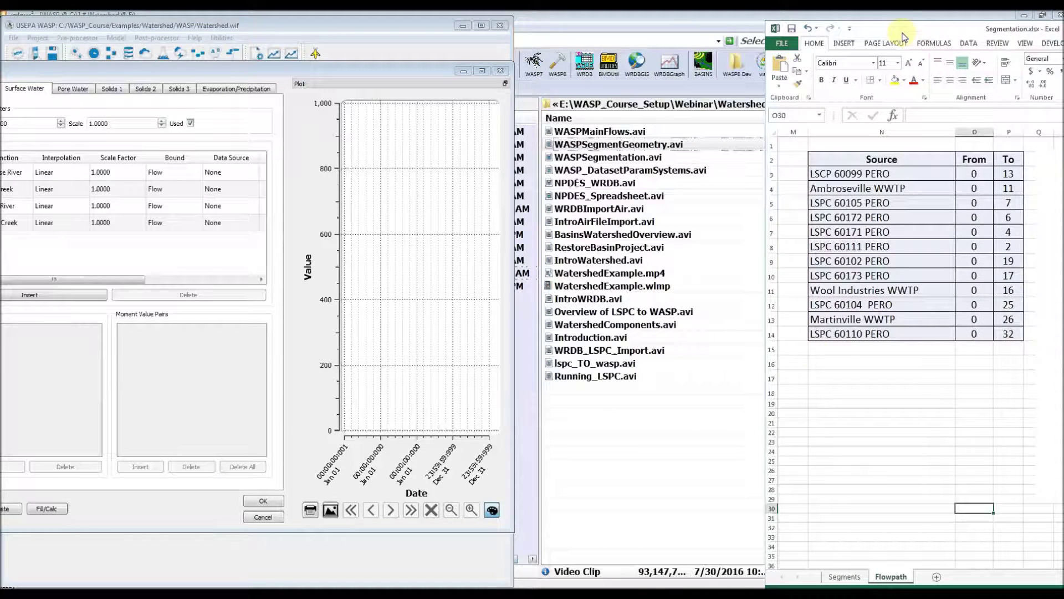
pyautogui.click(823, 377)
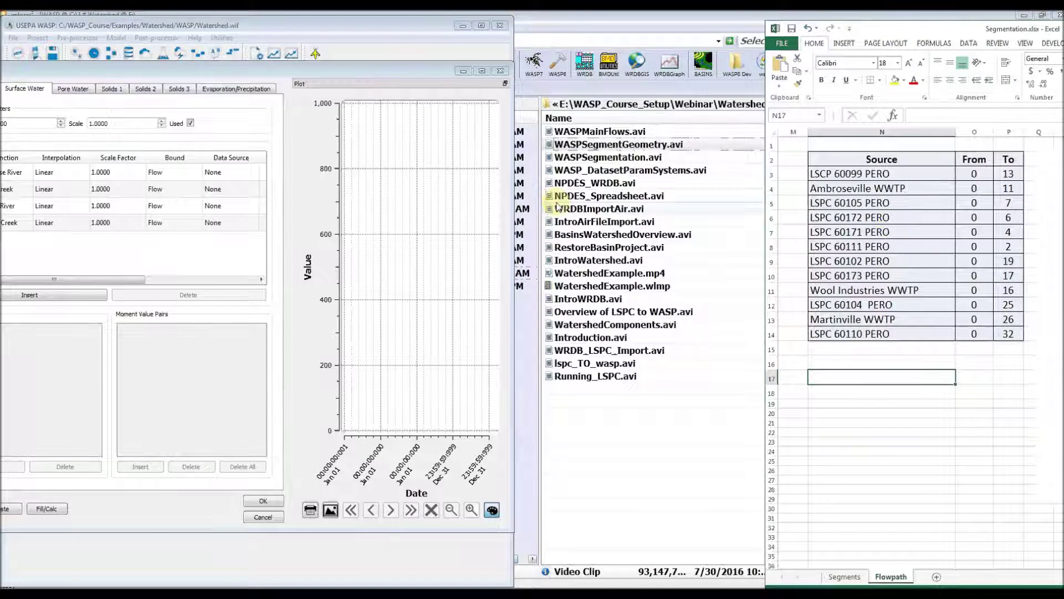
# Reposition and resize the Flows window so its function list sits beside the Source table
pyautogui.moveTo(513, 180); pyautogui.dragTo(750, 194)
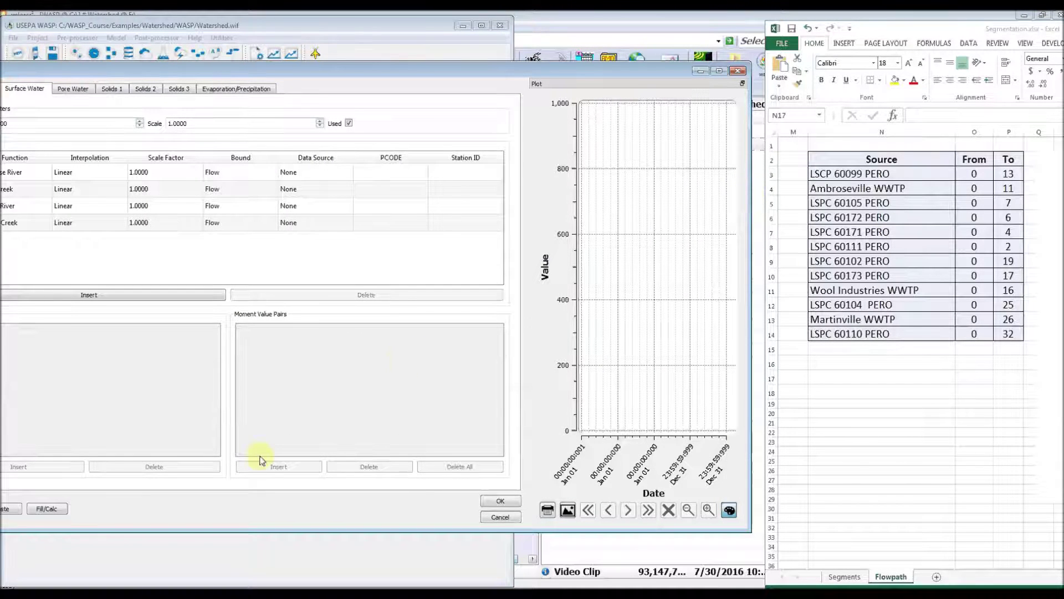
pyautogui.moveTo(248, 70); pyautogui.dragTo(465, 67)
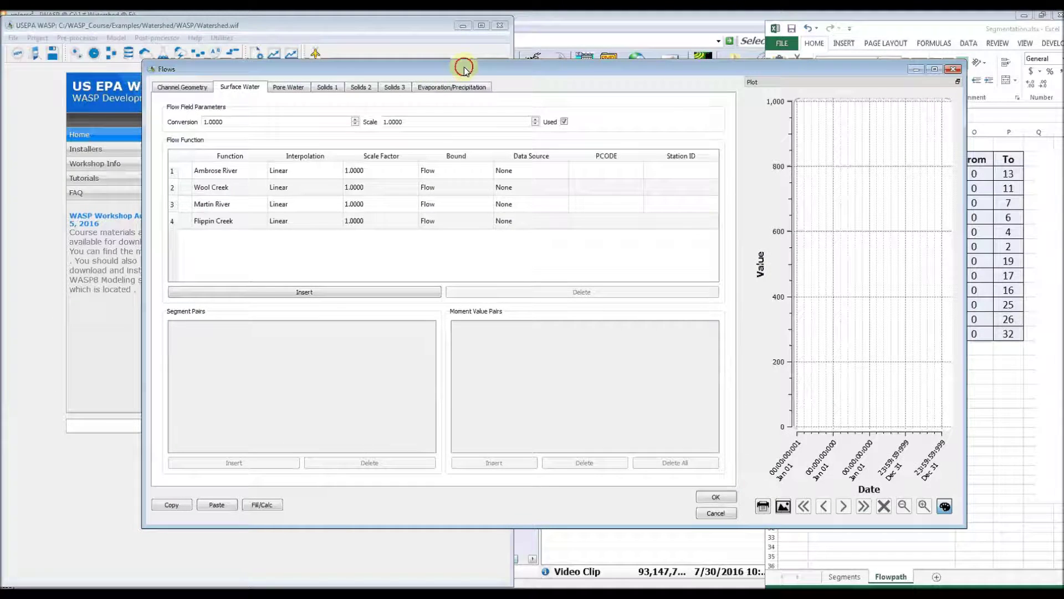
pyautogui.moveTo(967, 350); pyautogui.dragTo(762, 328)
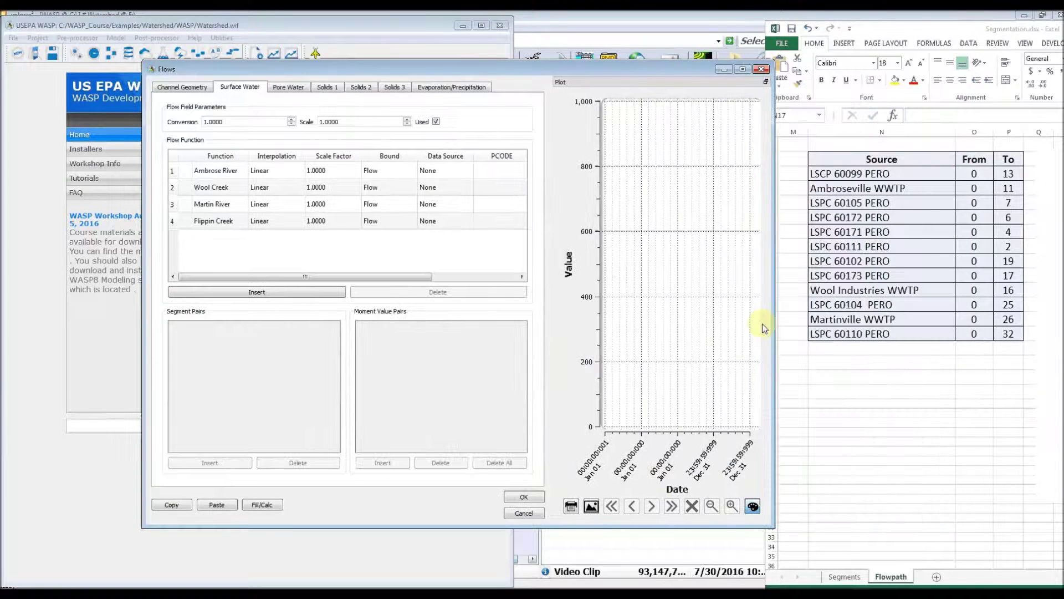
# Append new flow functions below Flippin Creek until the list reaches row 10
pyautogui.click(327, 222)
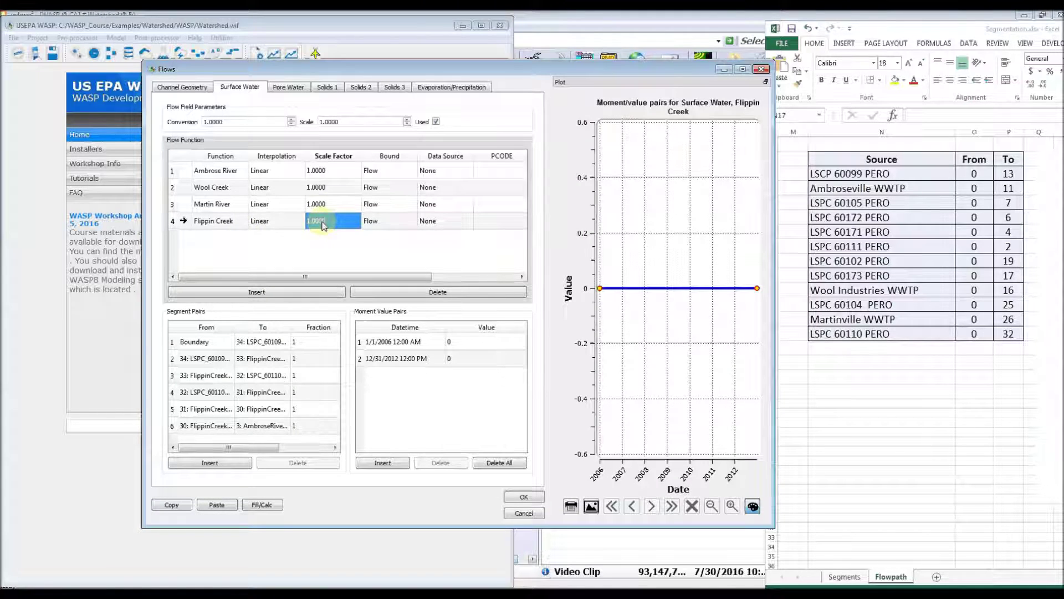
pyautogui.press('Down')
pyautogui.press('Down')
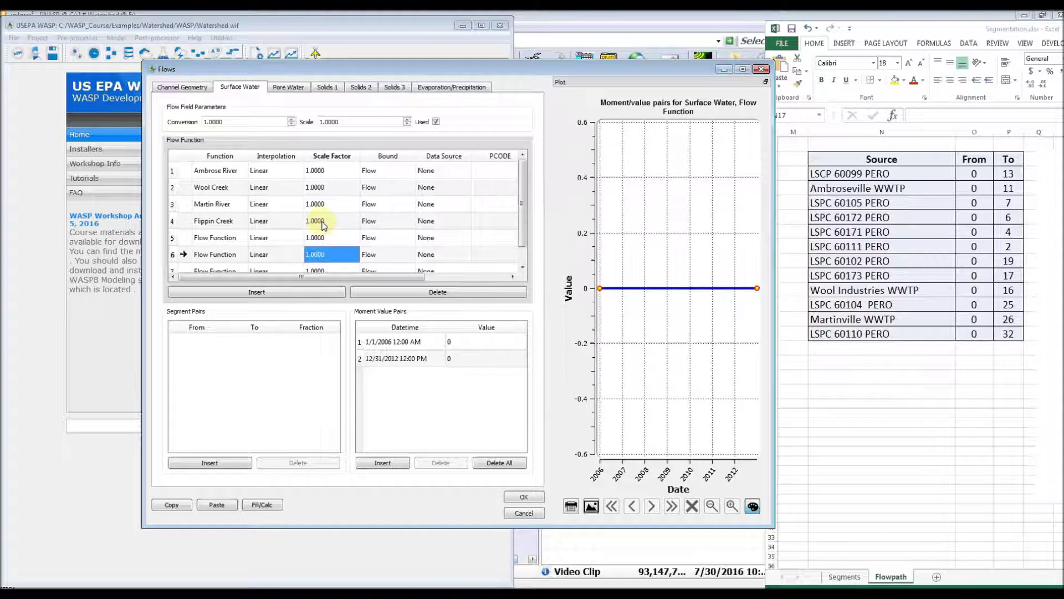
pyautogui.press('Down')
pyautogui.press('Down')
pyautogui.press('Down')
pyautogui.press('Down')
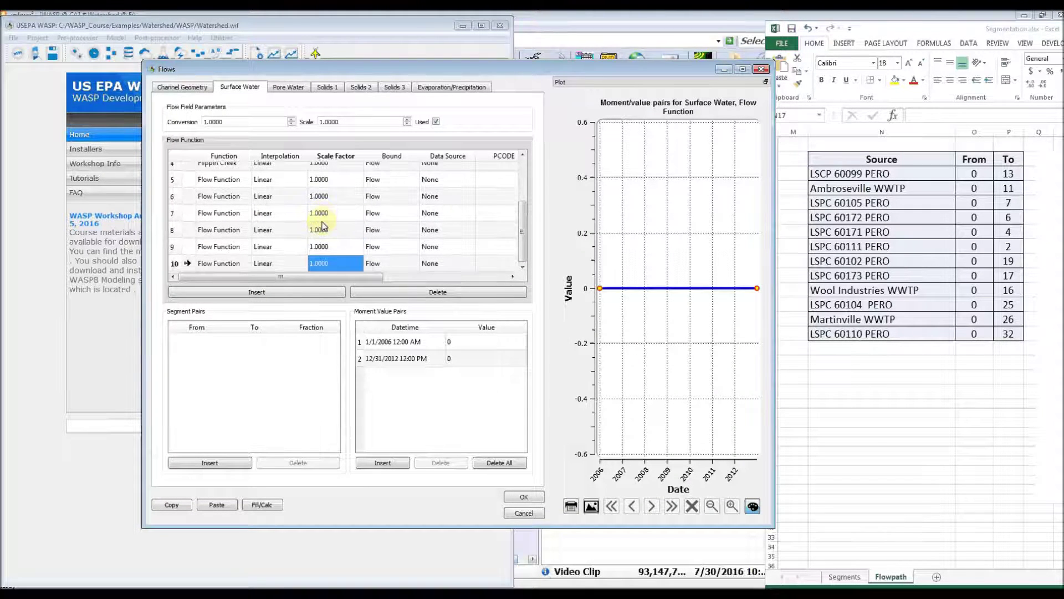
# Name the flow function in row 5 LSPC 60099 PERO
pyautogui.press('Up')
pyautogui.press('Up')
pyautogui.press('Up')
pyautogui.press('Up')
pyautogui.press('Up')
pyautogui.press('Up')
pyautogui.press('Up')
pyautogui.press('Up')
pyautogui.press('Up')
pyautogui.press('Down')
pyautogui.press('Down')
pyautogui.press('Down')
pyautogui.press('Down')
pyautogui.press('Left')
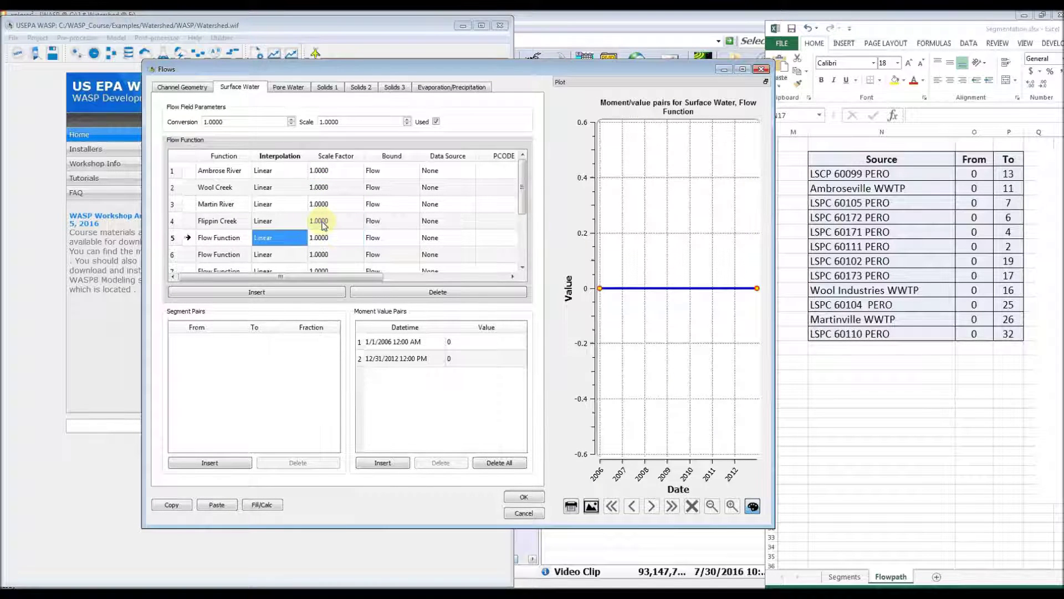
pyautogui.press('Left')
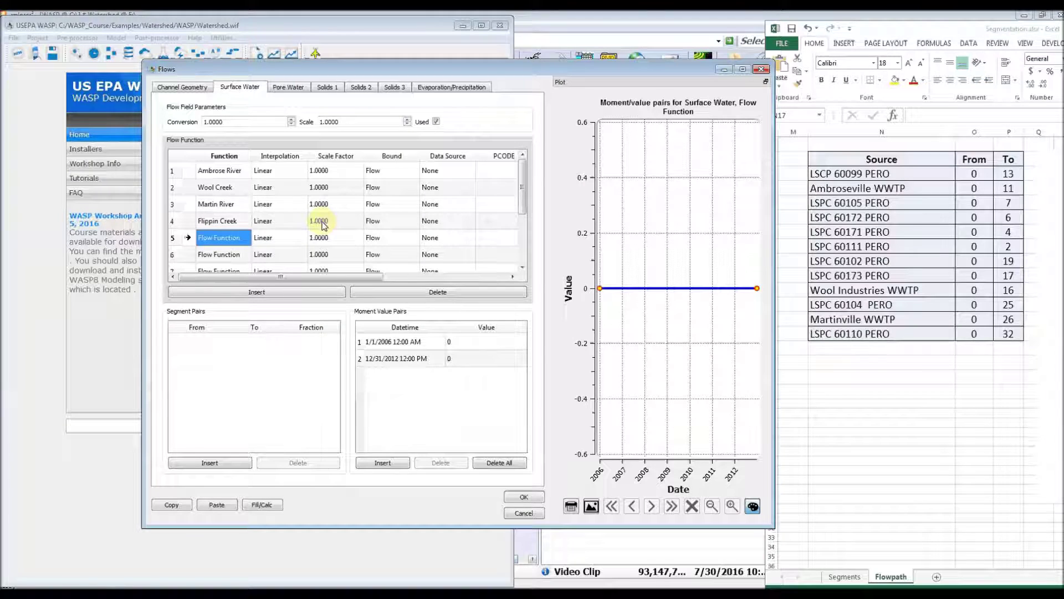
pyautogui.write('LSPC ')
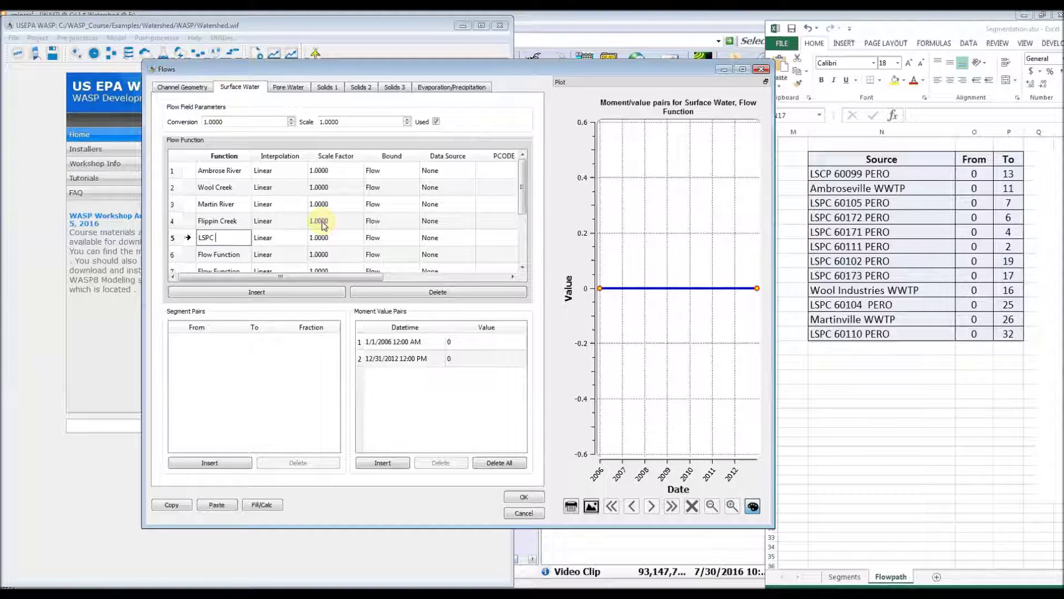
pyautogui.write('60099 PERO')
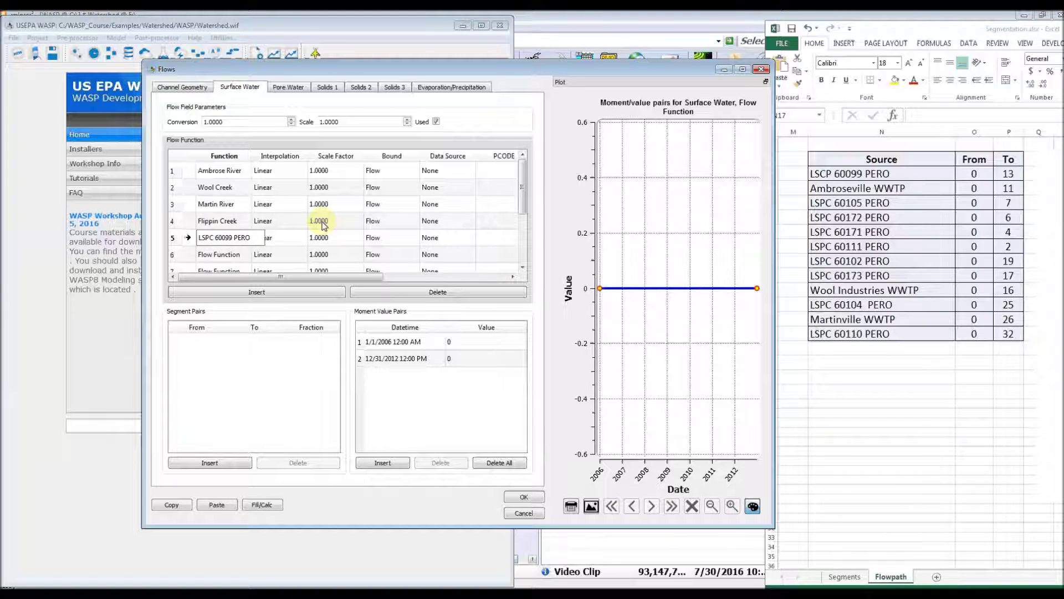
pyautogui.press('Return')
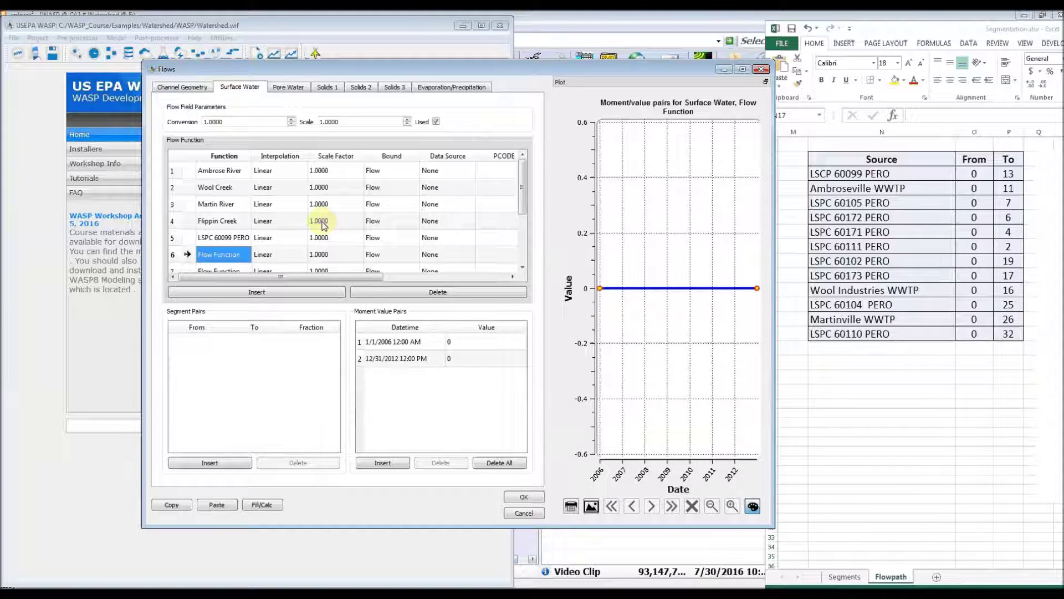
# Name the flow functions in rows 6 and 7 Ambroseville WWTP and LSPC 60105 PERO
pyautogui.write('Ambrose')
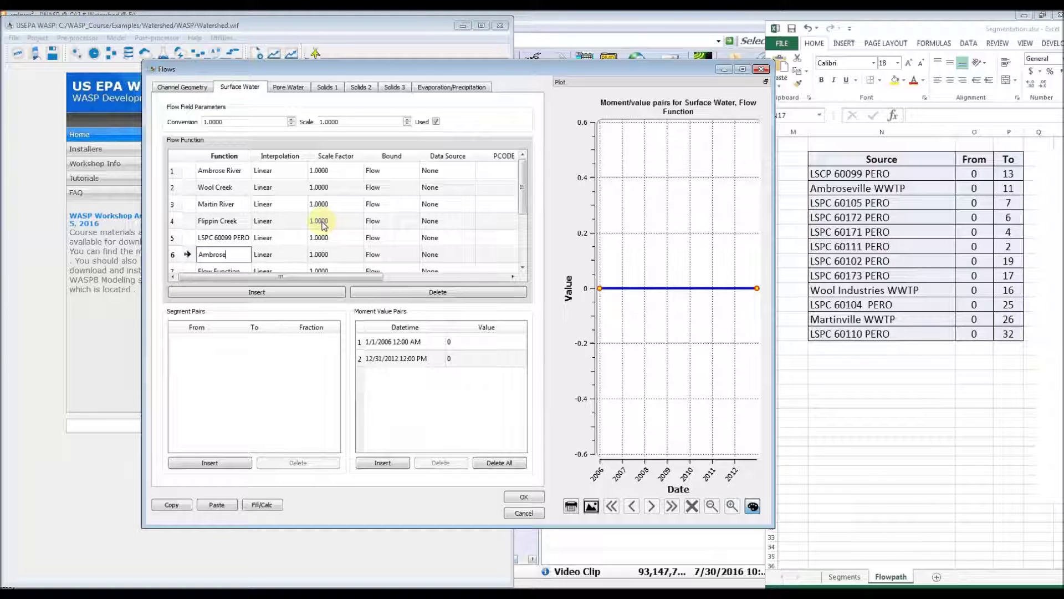
pyautogui.write('ville WWTP')
pyautogui.press('Return')
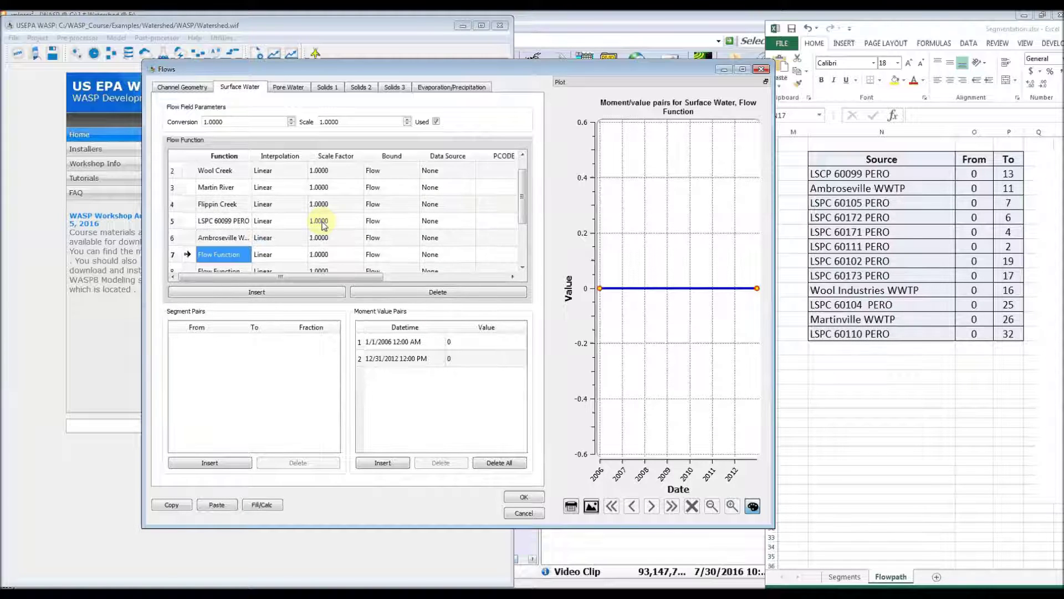
pyautogui.write('LSPC')
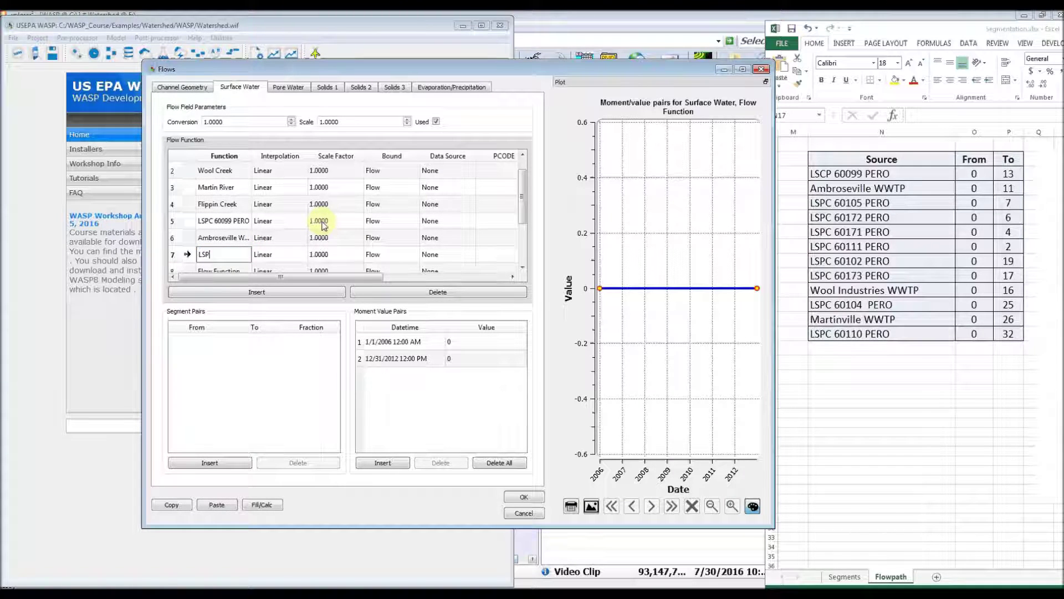
pyautogui.write(' 60105 PERO')
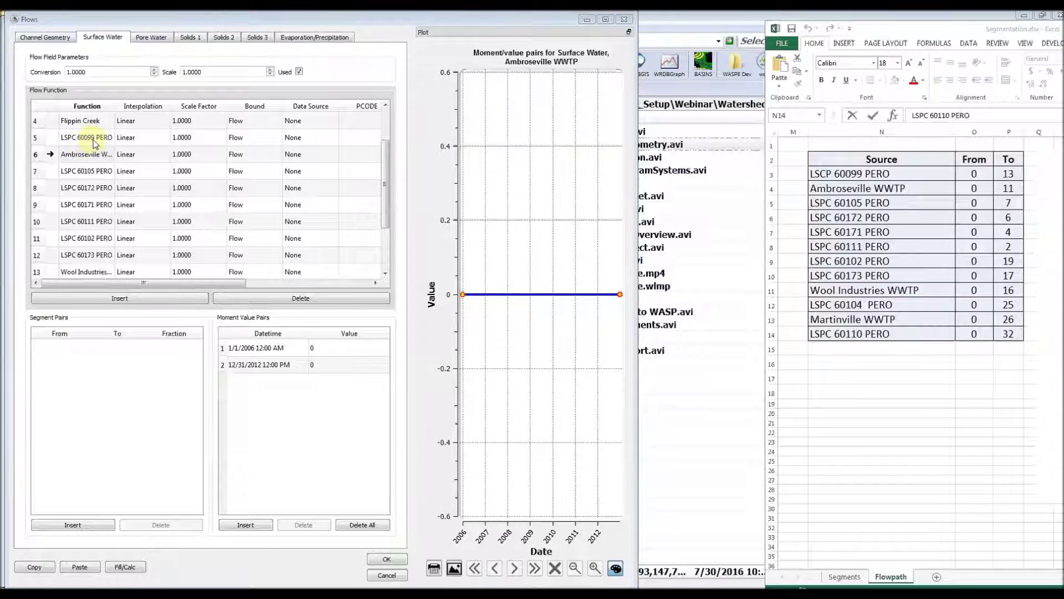
# Review the named source flow functions and insert a segment pair for LSPC 60099 PERO
pyautogui.scroll(-1, 388, 193)
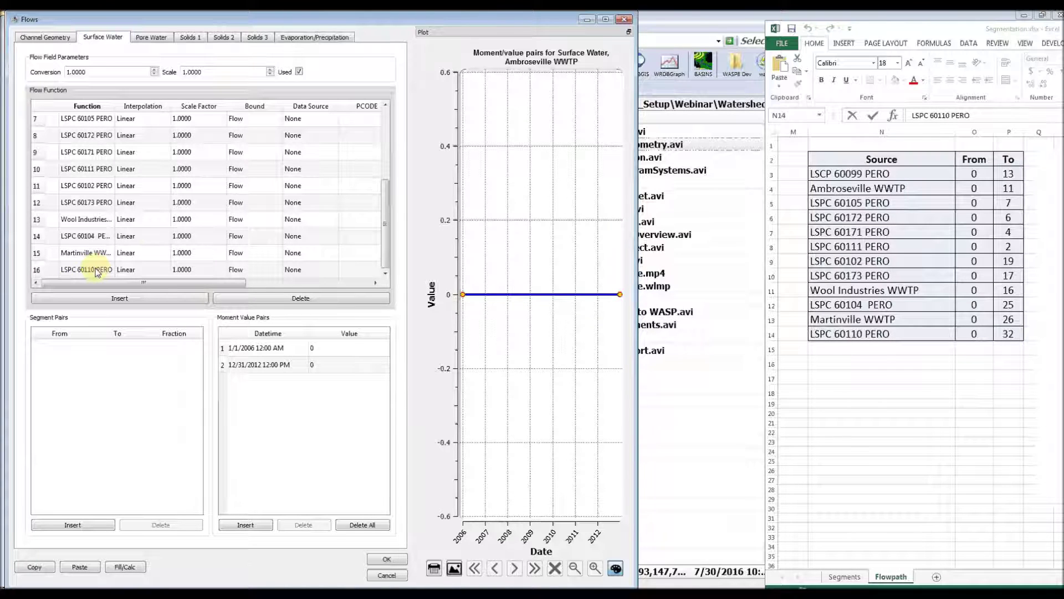
pyautogui.moveTo(387, 222); pyautogui.dragTo(381, 143)
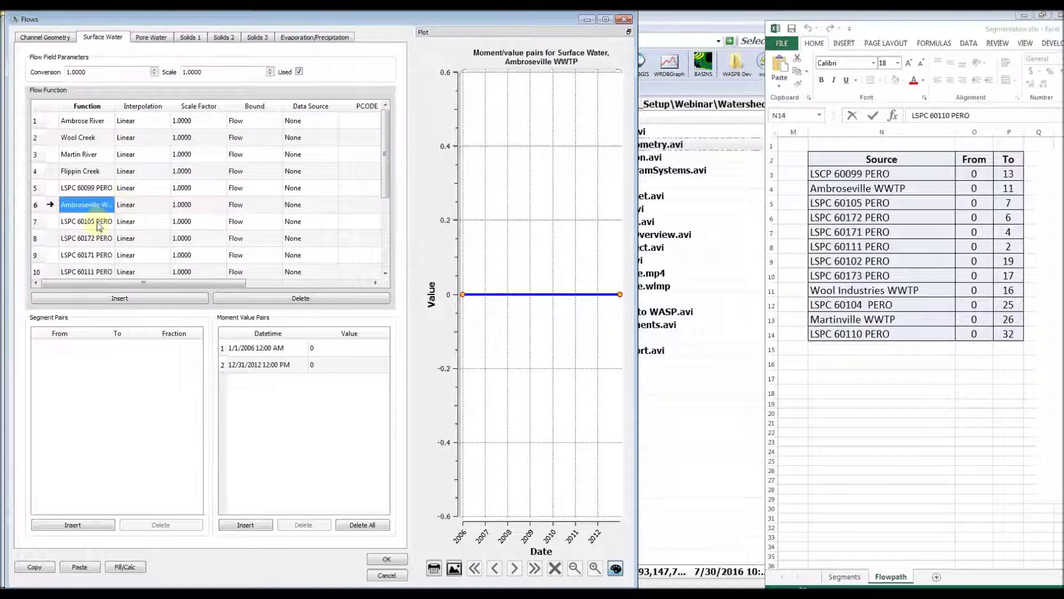
pyautogui.click(93, 189)
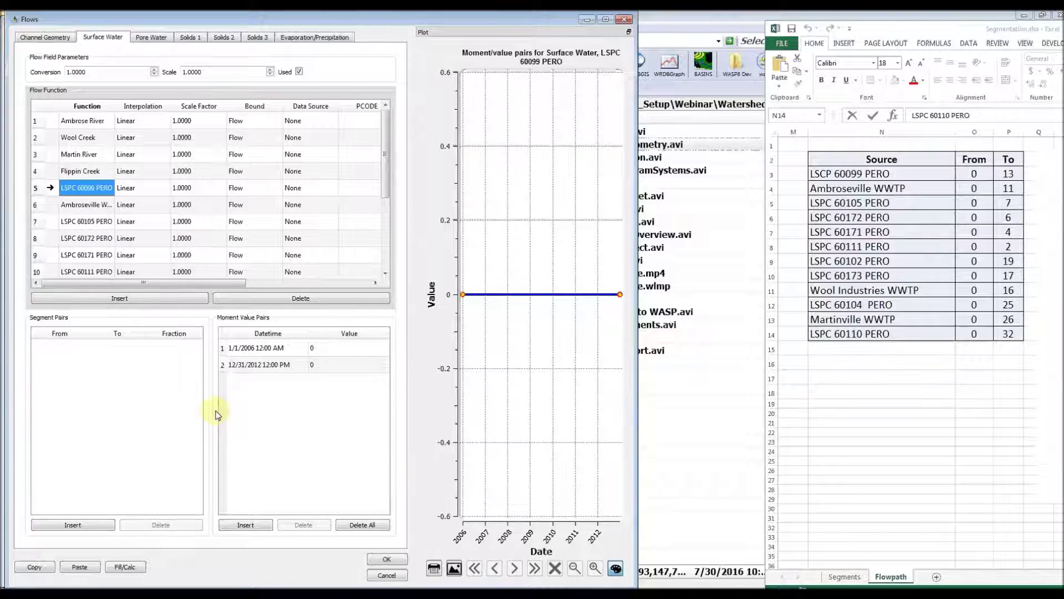
pyautogui.click(162, 375)
pyautogui.click(91, 524)
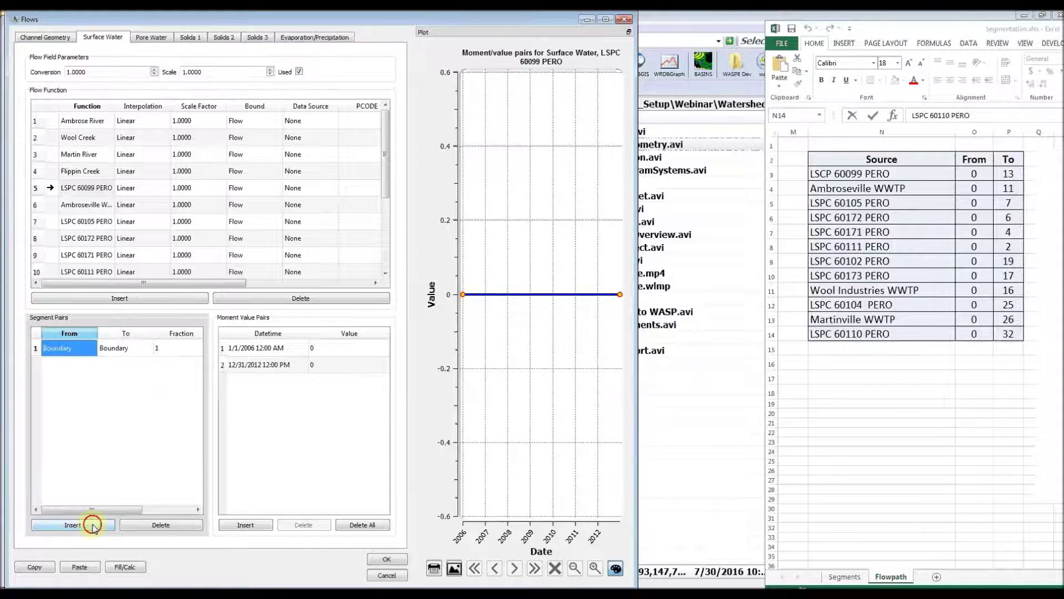
# Set LSPC 60099 PERO's destination to segment 13 and add a segment pair from Boundary to segment 11 for Ambroseville WWTP
pyautogui.click(131, 350)
pyautogui.scroll(-13, 133, 349)
pyautogui.click(105, 206)
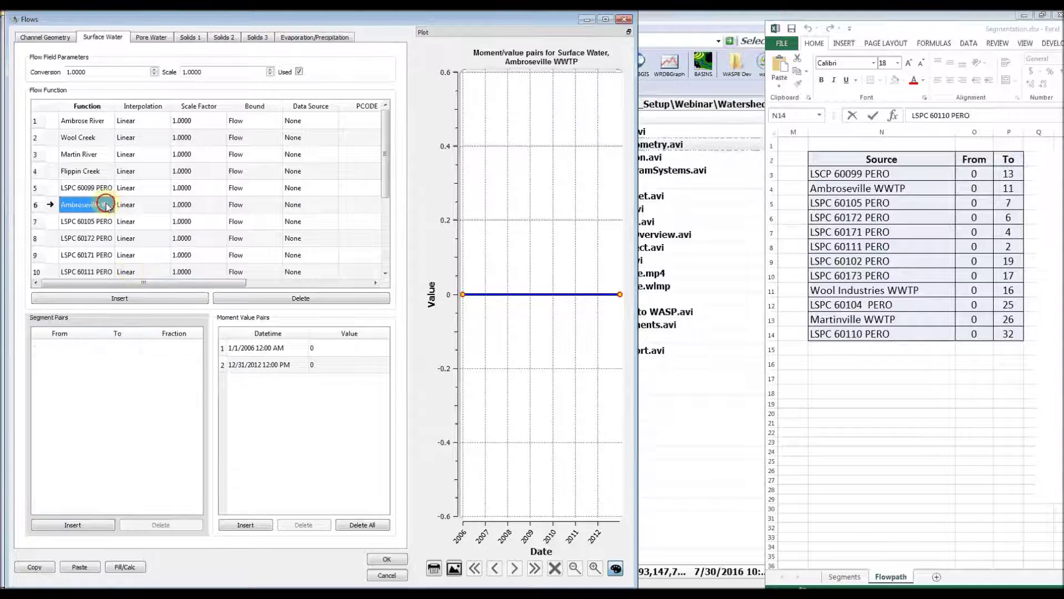
pyautogui.click(73, 525)
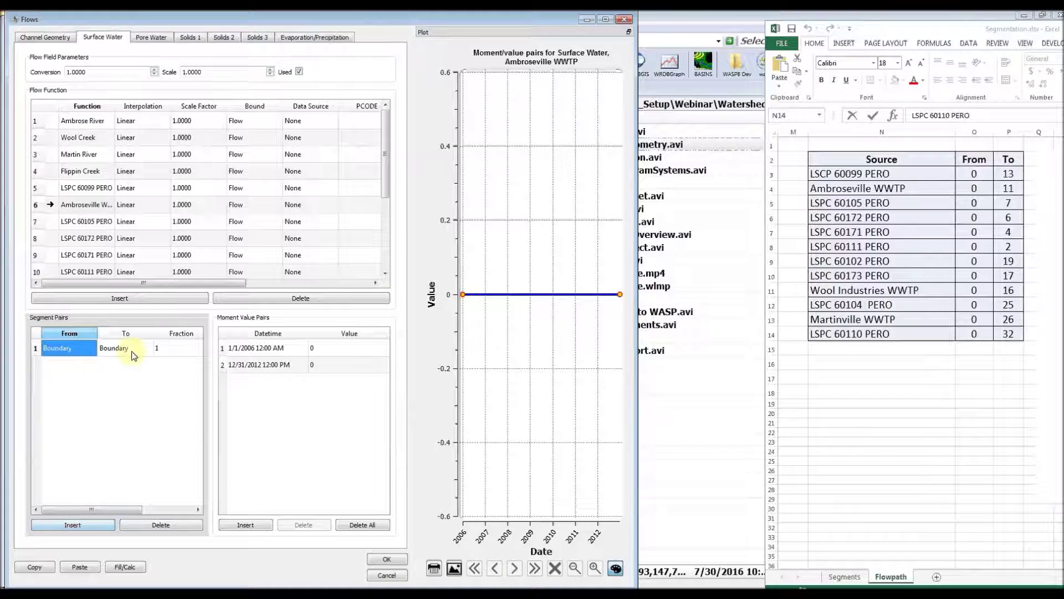
pyautogui.click(136, 349)
pyautogui.scroll(-11, 154, 347)
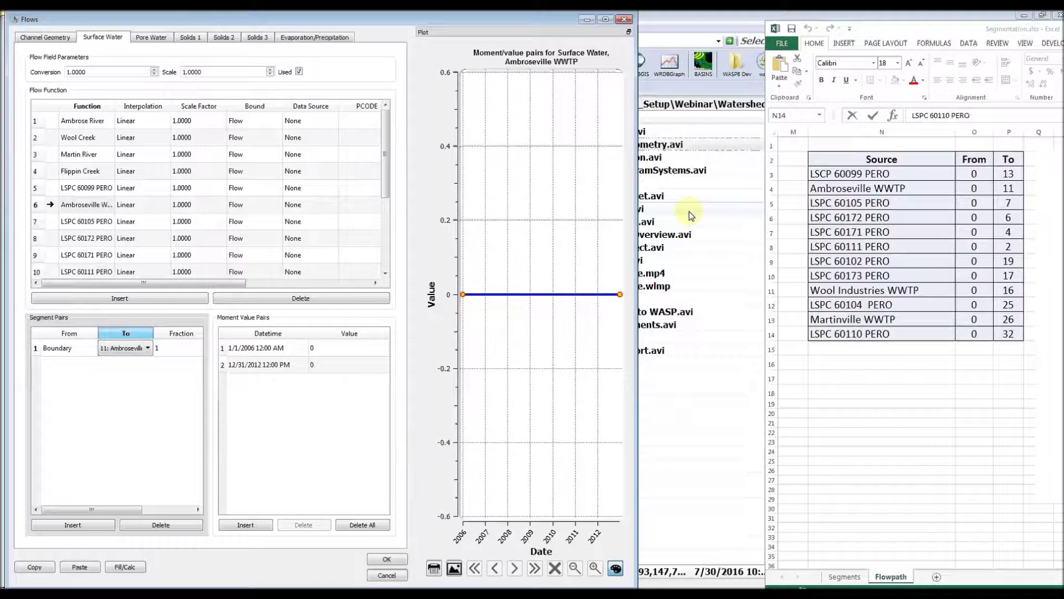
# Add a segment pair from Boundary to segment 7 for the LSPC 60105 PERO flow function
pyautogui.click(99, 224)
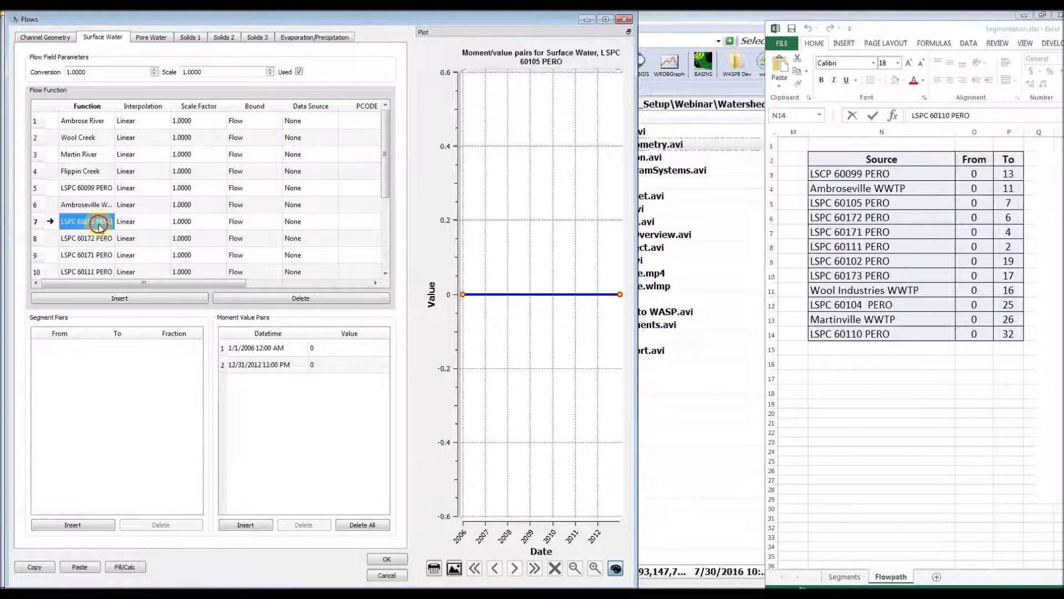
pyautogui.click(74, 429)
pyautogui.click(73, 525)
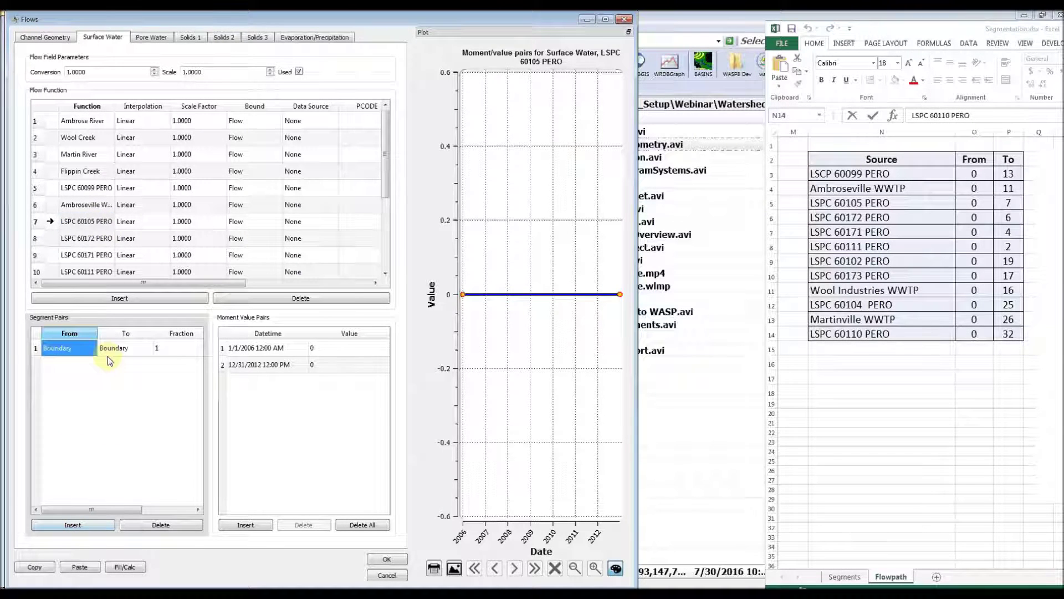
pyautogui.click(165, 354)
pyautogui.click(164, 353)
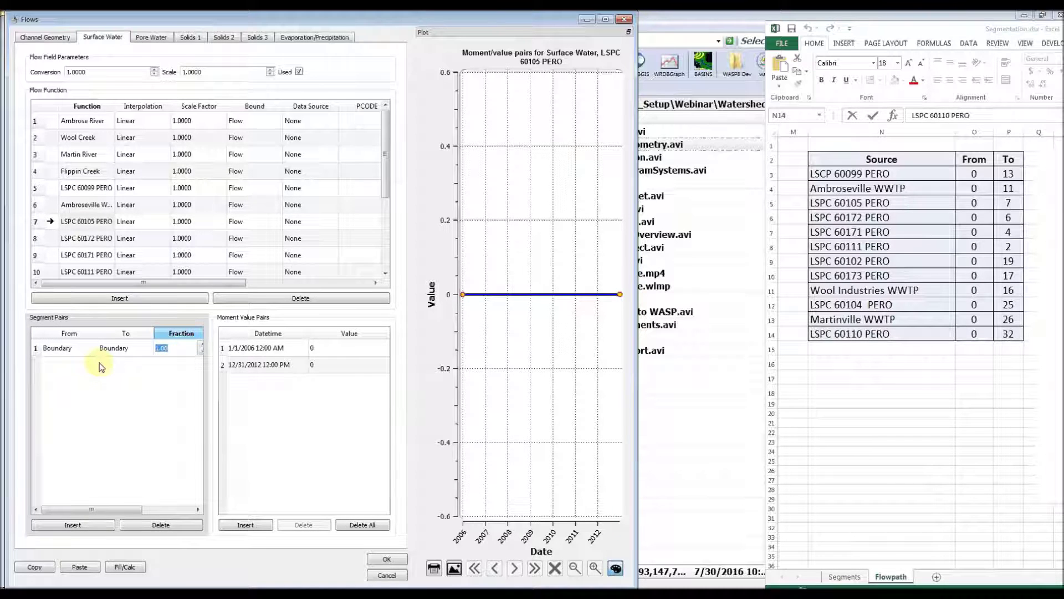
pyautogui.click(124, 348)
pyautogui.press('7')
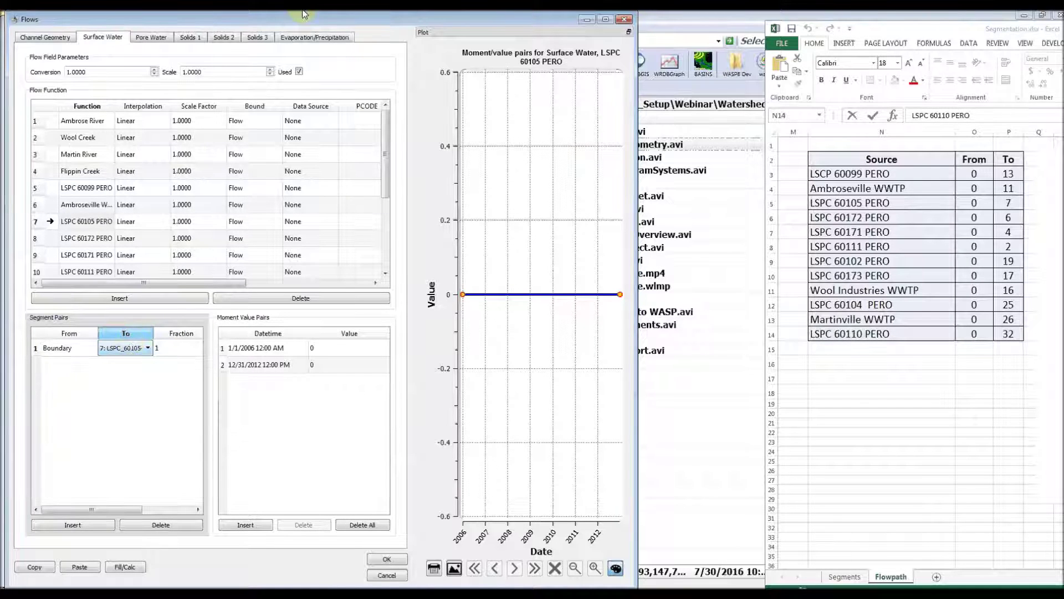
# Check the segment pair of each source flow function from LSPC 60099 PERO through LSPC 60110 PERO against the flowpath table
pyautogui.click(87, 188)
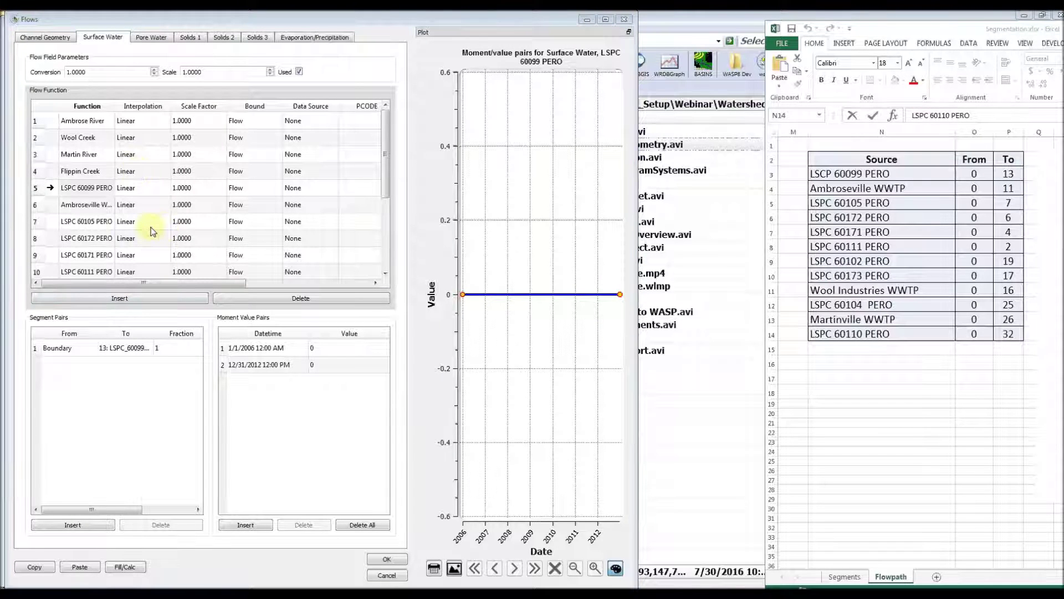
pyautogui.click(101, 206)
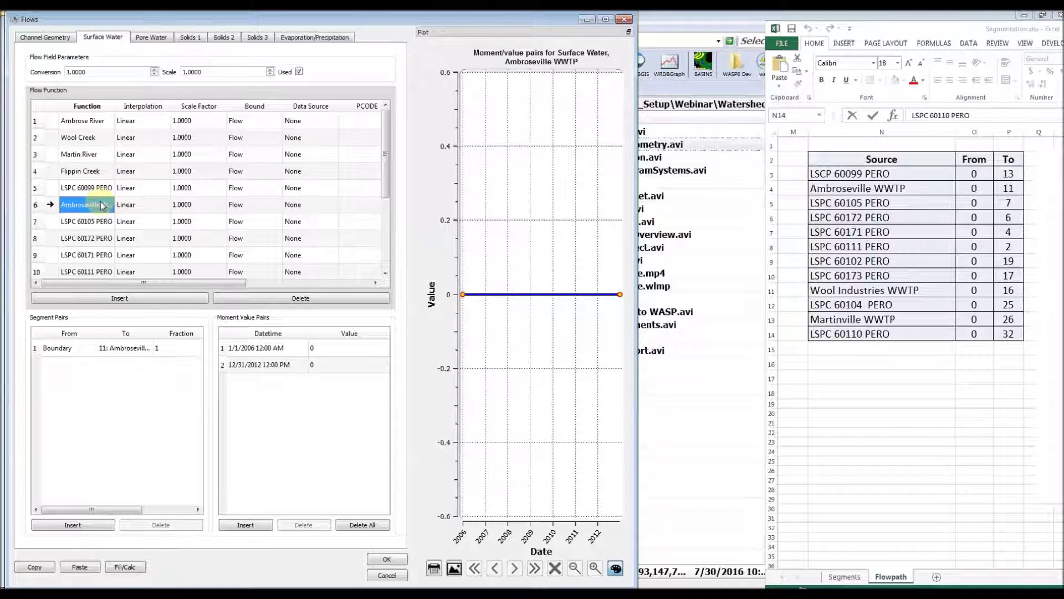
pyautogui.press('Down')
pyautogui.press('Down')
pyautogui.press('Down')
pyautogui.press('Down')
pyautogui.press('Down')
pyautogui.press('Down')
pyautogui.press('Down')
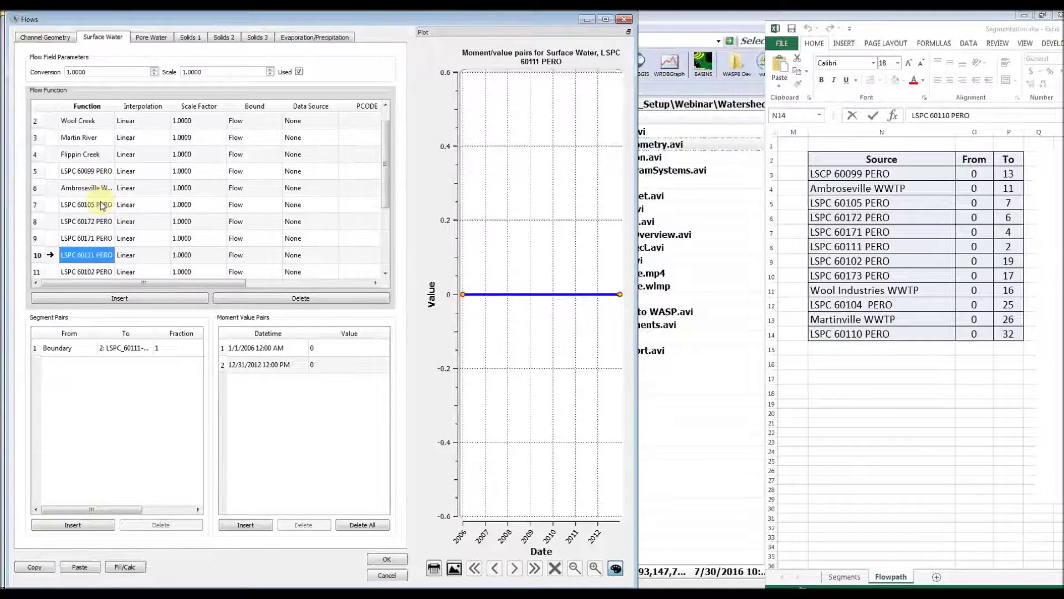
pyautogui.press('Down')
pyautogui.press('Down')
pyautogui.press('Down')
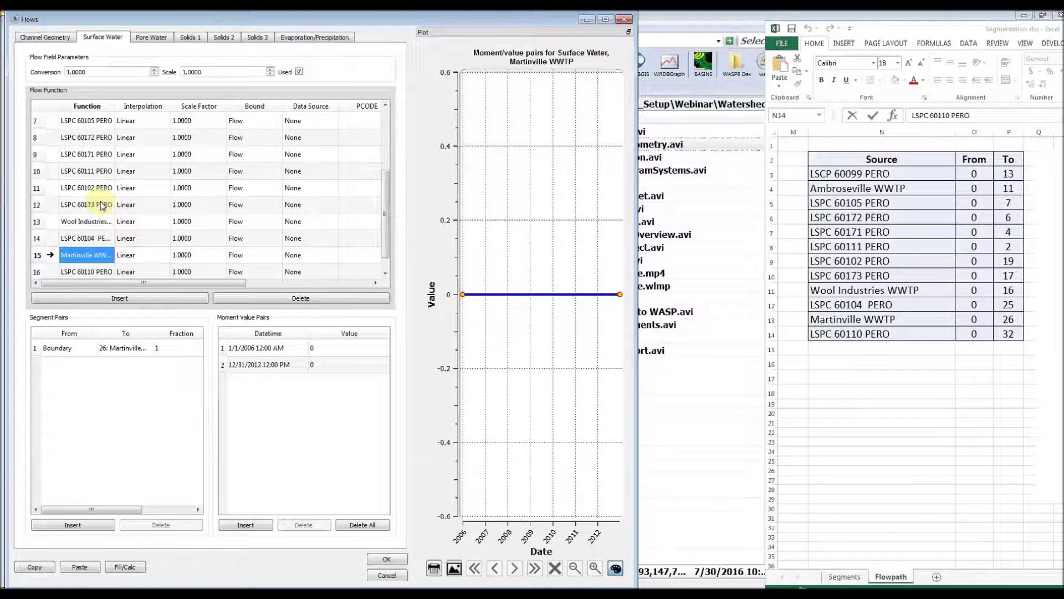
pyautogui.scroll(-1, 102, 205)
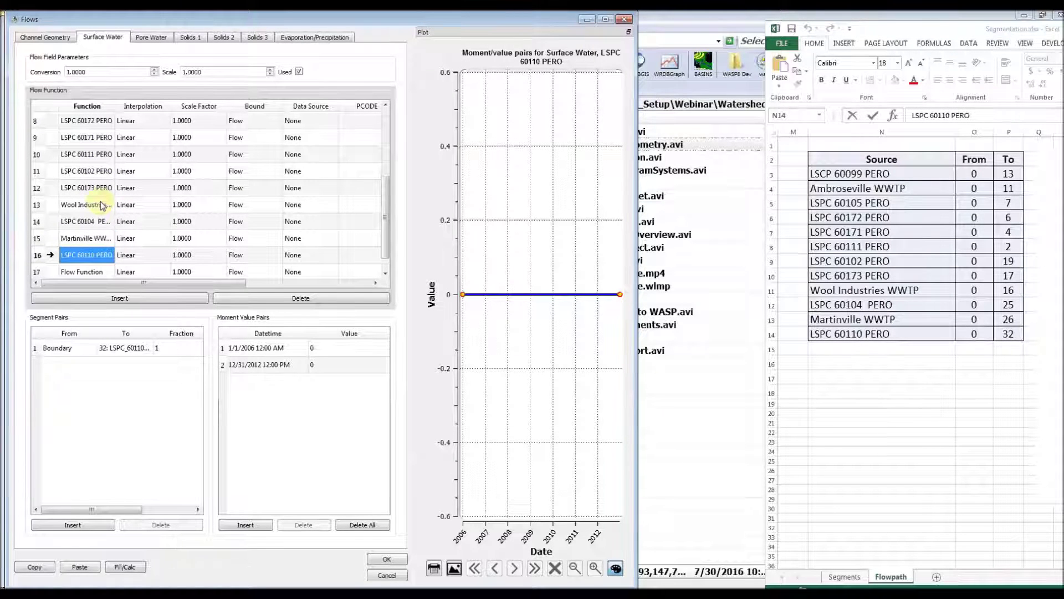
# Delete the unnamed flow function in row 17, accept the flows and save the project
pyautogui.click(85, 272)
pyautogui.click(354, 297)
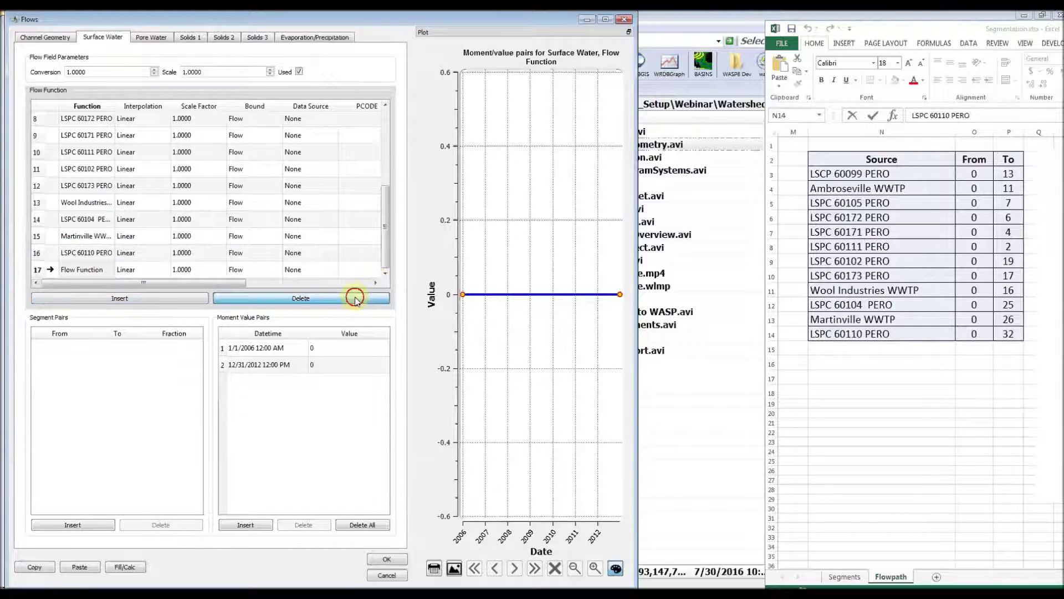
pyautogui.click(387, 559)
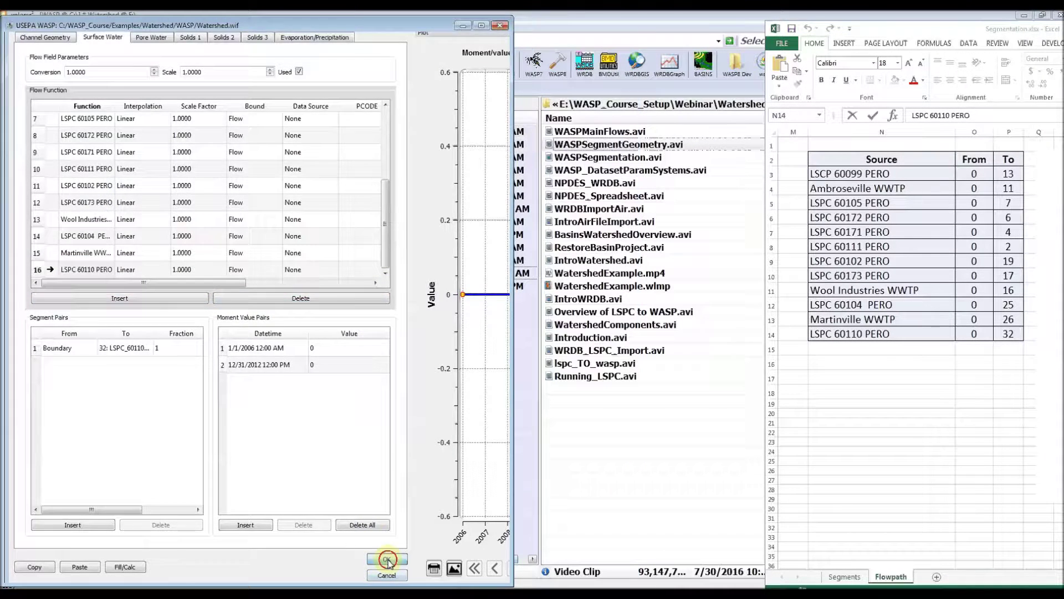
pyautogui.click(54, 53)
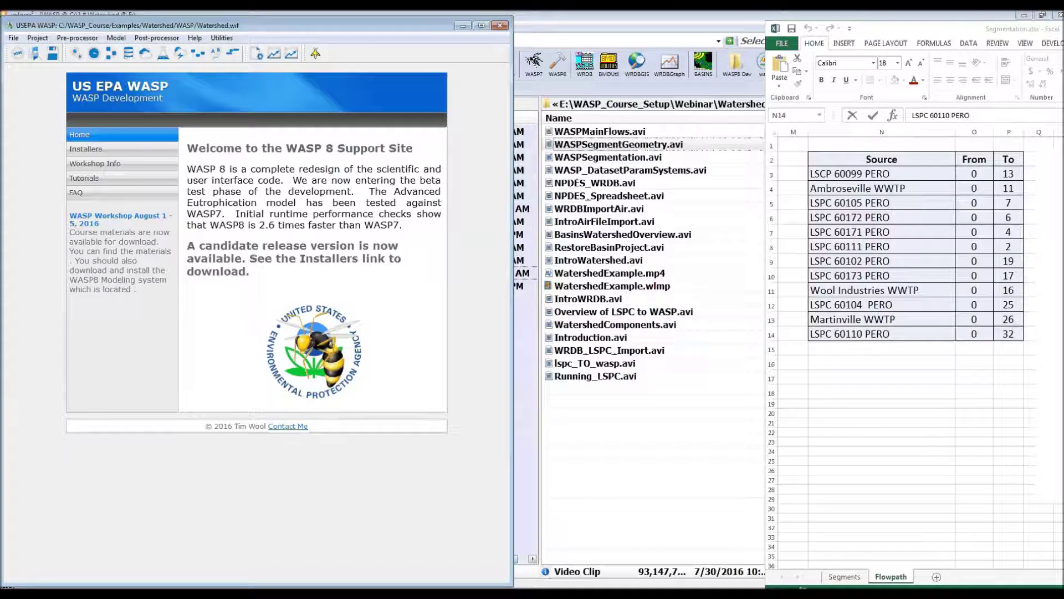
# Examine the full list of boundaries and their systems in an enlarged Boundaries and Loads window
pyautogui.press('super+Up')
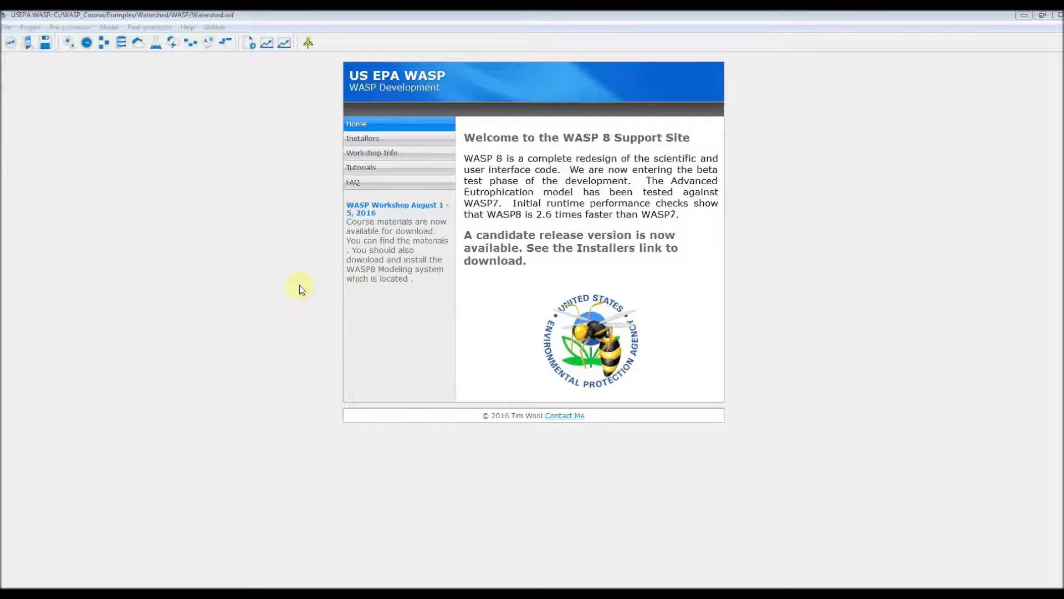
pyautogui.click(223, 44)
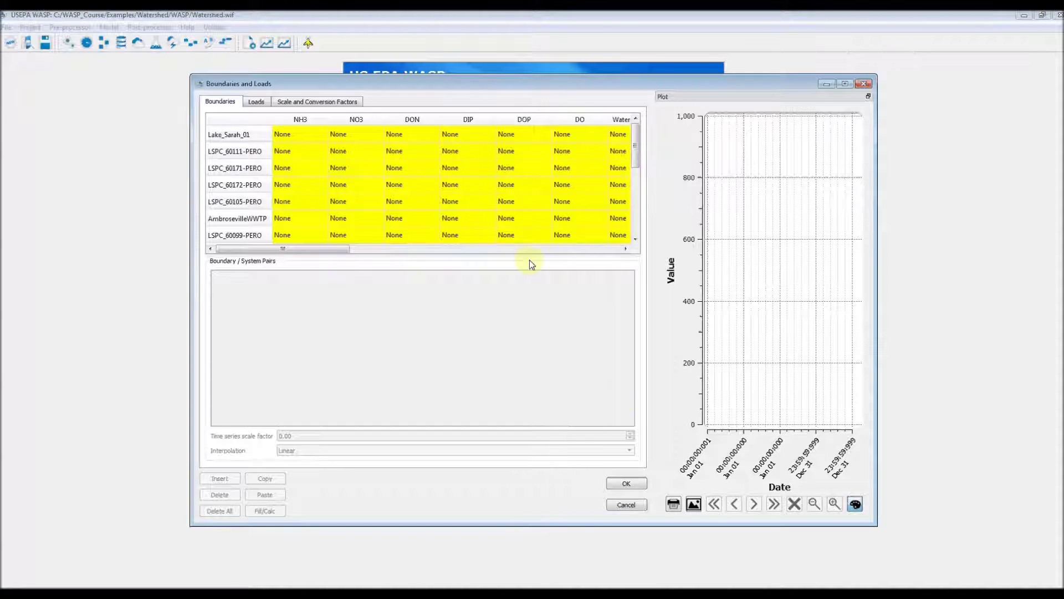
pyautogui.click(452, 89)
pyautogui.moveTo(323, 76); pyautogui.dragTo(264, 71)
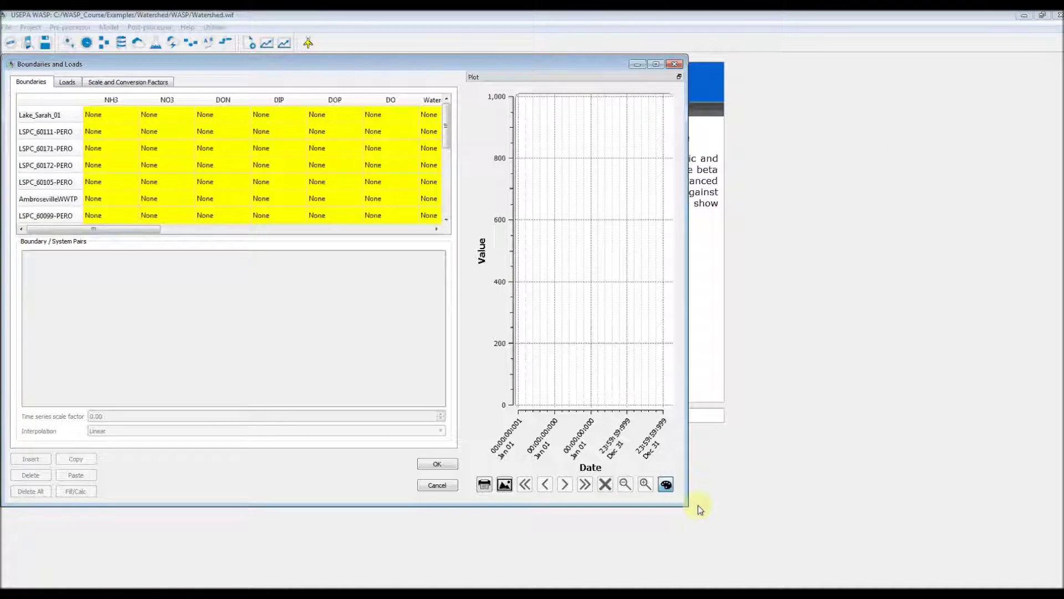
pyautogui.moveTo(681, 504); pyautogui.dragTo(1057, 583)
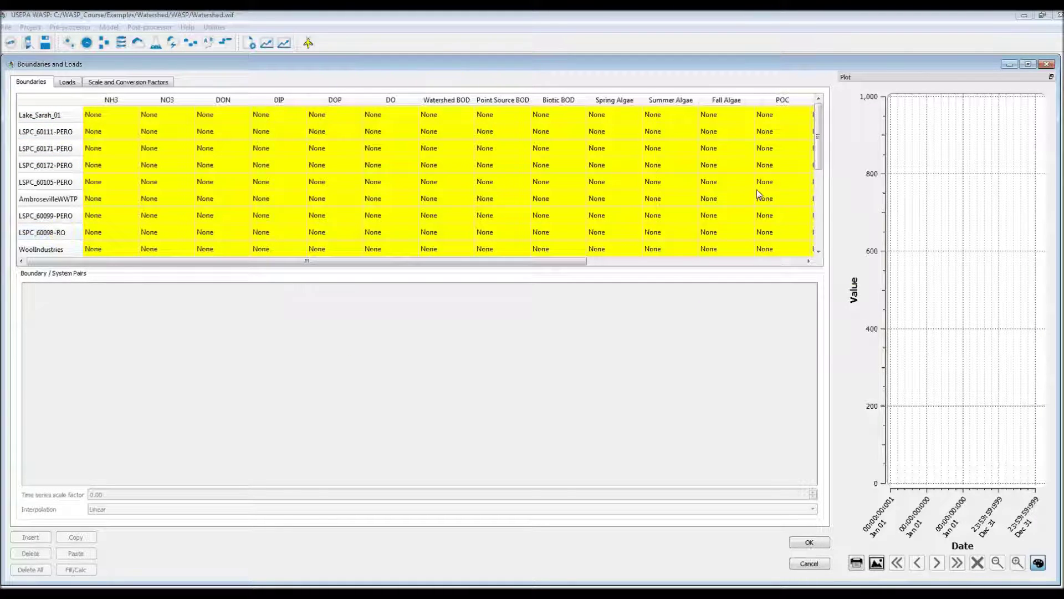
pyautogui.moveTo(820, 157); pyautogui.dragTo(808, 241)
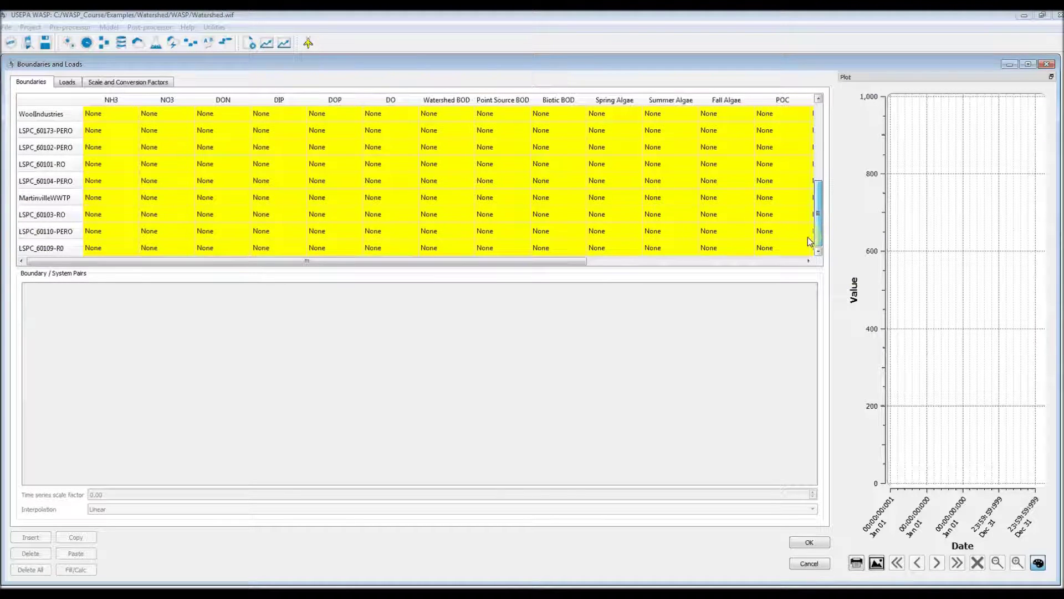
pyautogui.moveTo(818, 232); pyautogui.dragTo(820, 141)
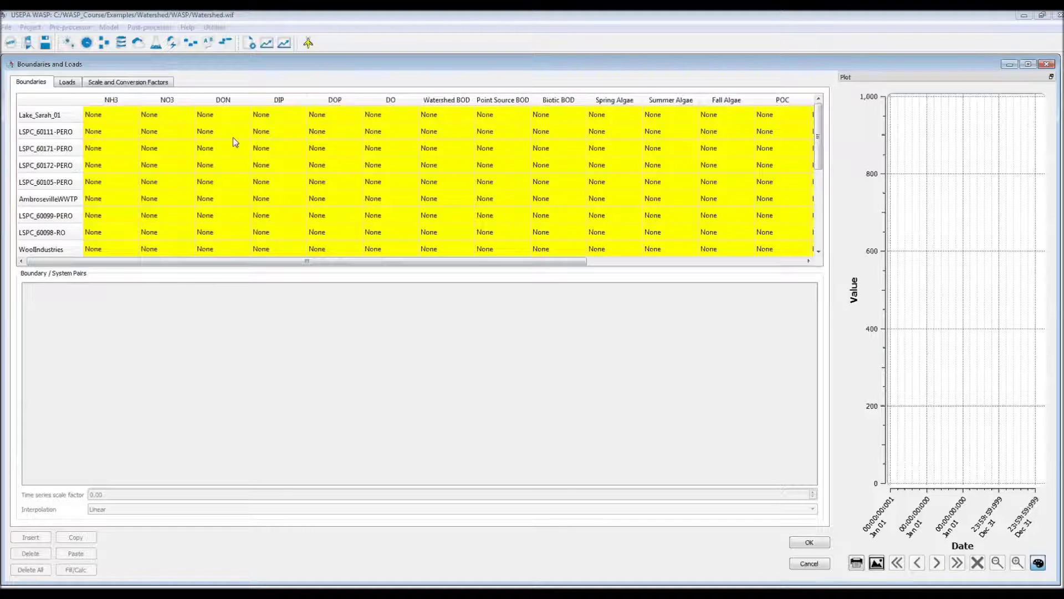
pyautogui.click(809, 541)
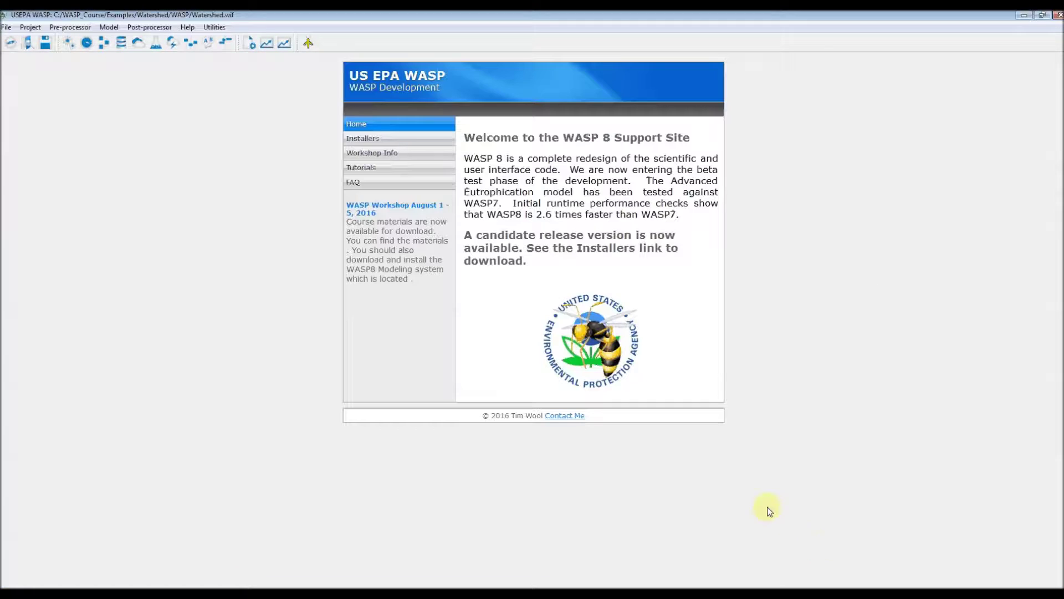
# Add an external data source named LSPC that uses the SQLite database engine
pyautogui.click(122, 48)
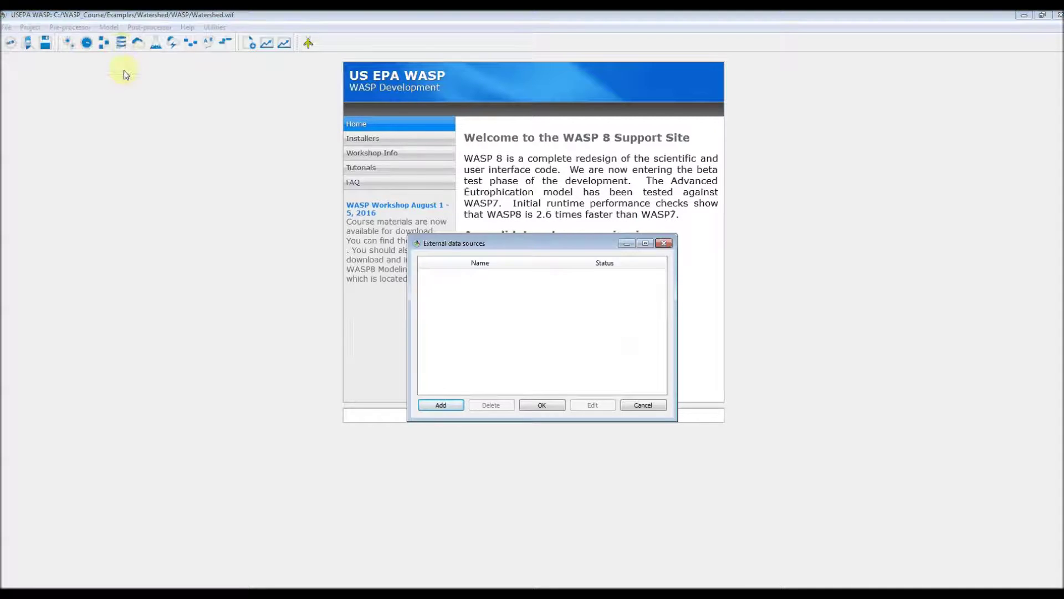
pyautogui.click(440, 404)
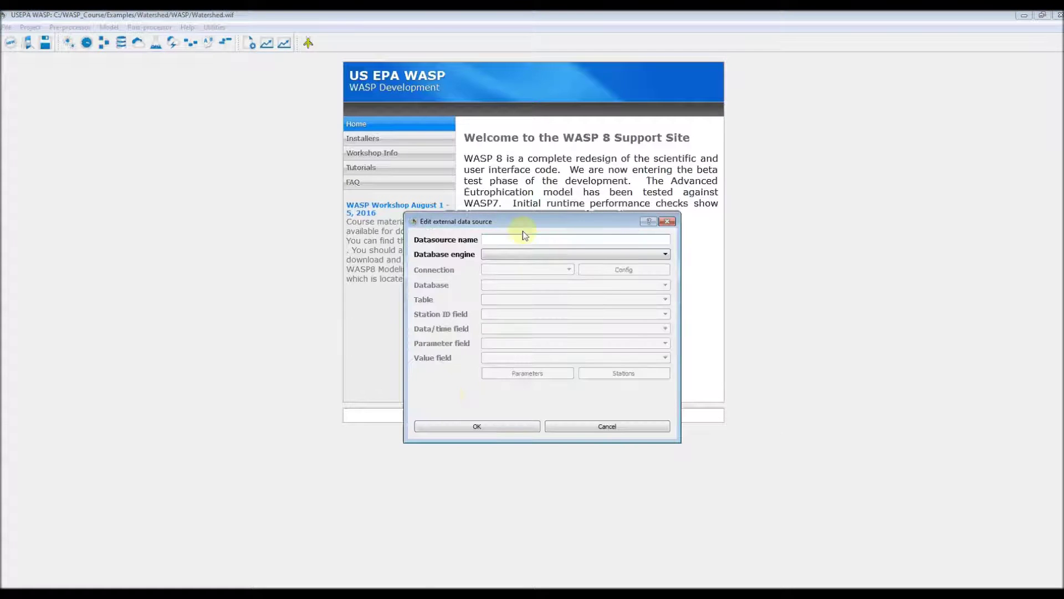
pyautogui.click(521, 239)
pyautogui.write('LSPC')
pyautogui.click(526, 254)
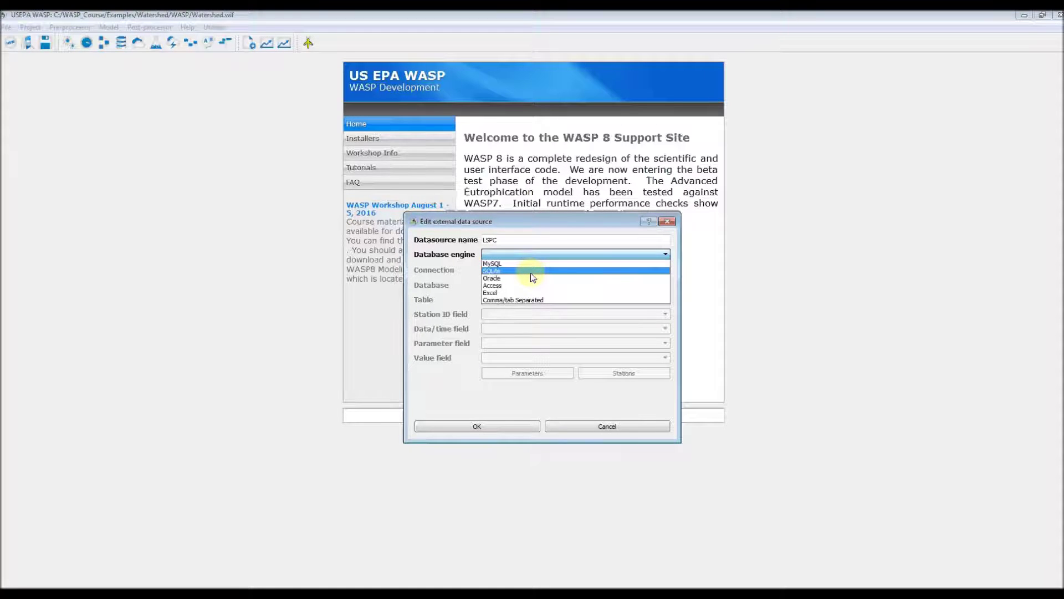
pyautogui.click(531, 271)
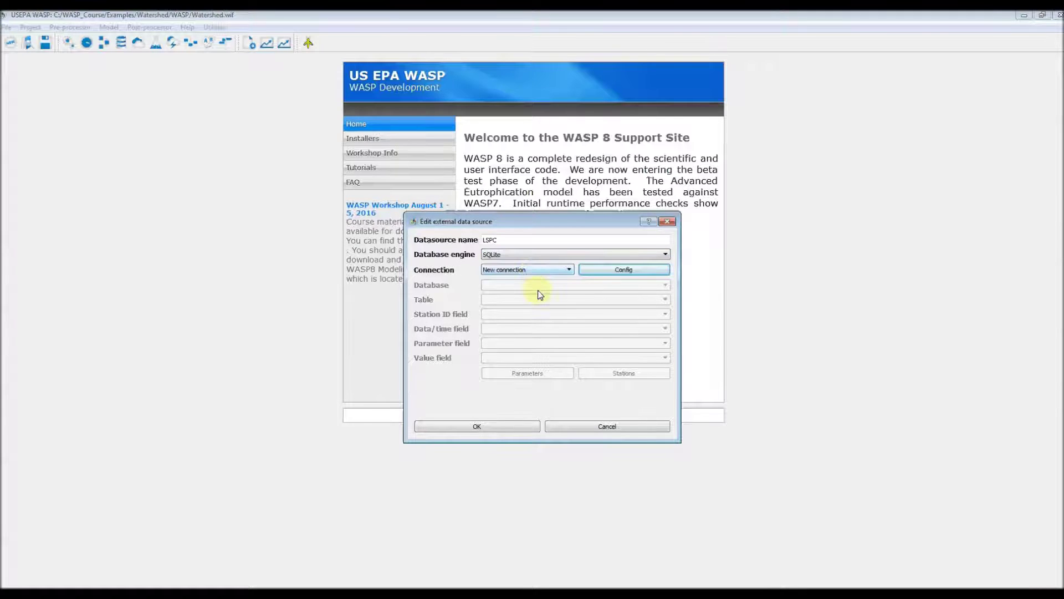
# Configure a new database connection named LSPC for the data source
pyautogui.click(630, 274)
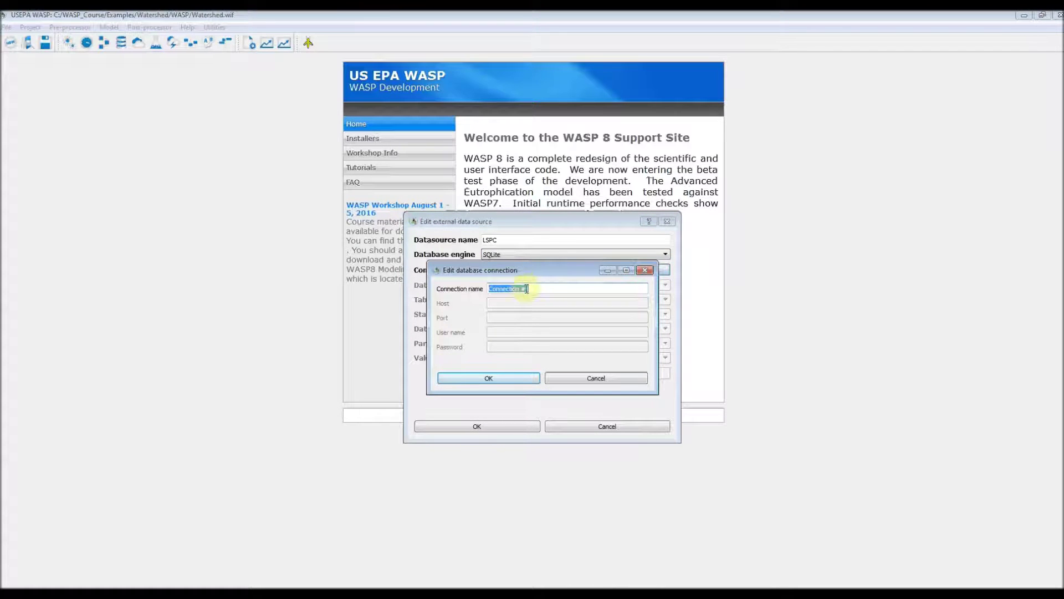
pyautogui.write('LSPC')
pyautogui.press('Return')
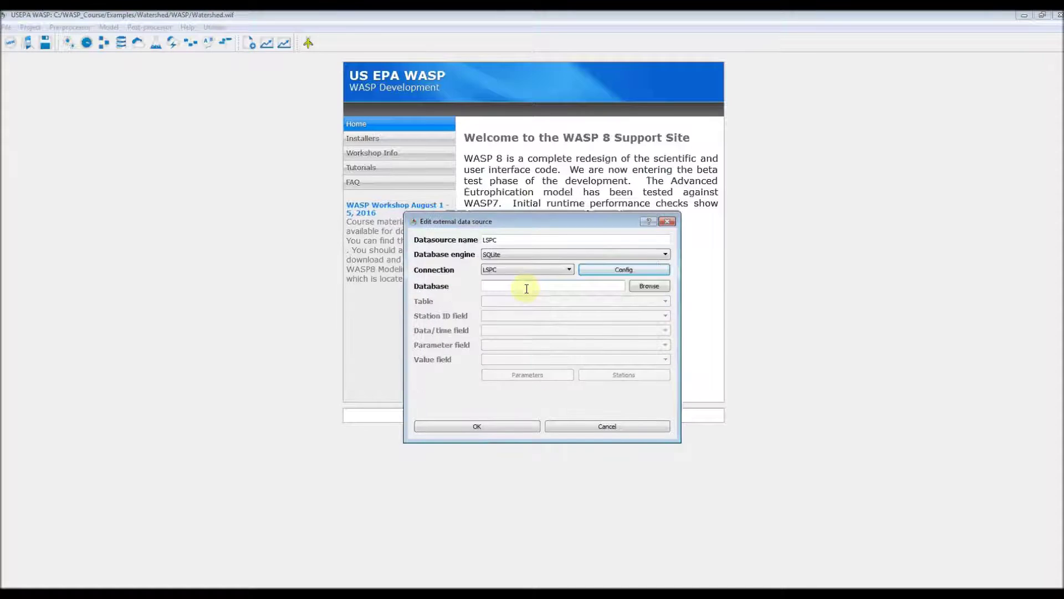
# Set the data source's database to watershed.sdb in C:/WASP_Course/Examples/Watershed/WRDB
pyautogui.click(657, 287)
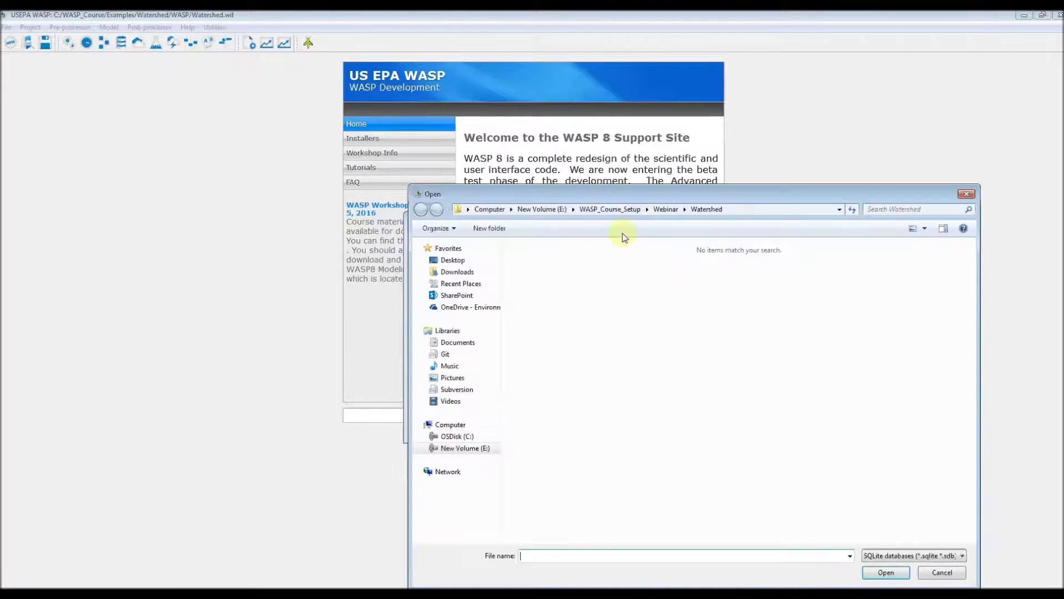
pyautogui.click(488, 207)
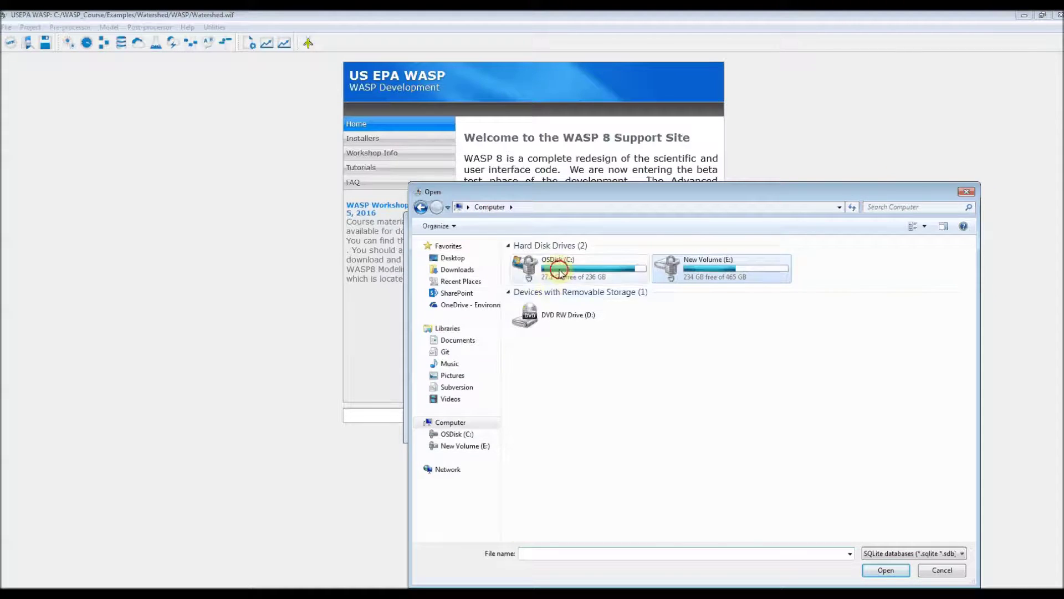
pyautogui.doubleClick(544, 266)
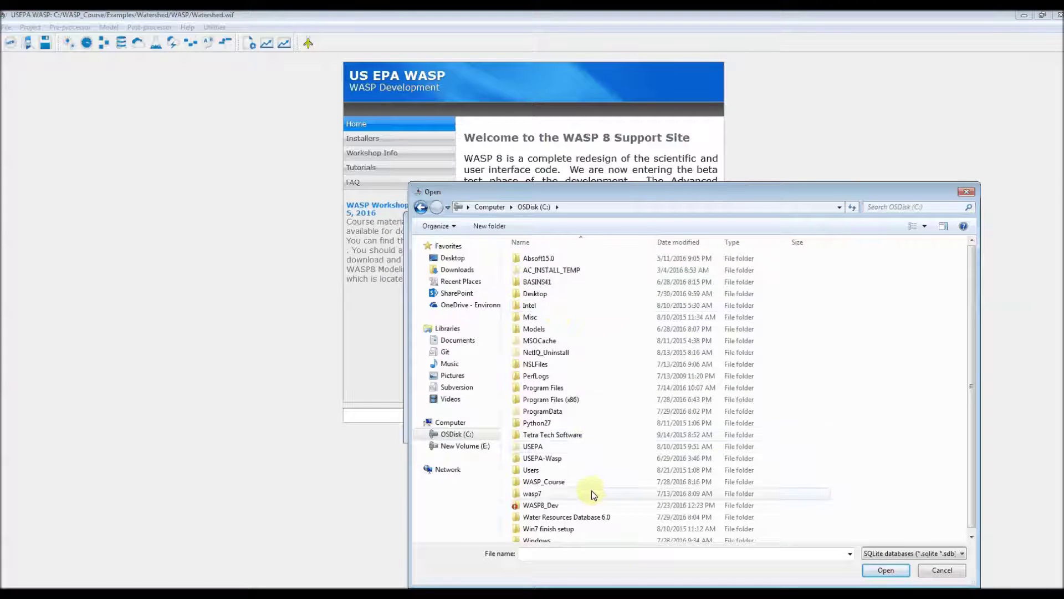
pyautogui.doubleClick(585, 487)
pyautogui.doubleClick(543, 259)
pyautogui.doubleClick(539, 294)
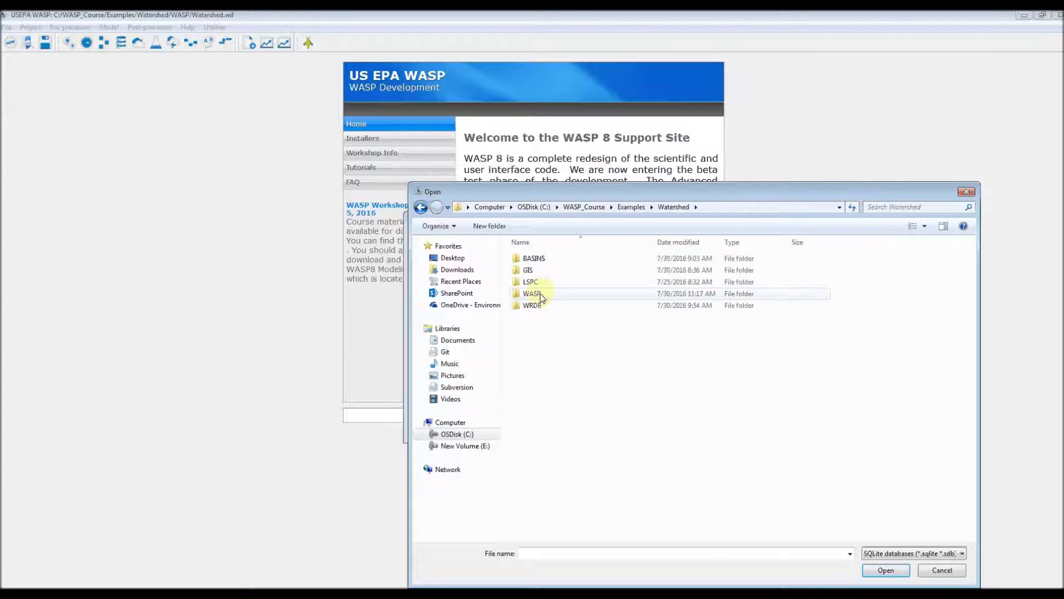
pyautogui.doubleClick(540, 311)
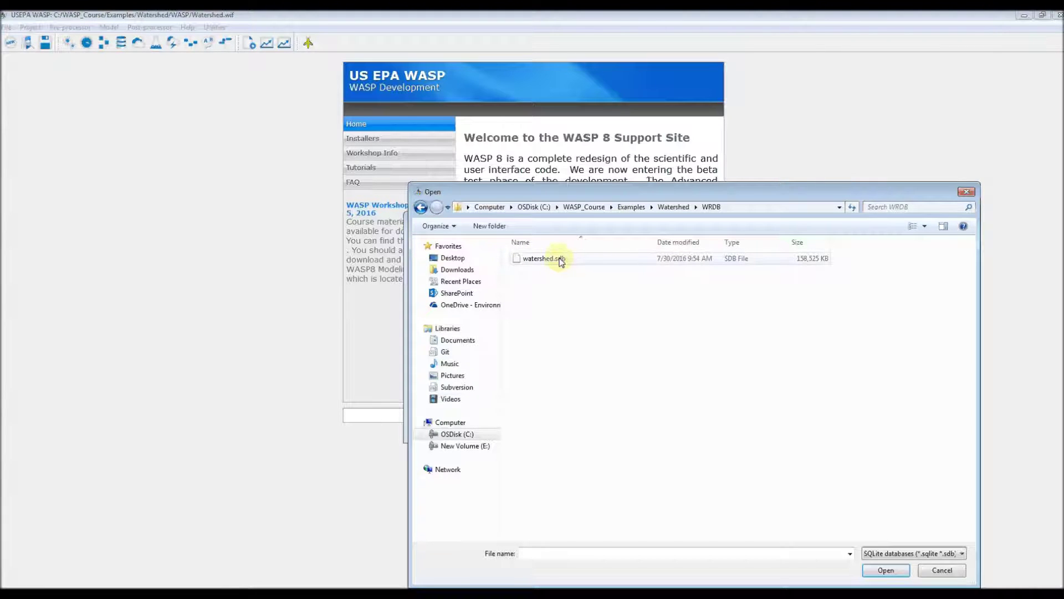
pyautogui.doubleClick(560, 259)
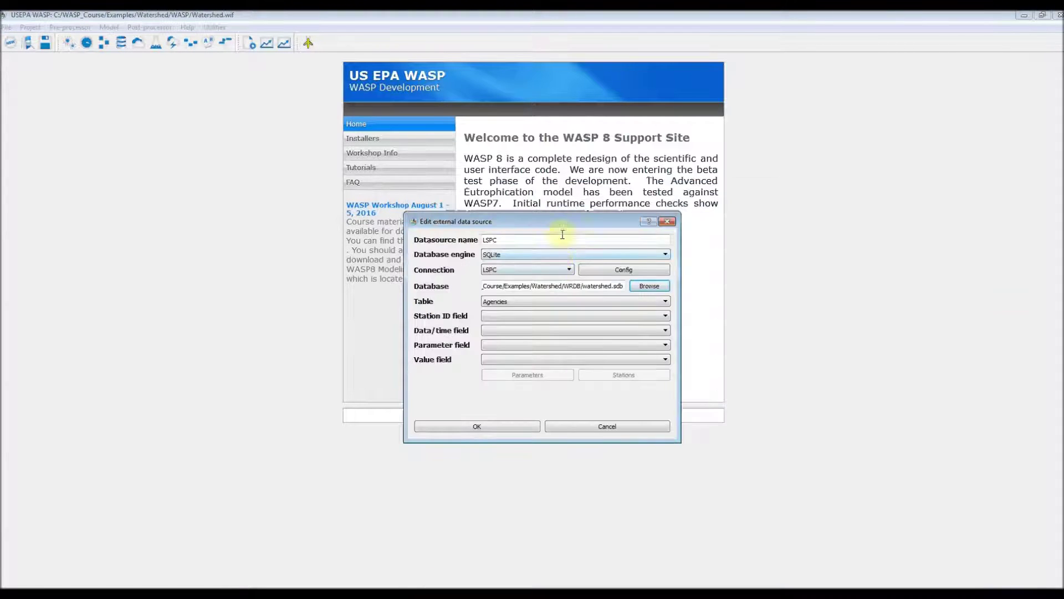
pyautogui.moveTo(561, 223); pyautogui.dragTo(551, 178)
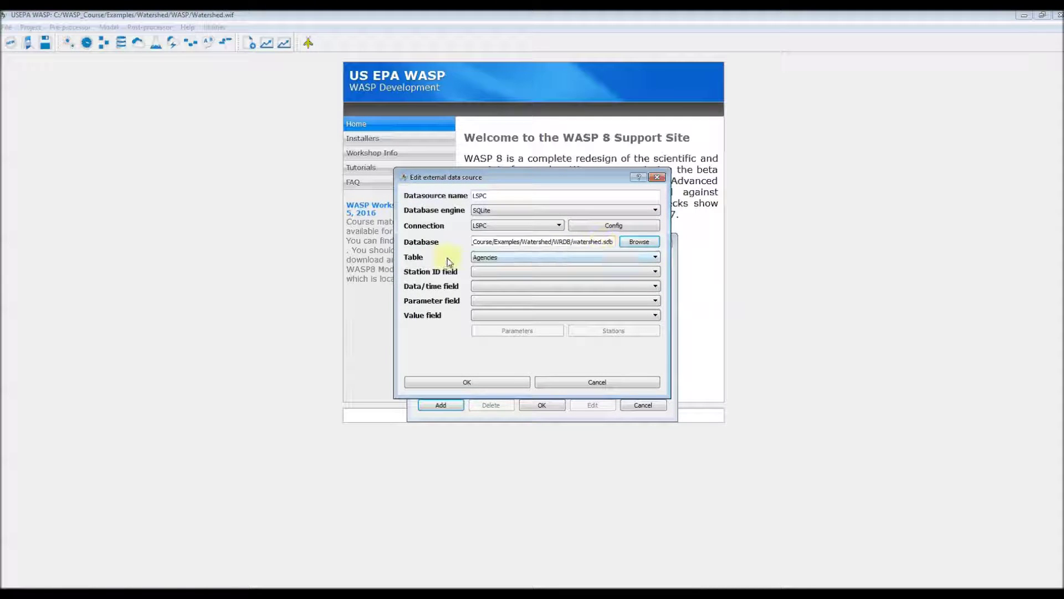
# Set the LSPC data source's table to LSPC_Current
pyautogui.click(504, 259)
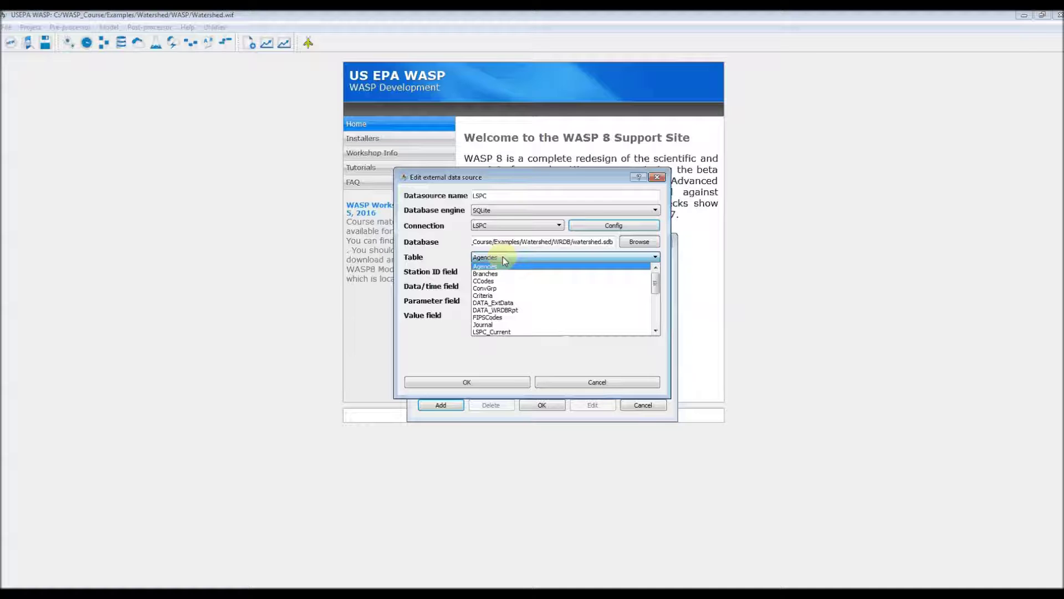
pyautogui.moveTo(652, 285); pyautogui.dragTo(652, 295)
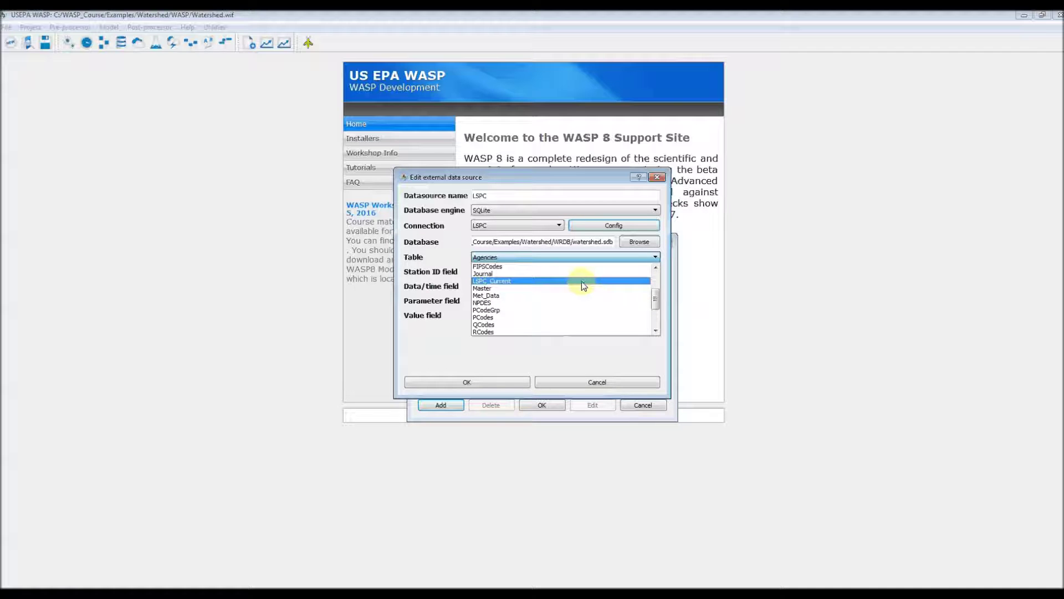
pyautogui.click(582, 281)
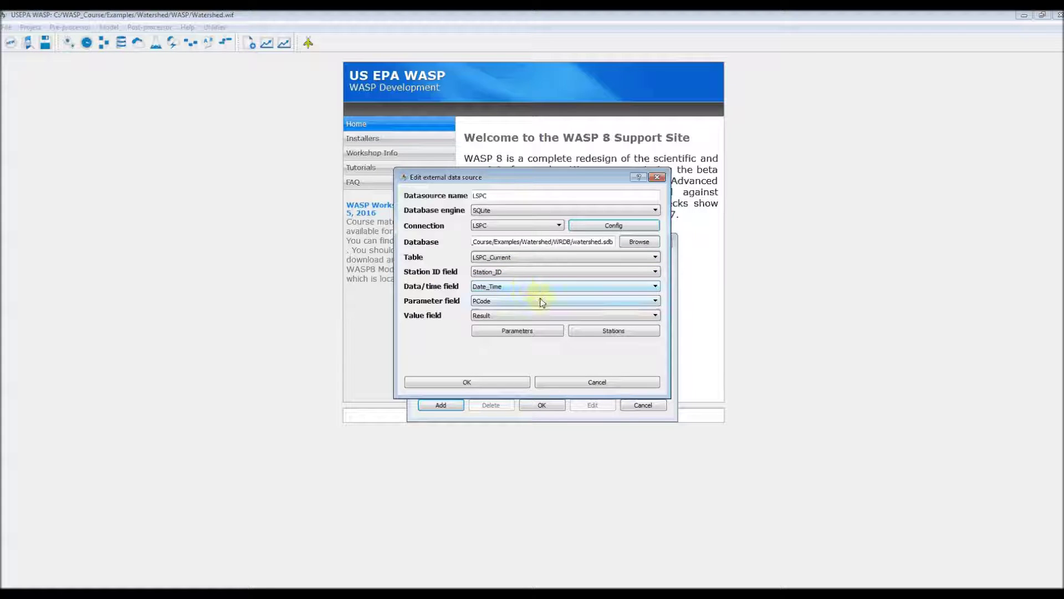
# Start mapping database parameters to WASP state variables, assigning NH3, NO3 and DON to the systems of the same names
pyautogui.click(528, 331)
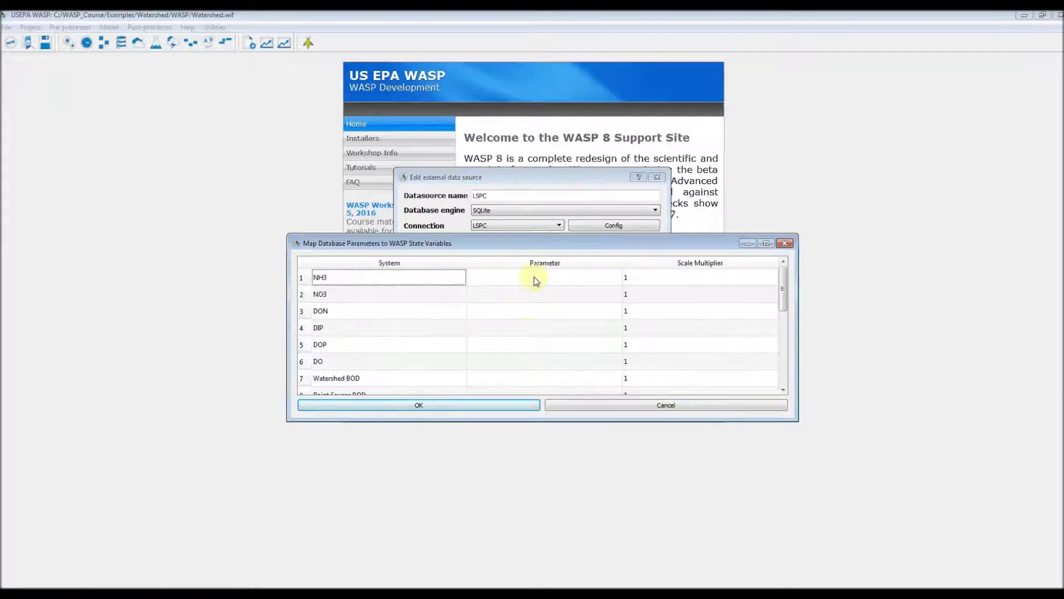
pyautogui.moveTo(551, 233); pyautogui.dragTo(596, 93)
pyautogui.moveTo(544, 417); pyautogui.dragTo(546, 464)
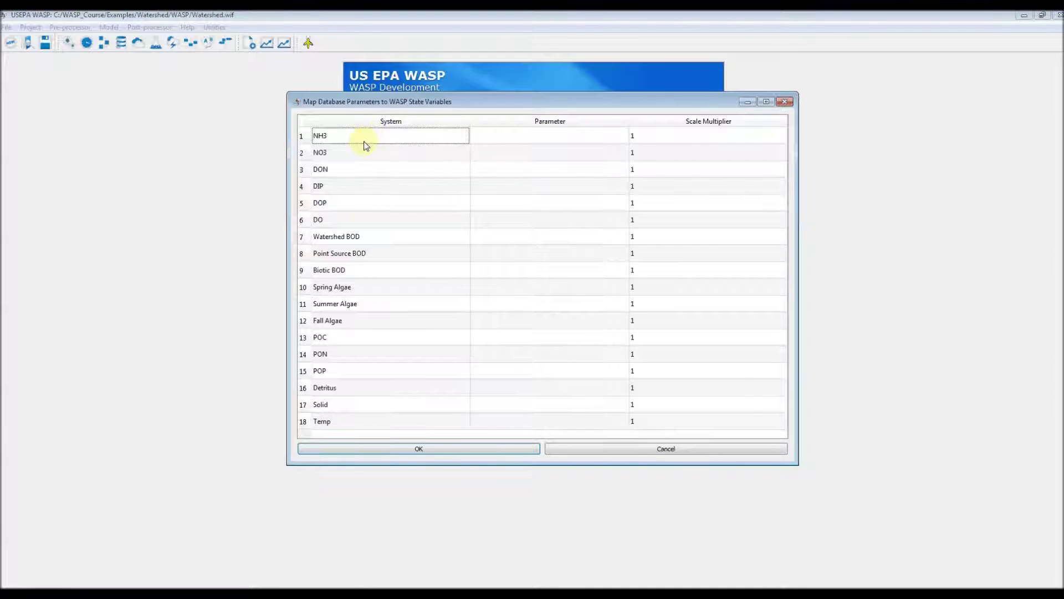
pyautogui.click(550, 137)
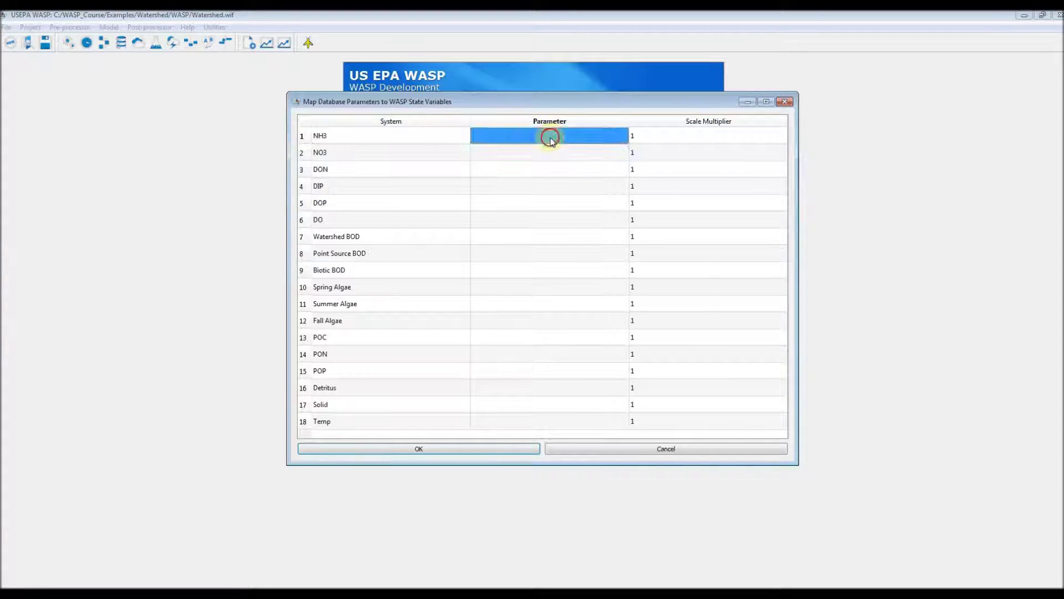
pyautogui.click(550, 137)
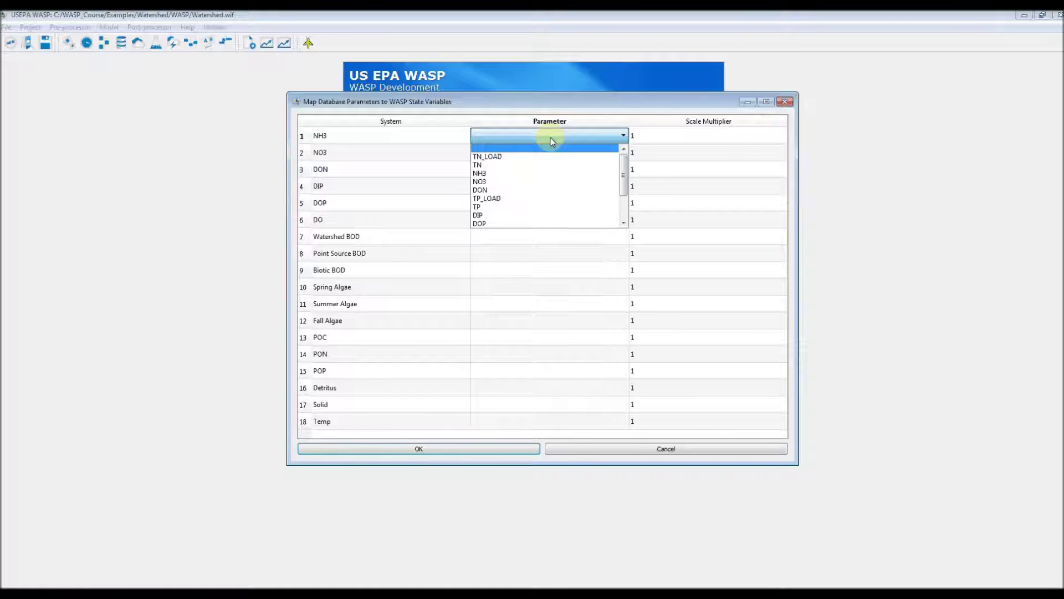
pyautogui.click(492, 173)
pyautogui.click(499, 158)
pyautogui.click(499, 158)
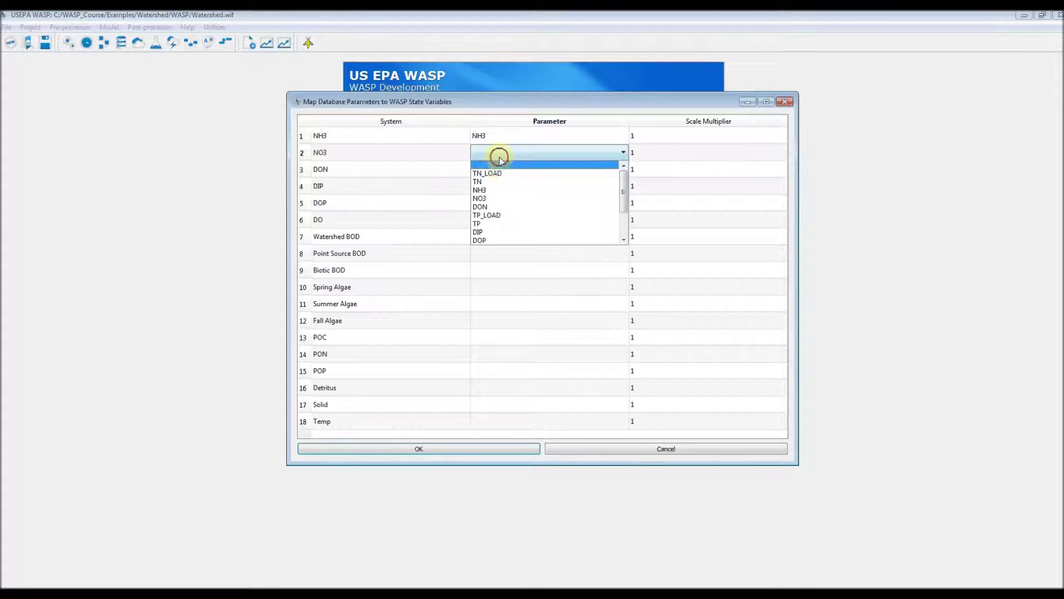
pyautogui.click(506, 197)
pyautogui.click(505, 170)
pyautogui.click(505, 172)
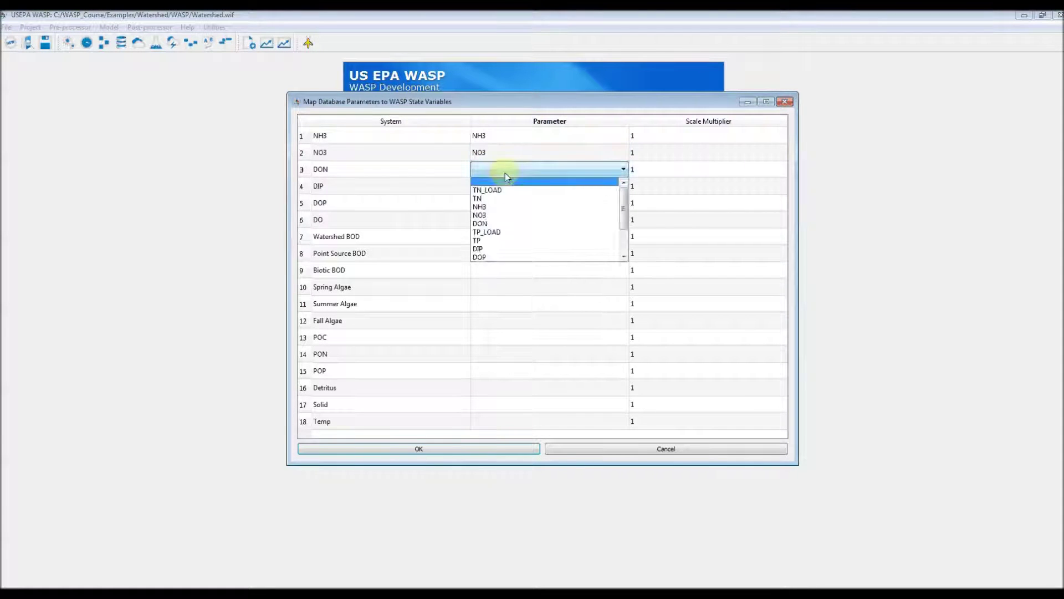
pyautogui.click(515, 224)
# Map the DIP, DOP and DO systems to the database parameters DIP, DOP and DO
pyautogui.click(514, 186)
pyautogui.click(515, 188)
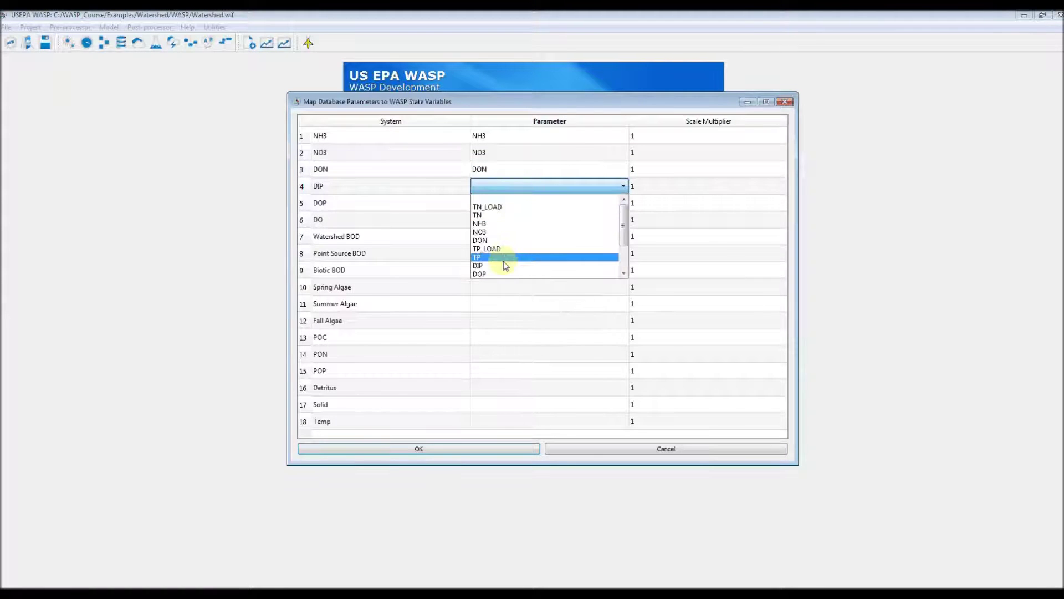
pyautogui.click(503, 266)
pyautogui.click(503, 206)
pyautogui.click(503, 206)
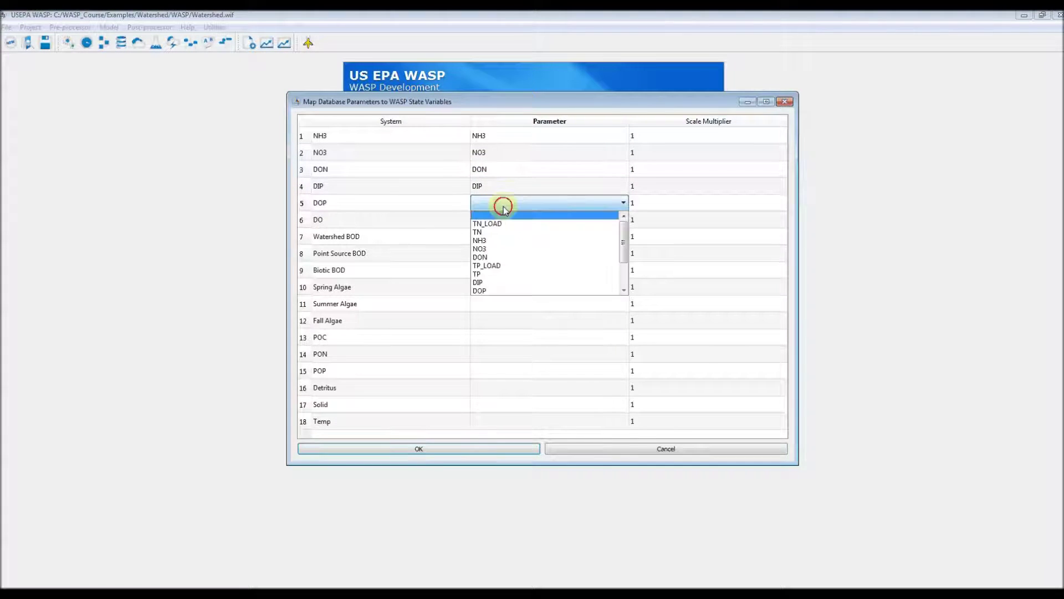
pyautogui.click(502, 291)
pyautogui.click(502, 221)
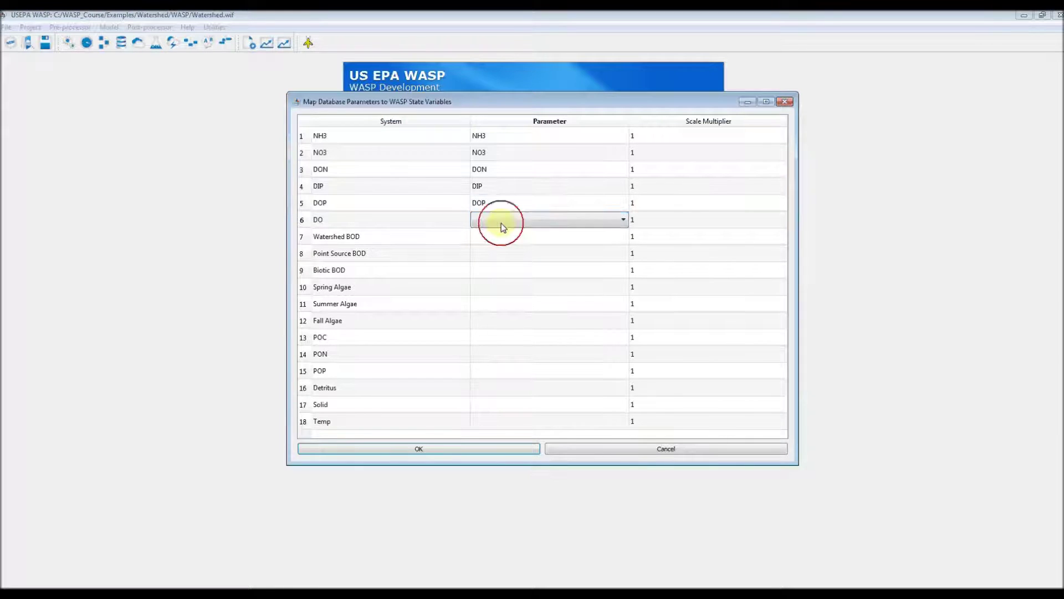
pyautogui.click(502, 223)
pyautogui.moveTo(624, 255); pyautogui.dragTo(623, 275)
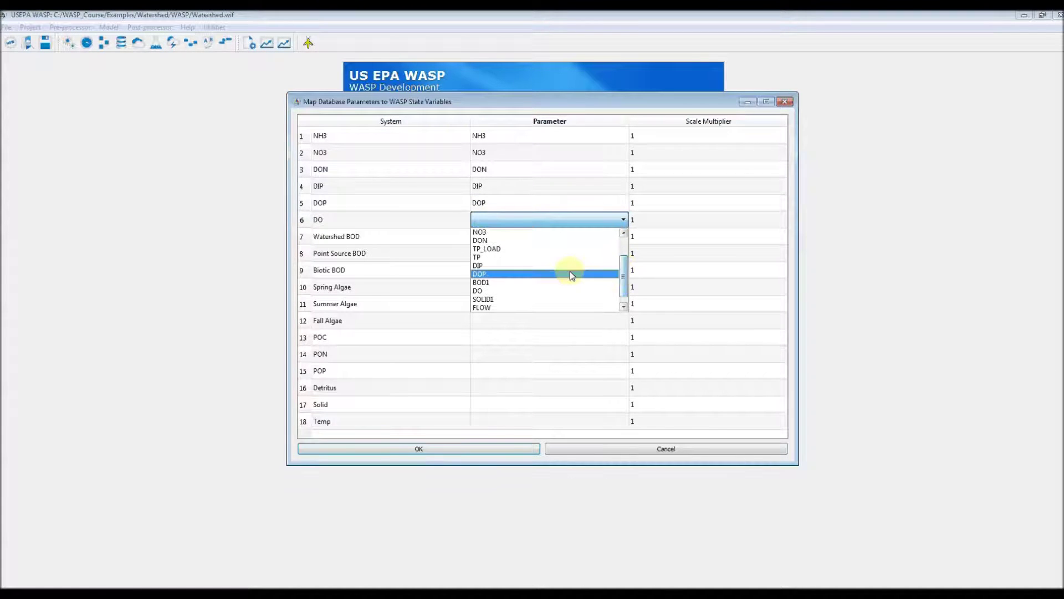
pyautogui.click(550, 290)
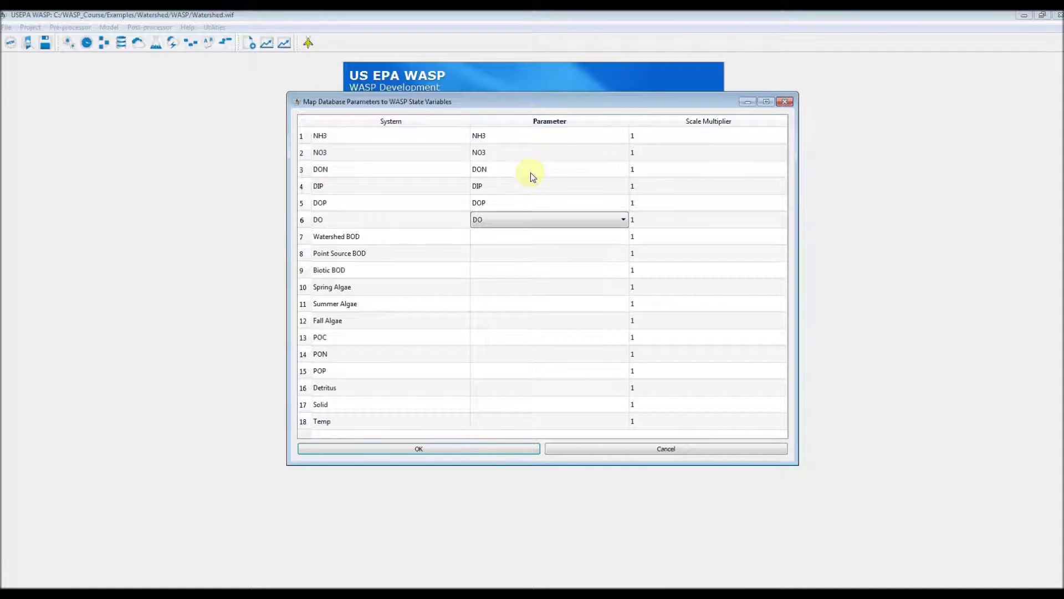
# Map Watershed BOD to BOD1, Solid to SOLID1 and Temp to TEMP, and accept the parameter mapping
pyautogui.click(503, 238)
pyautogui.click(502, 238)
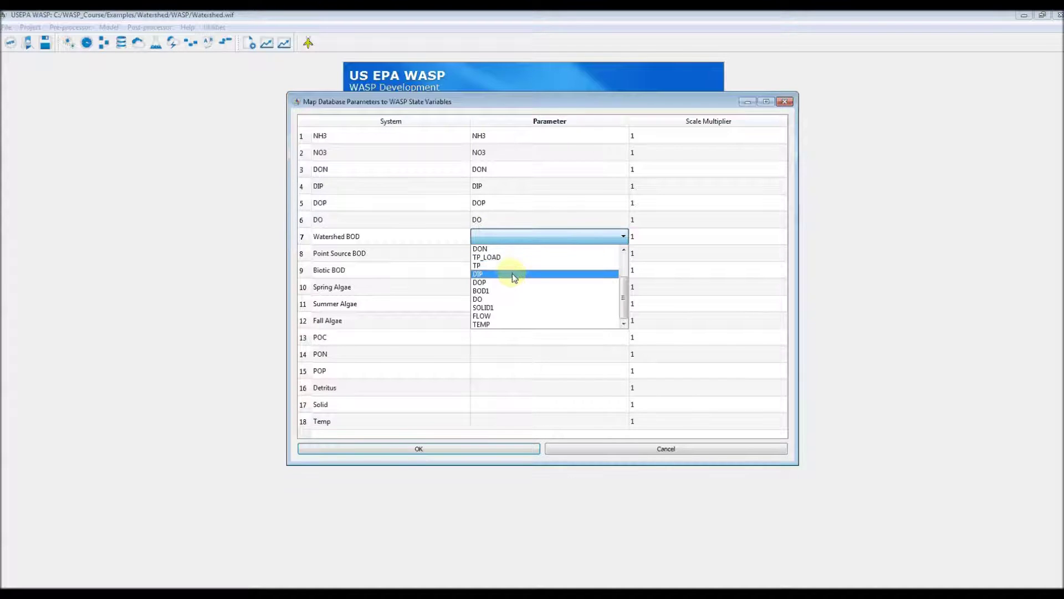
pyautogui.click(511, 290)
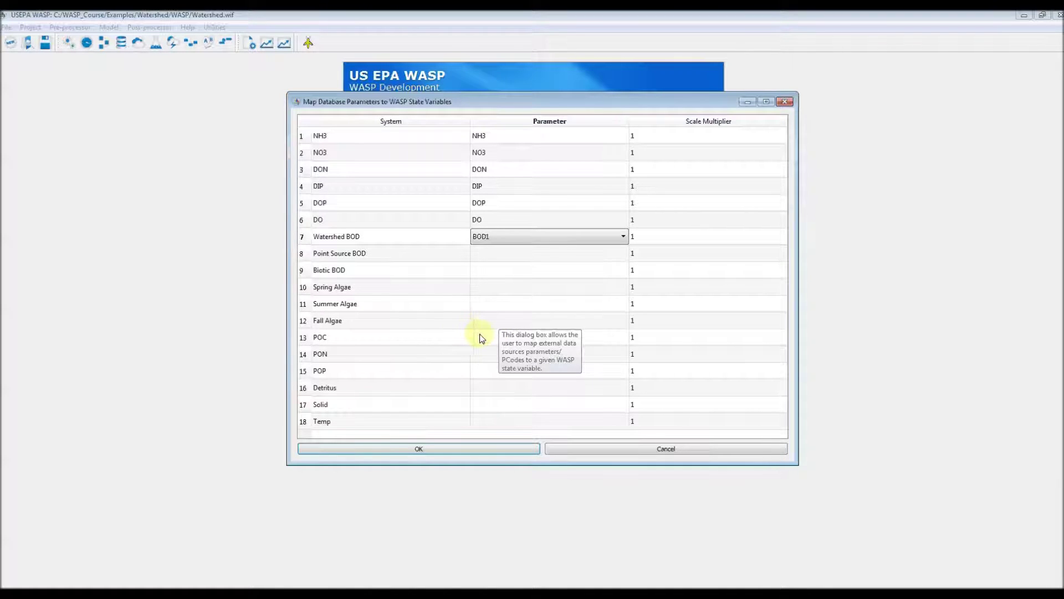
pyautogui.click(511, 404)
pyautogui.click(511, 405)
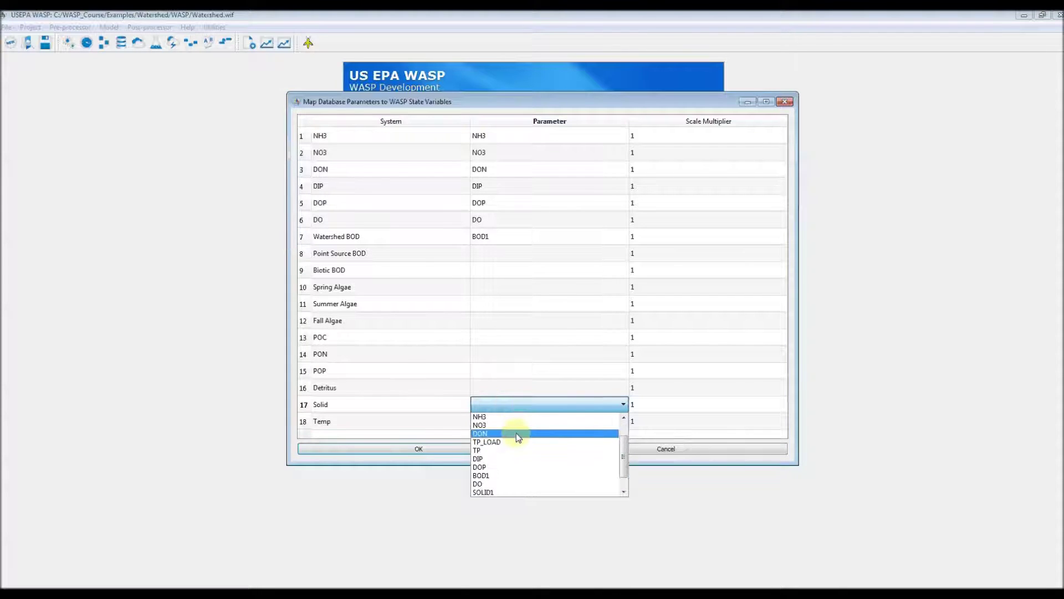
pyautogui.click(506, 473)
pyautogui.click(505, 423)
pyautogui.click(504, 422)
pyautogui.click(504, 422)
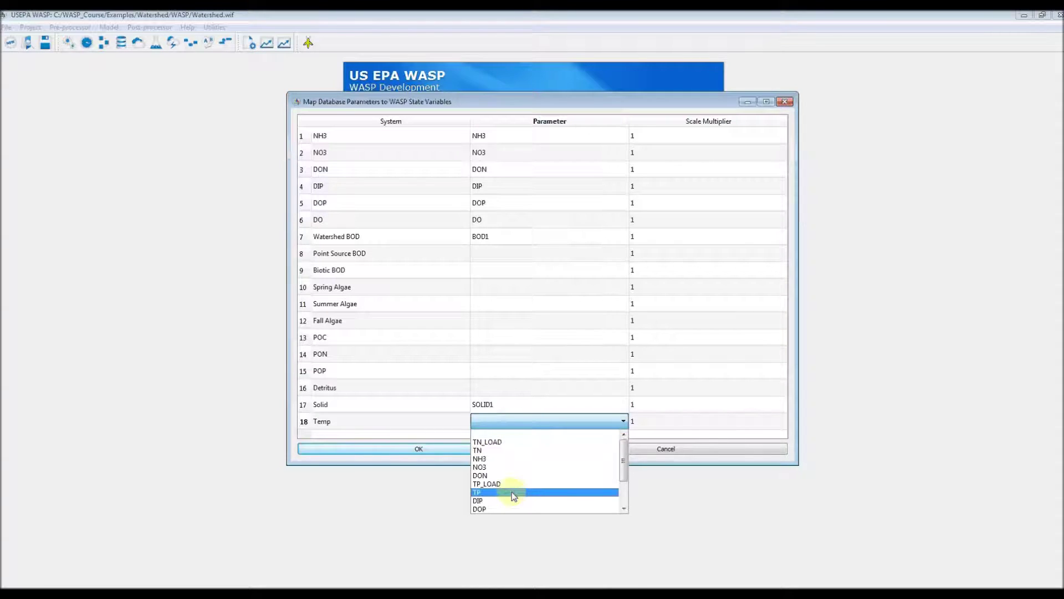
pyautogui.scroll(-2, 511, 496)
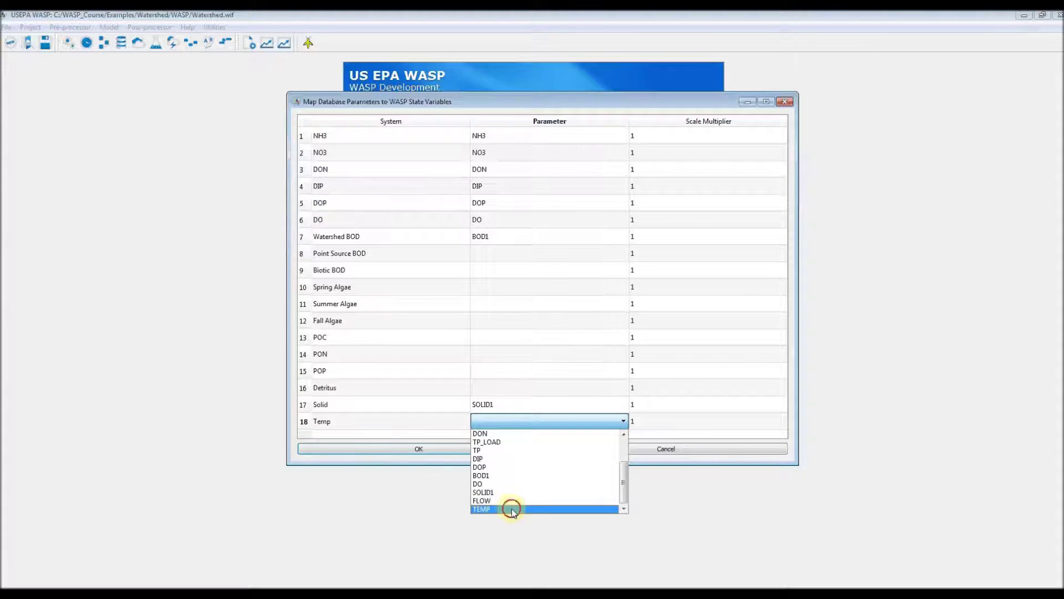
pyautogui.click(511, 508)
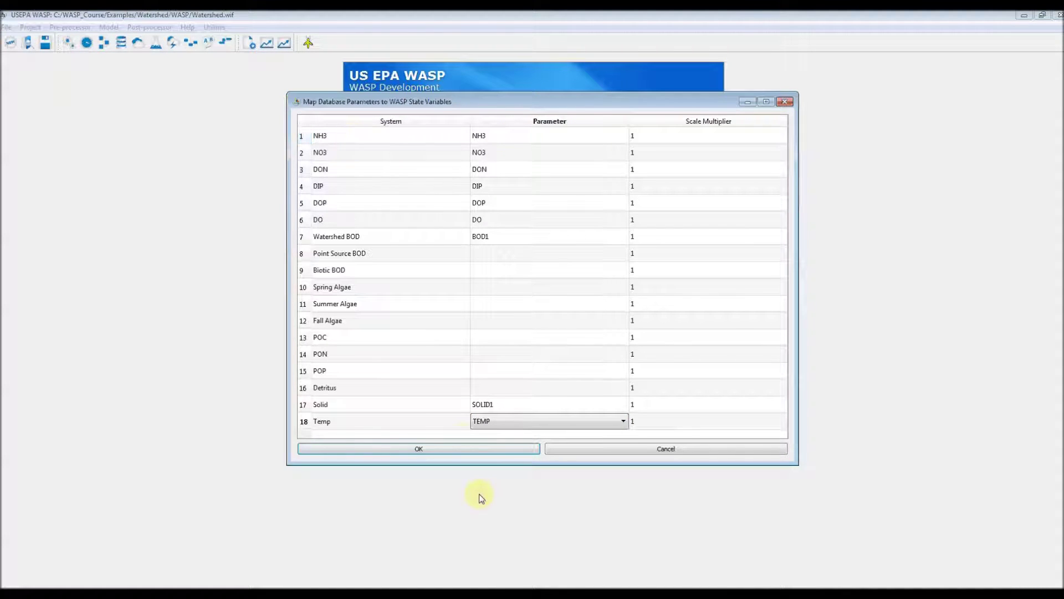
pyautogui.click(469, 449)
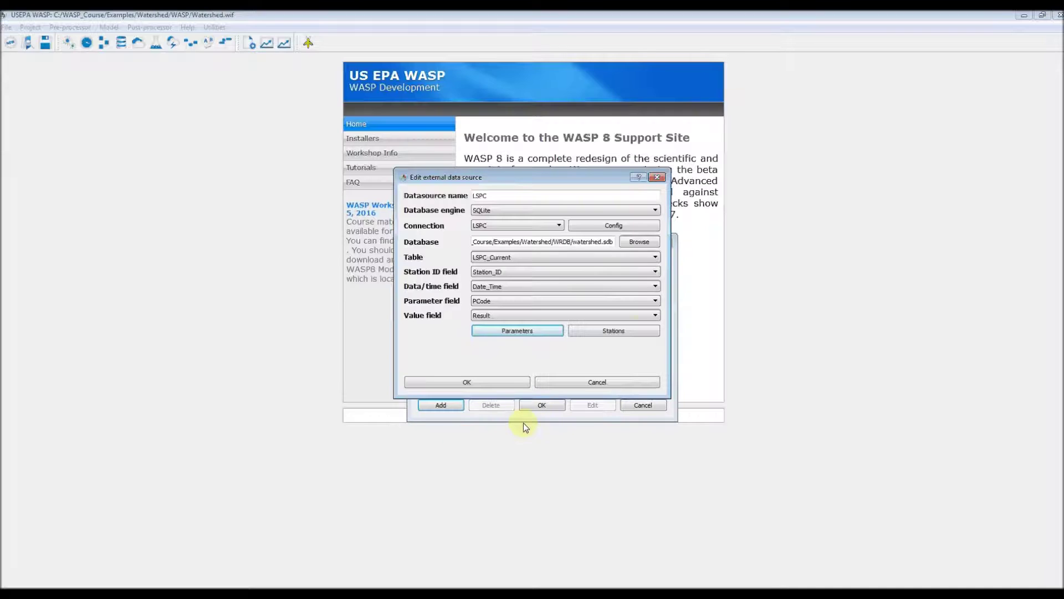
# Review and accept the mapping of WASP segments to external station IDs, and save the LSPC data source
pyautogui.click(644, 331)
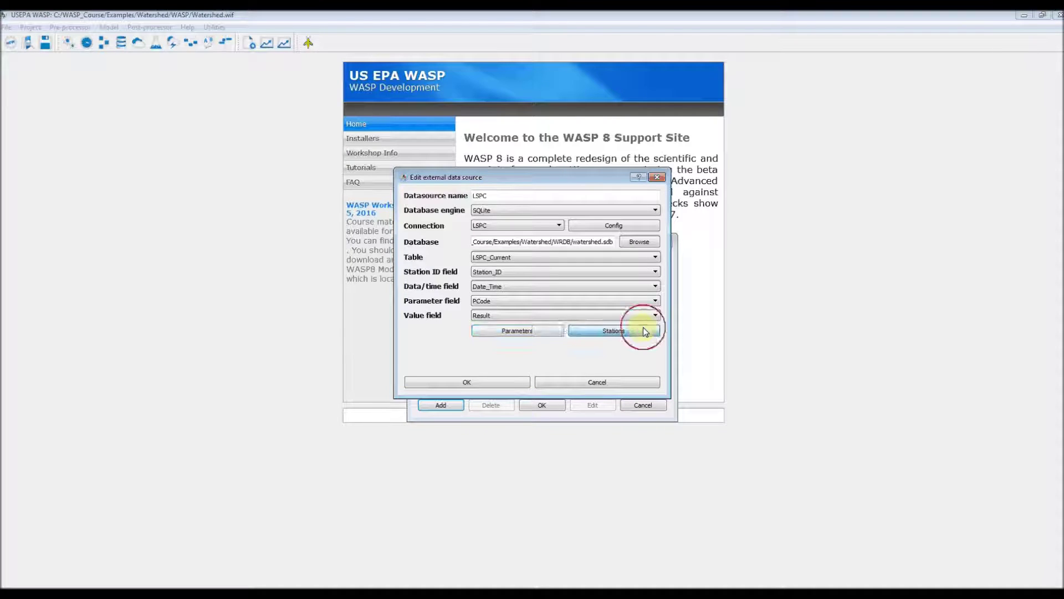
pyautogui.click(615, 331)
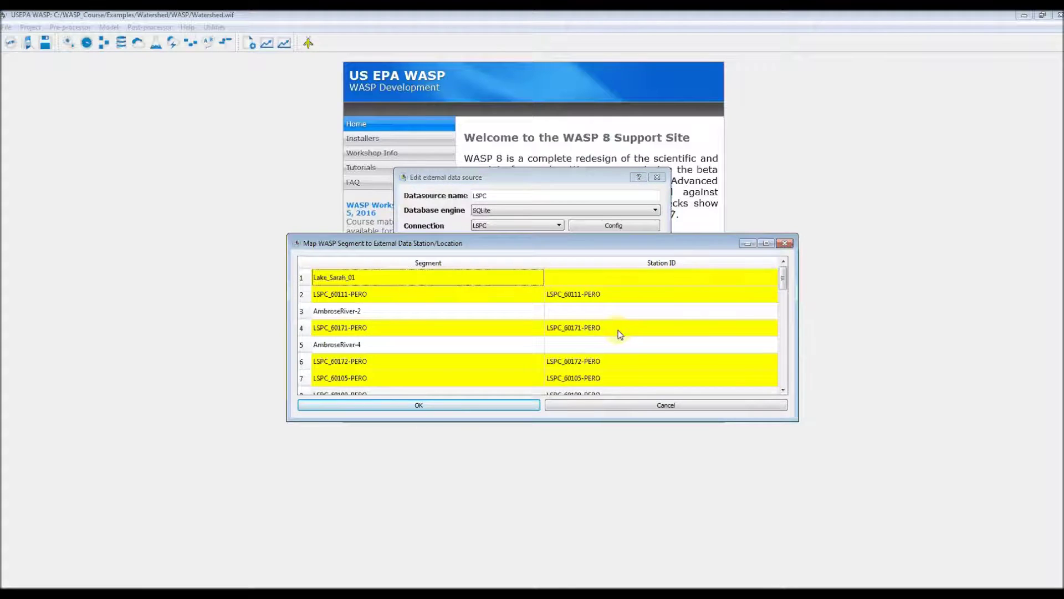
pyautogui.moveTo(730, 234); pyautogui.dragTo(730, 103)
pyautogui.moveTo(615, 421); pyautogui.dragTo(610, 570)
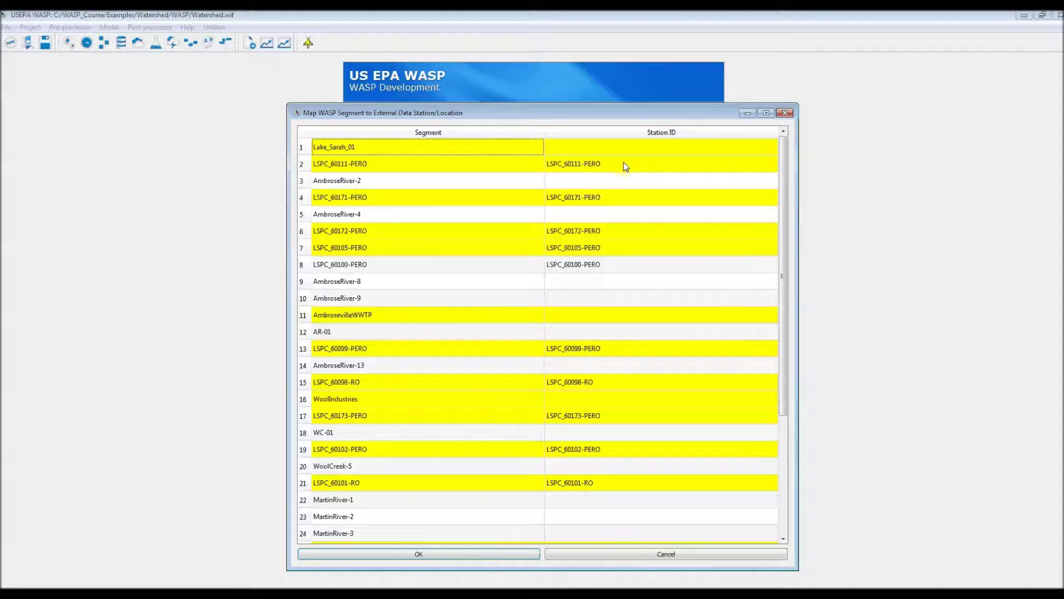
pyautogui.moveTo(624, 166)
pyautogui.moveTo(783, 395); pyautogui.dragTo(791, 370)
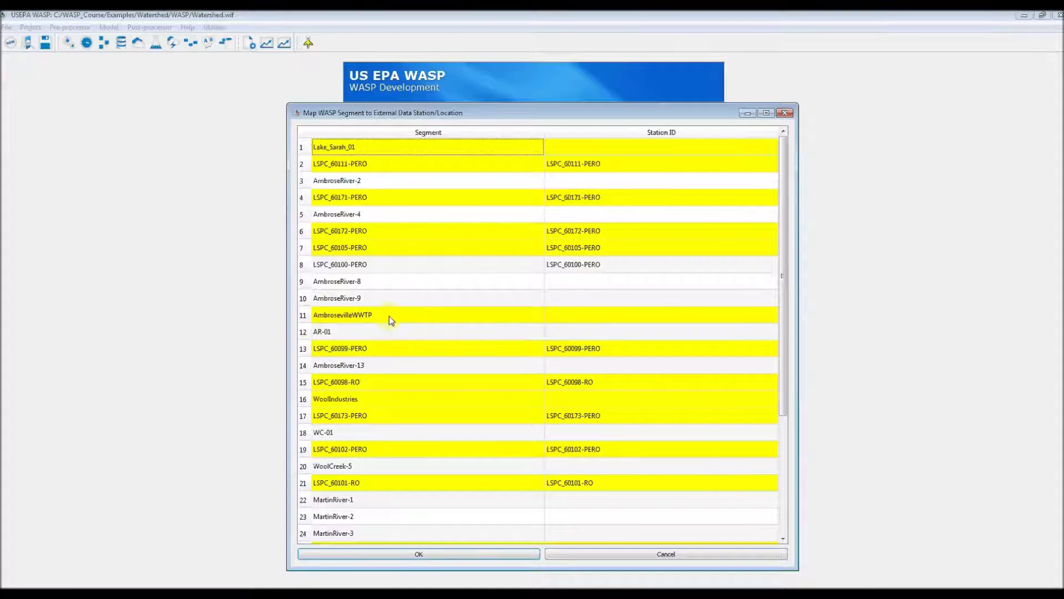
pyautogui.moveTo(416, 315)
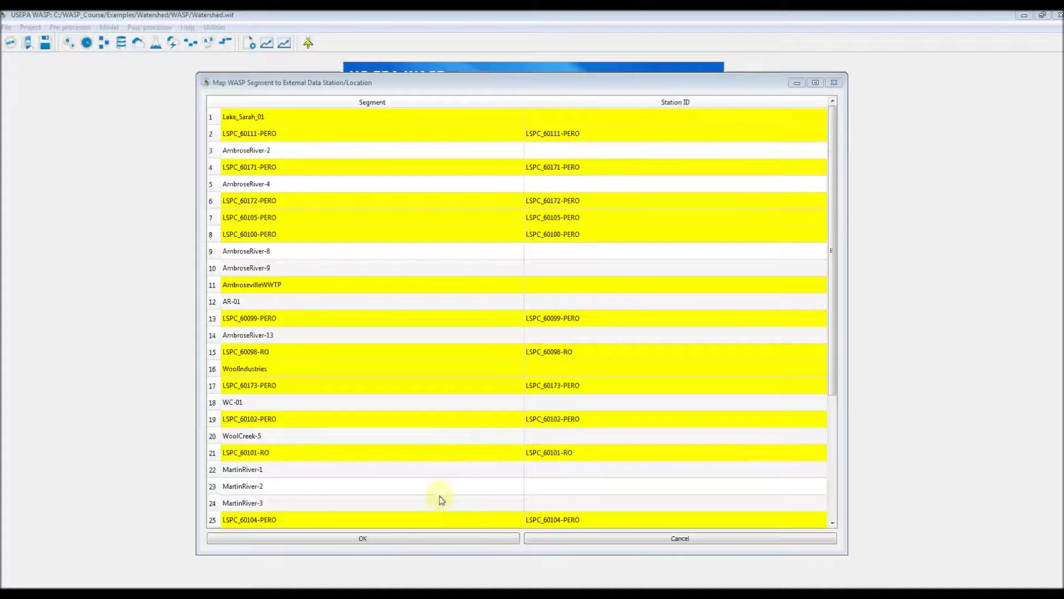
pyautogui.click(410, 537)
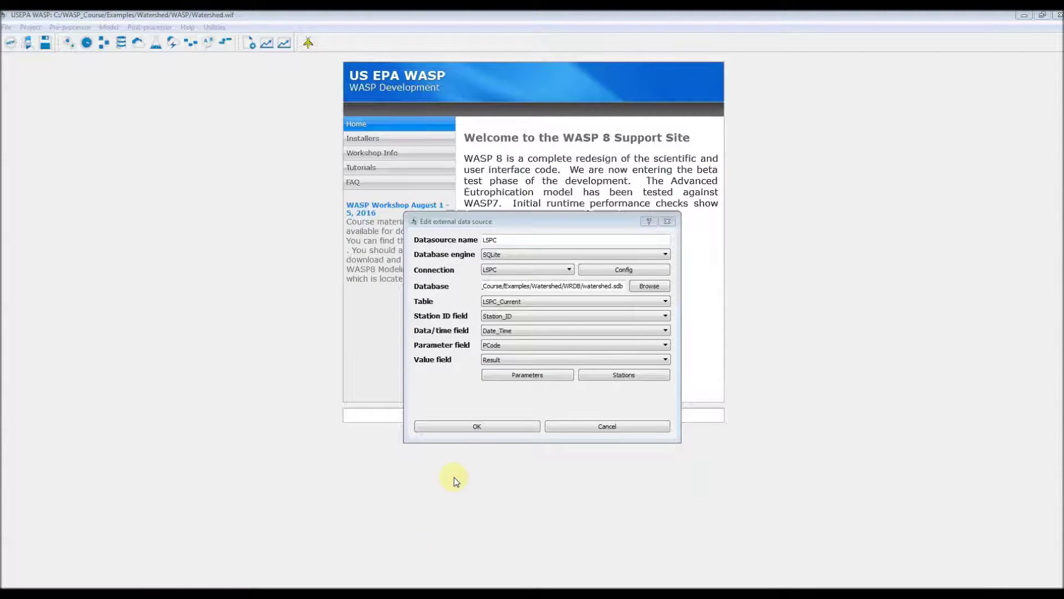
pyautogui.click(501, 426)
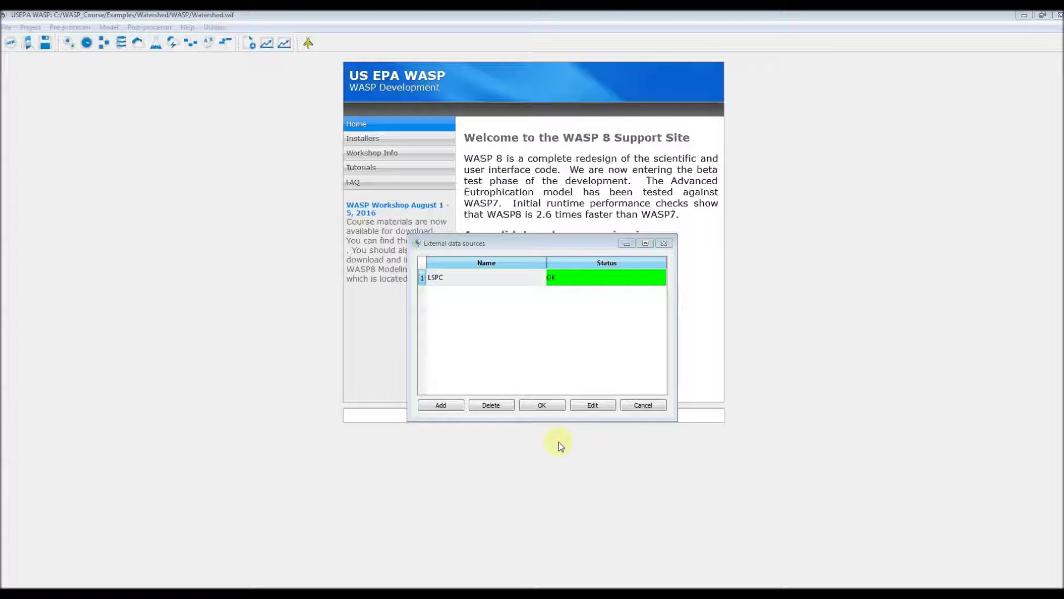
pyautogui.click(544, 405)
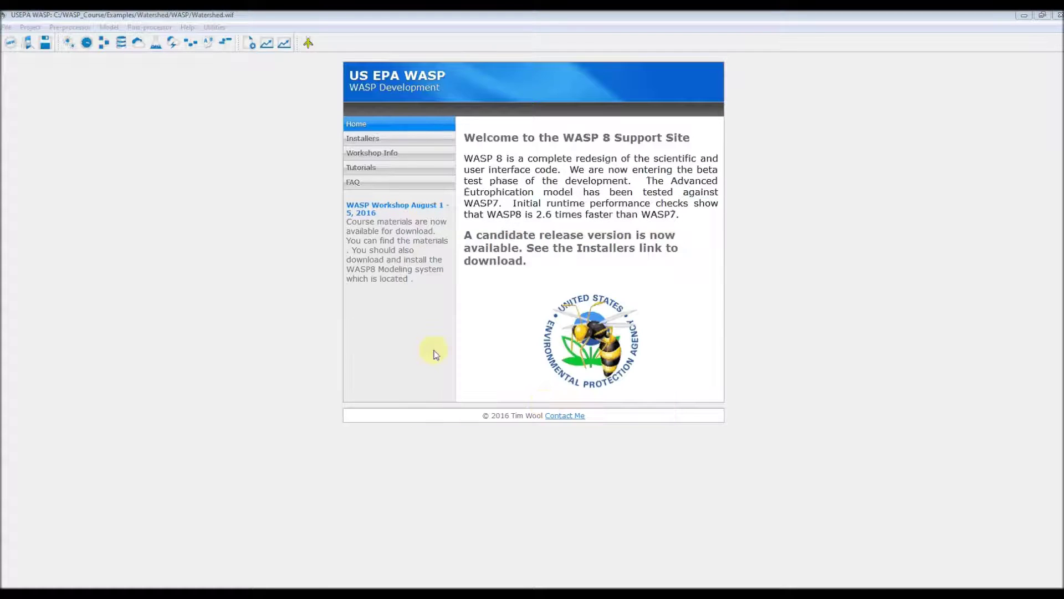
# Examine the NH3 time series of boundaries LSPC_60111-PERO, LSPC_60171-PERO and LSPC_60172-PERO and the full boundary list in an enlarged Boundaries and Loads window
pyautogui.click(222, 46)
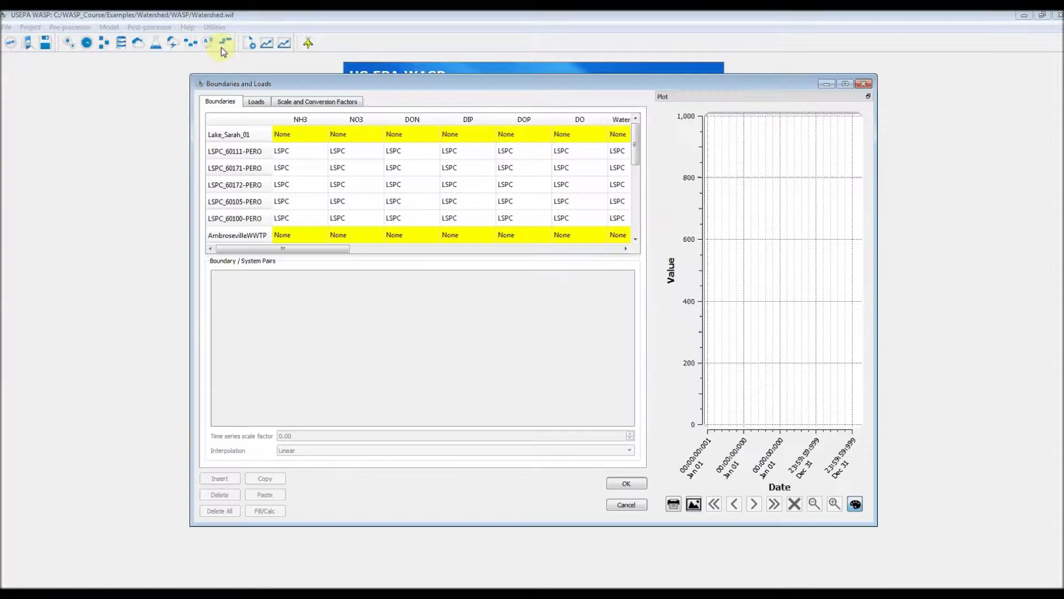
pyautogui.moveTo(876, 185); pyautogui.dragTo(1037, 205)
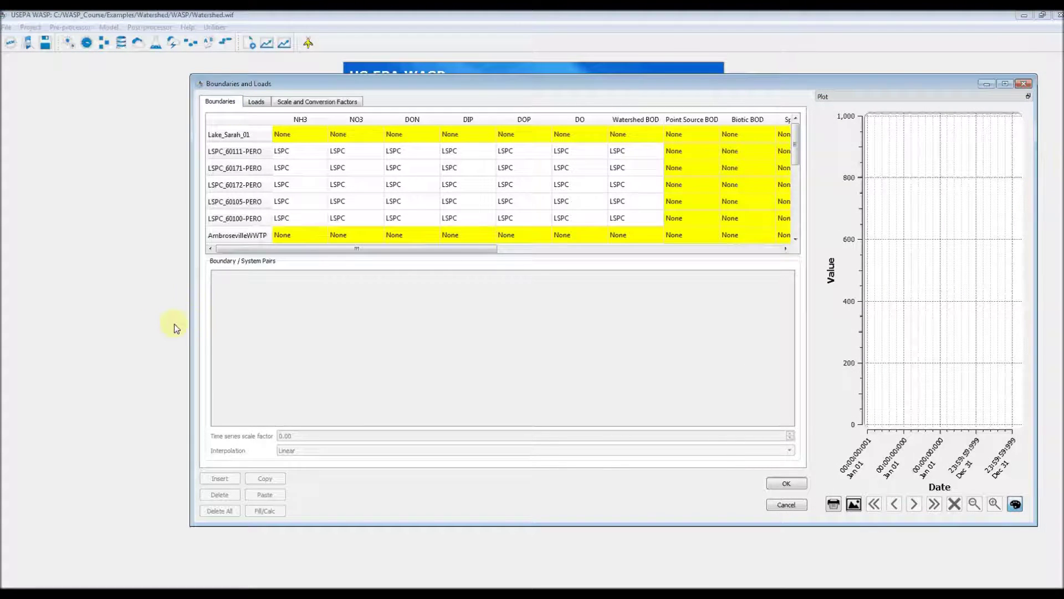
pyautogui.moveTo(191, 316); pyautogui.dragTo(49, 270)
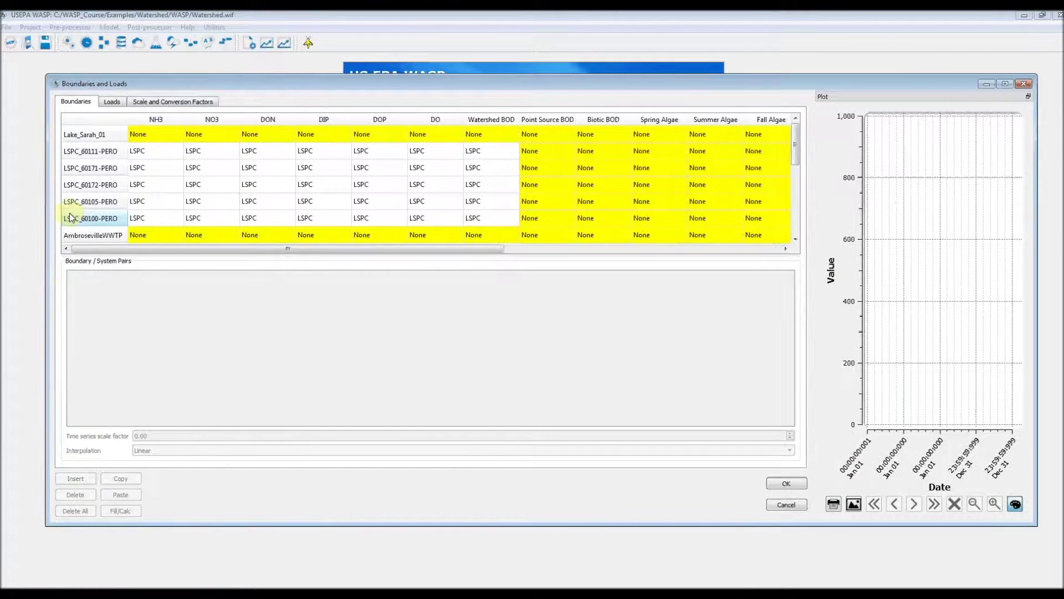
pyautogui.click(147, 150)
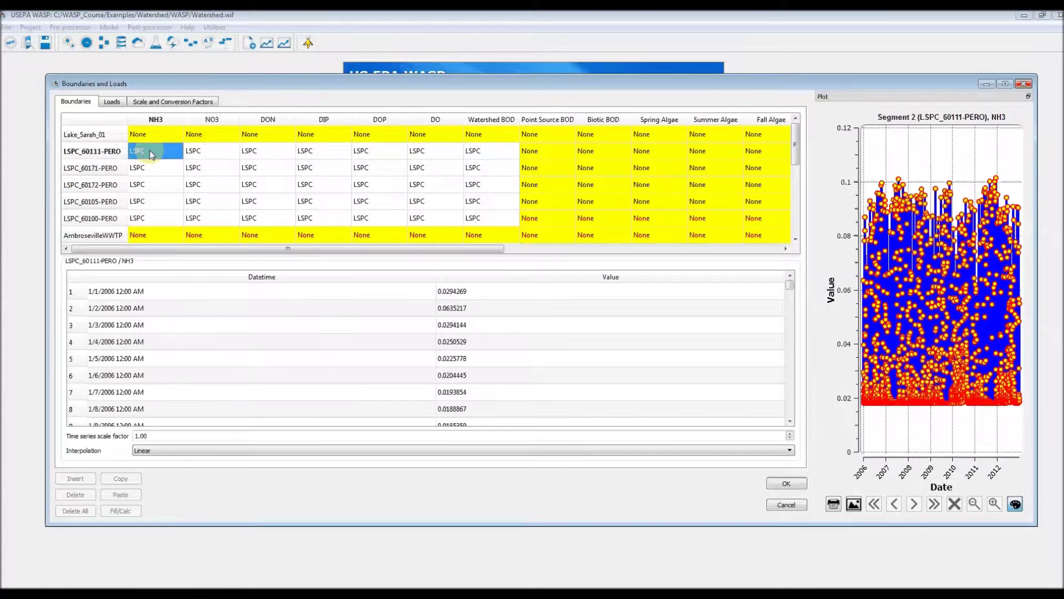
pyautogui.click(151, 168)
pyautogui.click(153, 182)
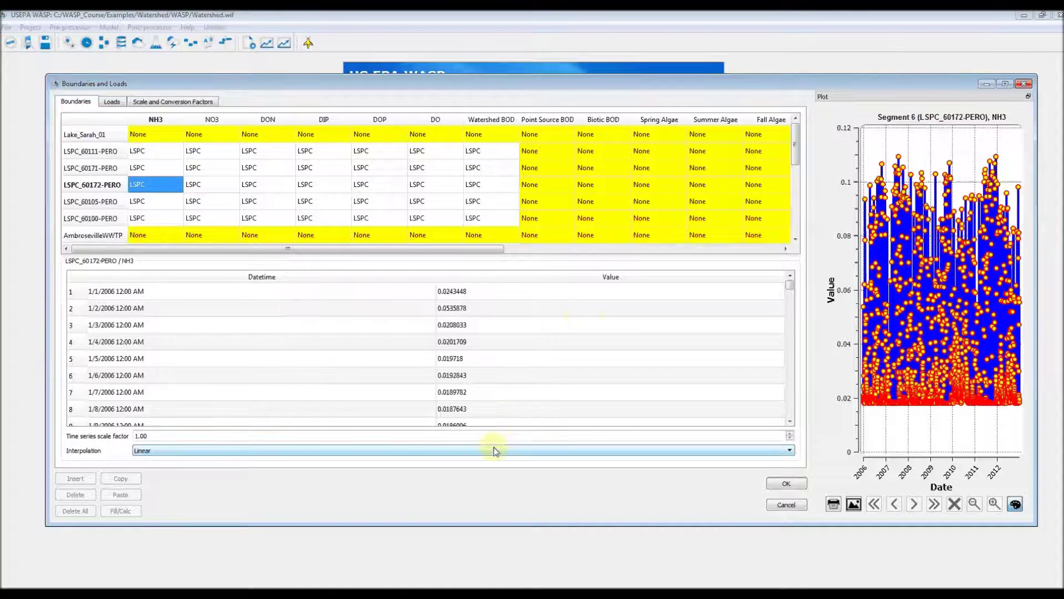
pyautogui.click(1005, 83)
pyautogui.moveTo(833, 130); pyautogui.dragTo(820, 219)
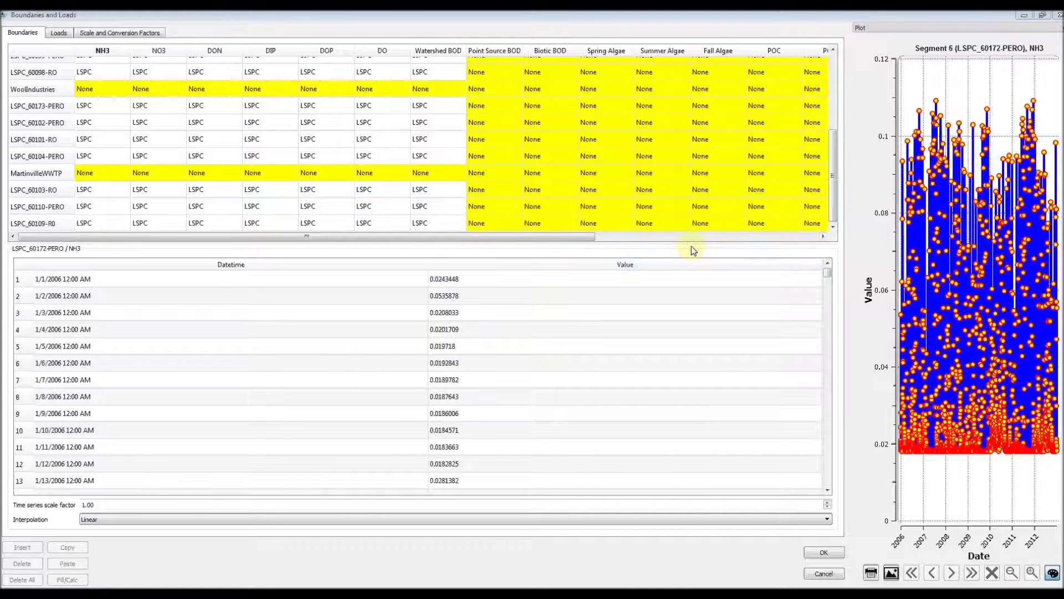
# Accept the boundaries and loads, and add an external data source named NPDES using the SQLite engine and the LSPC connection
pyautogui.click(826, 552)
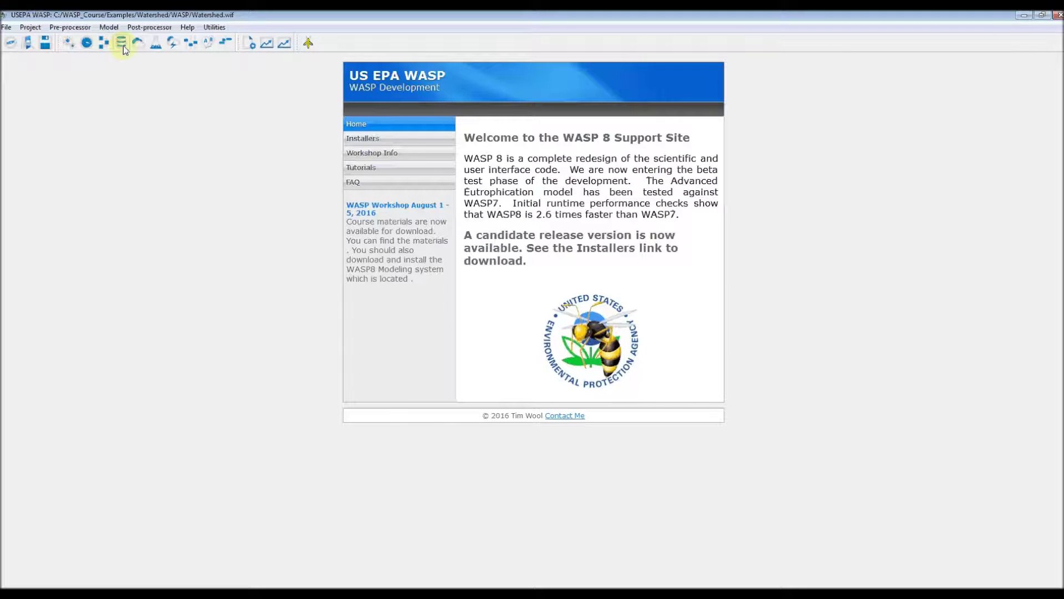
pyautogui.click(121, 44)
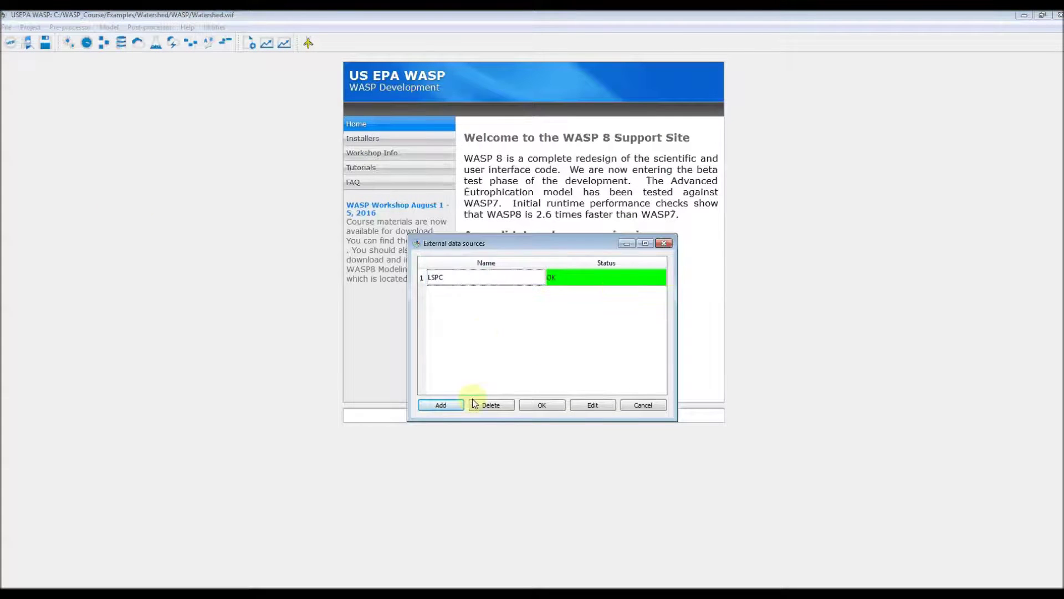
pyautogui.click(432, 407)
pyautogui.click(509, 237)
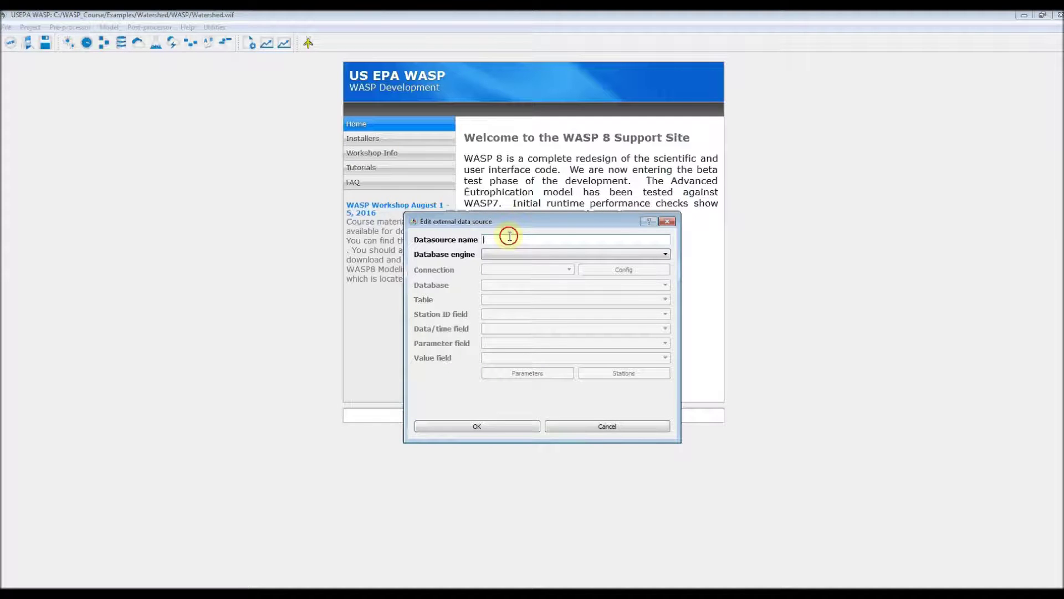
pyautogui.write('NPDES')
pyautogui.click(561, 254)
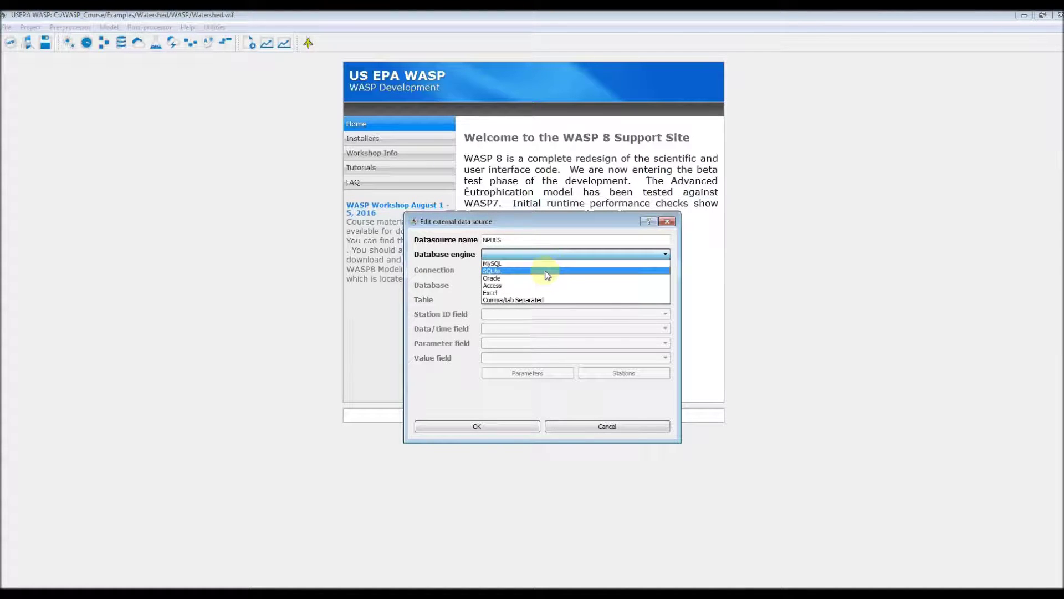
pyautogui.click(547, 272)
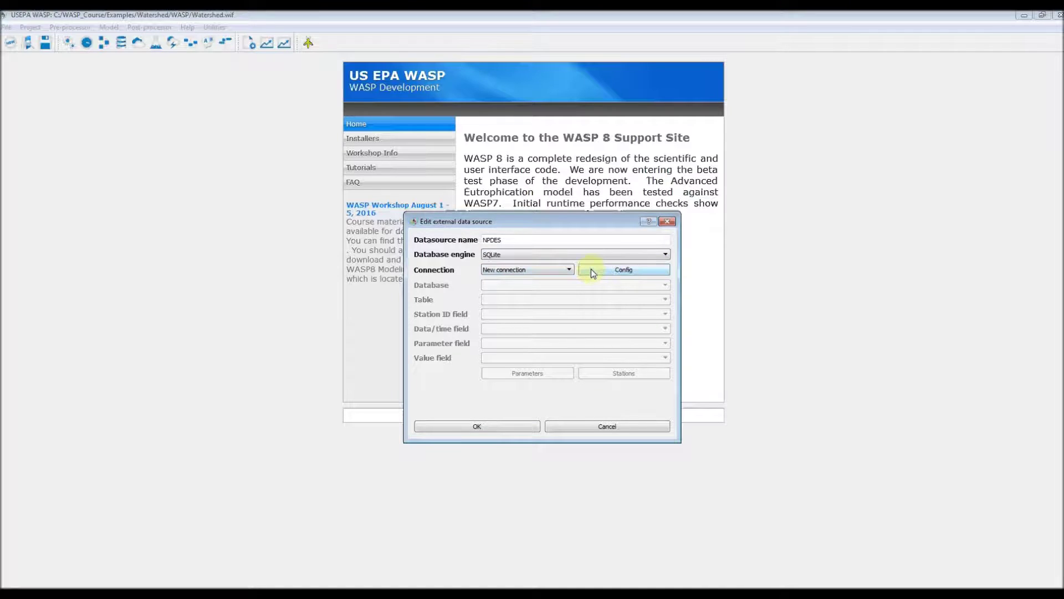
pyautogui.click(564, 269)
pyautogui.click(557, 286)
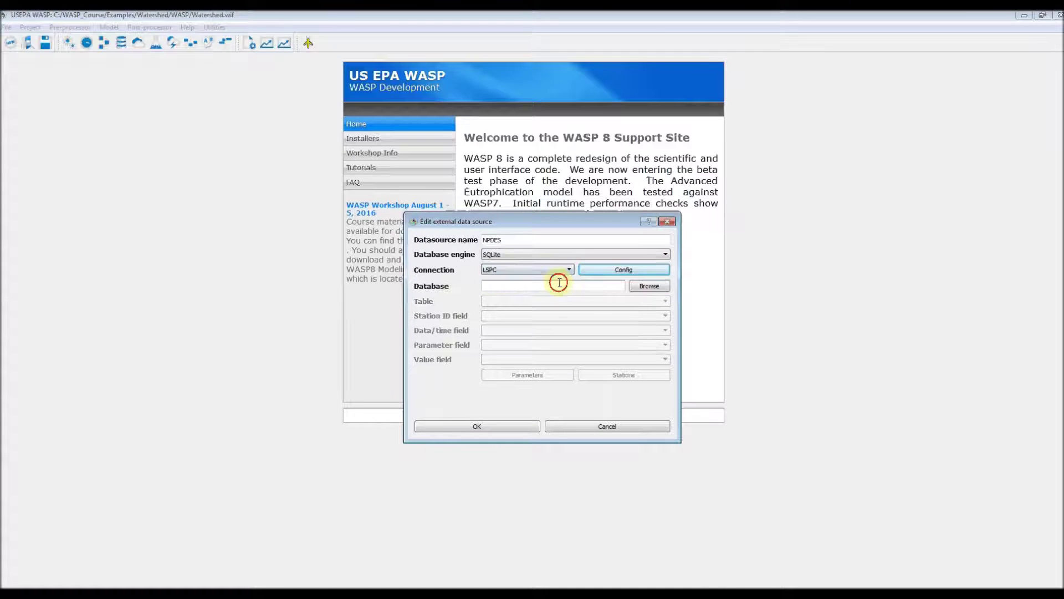
# Choose watershed.sdb from C:\WASP_Course\Examples\Watershed\WRDB as the database of the NPDES data source
pyautogui.click(646, 286)
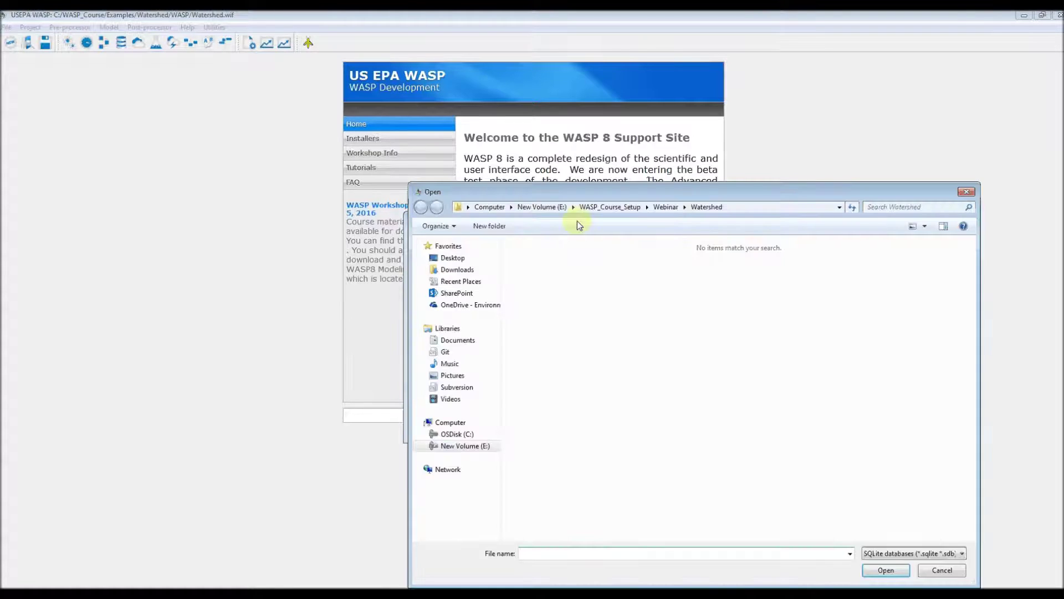
pyautogui.click(489, 206)
pyautogui.doubleClick(589, 273)
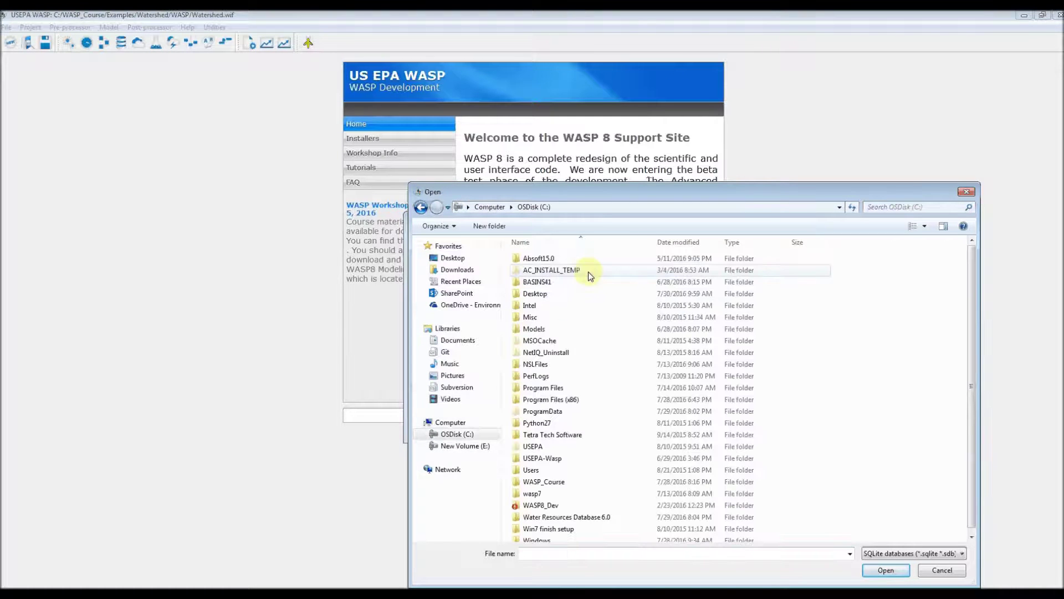
pyautogui.doubleClick(574, 481)
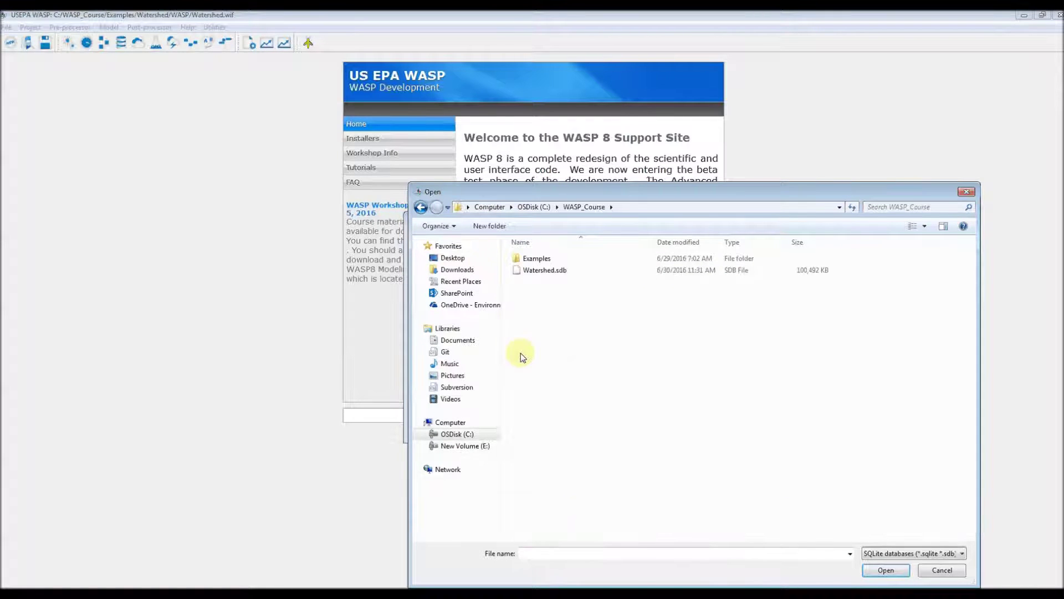
pyautogui.doubleClick(540, 258)
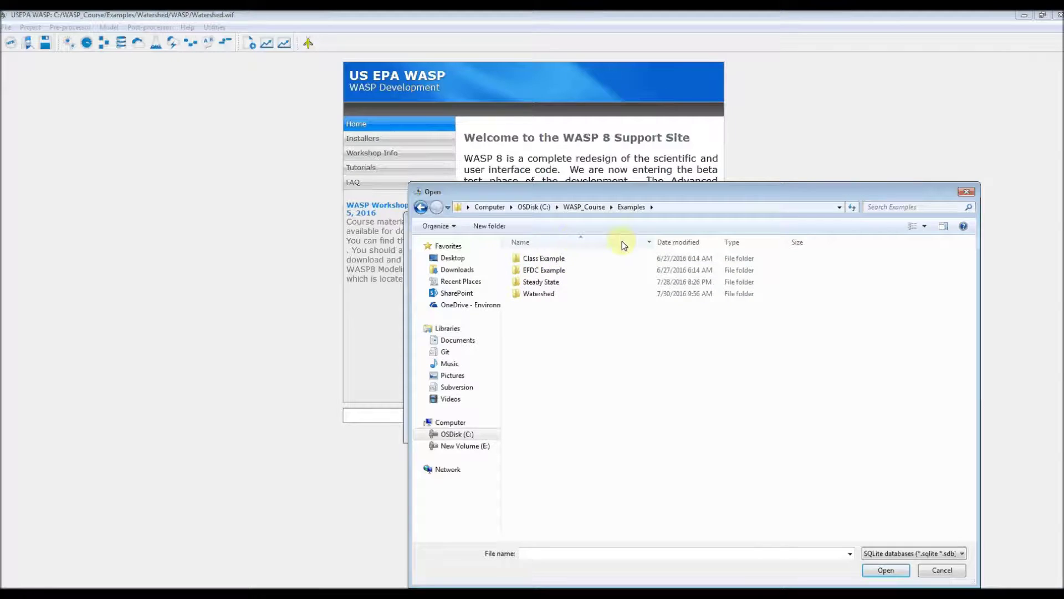
pyautogui.doubleClick(574, 295)
pyautogui.doubleClick(571, 304)
pyautogui.click(560, 262)
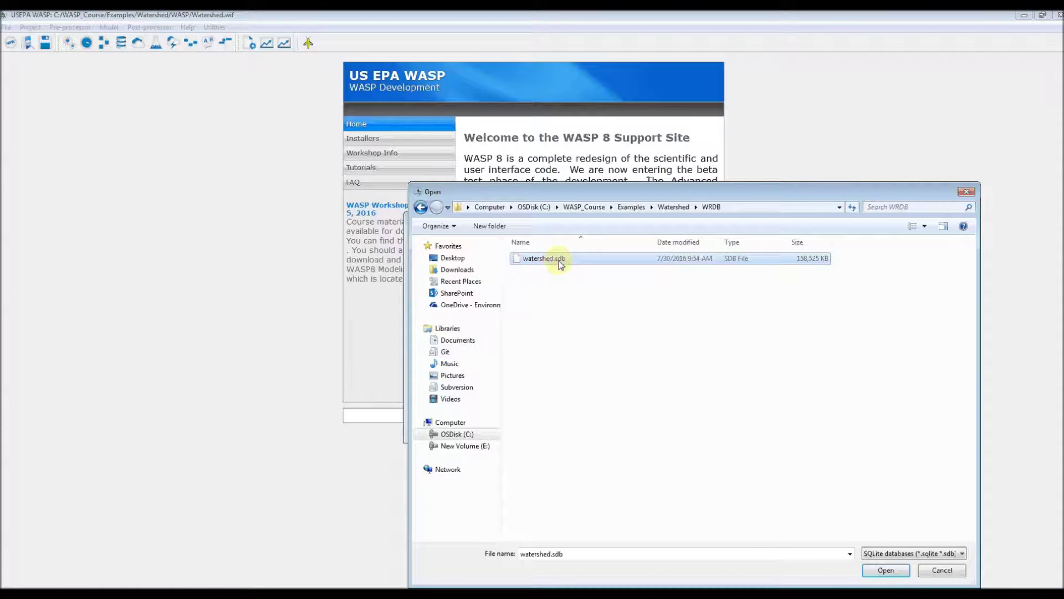
pyautogui.doubleClick(561, 262)
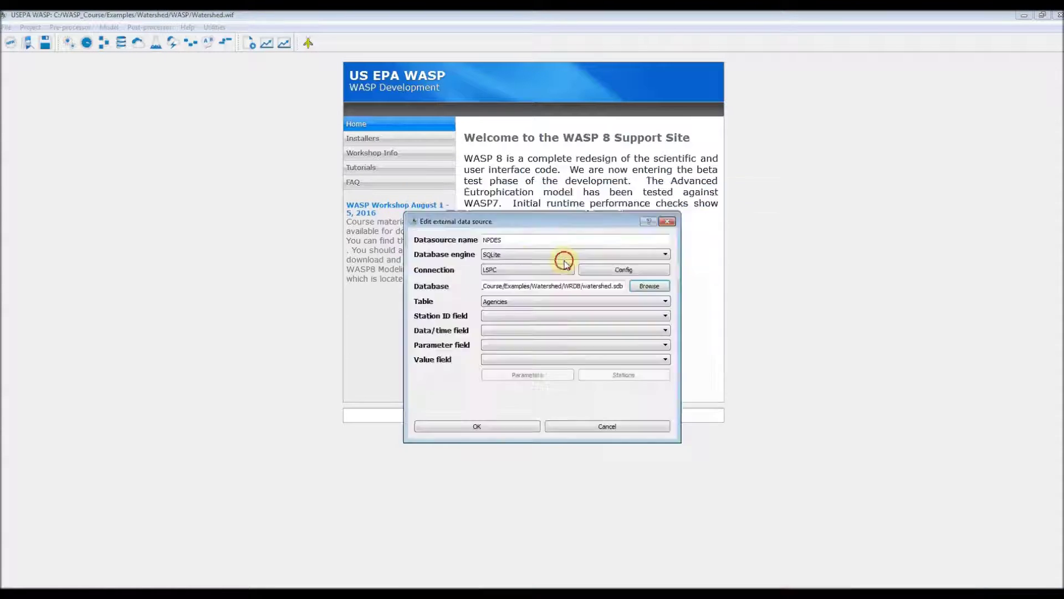
# Select the NPDES table as the data table of the NPDES data source
pyautogui.click(537, 304)
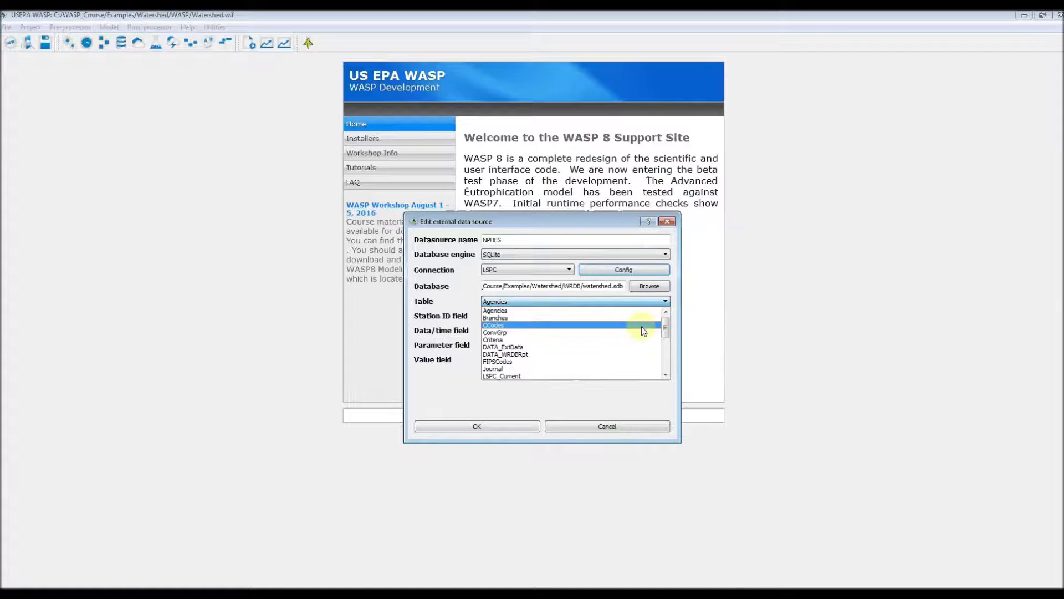
pyautogui.moveTo(665, 330); pyautogui.dragTo(666, 348)
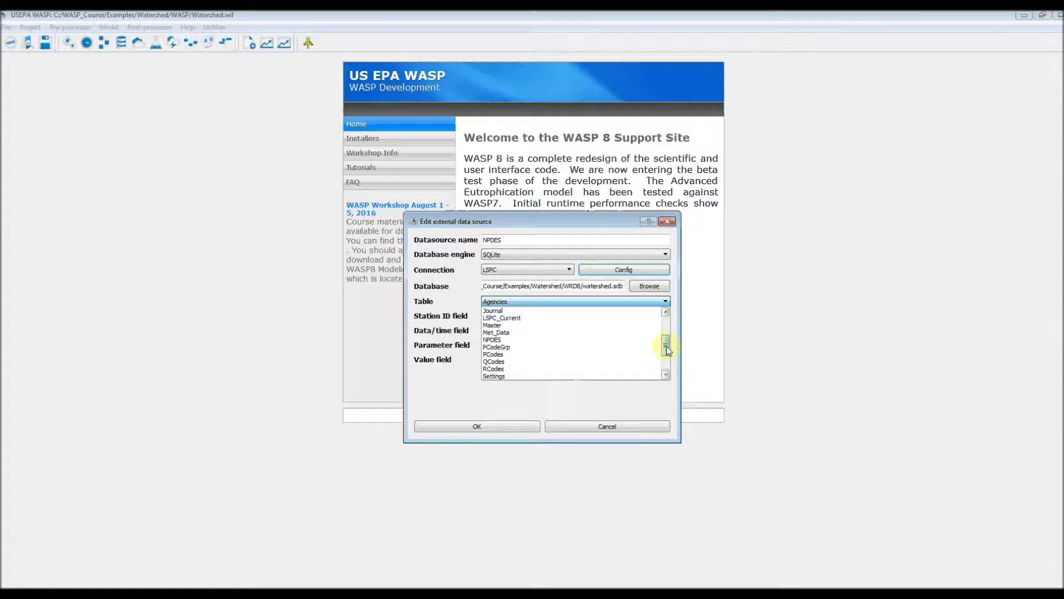
pyautogui.click(627, 338)
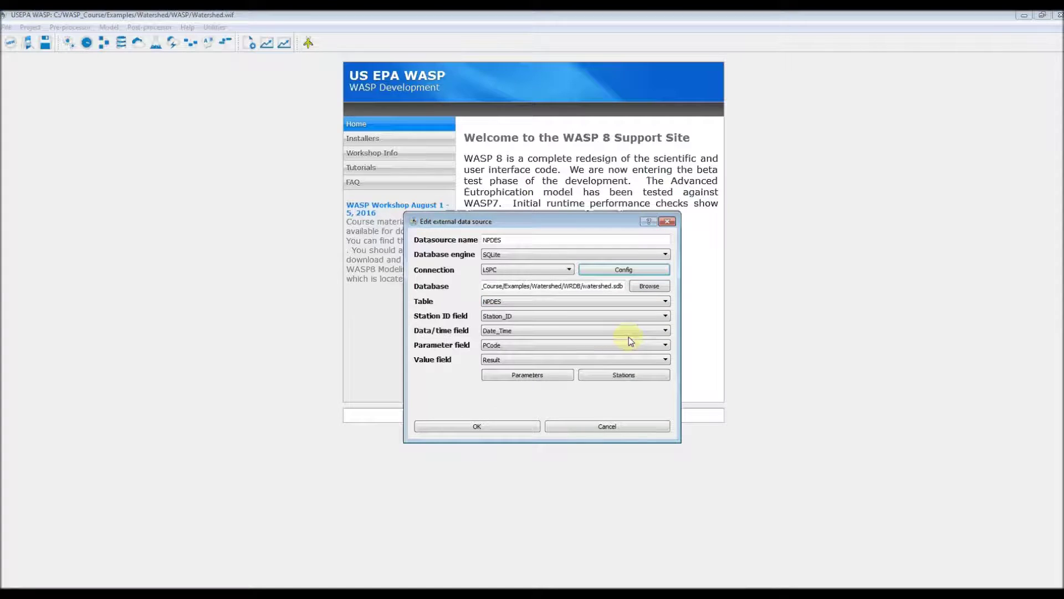
# Map the NH3, NO3 and DON systems of the NPDES source to the database parameters NH3, NO3 and DON
pyautogui.click(557, 377)
pyautogui.click(495, 282)
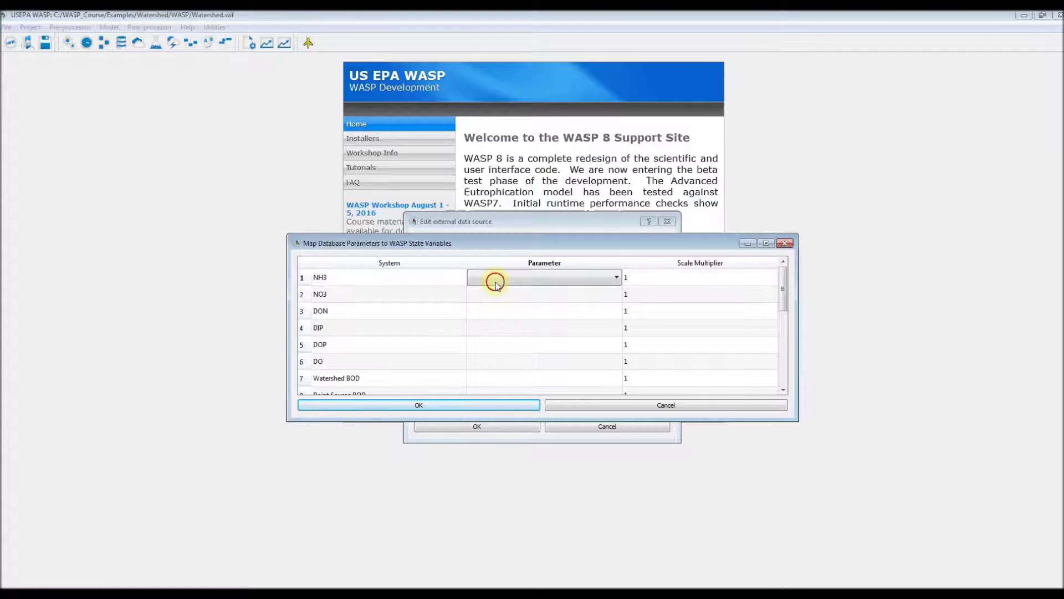
pyautogui.click(495, 282)
pyautogui.click(504, 297)
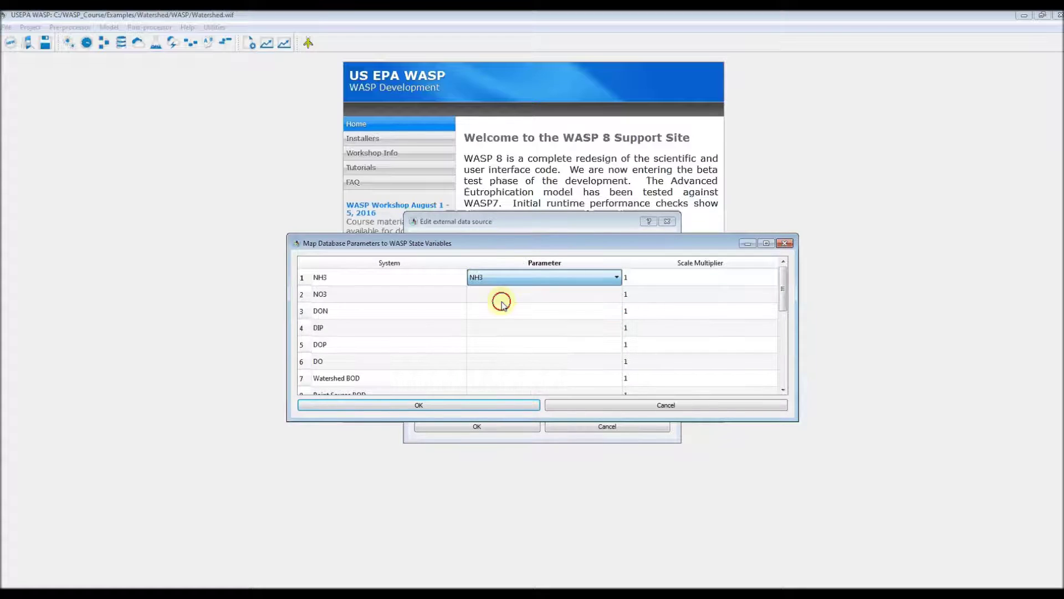
pyautogui.click(504, 294)
pyautogui.click(504, 294)
pyautogui.click(497, 322)
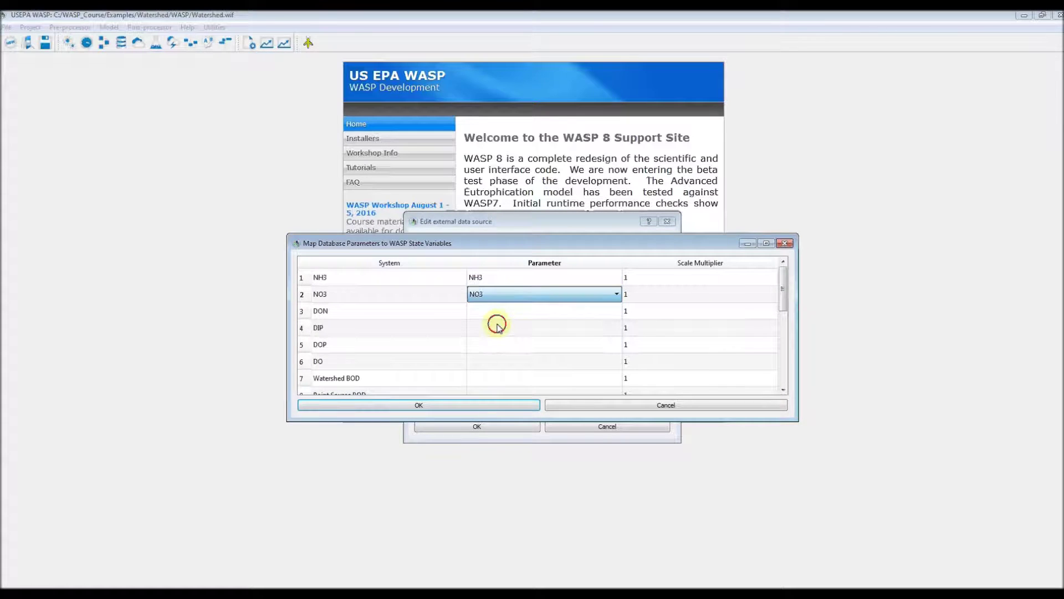
pyautogui.click(497, 316)
pyautogui.click(497, 316)
pyautogui.click(497, 348)
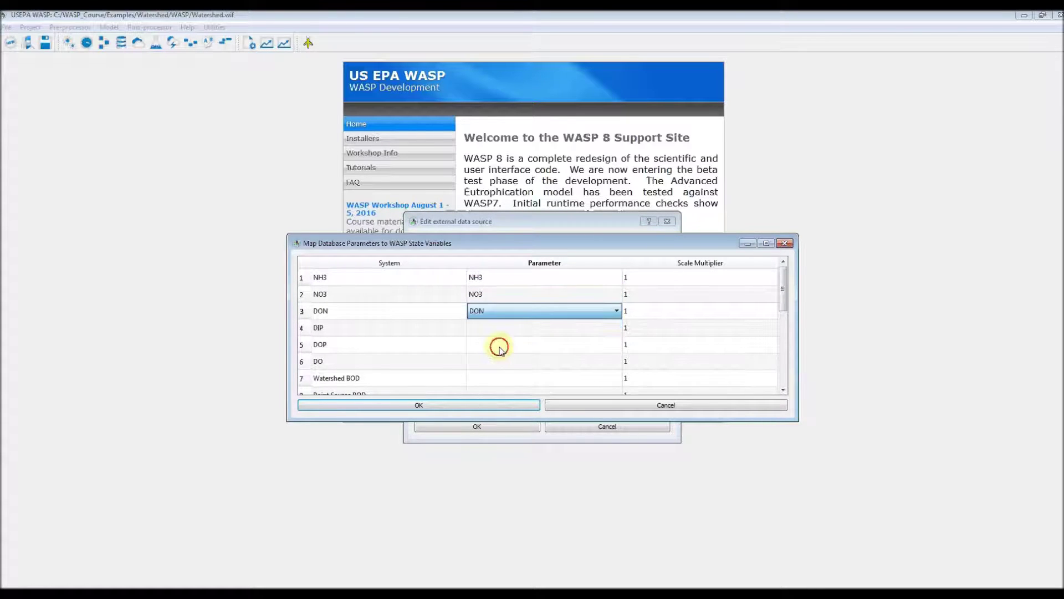
# Map the DIP, DOP and DO systems of the NPDES source to the database parameters DIP, DOP and DO
pyautogui.click(496, 328)
pyautogui.click(497, 327)
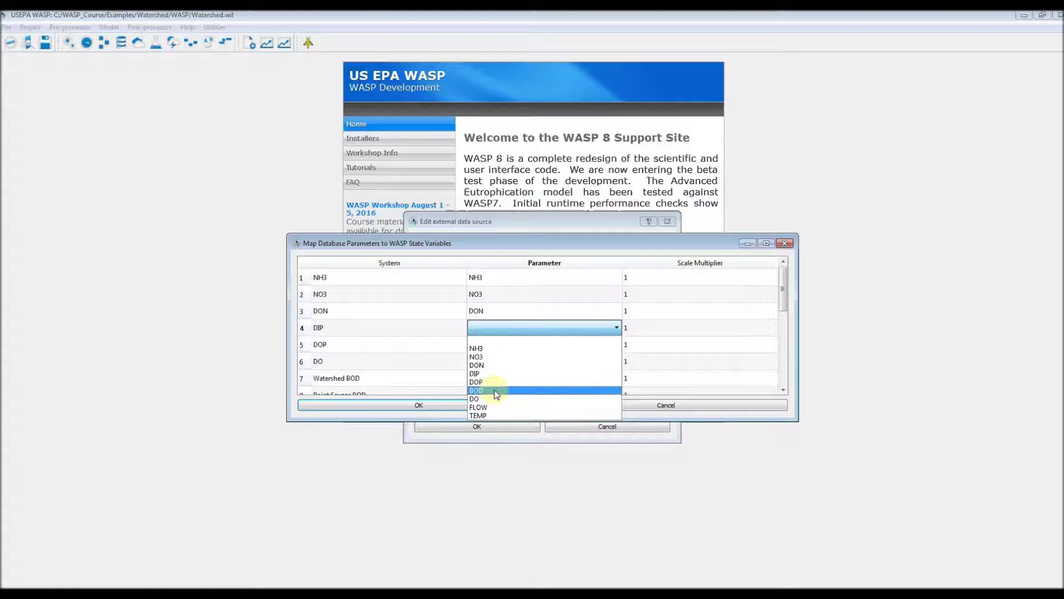
pyautogui.click(487, 374)
pyautogui.click(491, 346)
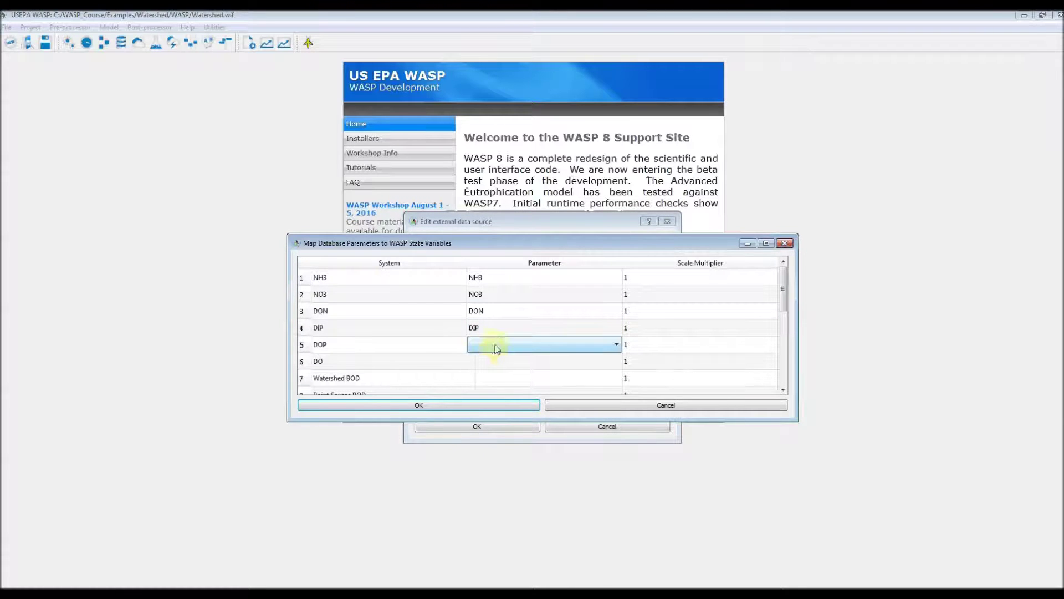
pyautogui.click(491, 346)
pyautogui.click(495, 399)
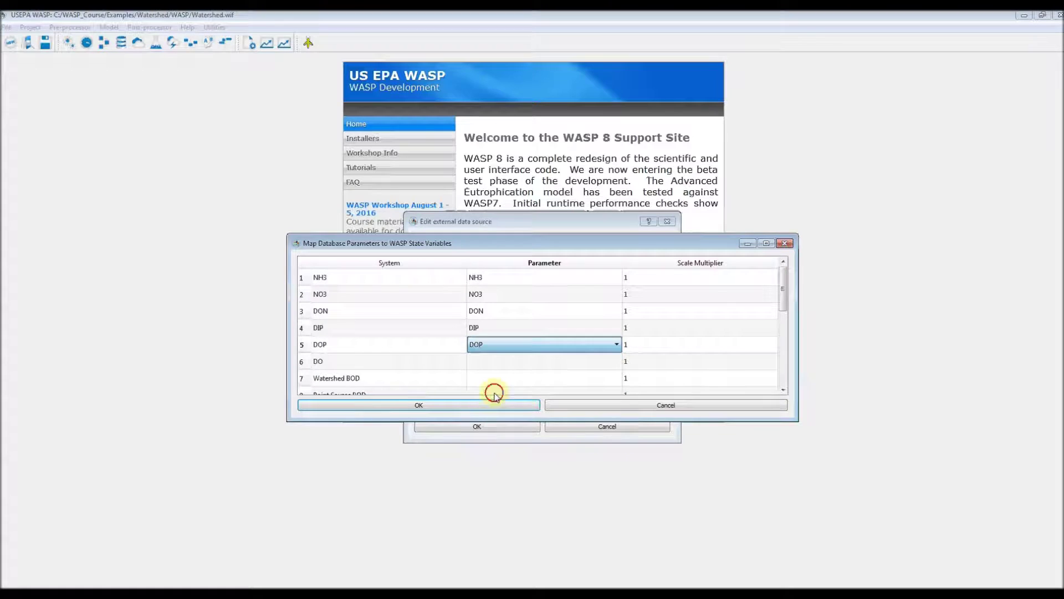
pyautogui.click(494, 362)
pyautogui.click(495, 364)
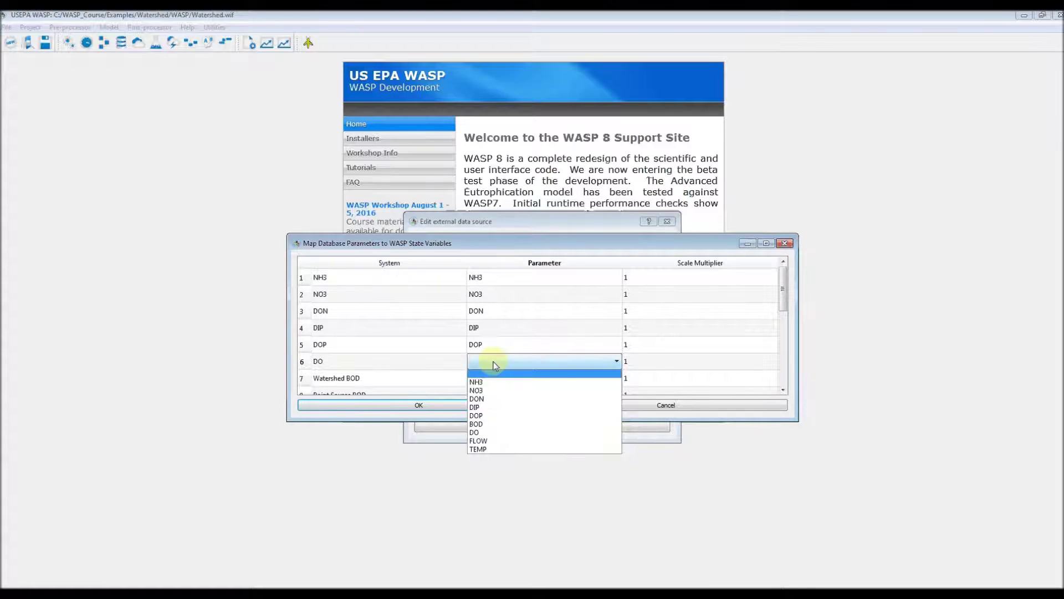
pyautogui.click(499, 432)
# Enlarge the parameter mapping window and map the Point Source BOD system to the database parameter BOD
pyautogui.moveTo(623, 421); pyautogui.dragTo(614, 516)
pyautogui.click(519, 396)
pyautogui.click(520, 397)
pyautogui.click(519, 397)
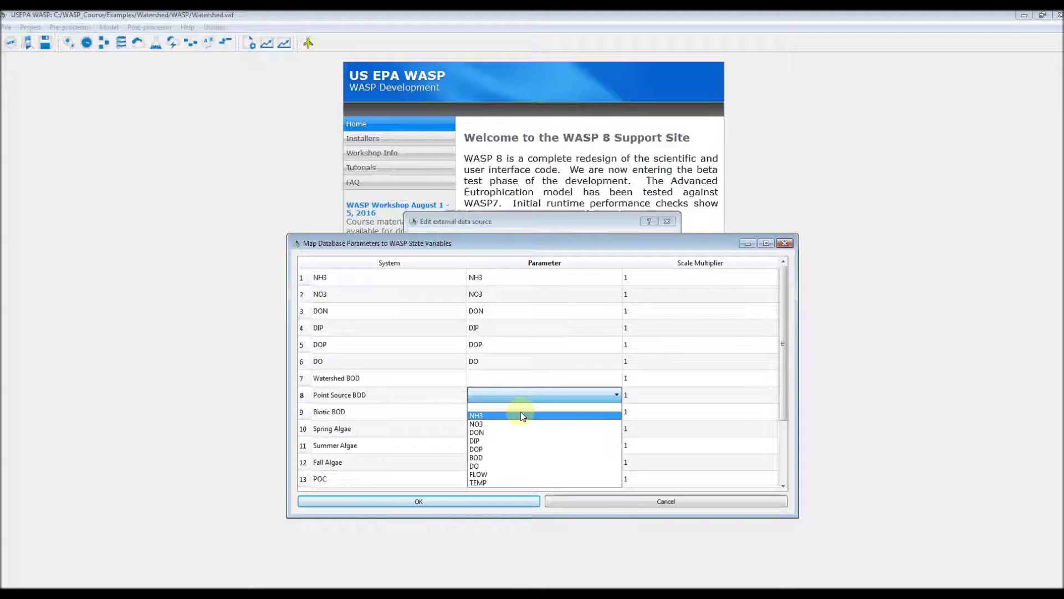
pyautogui.click(517, 458)
pyautogui.click(533, 445)
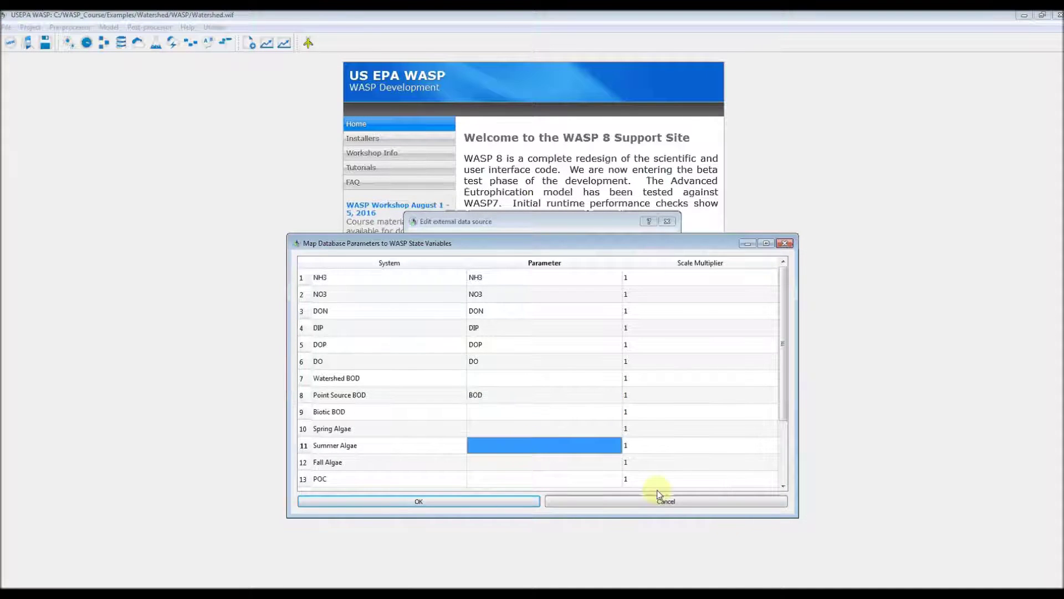
# Extend the mapping window to show all systems and map Temp to the database parameter TEMP
pyautogui.moveTo(637, 516); pyautogui.dragTo(630, 594)
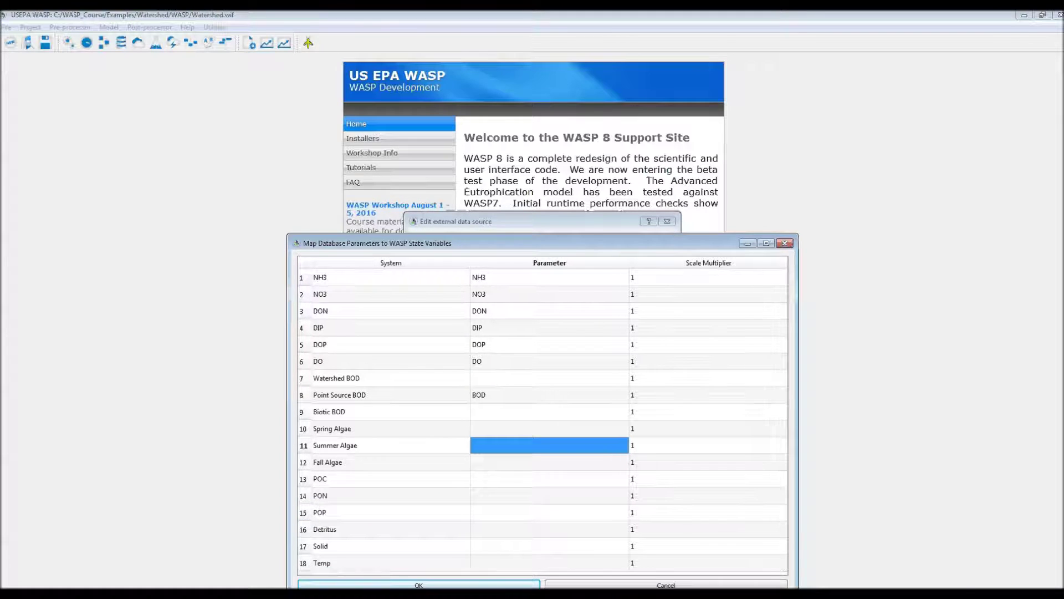
pyautogui.click(558, 340)
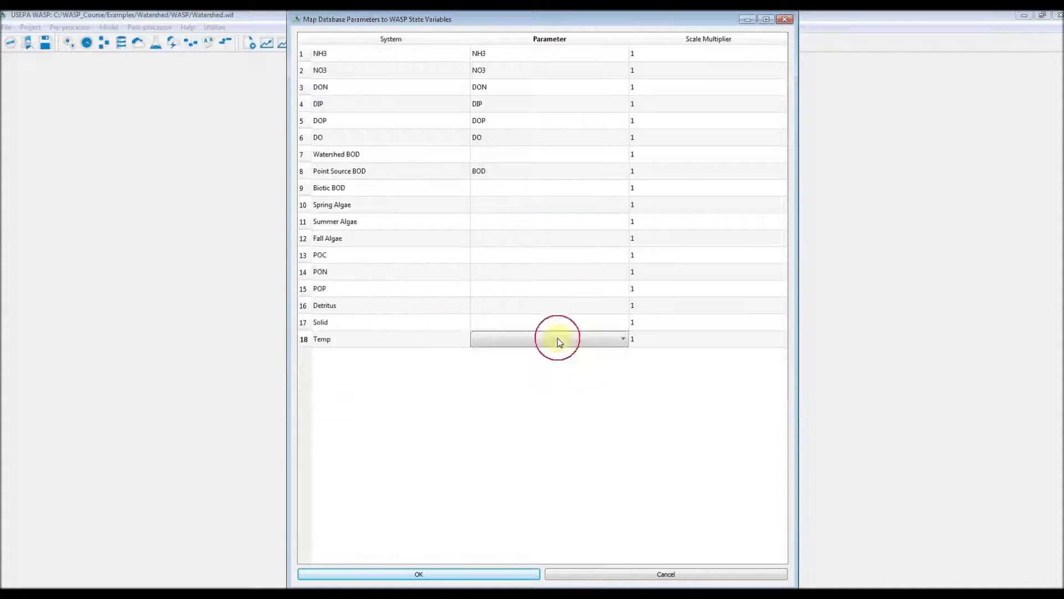
pyautogui.click(559, 340)
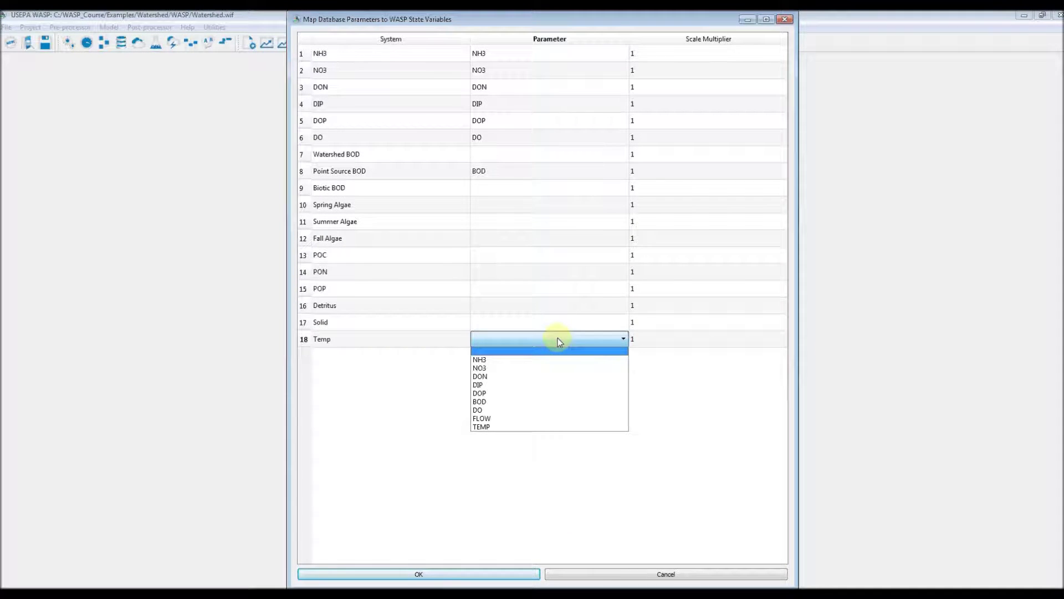
pyautogui.click(496, 426)
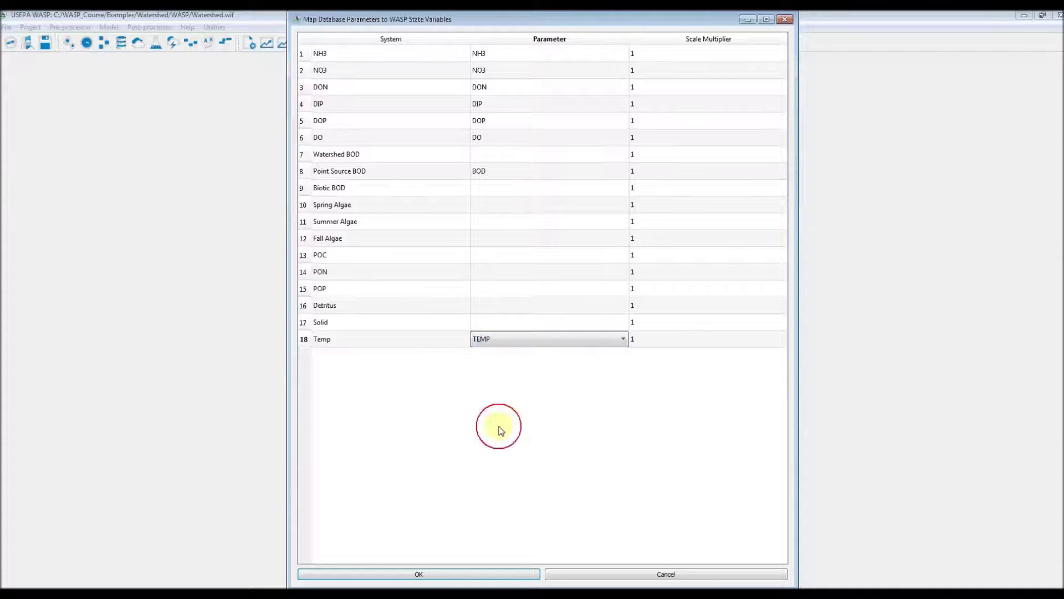
# Accept the parameter mapping and map the AmbrosevilleWWTP segment to external data station AMB-001
pyautogui.click(495, 577)
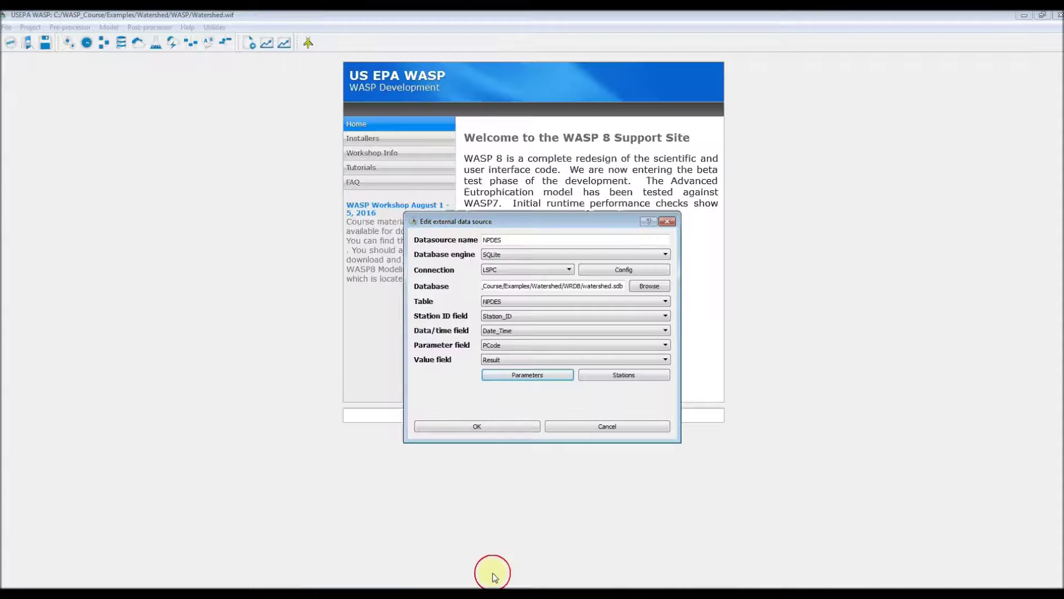
pyautogui.click(641, 378)
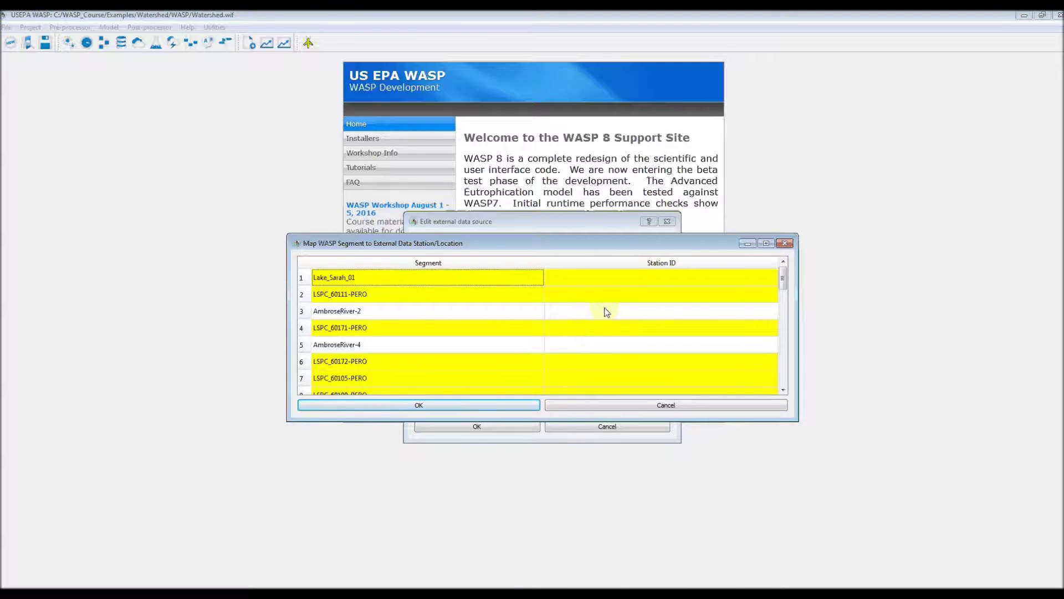
pyautogui.click(783, 279)
pyautogui.moveTo(784, 280); pyautogui.dragTo(772, 316)
pyautogui.click(687, 348)
pyautogui.click(686, 346)
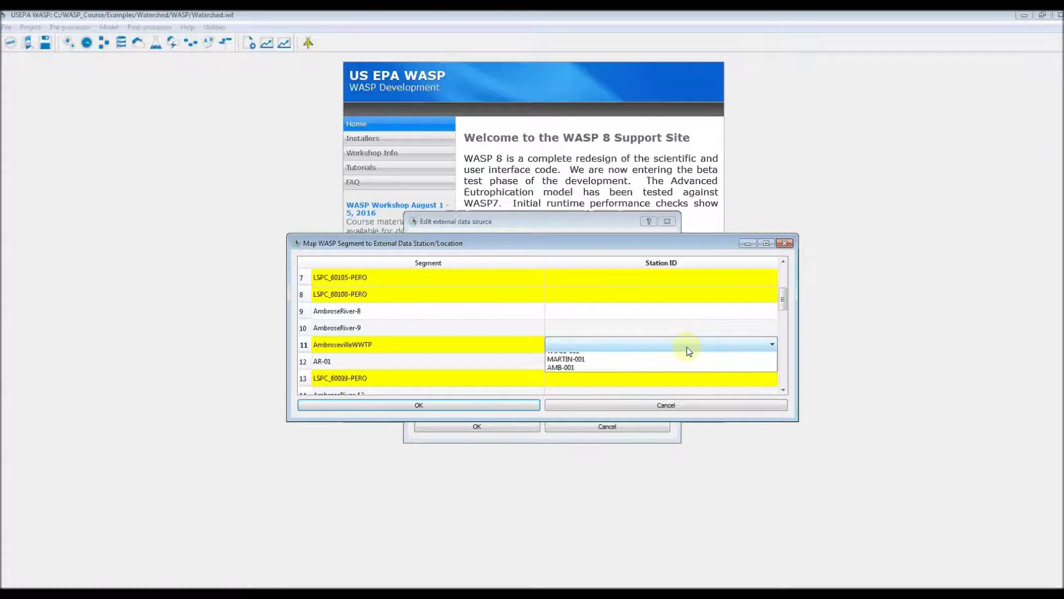
pyautogui.click(657, 382)
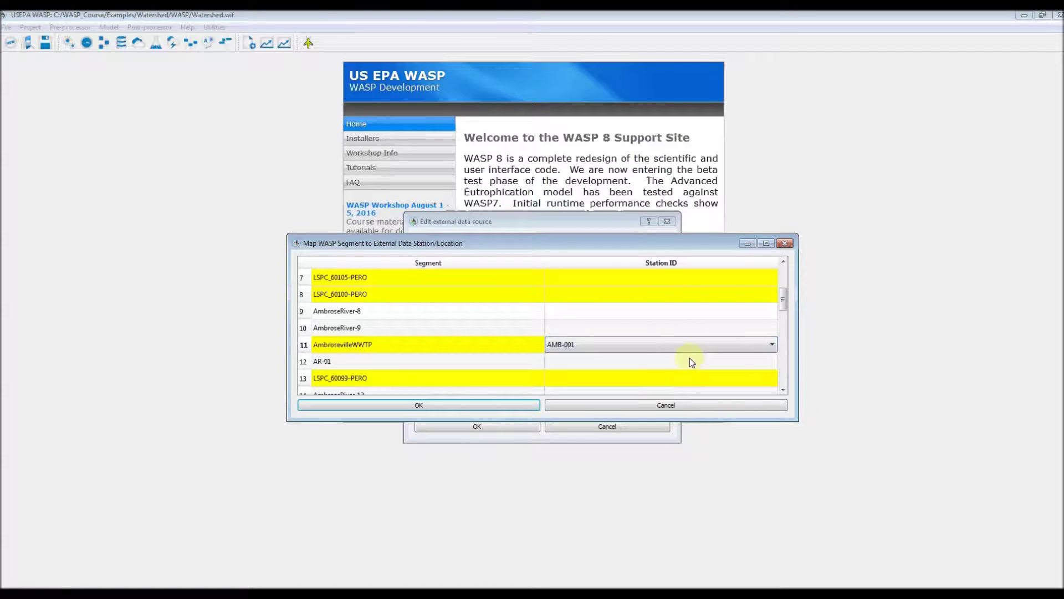
# Map the WoolIndustries segment to external data station WOOL-001
pyautogui.moveTo(787, 302); pyautogui.dragTo(787, 314)
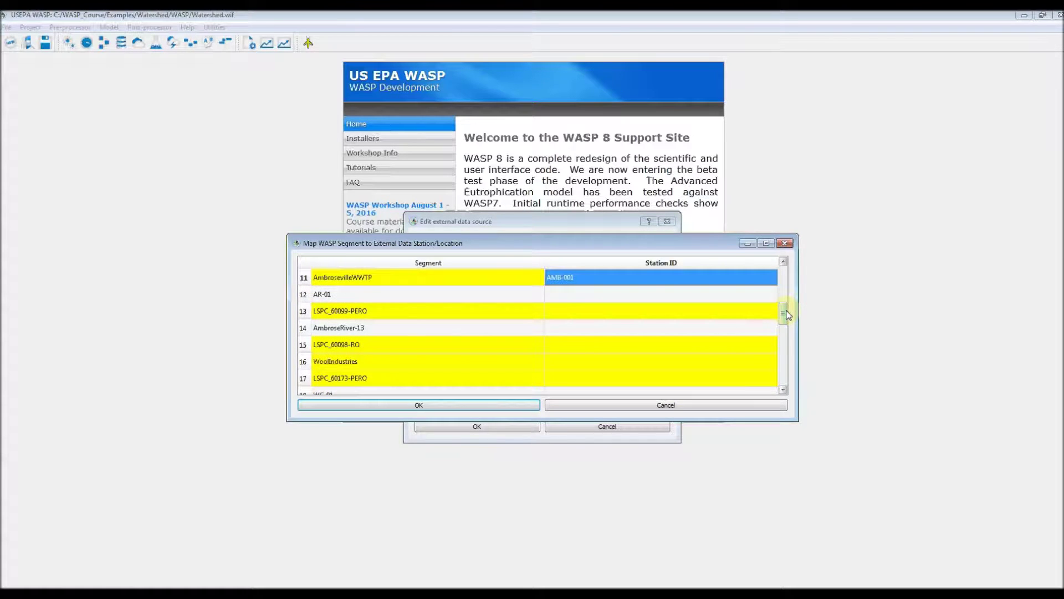
pyautogui.scroll(-1, 784, 311)
pyautogui.click(724, 340)
pyautogui.click(726, 344)
pyautogui.click(709, 365)
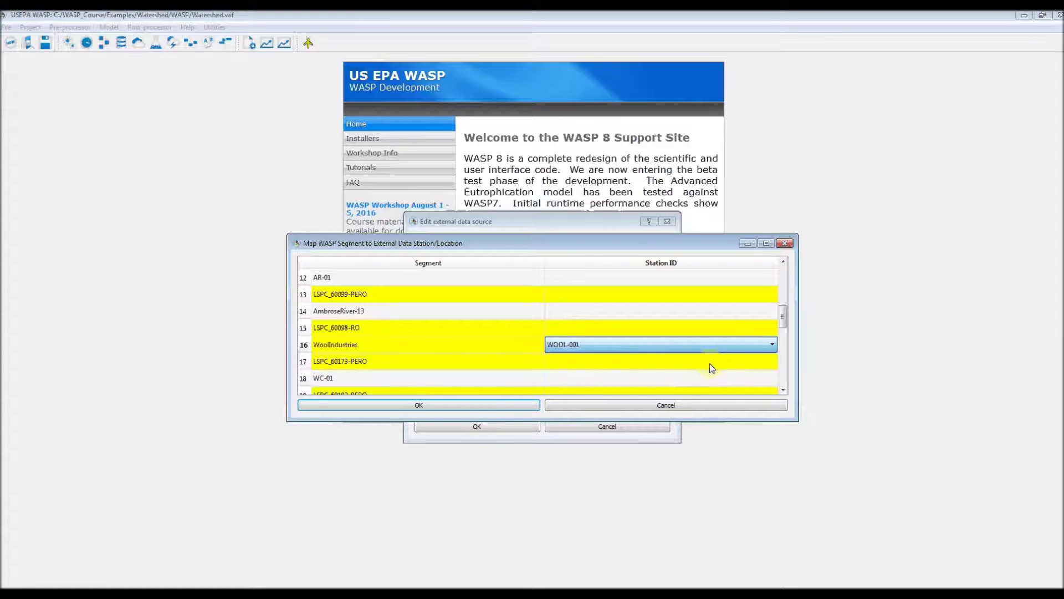
# Map the MartinvilleWWTP segment to station MARTIN-001 and save the NPDES external data source
pyautogui.moveTo(782, 320); pyautogui.dragTo(784, 349)
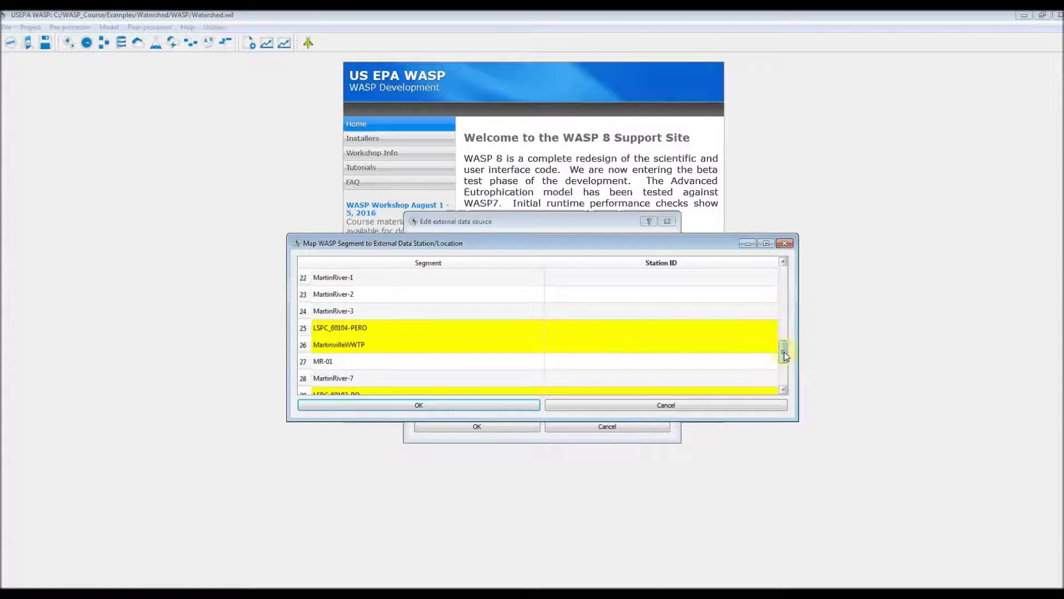
pyautogui.click(752, 347)
pyautogui.click(741, 344)
pyautogui.click(723, 372)
pyautogui.click(443, 405)
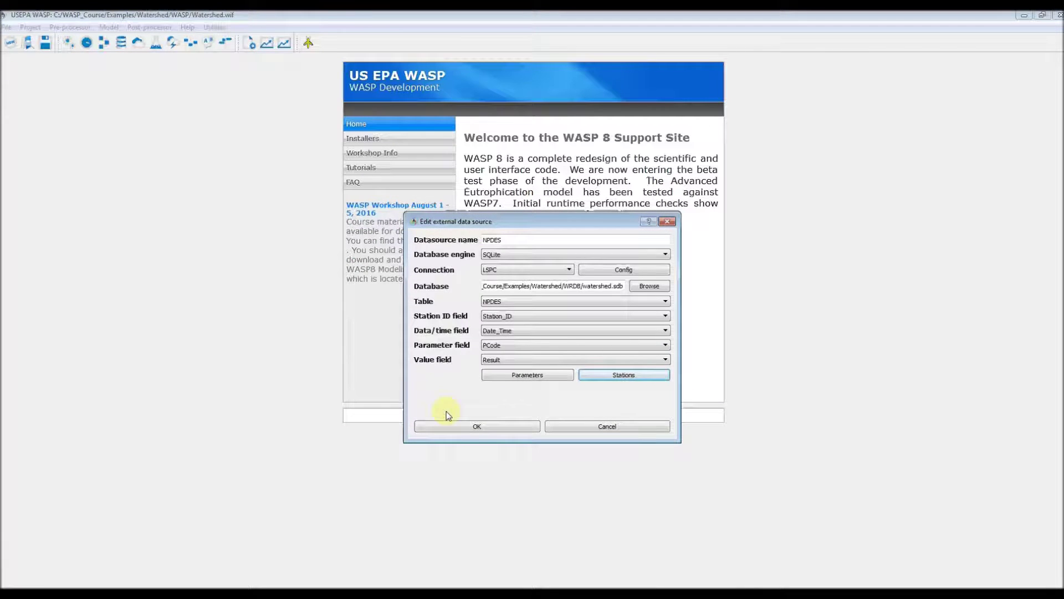
pyautogui.click(465, 427)
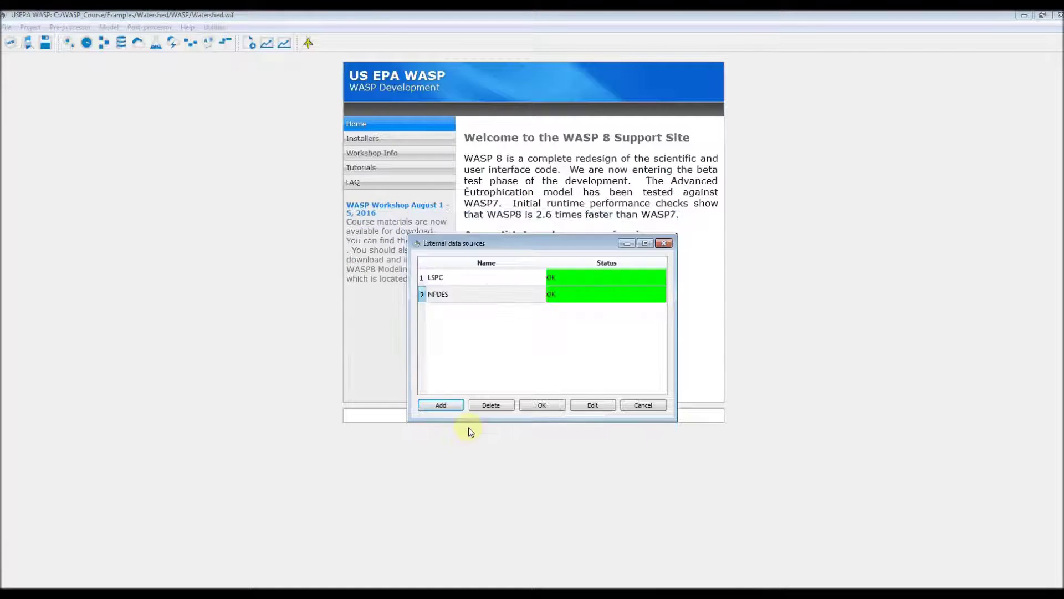
pyautogui.click(553, 405)
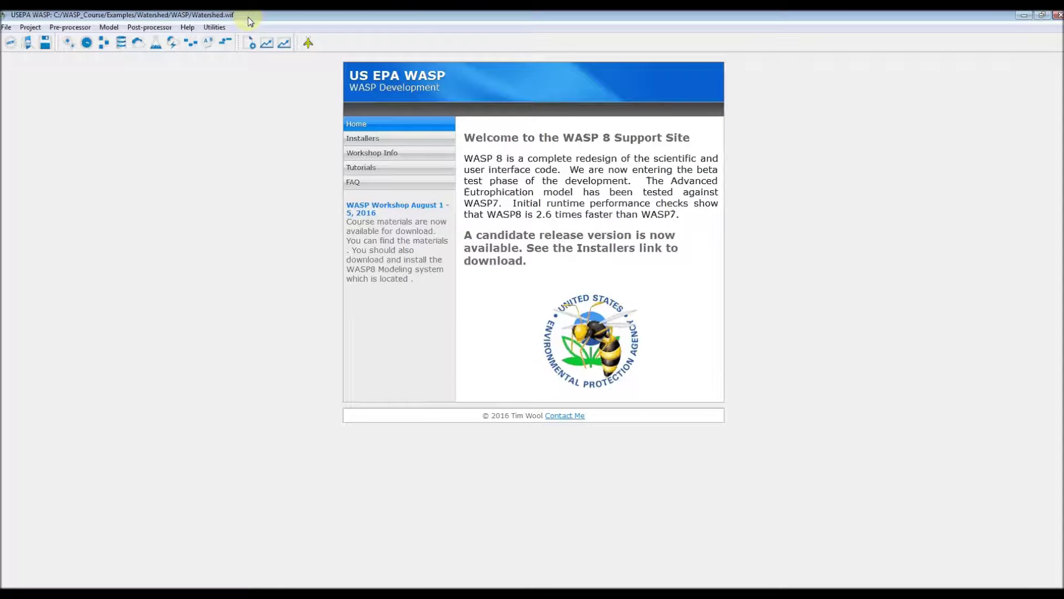
# Open Boundaries and Loads in an enlarged window and set AmbrosevilleWWTP's NH3 boundary source to NPDES
pyautogui.click(224, 49)
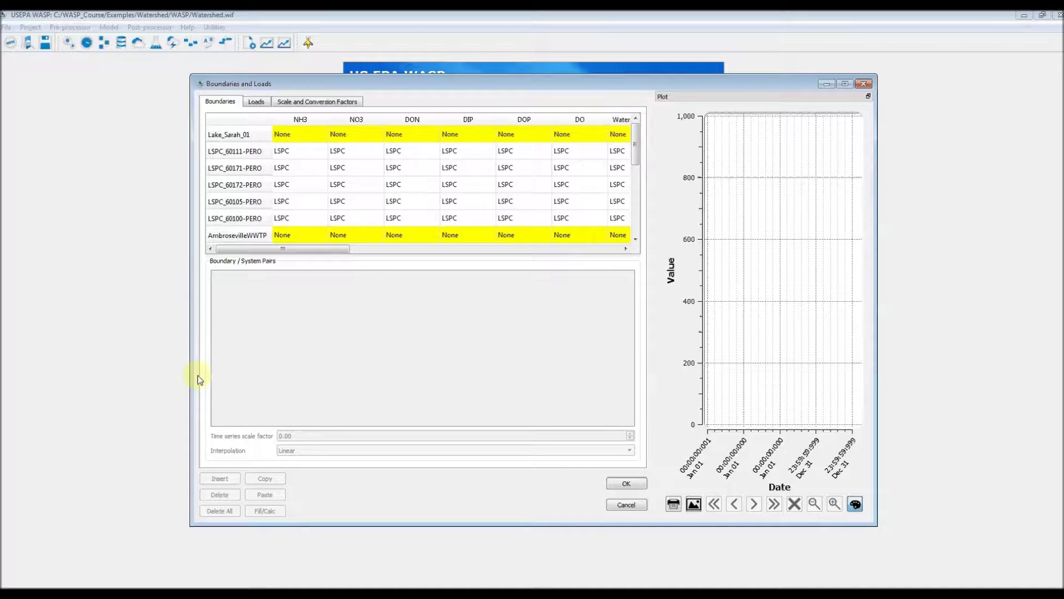
pyautogui.moveTo(191, 373); pyautogui.dragTo(52, 345)
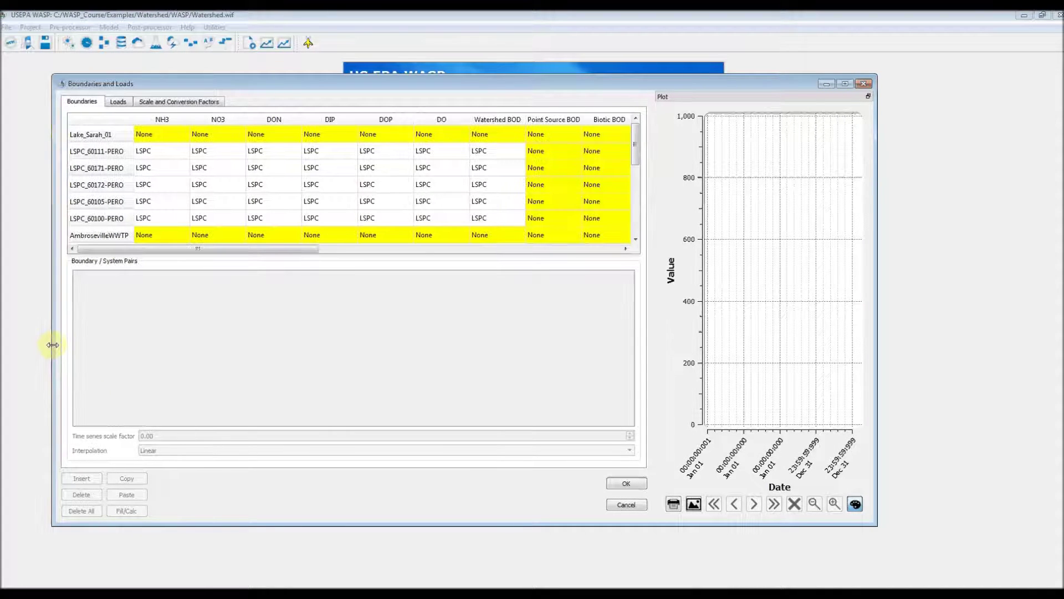
pyautogui.moveTo(876, 523); pyautogui.dragTo(1055, 580)
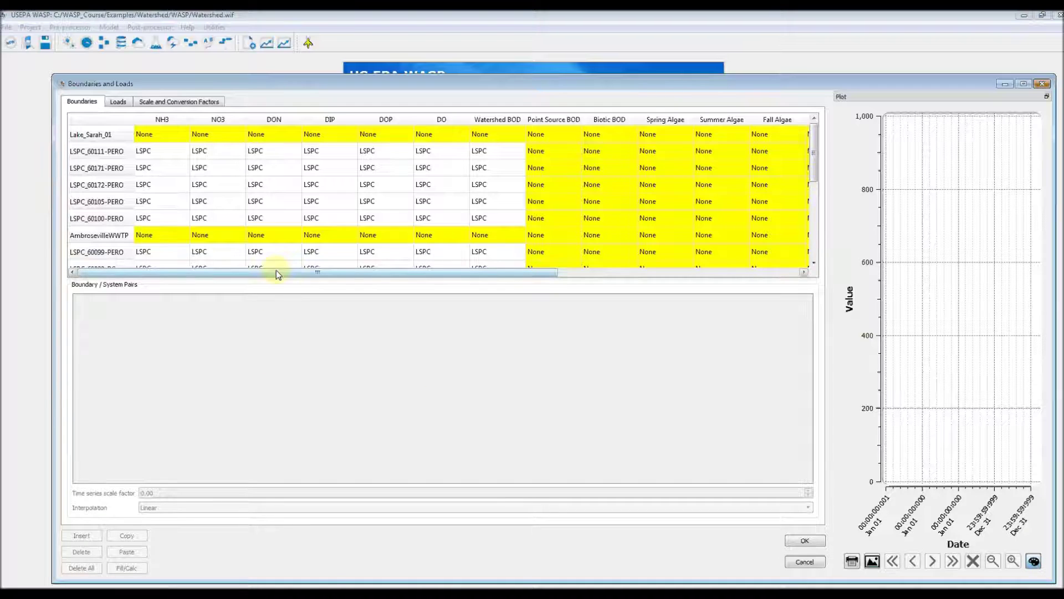
pyautogui.click(154, 237)
pyautogui.click(154, 237)
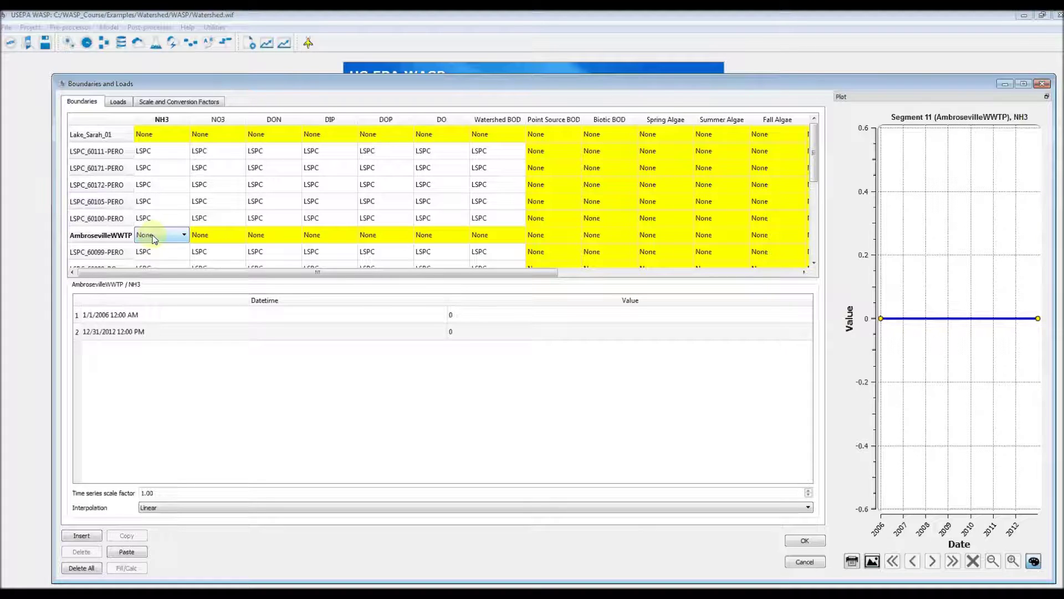
pyautogui.click(155, 237)
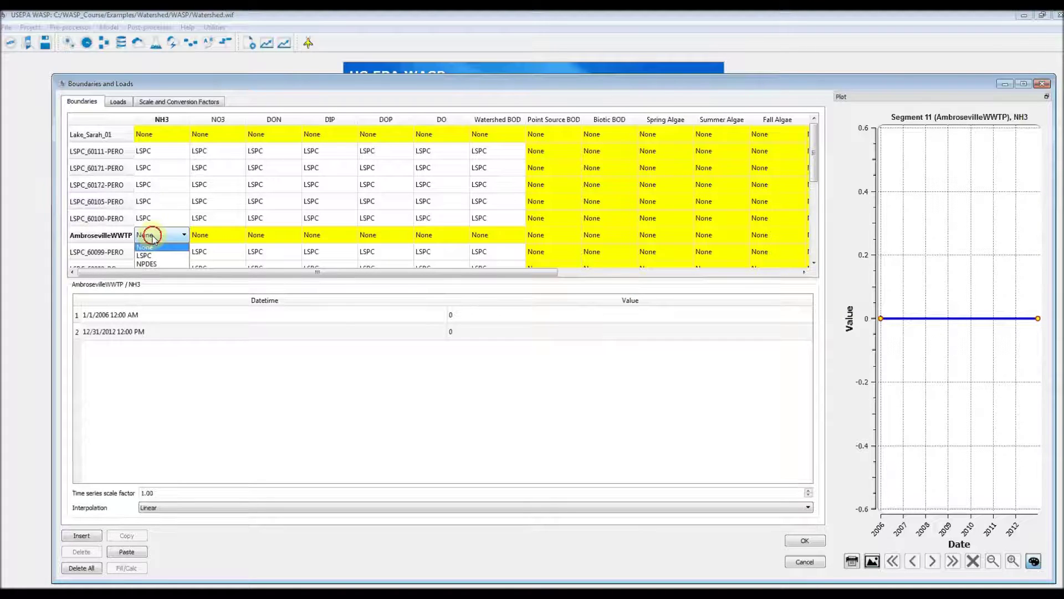
pyautogui.click(156, 265)
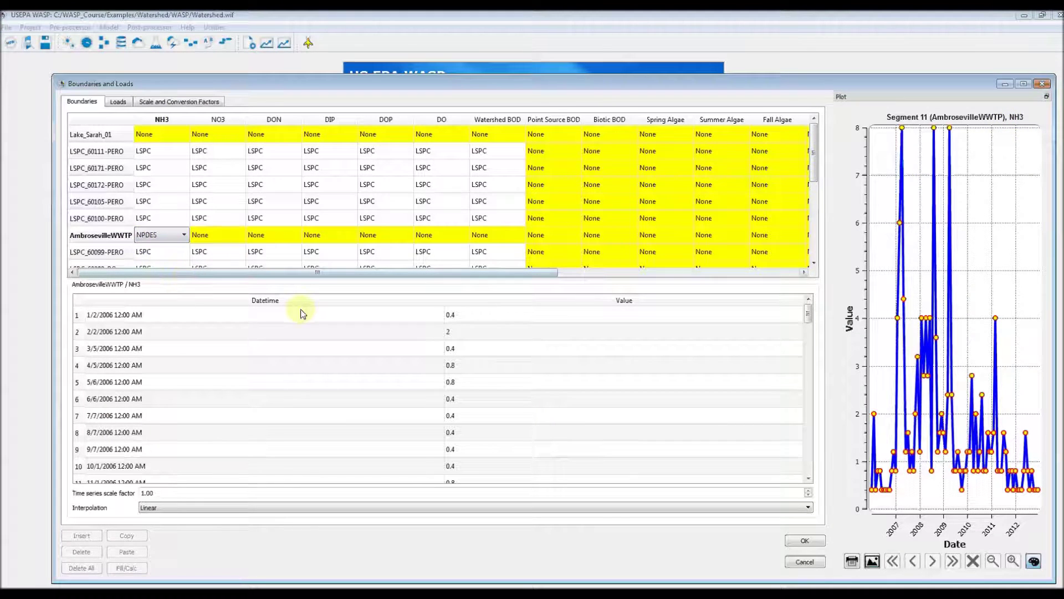
# Set AmbrosevilleWWTP's NO3, DON, DIP, DOP and DO boundary sources to NPDES
pyautogui.click(217, 241)
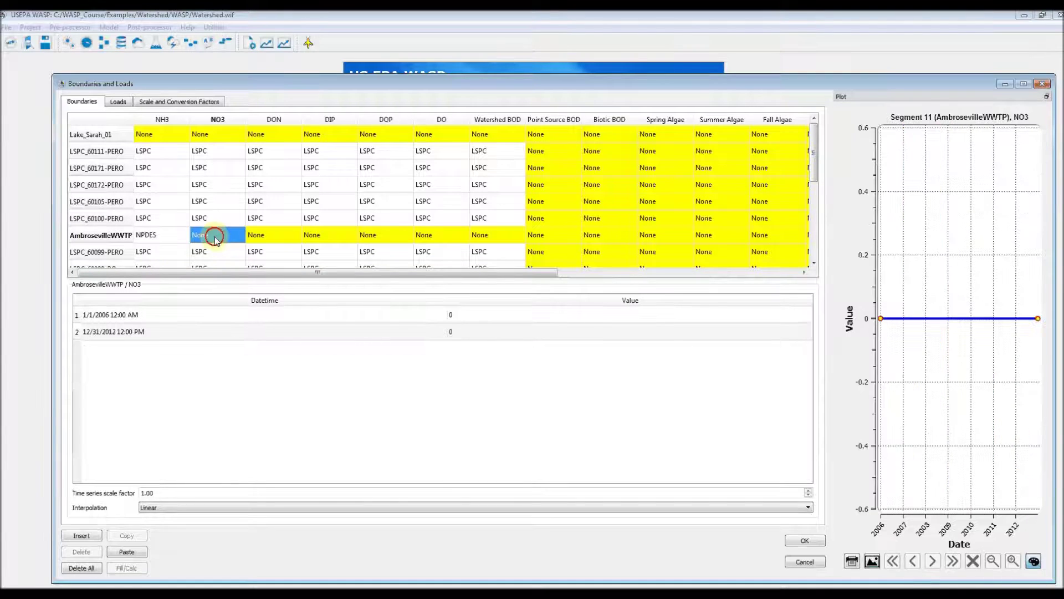
pyautogui.scroll(-1, 216, 241)
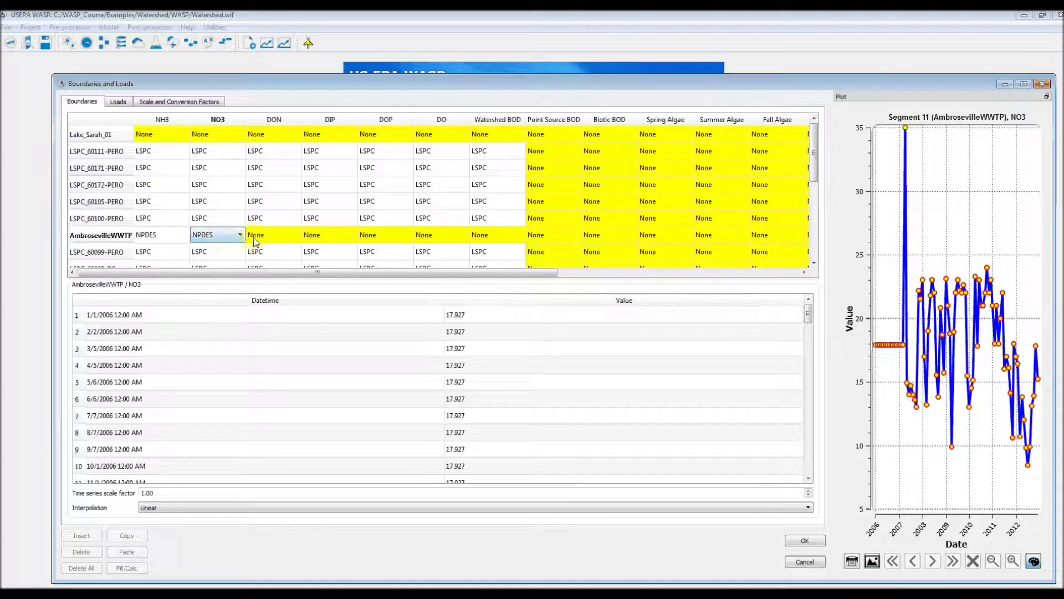
pyautogui.click(266, 240)
pyautogui.scroll(-1, 266, 240)
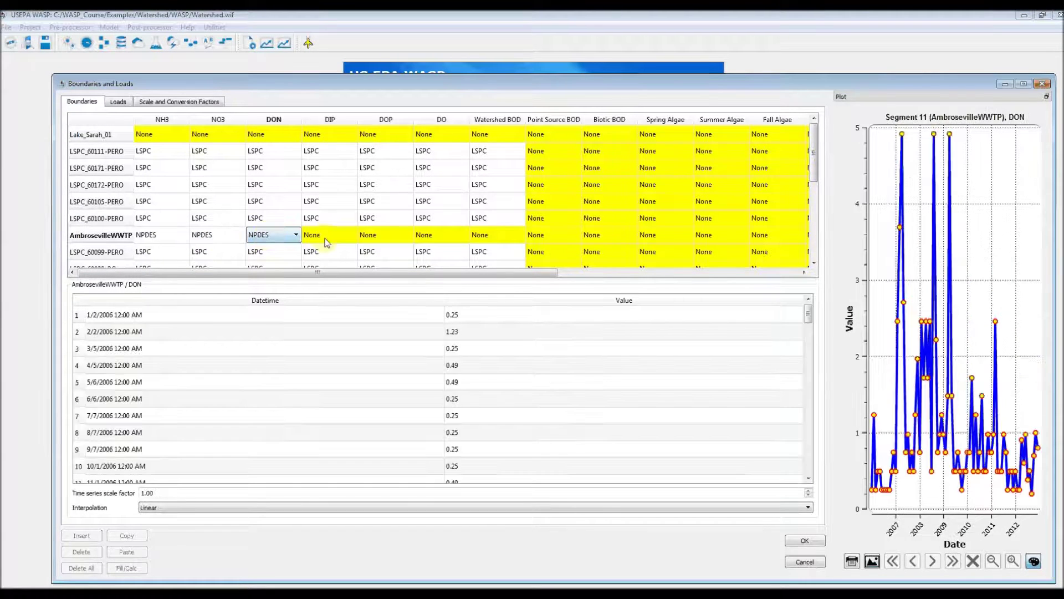
pyautogui.click(325, 237)
pyautogui.scroll(-1, 388, 245)
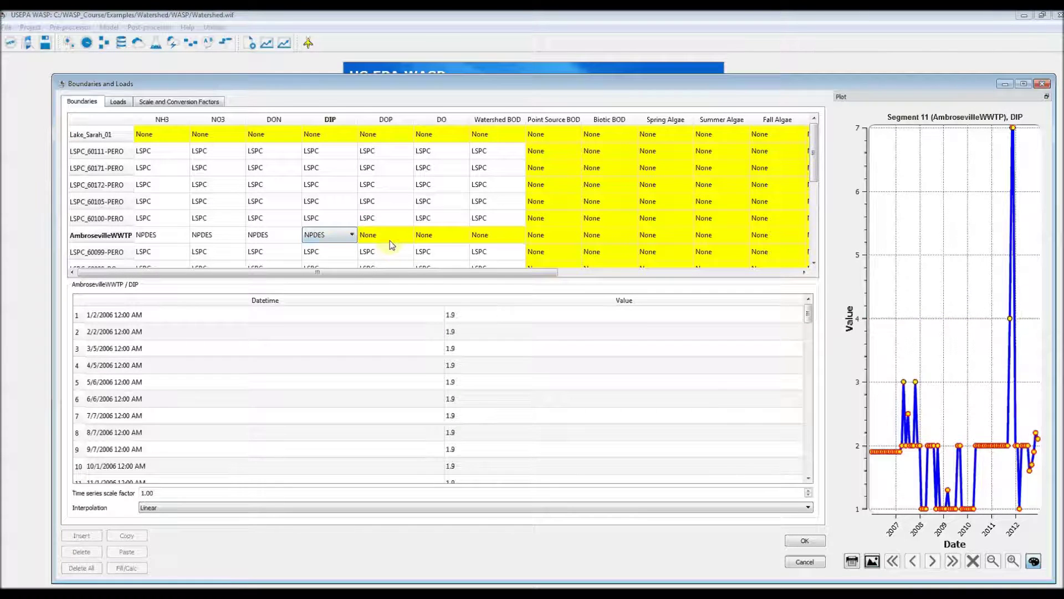
pyautogui.click(387, 240)
pyautogui.scroll(-1, 415, 241)
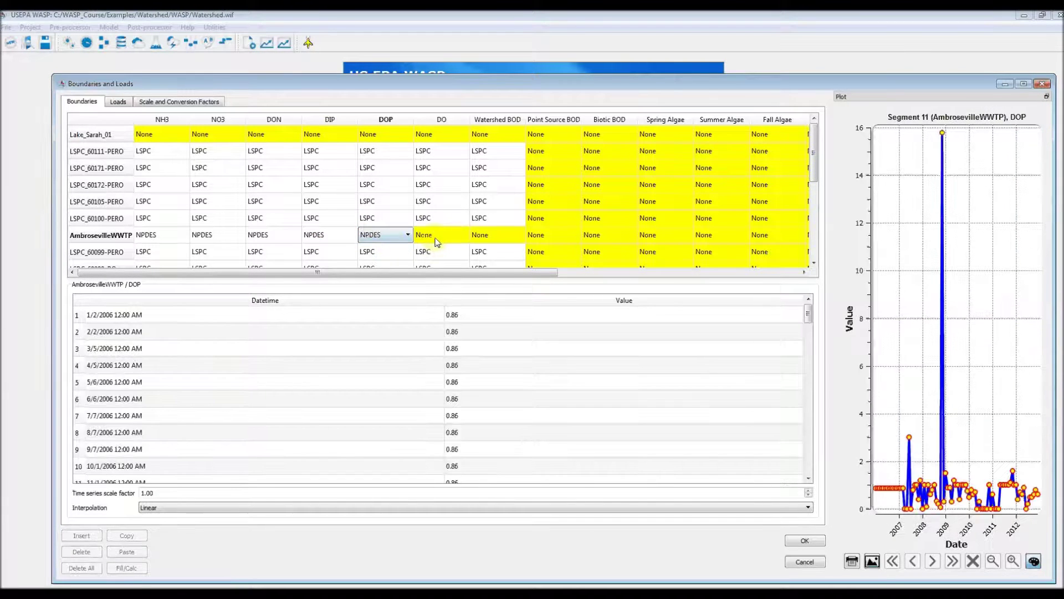
pyautogui.click(435, 239)
pyautogui.scroll(-1, 466, 238)
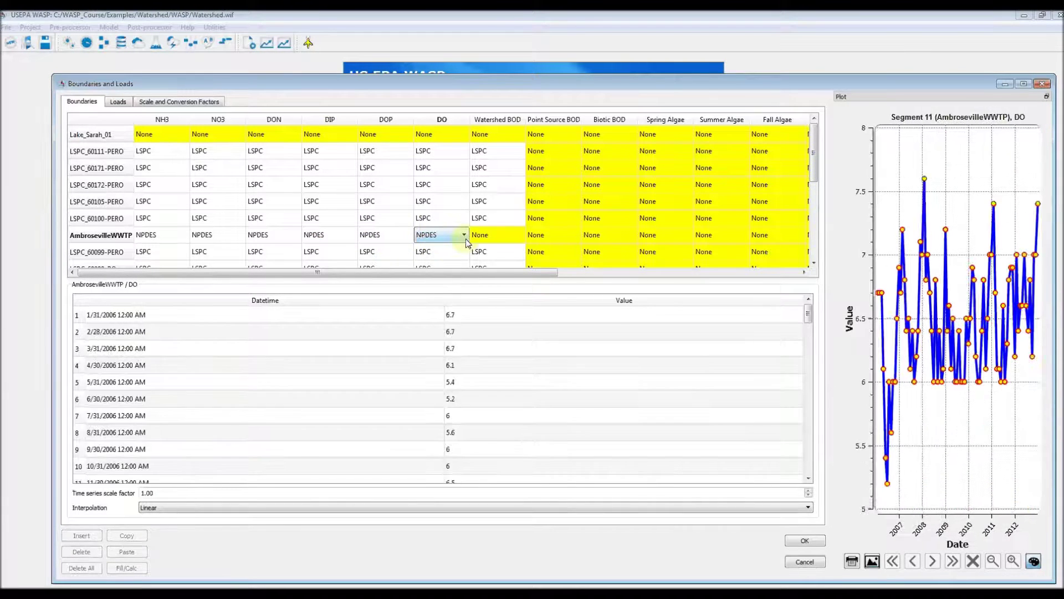
# Set AmbrosevilleWWTP's Point Source BOD and Temp boundary sources to NPDES
pyautogui.click(552, 242)
pyautogui.scroll(-1, 548, 237)
pyautogui.click(550, 272)
pyautogui.moveTo(550, 272); pyautogui.dragTo(605, 277)
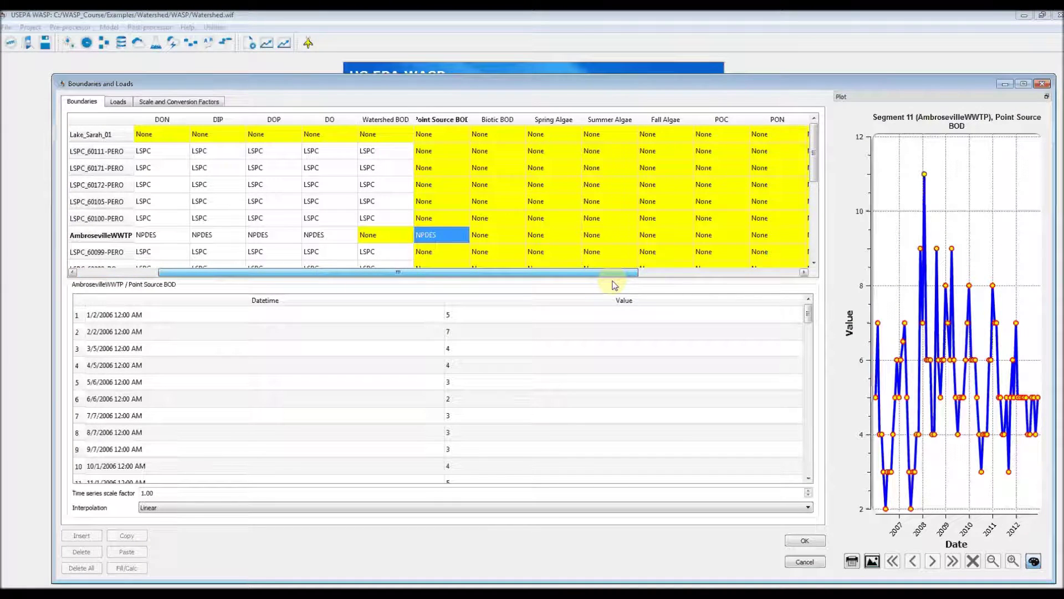
pyautogui.moveTo(602, 280); pyautogui.dragTo(760, 286)
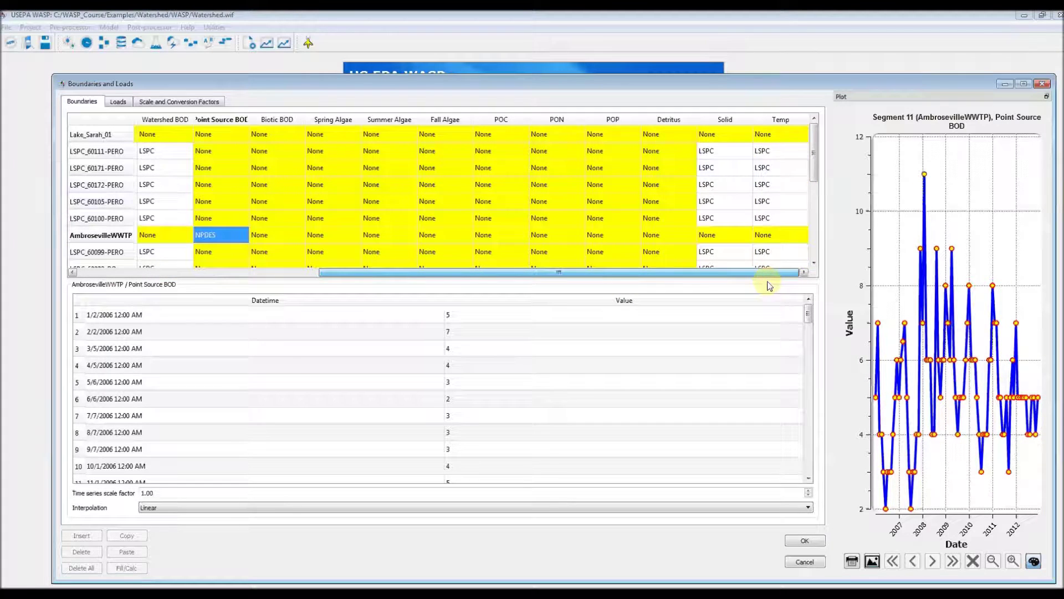
pyautogui.click(777, 233)
pyautogui.click(778, 235)
pyautogui.scroll(-2, 780, 236)
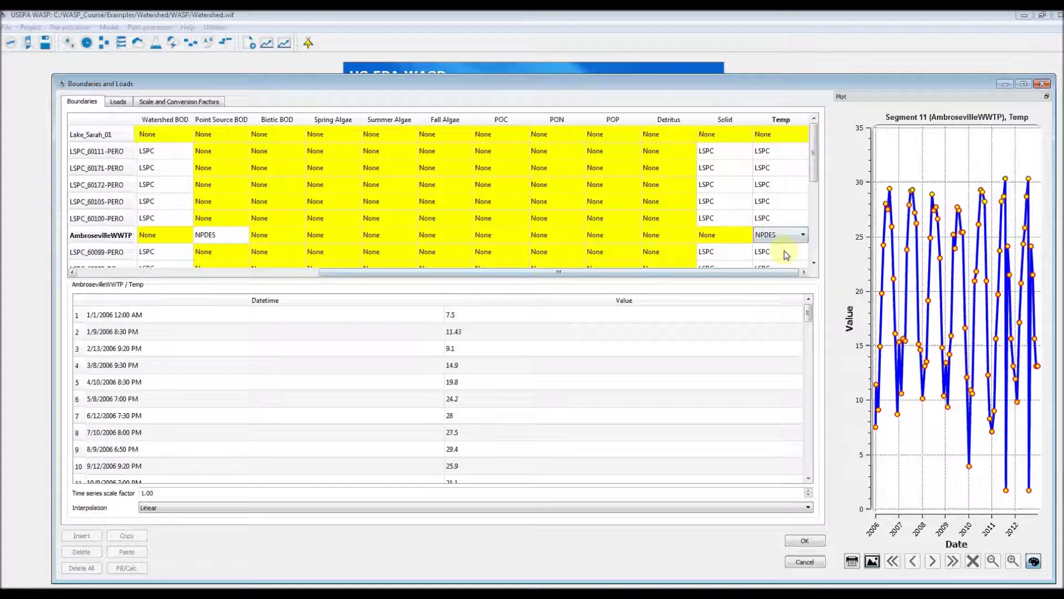
# Set WoolIndustries' NH3, NO3 and DON boundary sources to NPDES
pyautogui.click(703, 274)
pyautogui.moveTo(702, 273); pyautogui.dragTo(411, 259)
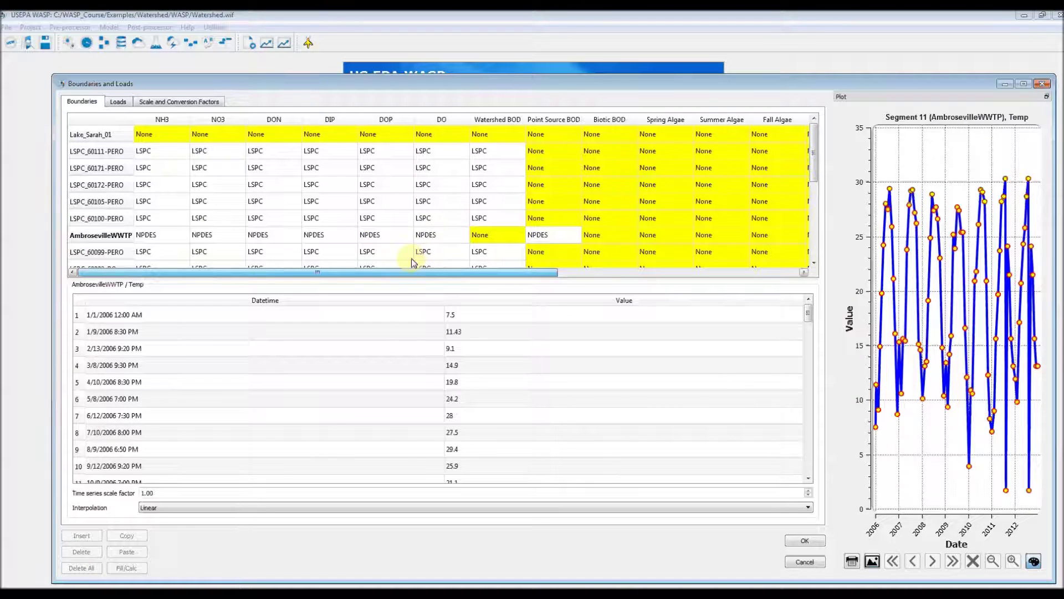
pyautogui.moveTo(813, 172); pyautogui.dragTo(814, 197)
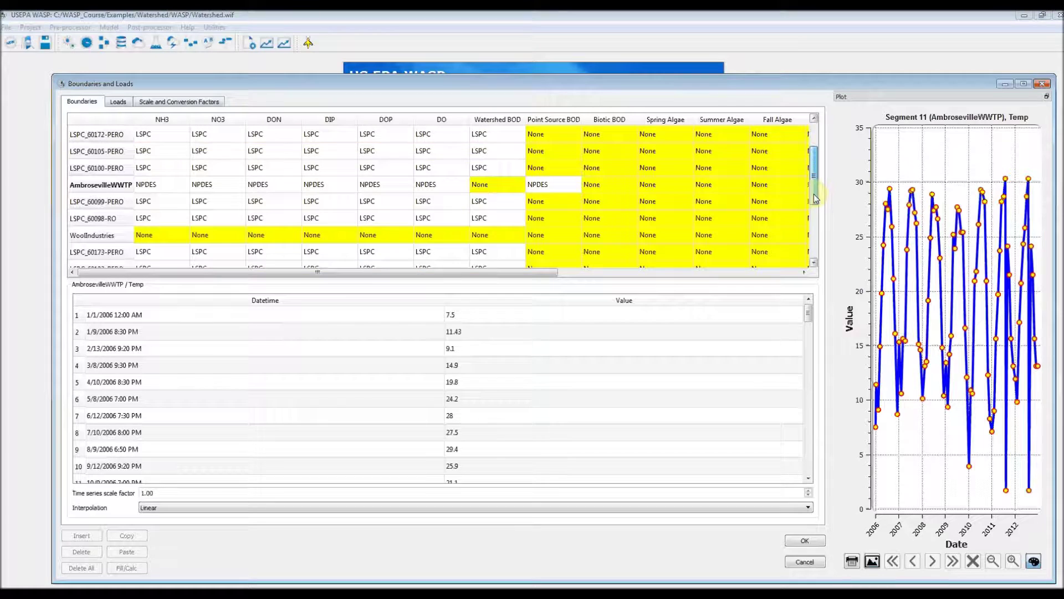
pyautogui.click(156, 233)
pyautogui.click(154, 235)
pyautogui.click(146, 264)
pyautogui.click(212, 237)
pyautogui.click(213, 241)
pyautogui.click(214, 241)
pyautogui.click(271, 234)
# Set WoolIndustries' DIP, DOP and DO boundary sources to NPDES
pyautogui.click(335, 245)
pyautogui.click(335, 235)
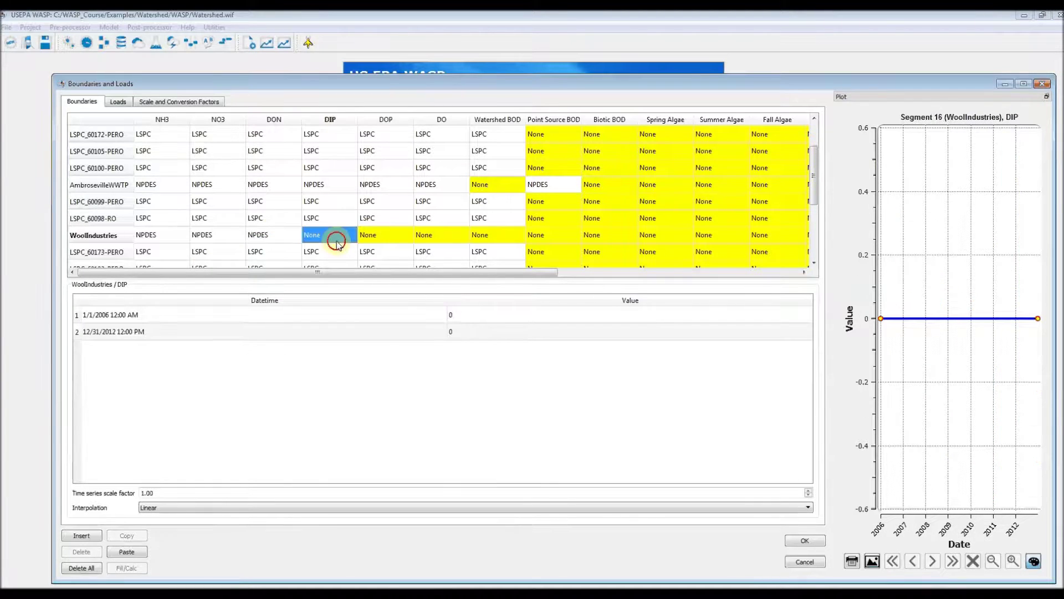
pyautogui.click(341, 239)
pyautogui.click(332, 264)
pyautogui.click(392, 237)
pyautogui.click(391, 238)
pyautogui.click(388, 263)
pyautogui.click(436, 242)
pyautogui.click(463, 235)
pyautogui.click(443, 264)
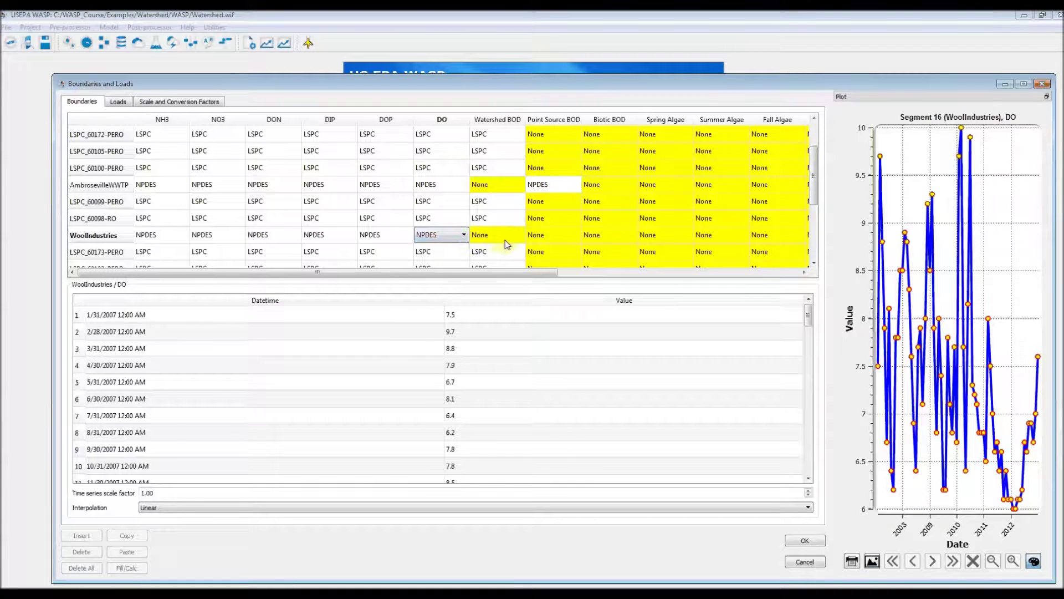
# Set WoolIndustries' Point Source BOD and Temp boundary sources to NPDES
pyautogui.click(546, 238)
pyautogui.click(550, 241)
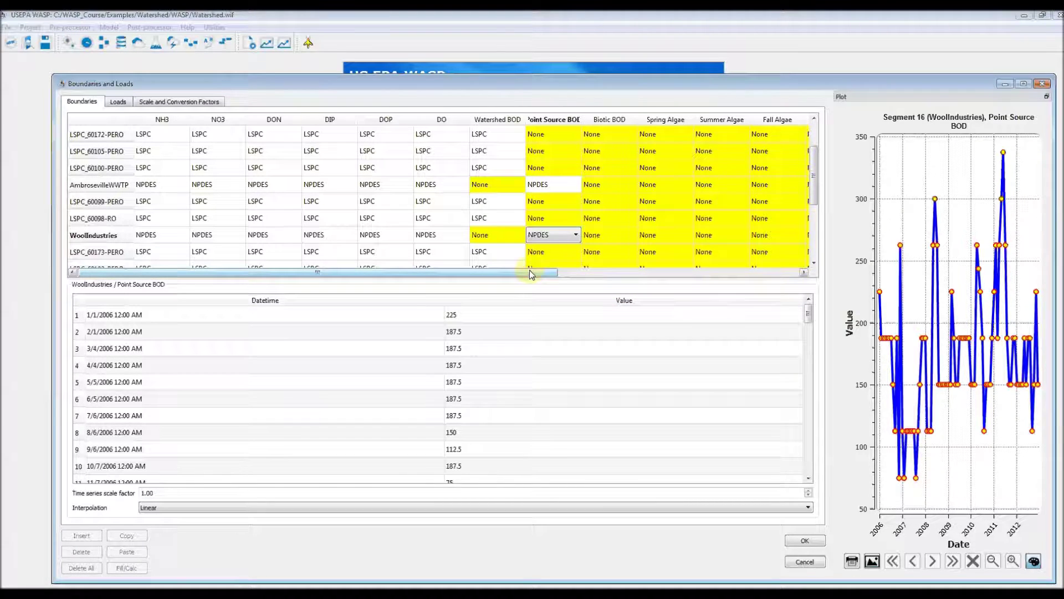
pyautogui.moveTo(530, 271); pyautogui.dragTo(801, 273)
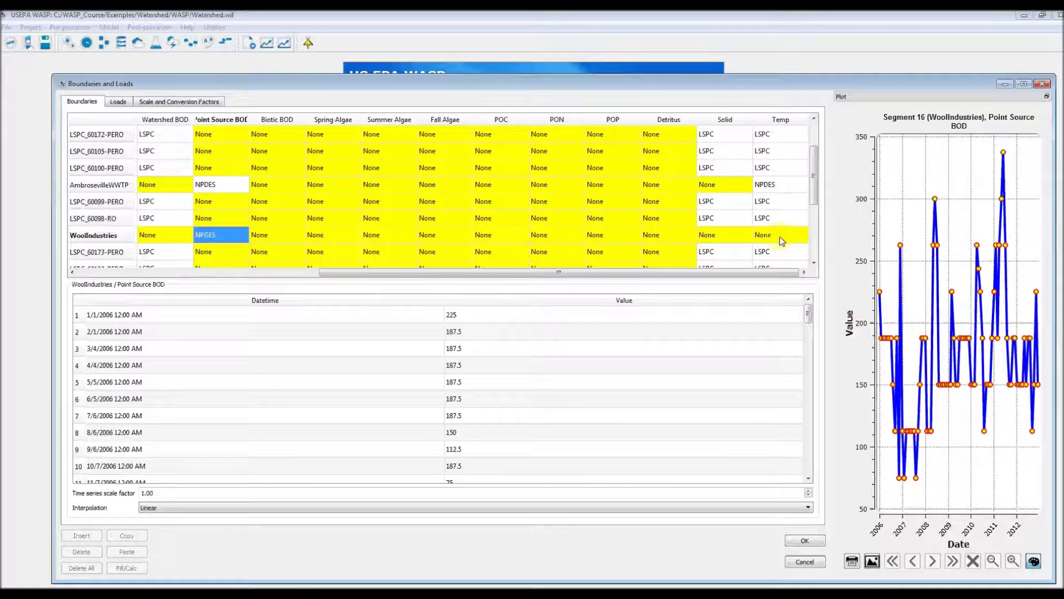
pyautogui.click(782, 240)
pyautogui.click(782, 235)
pyautogui.click(776, 261)
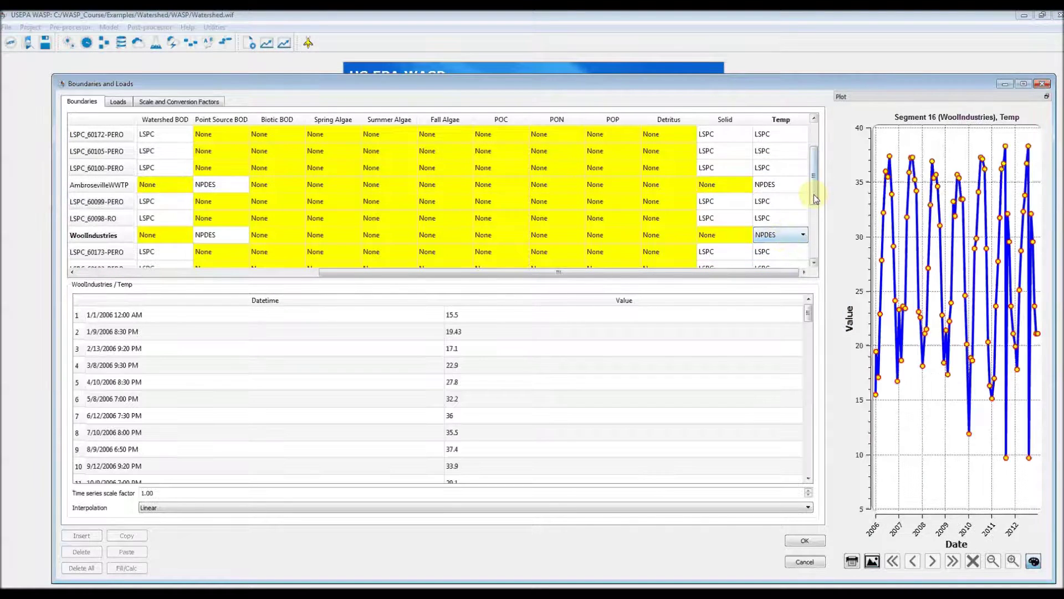
# Set MartinvilleWWTP's NH3 and NO3 boundary sources to NPDES
pyautogui.moveTo(812, 210); pyautogui.dragTo(813, 246)
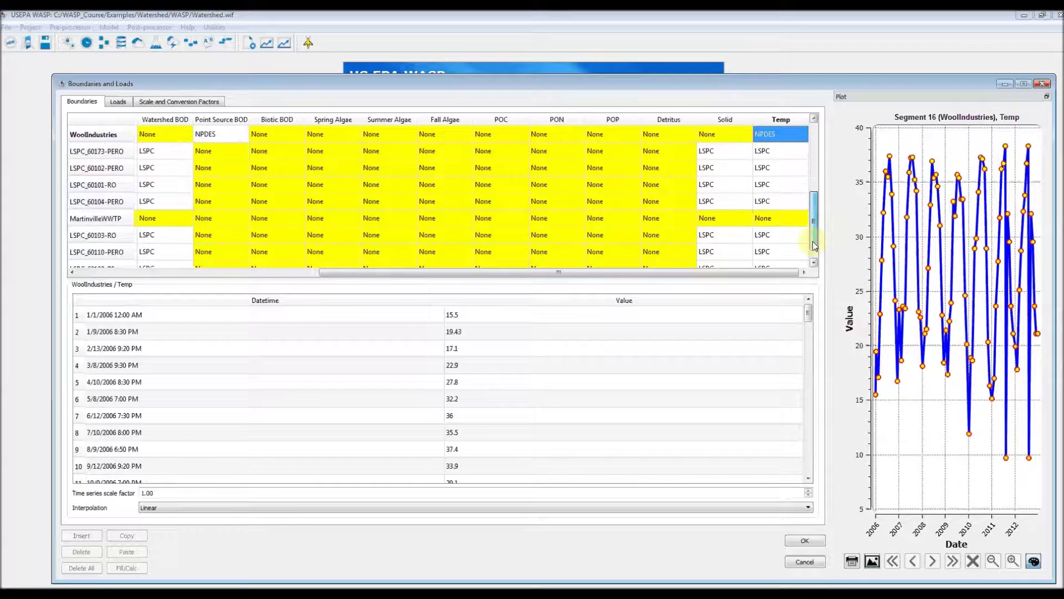
pyautogui.moveTo(686, 275); pyautogui.dragTo(445, 278)
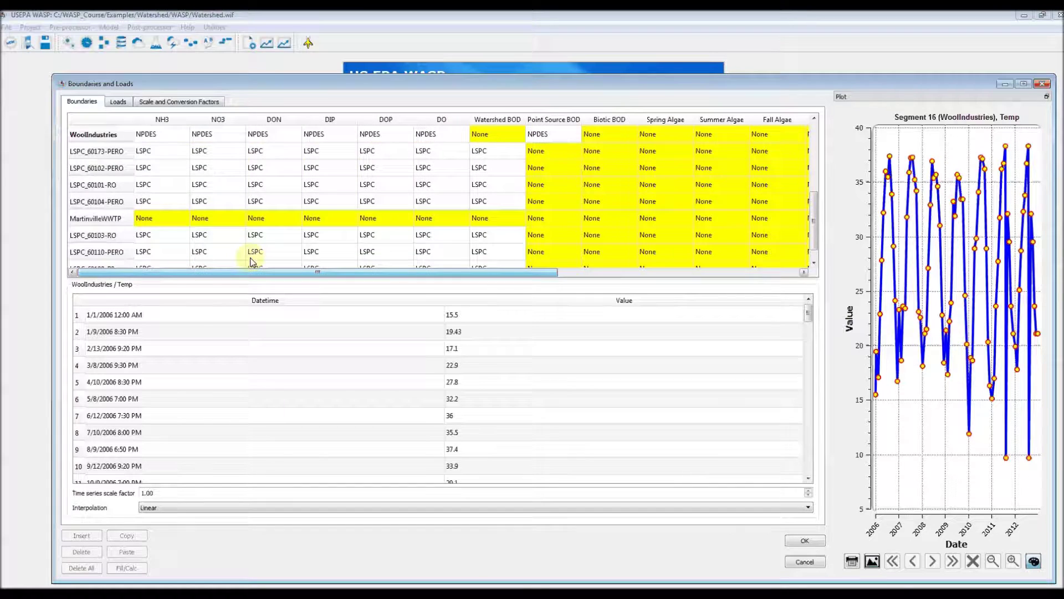
pyautogui.click(149, 220)
pyautogui.click(149, 220)
pyautogui.click(149, 220)
pyautogui.click(153, 251)
pyautogui.click(222, 218)
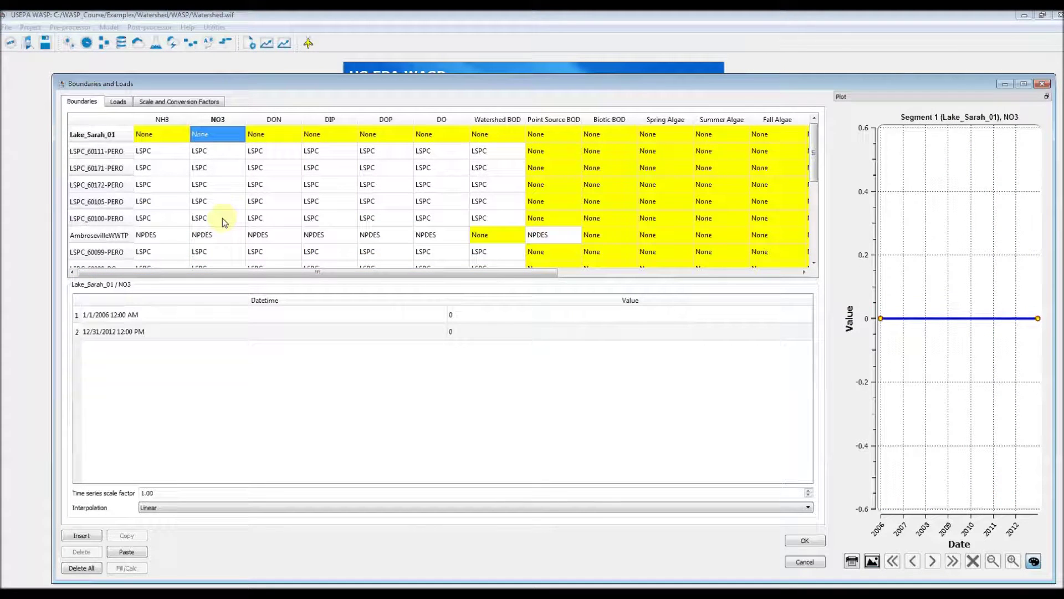
# Set MartinvilleWWTP's DON, DIP, DOP and DO boundary sources to NPDES
pyautogui.moveTo(813, 170); pyautogui.dragTo(817, 230)
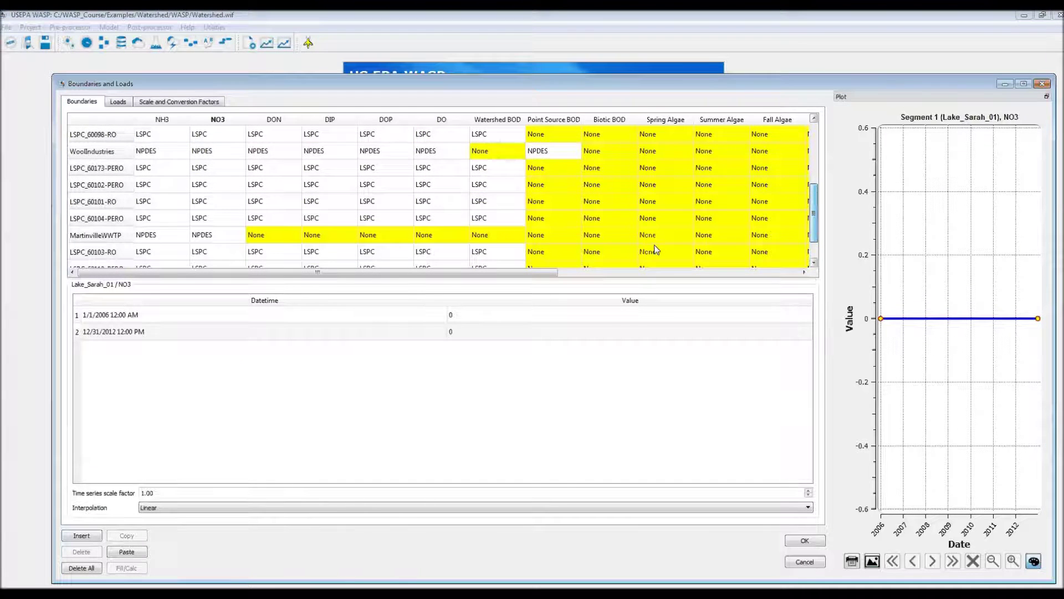
pyautogui.click(266, 235)
pyautogui.click(337, 239)
pyautogui.press('n')
pyautogui.click(387, 234)
pyautogui.press('n')
pyautogui.click(419, 237)
pyautogui.press('n')
pyautogui.click(498, 235)
pyautogui.press('n')
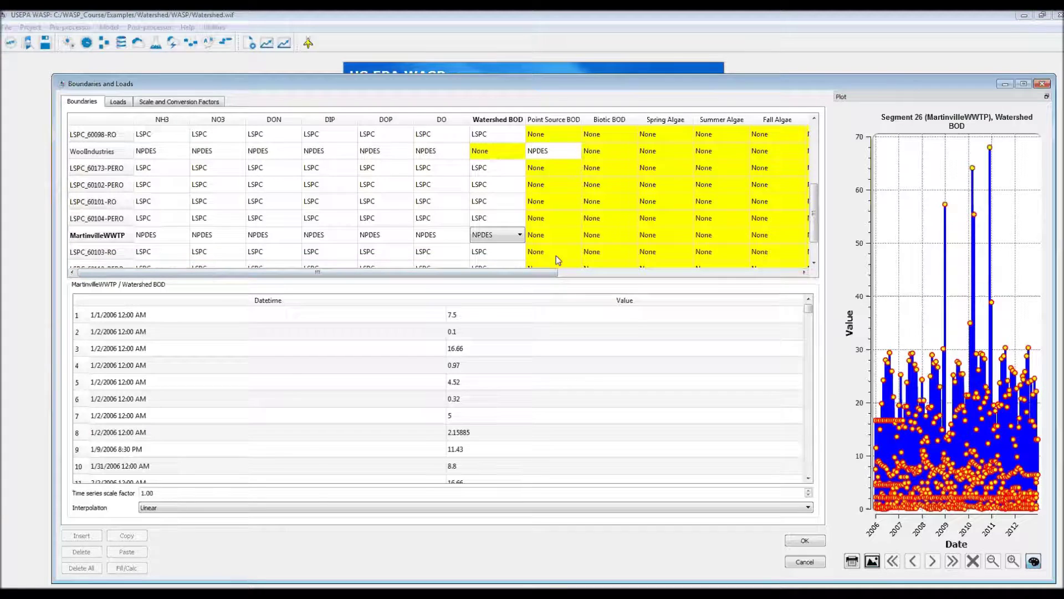
pyautogui.click(506, 235)
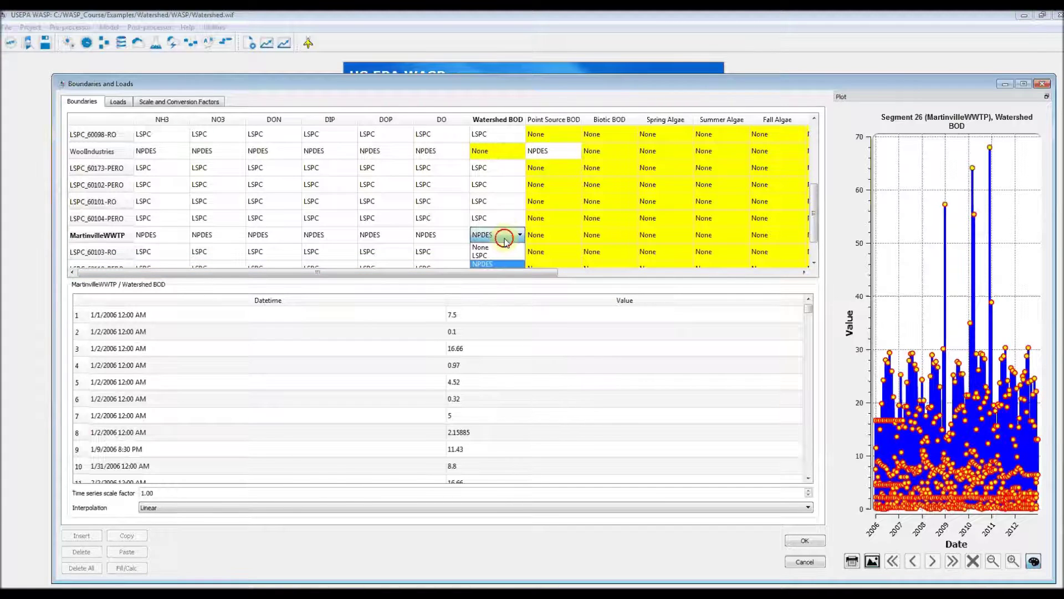
pyautogui.click(559, 235)
pyautogui.click(506, 235)
pyautogui.click(524, 242)
# Set MartinvilleWWTP's Point Source BOD and Temp boundary sources to NPDES and accept the boundary settings
pyautogui.click(542, 235)
pyautogui.click(546, 235)
pyautogui.click(551, 262)
pyautogui.moveTo(546, 271); pyautogui.dragTo(791, 283)
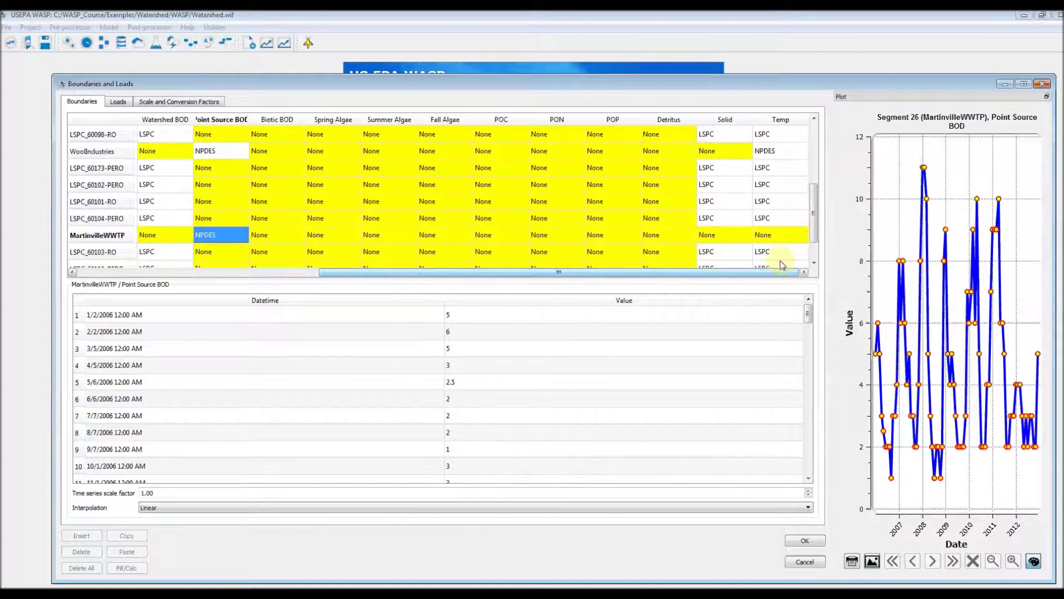
pyautogui.click(778, 235)
pyautogui.click(778, 235)
pyautogui.scroll(-2, 779, 236)
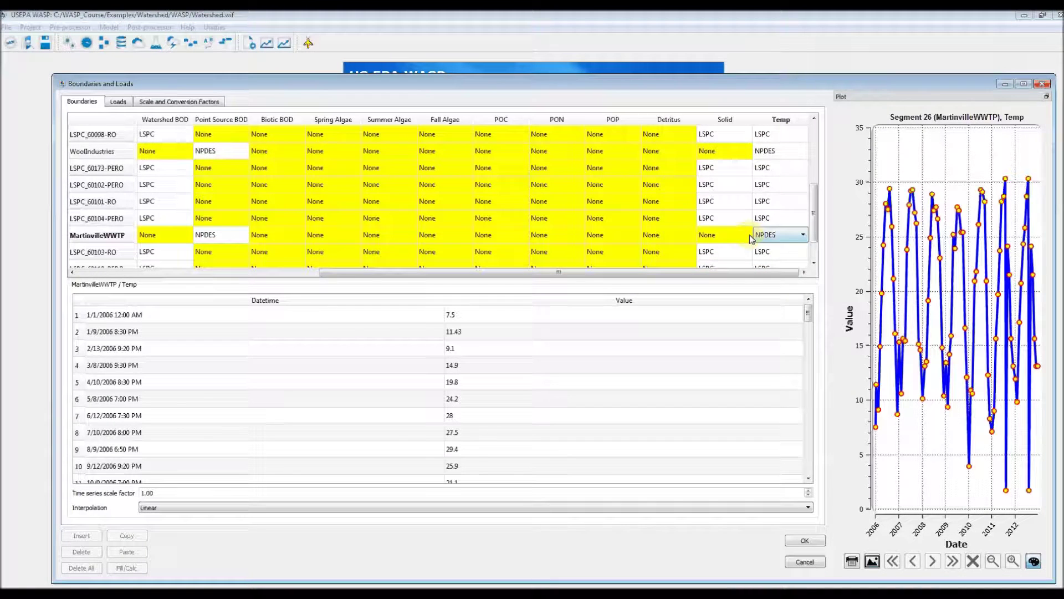
pyautogui.click(731, 252)
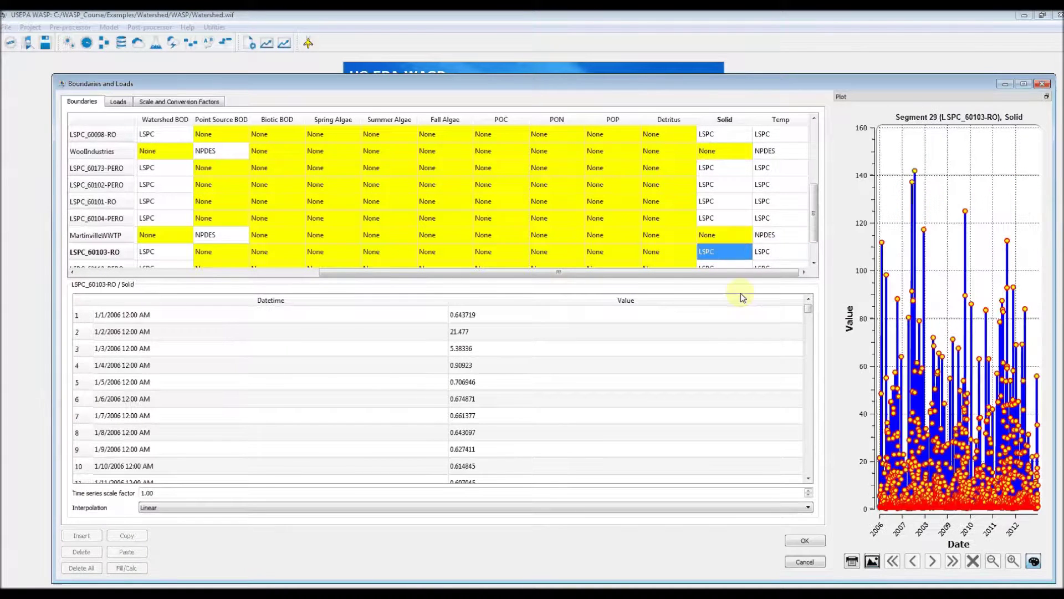
pyautogui.click(806, 542)
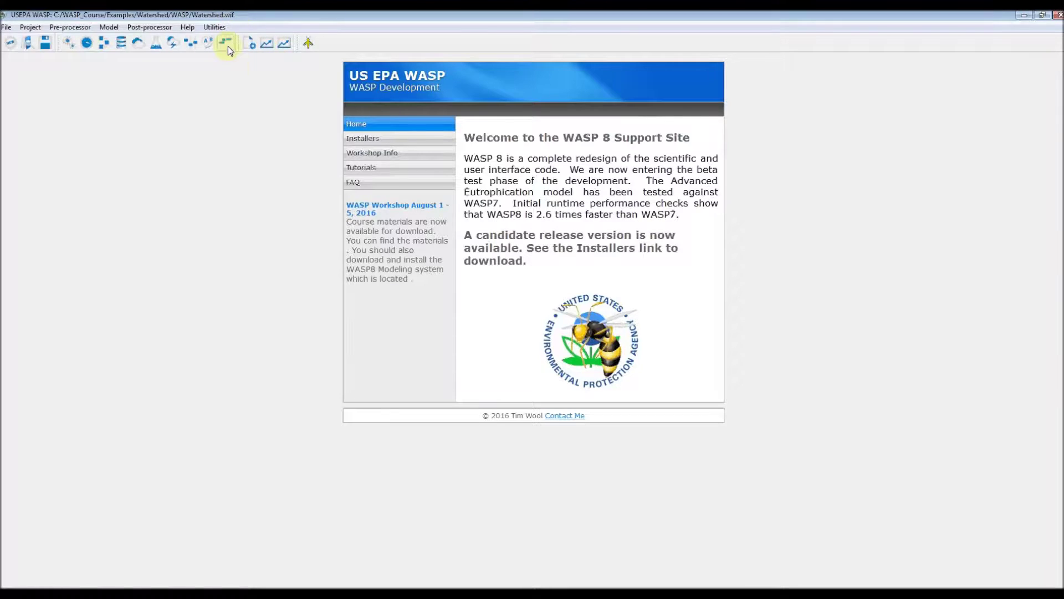
# Reopen the boundaries and loads settings at full-screen size and review the source assignments across all state variables
pyautogui.click(226, 43)
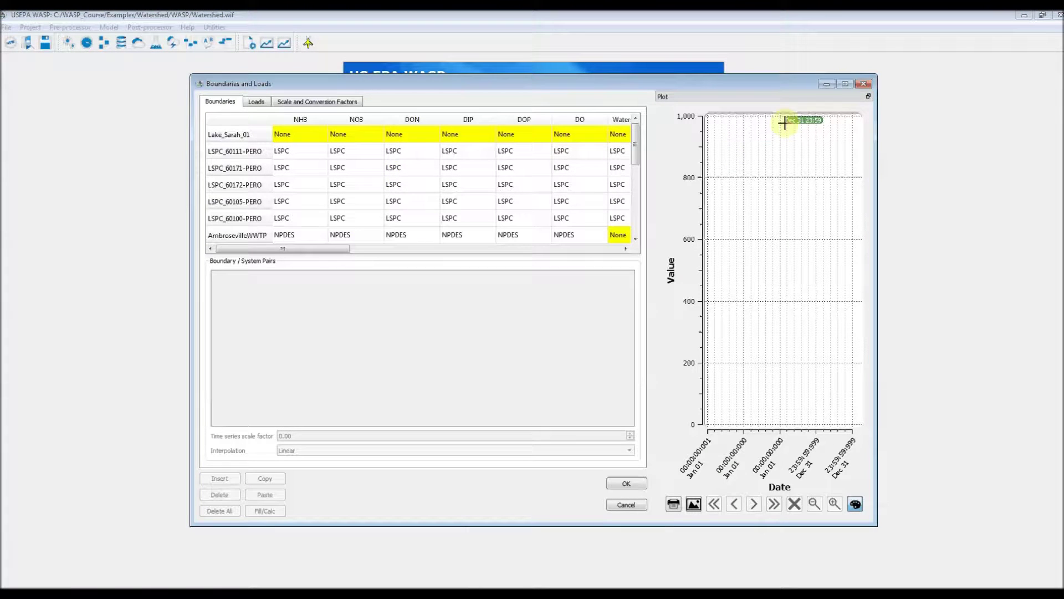
pyautogui.click(844, 83)
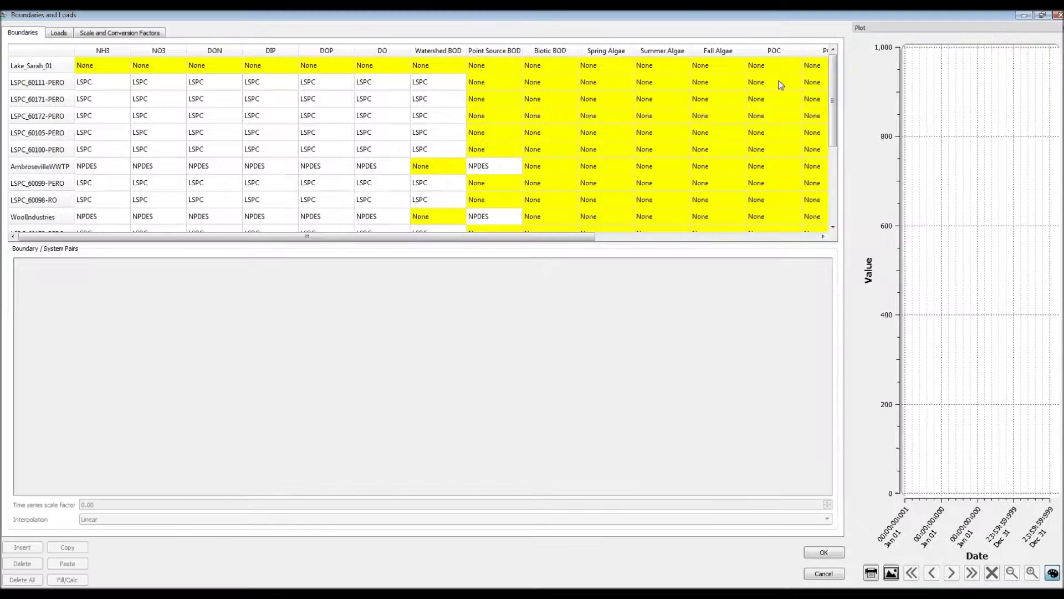
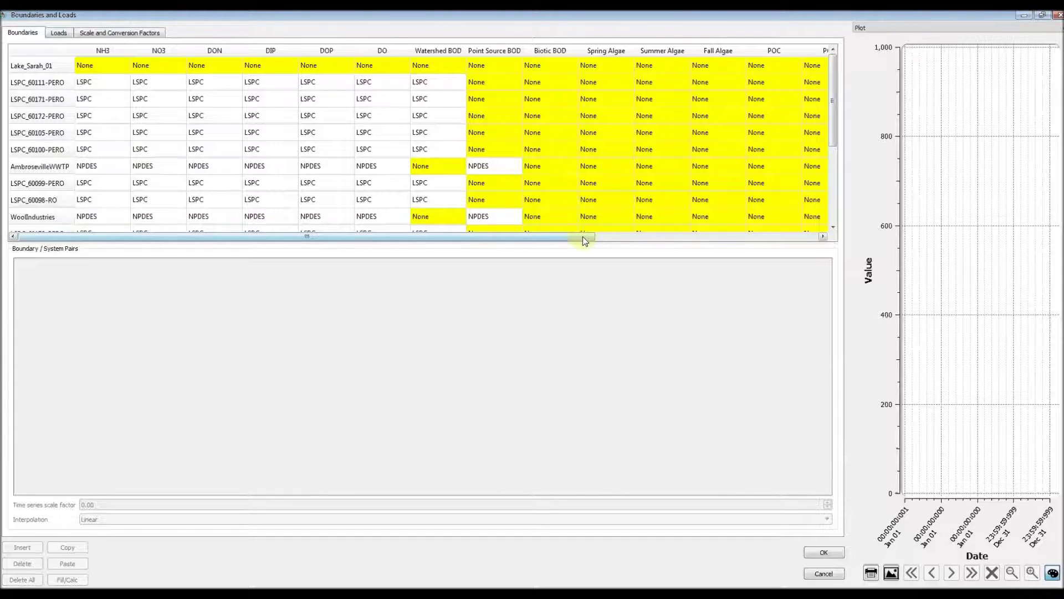
pyautogui.click(604, 239)
pyautogui.moveTo(605, 238); pyautogui.dragTo(810, 240)
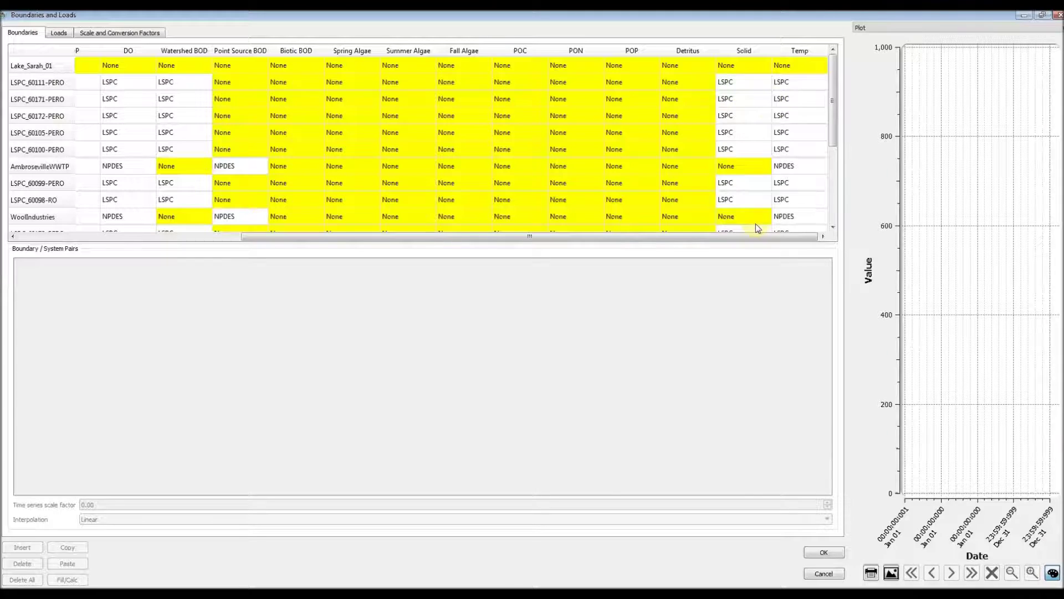
pyautogui.moveTo(767, 238); pyautogui.dragTo(613, 237)
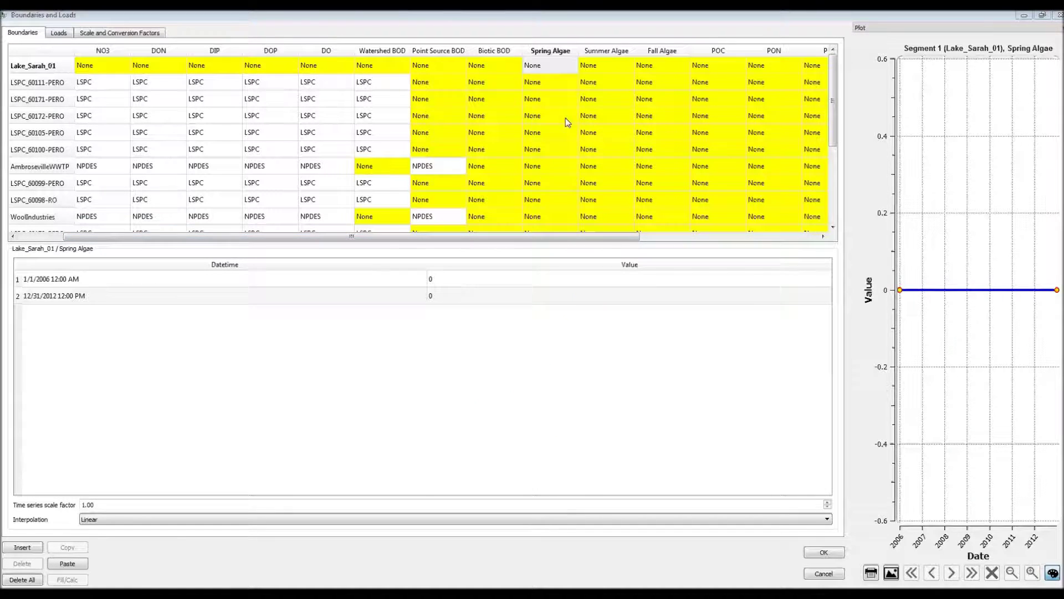
# Set LSPC_60111-PERO's Spring Algae boundary value to 1 at both the start and end dates
pyautogui.click(538, 83)
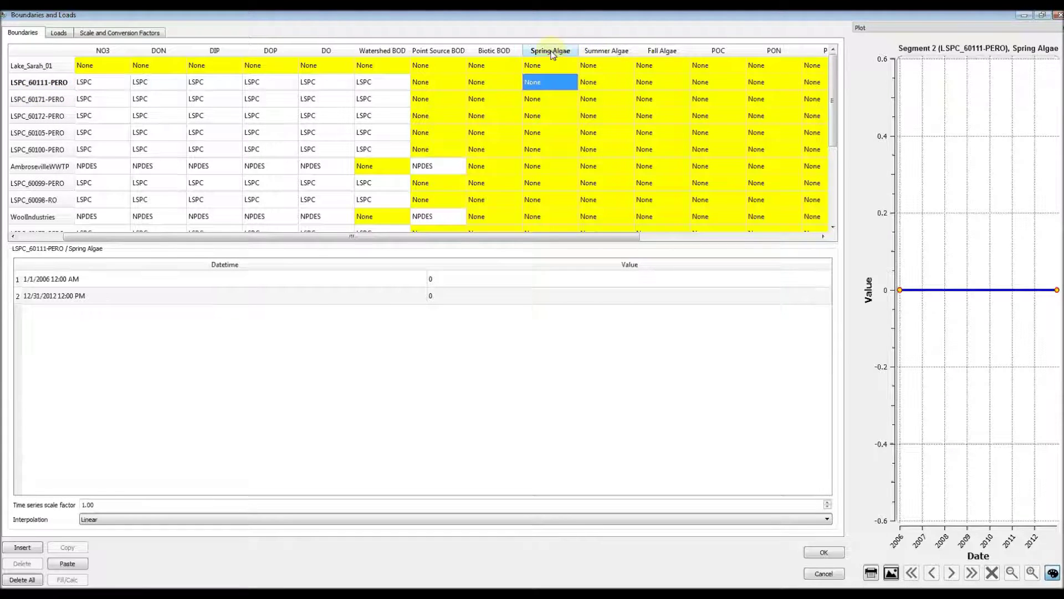
pyautogui.click(475, 281)
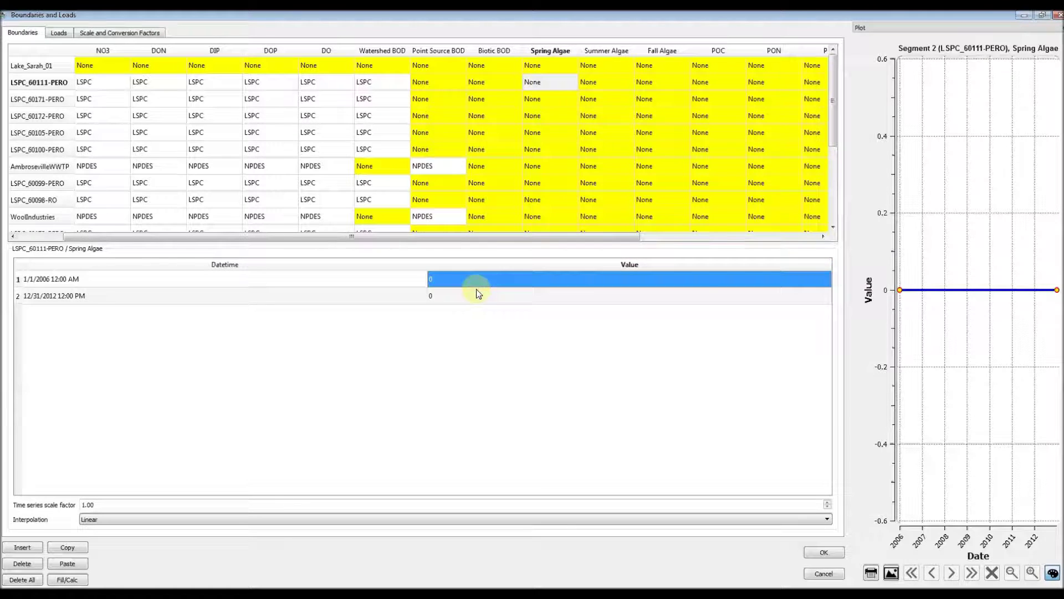
pyautogui.write('1')
pyautogui.click(478, 297)
pyautogui.write('1')
# Copy the Spring Algae boundary values of LSPC_60111-PERO
pyautogui.click(479, 279)
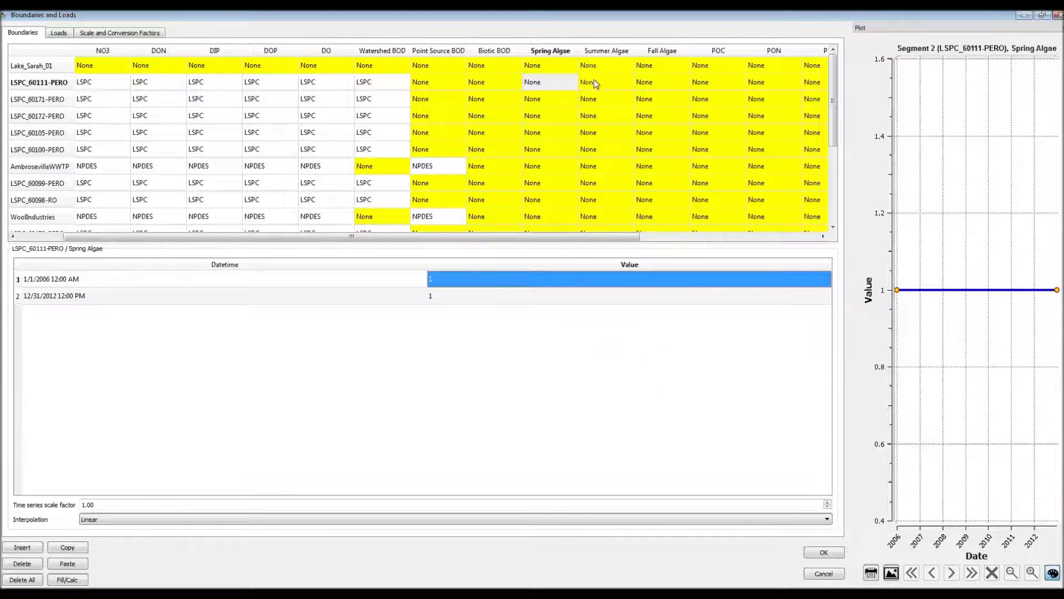
pyautogui.click(483, 258)
pyautogui.click(277, 556)
pyautogui.click(74, 548)
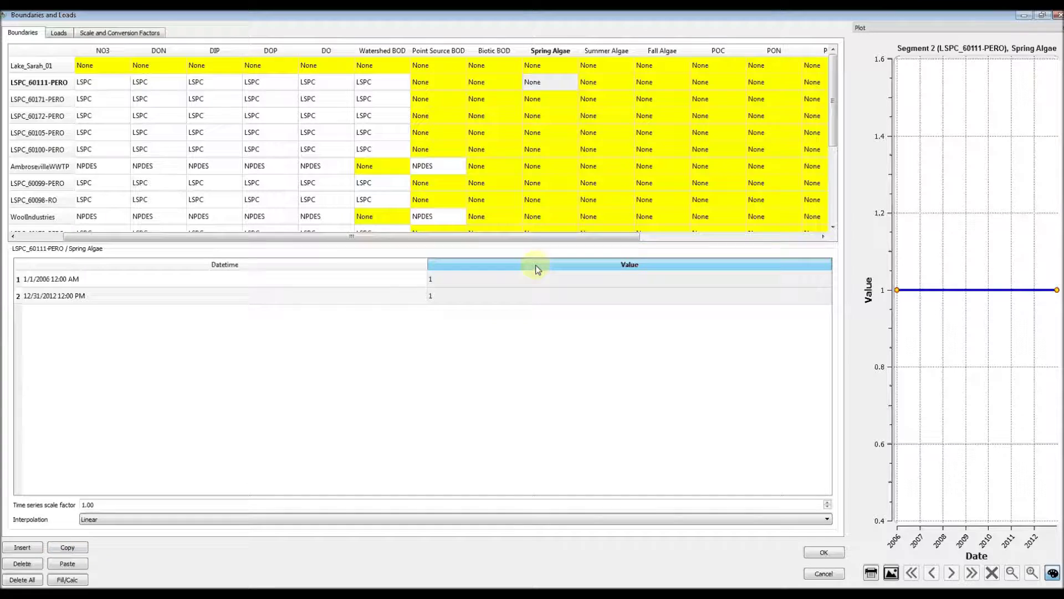
# Paste the copied values into the Spring Algae series of LSPC_60171-PERO, LSPC_60172-PERO and LSPC_60105-PERO
pyautogui.click(530, 98)
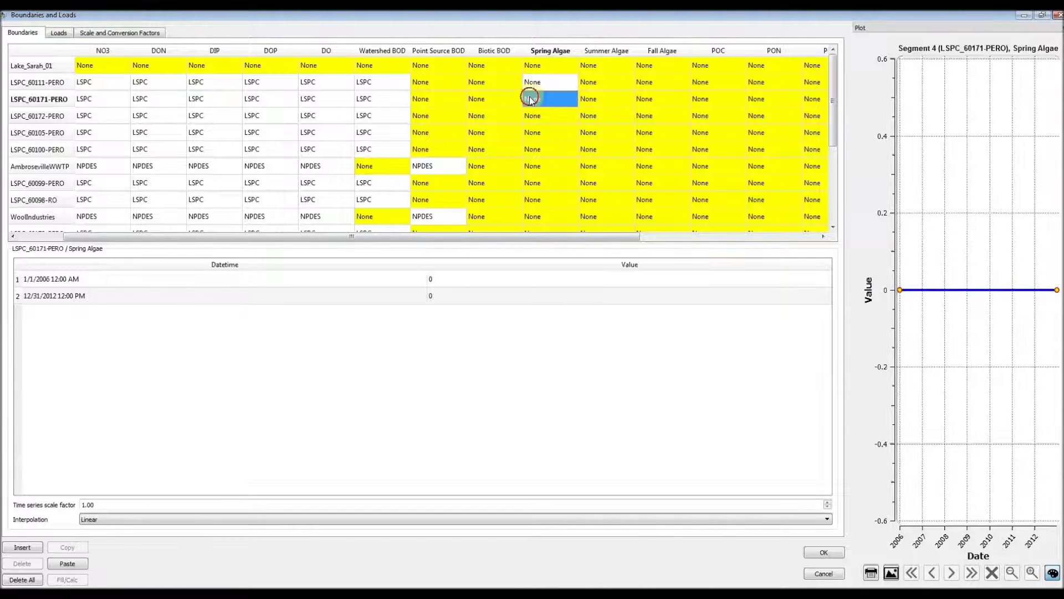
pyautogui.click(449, 279)
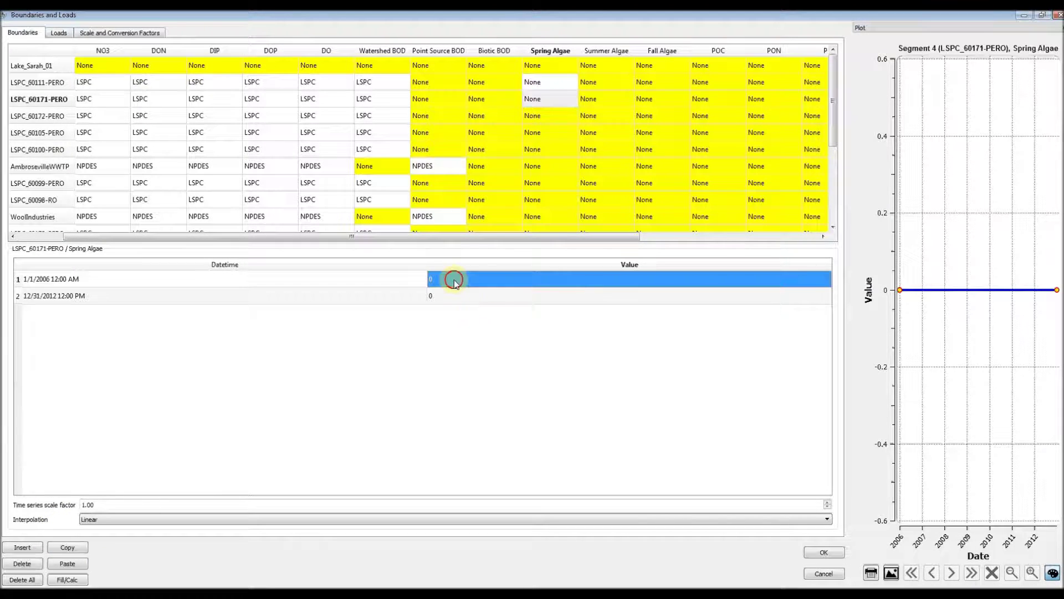
pyautogui.click(83, 562)
pyautogui.click(554, 118)
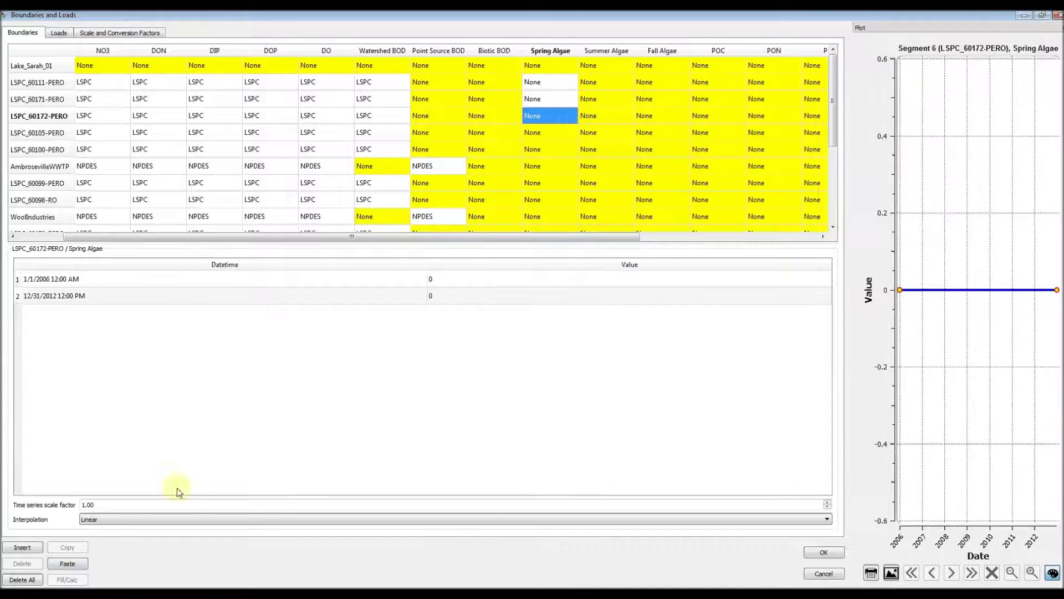
pyautogui.click(514, 279)
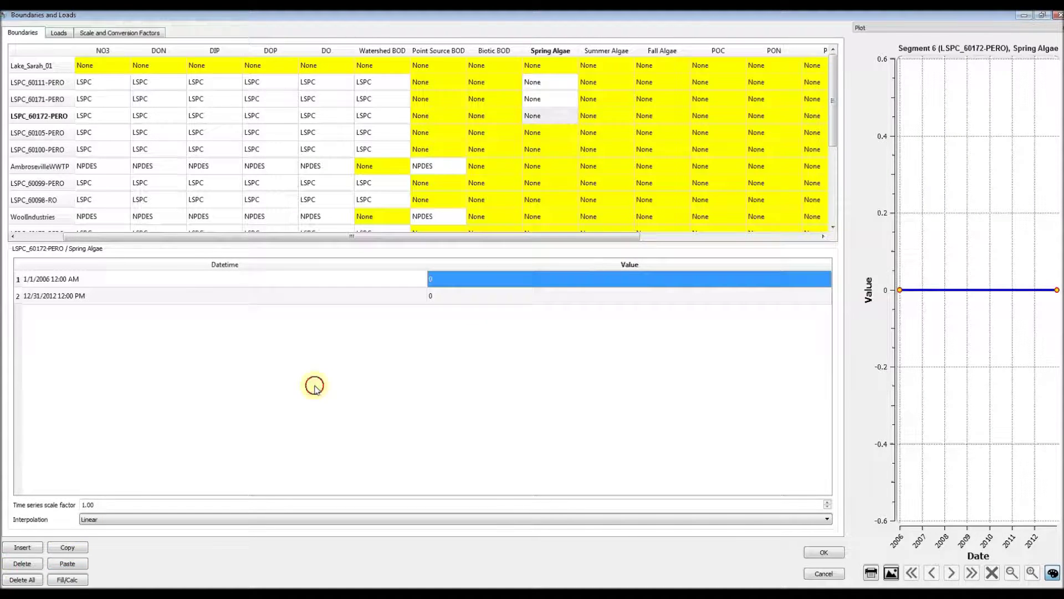
pyautogui.click(64, 563)
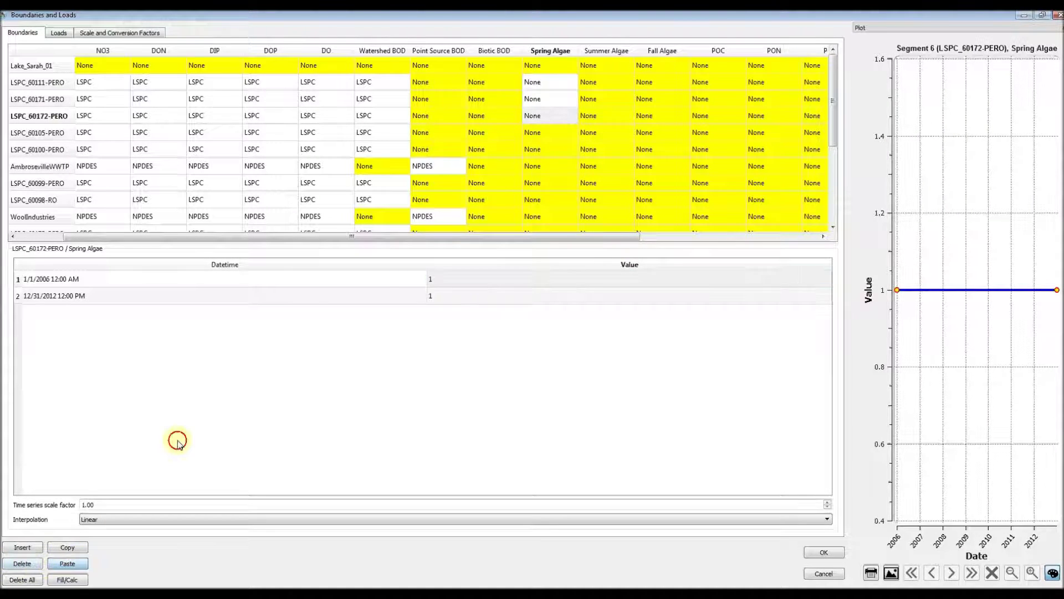
pyautogui.click(559, 138)
pyautogui.click(480, 279)
pyautogui.click(67, 564)
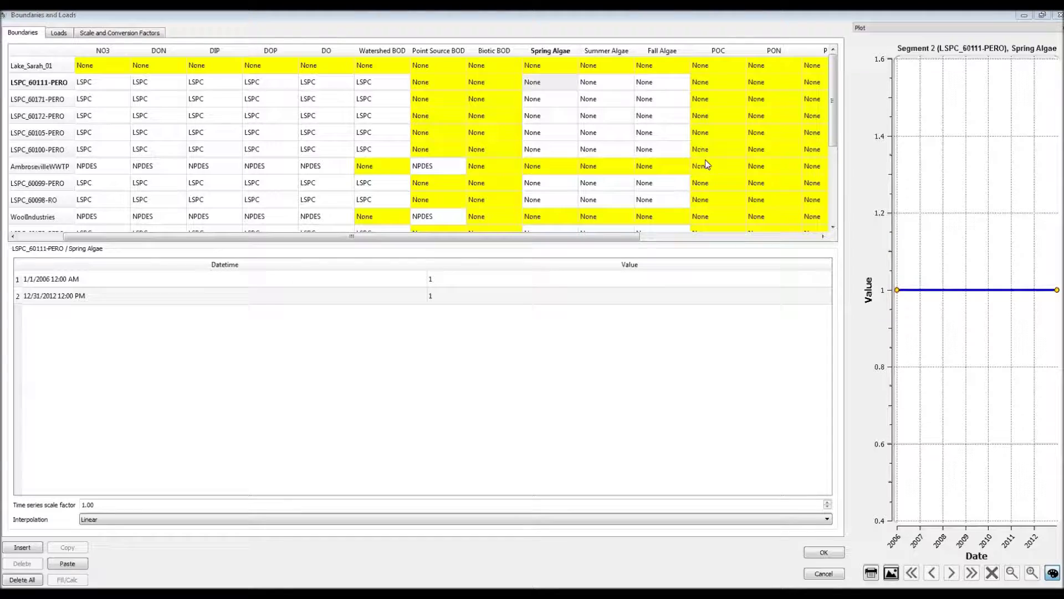
# Check the Spring and Summer Algae series on several LSPC boundaries and accept the boundary settings
pyautogui.click(554, 84)
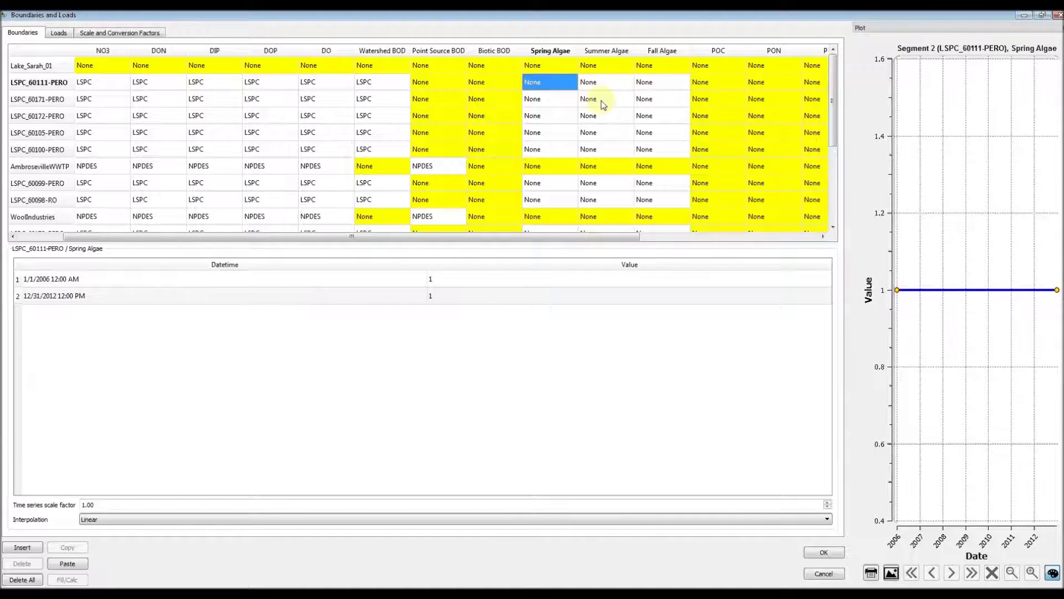
pyautogui.click(604, 104)
pyautogui.click(610, 133)
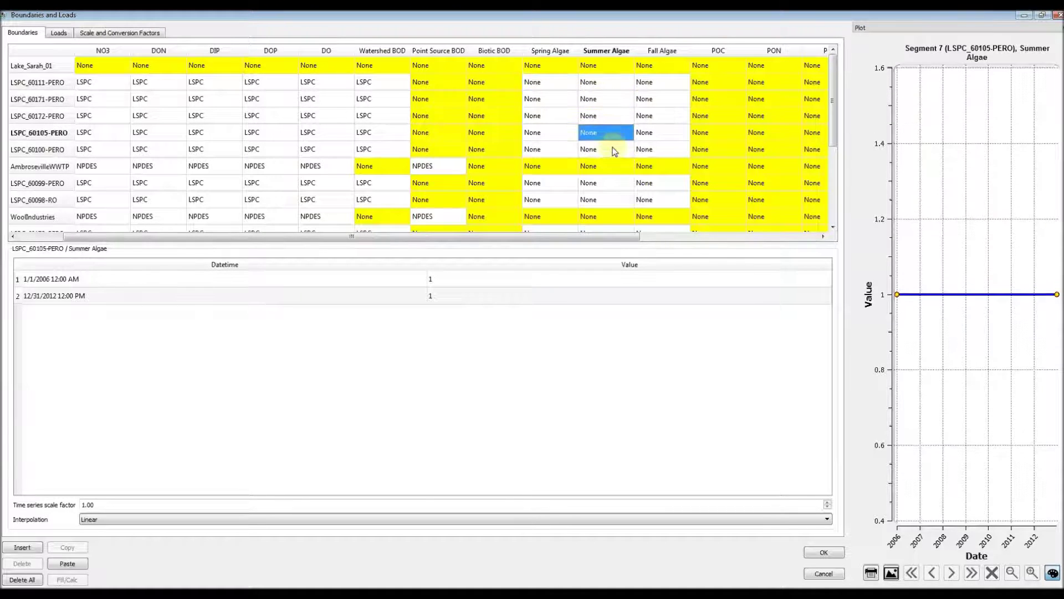
pyautogui.click(608, 199)
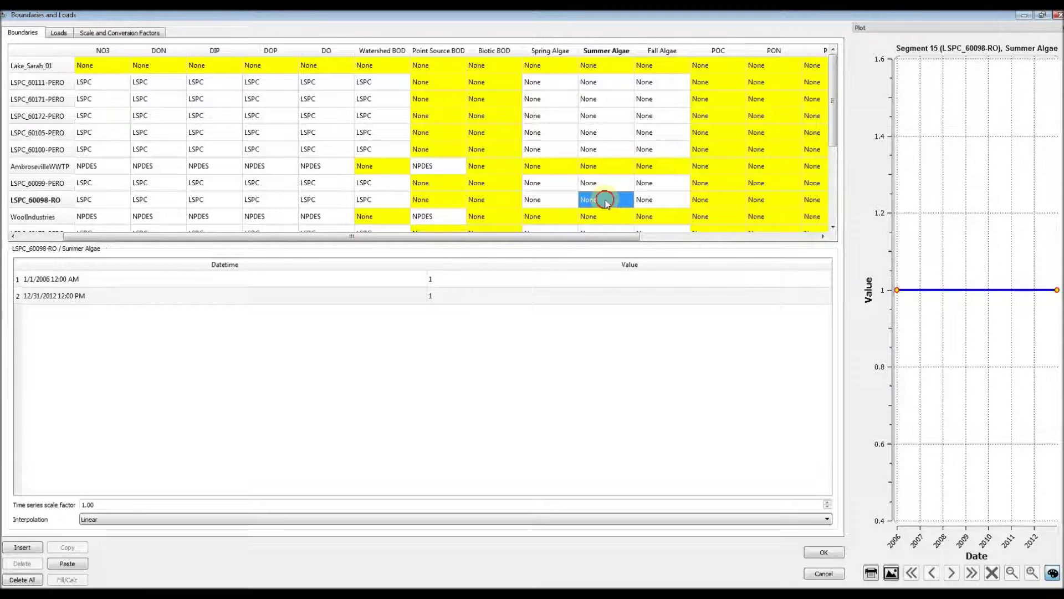
pyautogui.moveTo(835, 142); pyautogui.dragTo(831, 230)
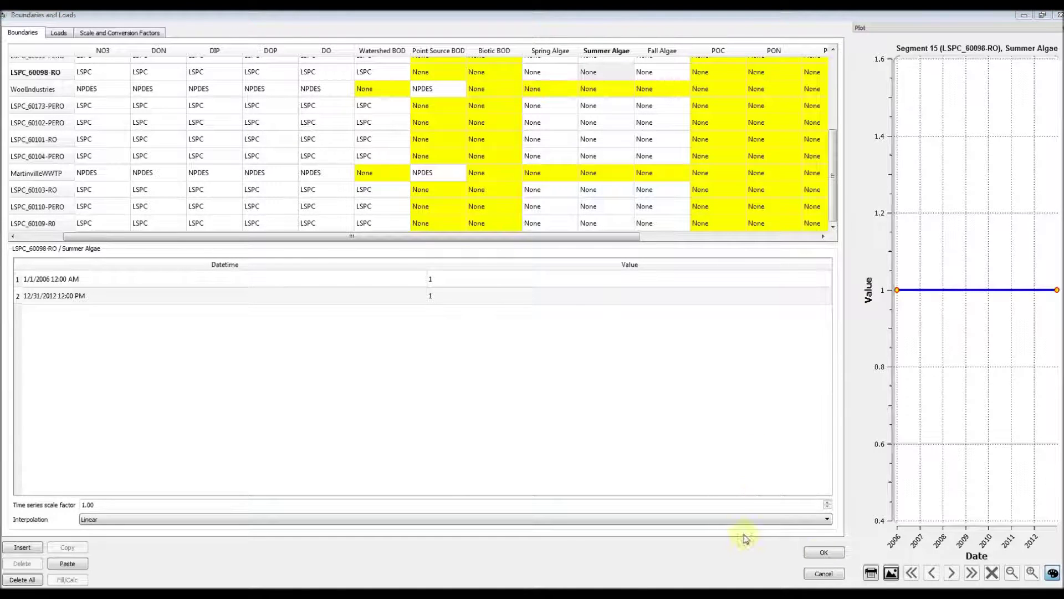
pyautogui.click(822, 552)
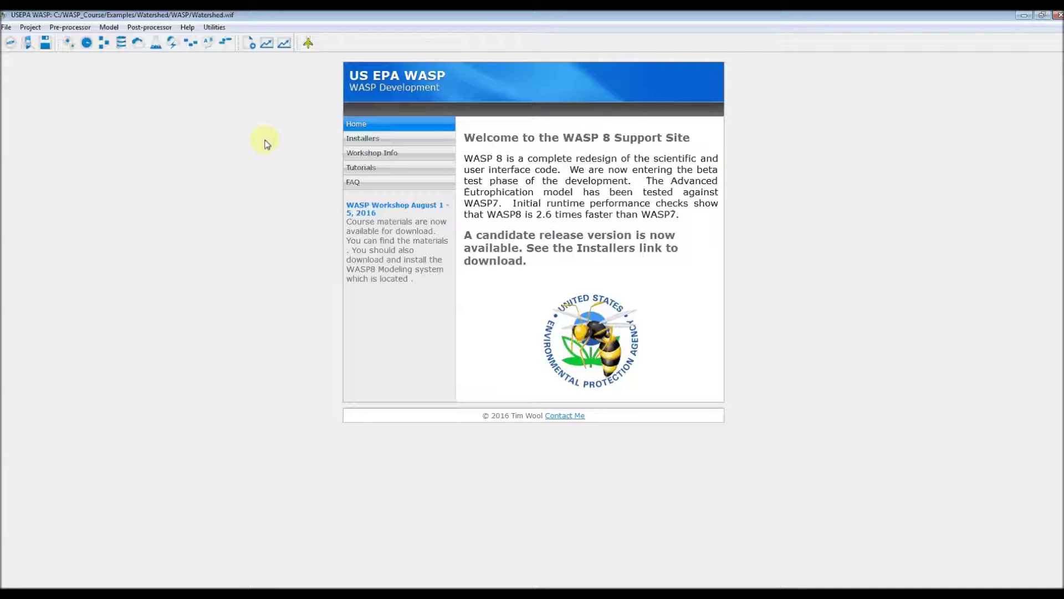
# Set the data source of the Ambrose River surface water flow function to LSPC
pyautogui.click(208, 43)
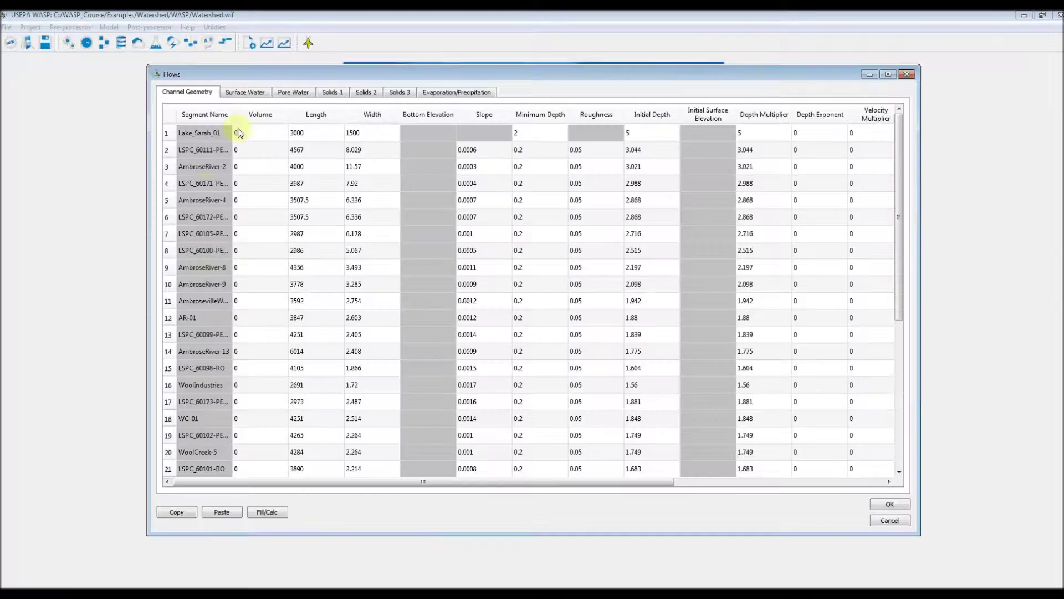
pyautogui.click(243, 92)
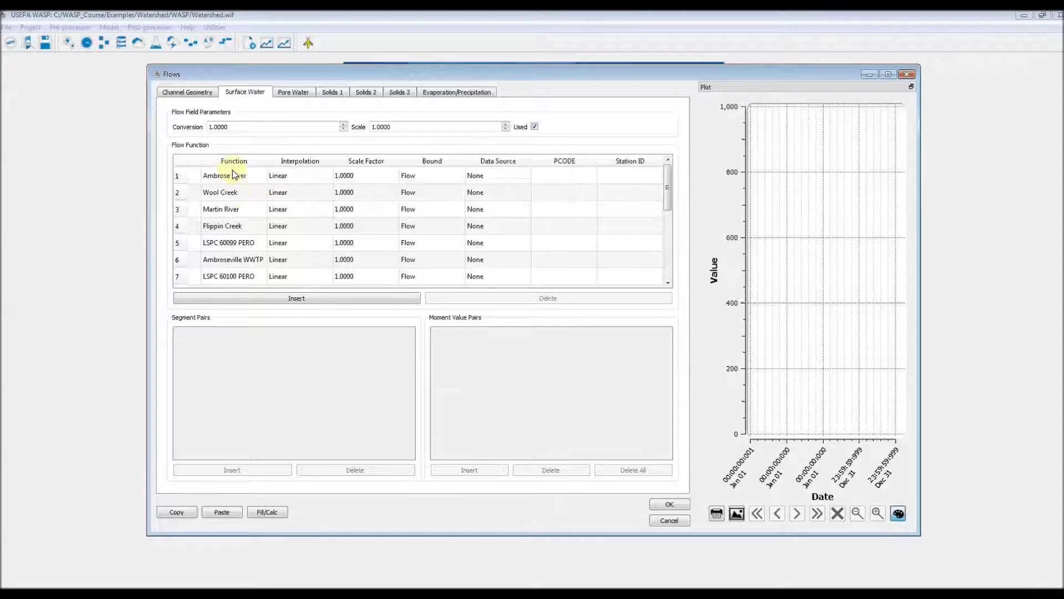
pyautogui.click(483, 178)
pyautogui.click(487, 178)
pyautogui.click(487, 178)
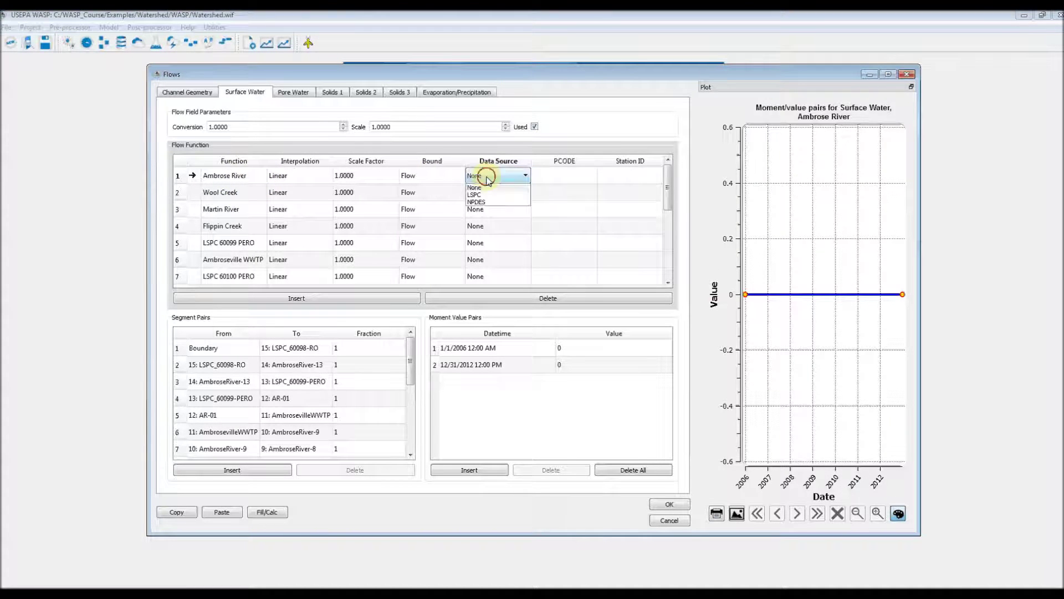
pyautogui.click(487, 195)
# Link the Ambrose River flow function to PCODE FLOW and station LSPC_60098-RO
pyautogui.click(555, 179)
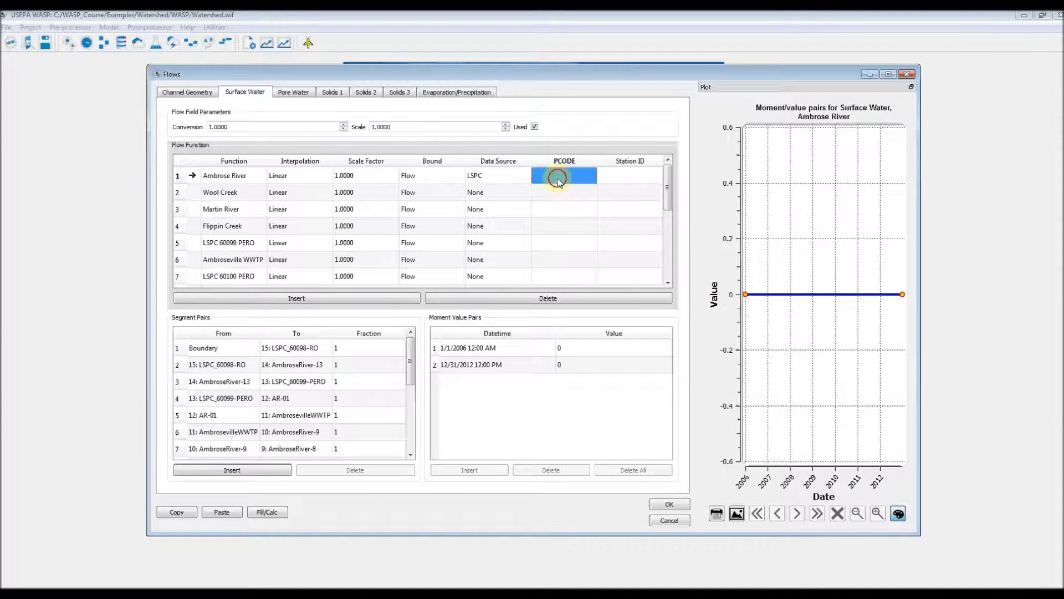
pyautogui.click(559, 182)
pyautogui.click(617, 183)
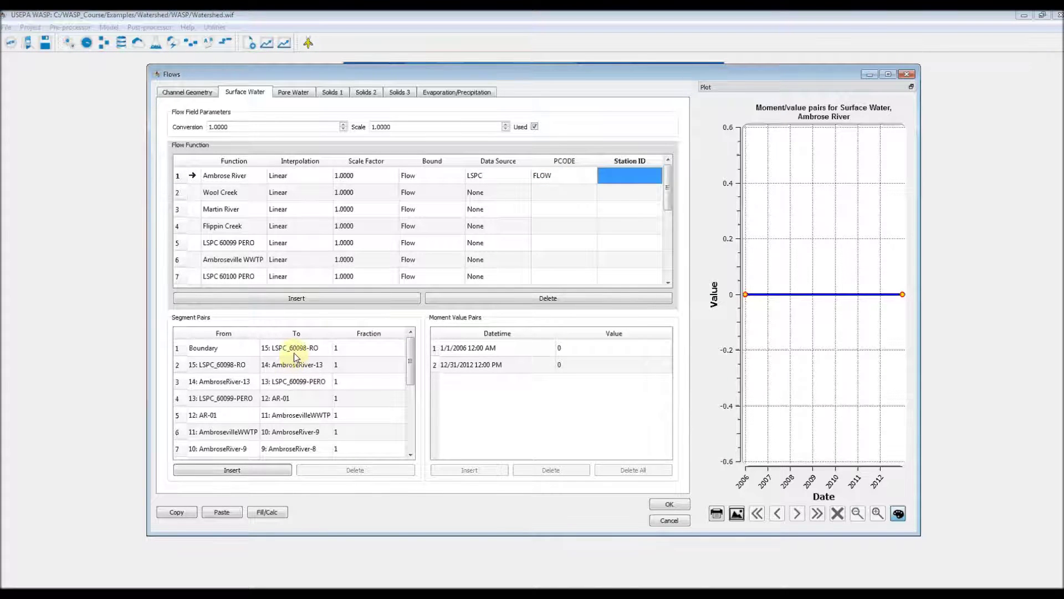
pyautogui.click(634, 178)
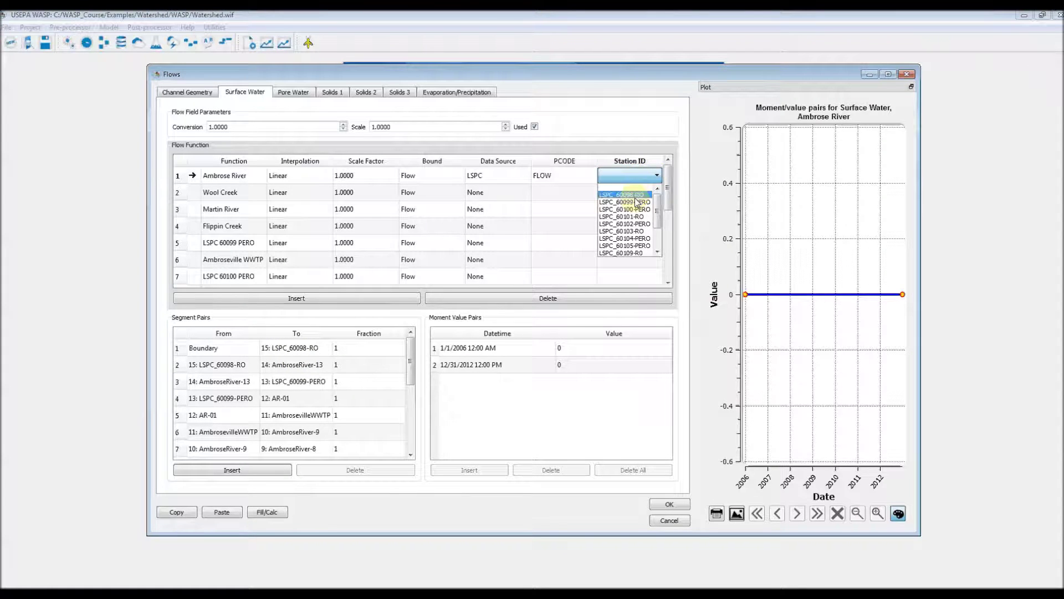
pyautogui.click(635, 201)
pyautogui.click(628, 191)
pyautogui.click(626, 176)
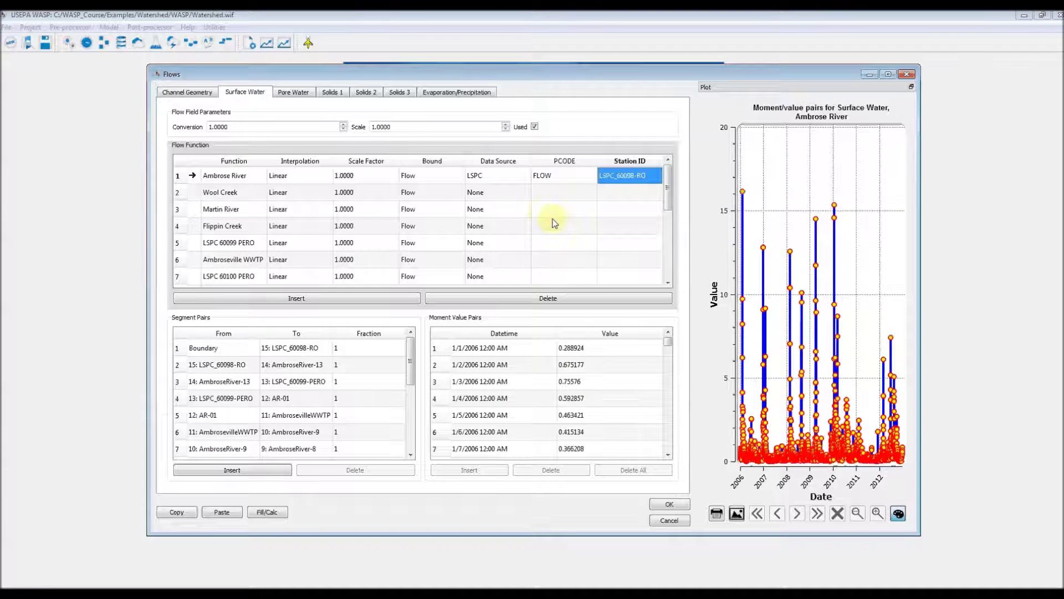
# Link the Wool Creek flow function to data source LSPC with PCODE FLOW and station LSPC_60101-RO
pyautogui.click(511, 194)
pyautogui.click(511, 194)
pyautogui.click(509, 212)
pyautogui.click(563, 194)
pyautogui.click(564, 194)
pyautogui.scroll(-3, 554, 265)
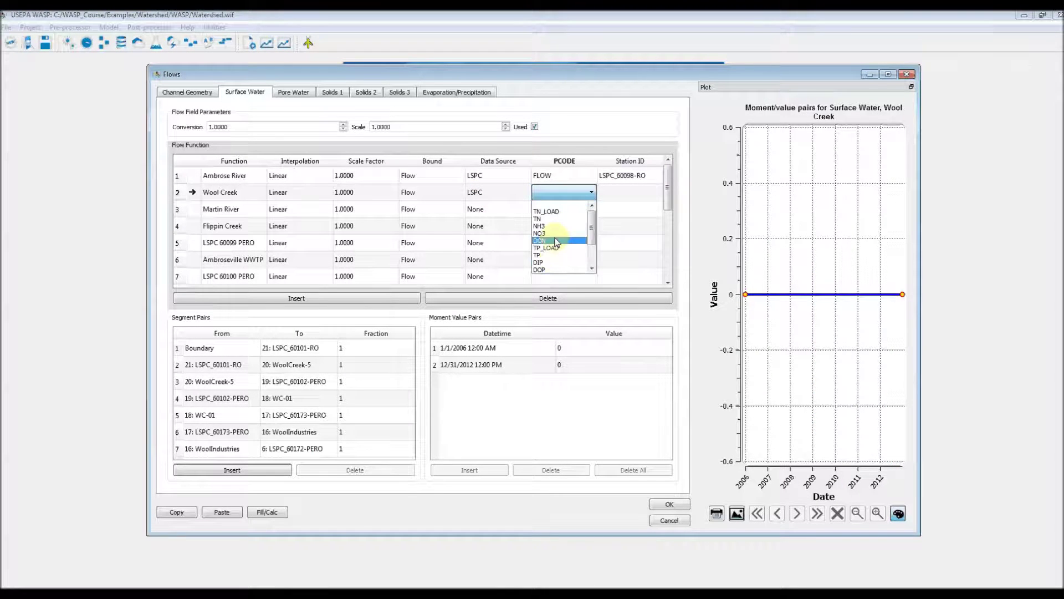
pyautogui.click(555, 265)
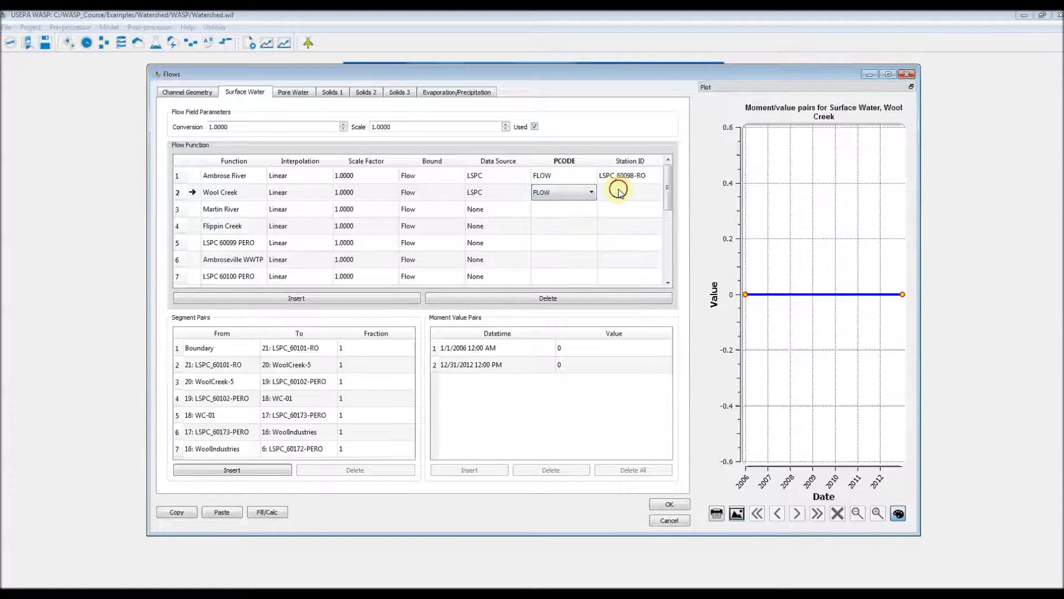
pyautogui.click(619, 196)
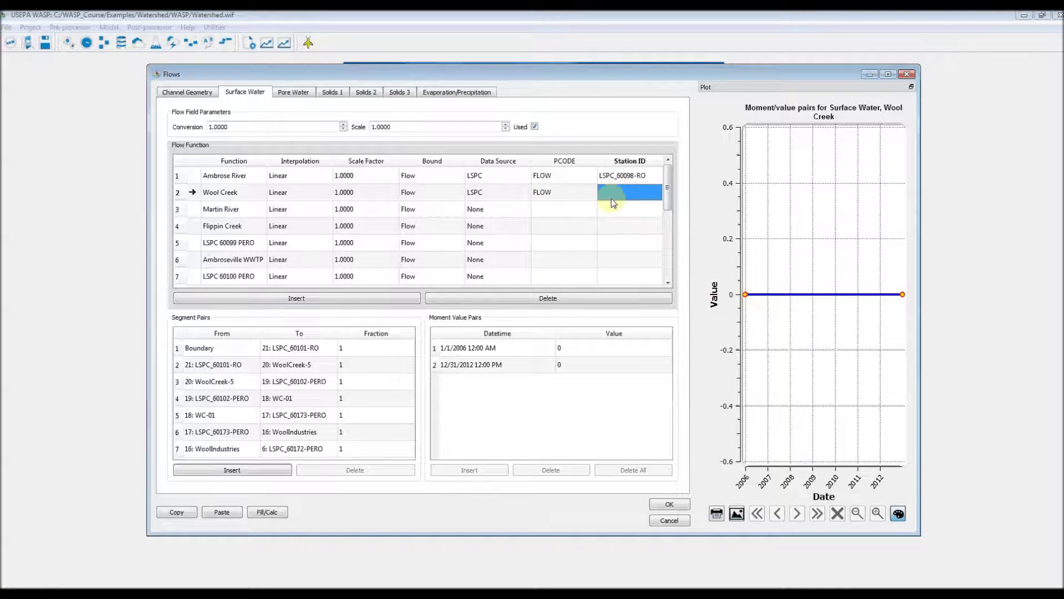
pyautogui.click(627, 196)
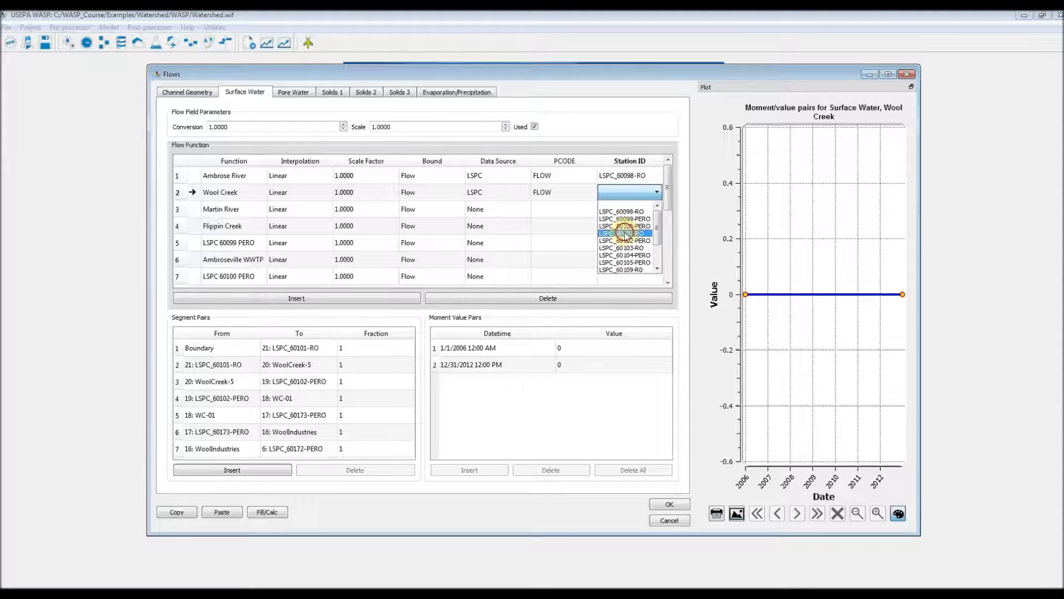
pyautogui.click(624, 233)
# Link the Martin River flow function to data source LSPC with PCODE FLOW and station LSPC_60103-RO
pyautogui.click(513, 213)
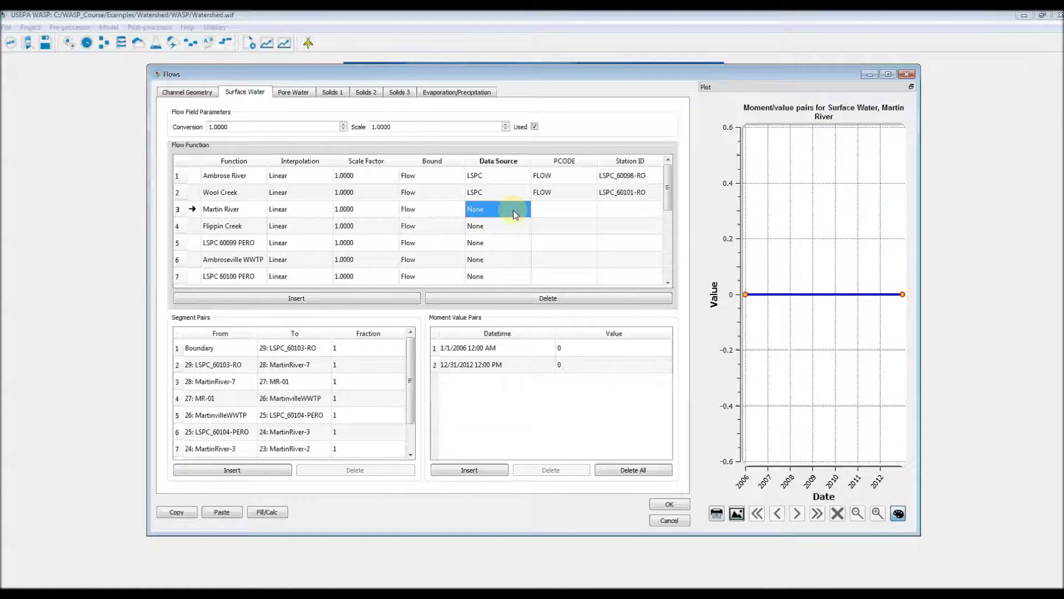
pyautogui.click(513, 210)
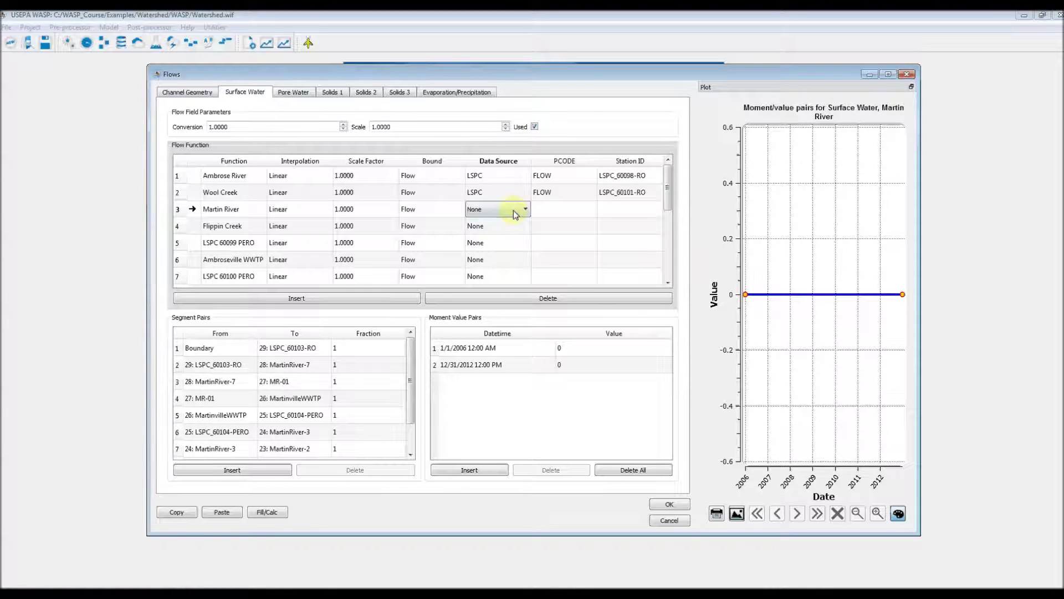
pyautogui.click(552, 219)
pyautogui.click(551, 219)
pyautogui.click(579, 209)
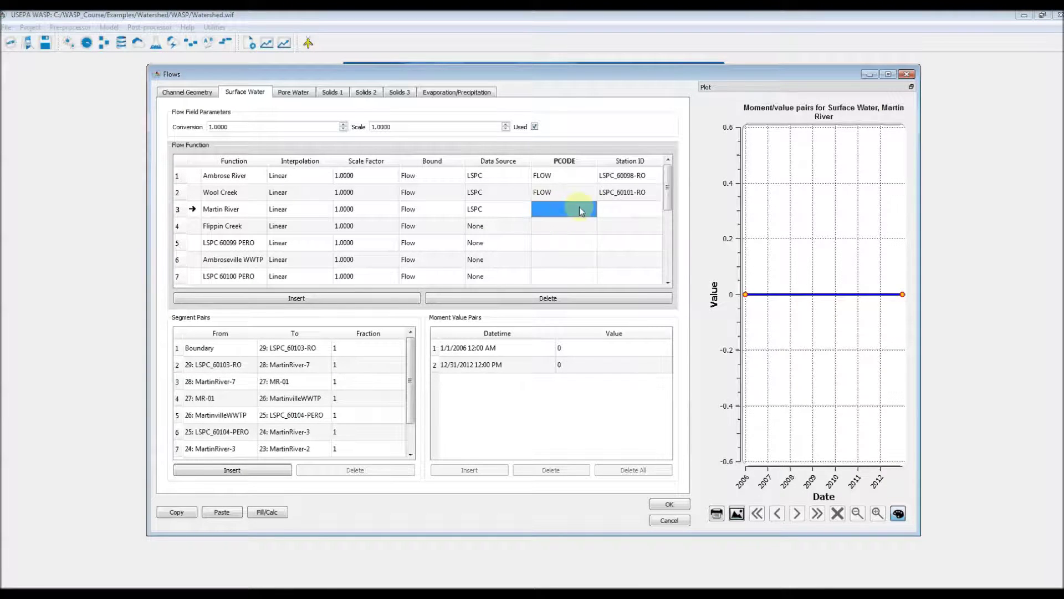
pyautogui.click(623, 212)
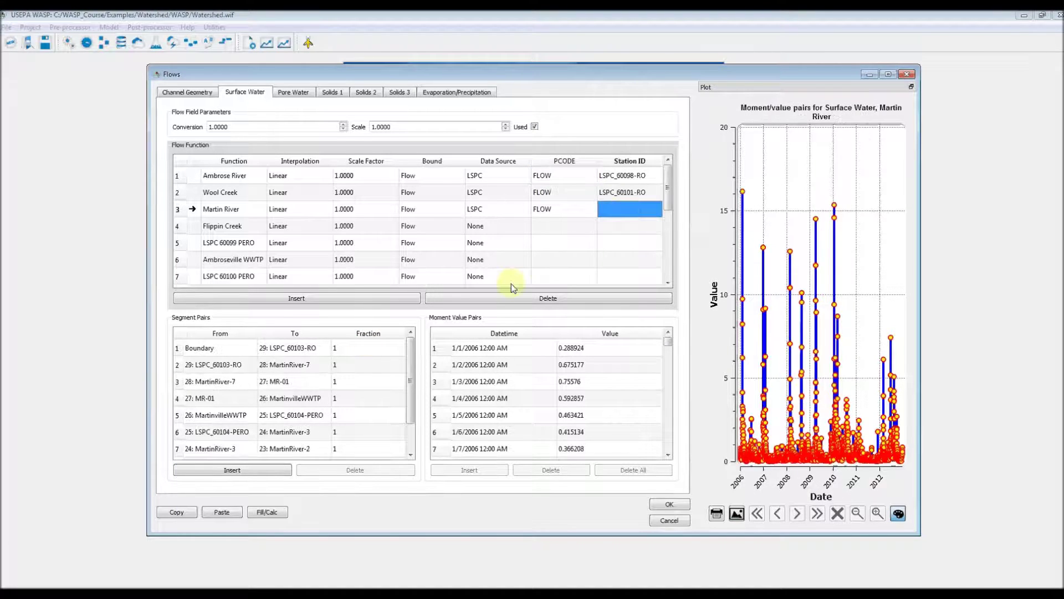
pyautogui.click(643, 208)
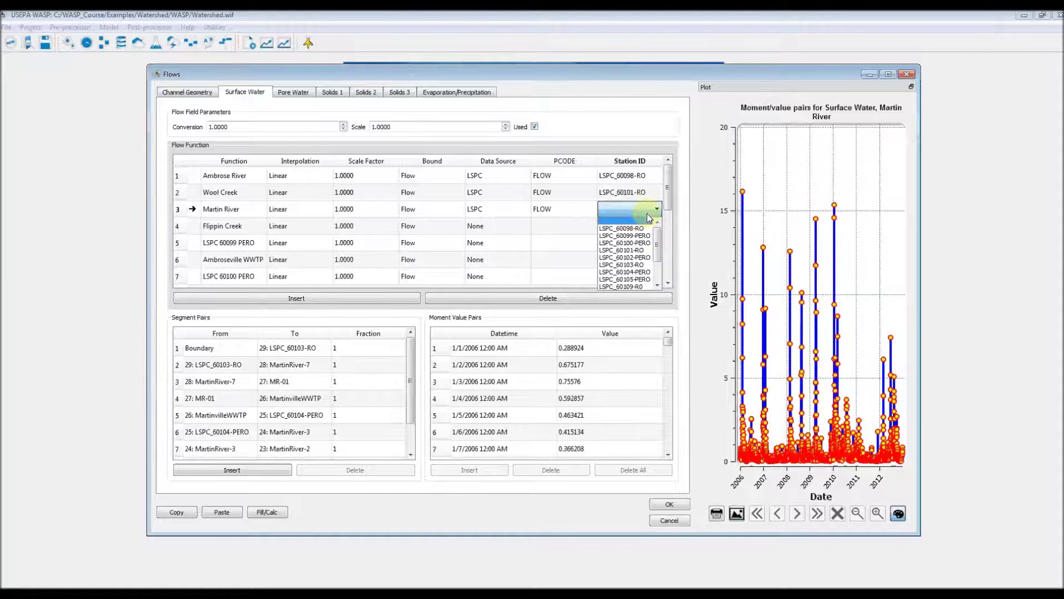
pyautogui.click(637, 264)
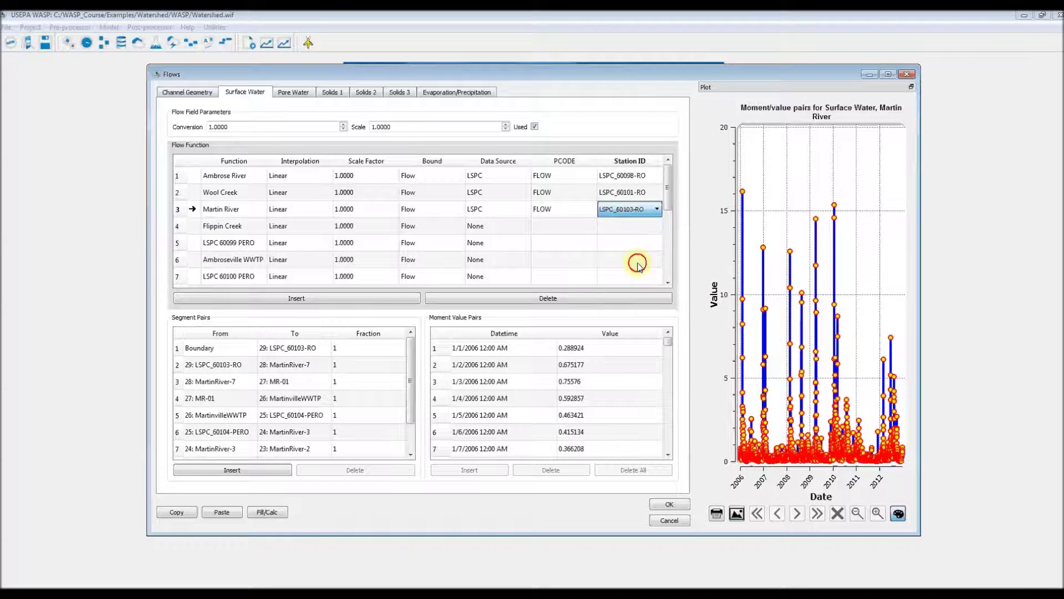
# Set the Flippin Creek flow function's data source to LSPC and its PCODE to FLOW
pyautogui.click(507, 226)
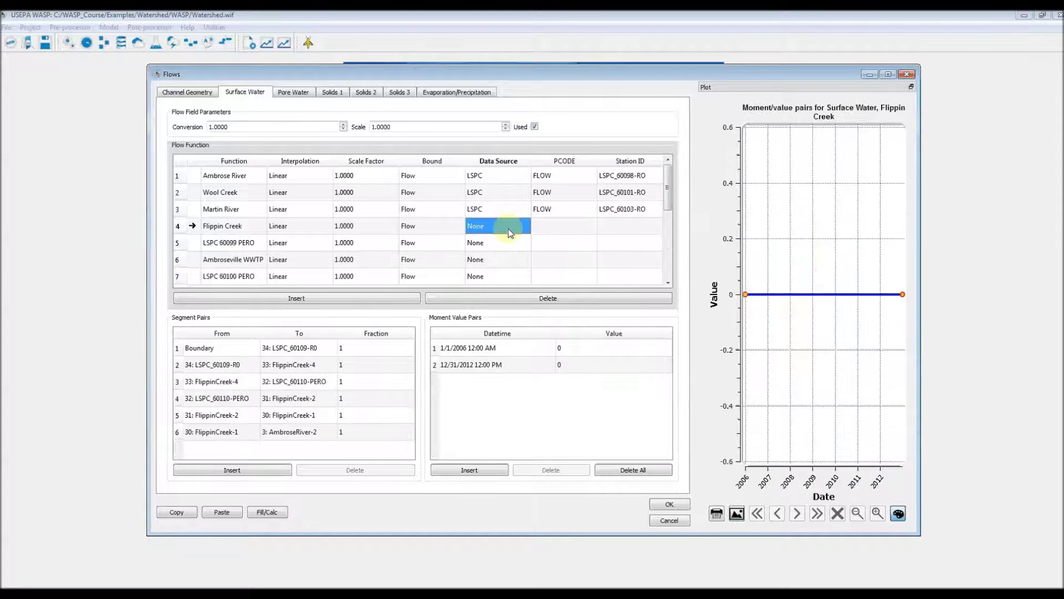
pyautogui.click(508, 228)
pyautogui.scroll(-1, 507, 229)
pyautogui.click(551, 229)
pyautogui.scroll(-1, 555, 230)
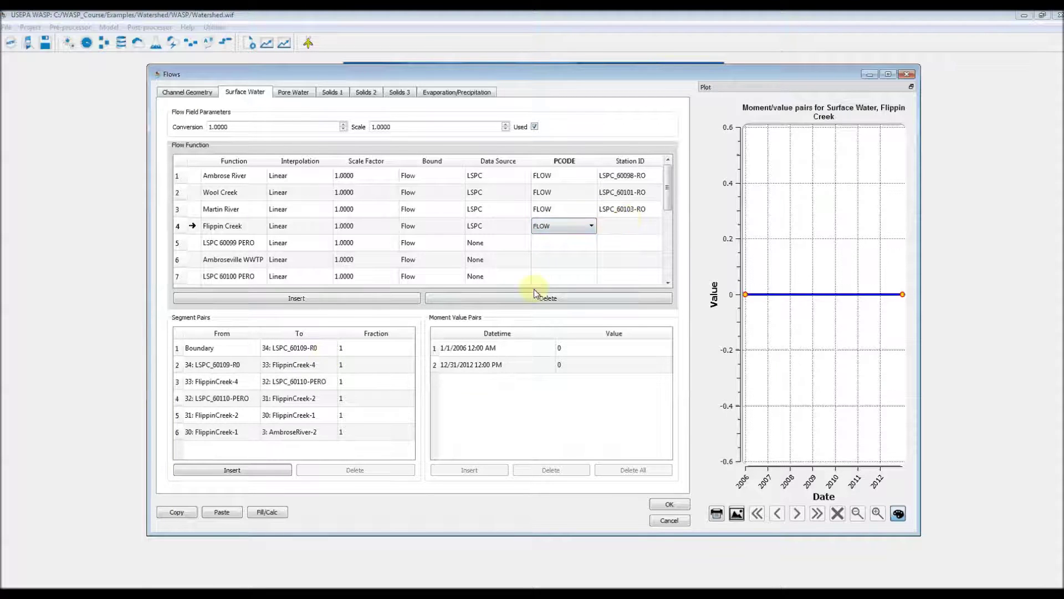
# Assign station LSPC_60099-PERO to the Flippin Creek flow function
pyautogui.click(613, 230)
pyautogui.click(615, 231)
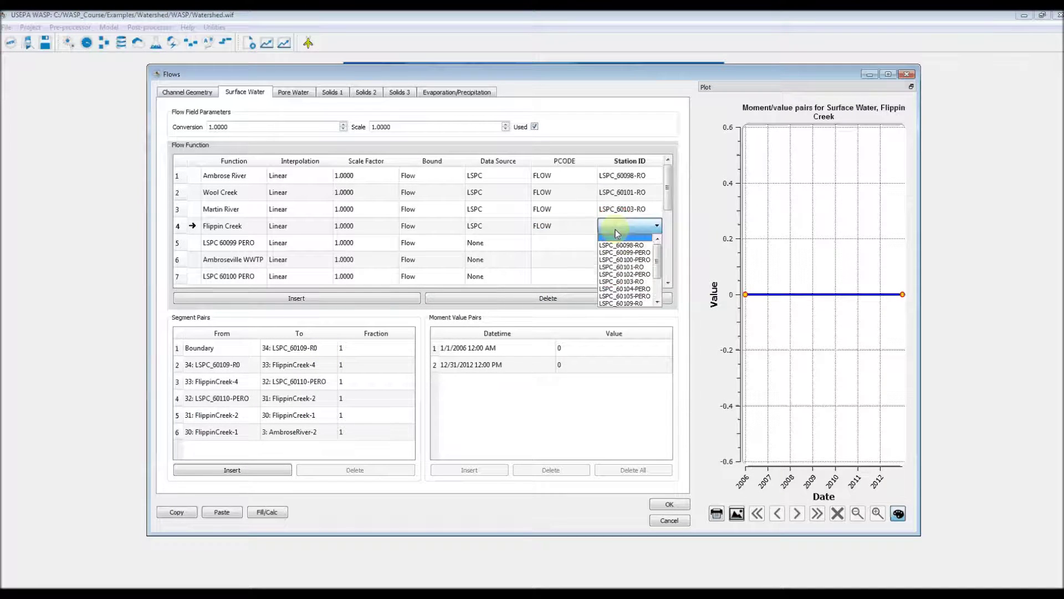
pyautogui.click(626, 252)
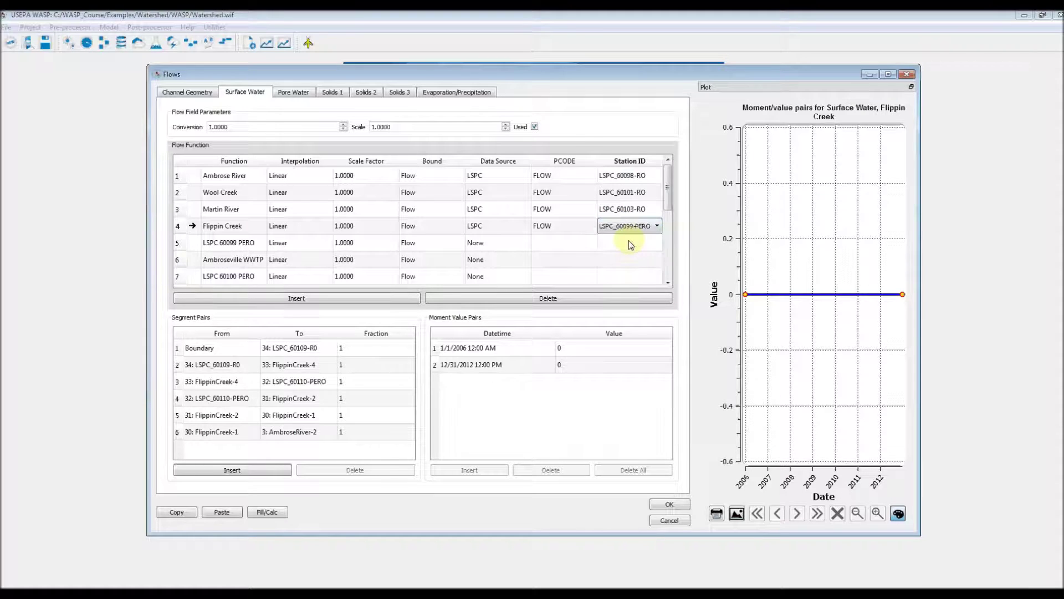
pyautogui.click(629, 242)
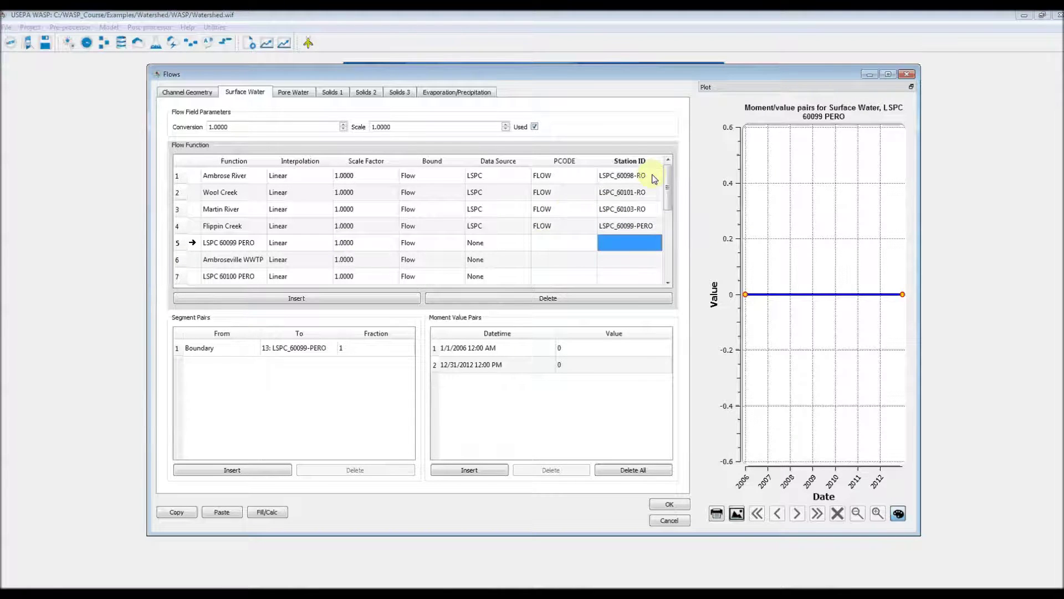
# Change the station ID of the Flippin Creek flow function to LSPC_60109-R0
pyautogui.click(655, 227)
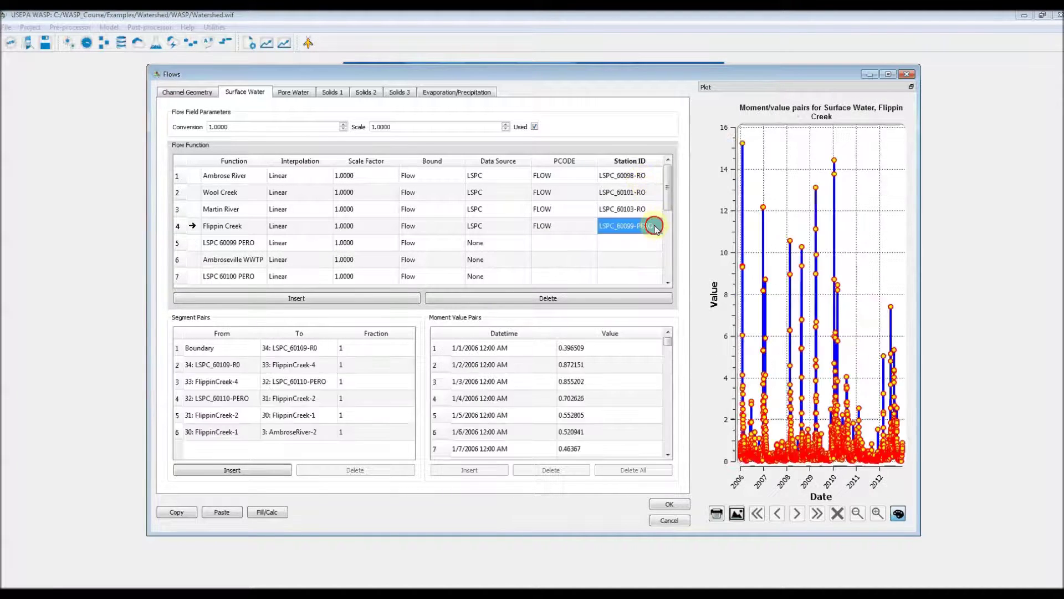
pyautogui.click(655, 226)
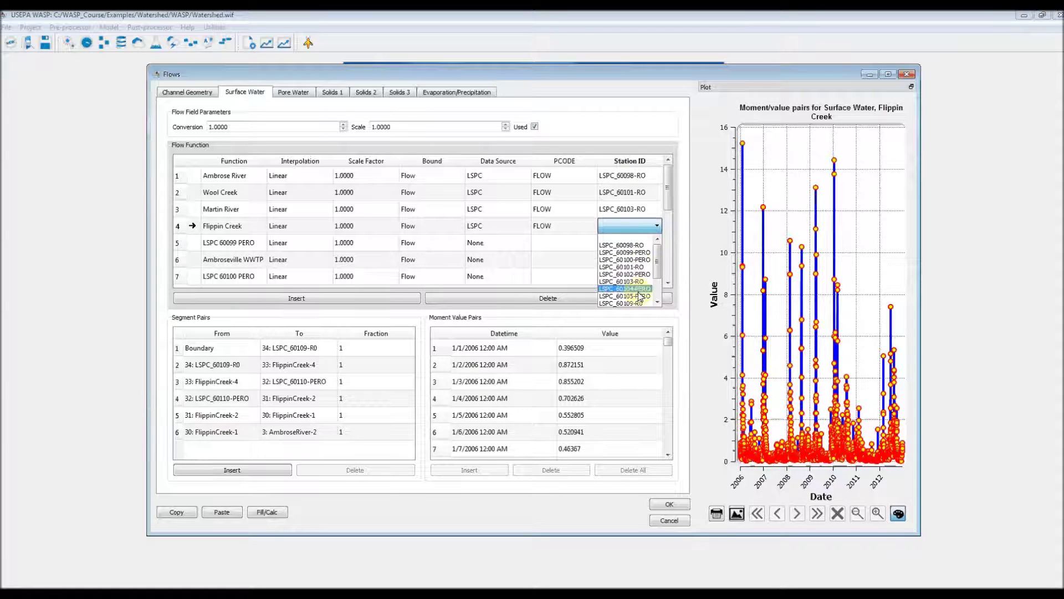
pyautogui.click(635, 303)
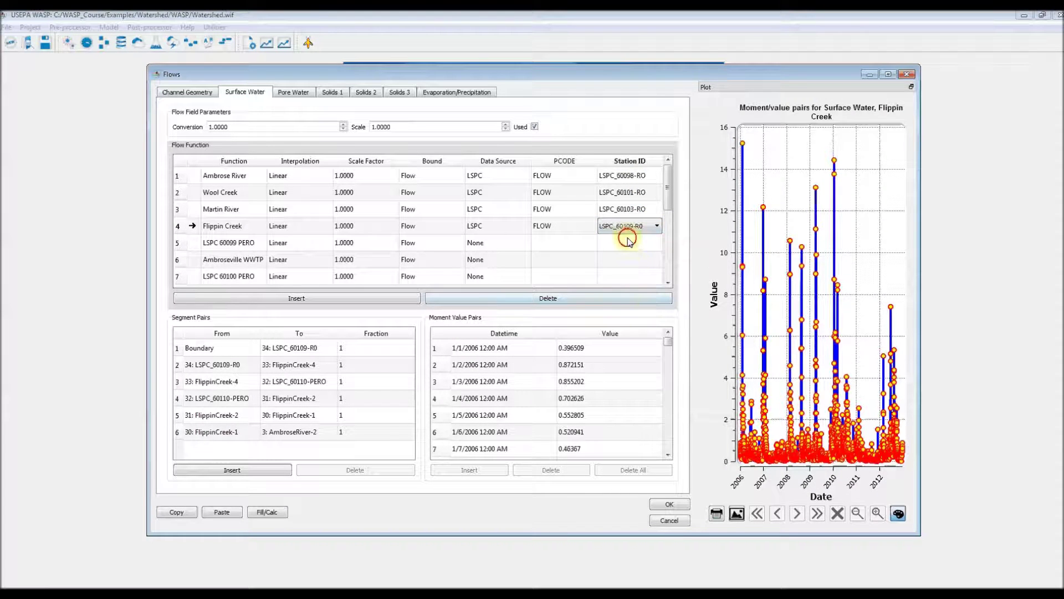
pyautogui.click(627, 239)
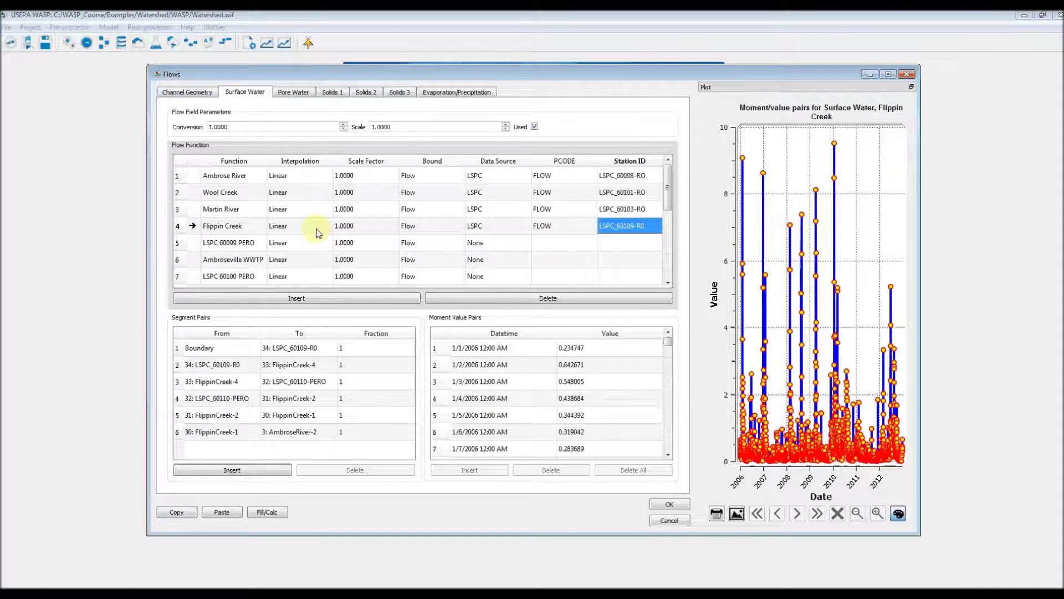
# Link the LSPC 60099 PERO flow function to data source LSPC with PCODE FLOW and station LSPC_60099-PERO
pyautogui.click(480, 247)
pyautogui.click(480, 247)
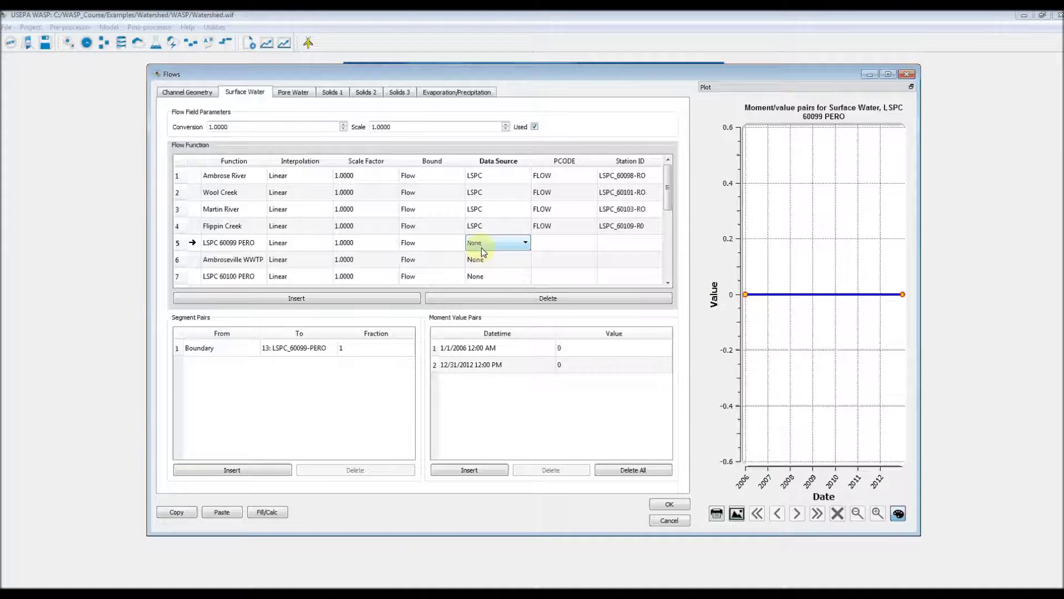
pyautogui.scroll(-1, 482, 246)
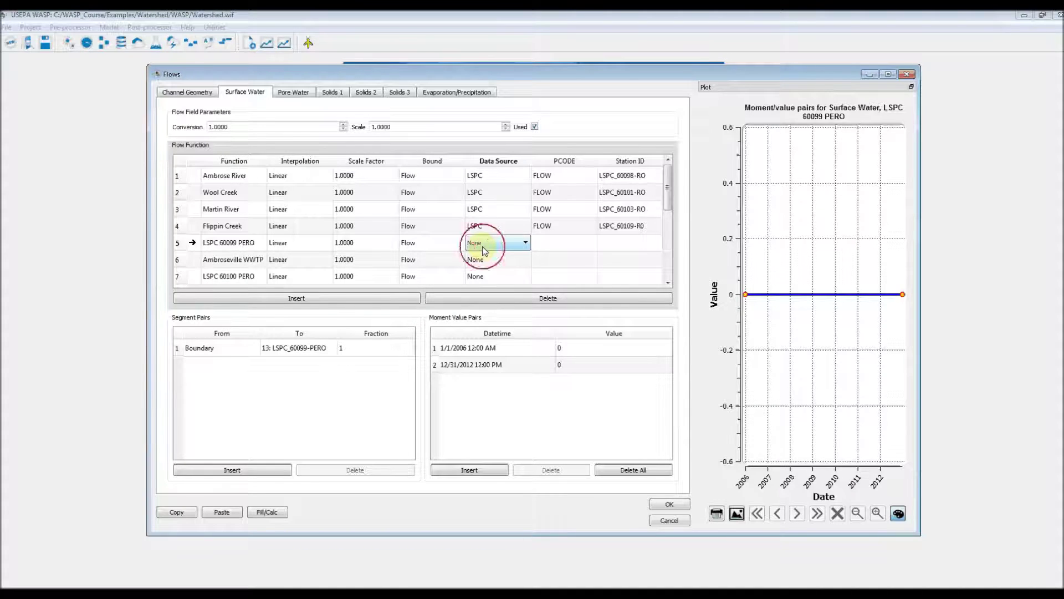
pyautogui.click(542, 246)
pyautogui.click(541, 245)
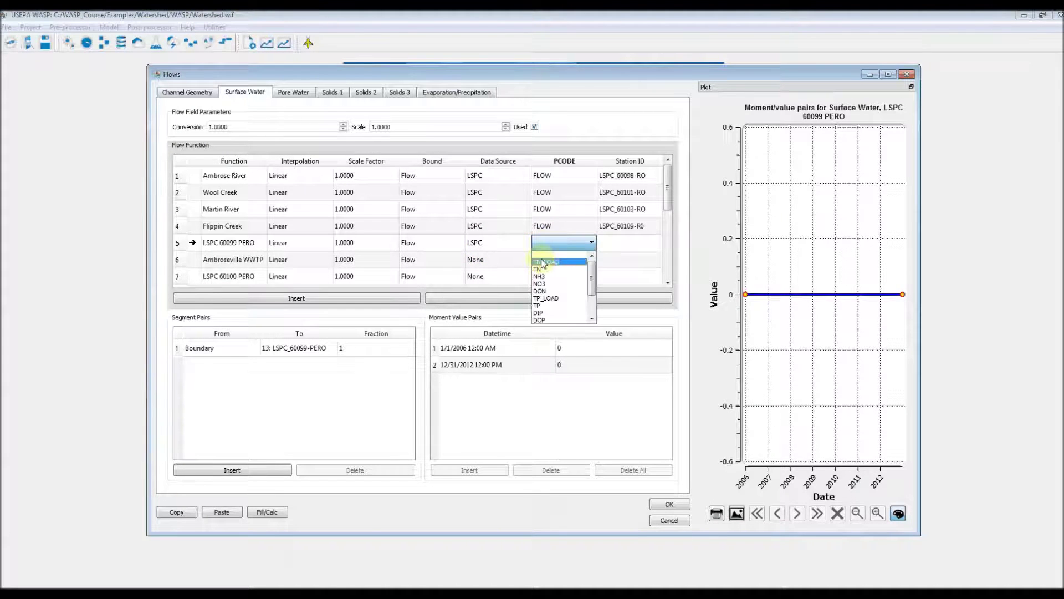
pyautogui.scroll(-3, 554, 294)
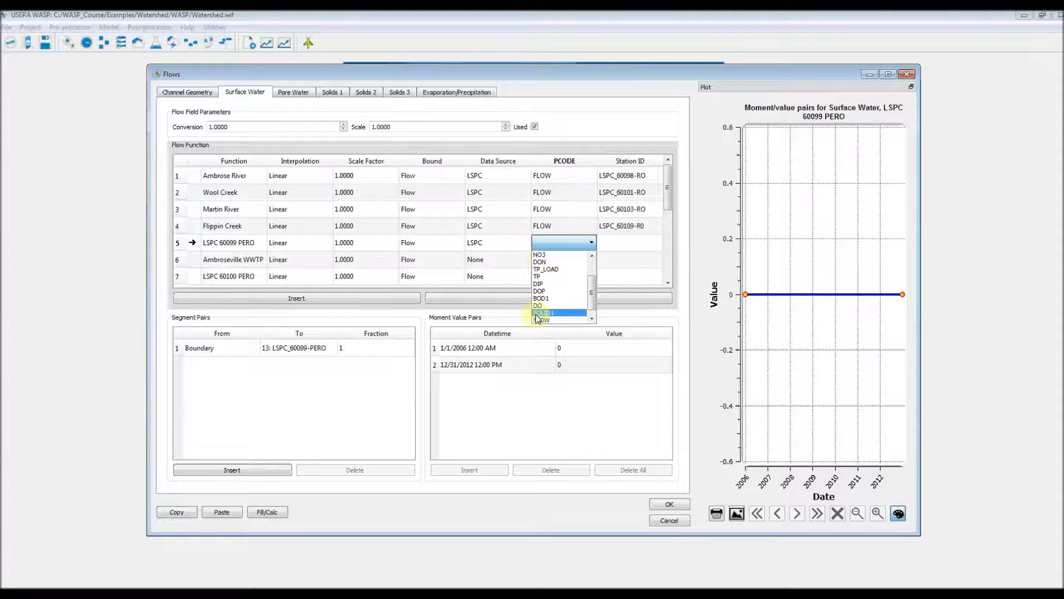
pyautogui.click(545, 317)
pyautogui.click(615, 242)
pyautogui.click(619, 246)
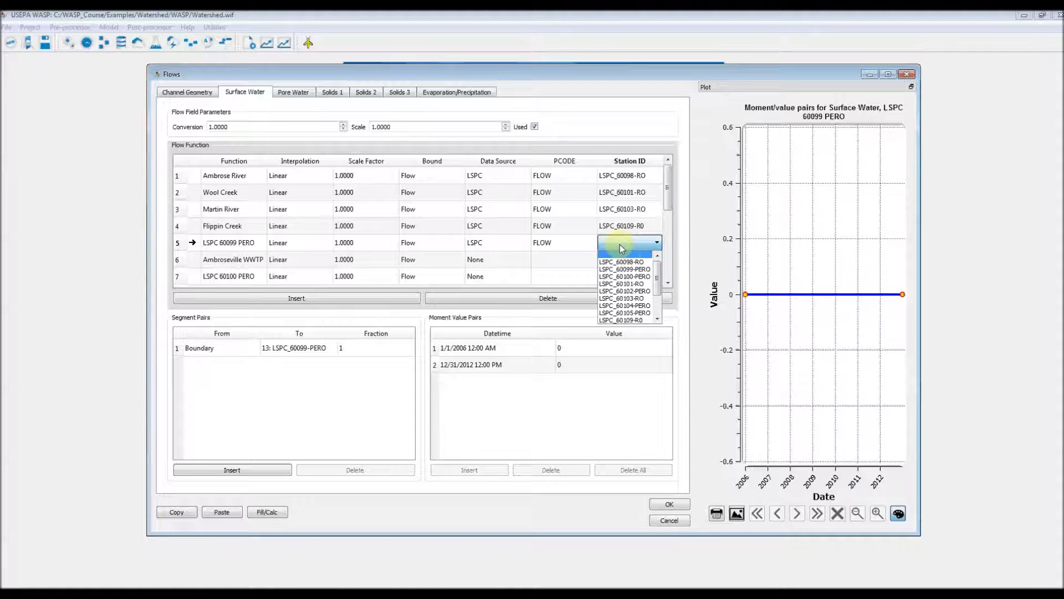
pyautogui.click(624, 269)
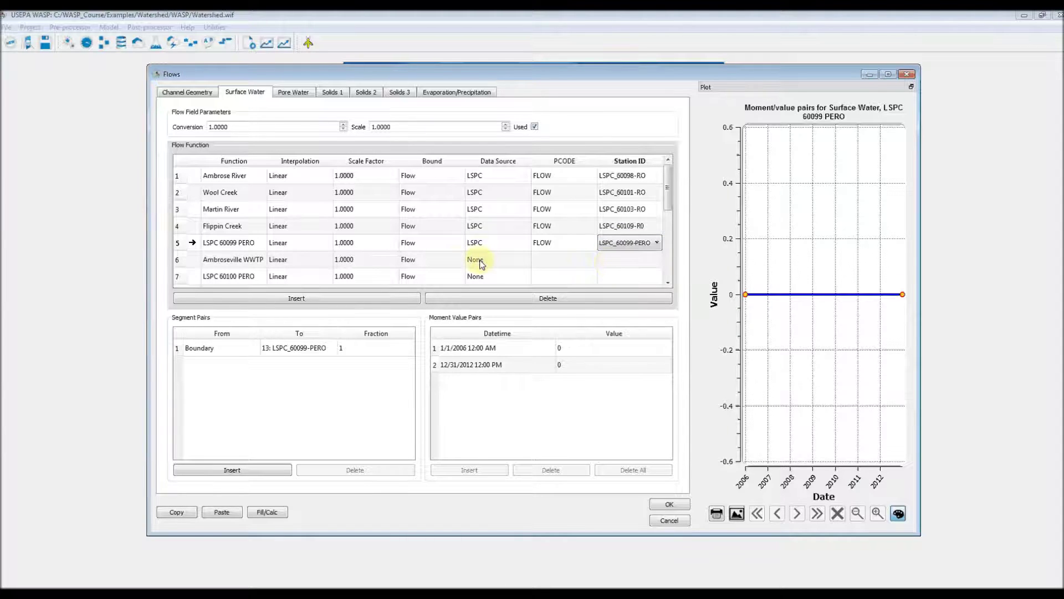
# Link the Ambroseville WWTP flow function to data source NPDES with PCODE FLOW and station AMB-001
pyautogui.click(487, 260)
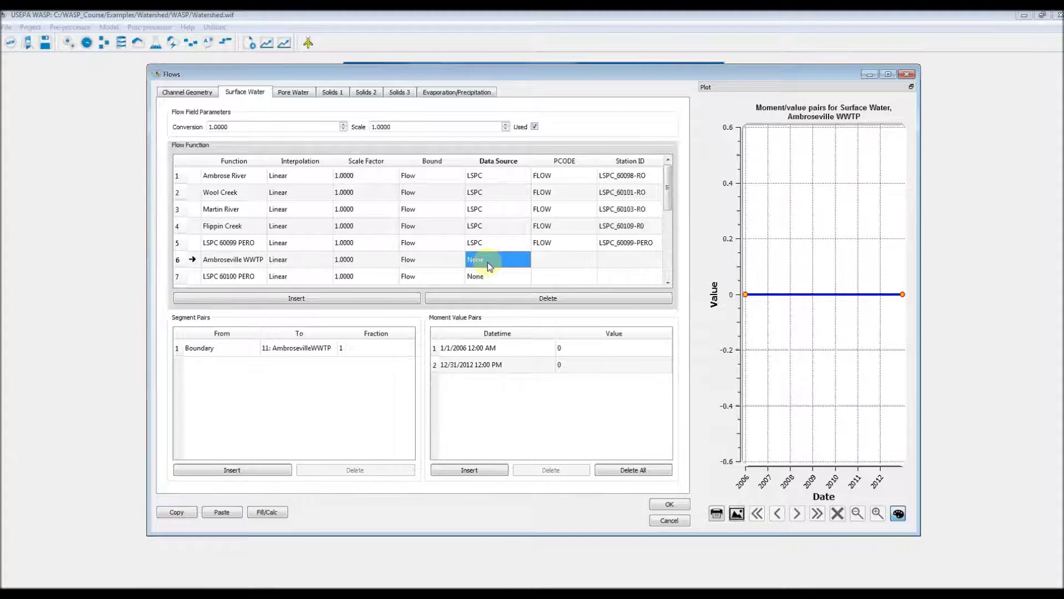
pyautogui.click(489, 265)
pyautogui.scroll(-1, 500, 254)
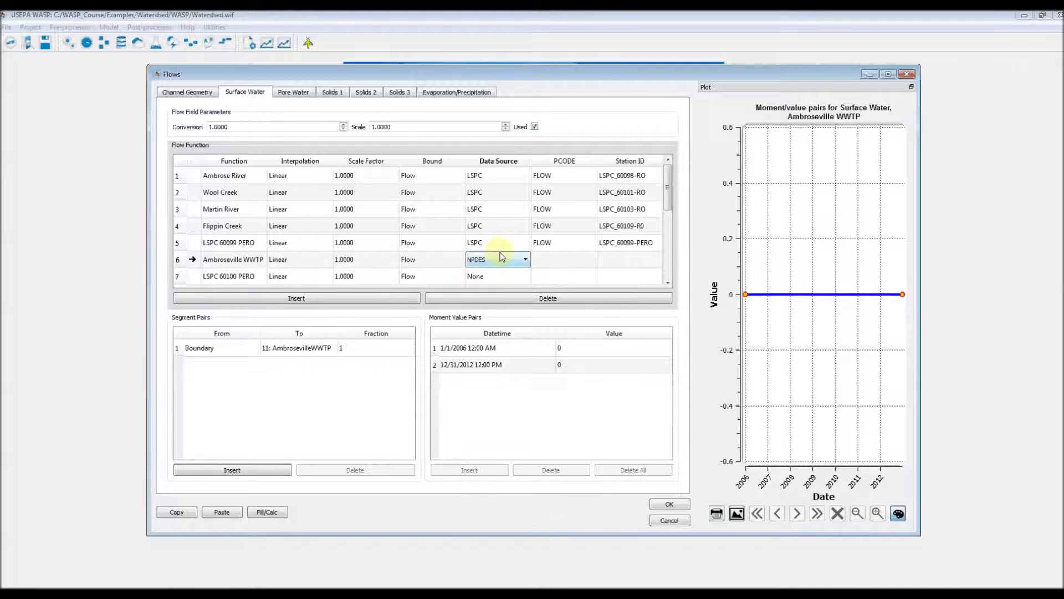
pyautogui.click(555, 261)
pyautogui.click(556, 264)
pyautogui.scroll(-1, 557, 264)
pyautogui.click(631, 260)
pyautogui.click(631, 259)
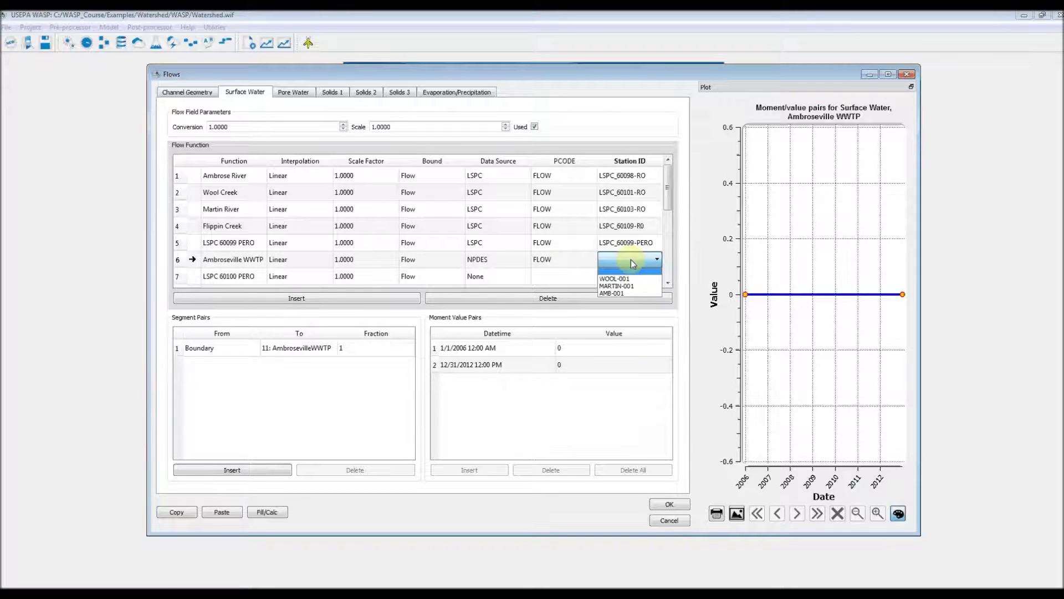
pyautogui.click(620, 294)
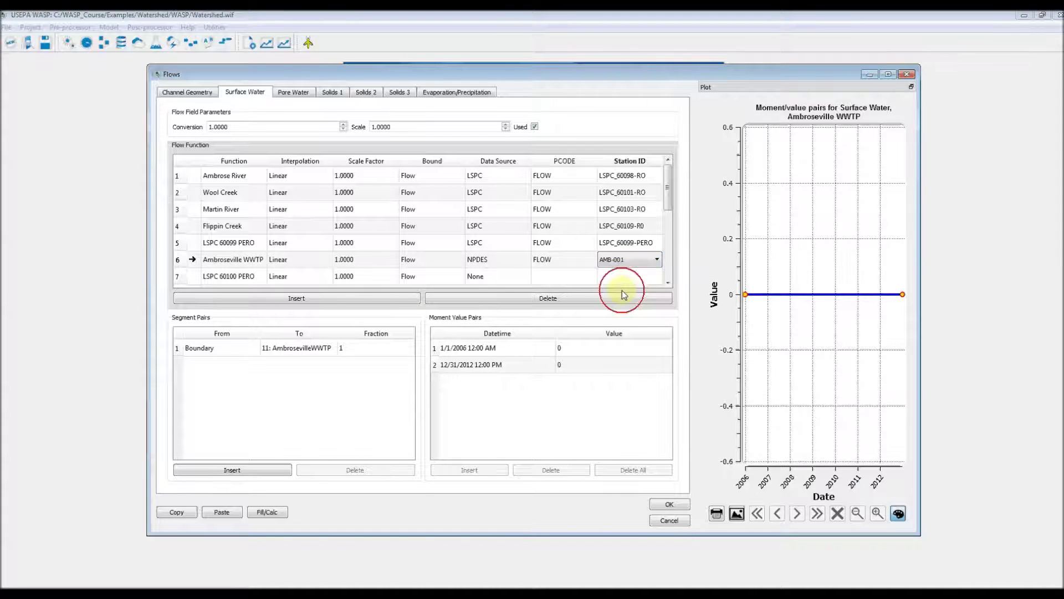
# Link the LSPC 60100 PERO flow function to data source LSPC with PCODE FLOW and station LSPC_60100-PERO
pyautogui.click(467, 277)
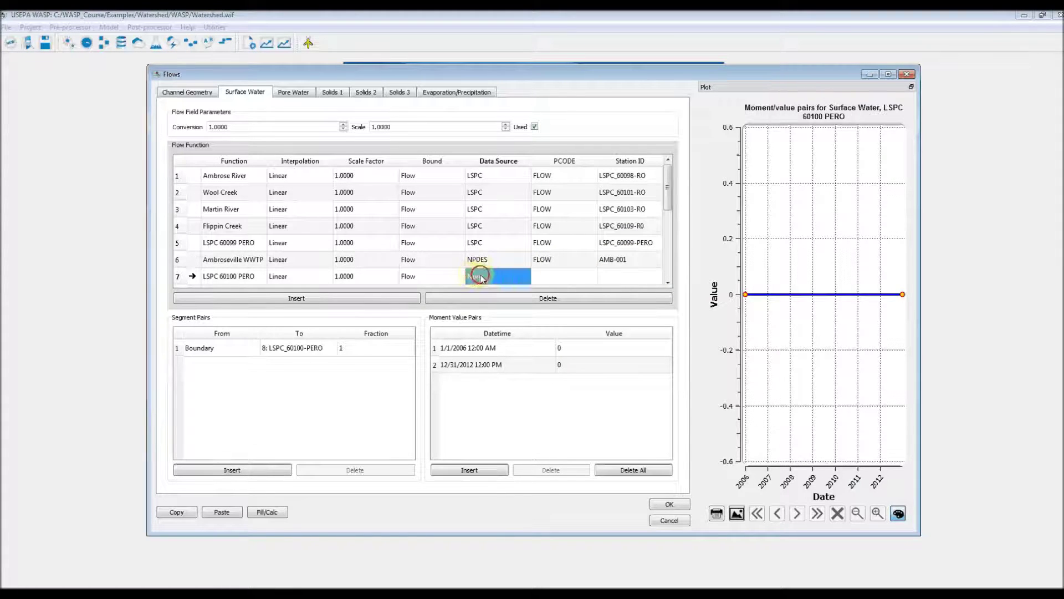
pyautogui.moveTo(671, 203); pyautogui.dragTo(667, 232)
pyautogui.click(486, 198)
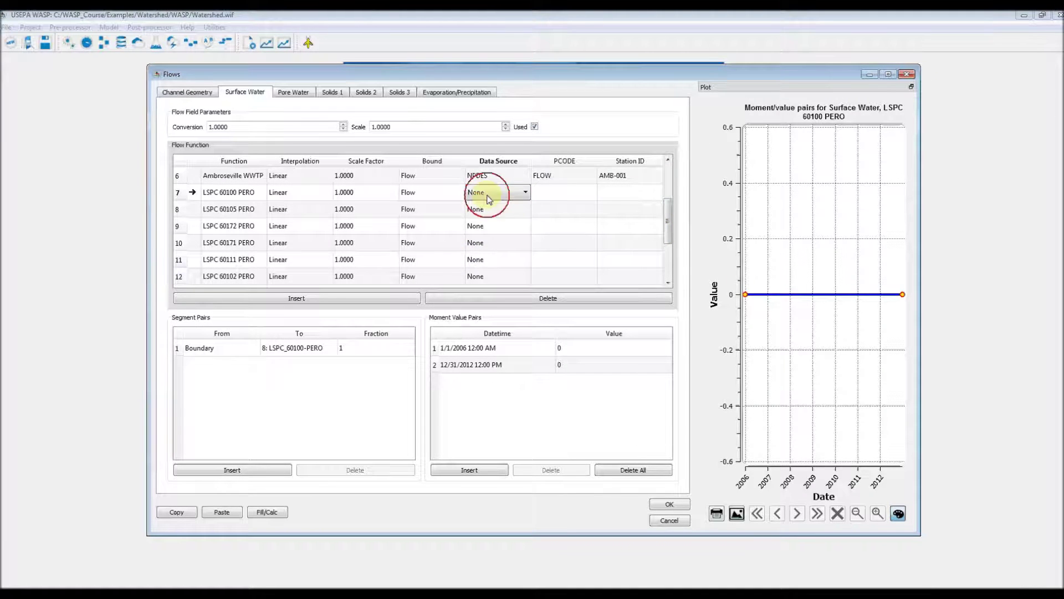
pyautogui.click(559, 195)
pyautogui.click(560, 199)
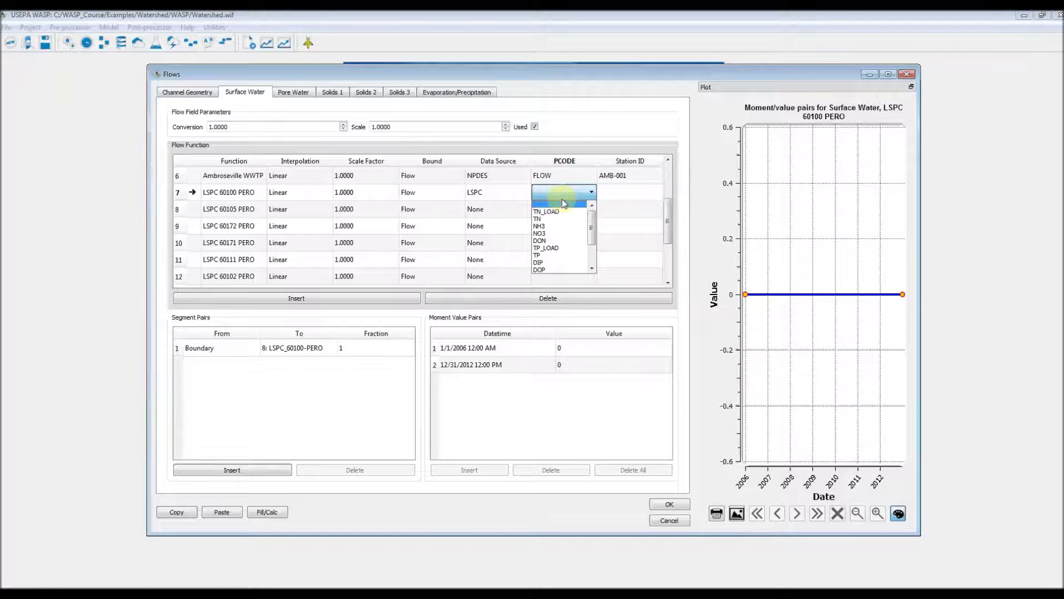
pyautogui.scroll(-3, 561, 238)
pyautogui.click(554, 230)
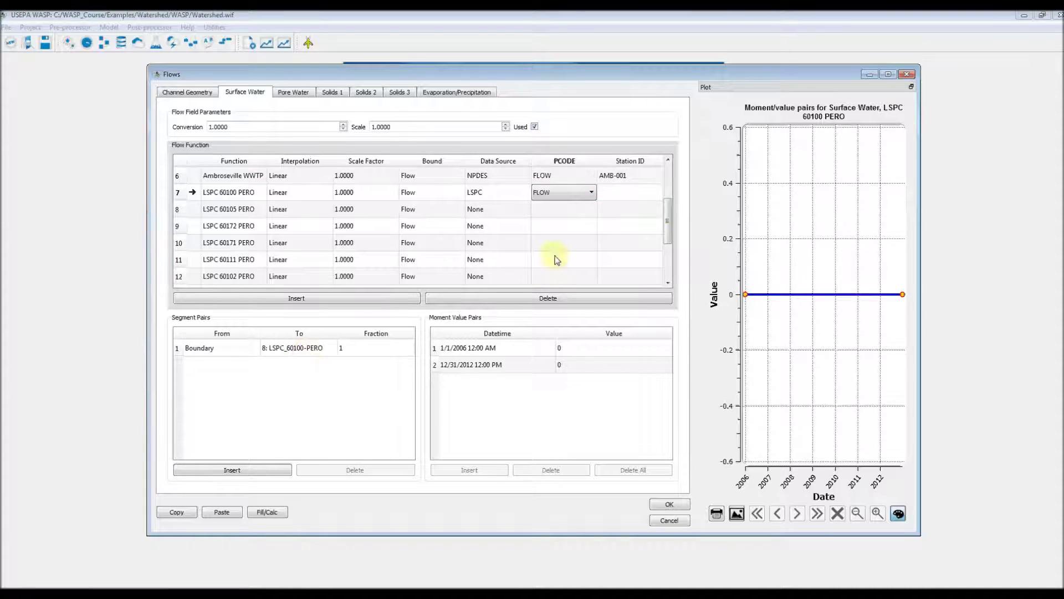
pyautogui.click(613, 196)
pyautogui.click(614, 198)
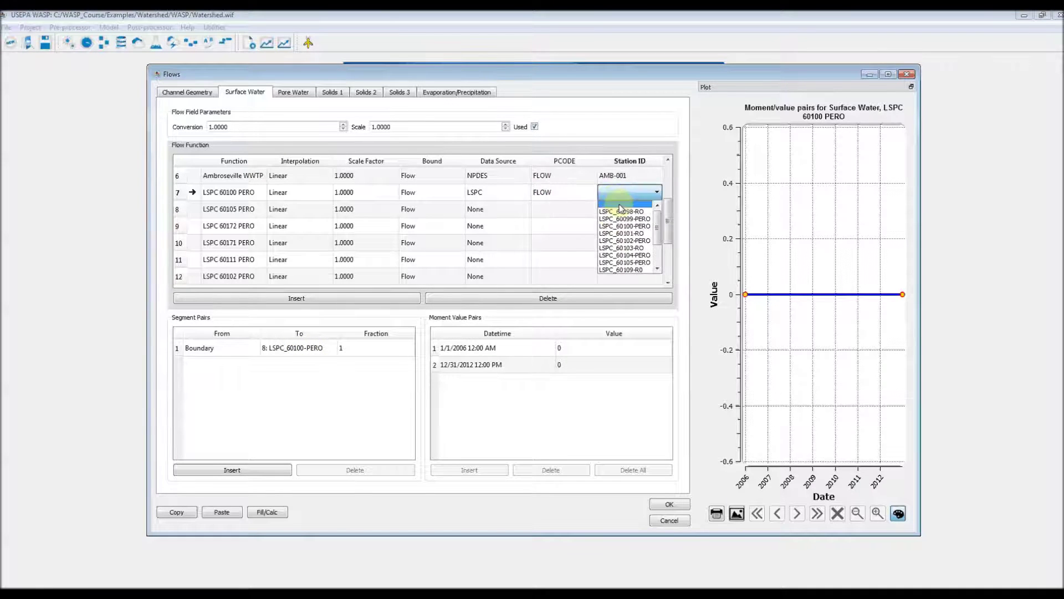
pyautogui.click(637, 226)
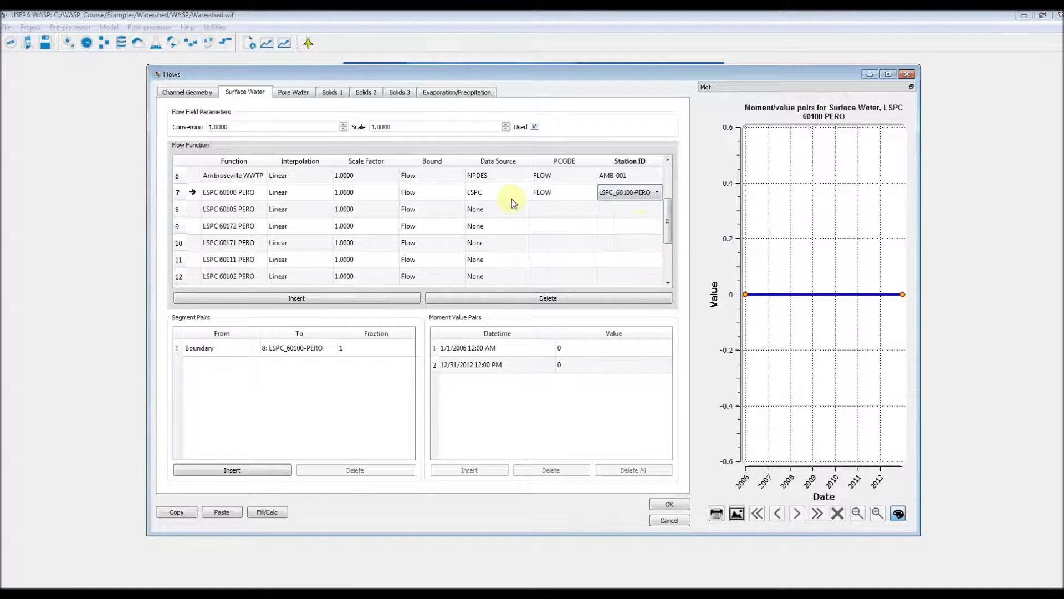
# Maximize the Flows window and review the segment pairs and flow series of the functions from LSPC 60105 PERO to Martinville WWTP
pyautogui.click(498, 211)
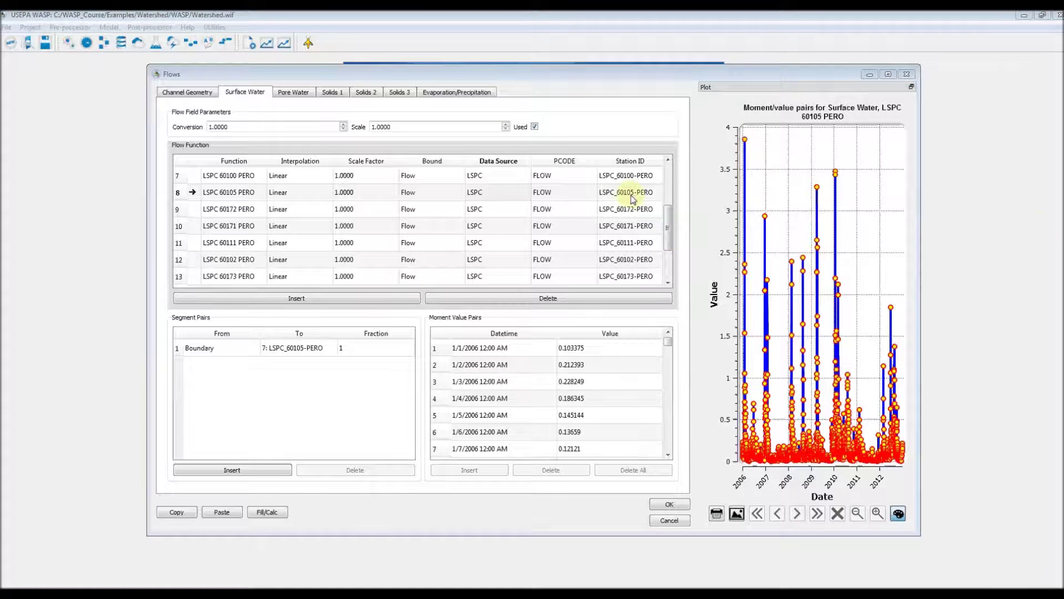
pyautogui.click(887, 74)
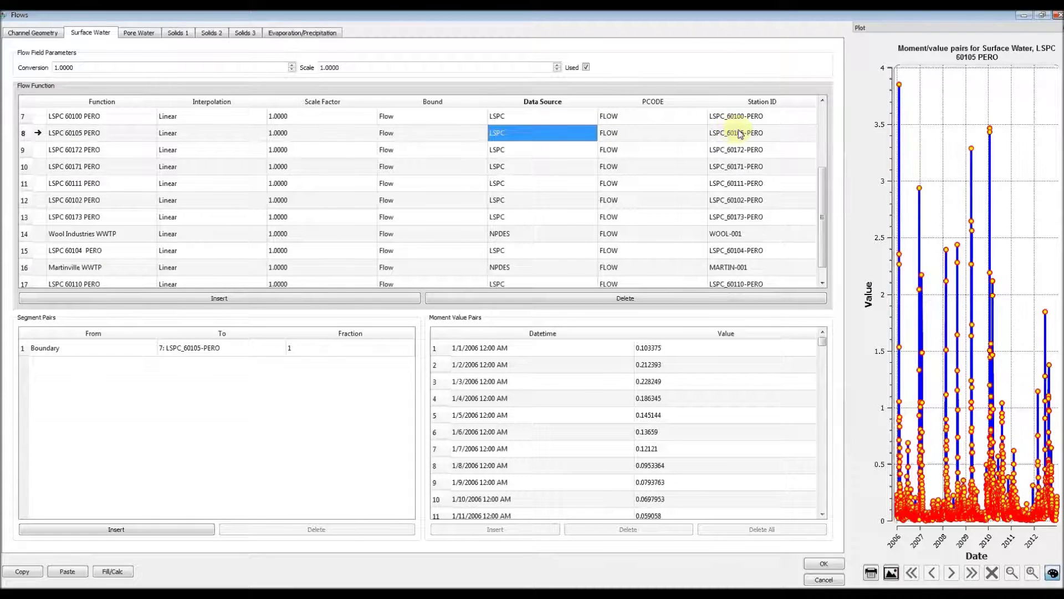
pyautogui.click(669, 134)
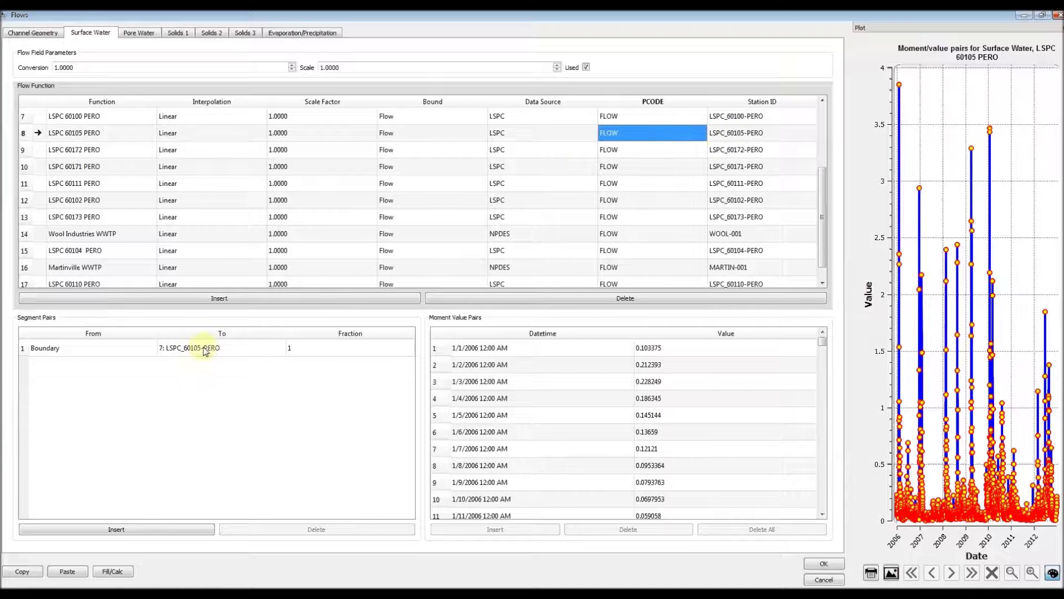
pyautogui.click(720, 153)
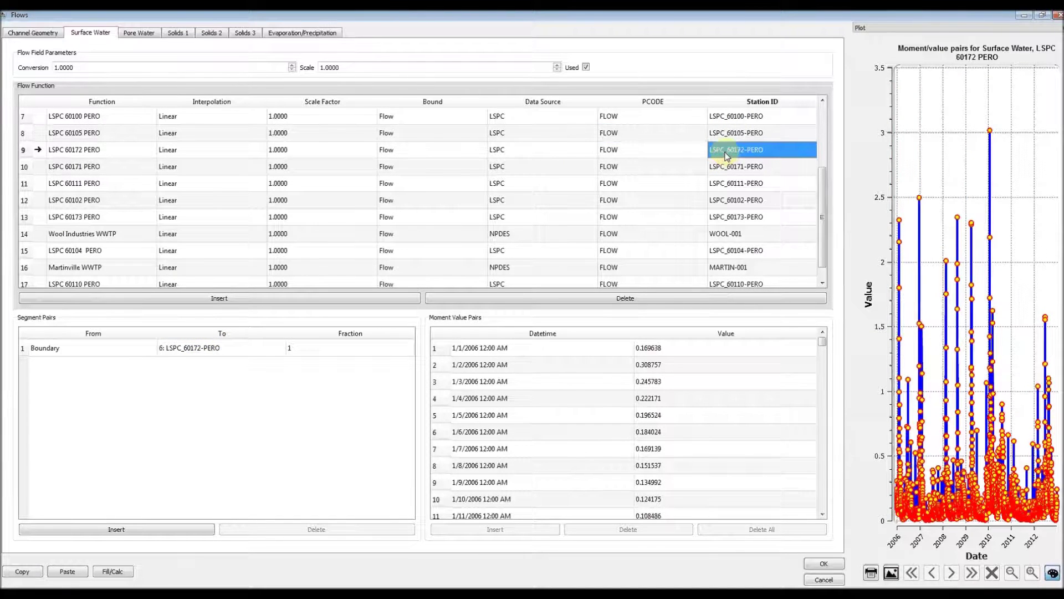
pyautogui.click(729, 167)
pyautogui.click(721, 183)
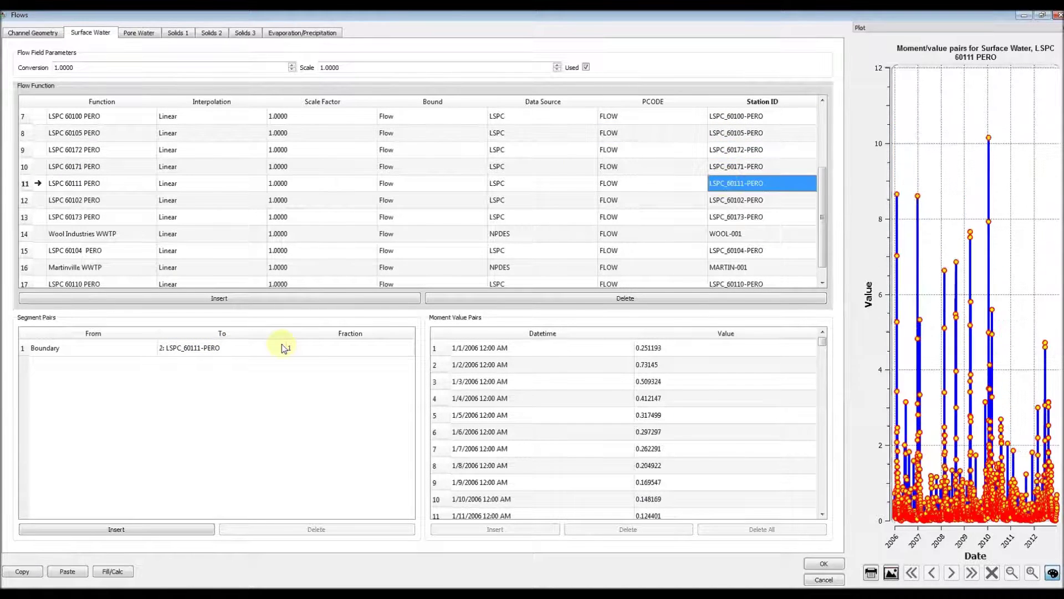
pyautogui.click(733, 201)
pyautogui.click(736, 217)
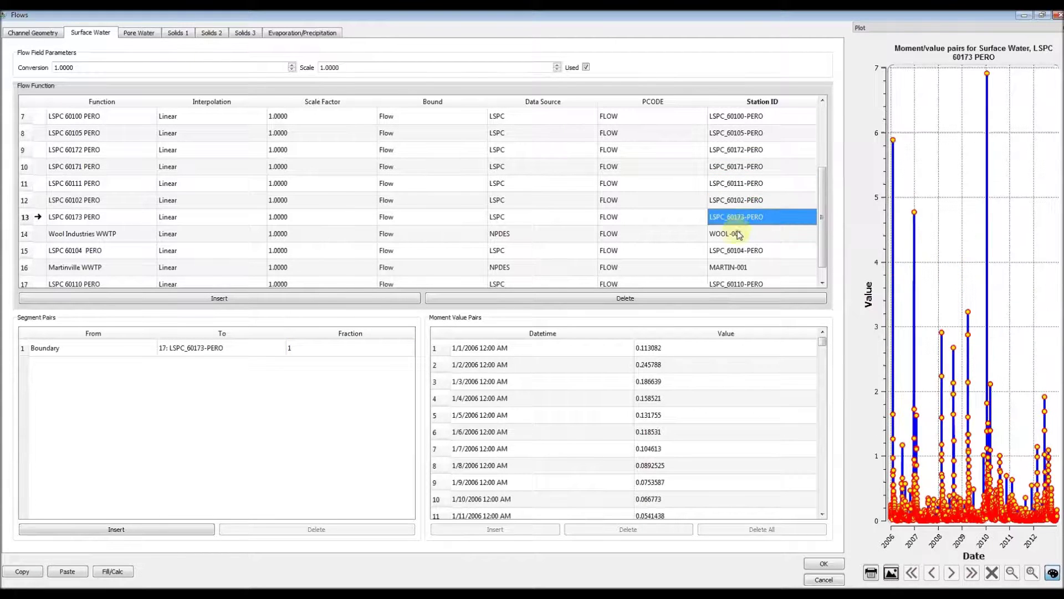
pyautogui.click(737, 234)
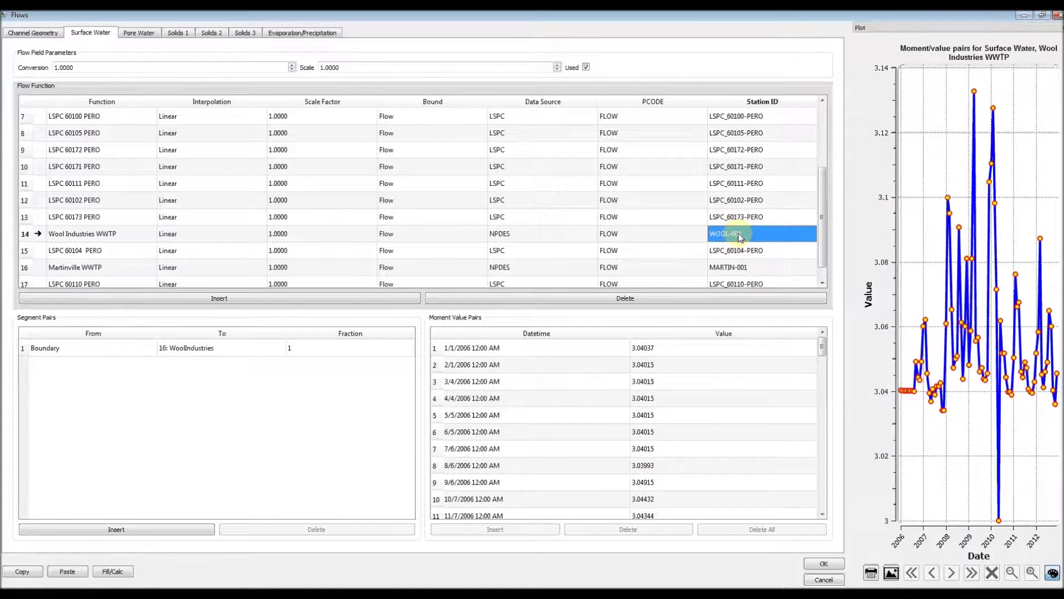
pyautogui.click(737, 250)
pyautogui.click(728, 268)
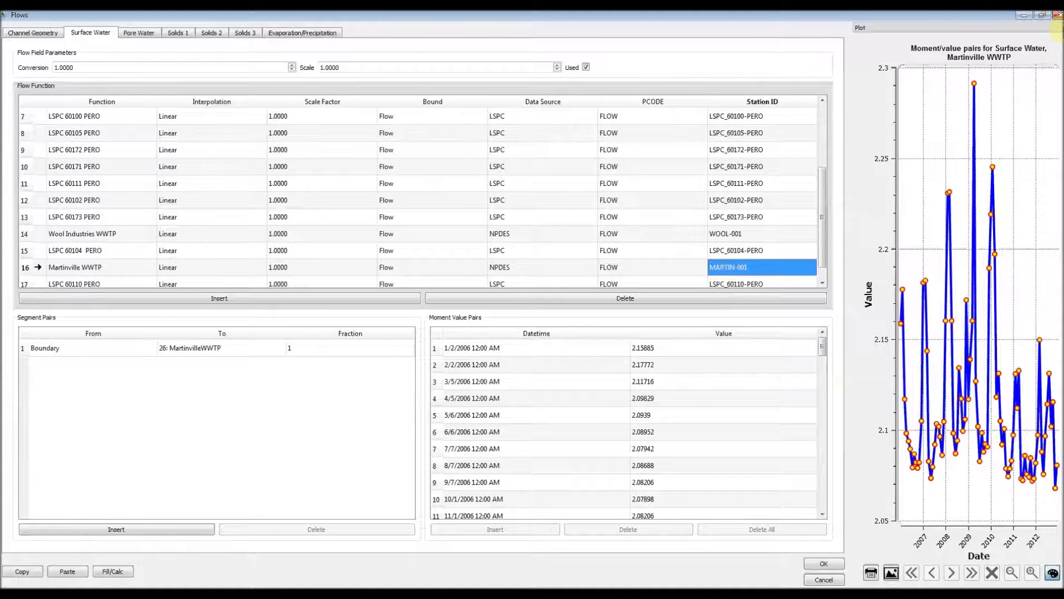
# Undock and widen the plot, view the LSPC 60173, 60102, 60111 and 60172 PERO series in it, and dock it again
pyautogui.moveTo(1055, 28); pyautogui.dragTo(435, 22)
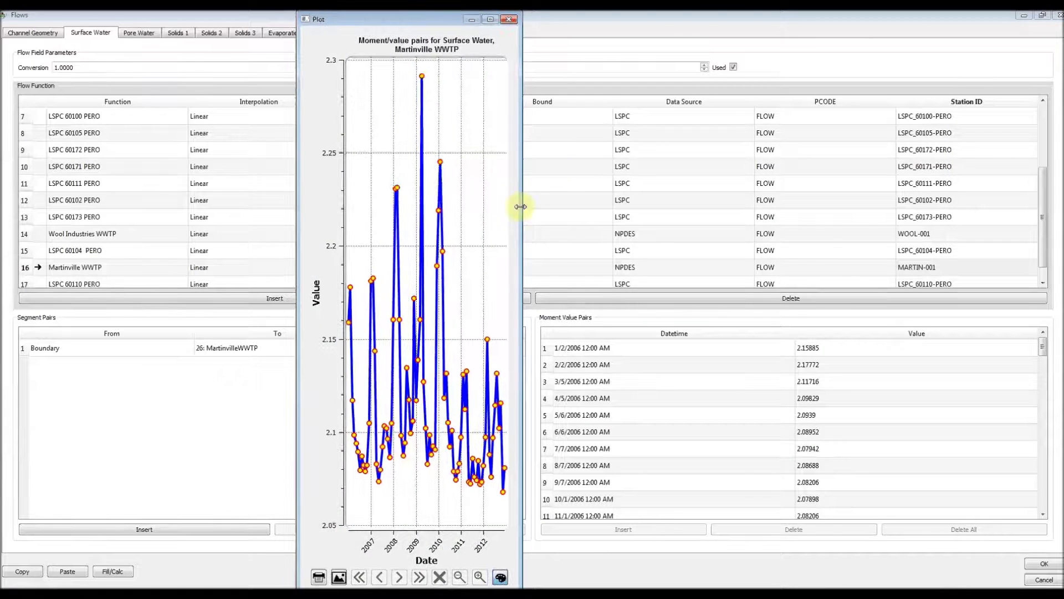
pyautogui.moveTo(520, 206); pyautogui.dragTo(884, 222)
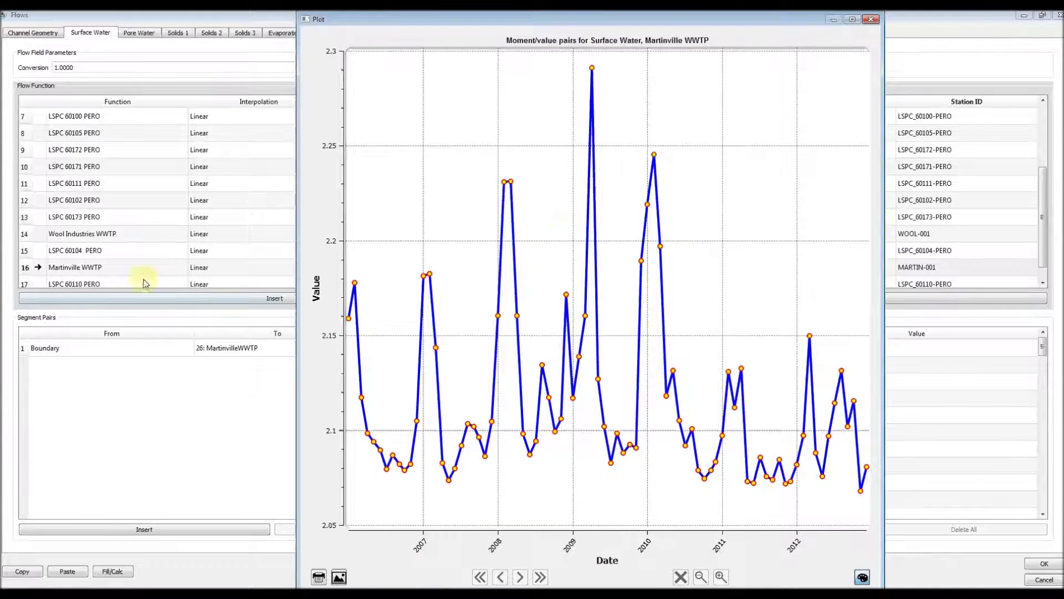
pyautogui.click(117, 215)
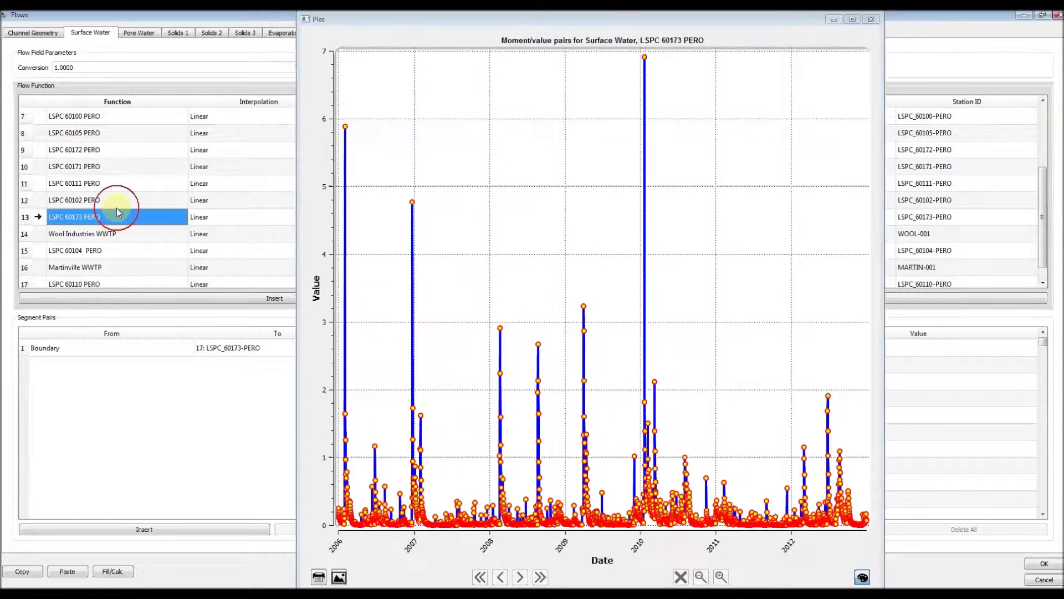
pyautogui.click(116, 201)
pyautogui.click(115, 183)
pyautogui.click(116, 149)
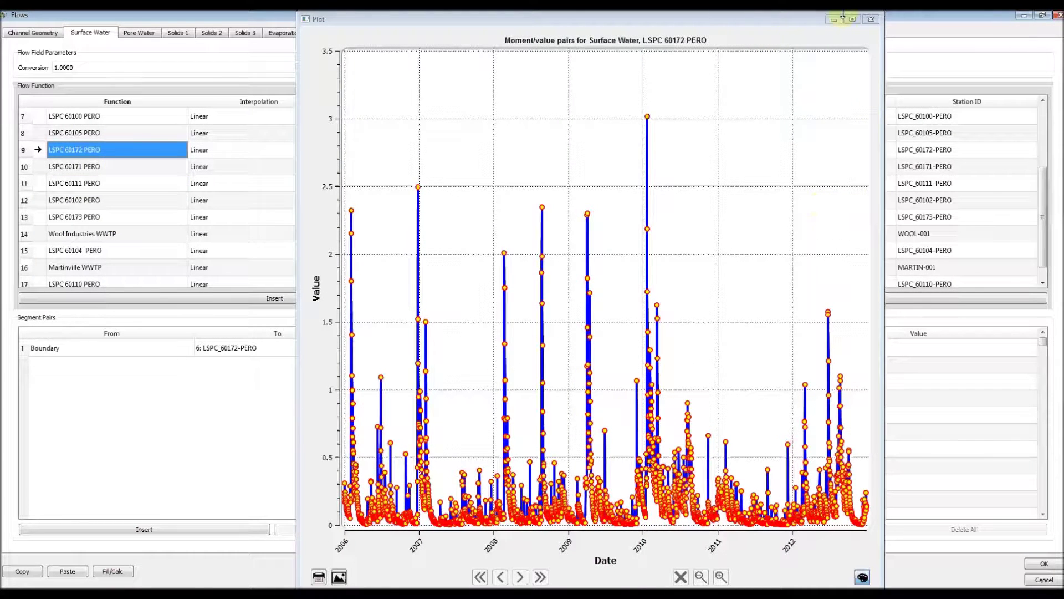
pyautogui.click(862, 23)
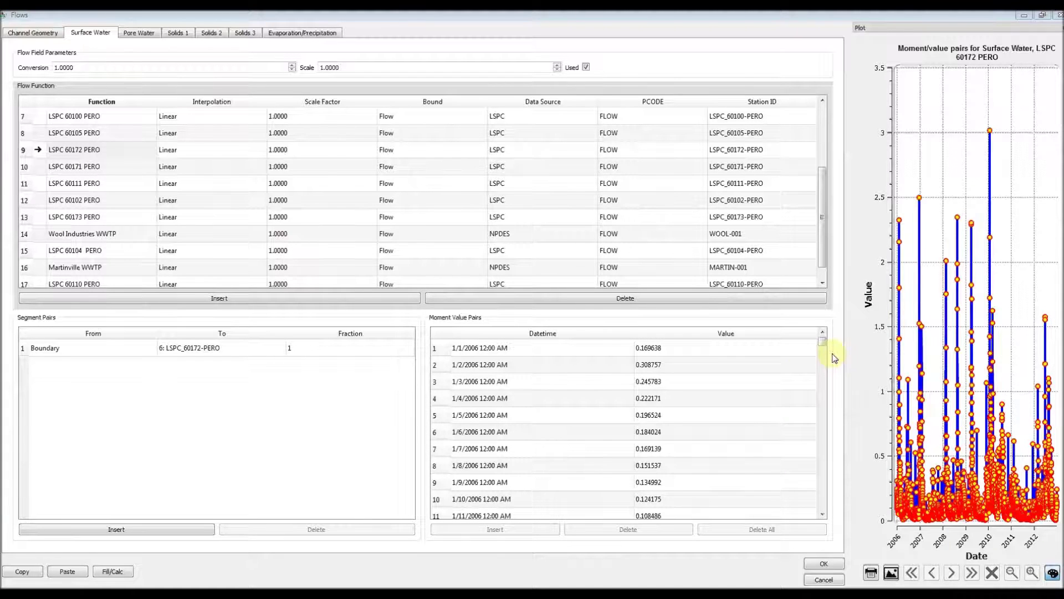
# Accept the flow settings and save the project
pyautogui.click(824, 563)
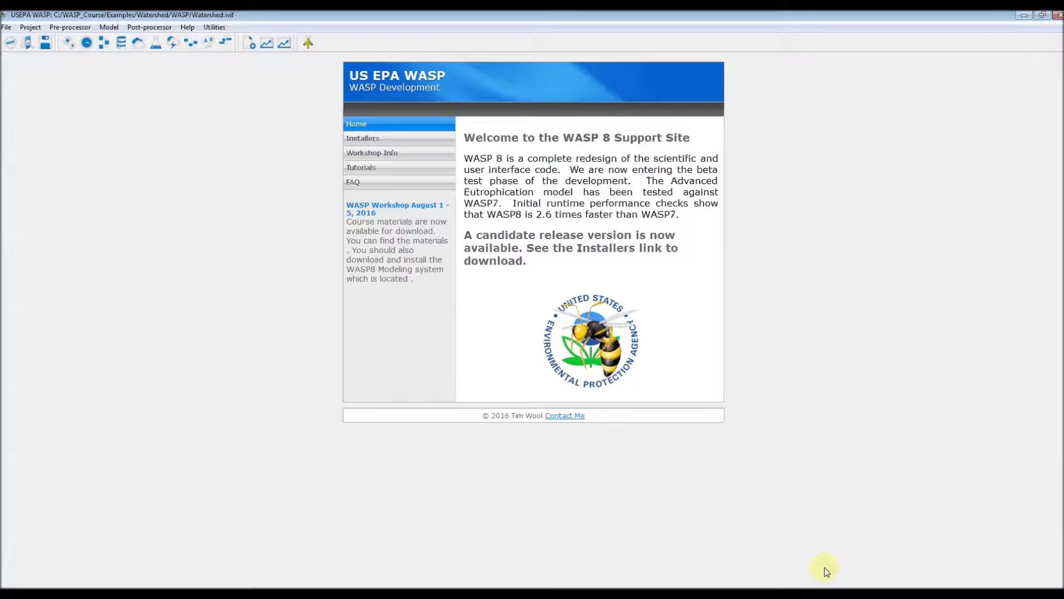
pyautogui.click(47, 46)
# Add an external data source named Met Data with the SQLite database engine and the LSPC connection
pyautogui.click(123, 44)
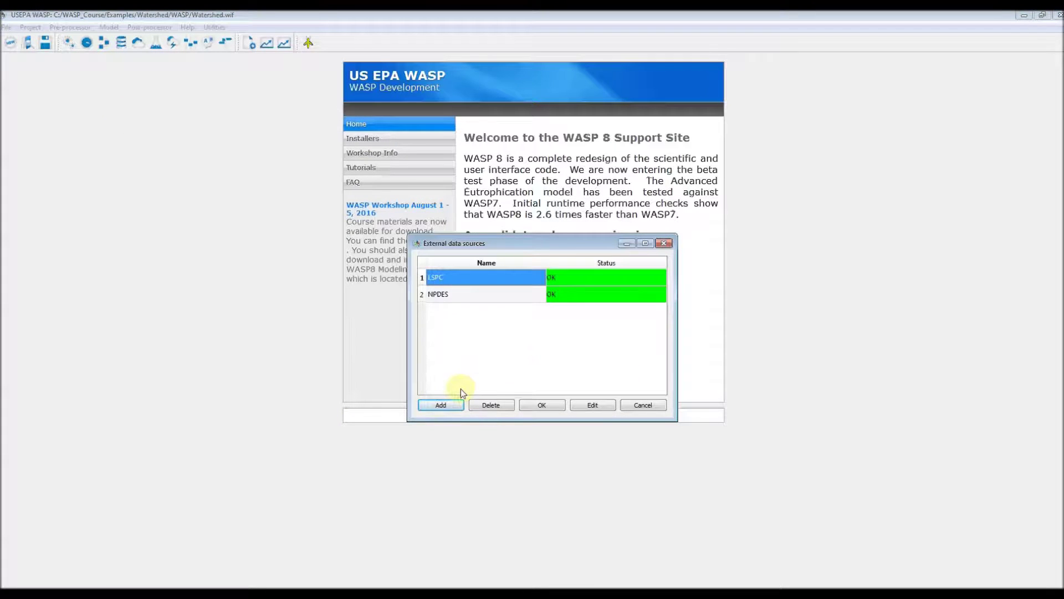
pyautogui.click(440, 405)
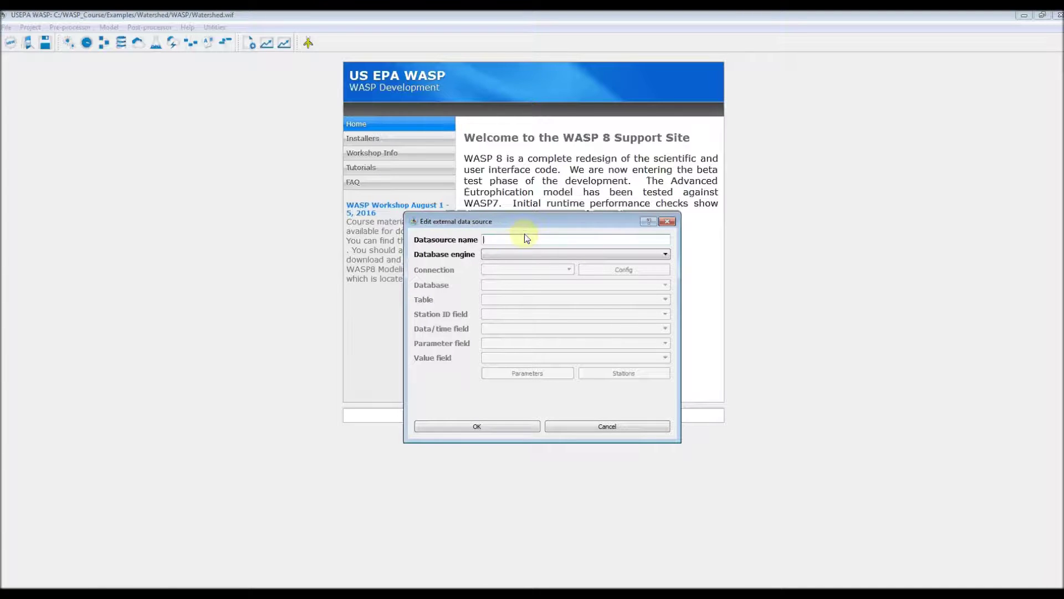
pyautogui.write('Met Data')
pyautogui.click(515, 252)
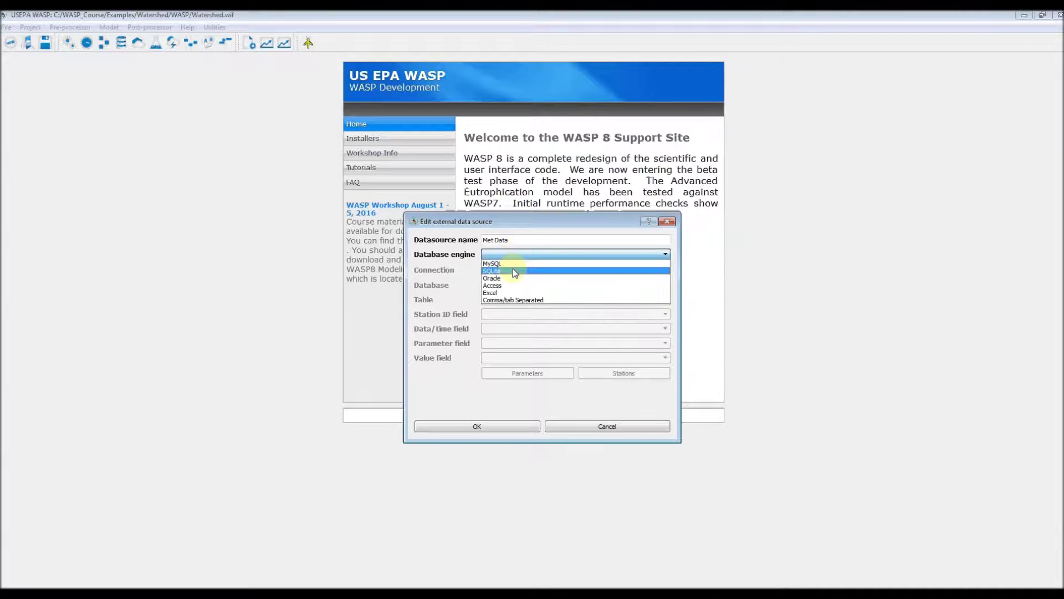
pyautogui.click(513, 269)
pyautogui.click(561, 270)
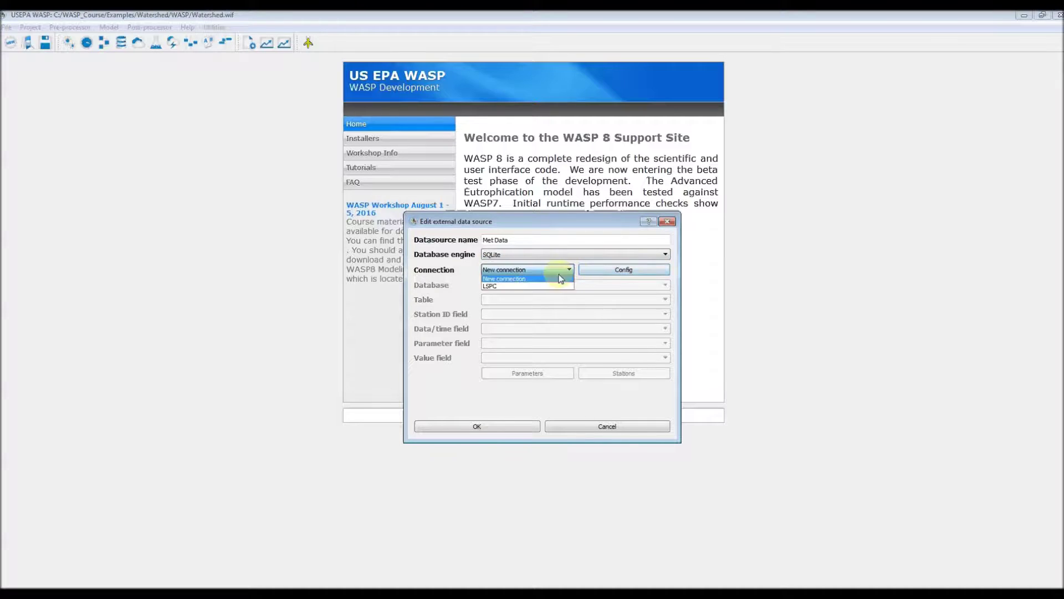
pyautogui.click(552, 278)
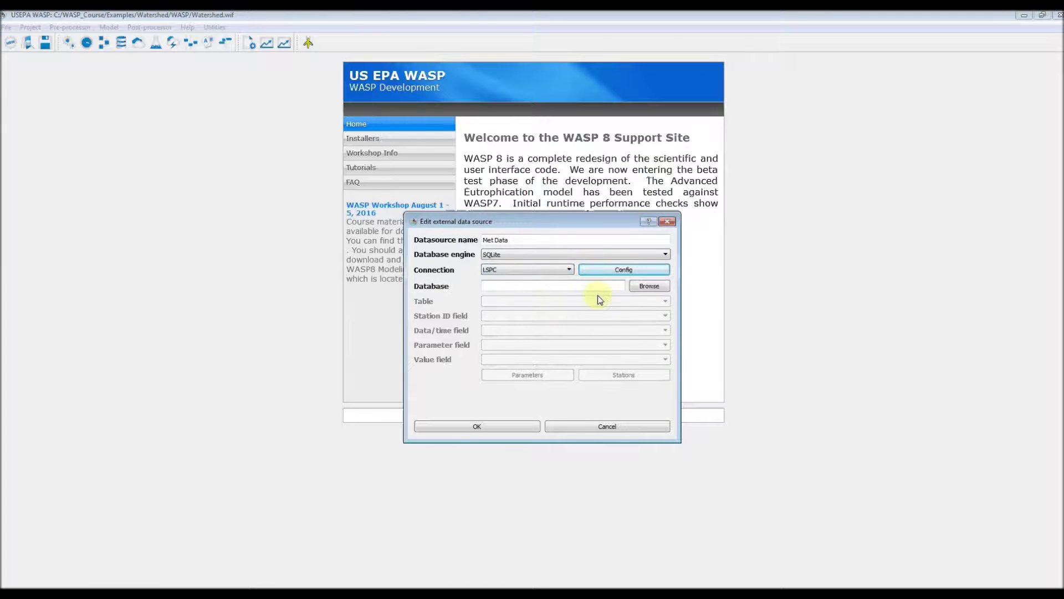
# Choose WASP_Course/Examples/Watershed/WRDB/watershed.sdb as the database of the Met Data source
pyautogui.click(640, 286)
pyautogui.click(484, 207)
pyautogui.doubleClick(637, 272)
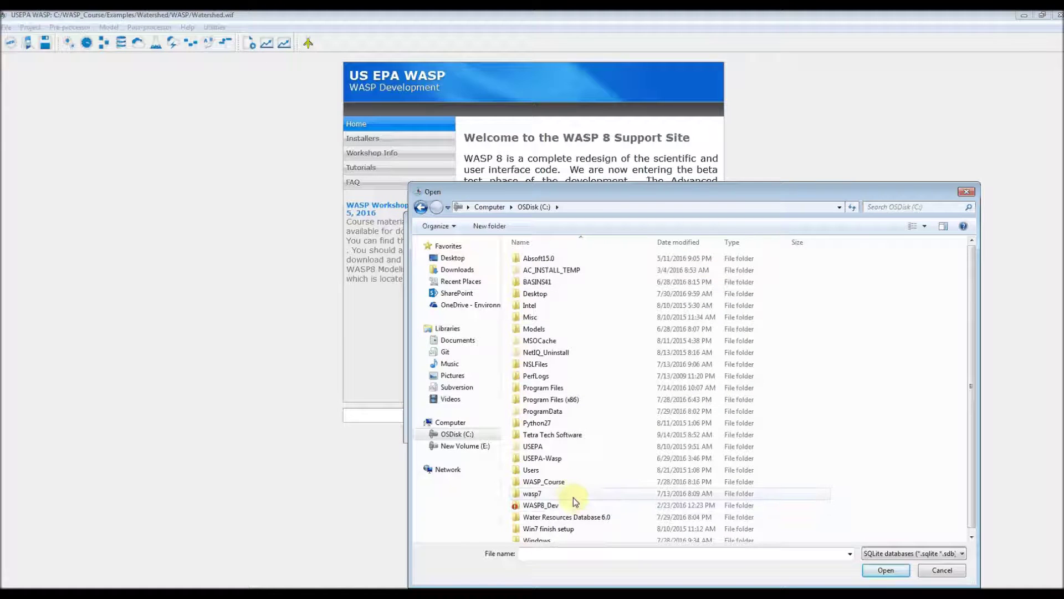
pyautogui.doubleClick(567, 483)
pyautogui.click(546, 259)
pyautogui.doubleClick(546, 259)
pyautogui.doubleClick(542, 283)
pyautogui.doubleClick(542, 305)
pyautogui.doubleClick(544, 258)
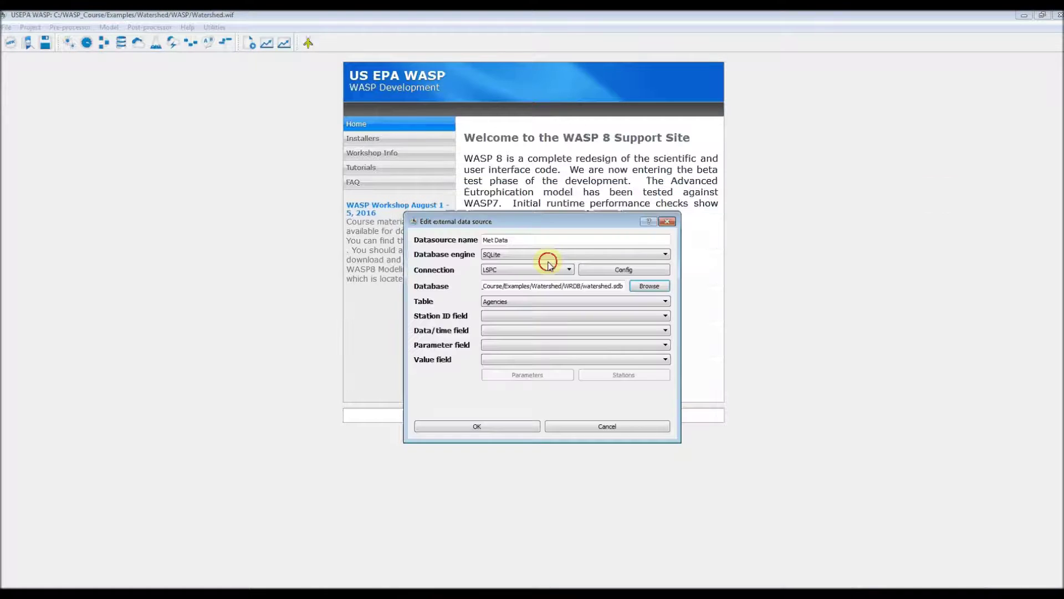
# Set the Met Data source's table to Met_Data and accept the new source and the external data source list
pyautogui.click(540, 302)
pyautogui.scroll(-2, 539, 310)
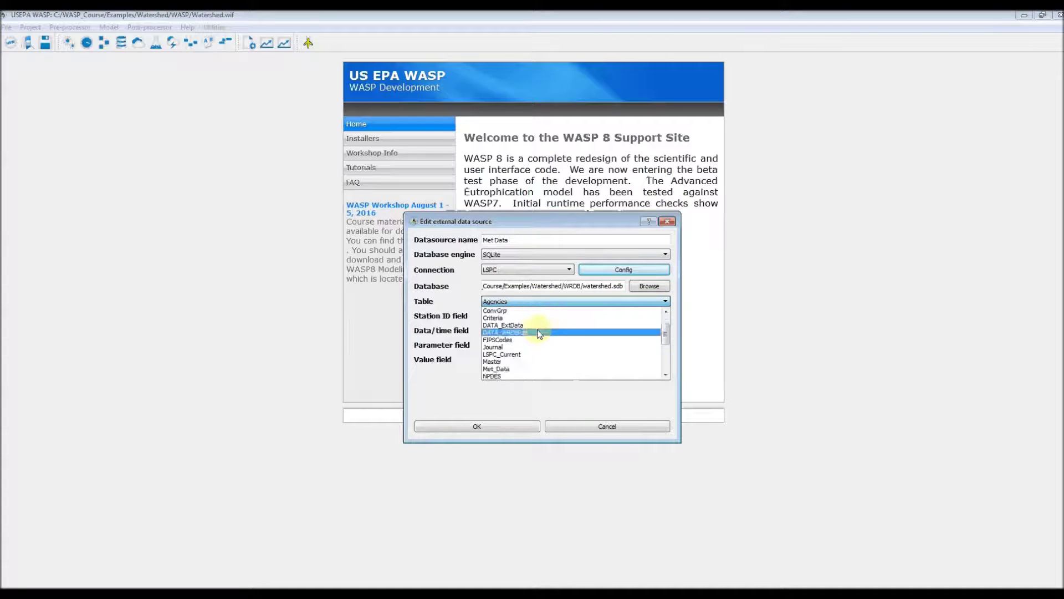
pyautogui.click(528, 367)
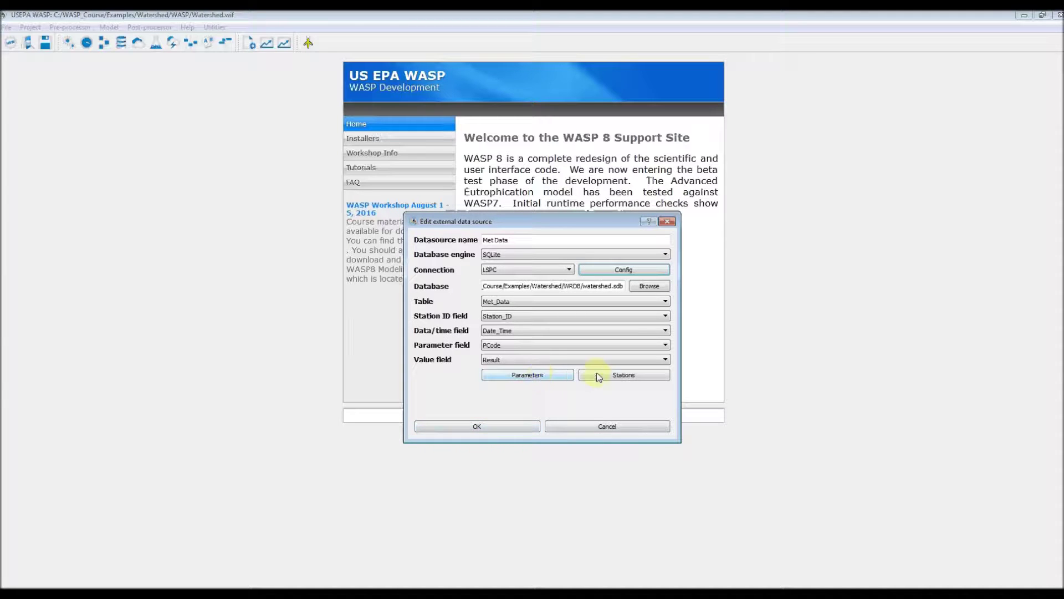
pyautogui.click(513, 426)
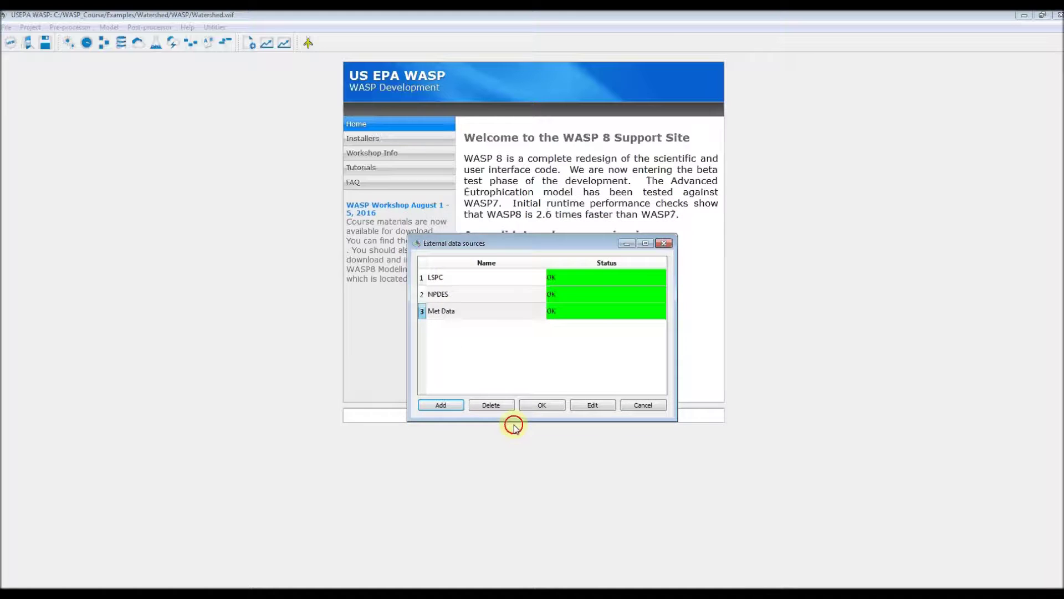
pyautogui.click(542, 407)
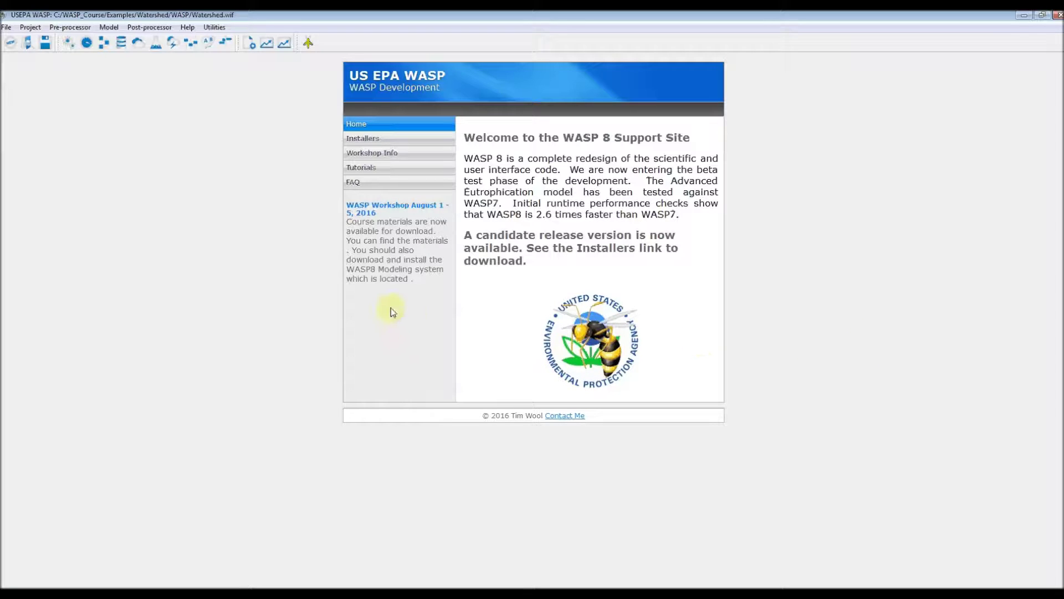
# Bring up the Time Functions, heighten their window, and mark the Fraction Daily Light function as used
pyautogui.click(172, 44)
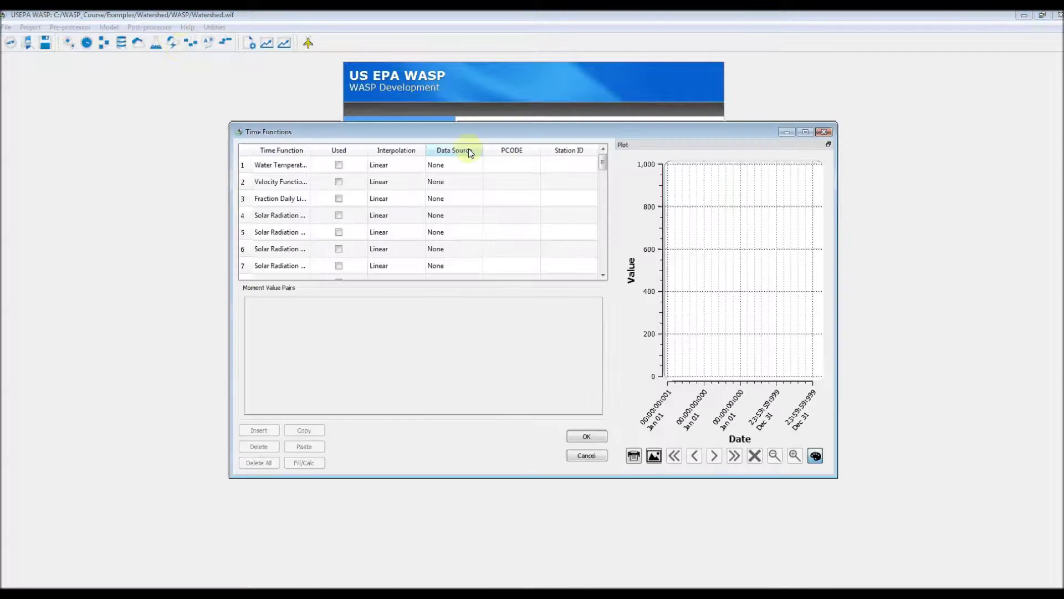
pyautogui.moveTo(527, 120); pyautogui.dragTo(534, 33)
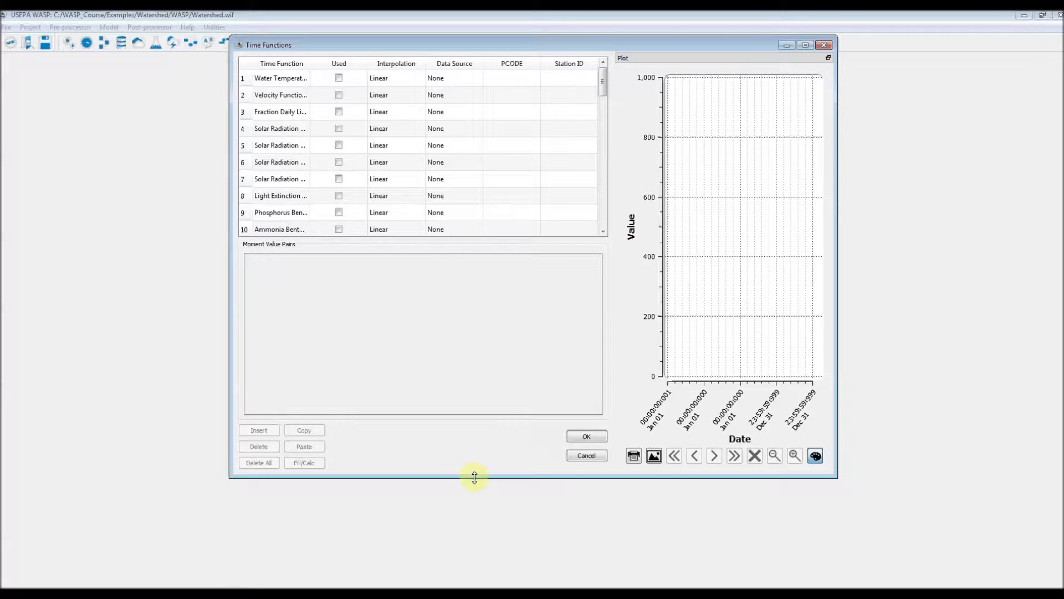
pyautogui.moveTo(474, 478); pyautogui.dragTo(462, 579)
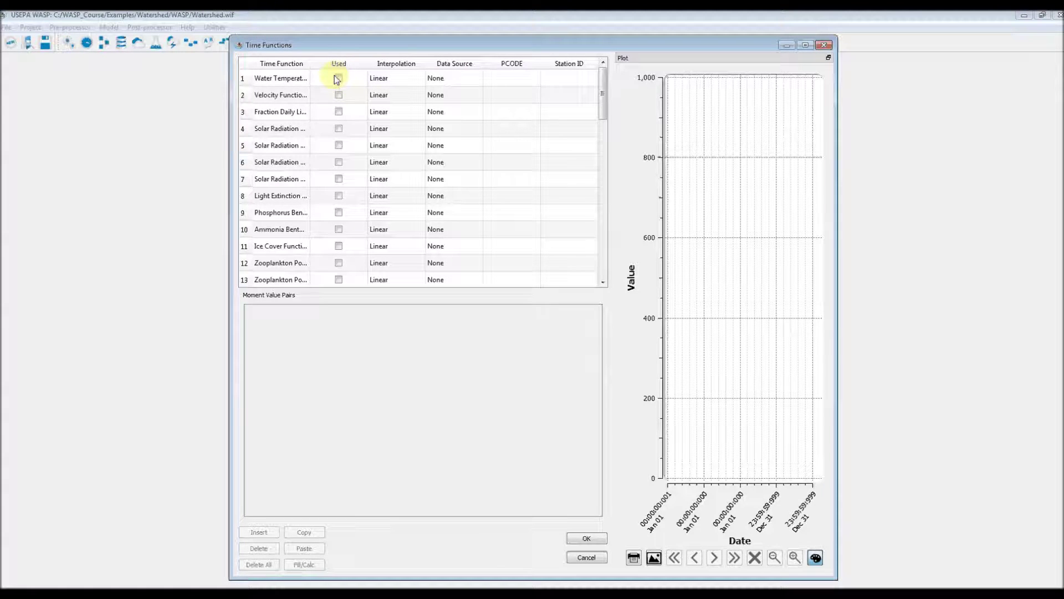
pyautogui.click(339, 112)
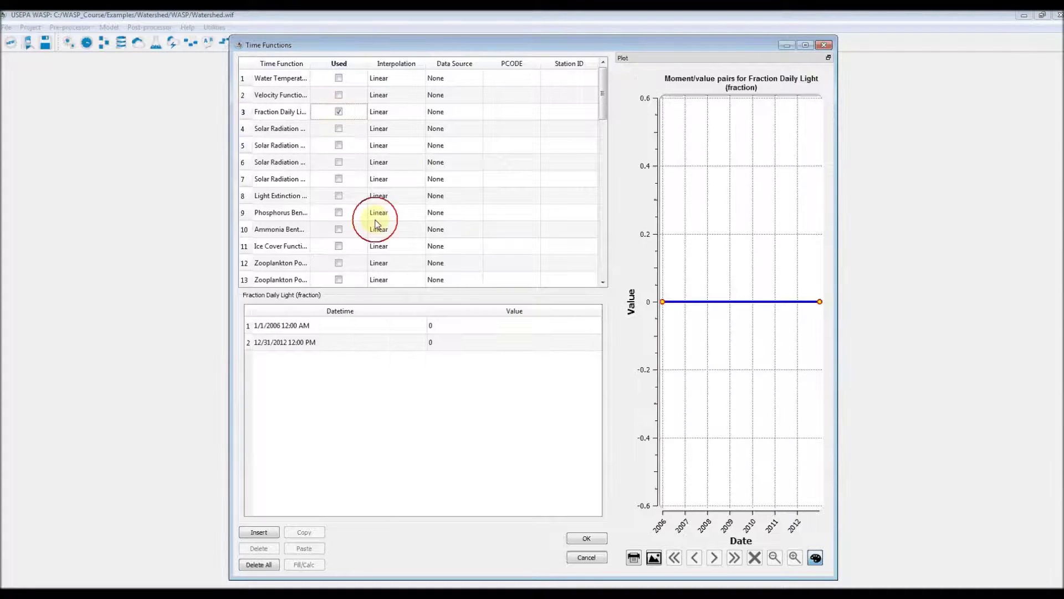
# Set the Fraction Daily Light value to 1 at both the 1/1/2006 and 12/31/2012 entries
pyautogui.click(465, 327)
pyautogui.write('1')
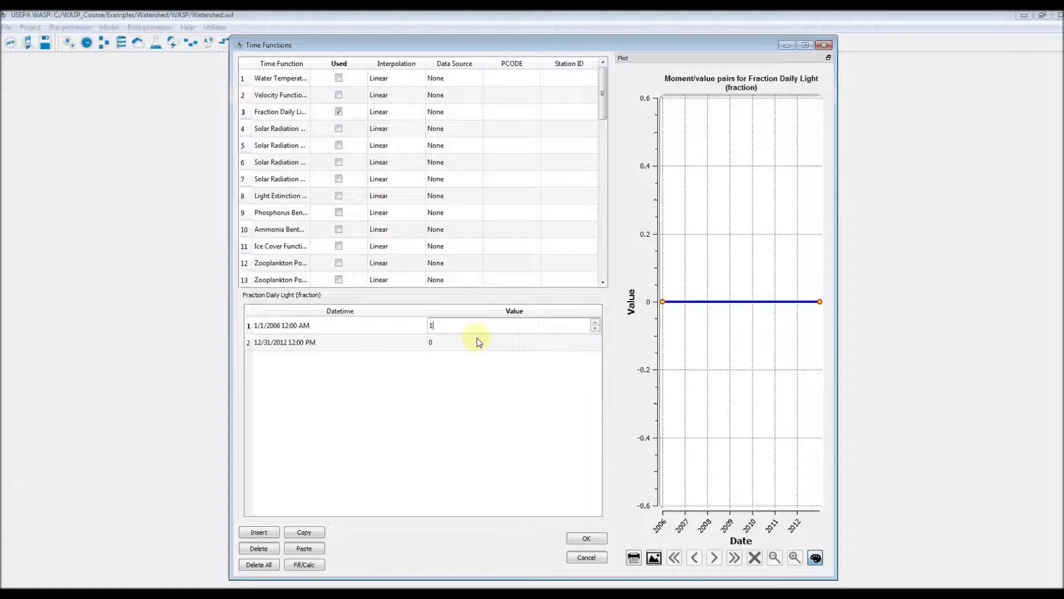
pyautogui.click(476, 343)
pyautogui.write('1')
pyautogui.click(483, 324)
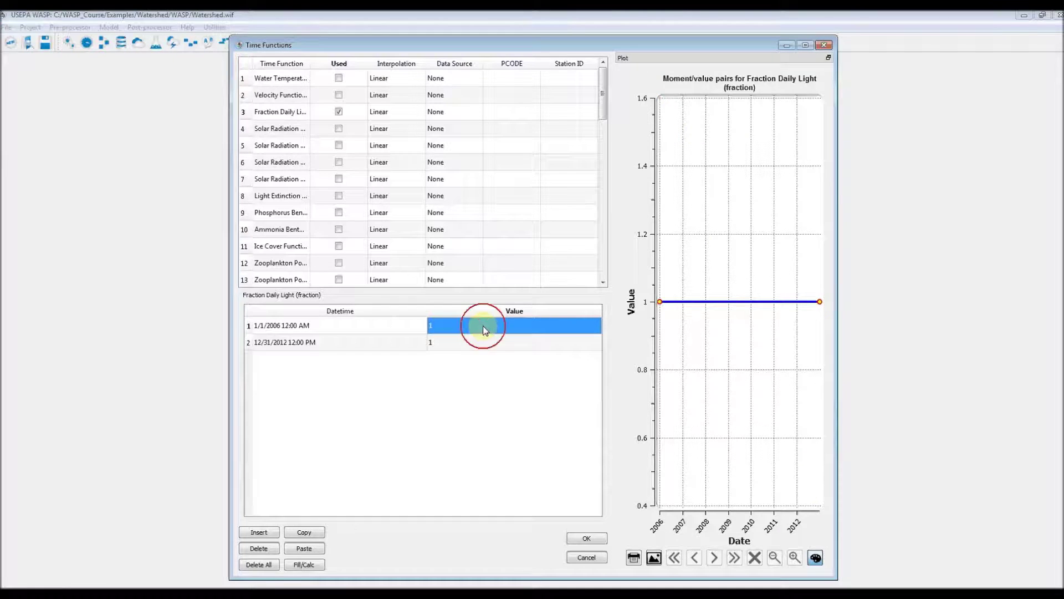
# Mark Solar Radiation 1, Air Temperature Function 1, Wind Speed Function 1, Cloud Cover Function 1 and Dew Point Function 1 as used
pyautogui.click(339, 130)
pyautogui.click(339, 129)
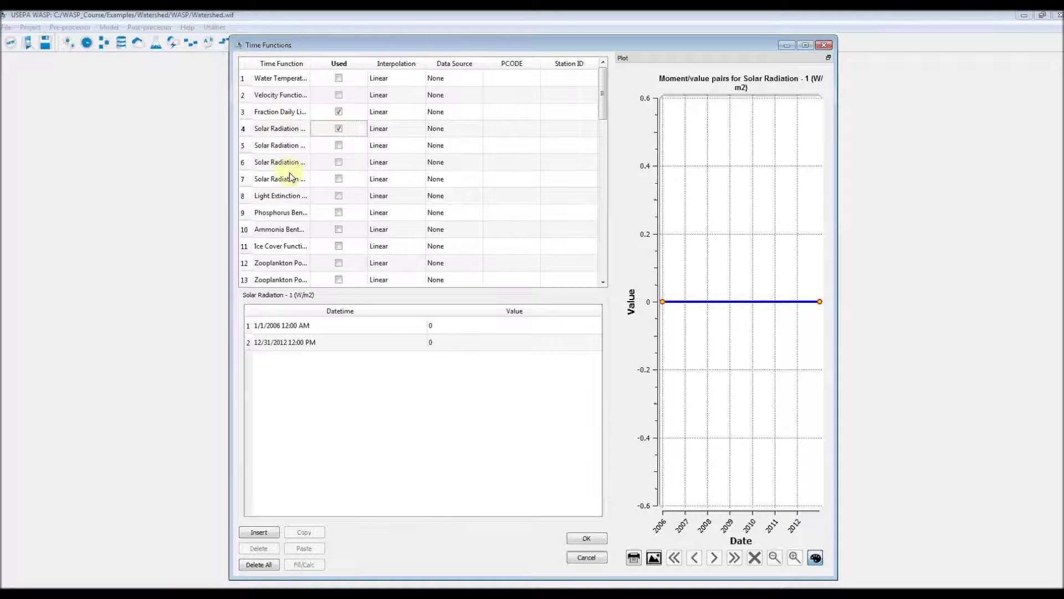
pyautogui.moveTo(603, 114); pyautogui.dragTo(581, 167)
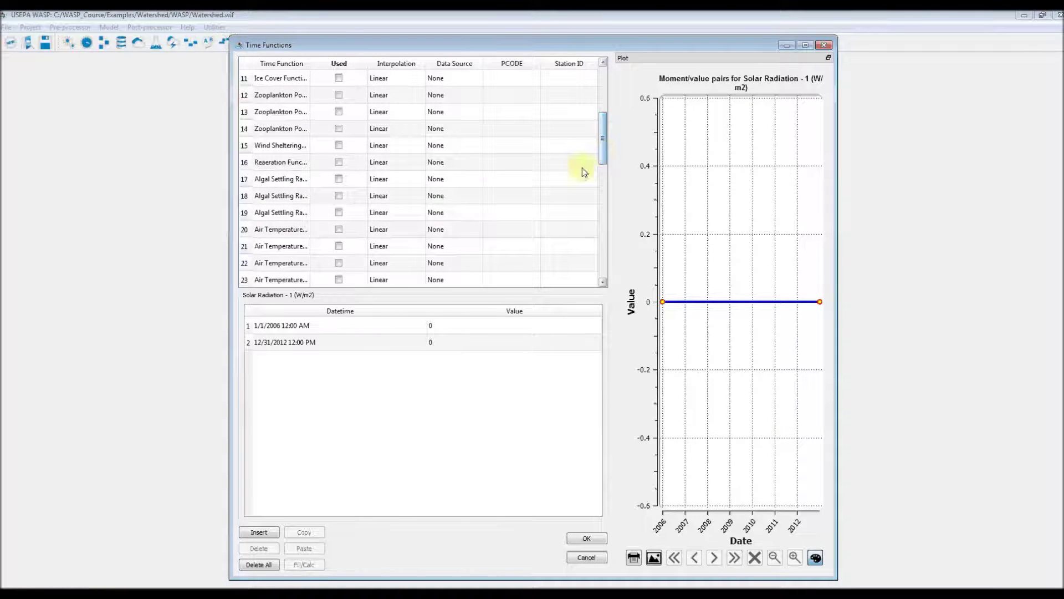
pyautogui.click(342, 231)
pyautogui.moveTo(603, 147); pyautogui.dragTo(606, 185)
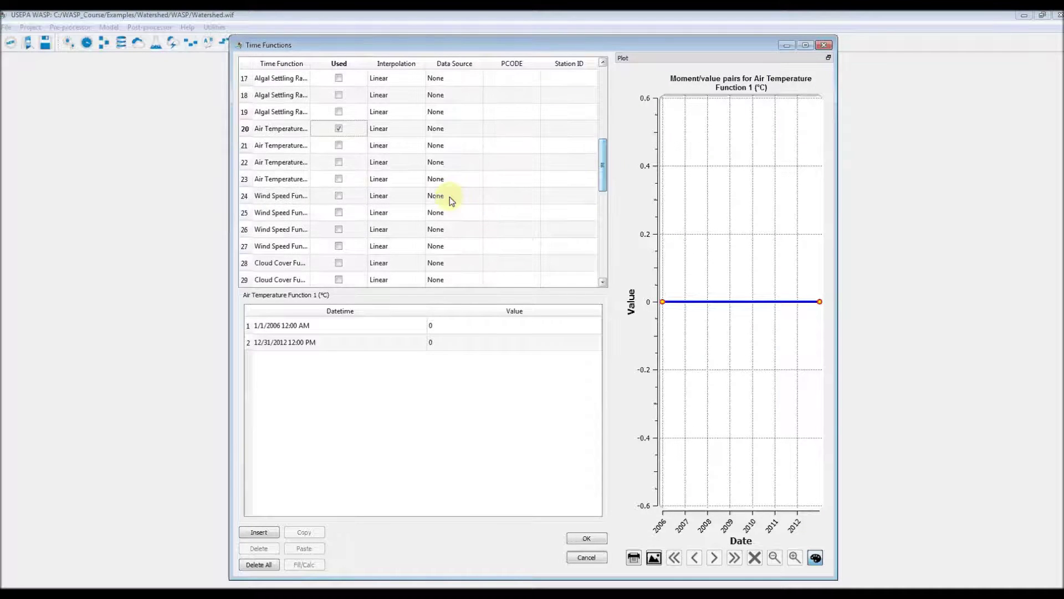
pyautogui.click(338, 196)
pyautogui.click(338, 263)
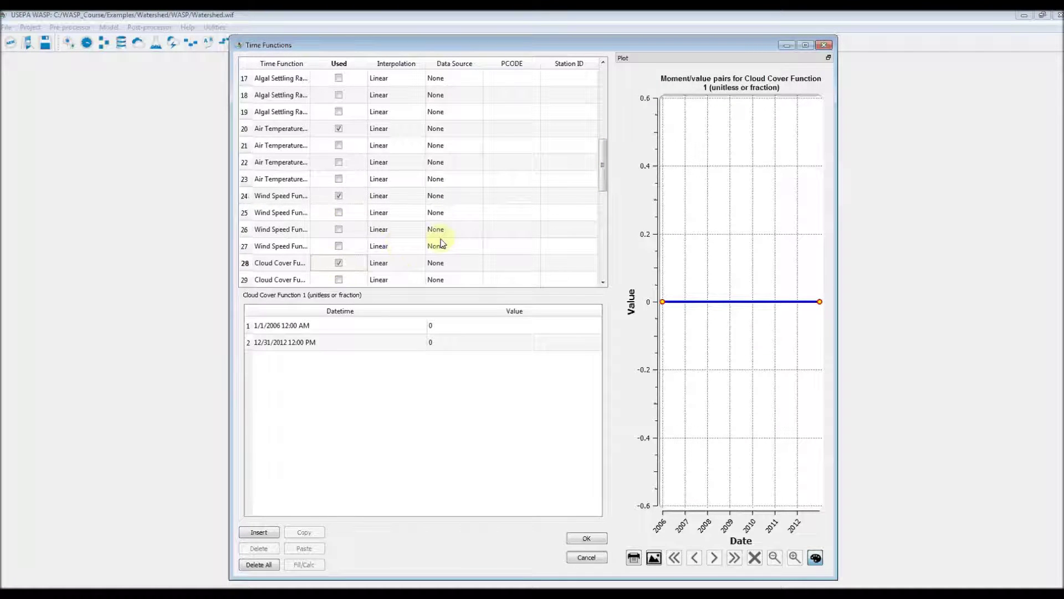
pyautogui.moveTo(605, 185); pyautogui.dragTo(608, 219)
pyautogui.click(338, 197)
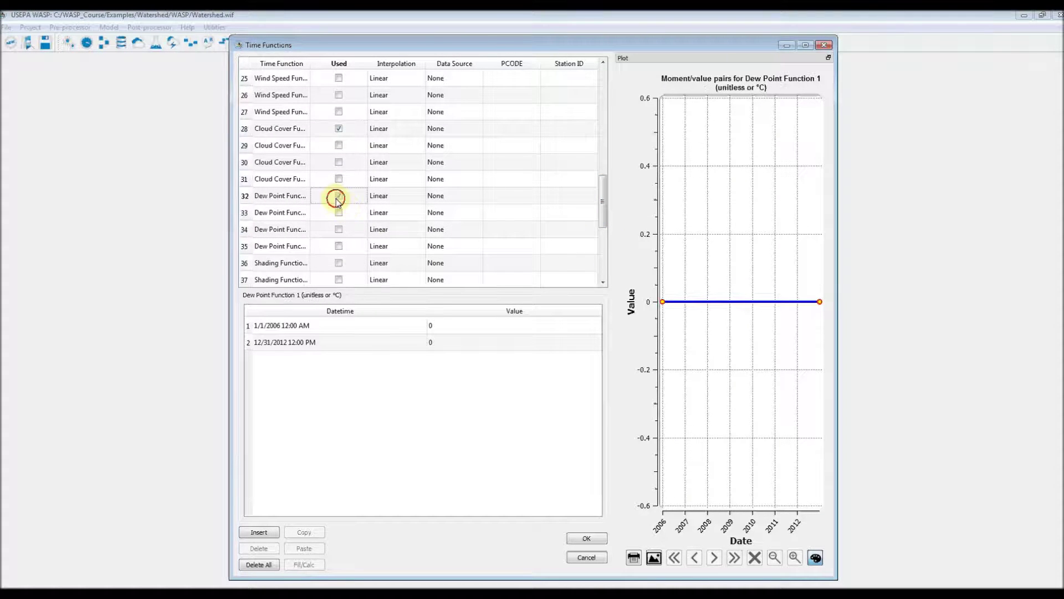
# Link the Solar Radiation 1 function to the Met Data source with PCODE SOLAR RAD and station 088758
pyautogui.moveTo(602, 210); pyautogui.dragTo(600, 93)
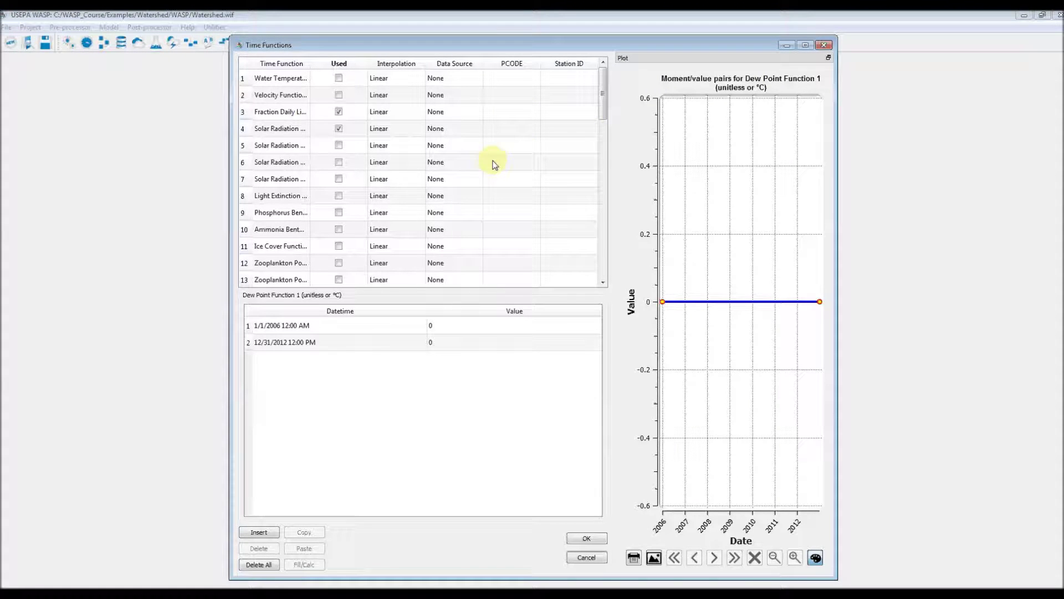
pyautogui.click(443, 132)
pyautogui.click(443, 131)
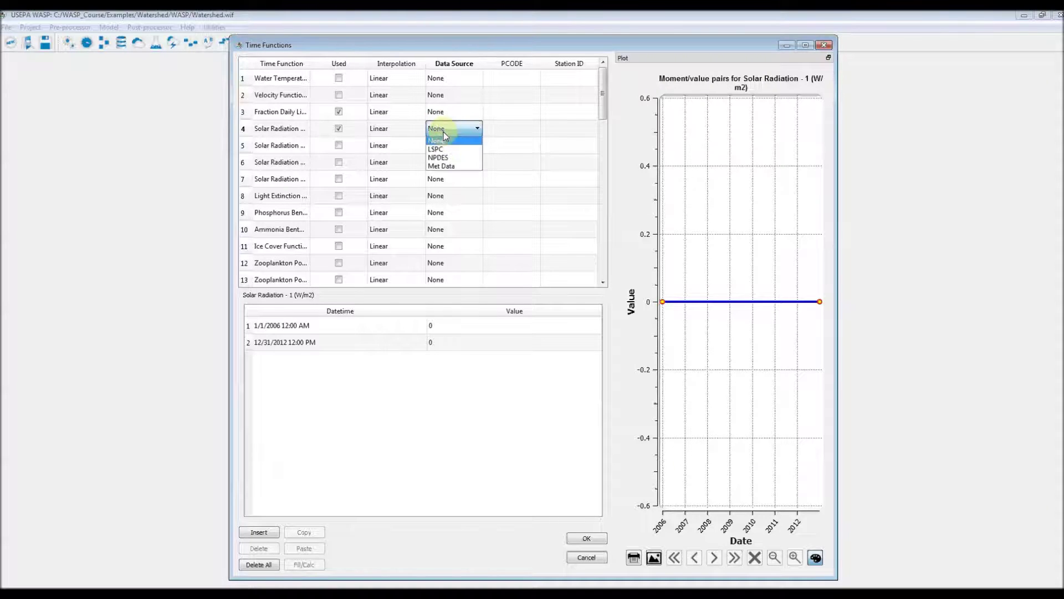
pyautogui.click(449, 167)
pyautogui.click(511, 136)
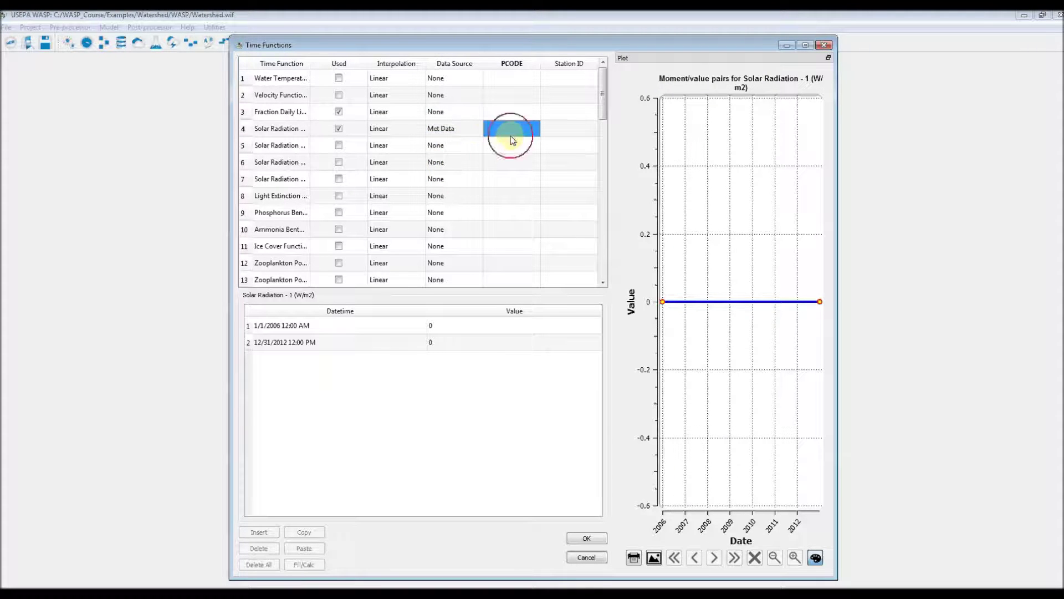
pyautogui.click(510, 136)
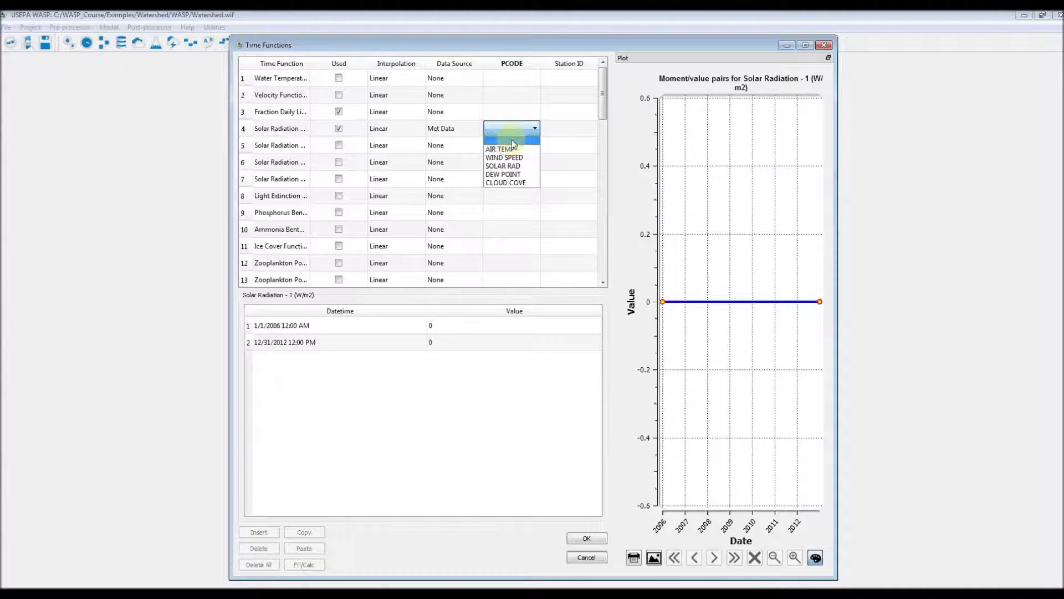
pyautogui.click(511, 166)
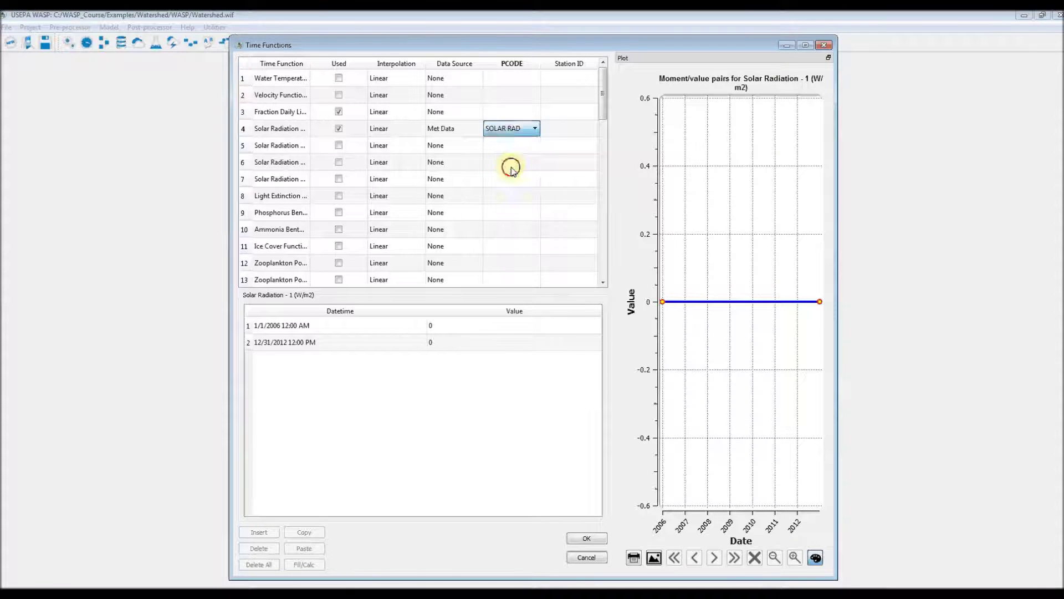
pyautogui.click(560, 133)
pyautogui.click(560, 134)
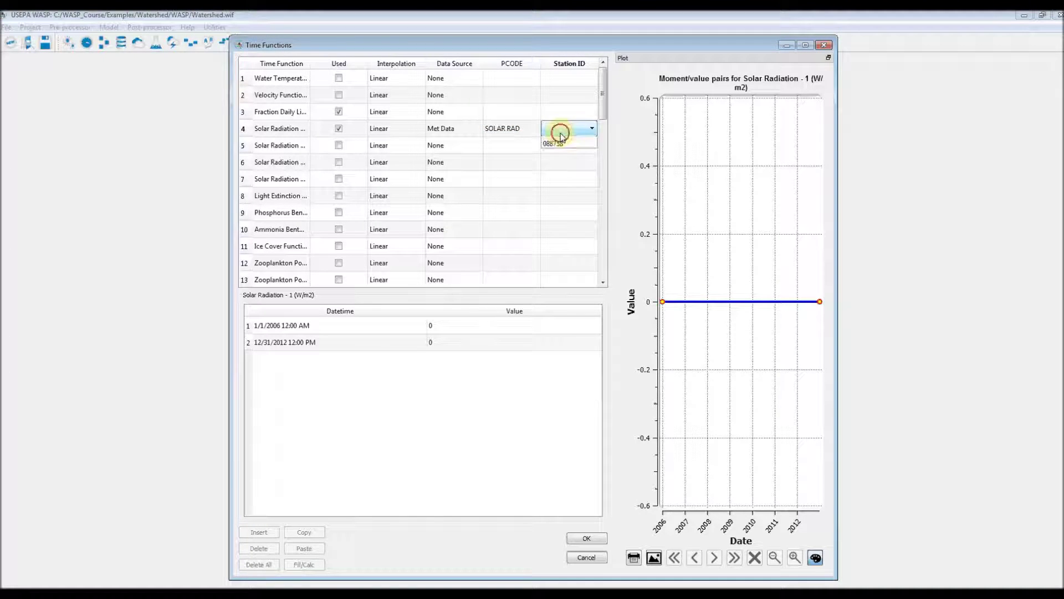
pyautogui.click(556, 148)
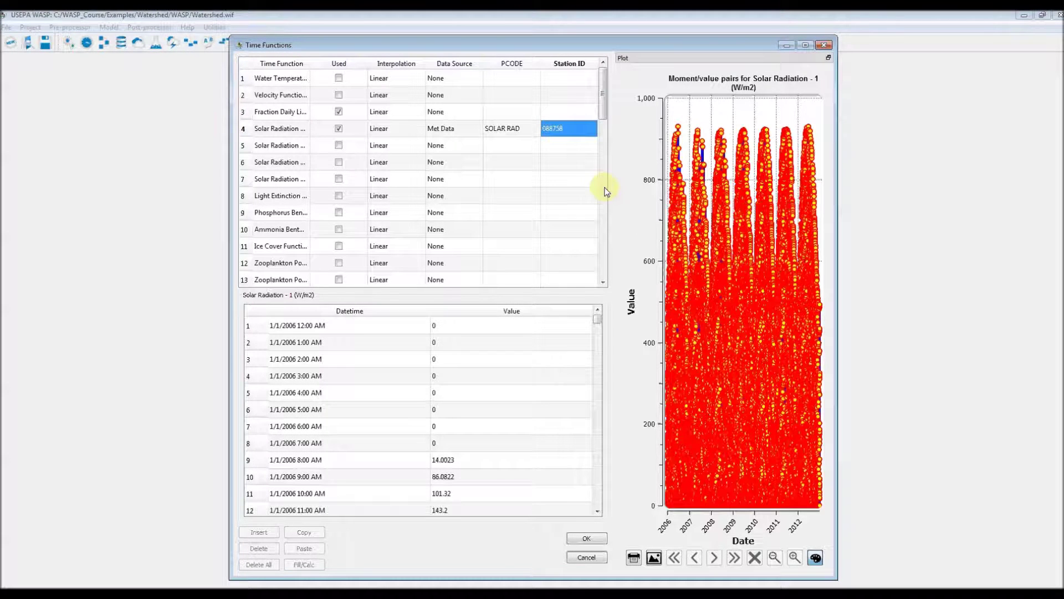
# Link Air Temperature Function 1 to the Met Data source with PCODE AIR TEMP and station 088758
pyautogui.moveTo(606, 95); pyautogui.dragTo(606, 148)
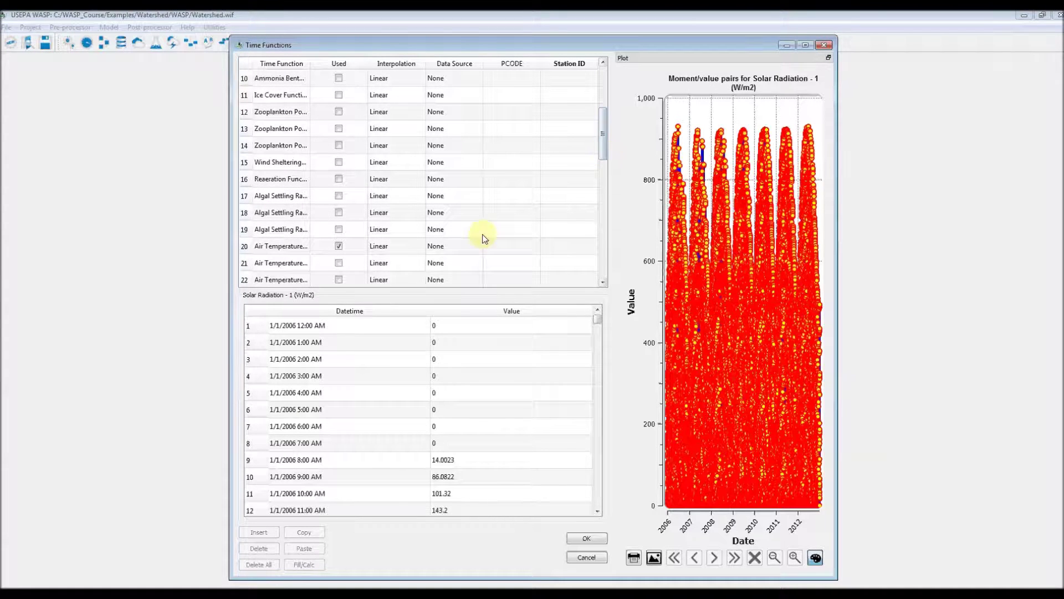
pyautogui.click(462, 246)
pyautogui.click(463, 248)
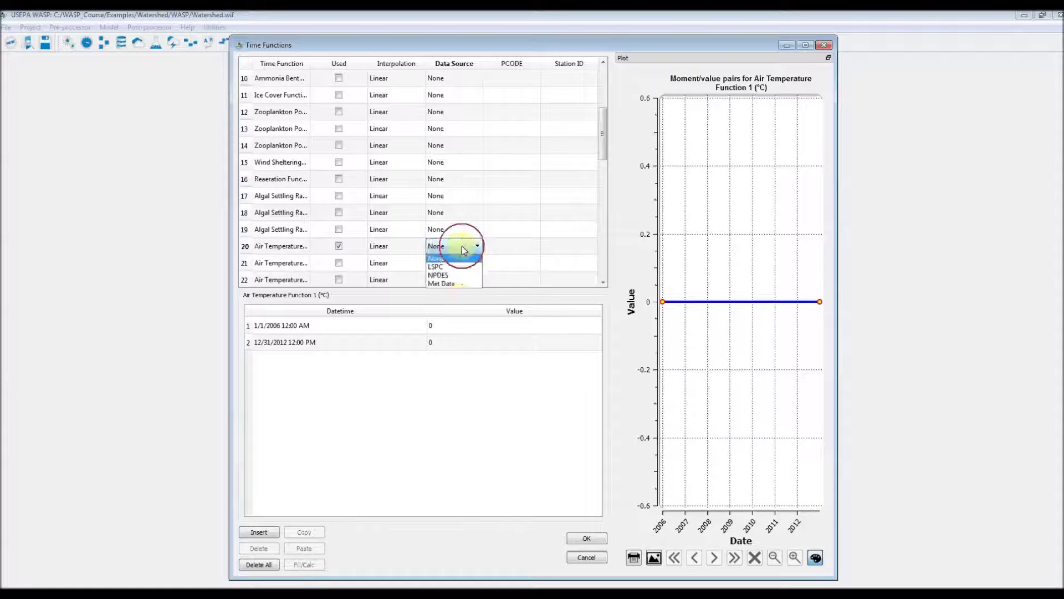
pyautogui.click(454, 284)
pyautogui.click(504, 246)
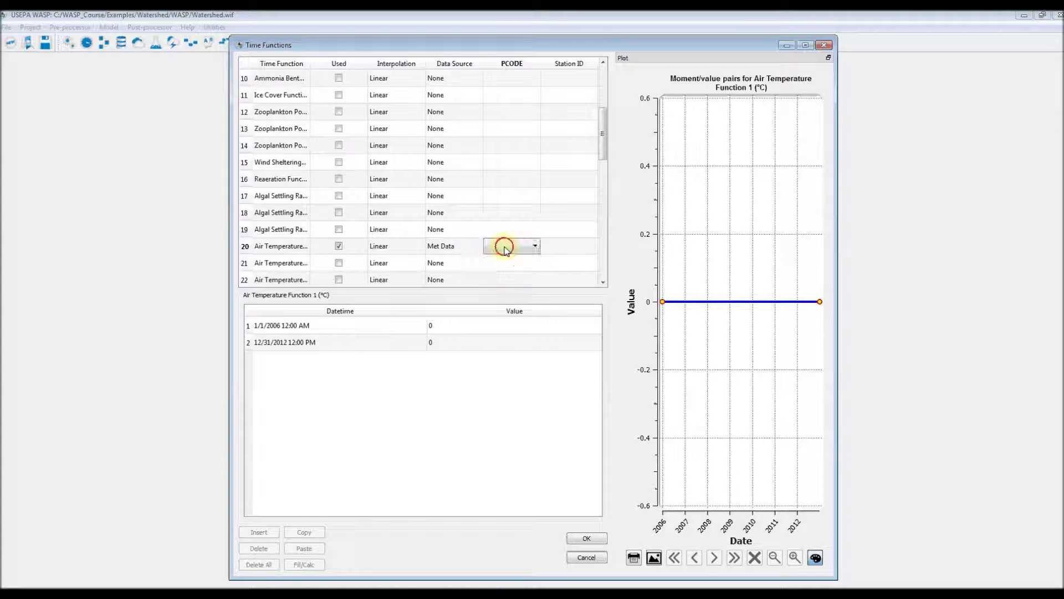
pyautogui.click(504, 247)
pyautogui.click(501, 266)
pyautogui.click(558, 247)
pyautogui.click(558, 247)
pyautogui.click(557, 246)
pyautogui.click(553, 263)
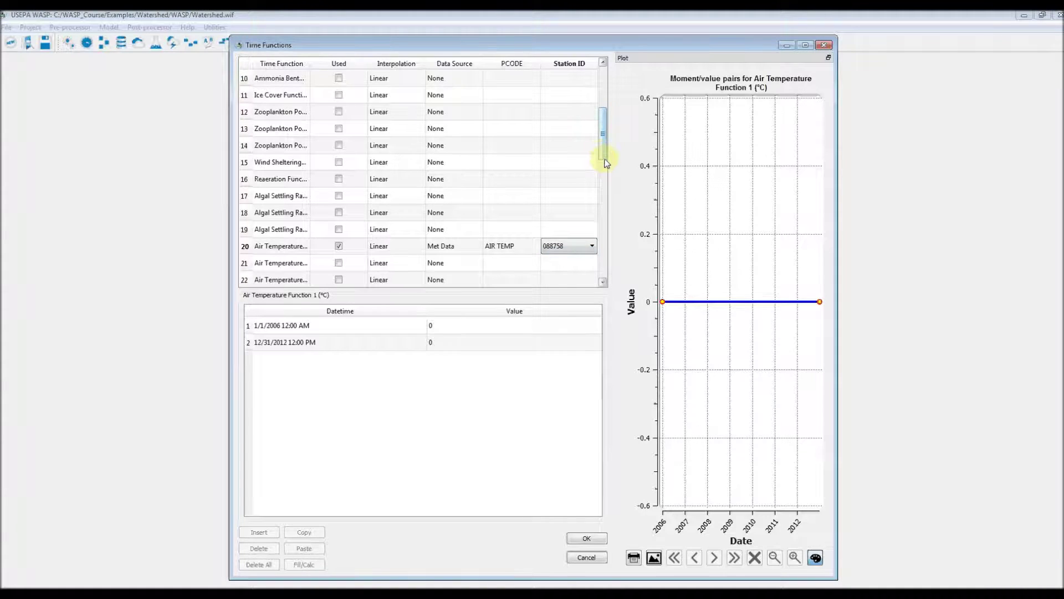
# Link Wind Speed Function 1 to the Met Data source with PCODE WIND SPEED and station 088758
pyautogui.scroll(-1, 604, 161)
pyautogui.scroll(-2, 606, 162)
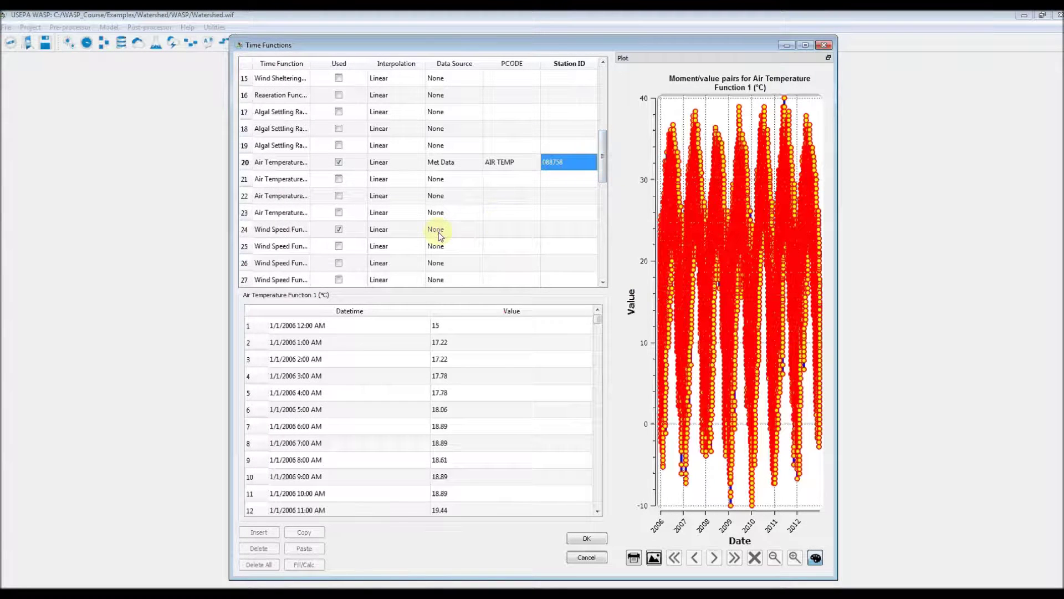
pyautogui.click(437, 232)
pyautogui.click(437, 232)
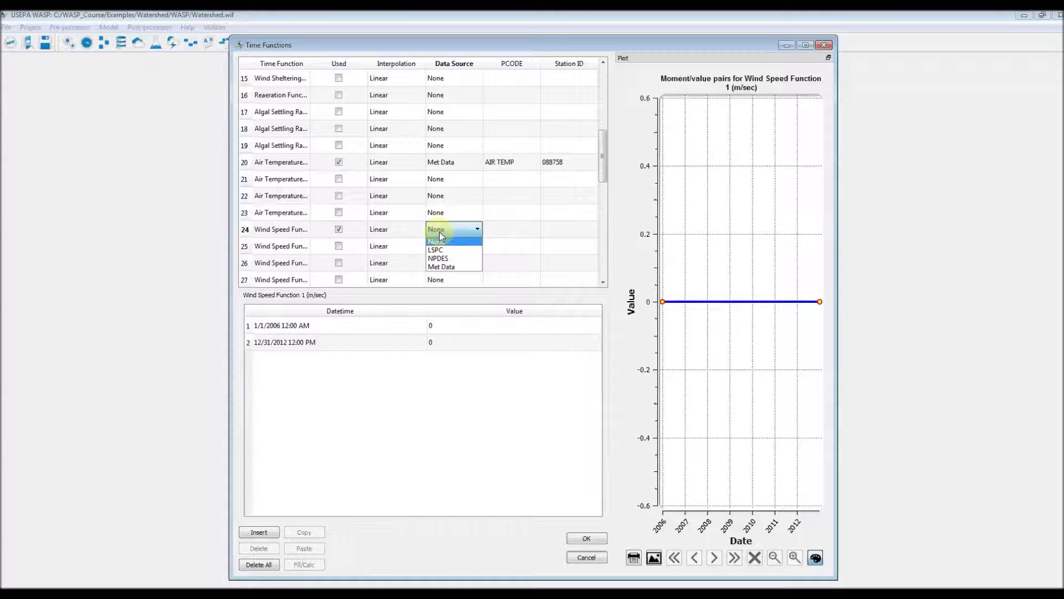
pyautogui.click(447, 267)
pyautogui.click(502, 231)
pyautogui.click(502, 230)
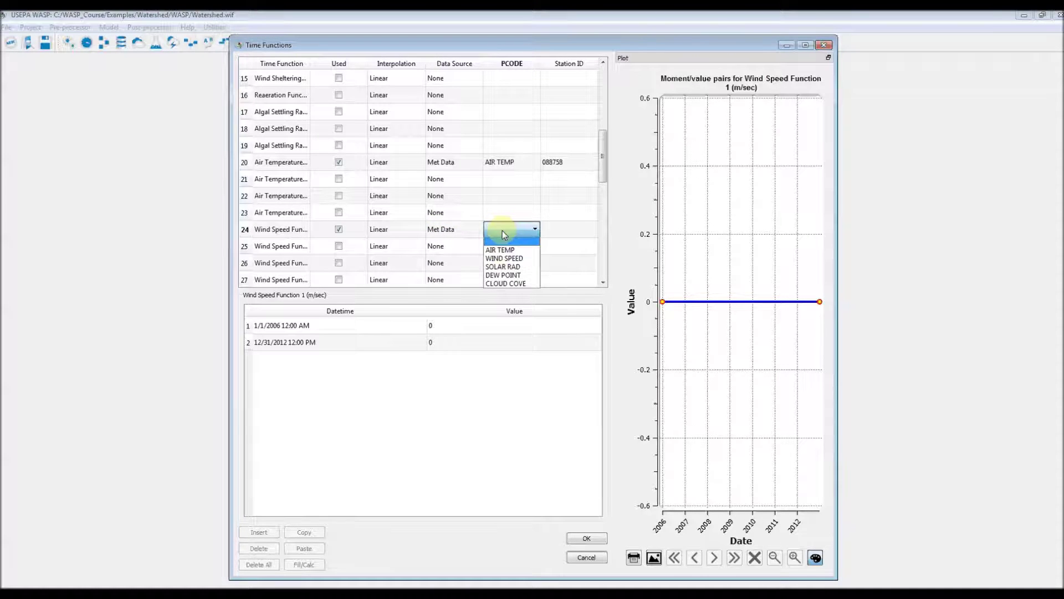
pyautogui.click(513, 257)
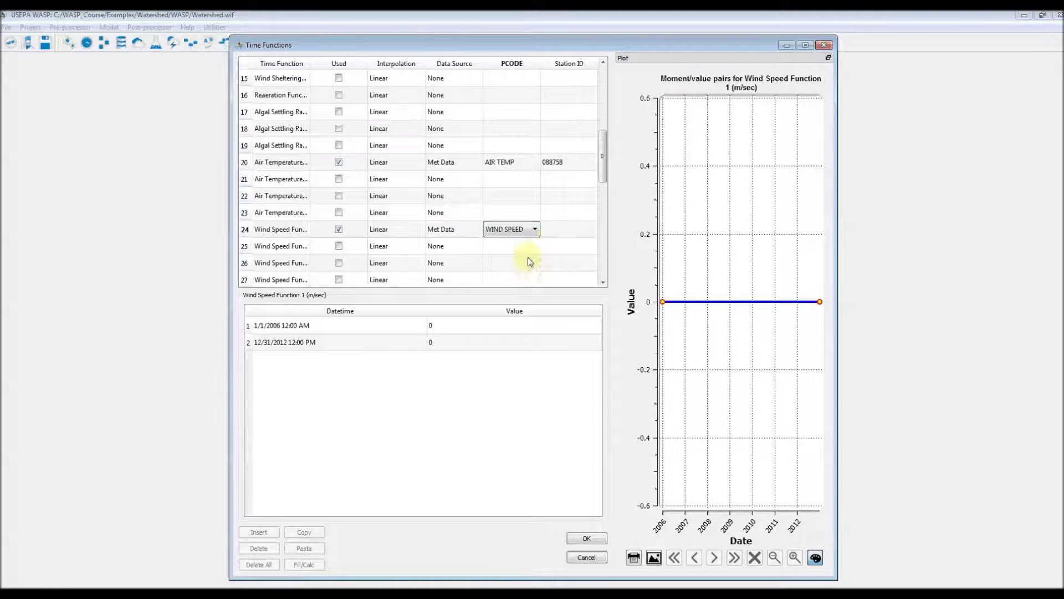
pyautogui.click(559, 231)
pyautogui.click(559, 232)
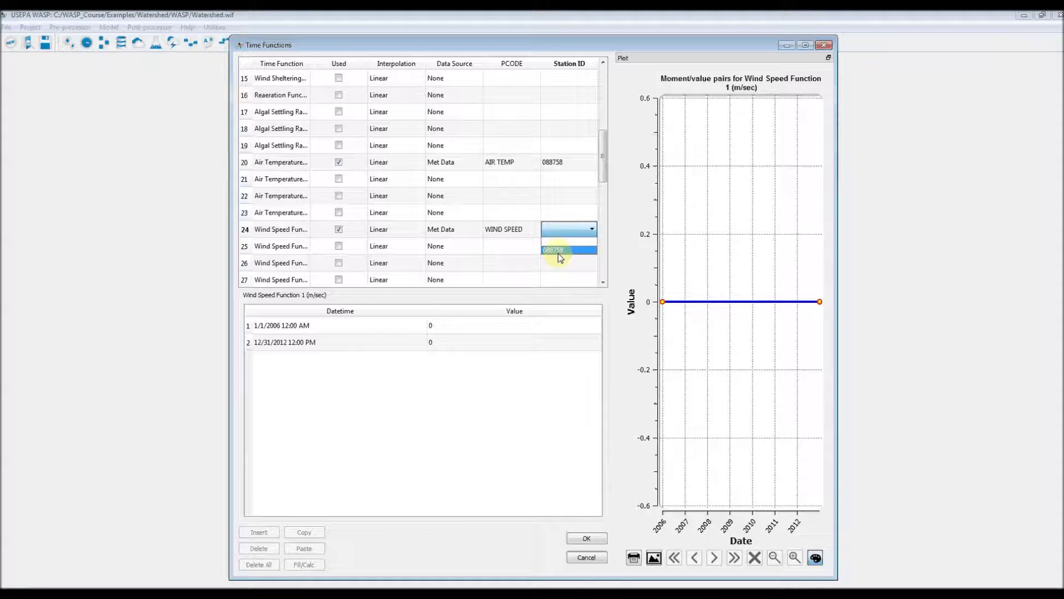
pyautogui.click(558, 252)
# Link Dew Point Function 1 to the Met Data source with PCODE DEW POINT and station 088758
pyautogui.scroll(-1, 603, 184)
pyautogui.scroll(-3, 596, 194)
pyautogui.click(437, 230)
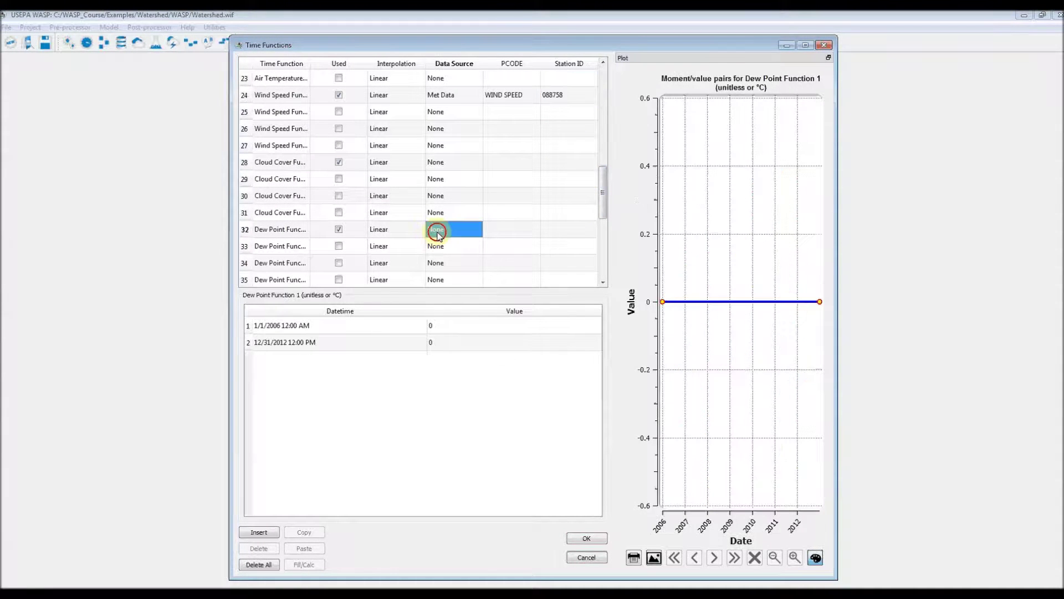
pyautogui.click(441, 233)
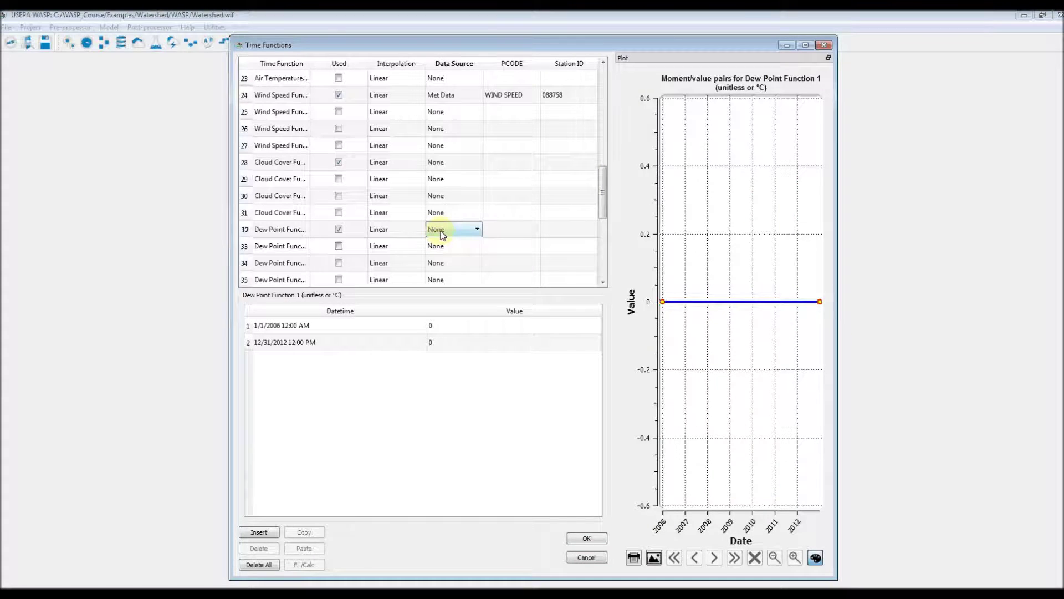
pyautogui.scroll(-1, 475, 230)
pyautogui.click(503, 231)
pyautogui.click(508, 233)
pyautogui.scroll(-1, 508, 233)
pyautogui.click(581, 227)
pyautogui.click(580, 227)
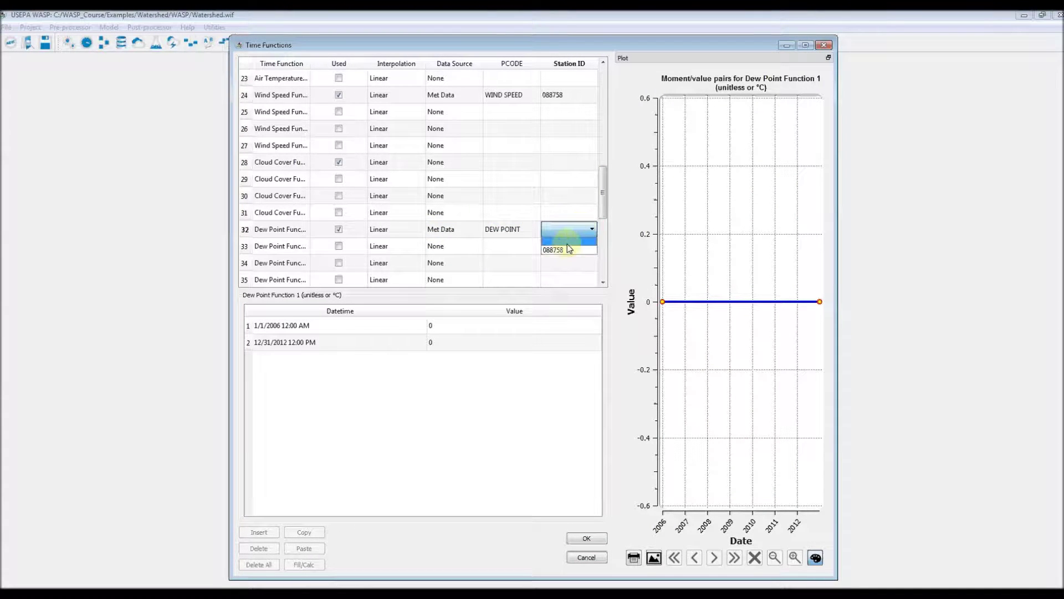
pyautogui.click(568, 248)
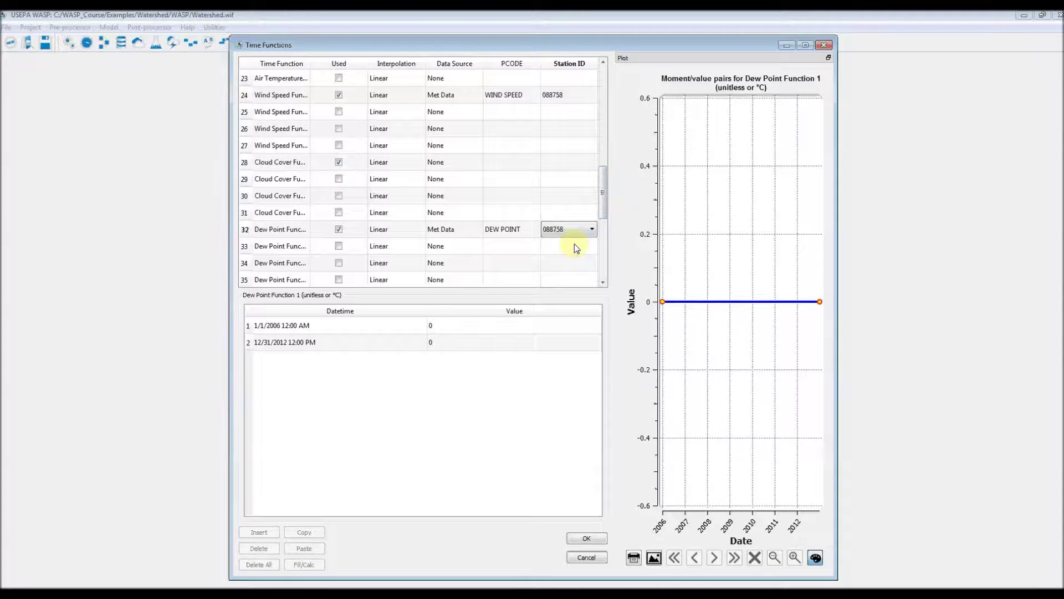
pyautogui.click(582, 246)
# Link Cloud Cover Function 1 to the Met Data source with PCODE CLOUD COVE and station 088758
pyautogui.scroll(-1, 603, 221)
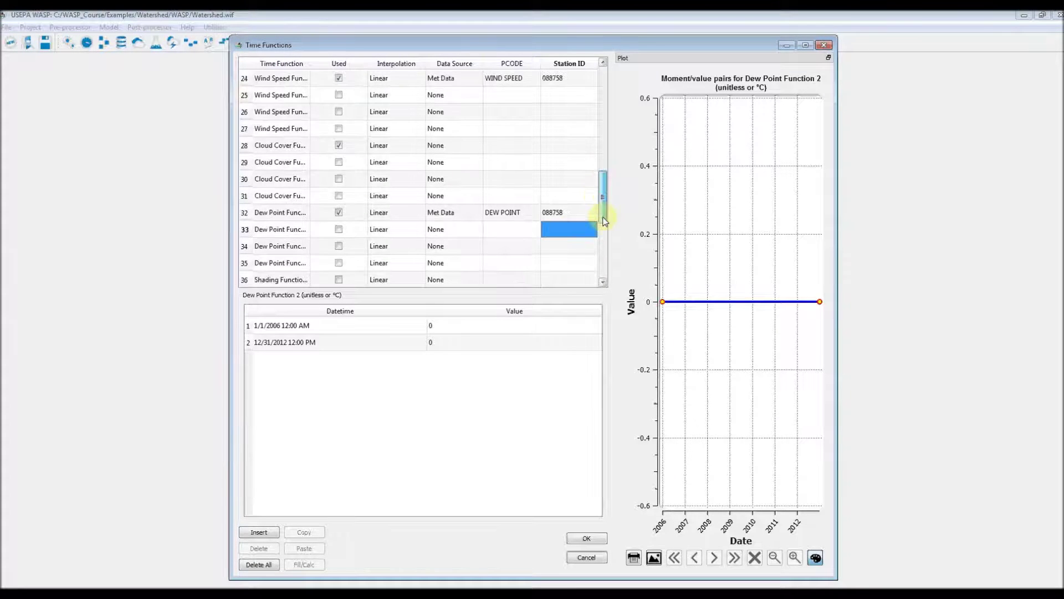
pyautogui.scroll(-4, 604, 221)
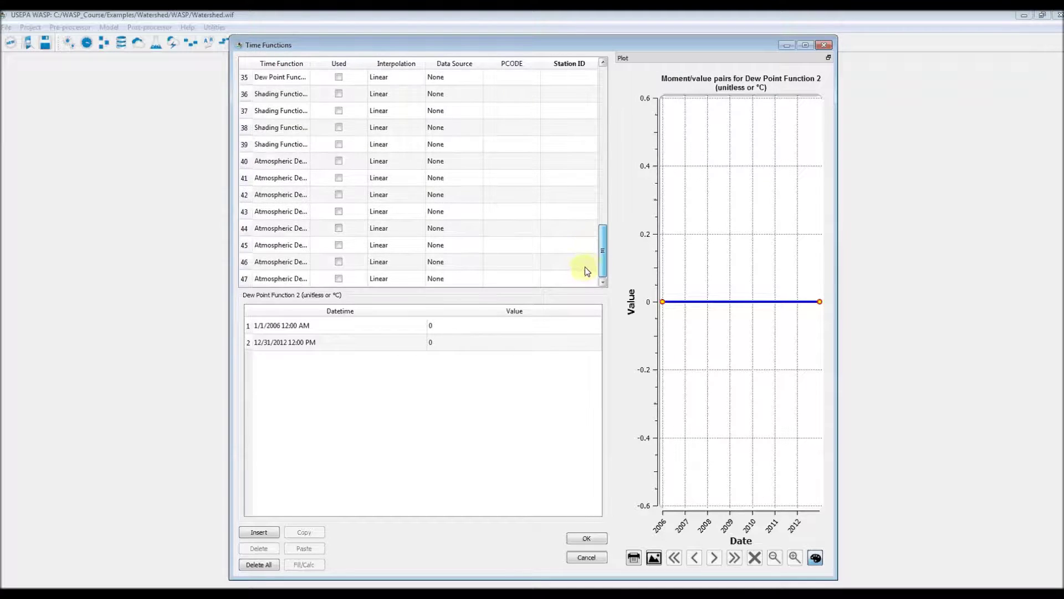
pyautogui.scroll(4, 583, 265)
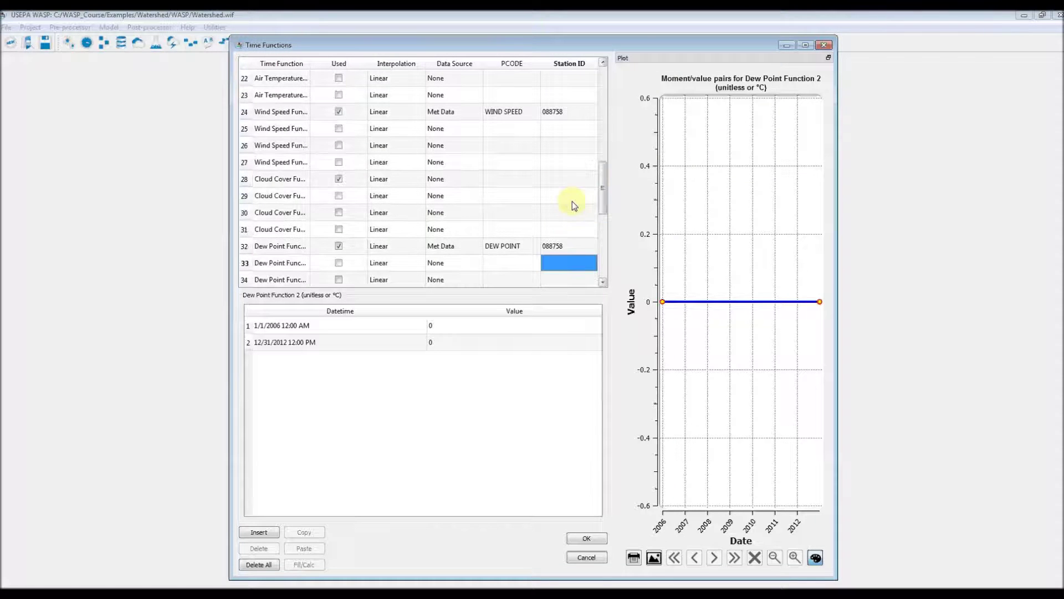
pyautogui.click(451, 178)
pyautogui.click(446, 178)
pyautogui.click(442, 177)
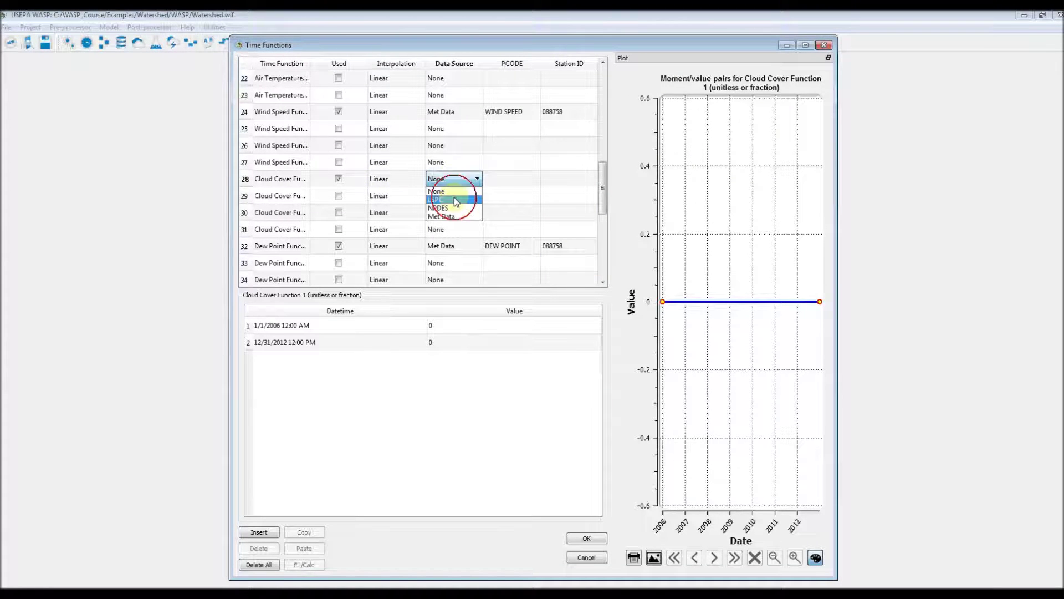
pyautogui.click(454, 215)
pyautogui.click(502, 179)
pyautogui.click(503, 183)
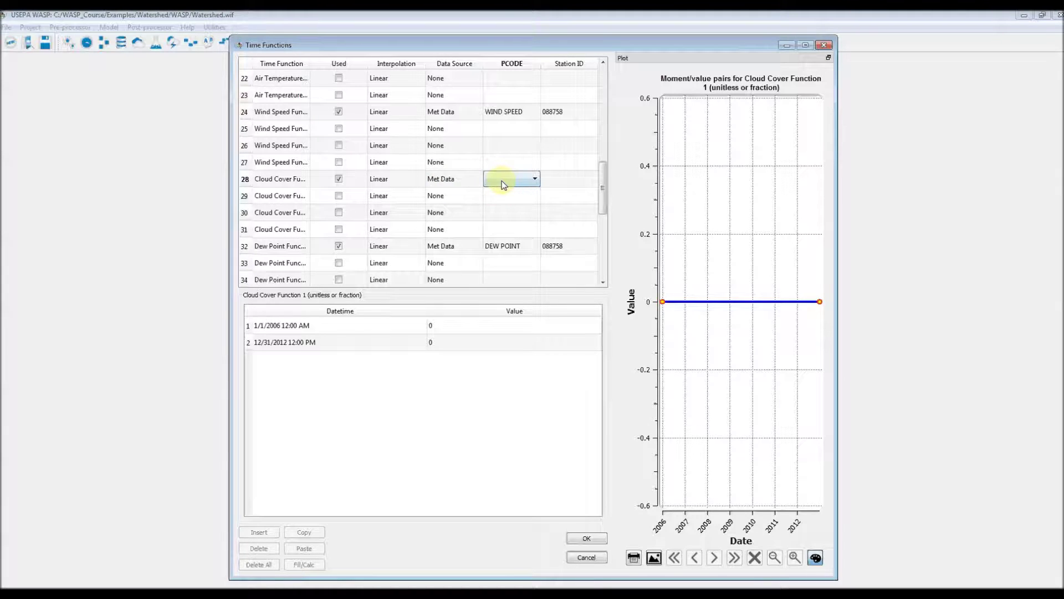
pyautogui.click(503, 183)
pyautogui.click(557, 184)
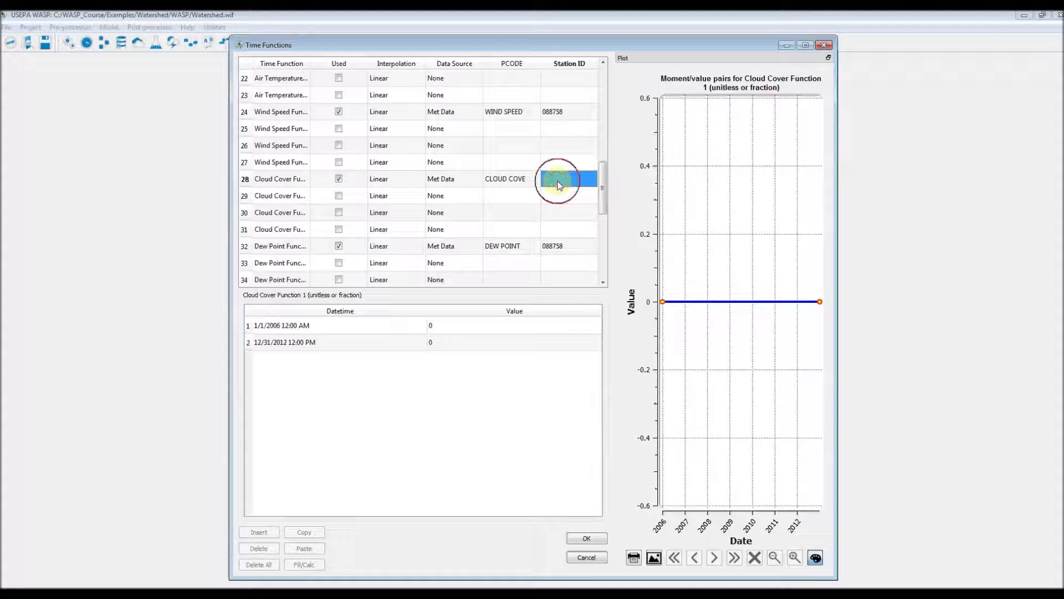
pyautogui.click(557, 185)
pyautogui.click(555, 180)
pyautogui.click(553, 202)
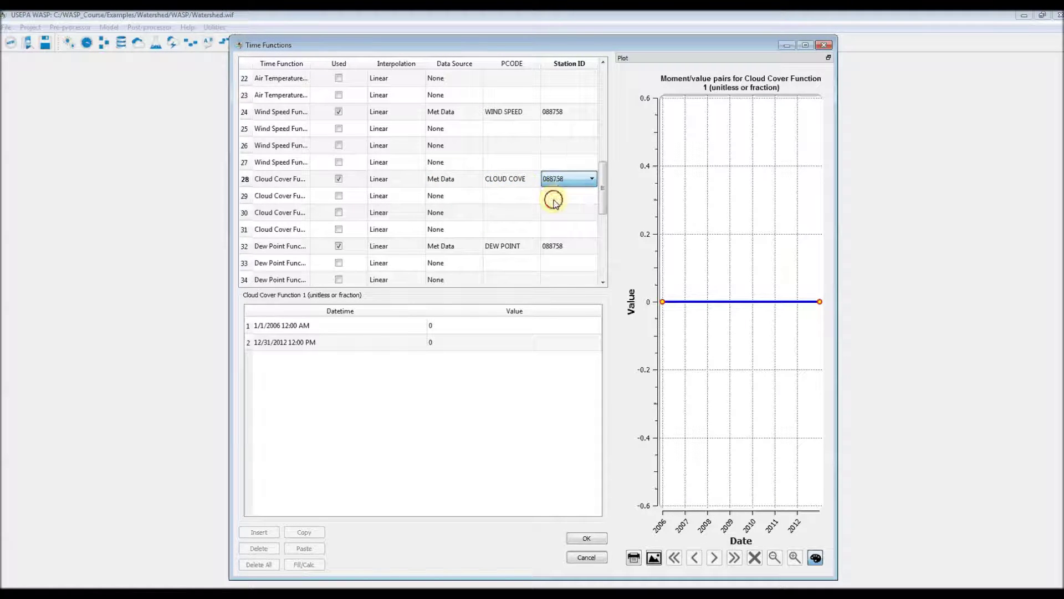
pyautogui.click(557, 195)
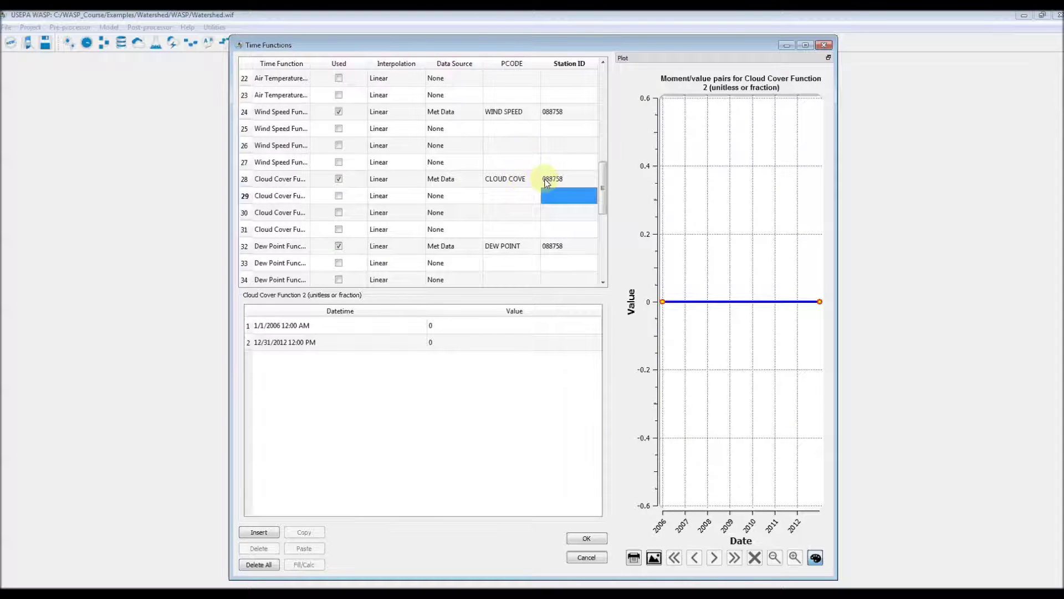
# Accept the time function settings and open the Environmental parameter data in a maximized window
pyautogui.click(600, 537)
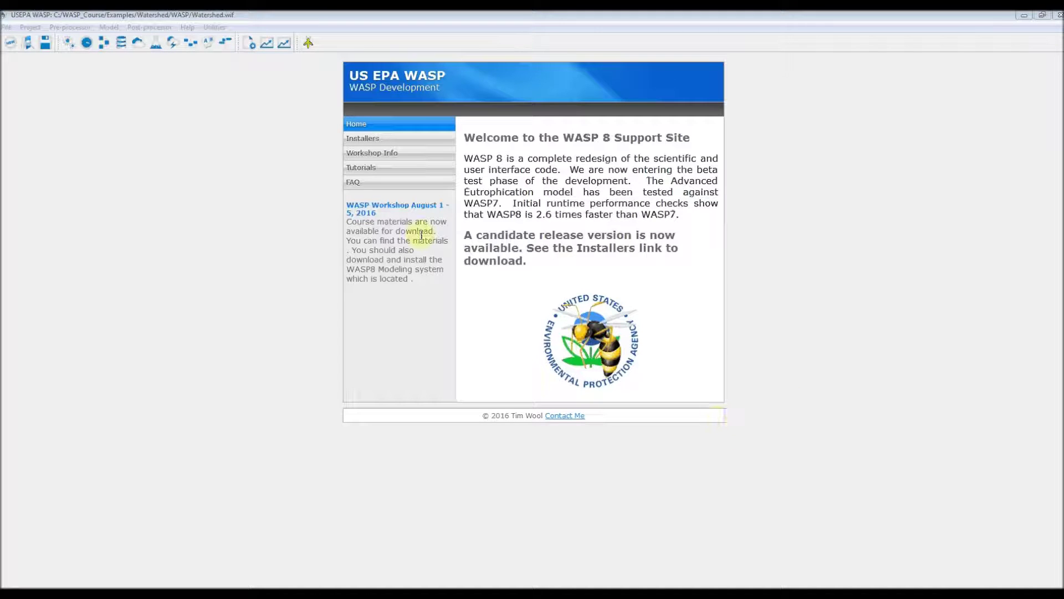
pyautogui.click(156, 43)
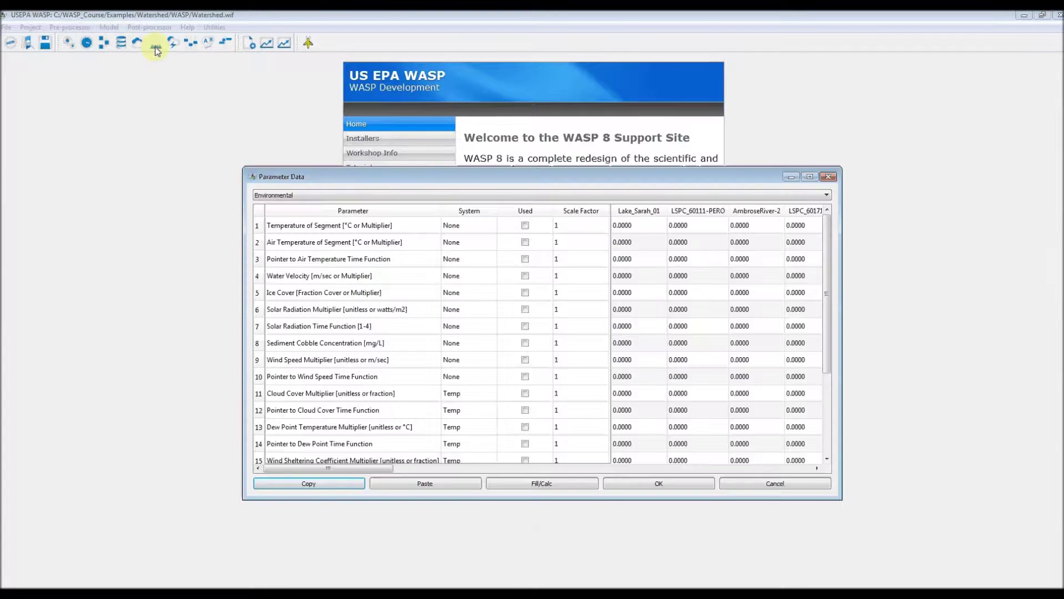
pyautogui.click(816, 177)
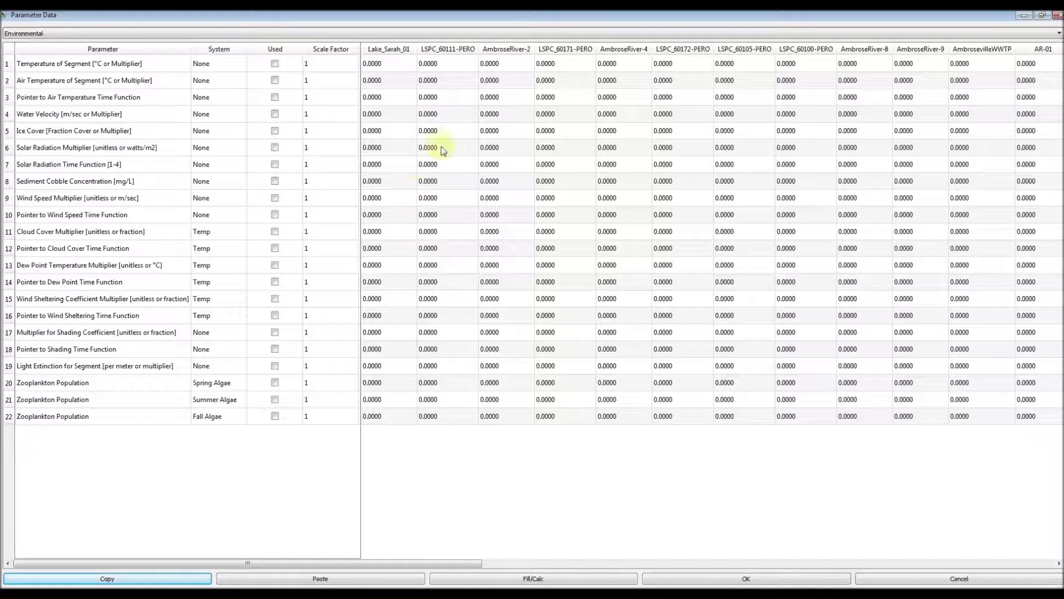
pyautogui.click(233, 32)
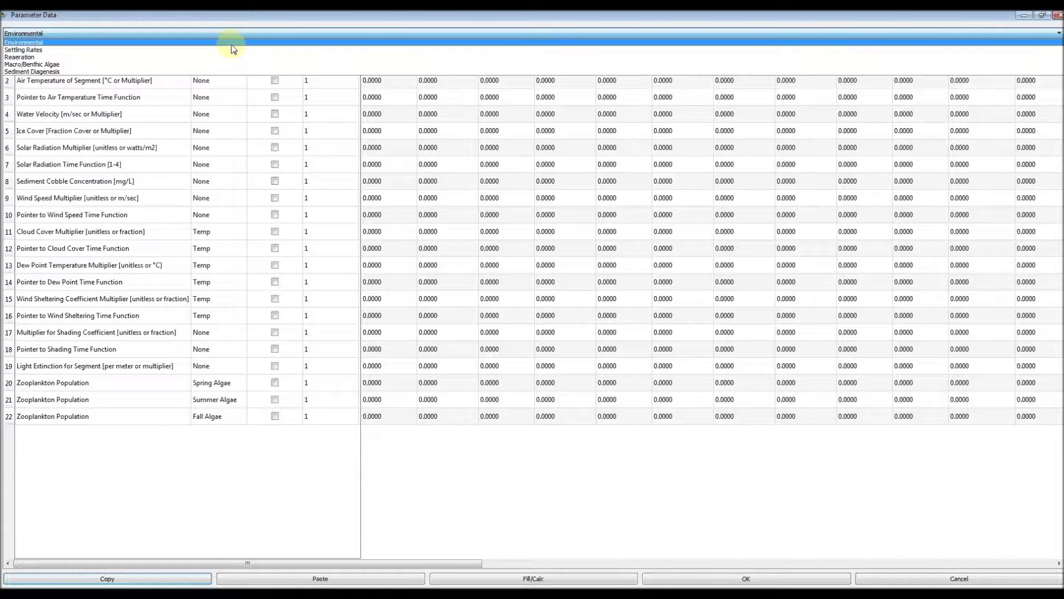
pyautogui.click(259, 22)
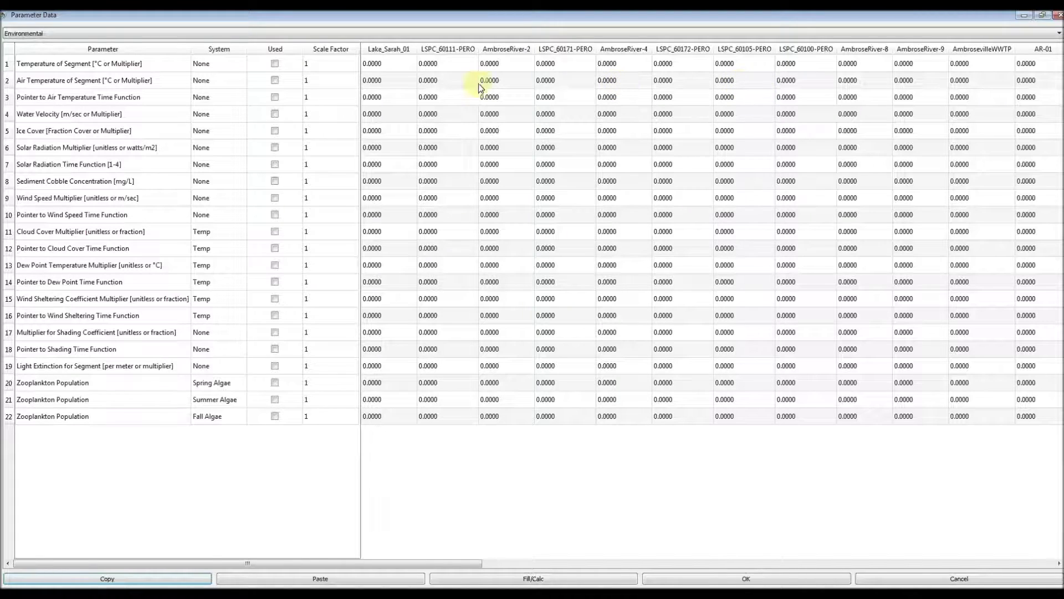
# Enable the Air Temperature of Segment parameter and its time function pointer, and fill both with 1 for all segments
pyautogui.click(276, 81)
pyautogui.click(277, 97)
pyautogui.click(370, 81)
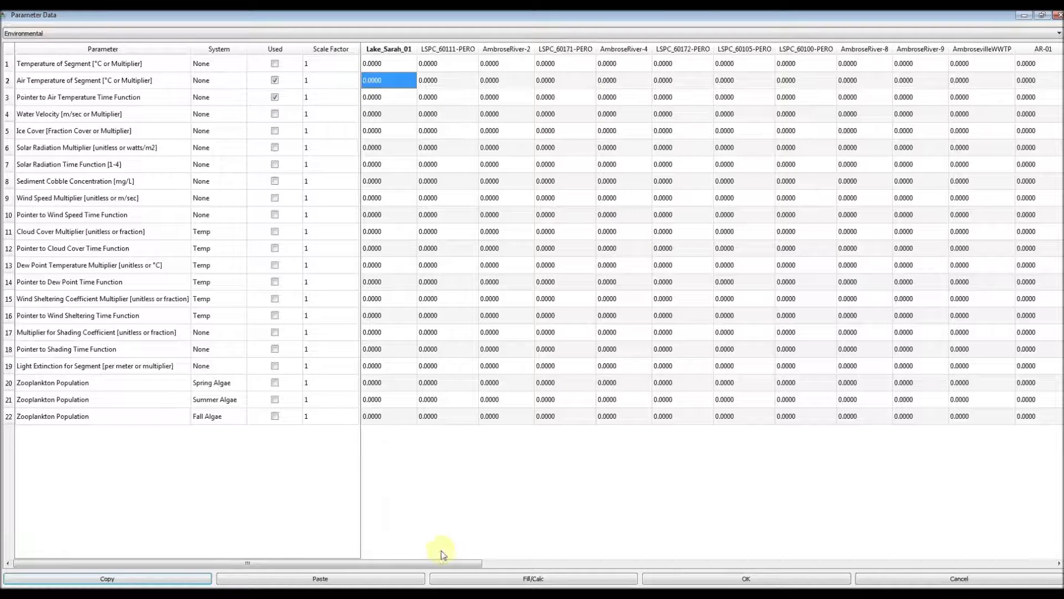
pyautogui.click(619, 579)
pyautogui.click(372, 80)
pyautogui.moveTo(317, 564); pyautogui.dragTo(1053, 554)
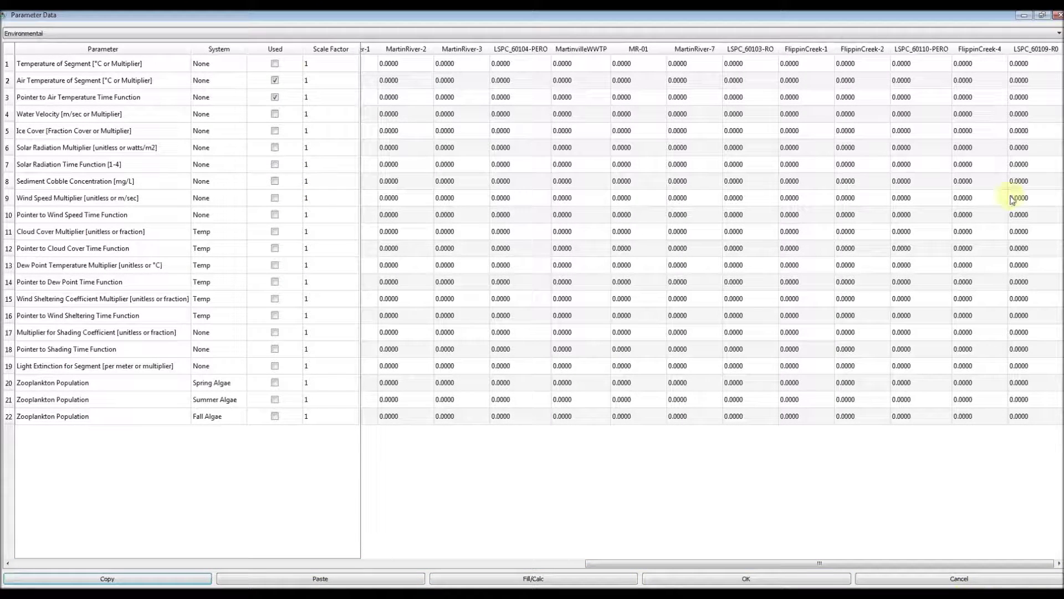
pyautogui.keyDown('shift'); pyautogui.click(1050, 97); pyautogui.keyUp('shift')
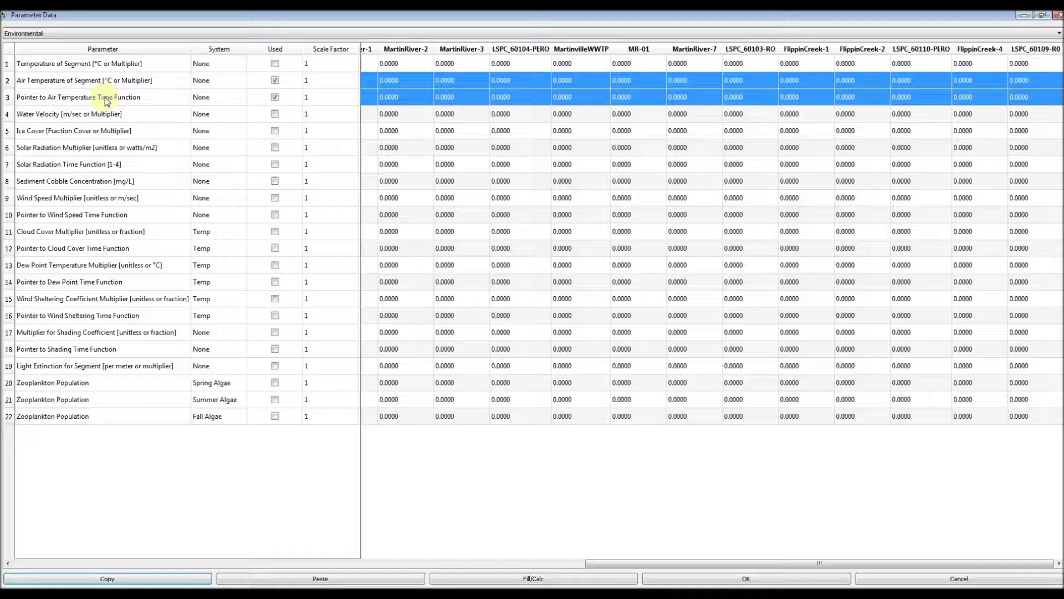
pyautogui.click(505, 578)
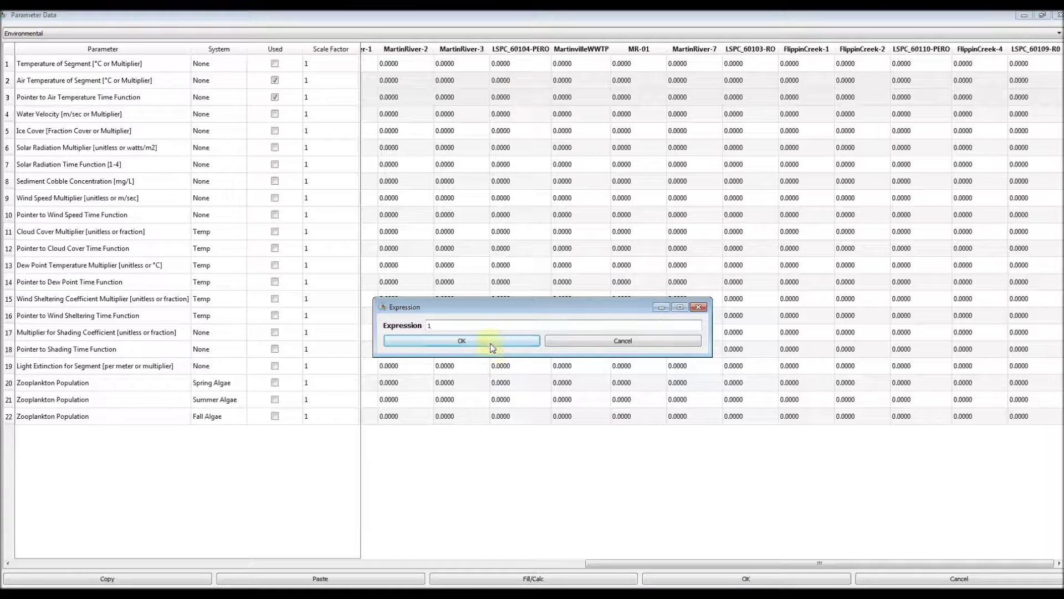
pyautogui.click(490, 344)
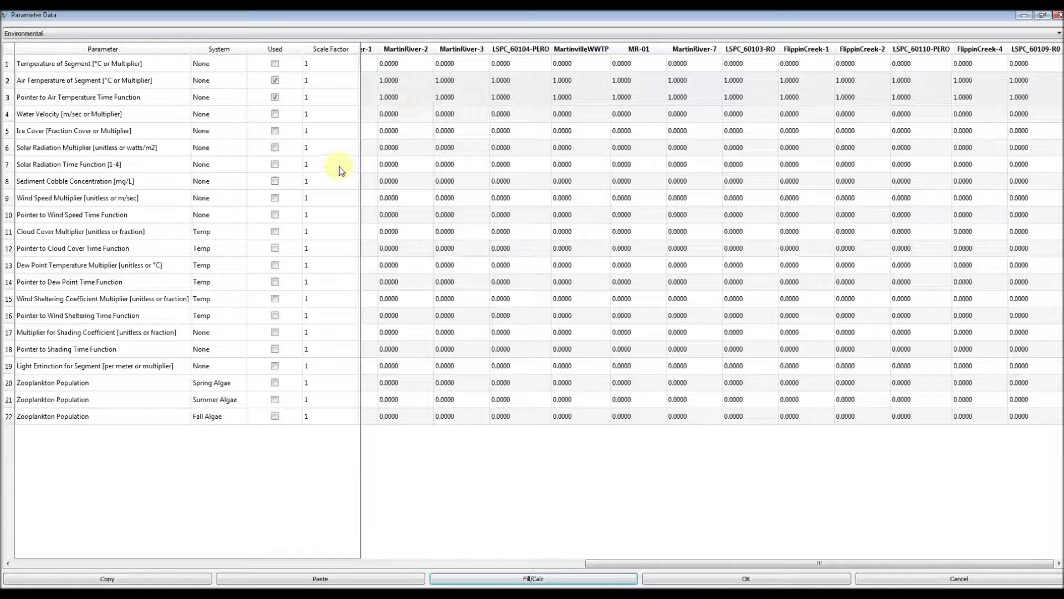
# Enable Solar Radiation Multiplier and Solar Radiation Time Function, and fill both with 1 for all segments
pyautogui.click(274, 149)
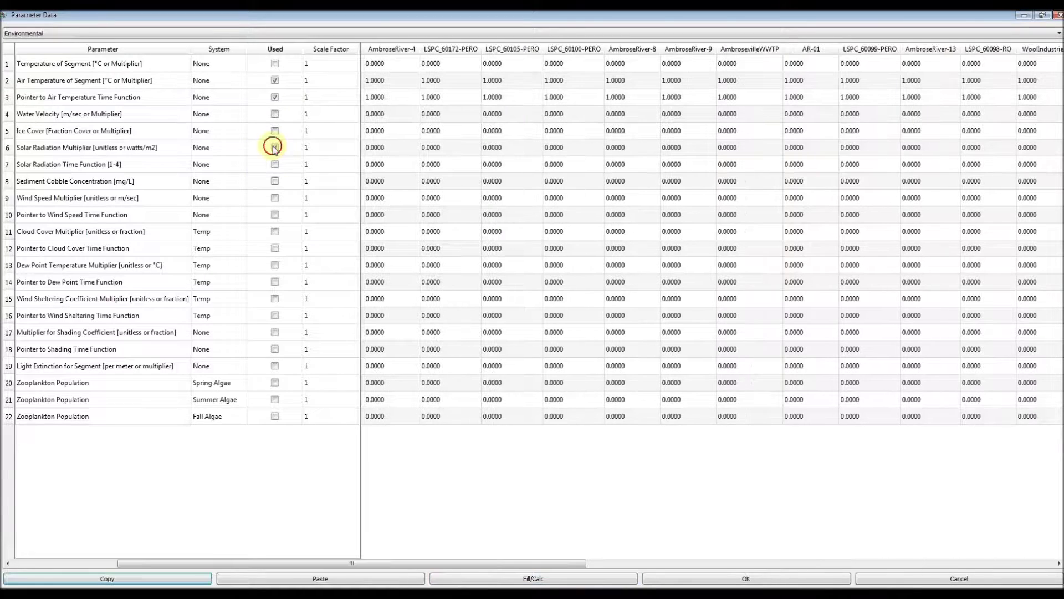
pyautogui.click(276, 165)
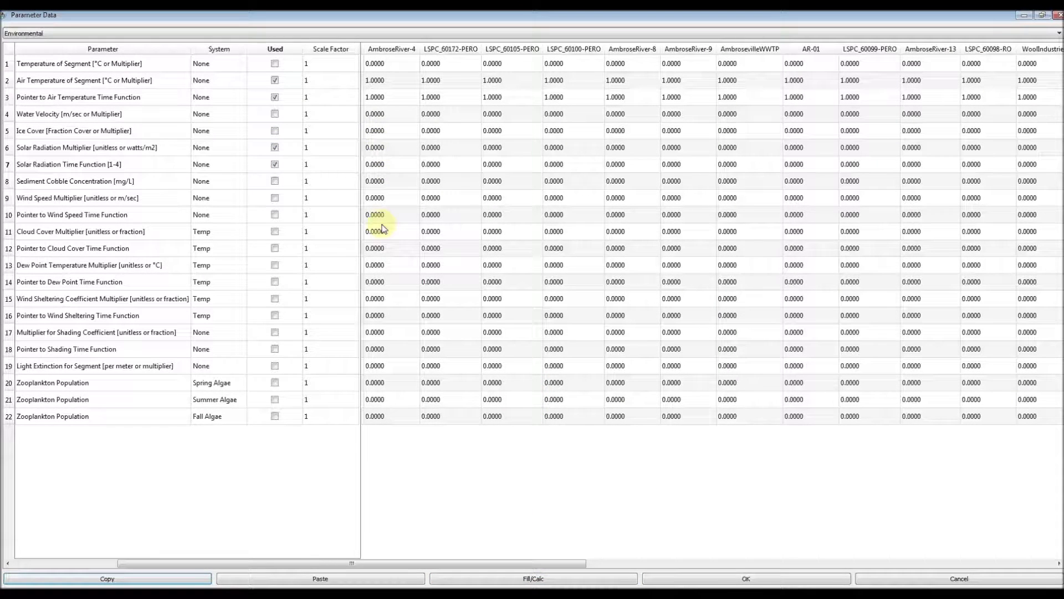
pyautogui.moveTo(401, 563); pyautogui.dragTo(281, 564)
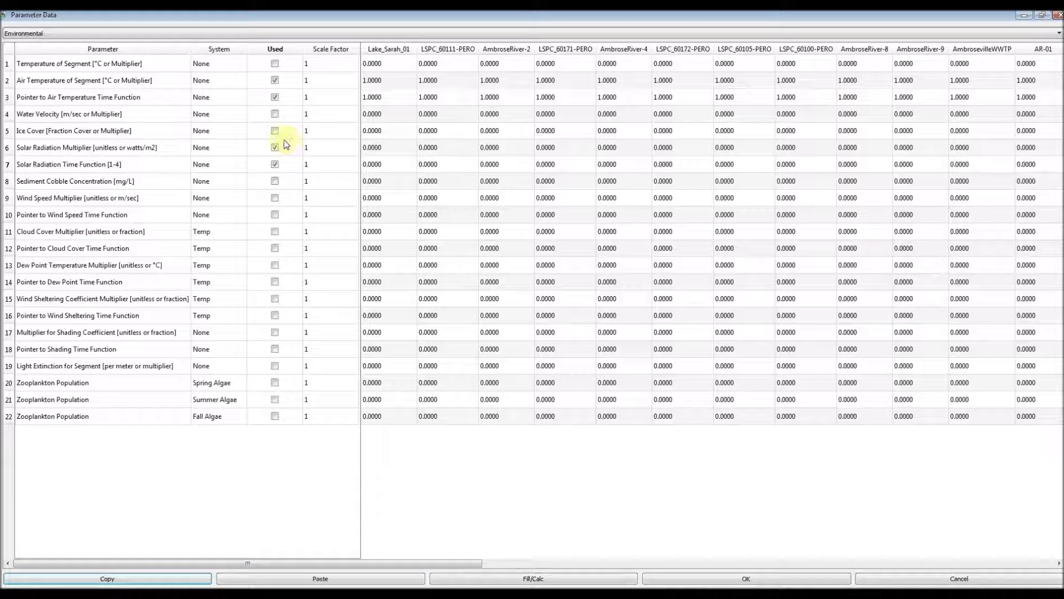
pyautogui.click(379, 146)
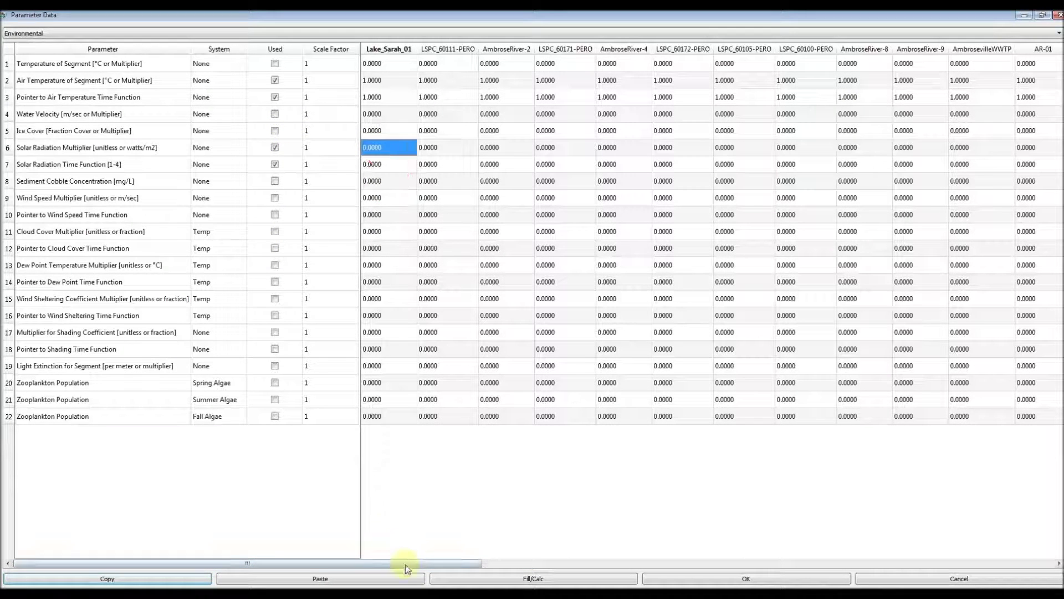
pyautogui.moveTo(405, 565); pyautogui.dragTo(986, 572)
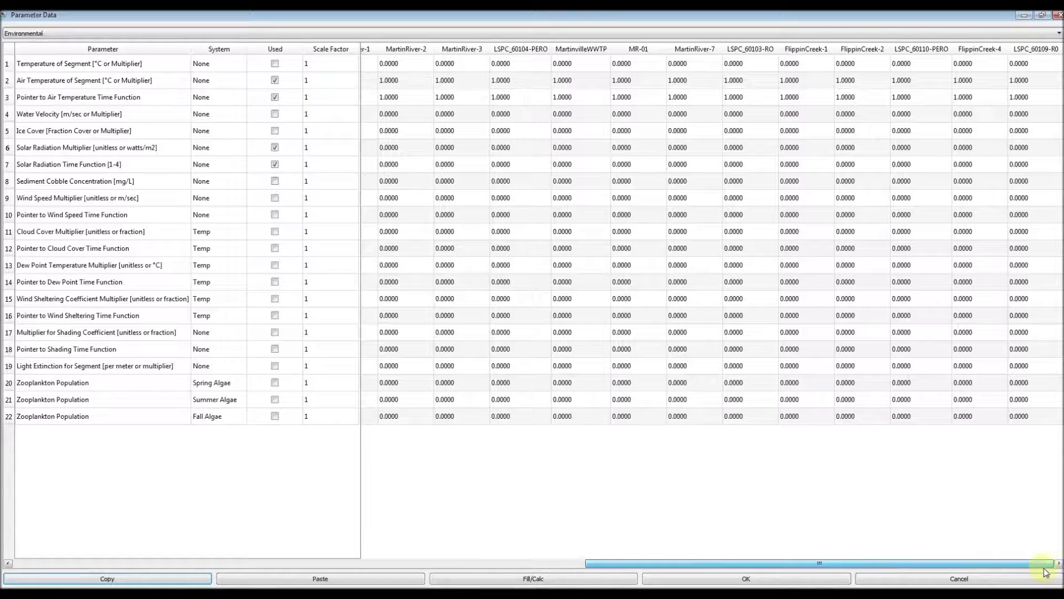
pyautogui.keyDown('shift'); pyautogui.click(1025, 165); pyautogui.keyUp('shift')
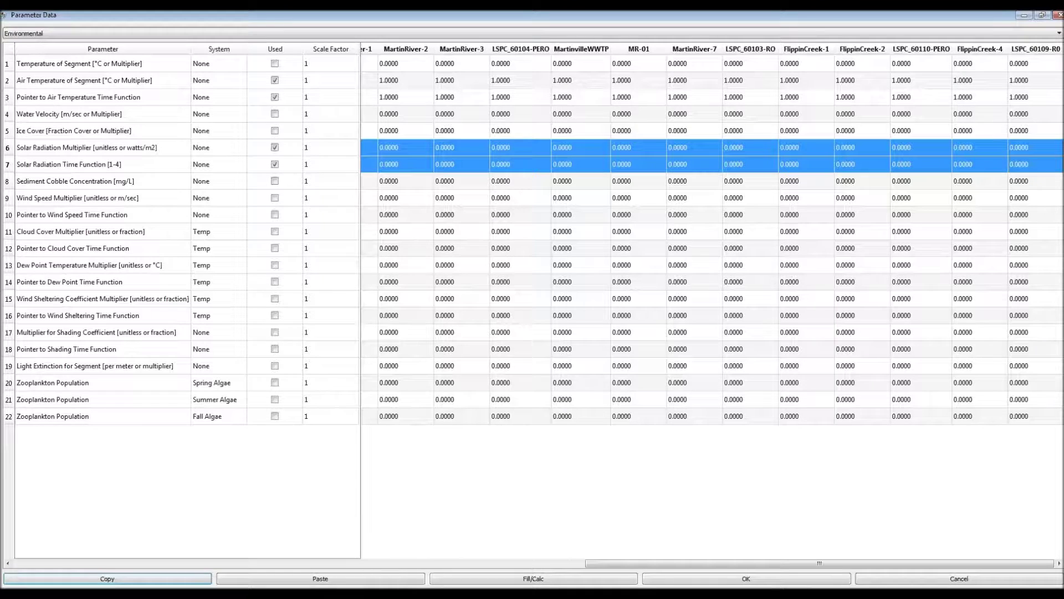
pyautogui.click(545, 580)
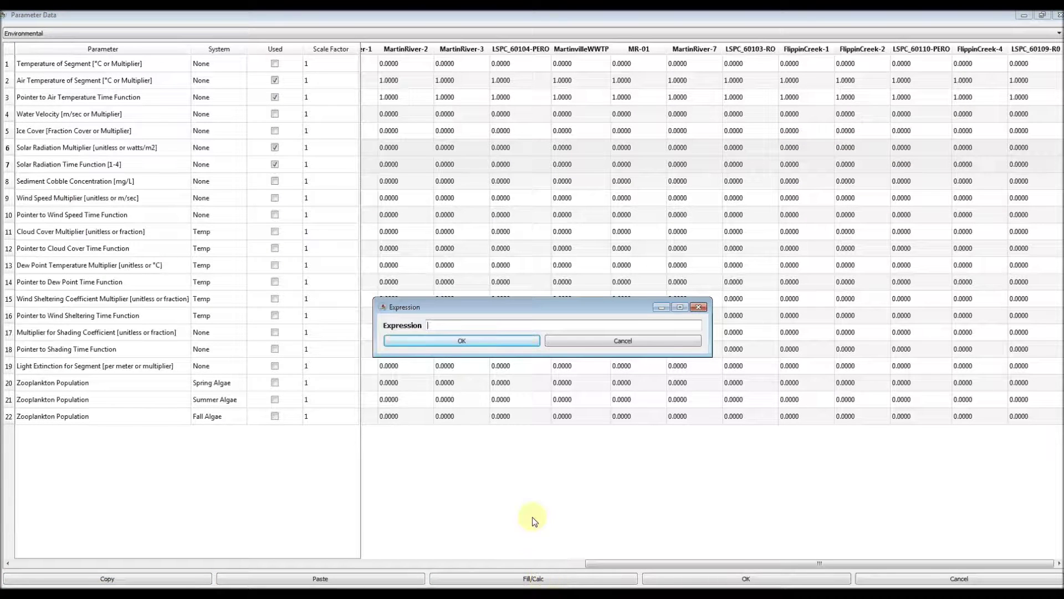
pyautogui.click(469, 340)
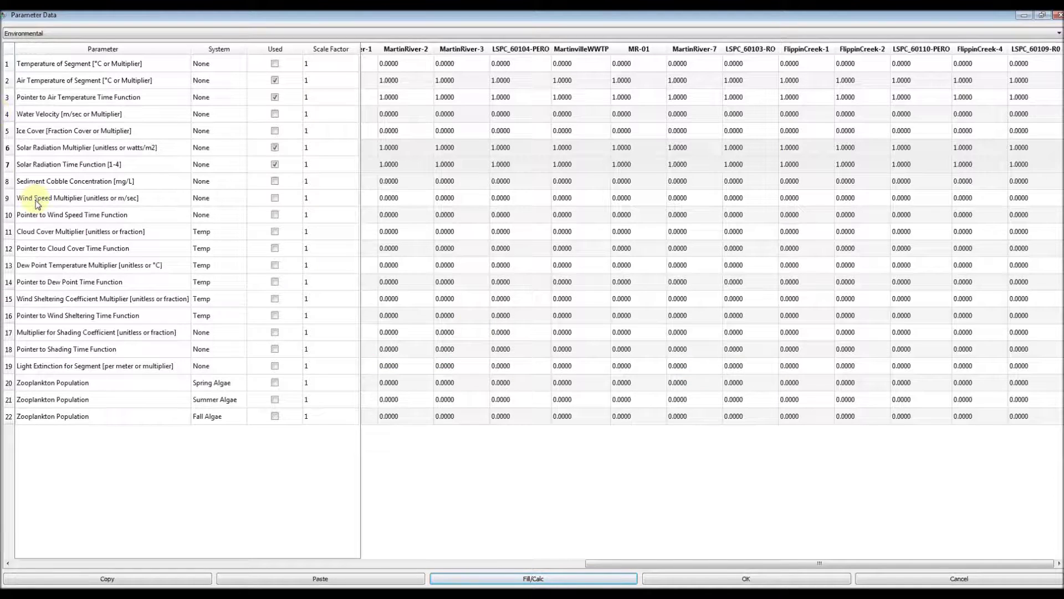
# Enable the multipliers and time function pointers for wind speed, cloud cover and dew point
pyautogui.click(275, 200)
pyautogui.click(274, 215)
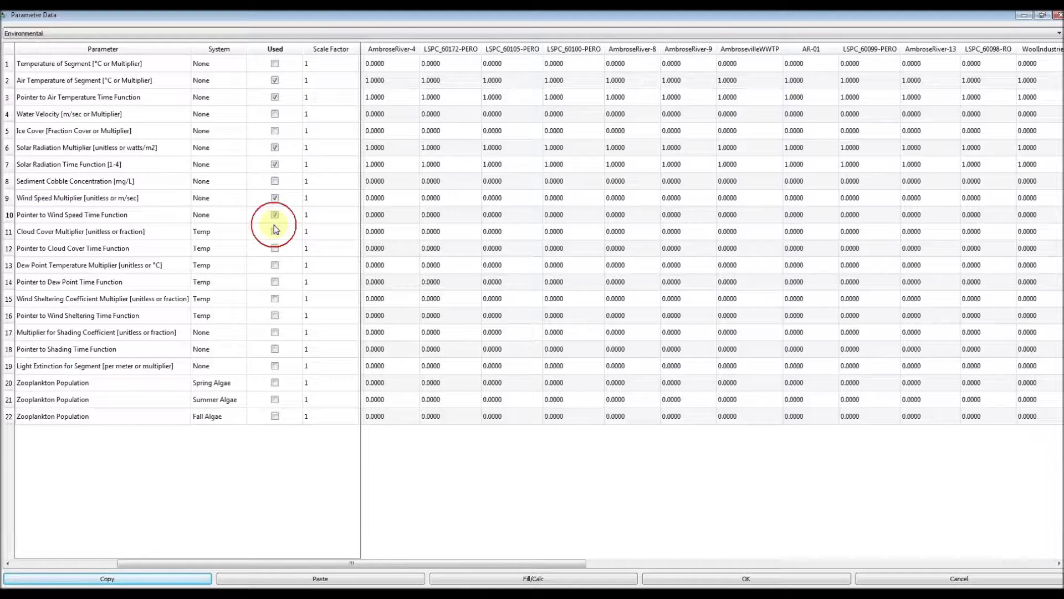
pyautogui.click(275, 233)
pyautogui.click(275, 250)
pyautogui.click(275, 266)
pyautogui.click(275, 282)
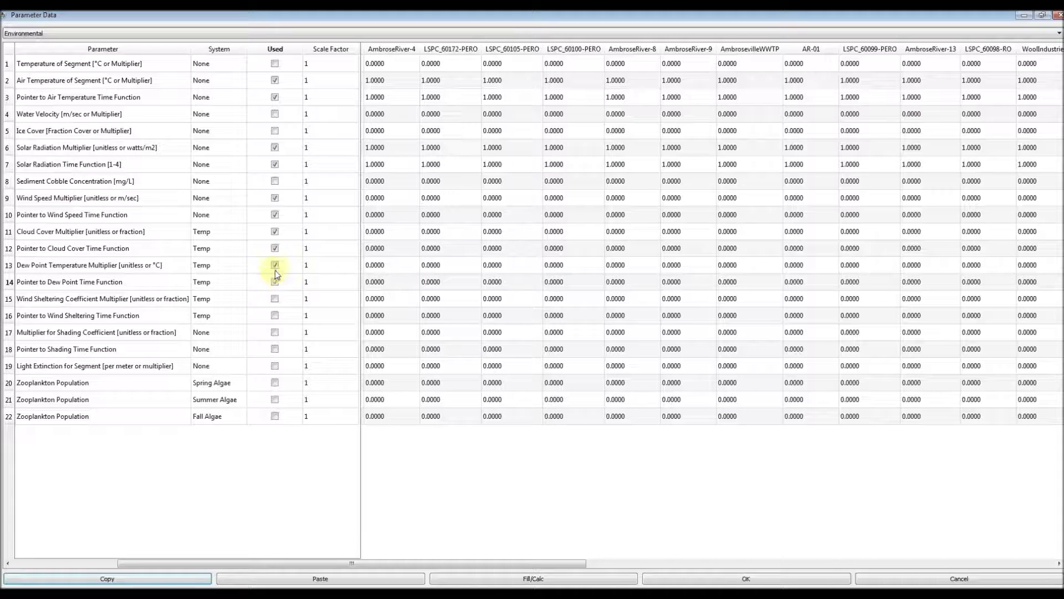
# Fill the wind speed, cloud cover and dew point parameters with 1 for all segments, then accept the parameter data and save the project
pyautogui.moveTo(542, 563); pyautogui.dragTo(310, 561)
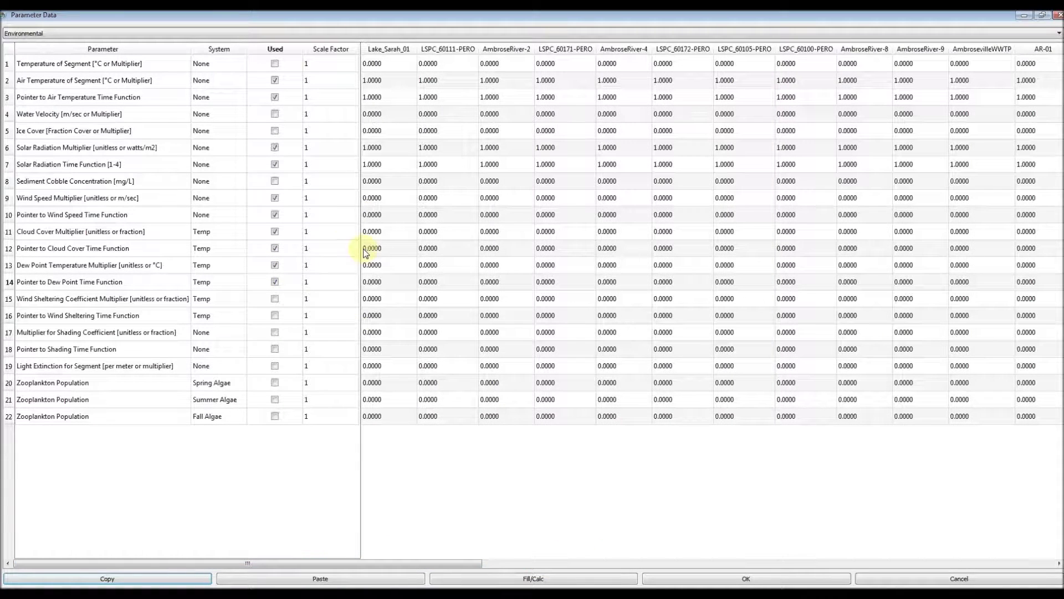
pyautogui.click(371, 198)
pyautogui.moveTo(437, 563); pyautogui.dragTo(1011, 578)
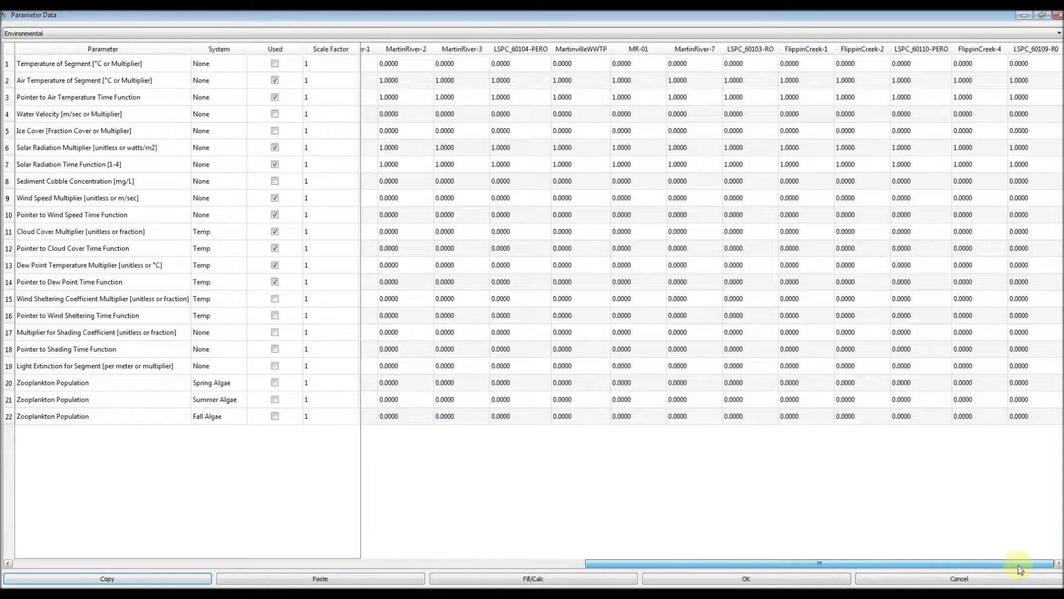
pyautogui.keyDown('shift'); pyautogui.click(1014, 281); pyautogui.keyUp('shift')
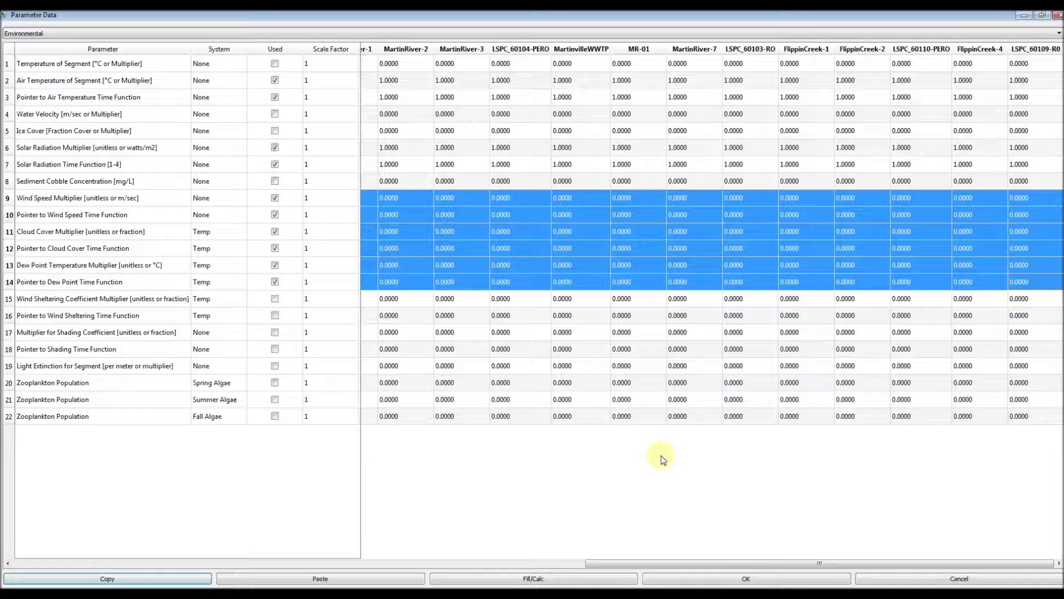
pyautogui.click(523, 578)
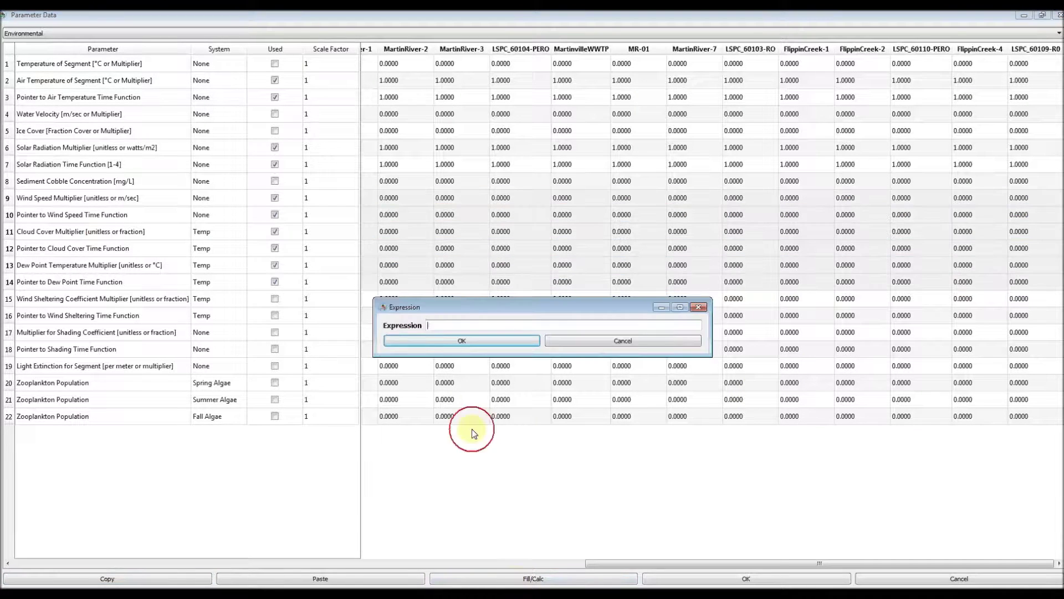
pyautogui.click(445, 342)
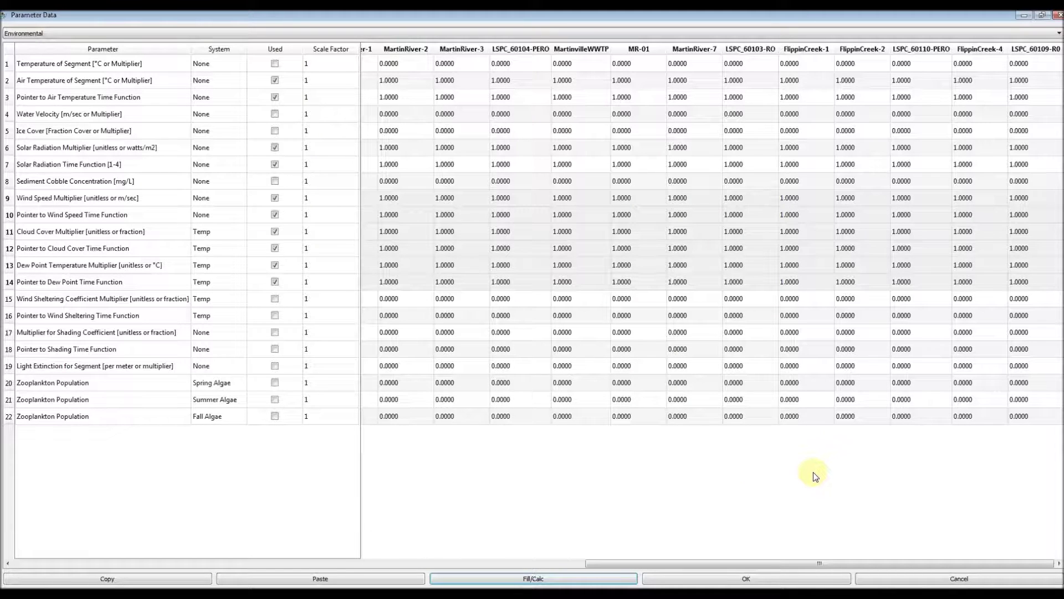
pyautogui.click(776, 577)
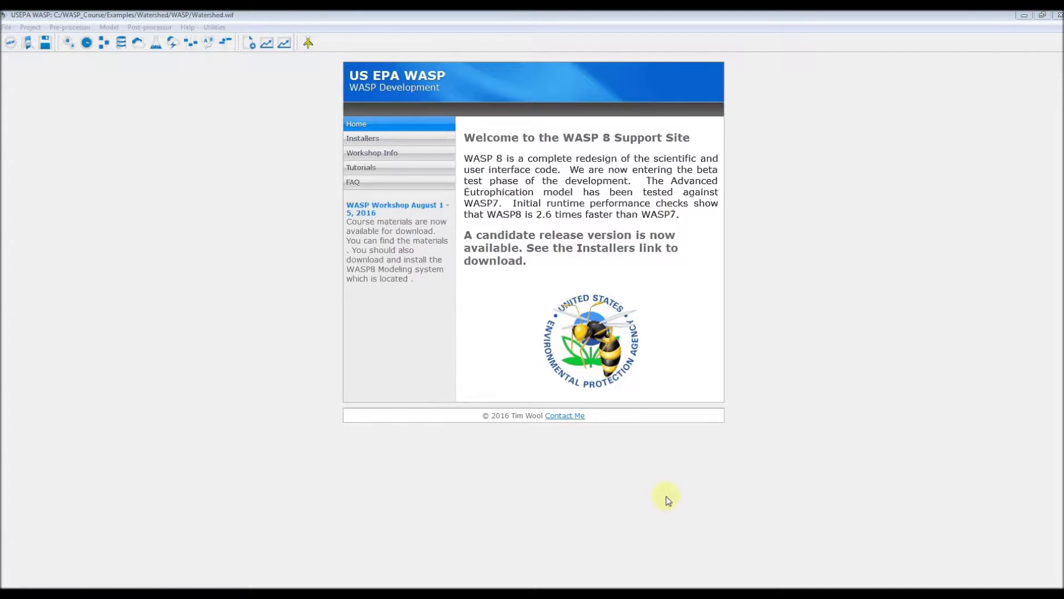
pyautogui.click(47, 44)
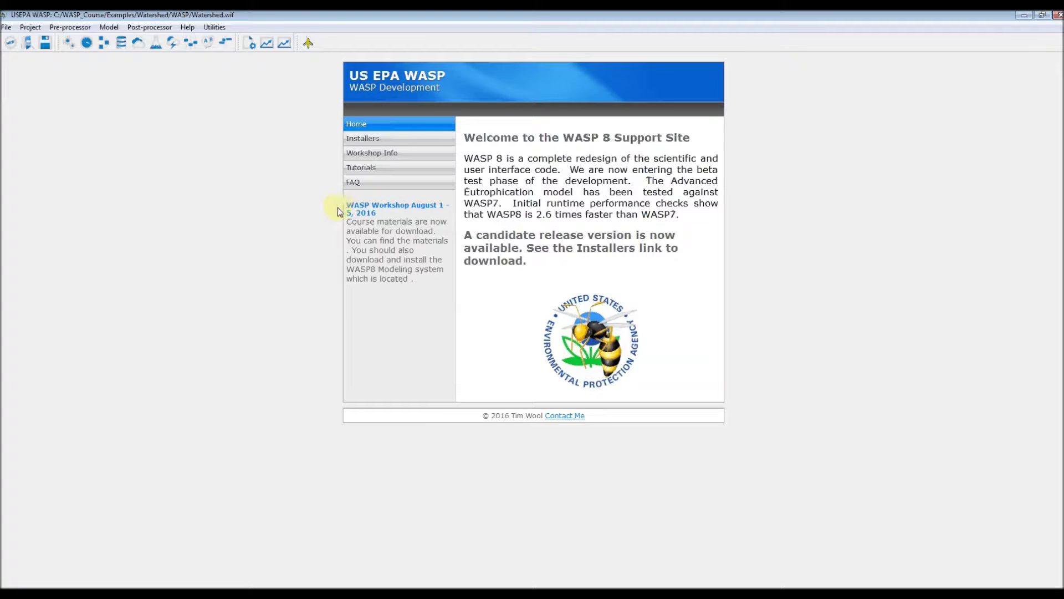
# In the output control's Transport group, enable output for Mass Check, Volume, Advective Flow and Water Temperature
pyautogui.click(250, 44)
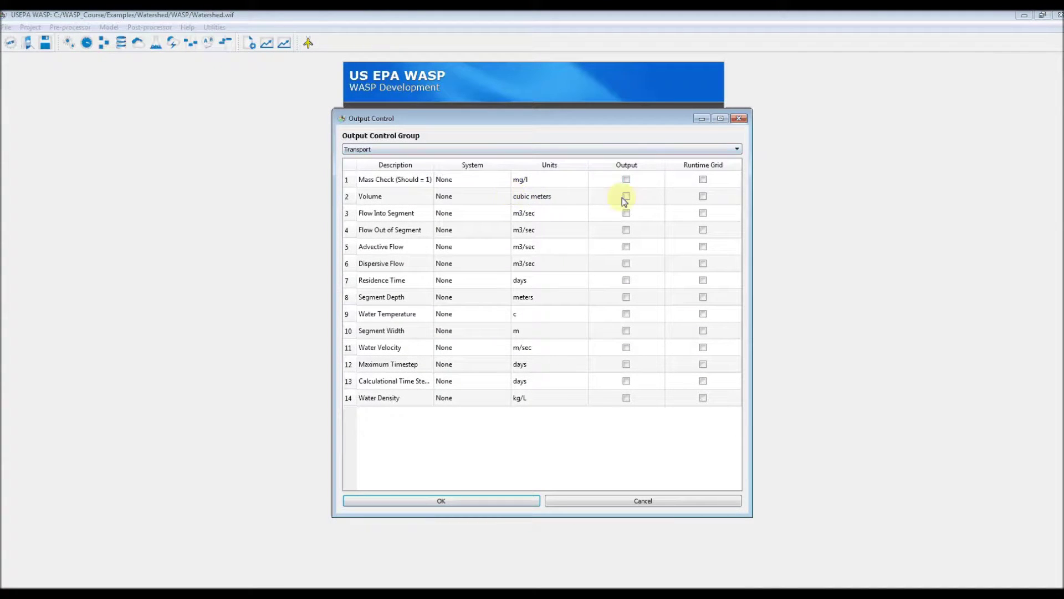
pyautogui.click(626, 180)
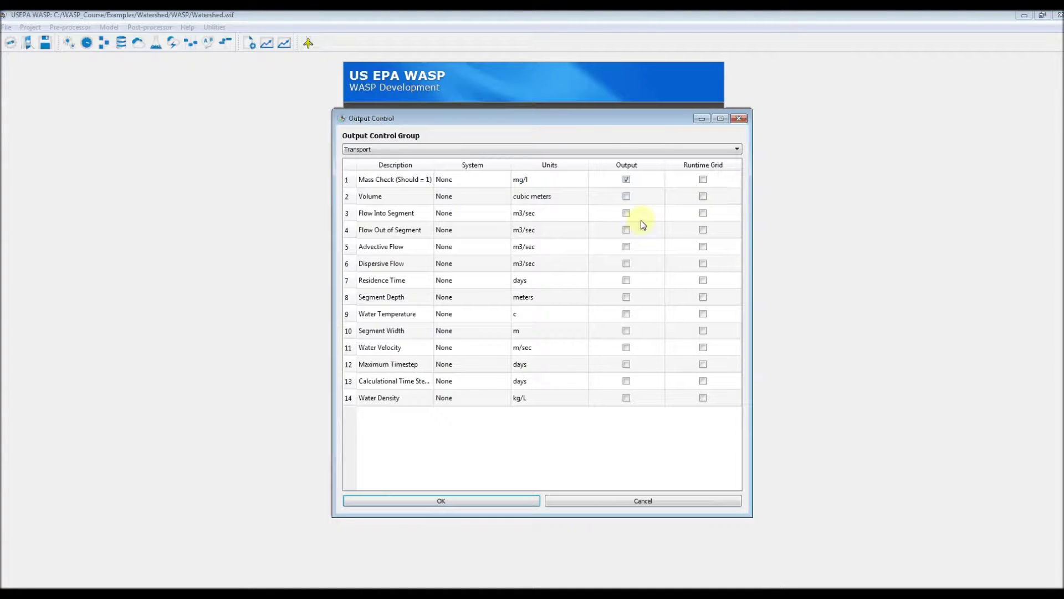
pyautogui.click(626, 196)
pyautogui.click(625, 247)
pyautogui.click(627, 314)
# In the Nitrogen output group, enable output for Ammonia N, Nitrate N, Dissolved Organic N and Total Nitrogen
pyautogui.click(535, 147)
pyautogui.click(540, 168)
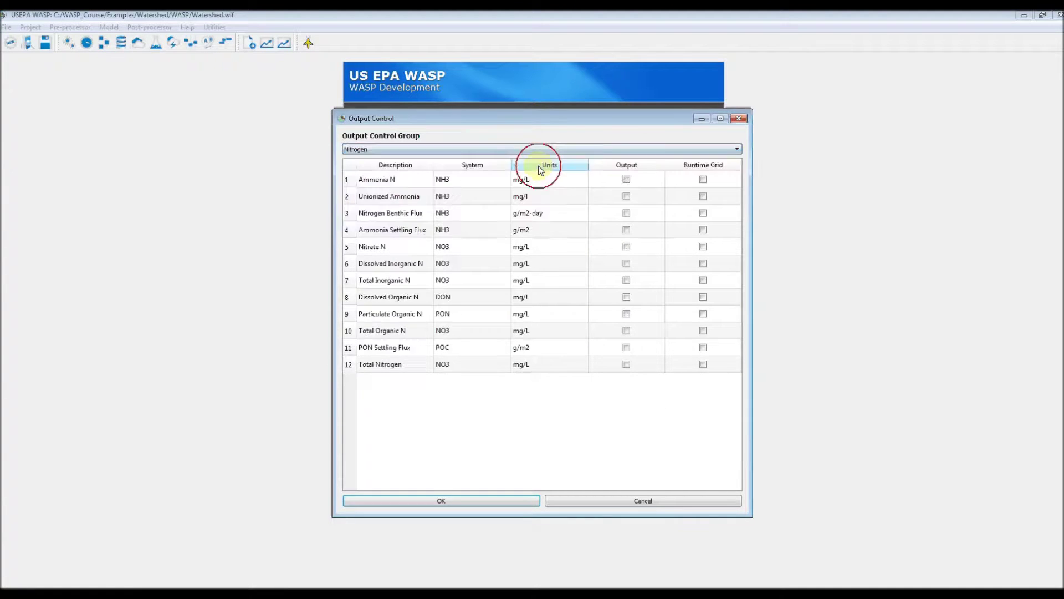
pyautogui.click(626, 180)
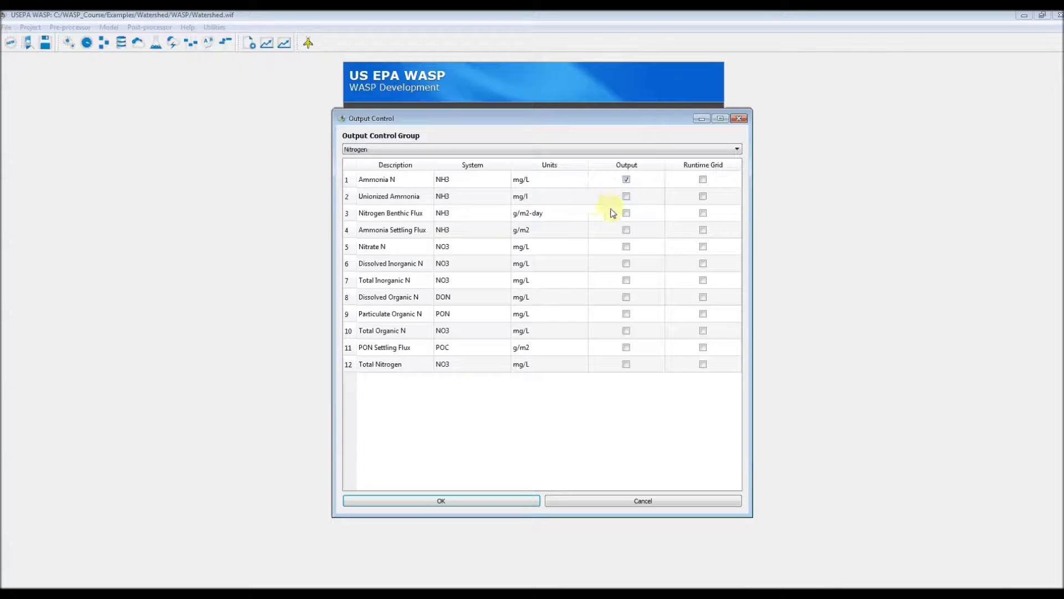
pyautogui.click(625, 246)
pyautogui.click(625, 298)
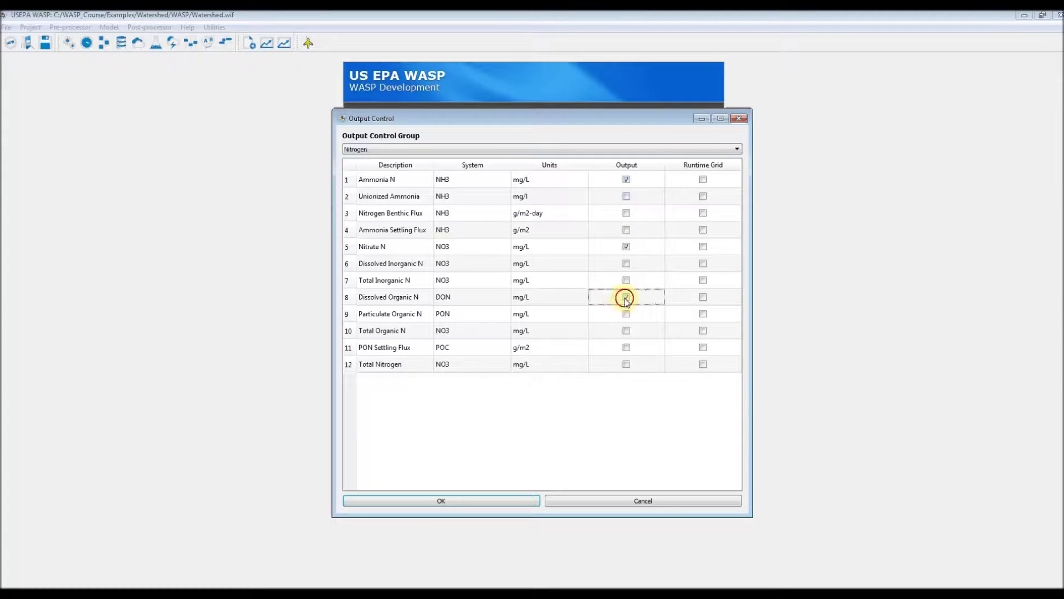
pyautogui.click(625, 366)
# In the Phosphorus output group, enable output for Dissolved Inorganic P, Dissolved Organic P and Total Phosphorus
pyautogui.click(537, 150)
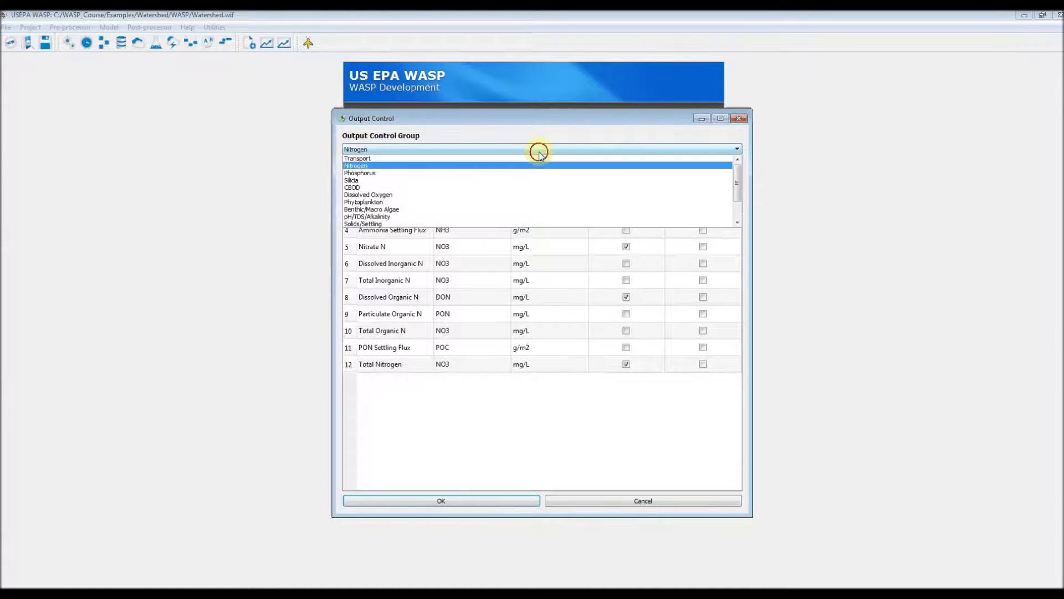
pyautogui.click(532, 171)
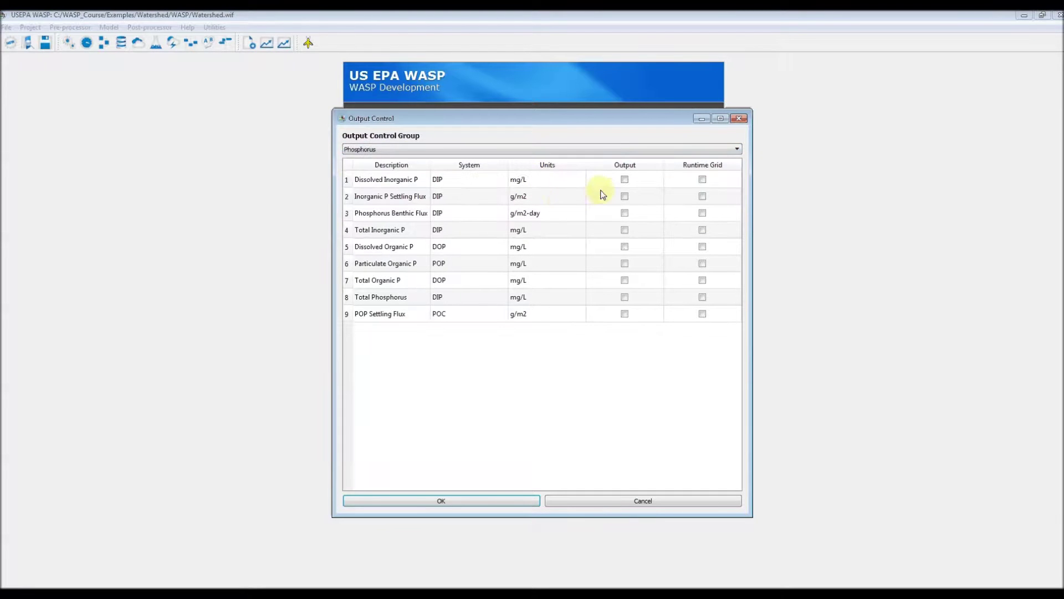
pyautogui.click(626, 179)
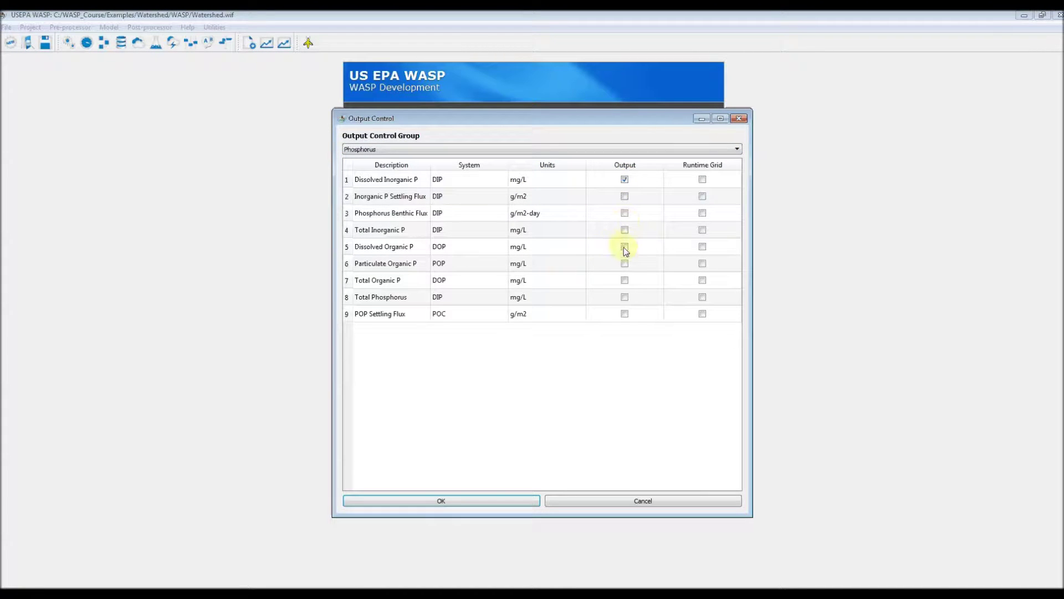
pyautogui.click(625, 249)
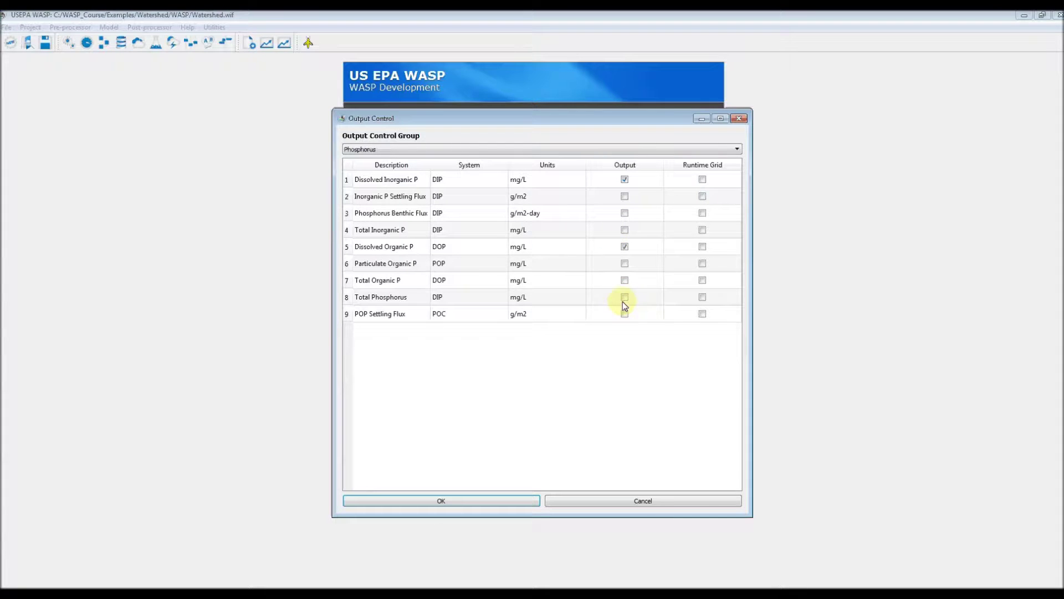
pyautogui.click(623, 301)
# In the CBOD output group, enable output for CBOD (Ultimate) of Watershed, Point Source and Biotic BOD, plus Total CBOD
pyautogui.click(468, 148)
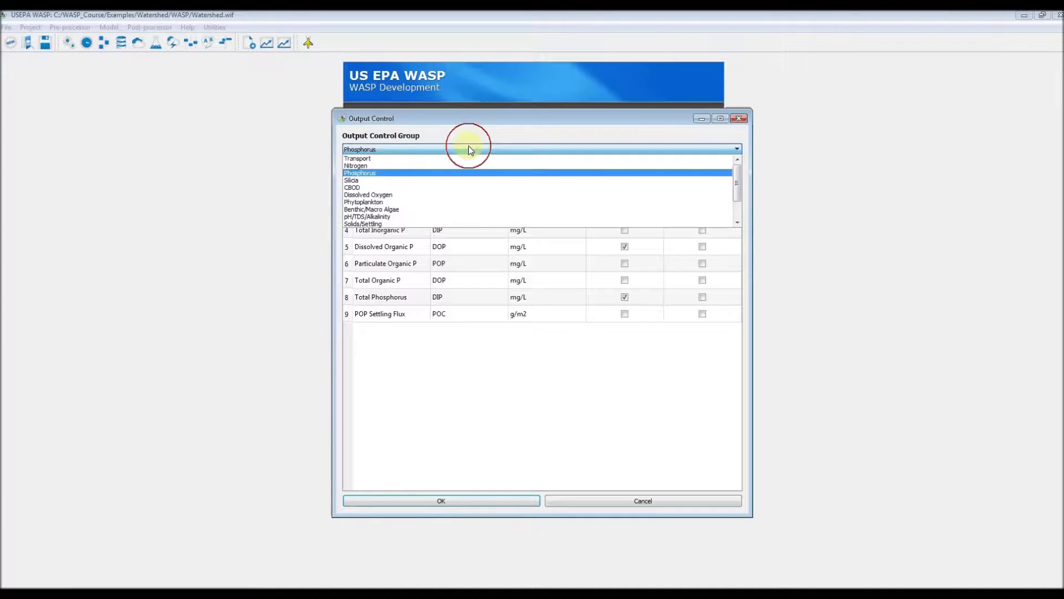
pyautogui.click(460, 188)
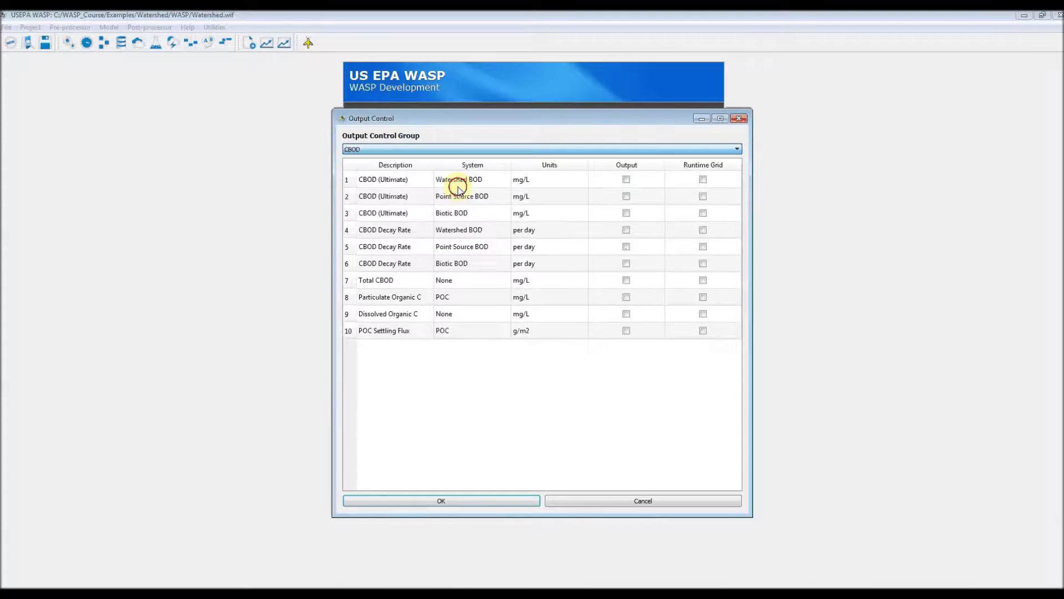
pyautogui.click(626, 179)
pyautogui.click(626, 196)
pyautogui.click(625, 214)
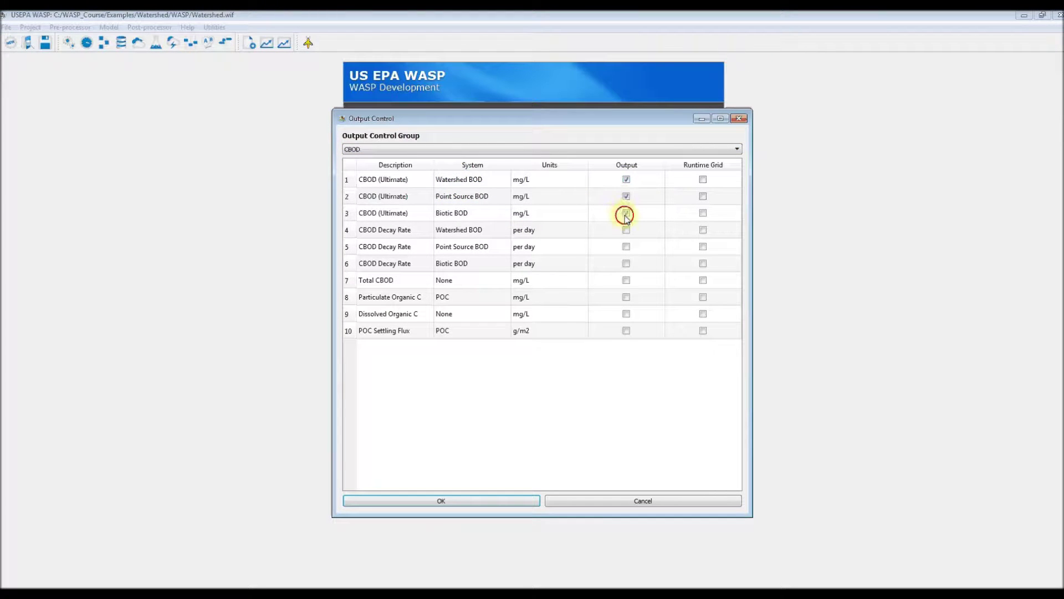
pyautogui.click(626, 281)
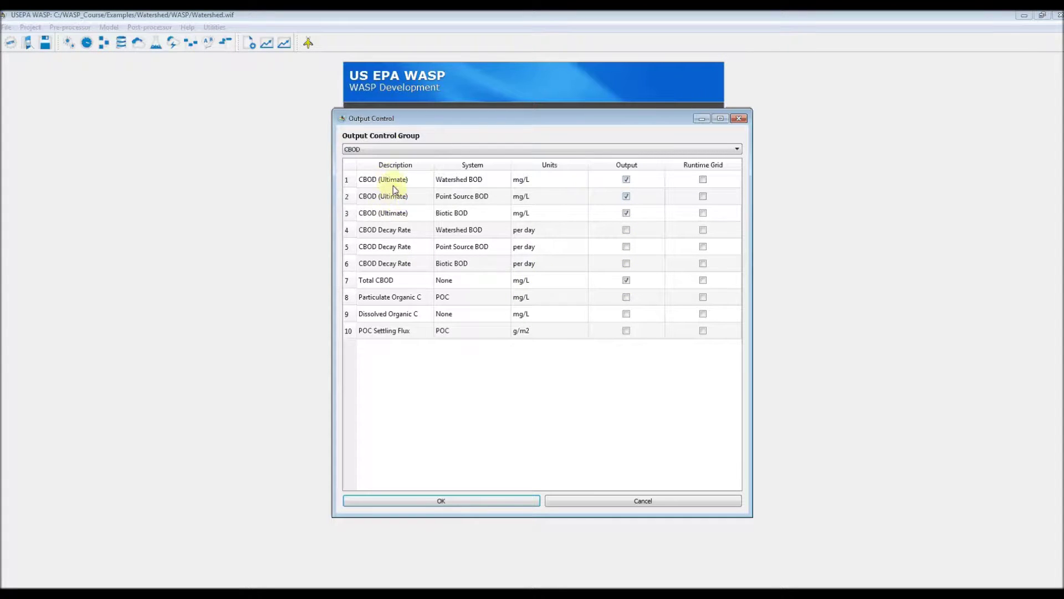
# In the Dissolved Oxygen output group, enable output for Dissolved Oxygen, DO Diurnal Average and Reaeration rate constant
pyautogui.click(488, 149)
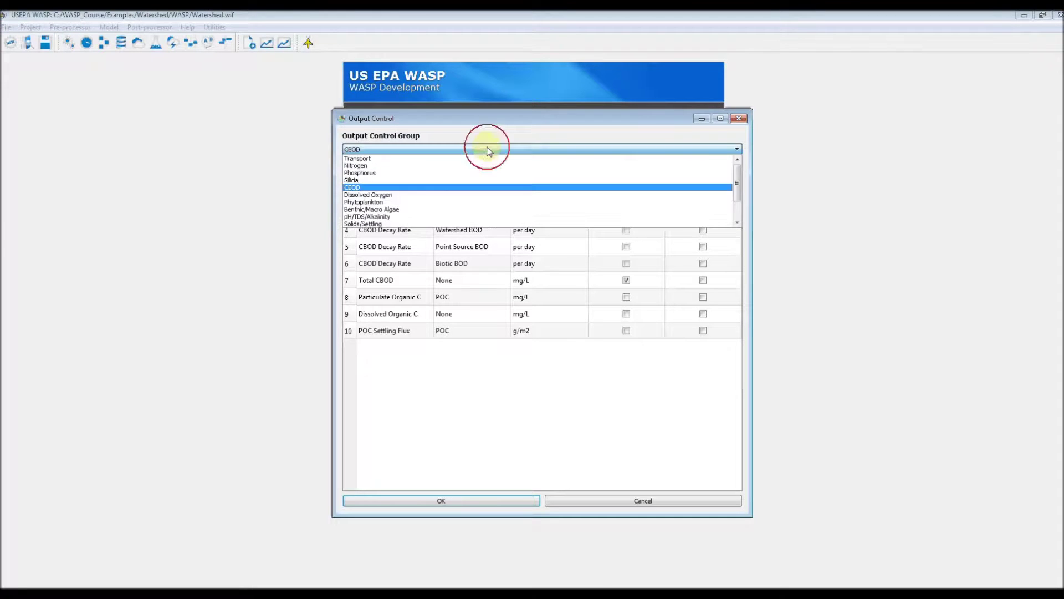
pyautogui.click(477, 194)
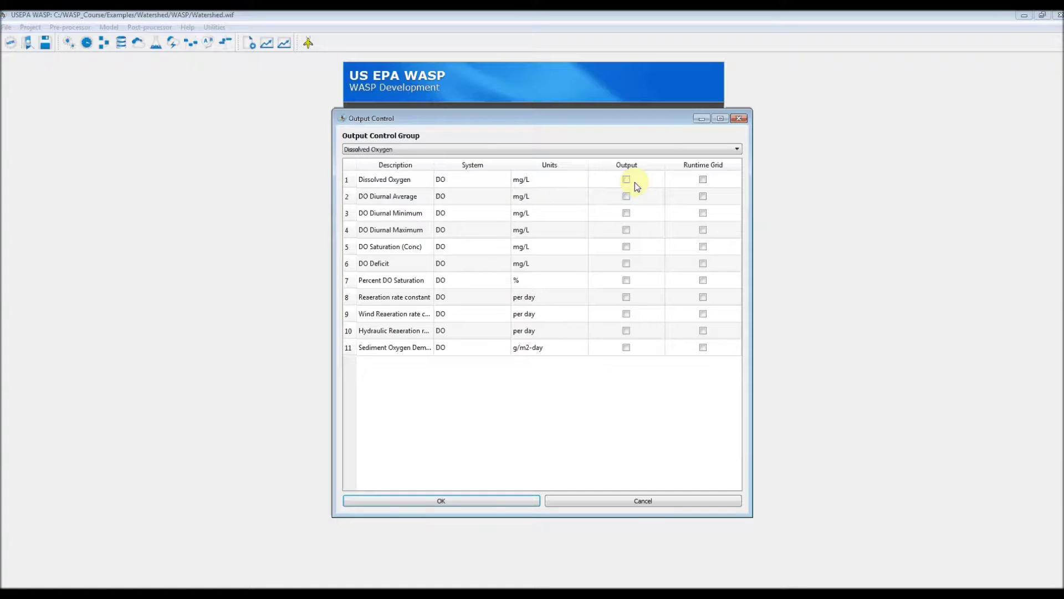
pyautogui.click(626, 180)
pyautogui.moveTo(574, 228)
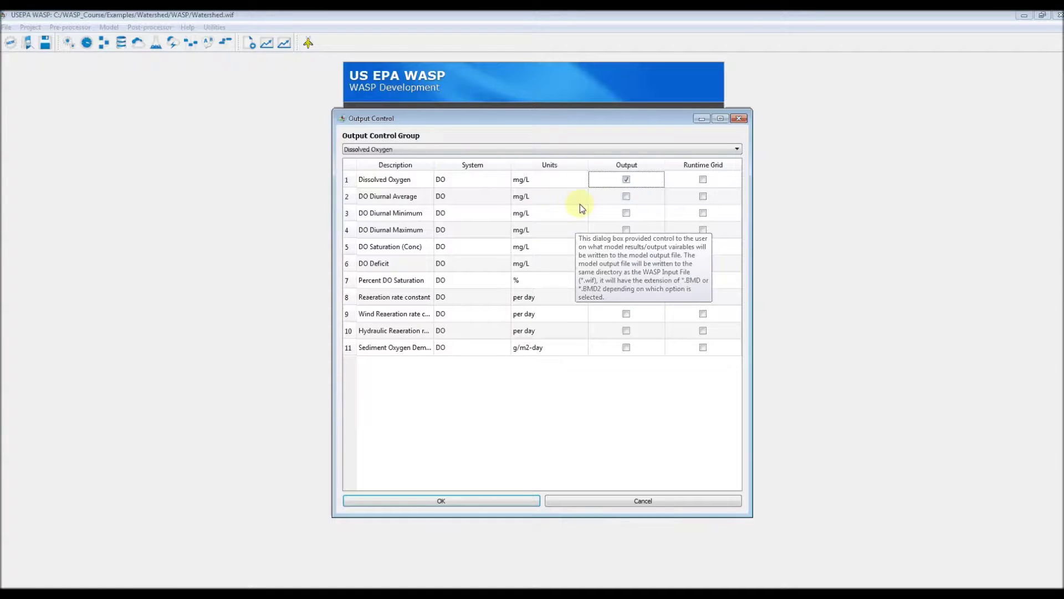
pyautogui.click(626, 198)
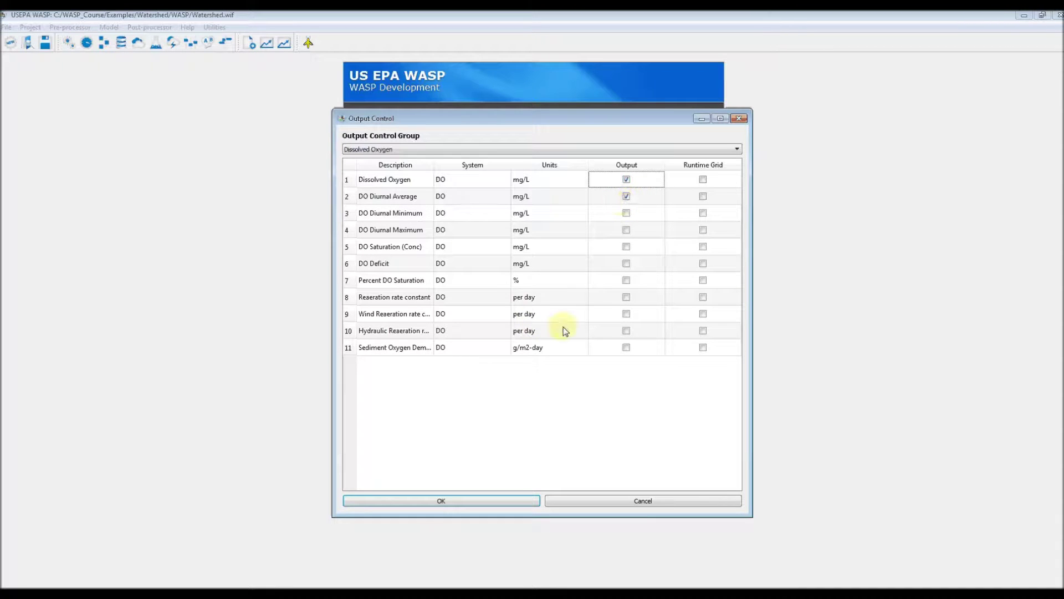
pyautogui.click(627, 298)
# Enable Phytoplankton output for Total Phytoplankton Chlorophyll a and for Spring, Summer and Fall Algae Chlorophyll a, then accept the output control
pyautogui.click(503, 150)
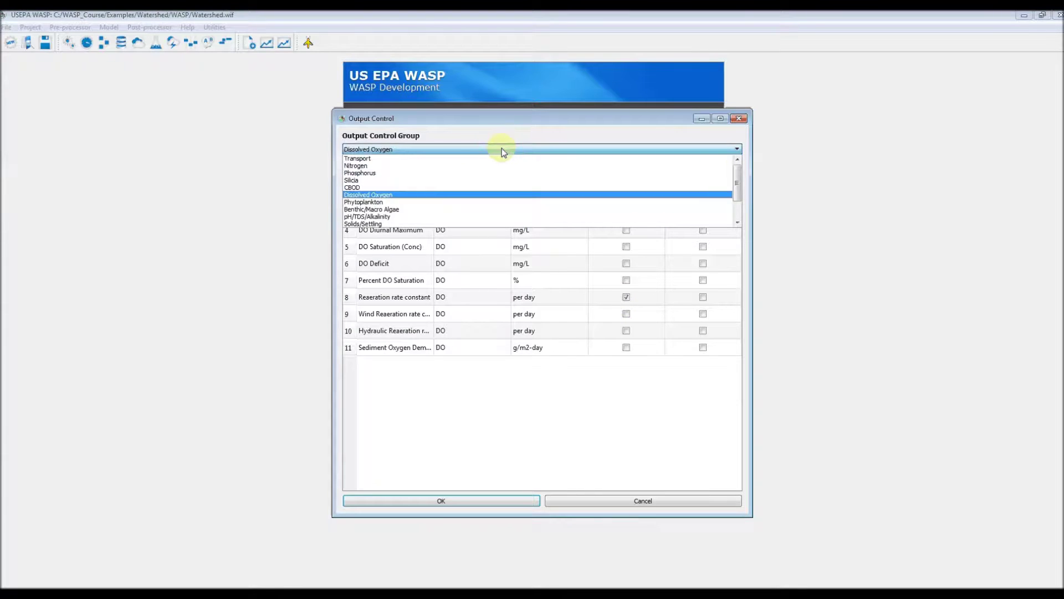
pyautogui.click(508, 202)
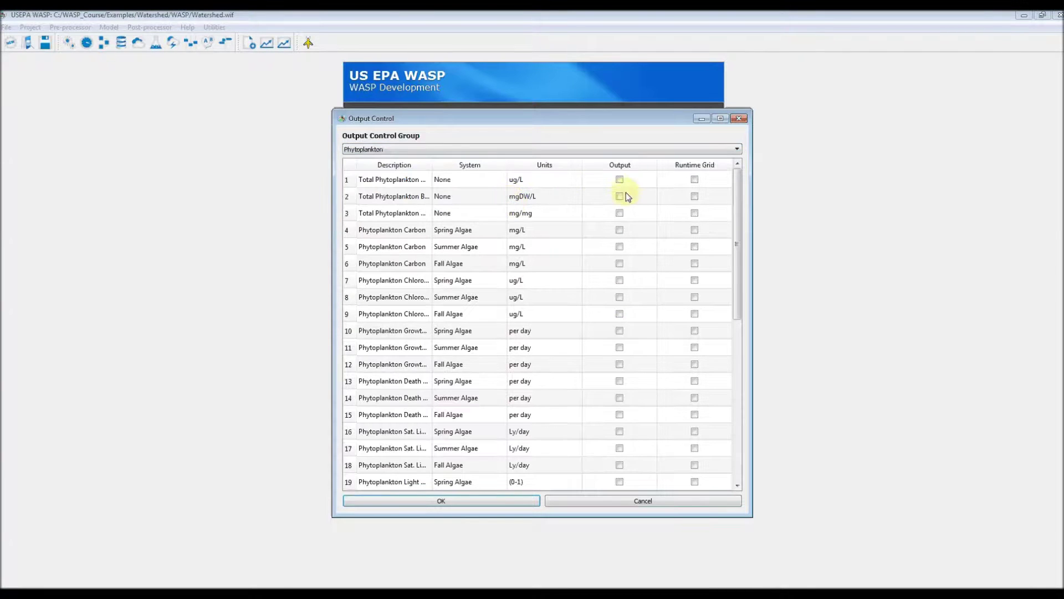
pyautogui.click(719, 118)
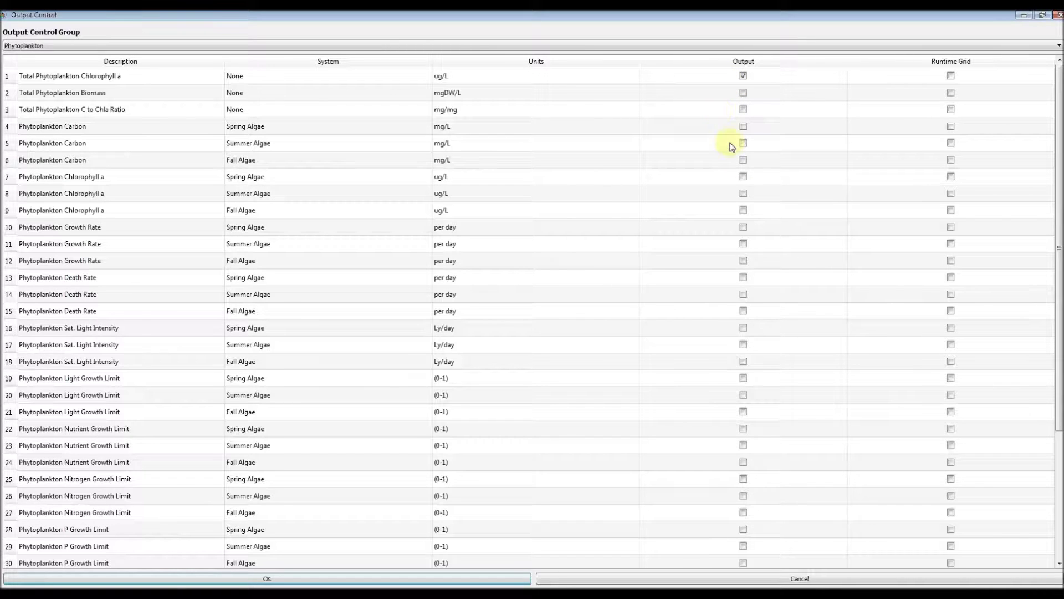
pyautogui.click(744, 176)
pyautogui.click(744, 193)
pyautogui.click(474, 579)
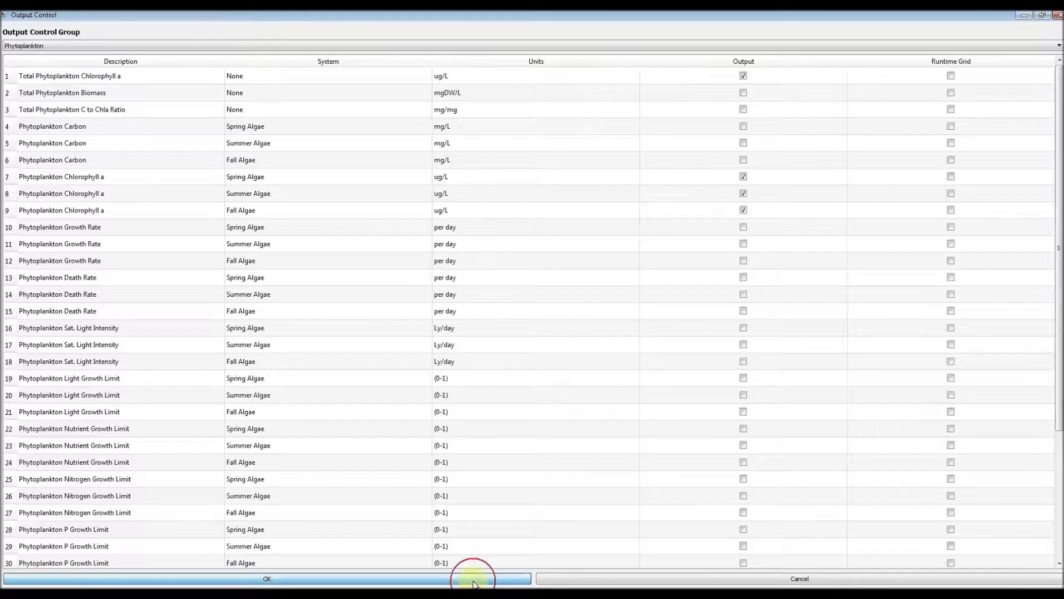
# Reopen the output control, enable Light output for calculated light extinction, Background Ke, Algal Shade Ke and DOC Ke, and accept
pyautogui.click(233, 41)
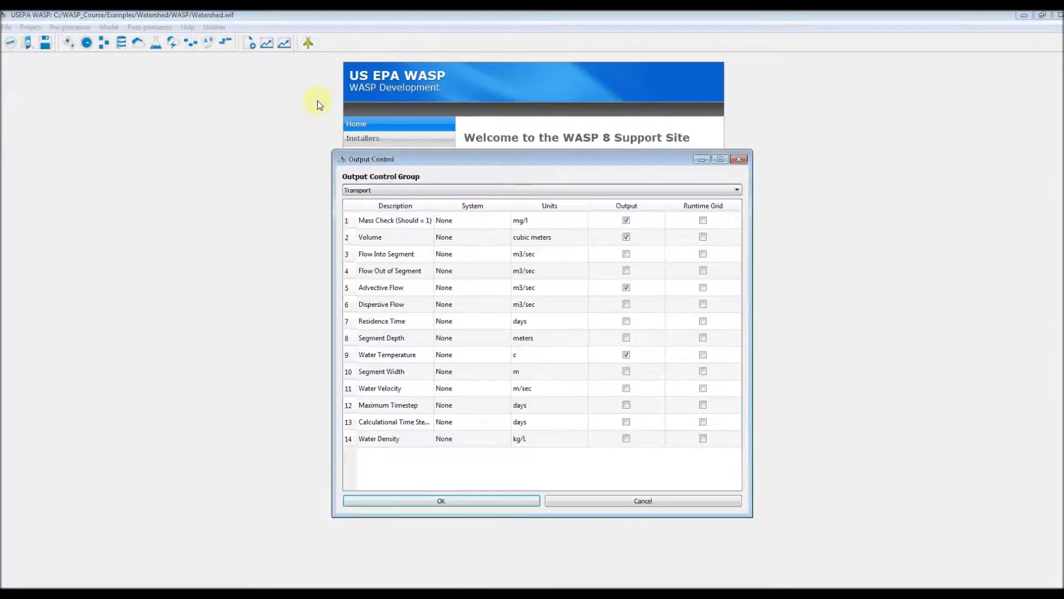
pyautogui.click(401, 188)
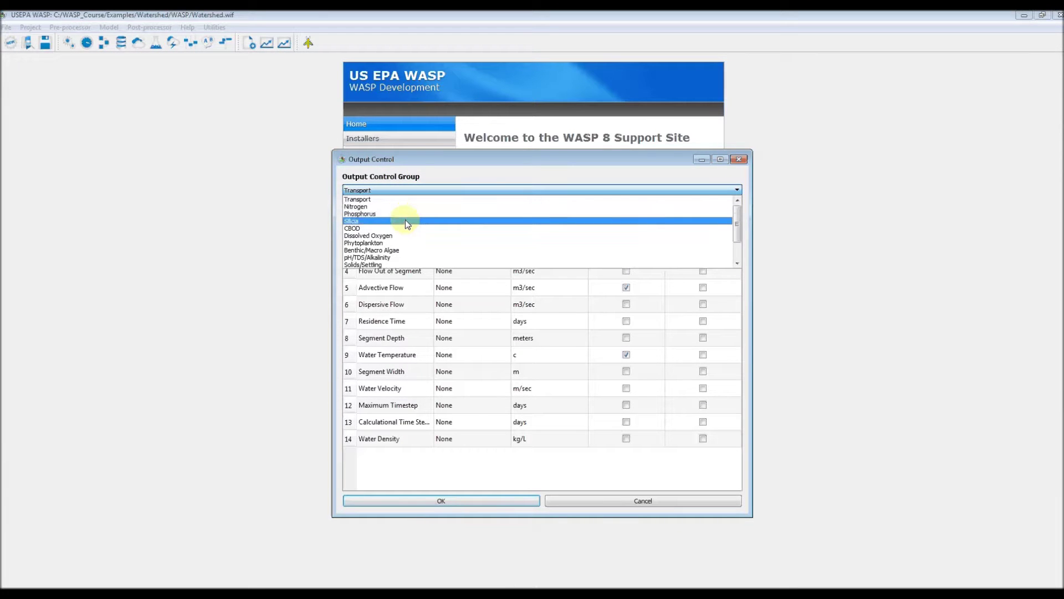
pyautogui.scroll(-1, 404, 248)
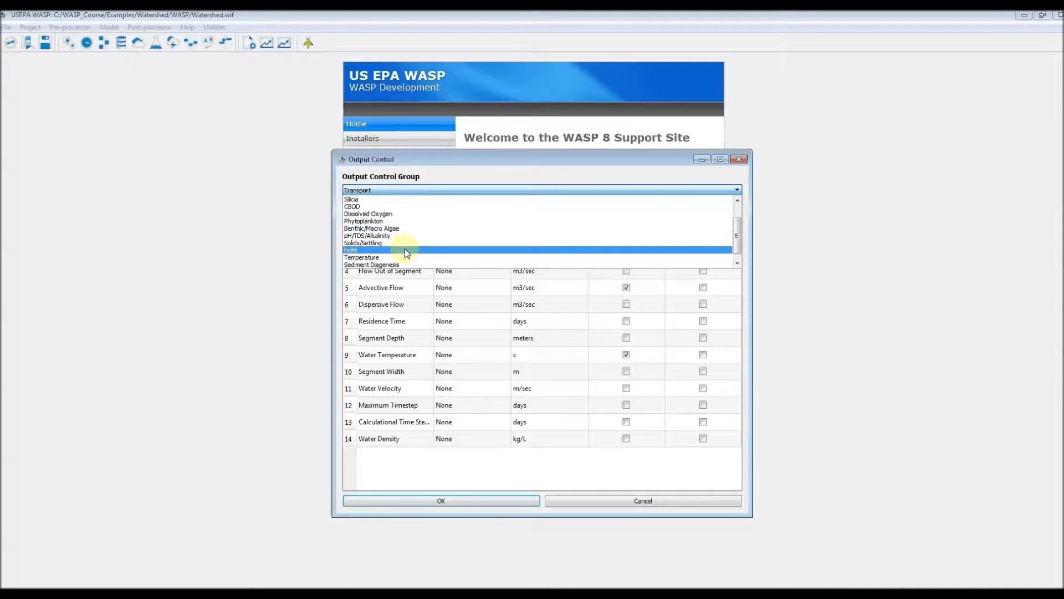
pyautogui.click(404, 245)
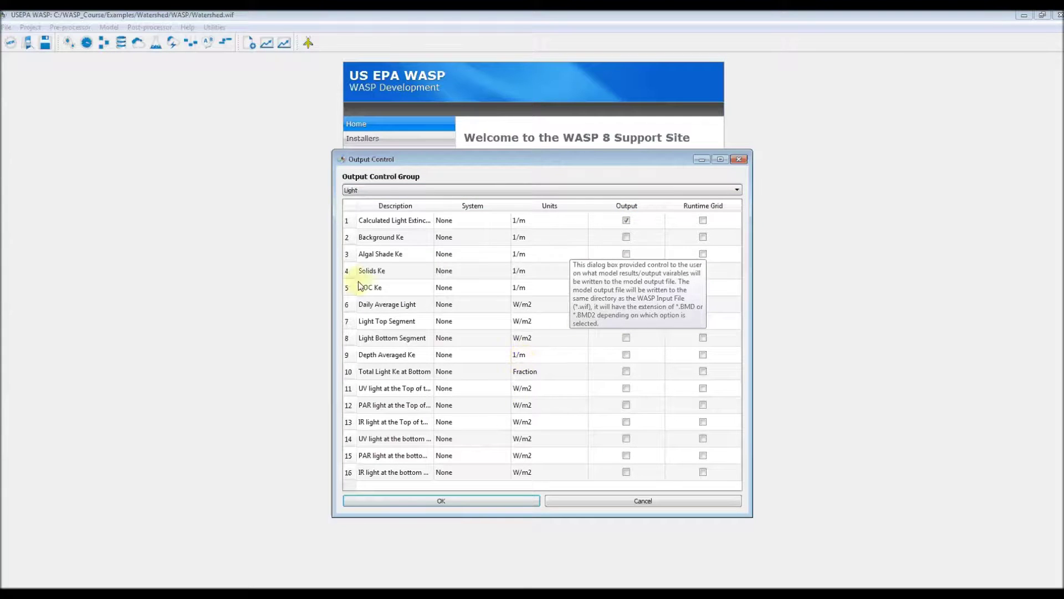
pyautogui.click(627, 240)
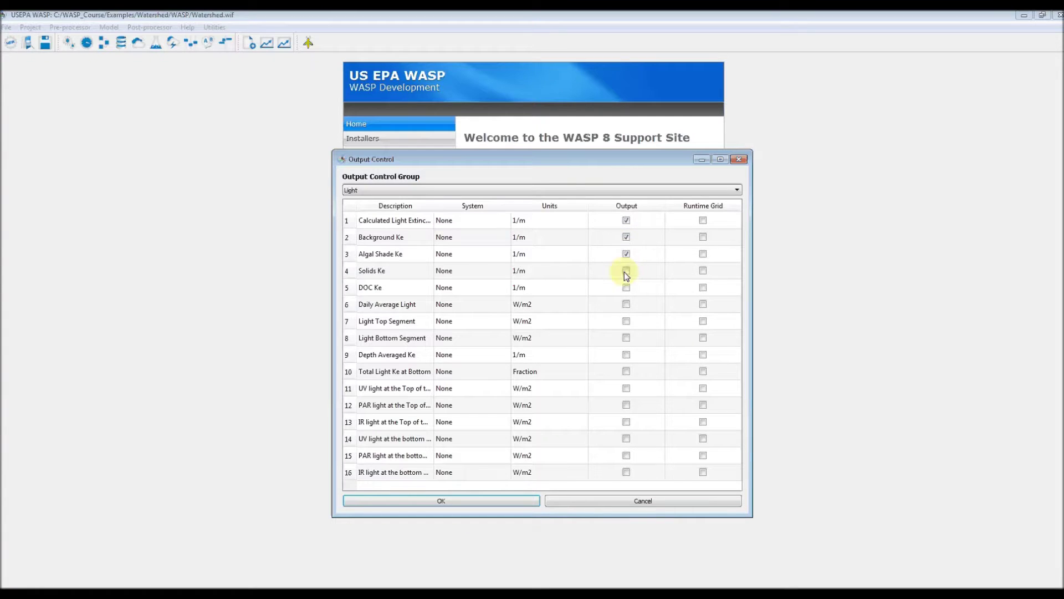
pyautogui.click(626, 287)
pyautogui.click(465, 499)
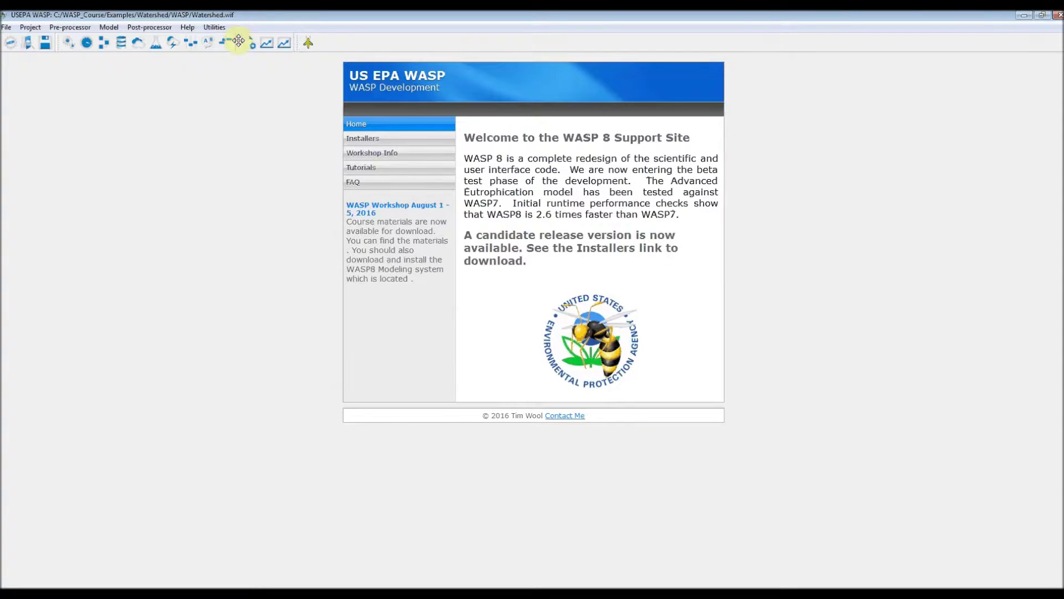
# Reopen the output control and enable output for Solids in the Solids/Settling group
pyautogui.click(248, 42)
pyautogui.click(395, 189)
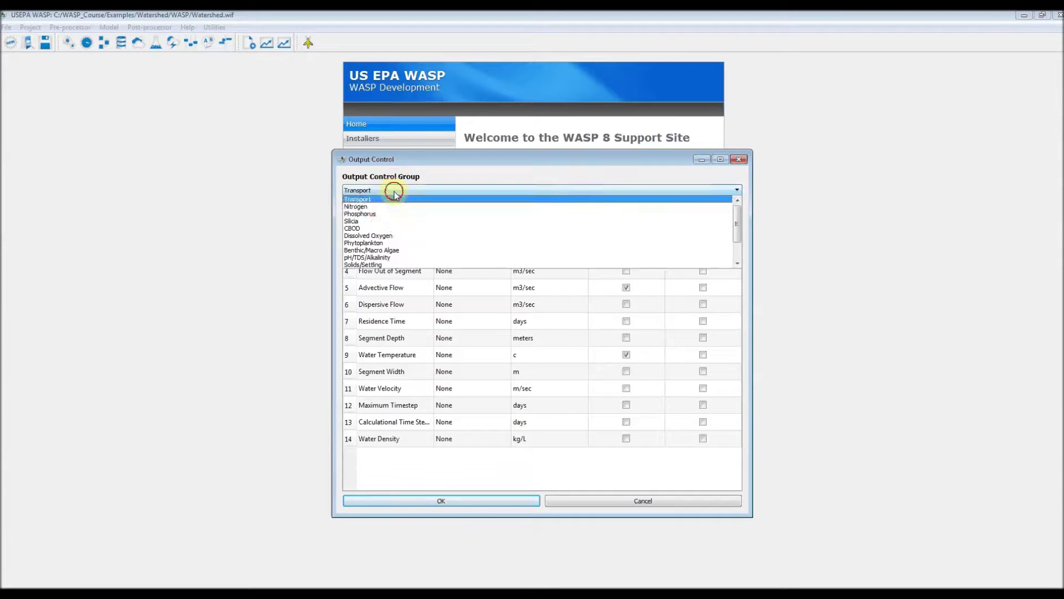
pyautogui.click(414, 264)
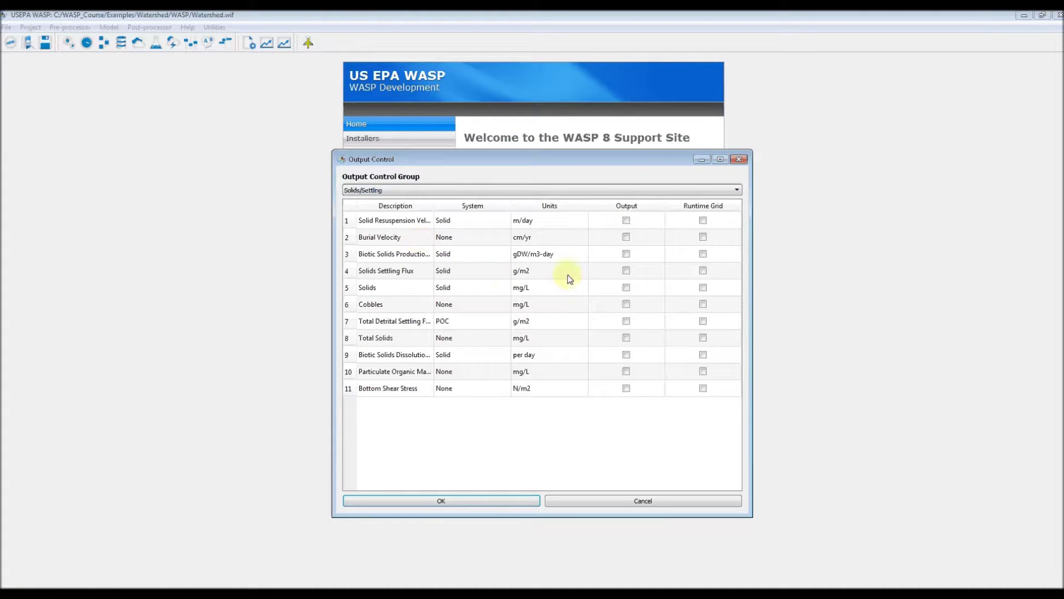
pyautogui.click(627, 288)
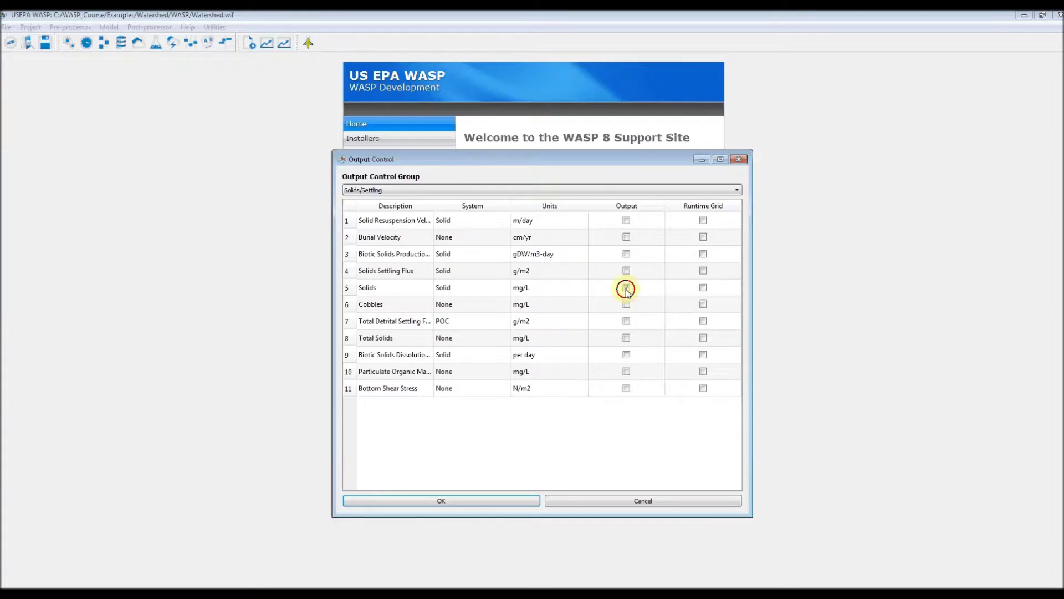
# Check the Temperature output group, then accept the output selections and save the project
pyautogui.click(544, 189)
pyautogui.scroll(2, 532, 222)
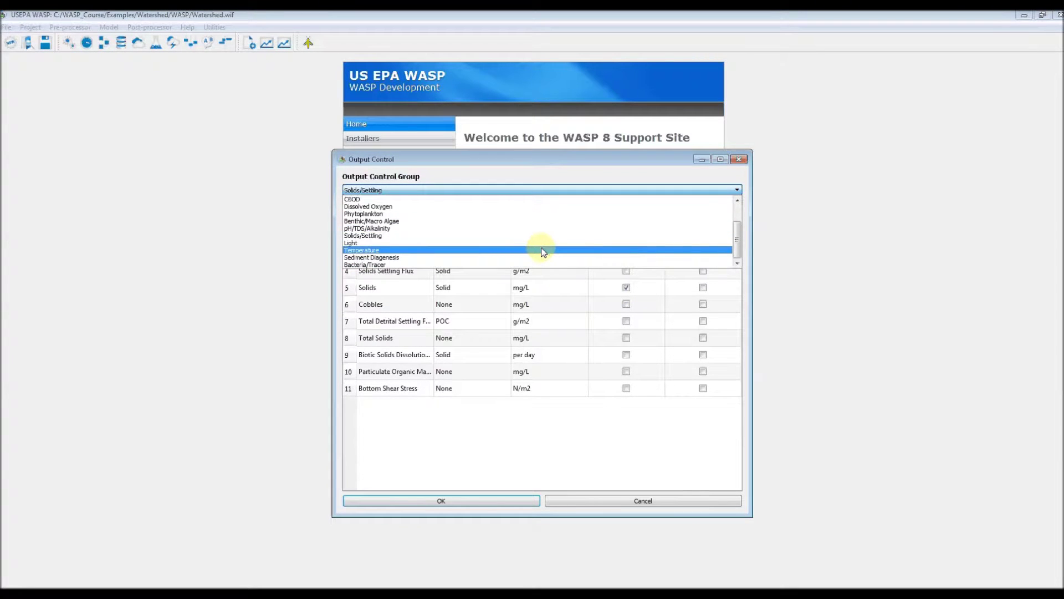
pyautogui.click(541, 250)
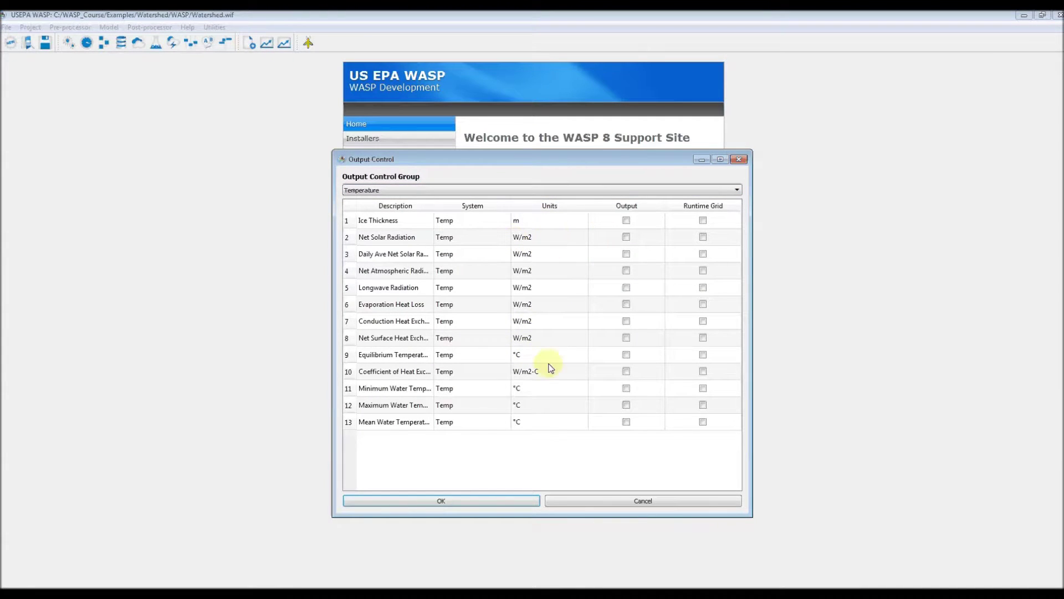
pyautogui.click(518, 502)
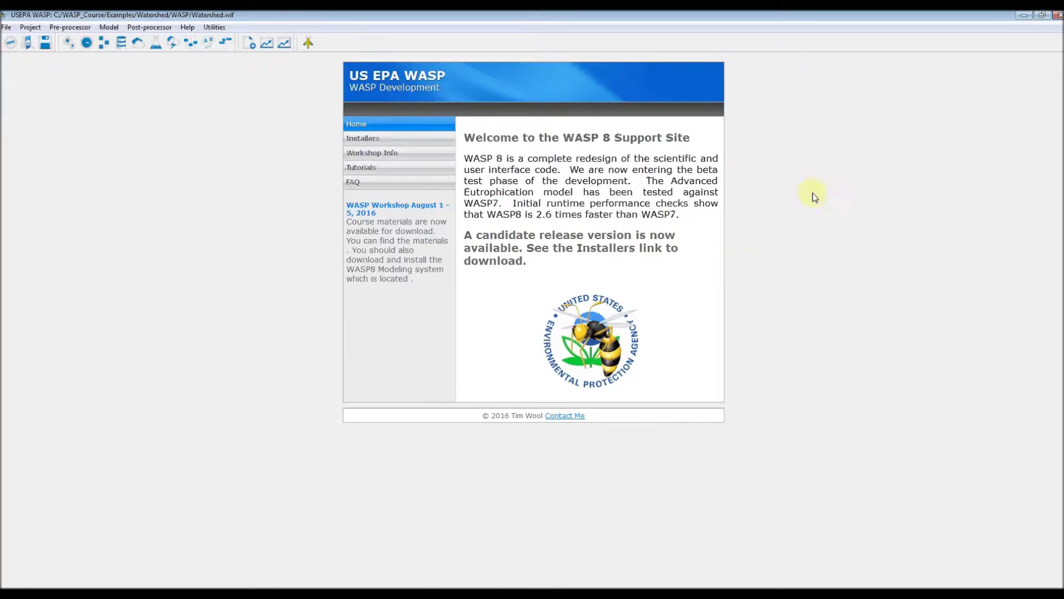
pyautogui.click(46, 45)
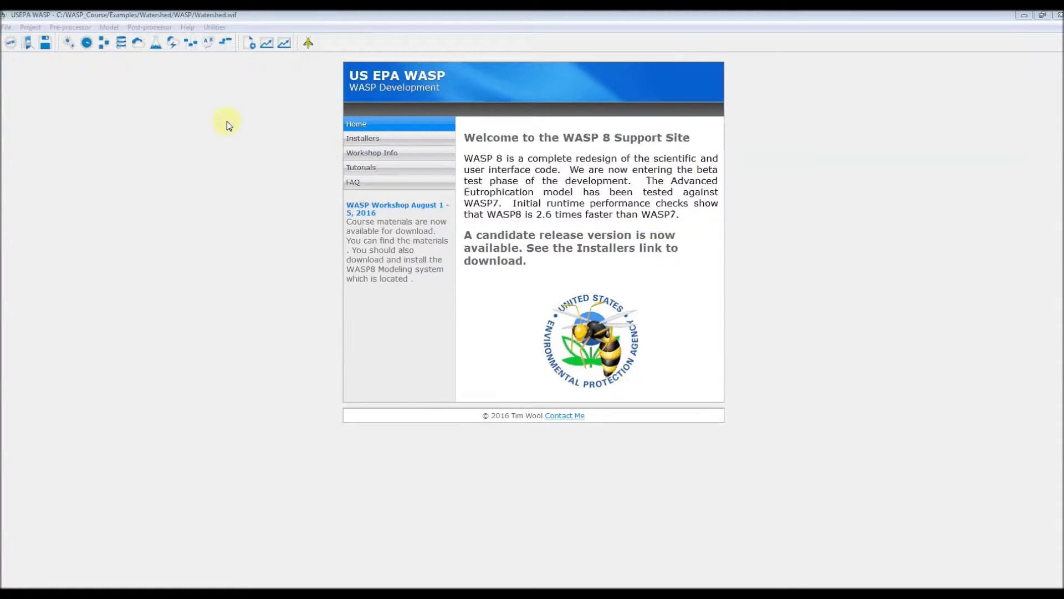
# Open the model constants and examine the Macro Algae and Organic Nutrients constant groups
pyautogui.click(157, 45)
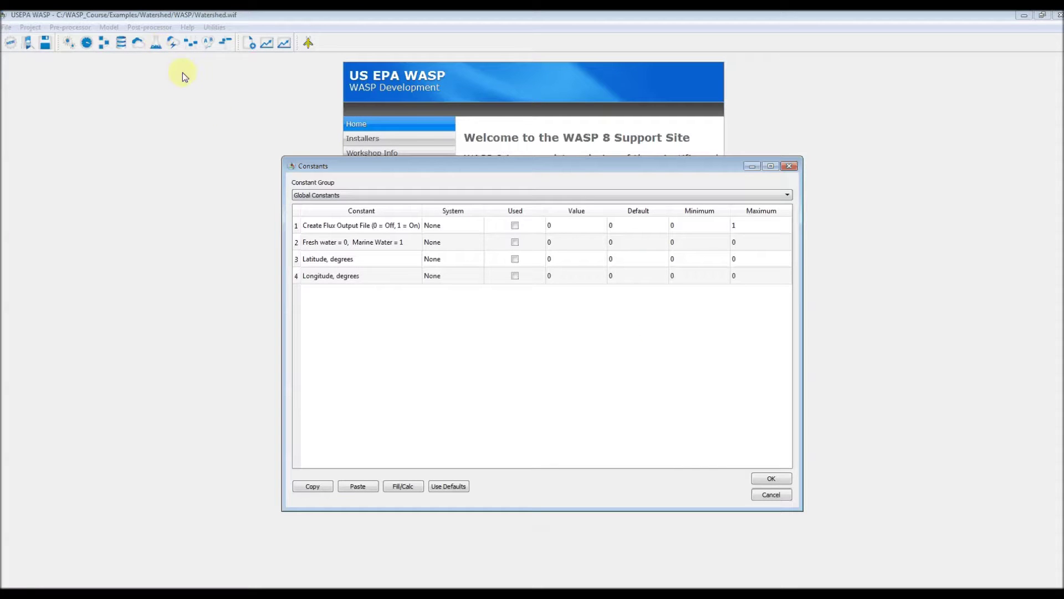
pyautogui.click(418, 194)
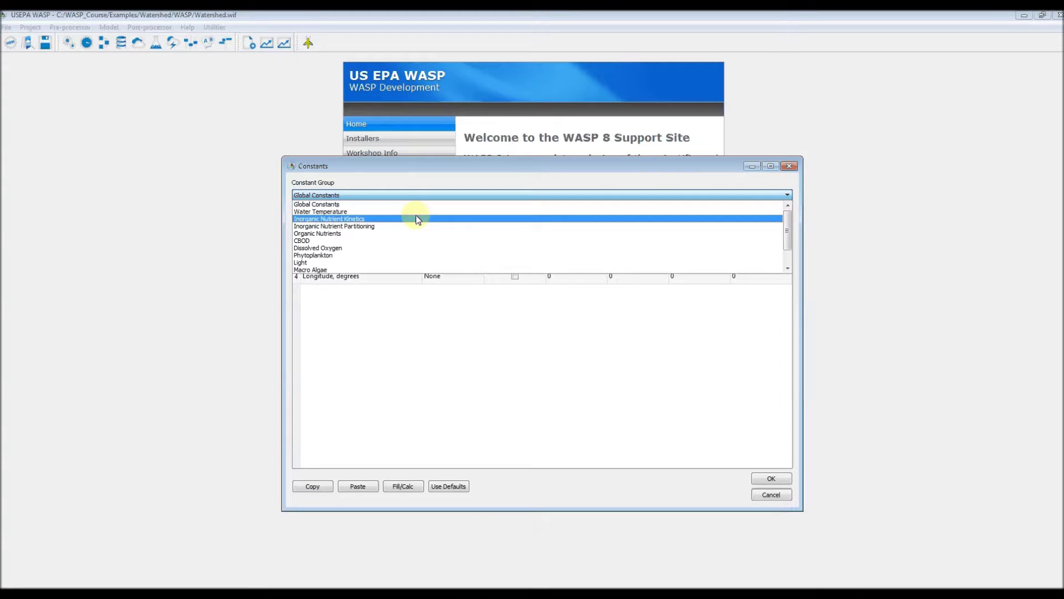
pyautogui.scroll(-1, 415, 218)
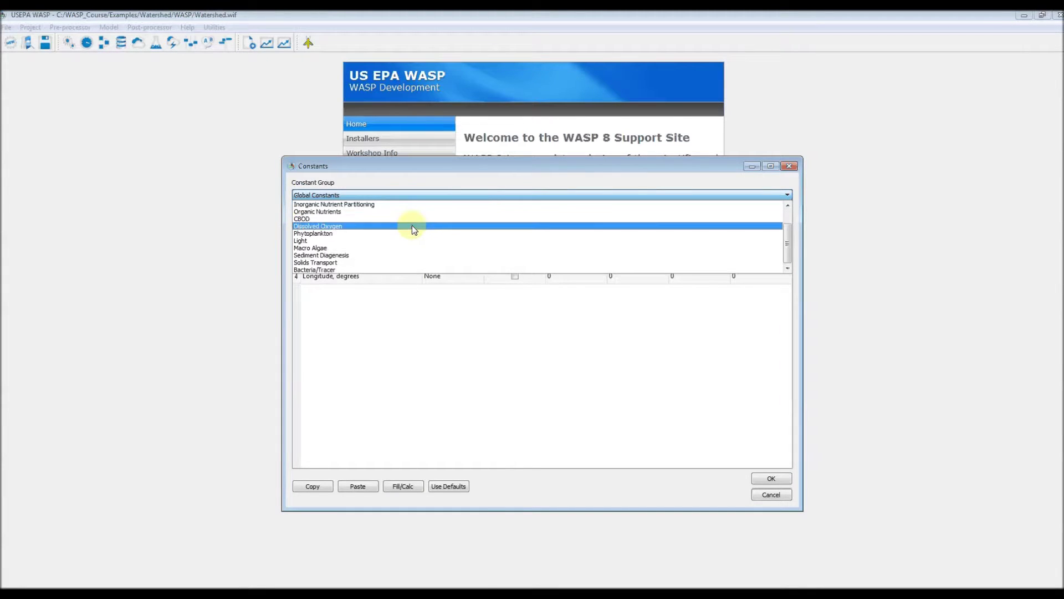
pyautogui.click(411, 247)
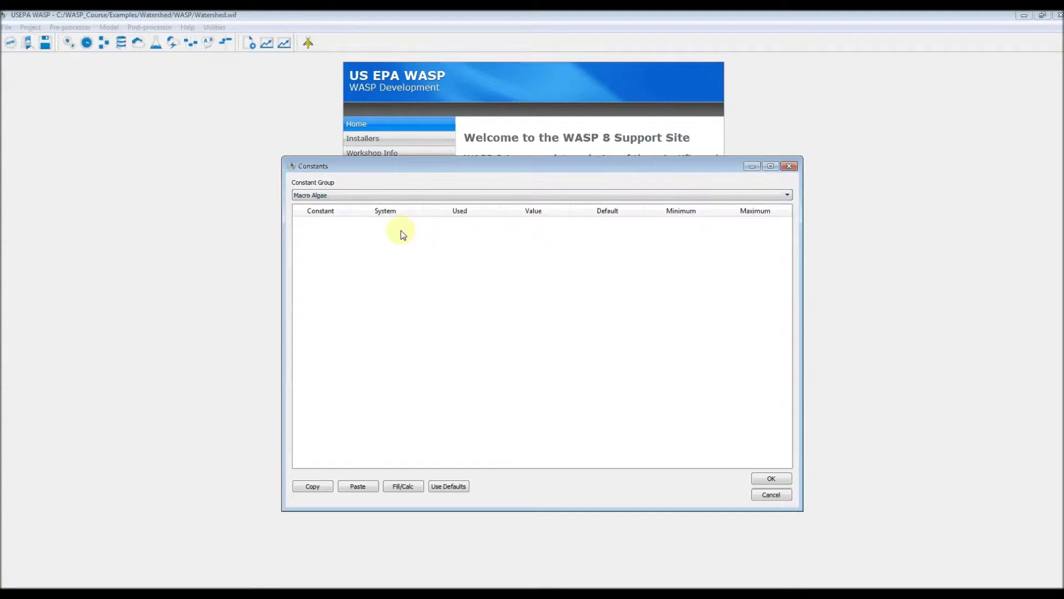
pyautogui.click(400, 195)
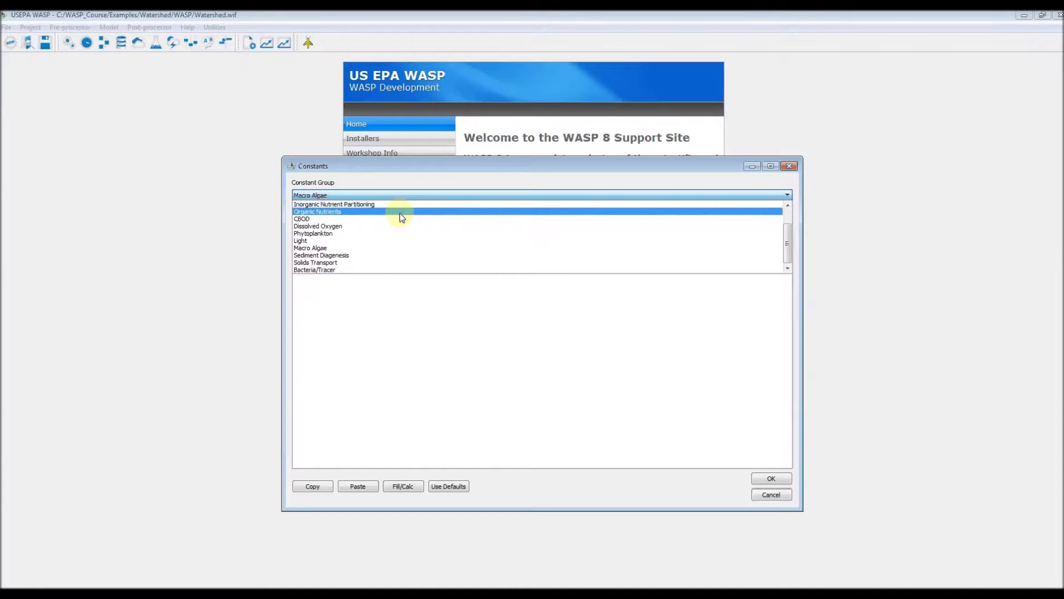
pyautogui.click(399, 213)
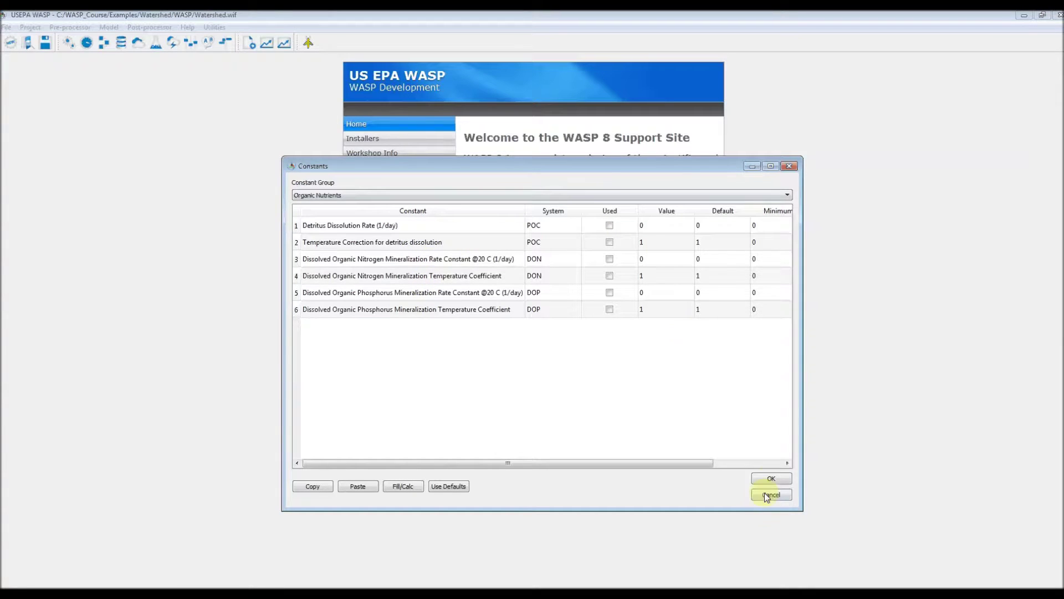
# Accept the model constants, run the watershed simulation to completion while reviewing its run log, and agree to continue
pyautogui.click(772, 477)
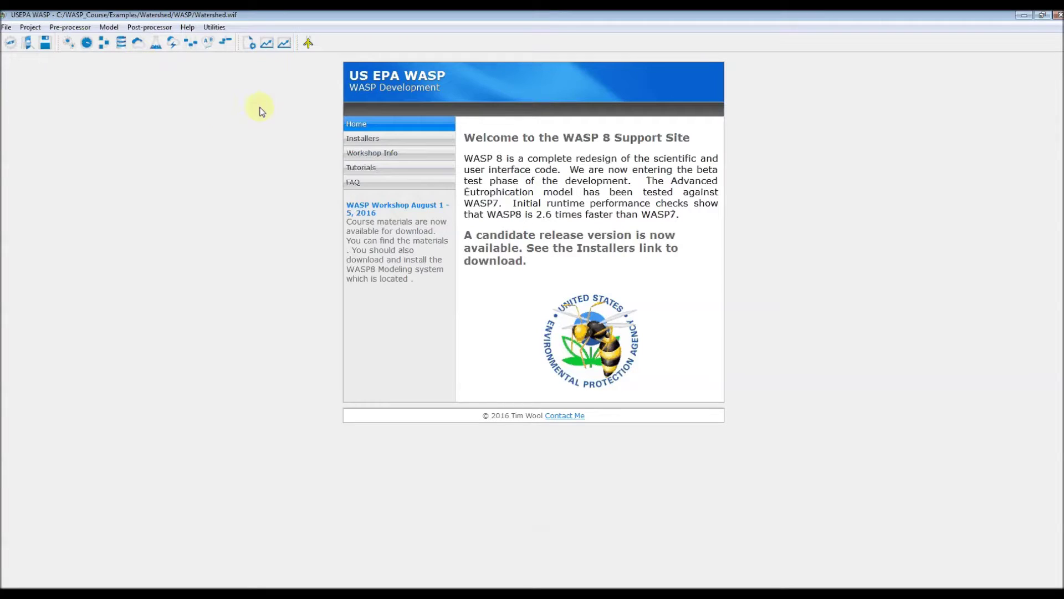
pyautogui.click(308, 44)
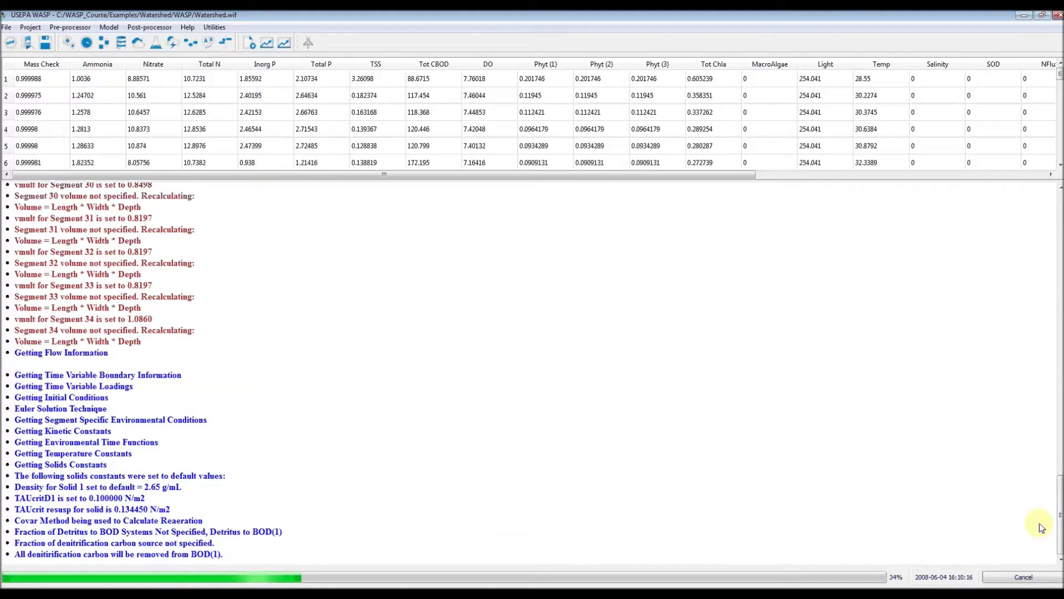
pyautogui.moveTo(1057, 521); pyautogui.dragTo(1030, 225)
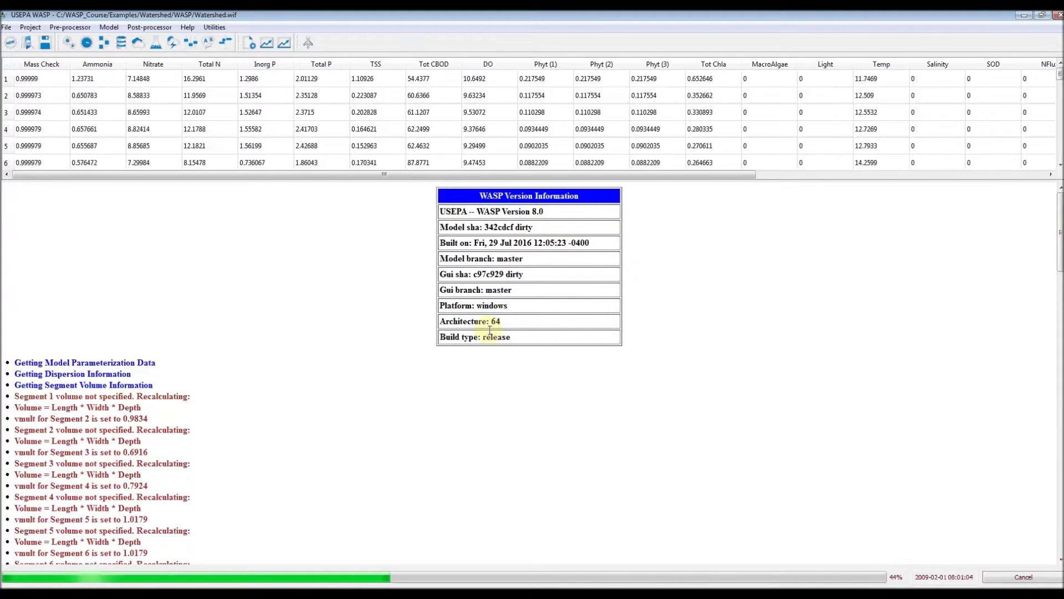
pyautogui.click(1059, 262)
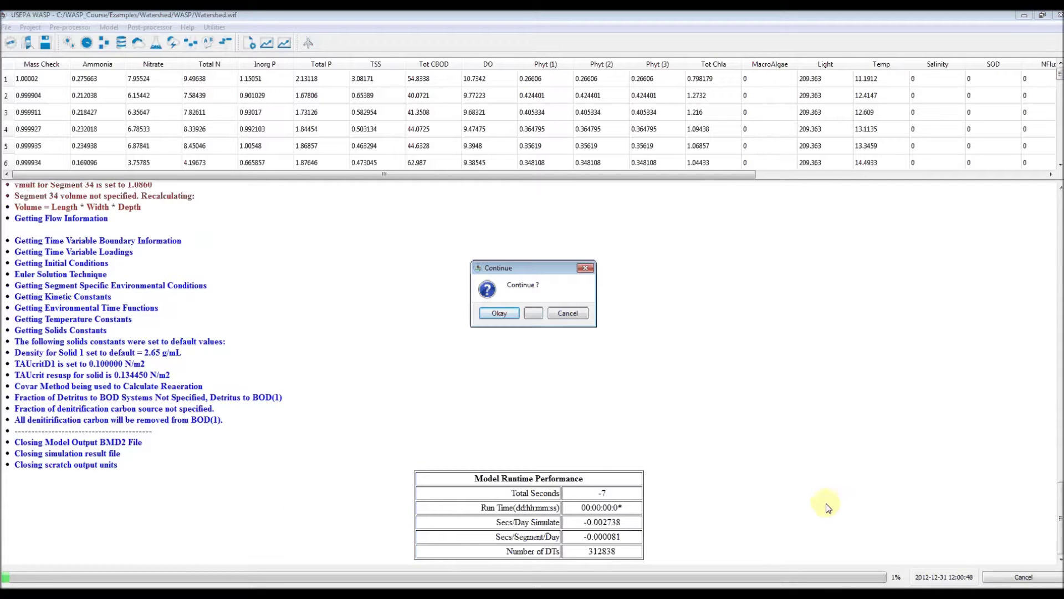
pyautogui.click(499, 314)
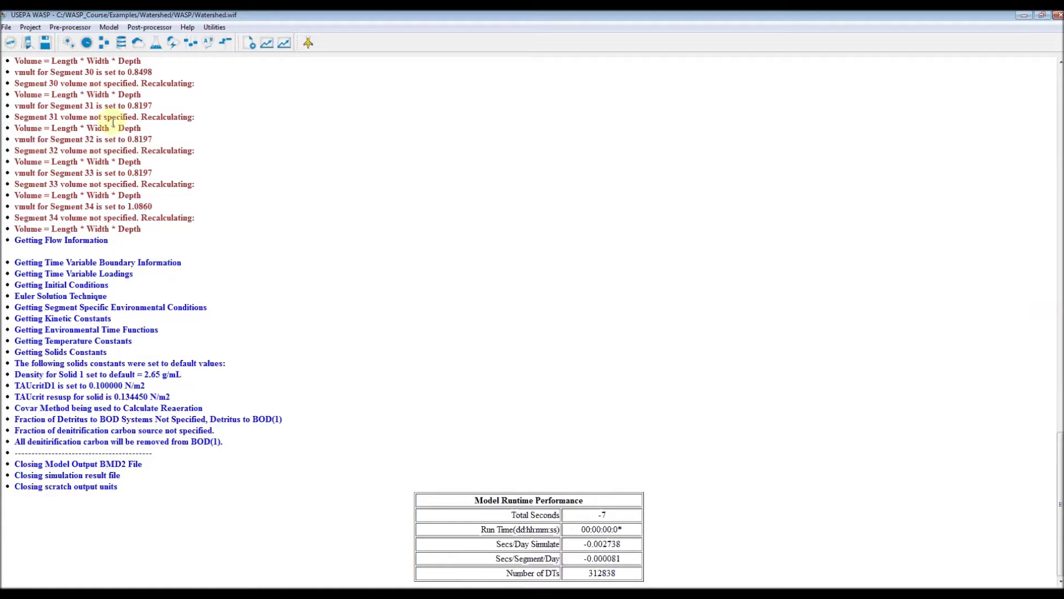
# Insert C:/WASP_Course/Examples/Watershed/WASP/Watershed.BMD2 as a related project file, accept, and save the project
pyautogui.click(40, 41)
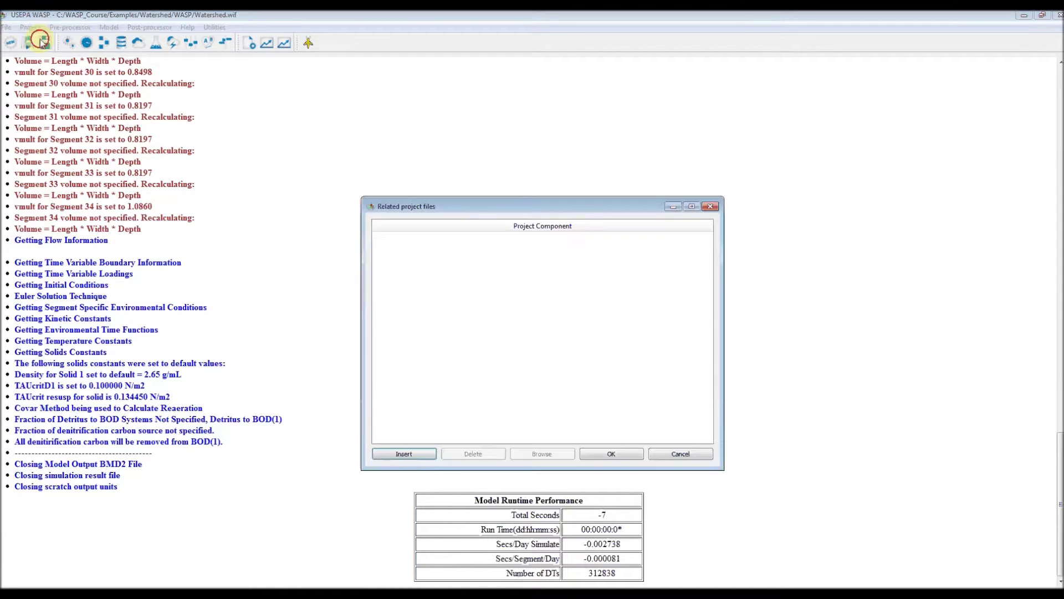
pyautogui.click(418, 453)
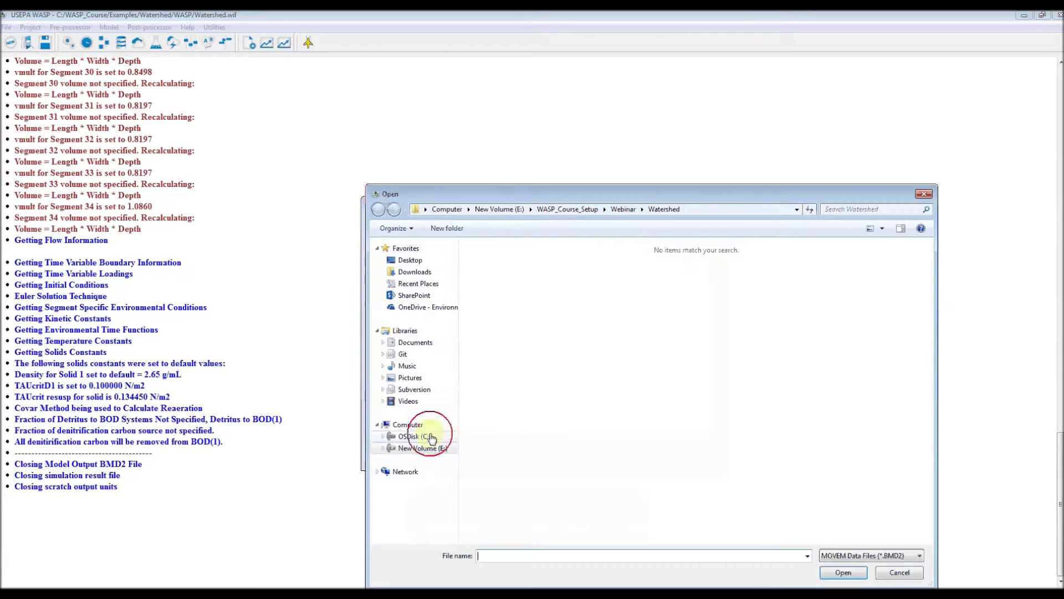
pyautogui.click(443, 209)
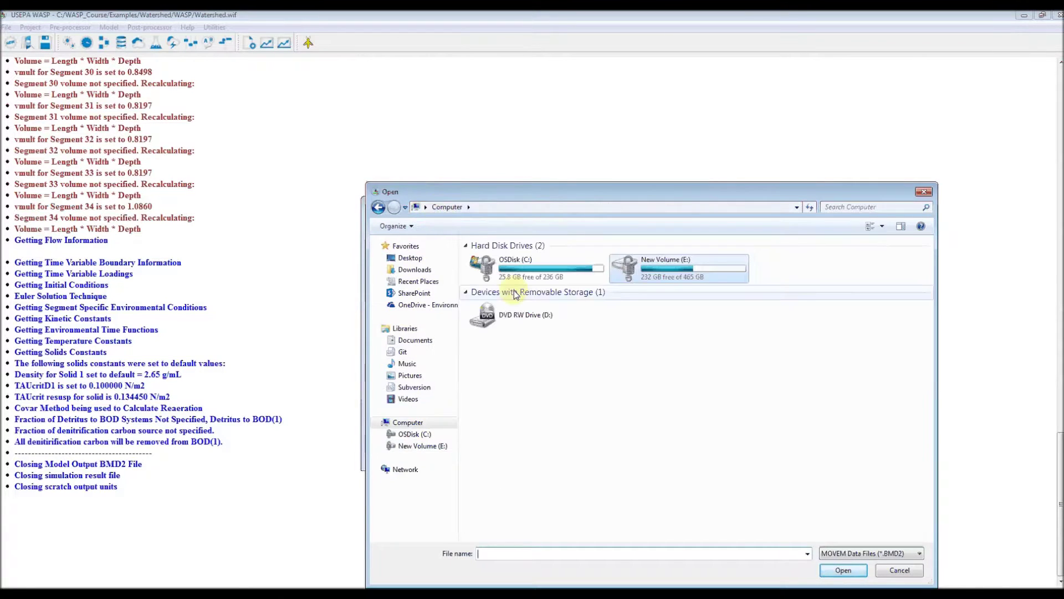
pyautogui.doubleClick(557, 268)
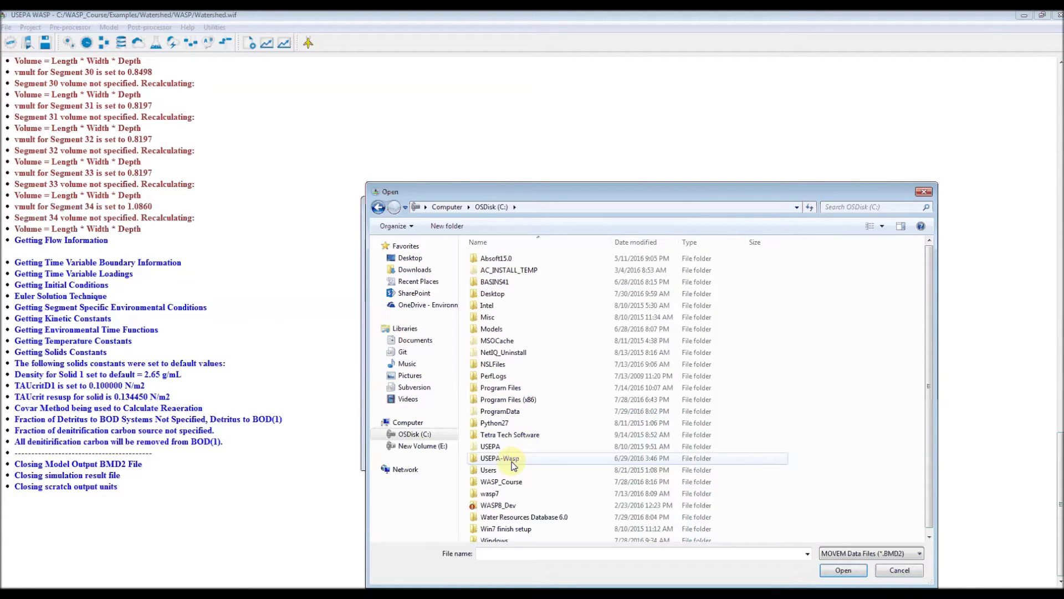
pyautogui.doubleClick(512, 482)
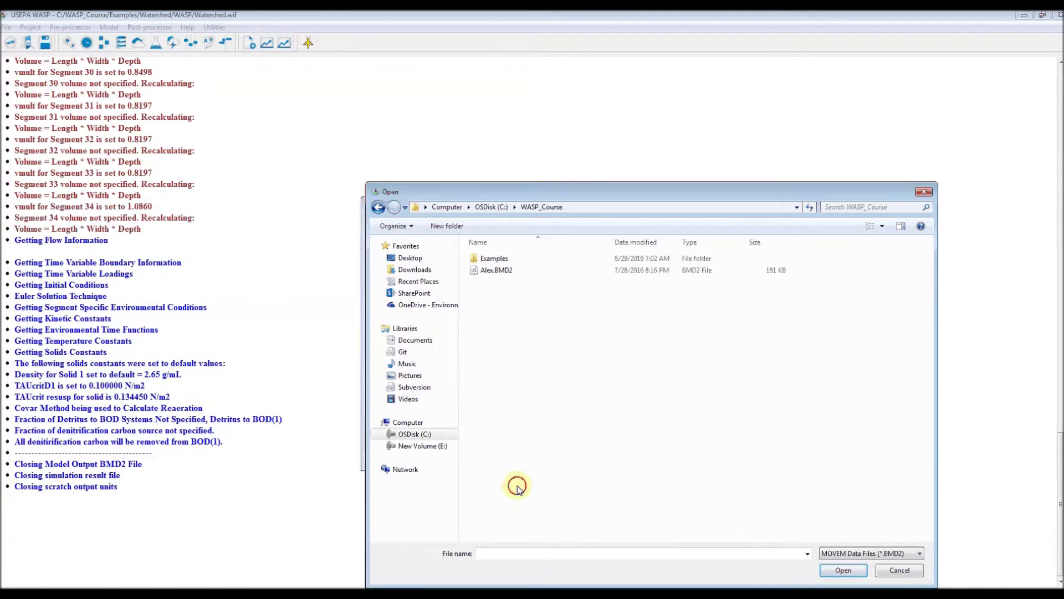
pyautogui.doubleClick(501, 260)
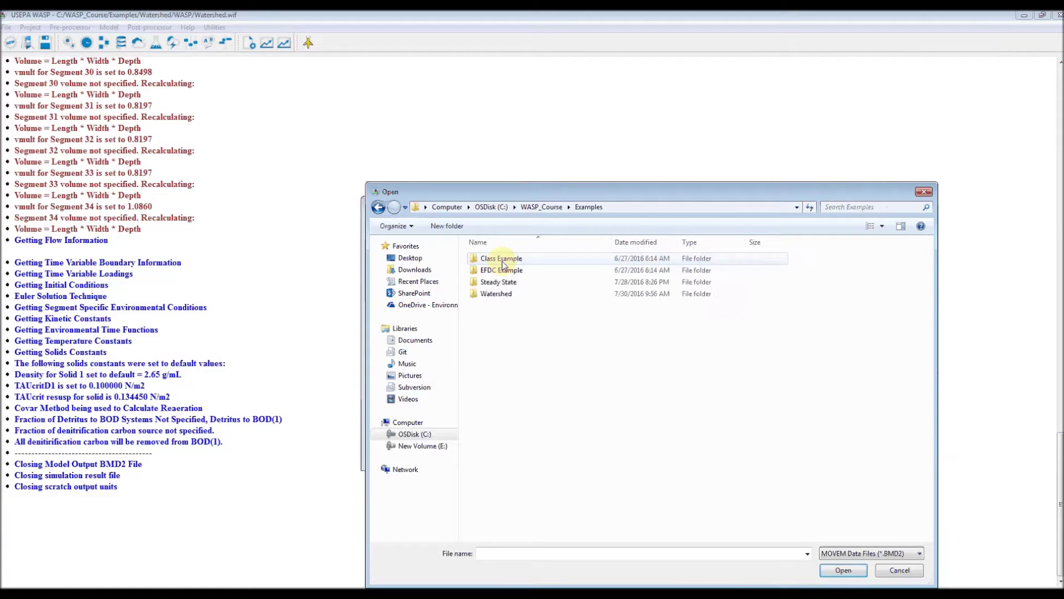
pyautogui.doubleClick(524, 293)
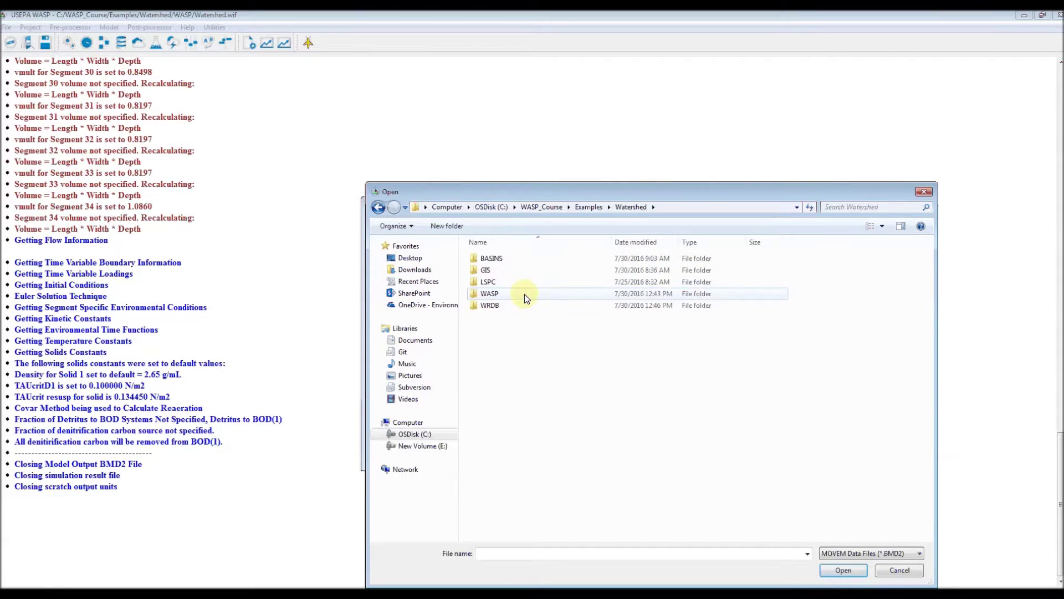
pyautogui.doubleClick(521, 296)
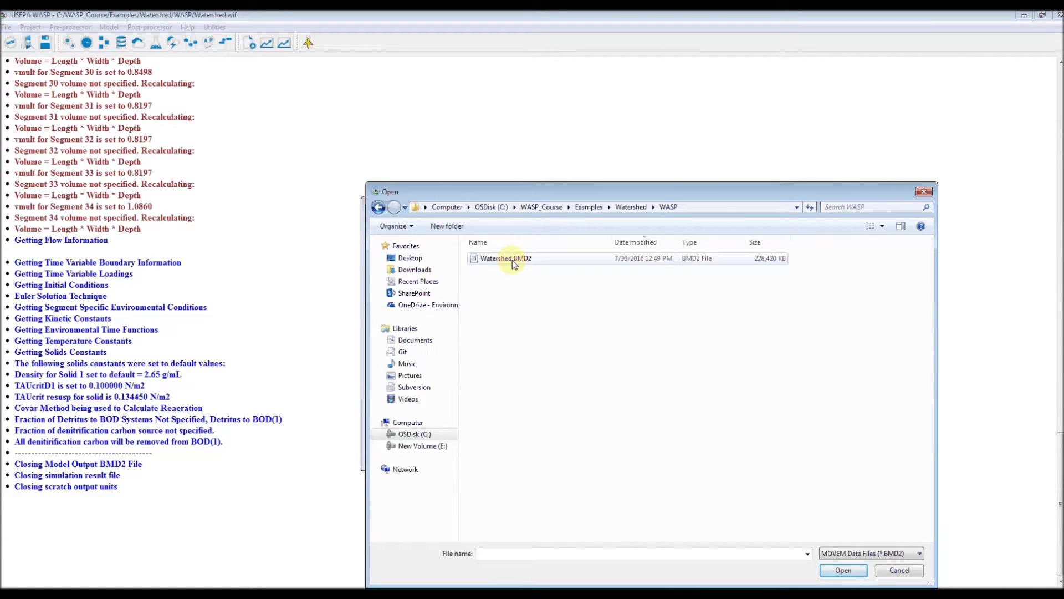
pyautogui.doubleClick(545, 261)
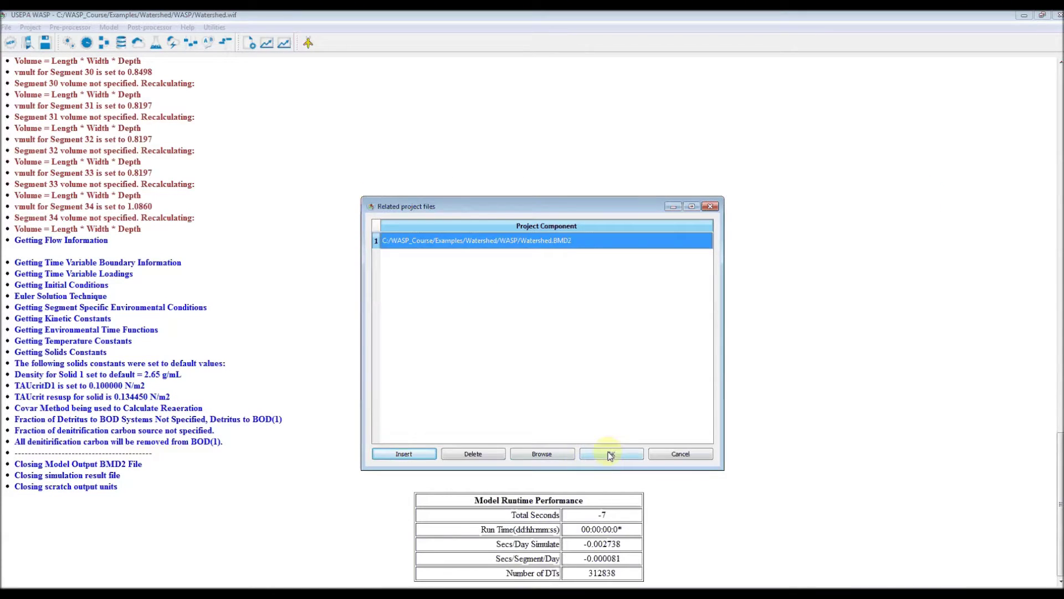
pyautogui.click(609, 454)
pyautogui.click(51, 61)
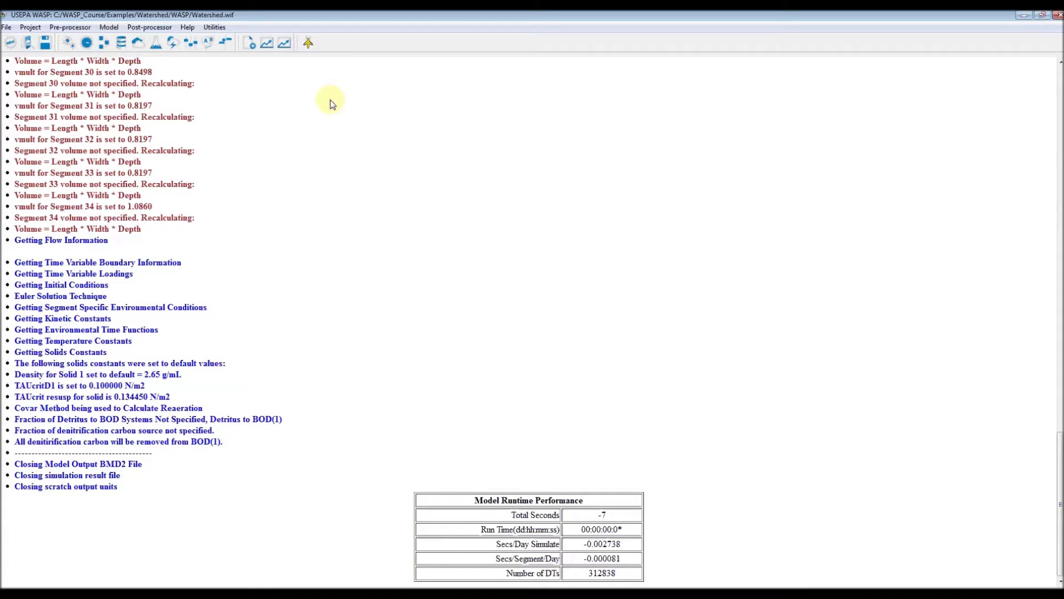
# Switch to WRDB Graph for the model results and plot Advective Flow at station LSPC_60098-RO on the left axis
pyautogui.click(285, 43)
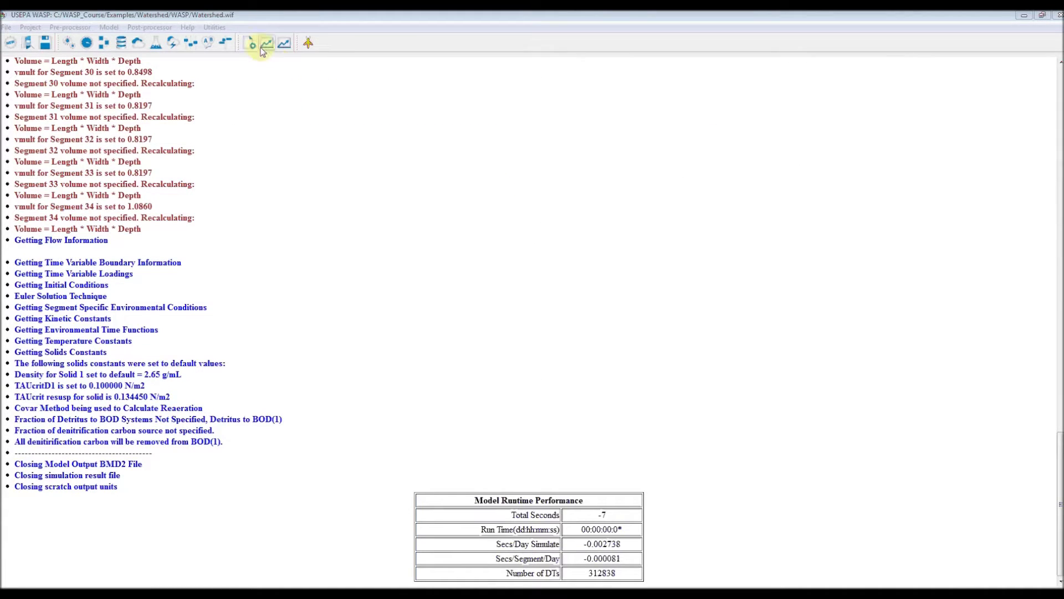
pyautogui.click(285, 43)
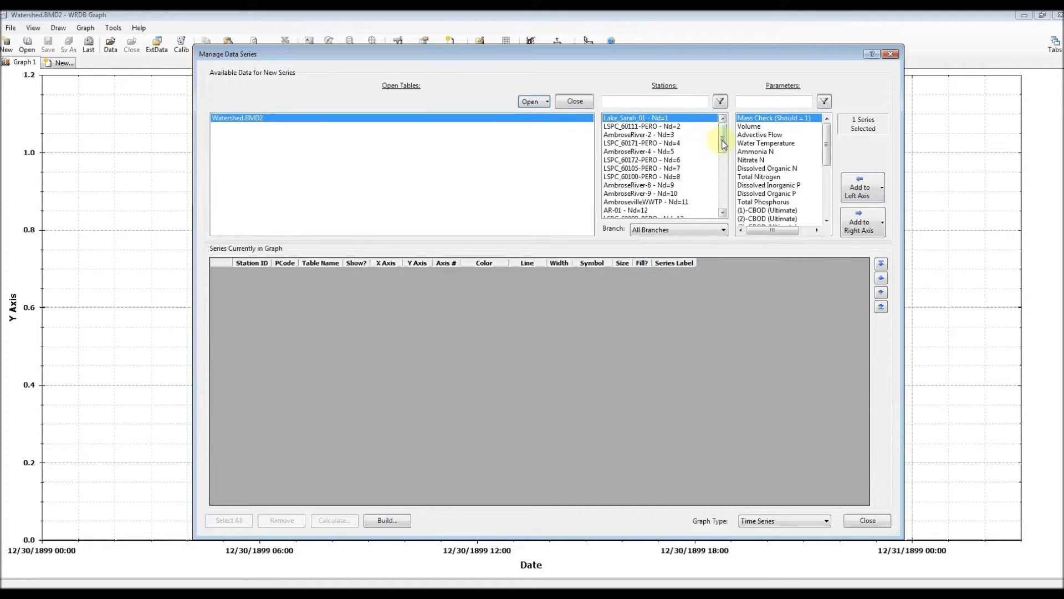
pyautogui.moveTo(722, 142)
pyautogui.mouseDown()
pyautogui.moveTo(721, 210)
pyautogui.moveTo(721, 133)
pyautogui.mouseUp()
pyautogui.moveTo(826, 140)
pyautogui.mouseDown()
pyautogui.moveTo(814, 204)
pyautogui.moveTo(831, 121)
pyautogui.mouseUp()
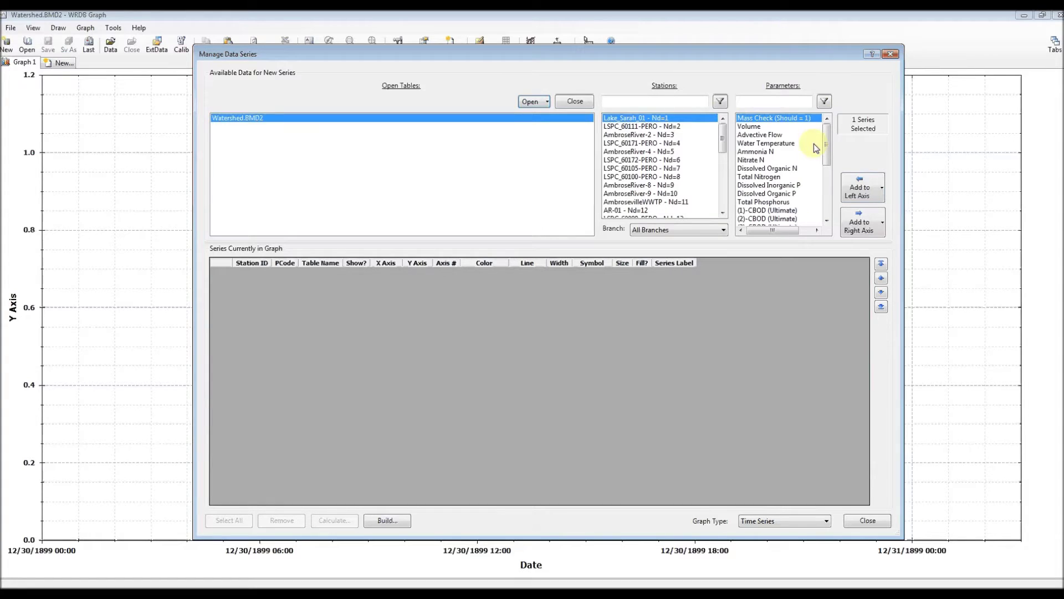
pyautogui.click(770, 135)
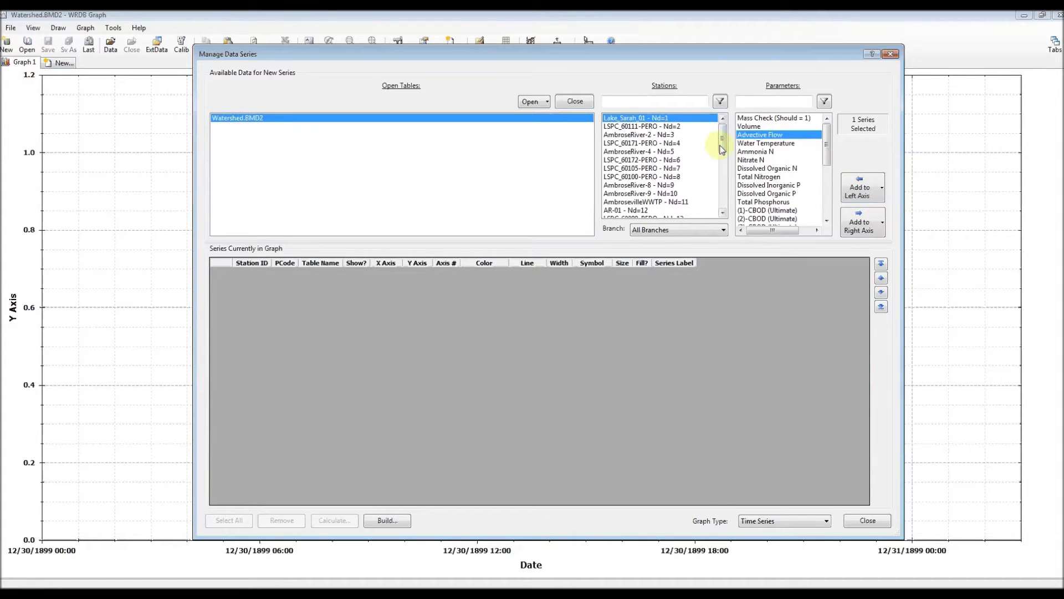
pyautogui.moveTo(723, 148); pyautogui.dragTo(724, 160)
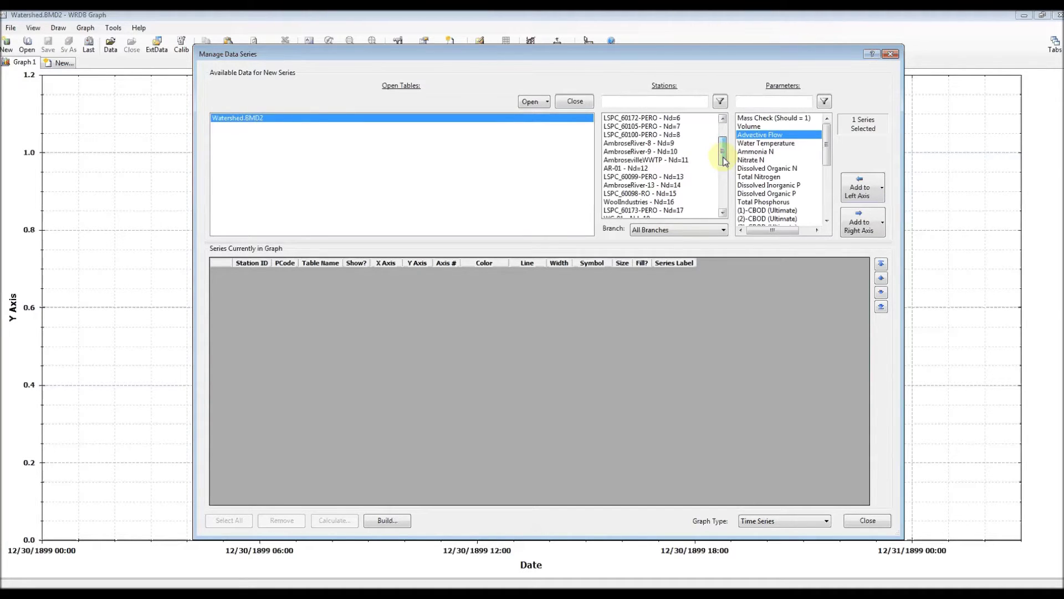
pyautogui.click(651, 193)
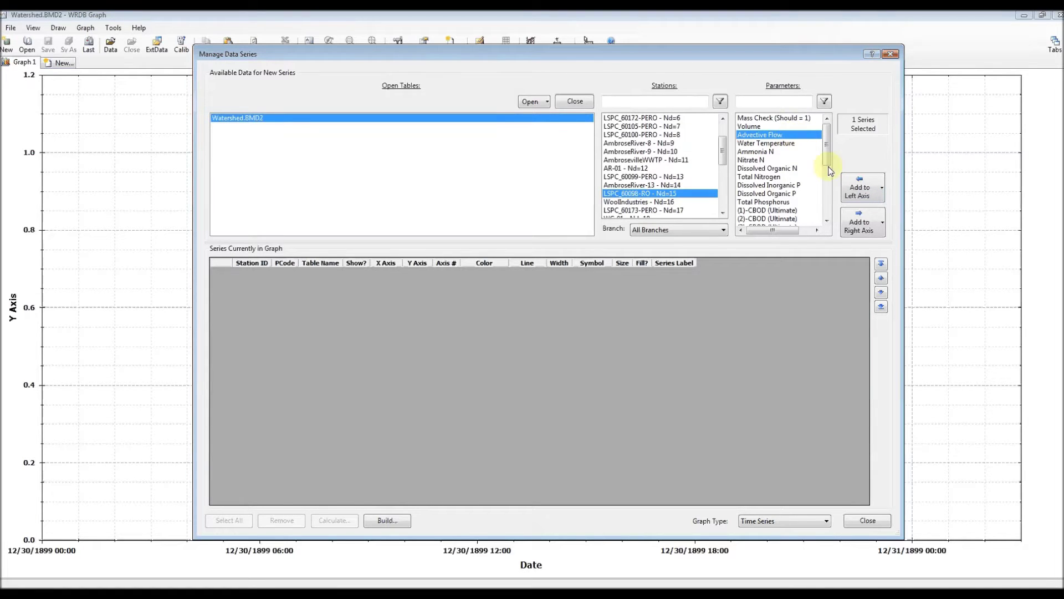
pyautogui.click(857, 188)
pyautogui.click(867, 520)
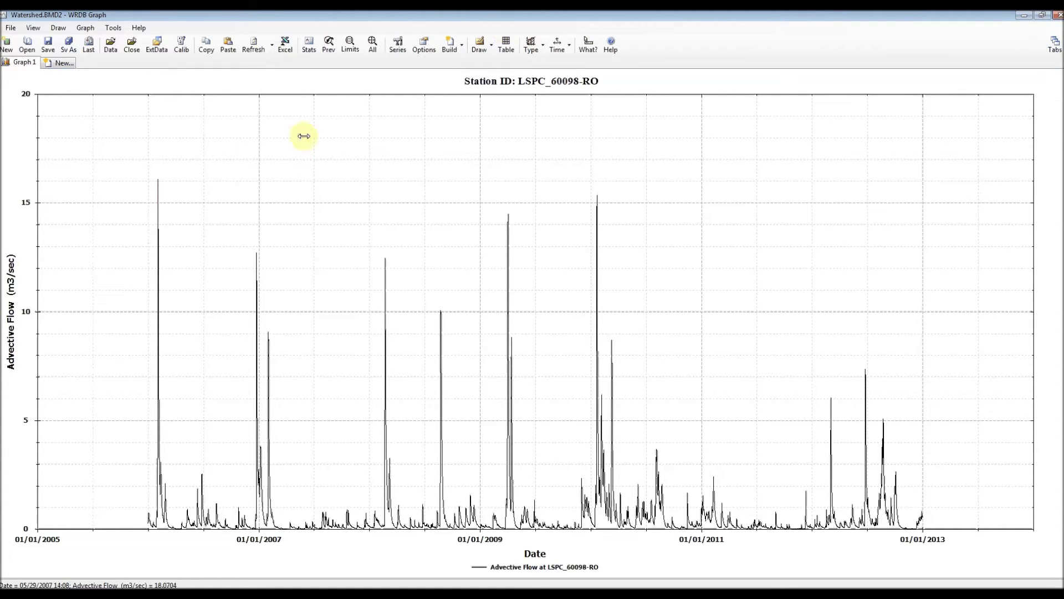
# Add a second time series graph plotting Total Nitrogen at Lake_Sarah_01 on the left axis
pyautogui.click(66, 62)
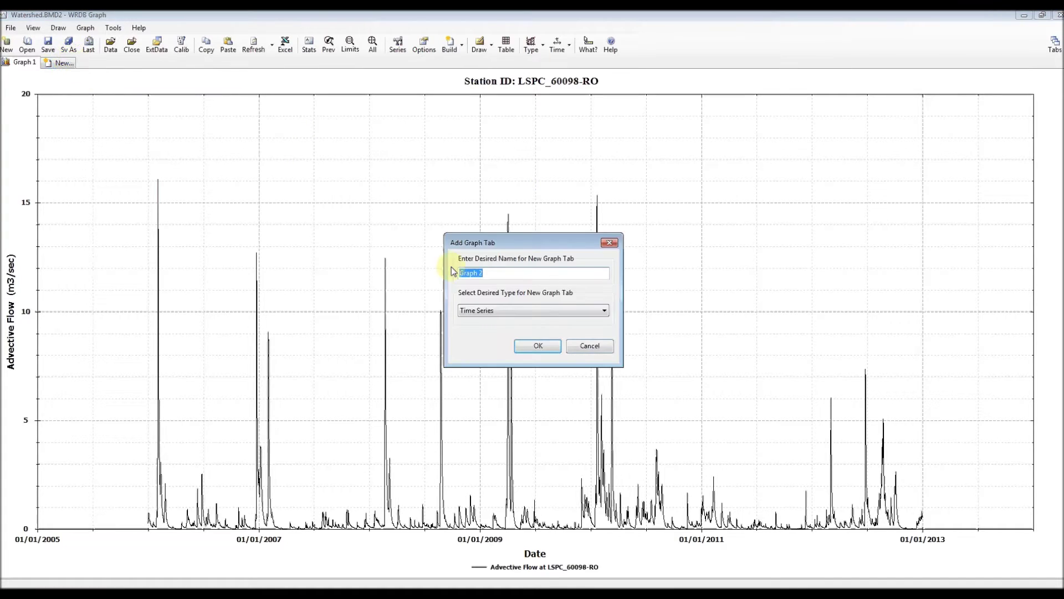
pyautogui.click(537, 345)
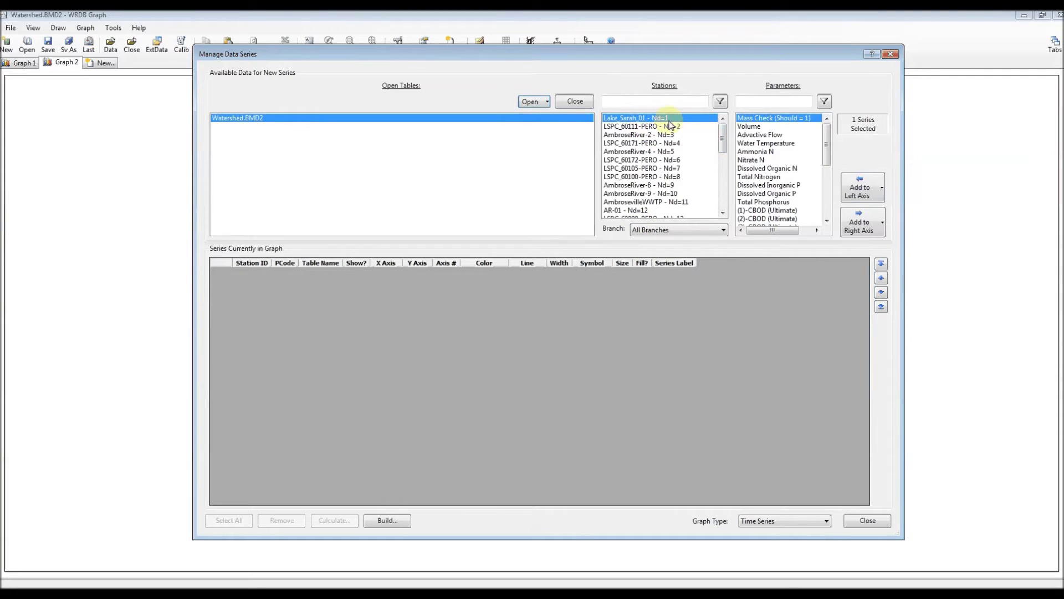
pyautogui.click(772, 177)
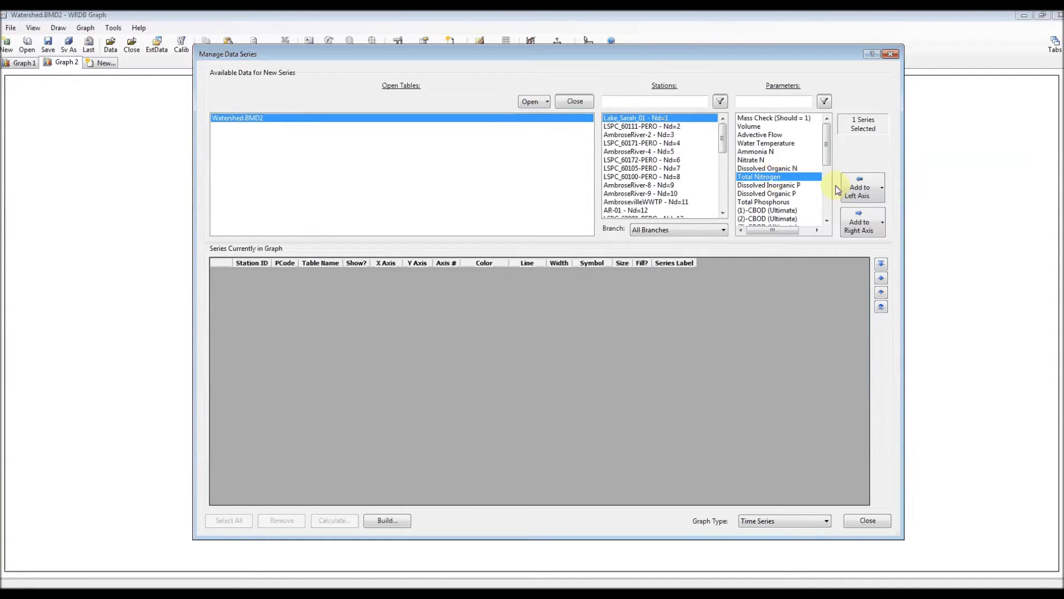
pyautogui.click(848, 189)
pyautogui.click(868, 519)
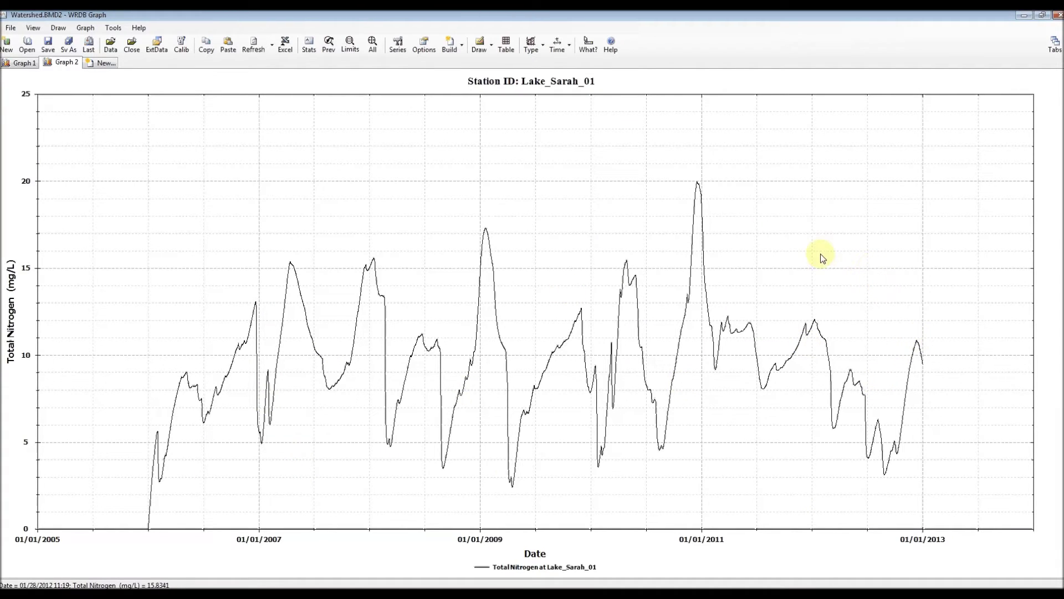
# Add a third time series graph for Lake_Sarah_01 with Water Temperature on the left axis and Dissolved Oxygen on the right
pyautogui.click(100, 63)
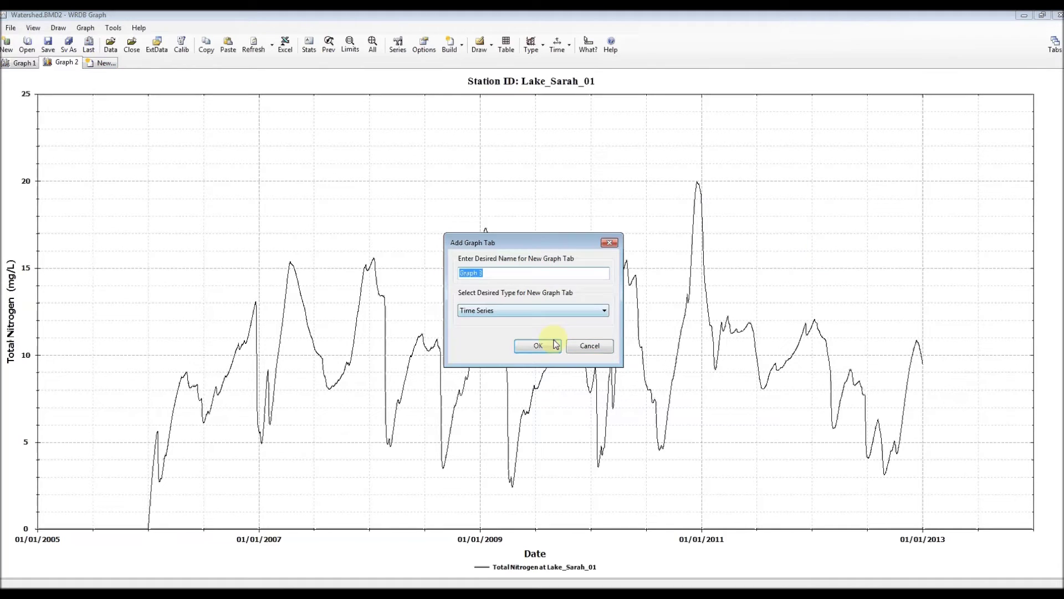
pyautogui.click(536, 345)
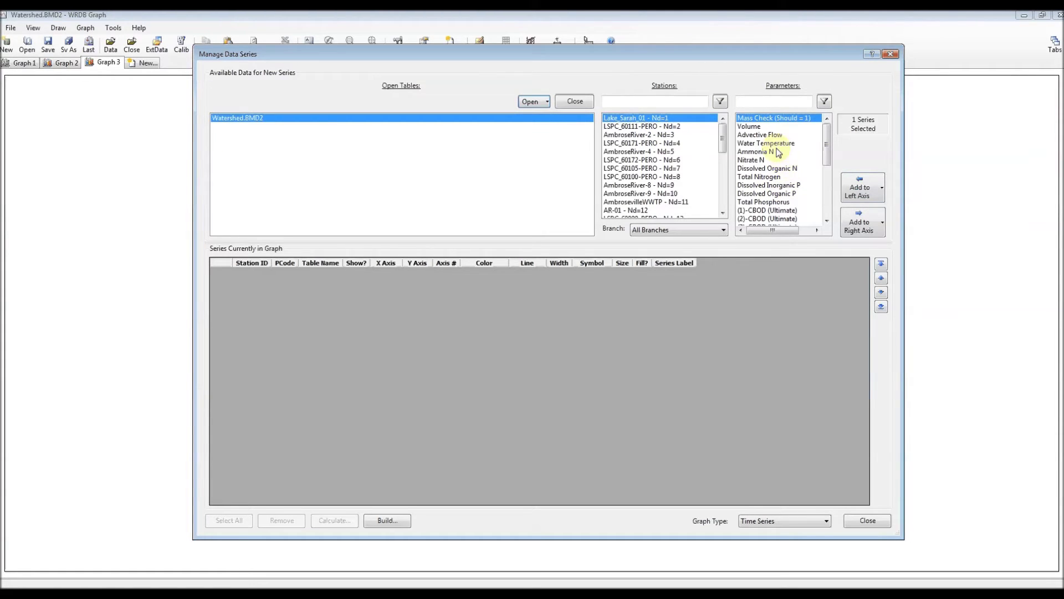
pyautogui.click(776, 144)
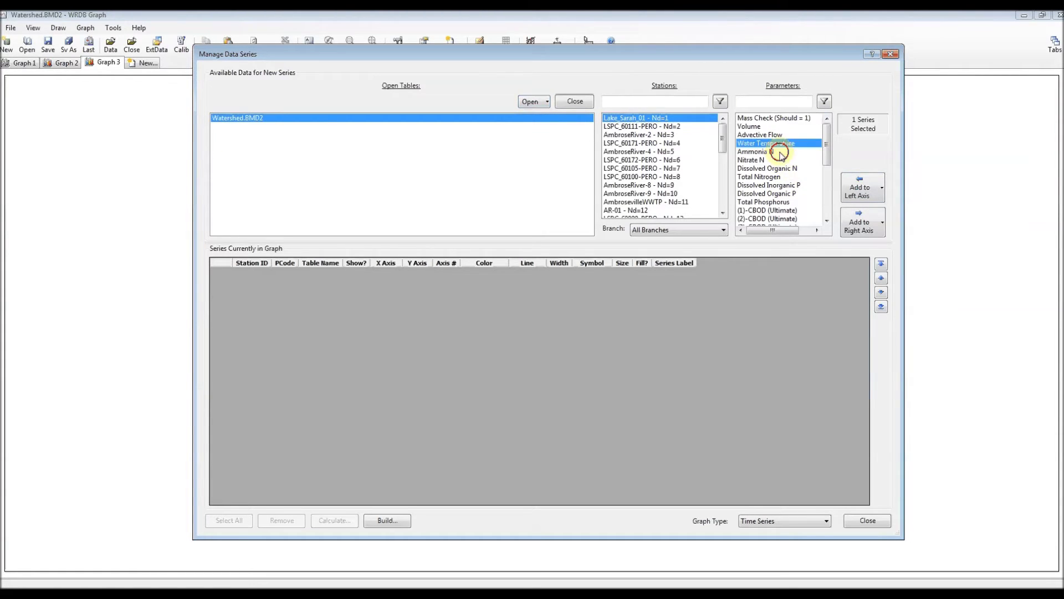
pyautogui.click(848, 200)
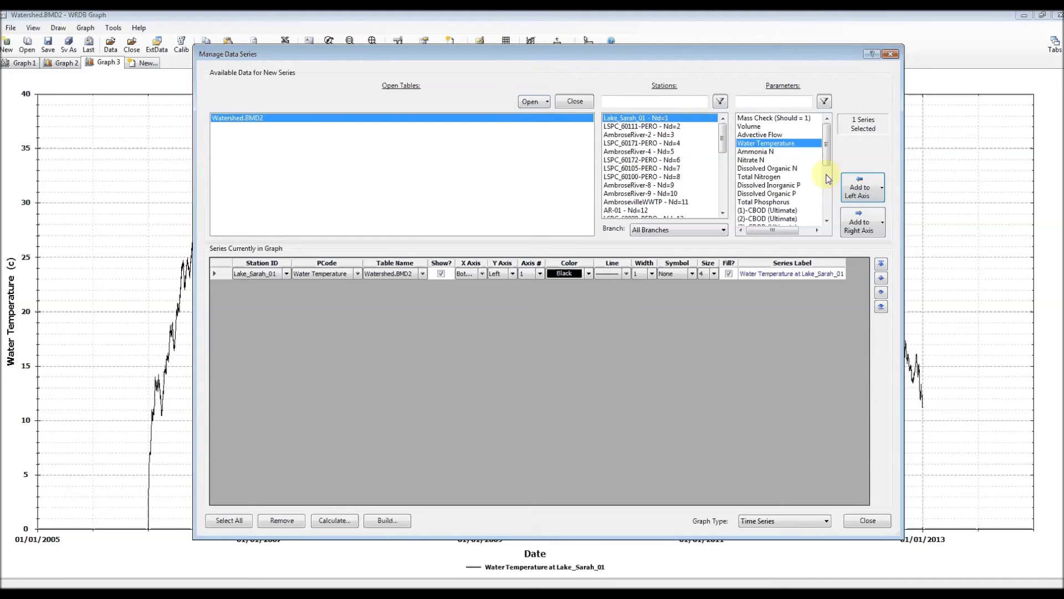
pyautogui.moveTo(825, 149); pyautogui.dragTo(830, 184)
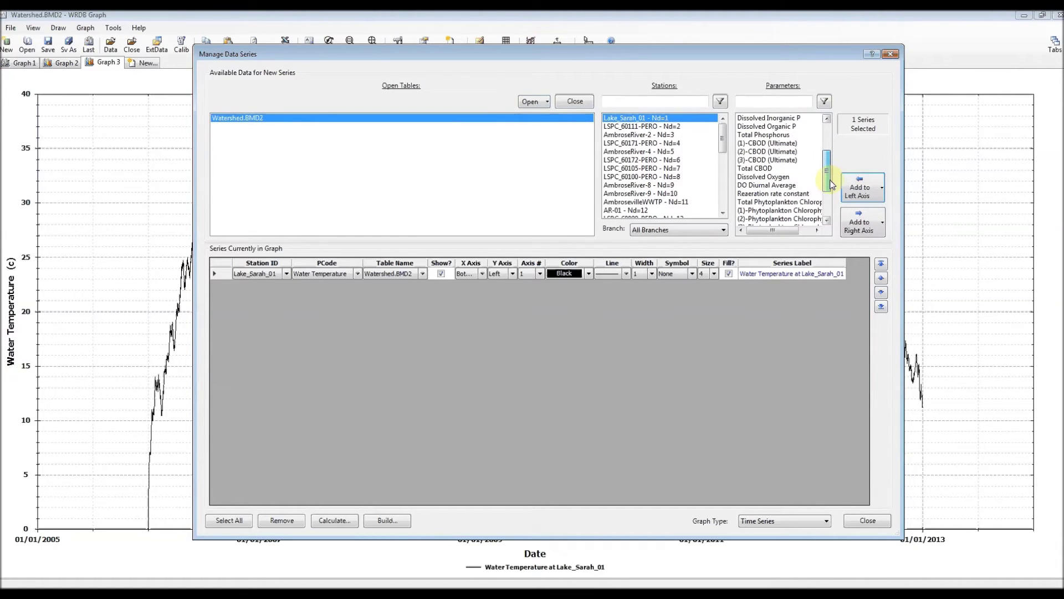
pyautogui.click(771, 176)
pyautogui.click(850, 225)
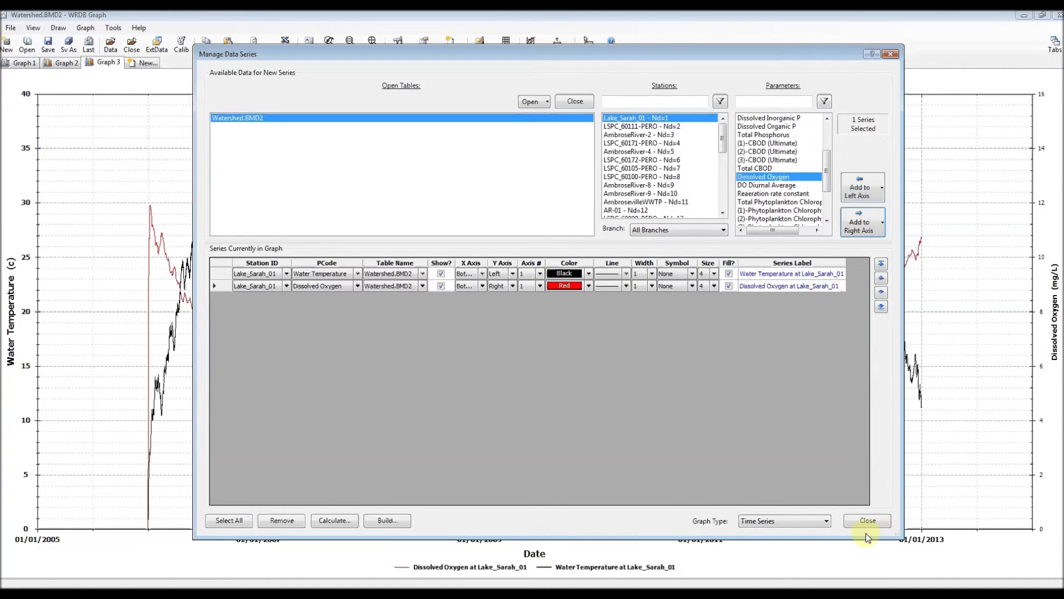
pyautogui.click(865, 520)
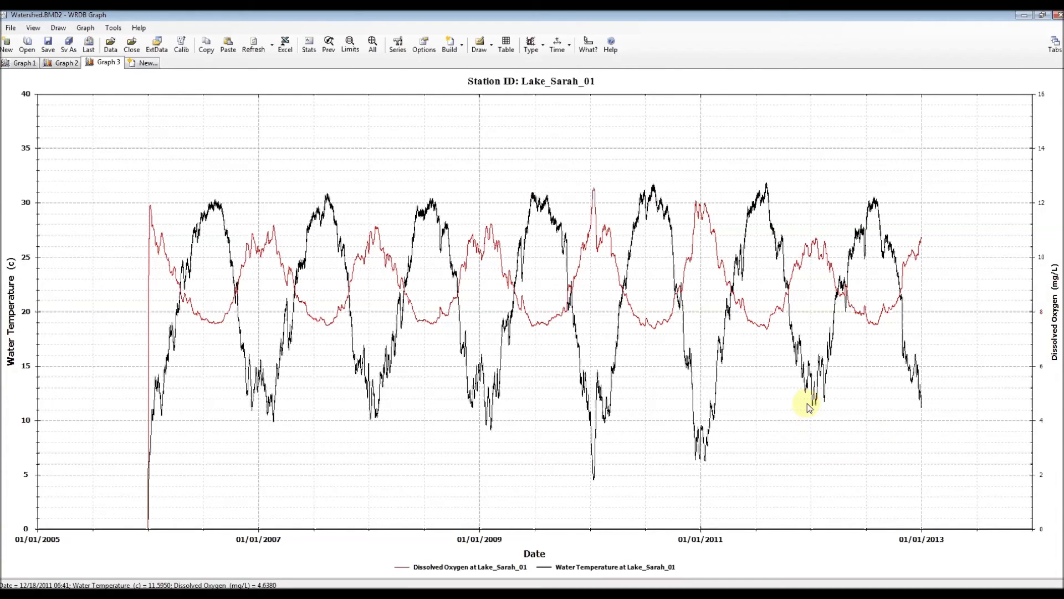
# Open the About information for WRDB Graph to check its version and build date
pyautogui.click(138, 27)
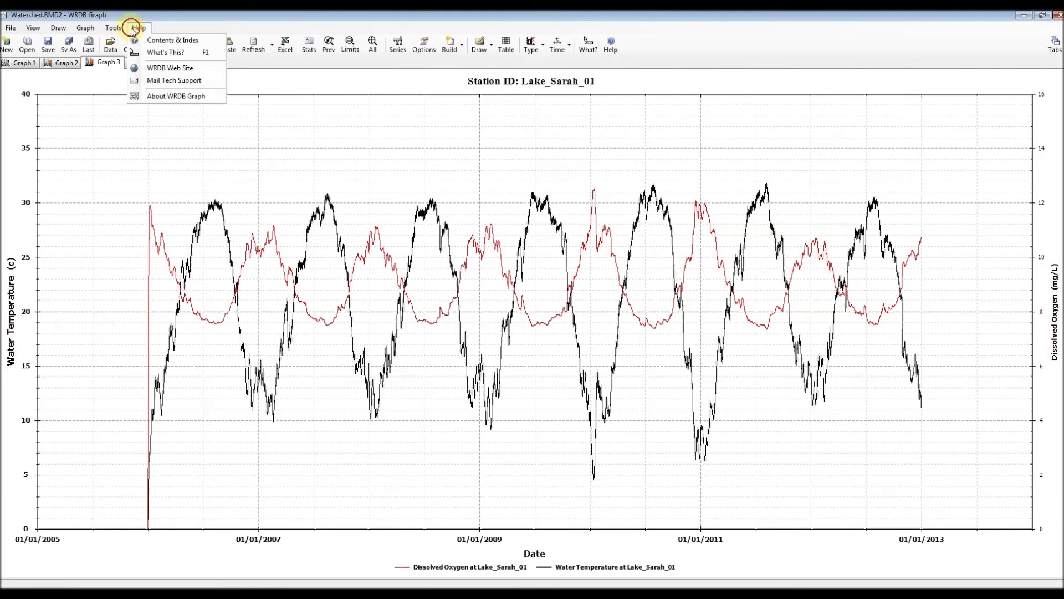
pyautogui.click(166, 96)
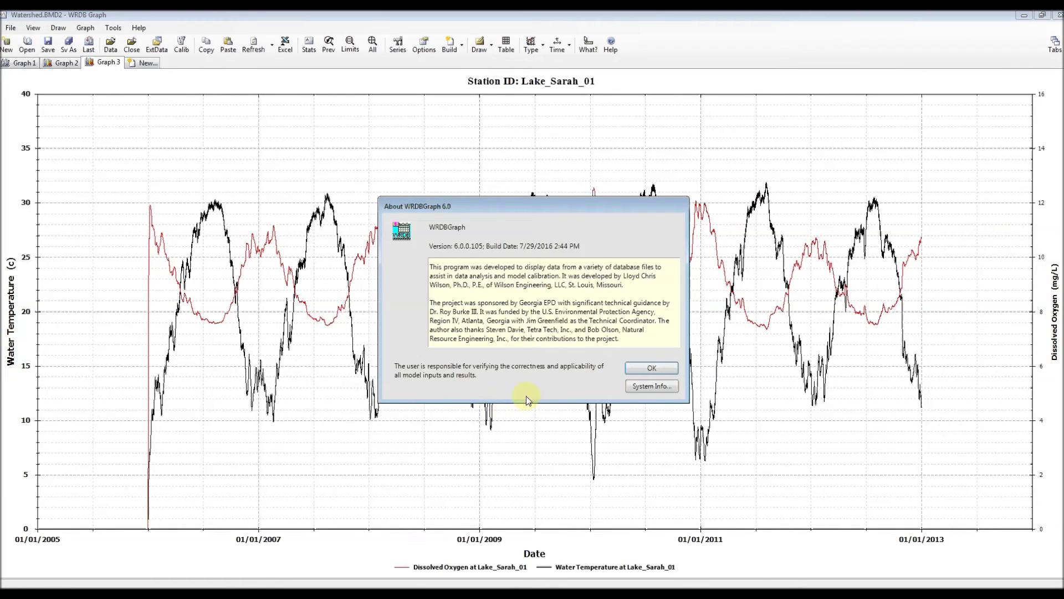